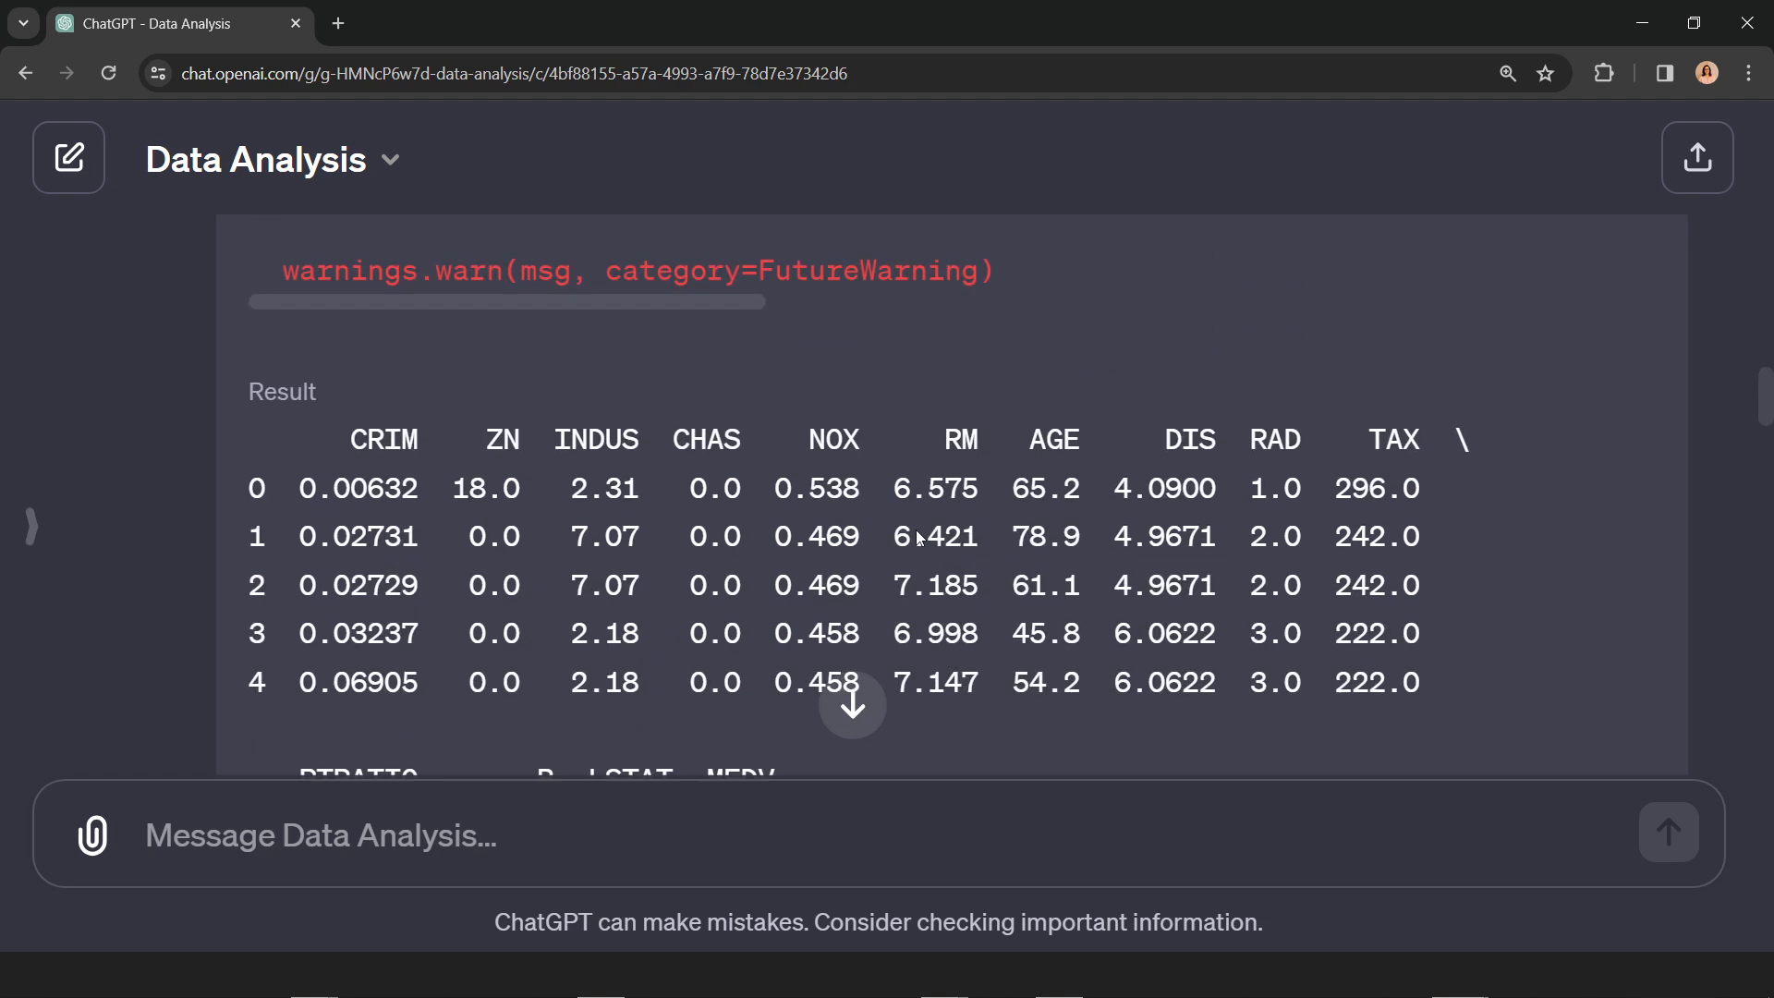
Step: Review the dataset preview and column descriptions, and send the prompt "Remova as colunas B e LSTAT do dataframe"
{"action": "scroll", "coordinate": [950, 512], "scroll_direction": "down", "scroll_amount": 8}
{"action": "scroll", "coordinate": [949, 512], "scroll_direction": "up", "scroll_amount": 1}
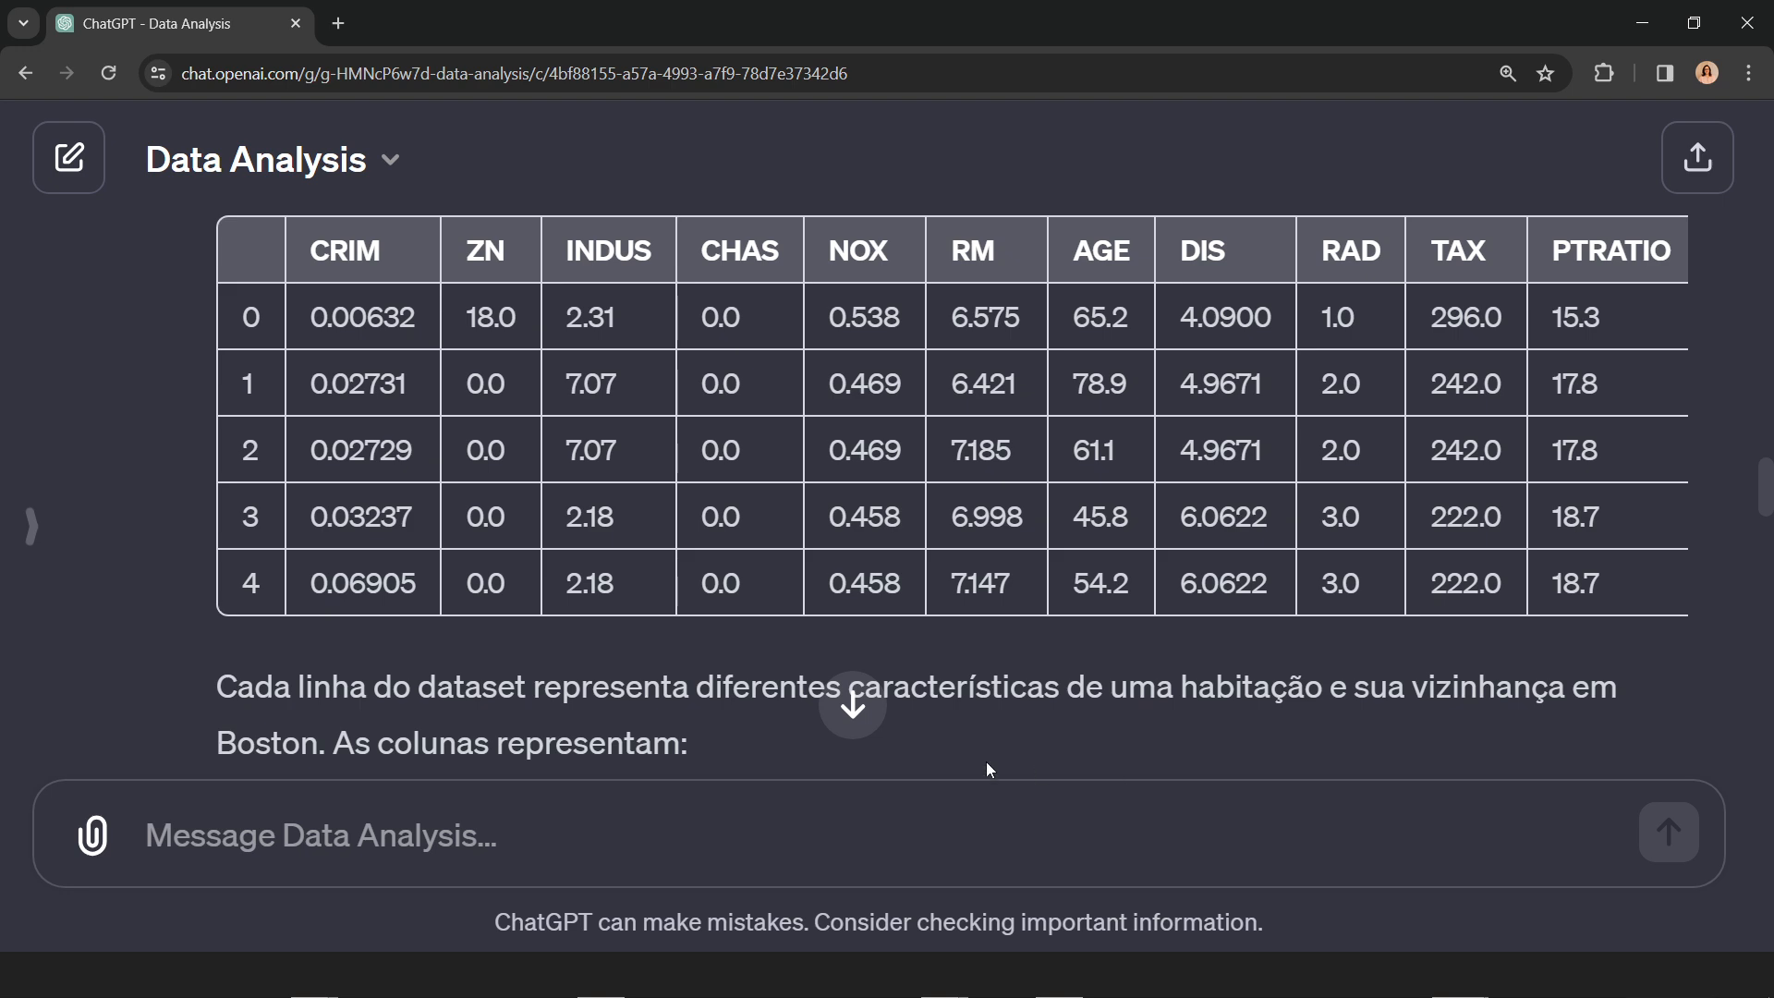
{"action": "scroll", "coordinate": [970, 611], "scroll_direction": "down", "scroll_amount": 5}
{"action": "scroll", "coordinate": [943, 617], "scroll_direction": "down", "scroll_amount": 4}
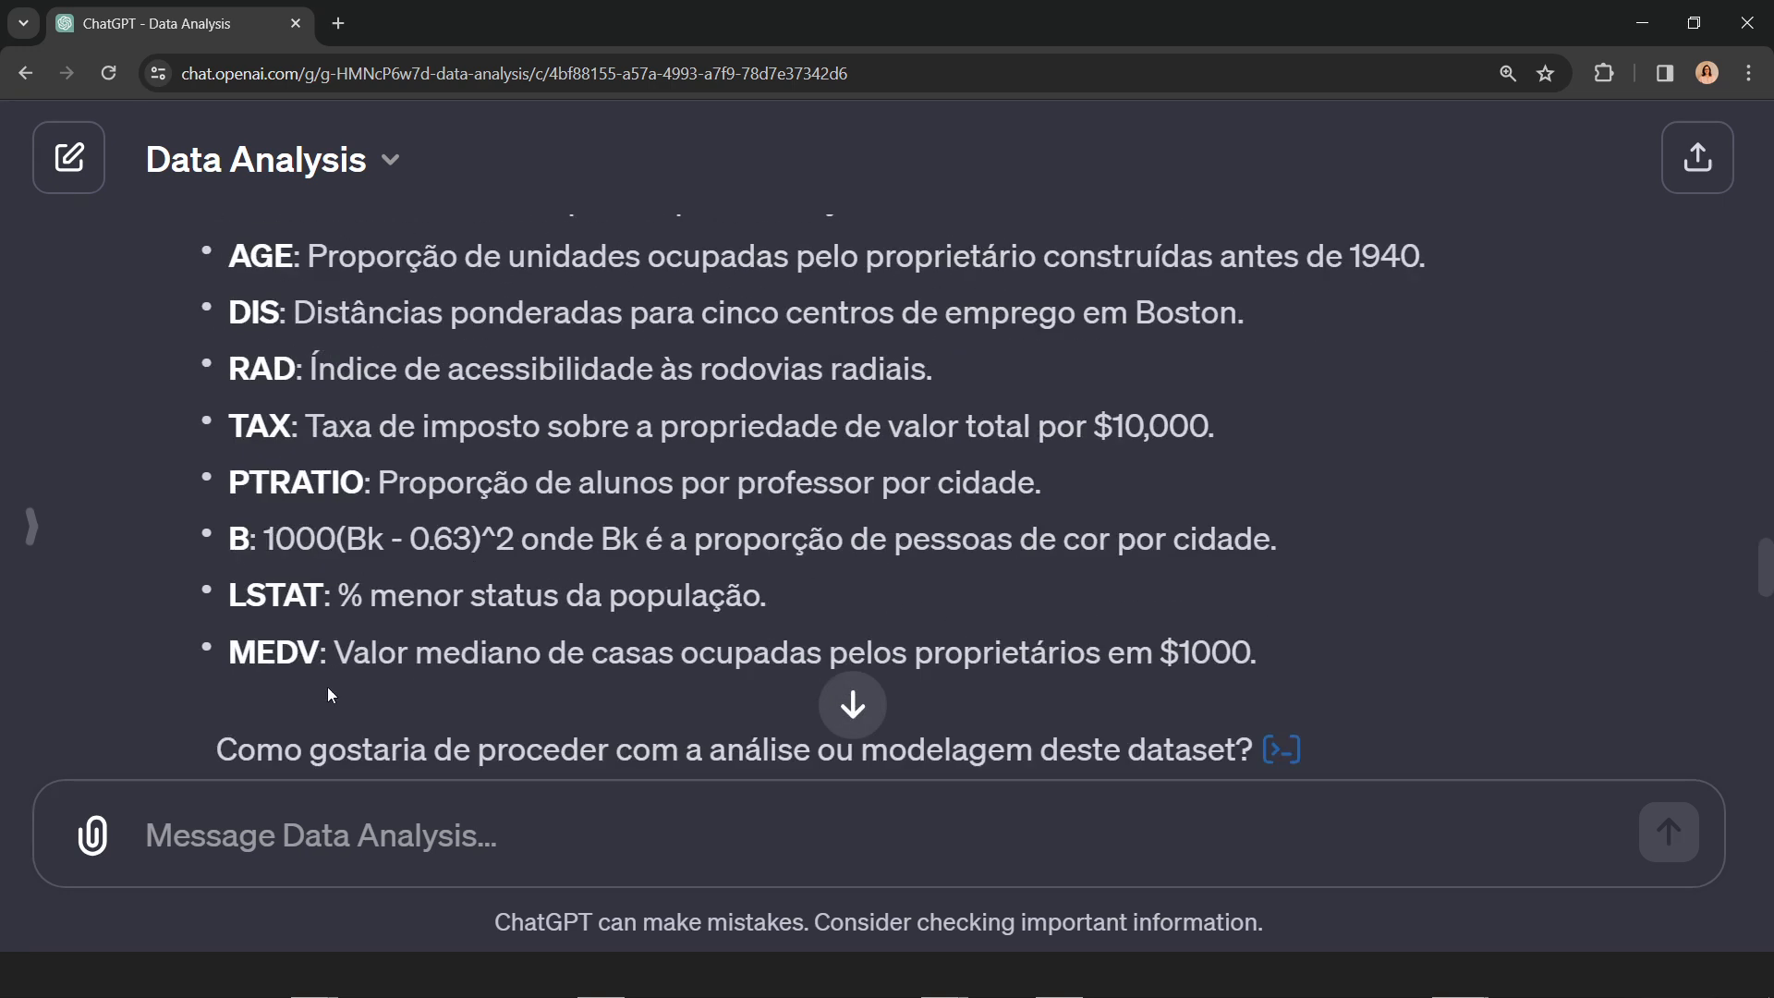
{"action": "left_click", "coordinate": [337, 848]}
{"action": "type", "text": "Revmo"}
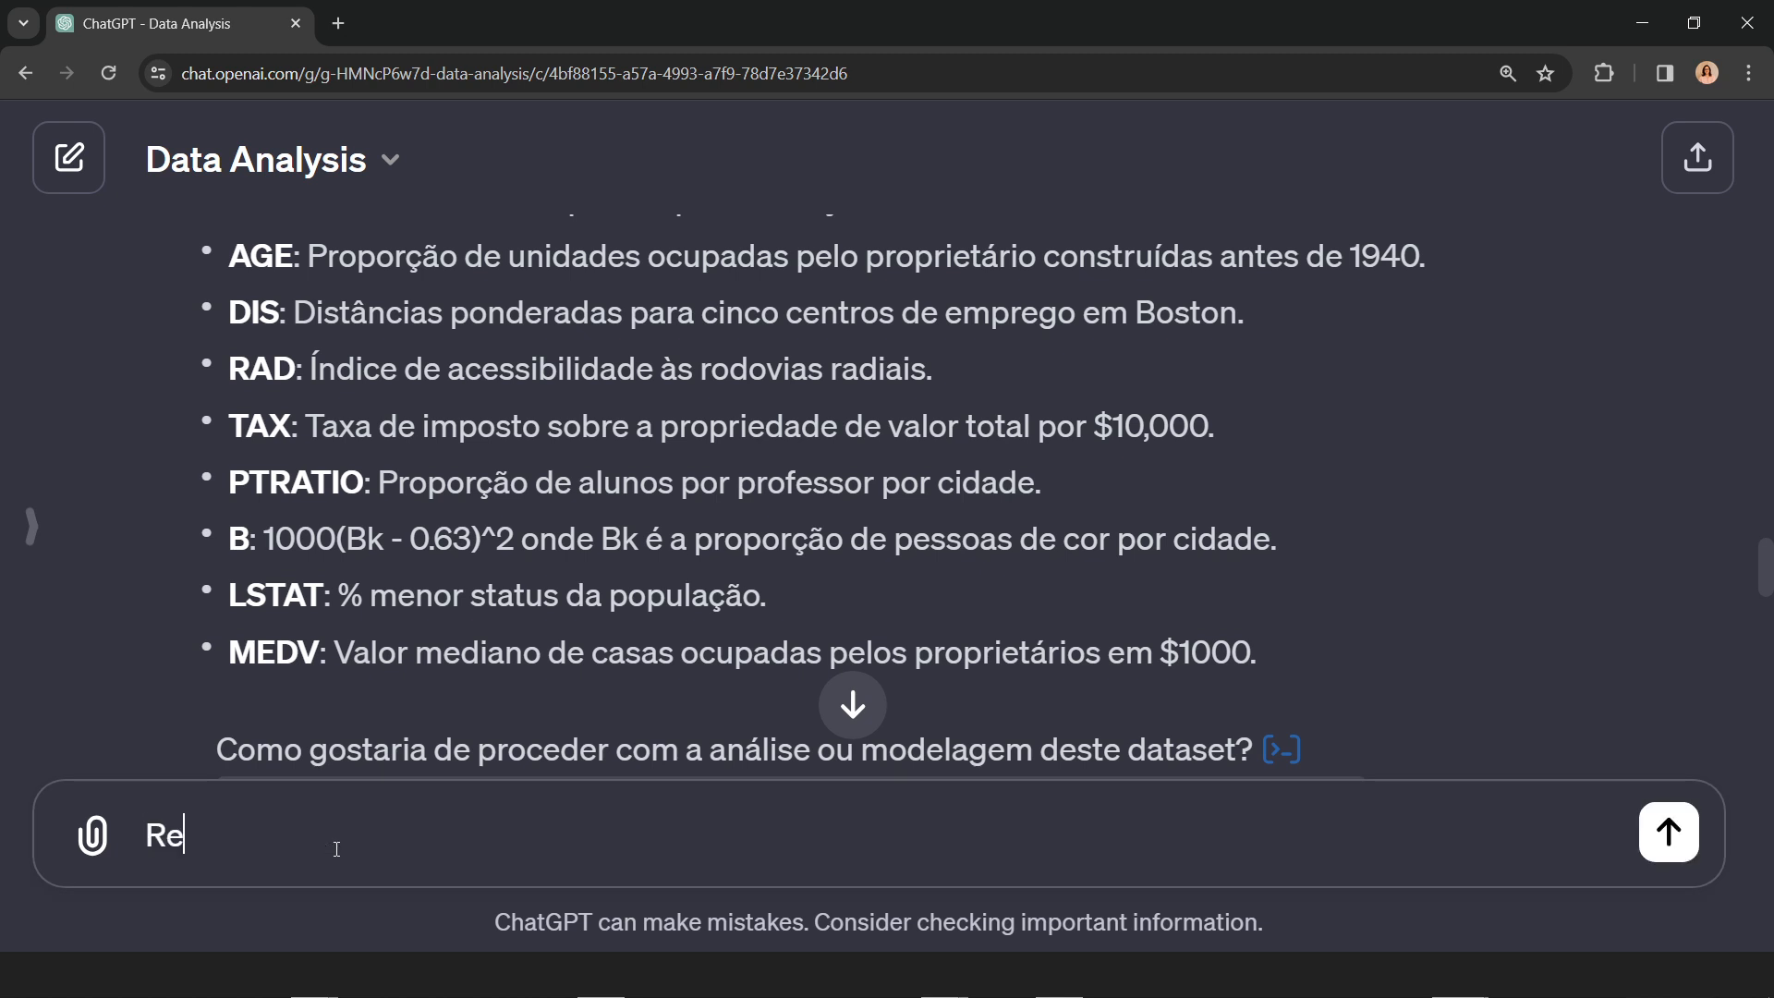
{"action": "key", "text": "BackSpace"}
{"action": "key", "text": "BackSpace"}
{"action": "key", "text": "BackSpace"}
{"action": "type", "text": "mova as colunas "}
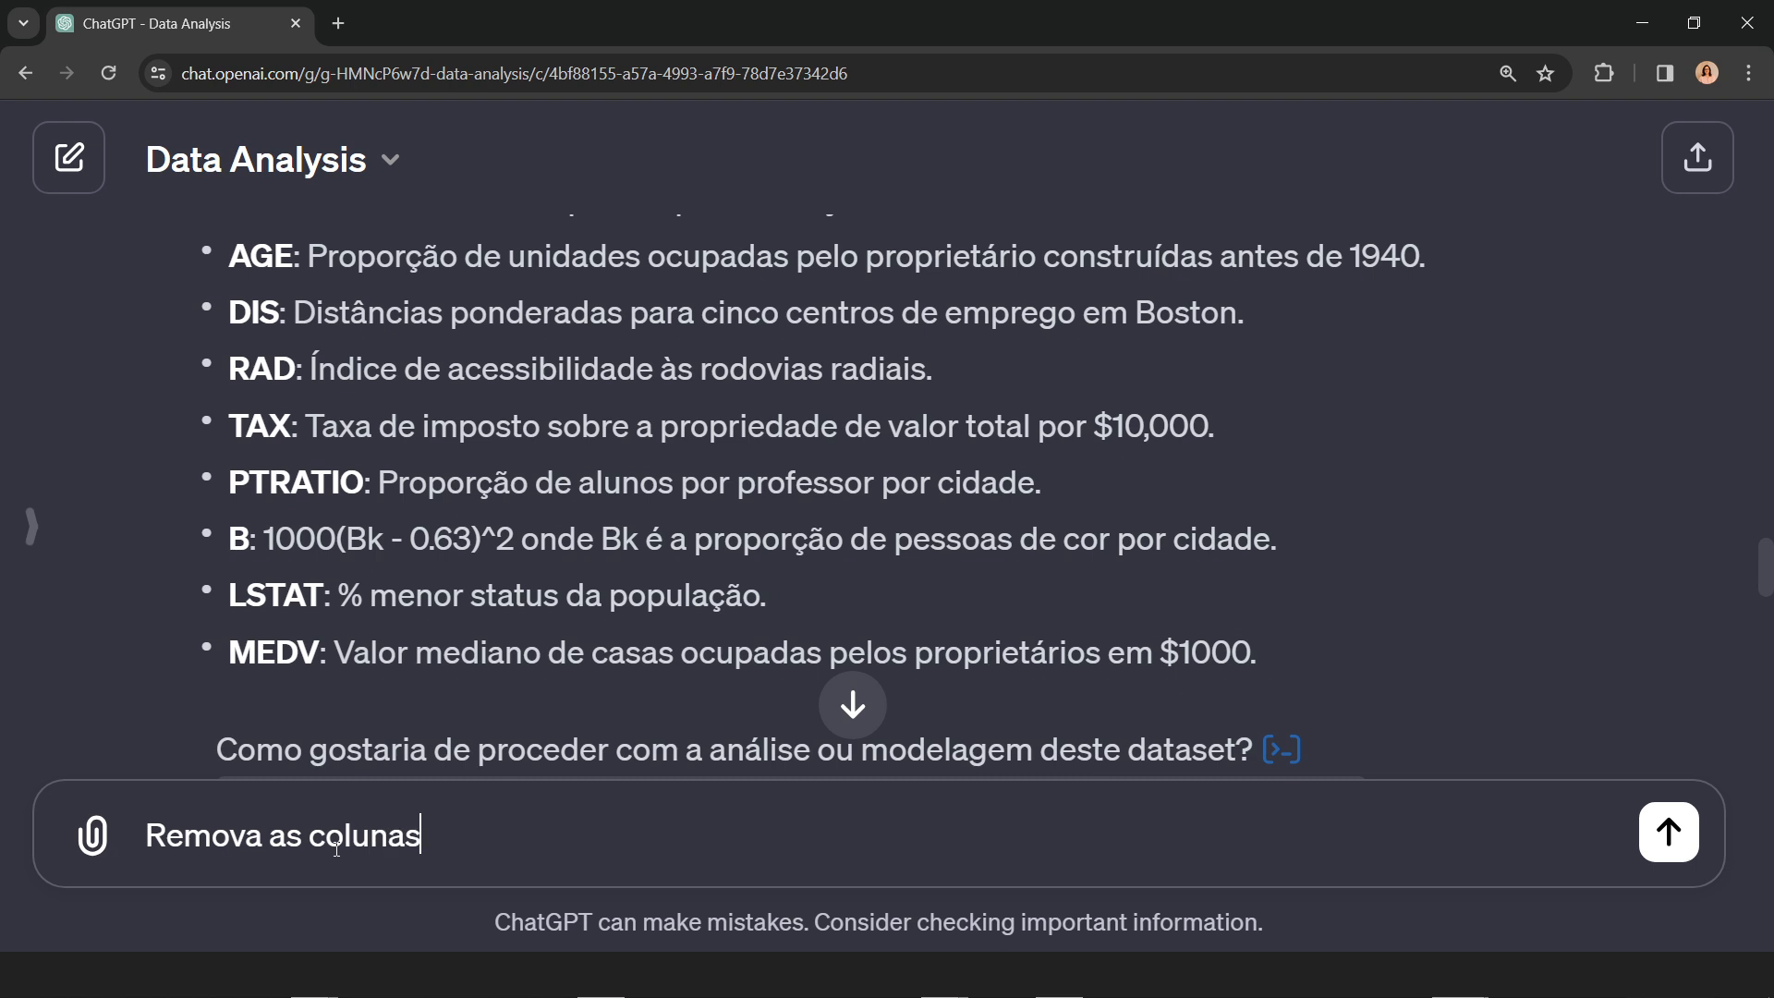
{"action": "type", "text": "B e LSTAT "}
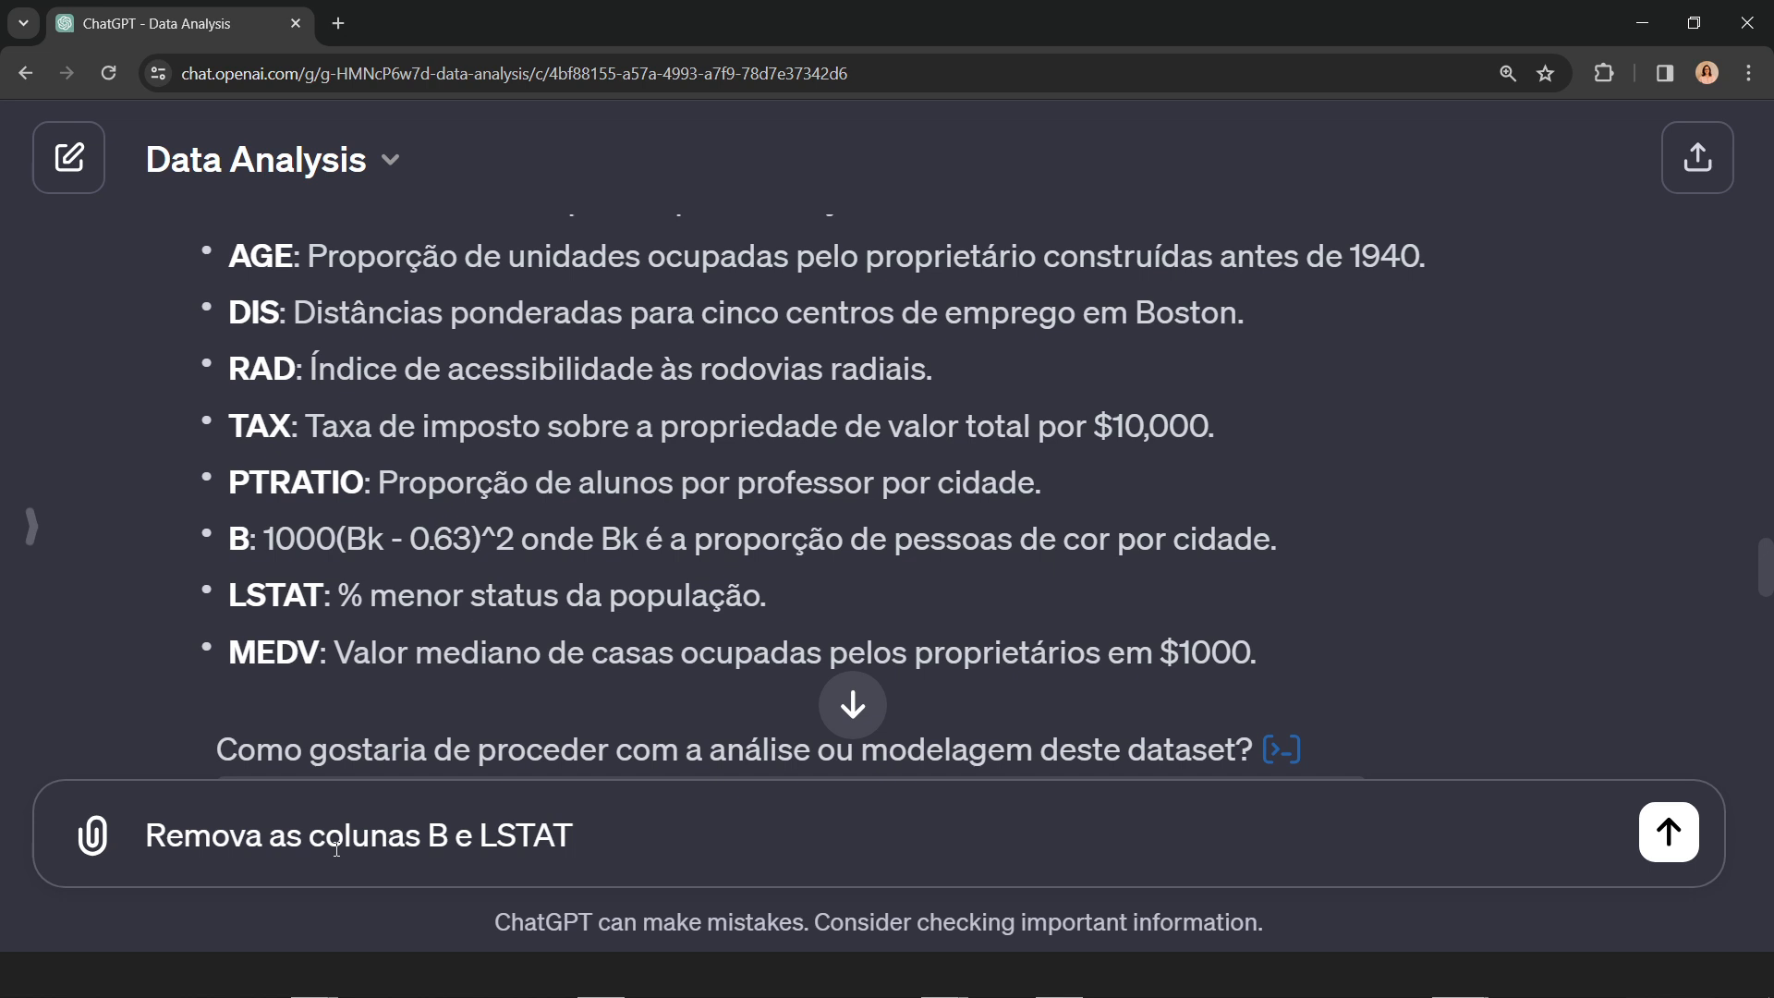
{"action": "type", "text": "do dataframe"}
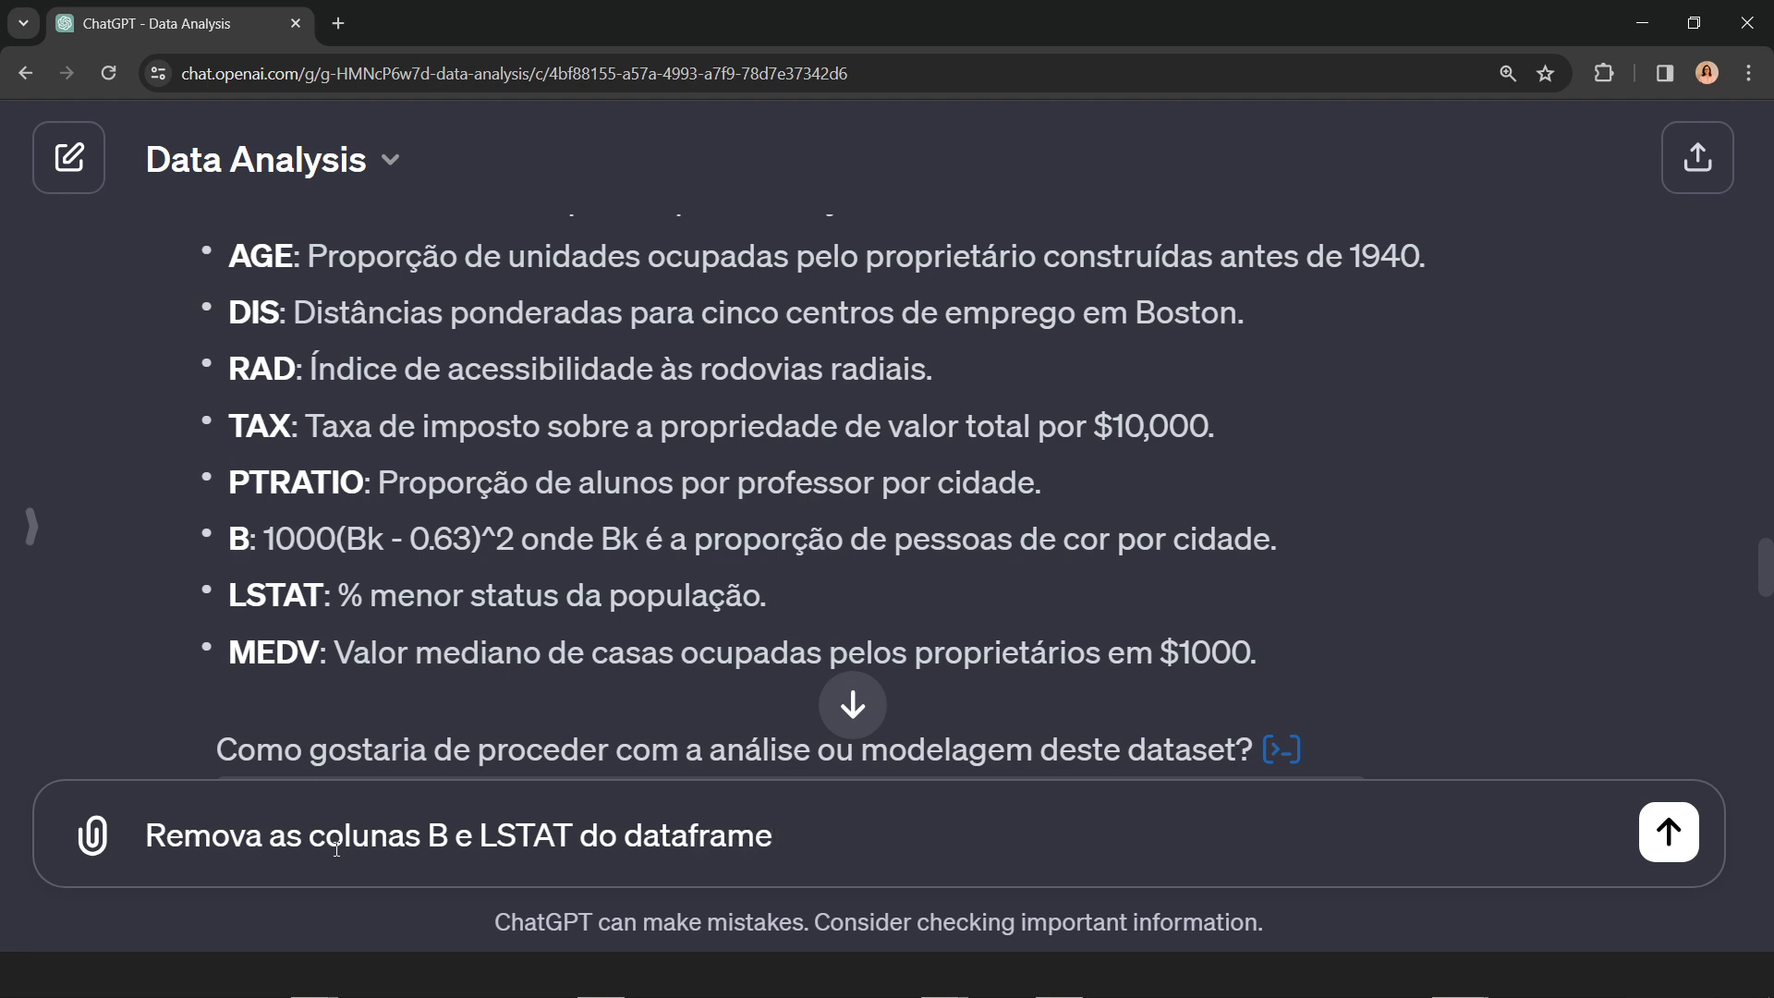
{"action": "key", "text": "Return"}
Step: Examine the generated column-drop code, including its axis=1 argument, and the dataframe preview it outputs
{"action": "left_click", "coordinate": [851, 707]}
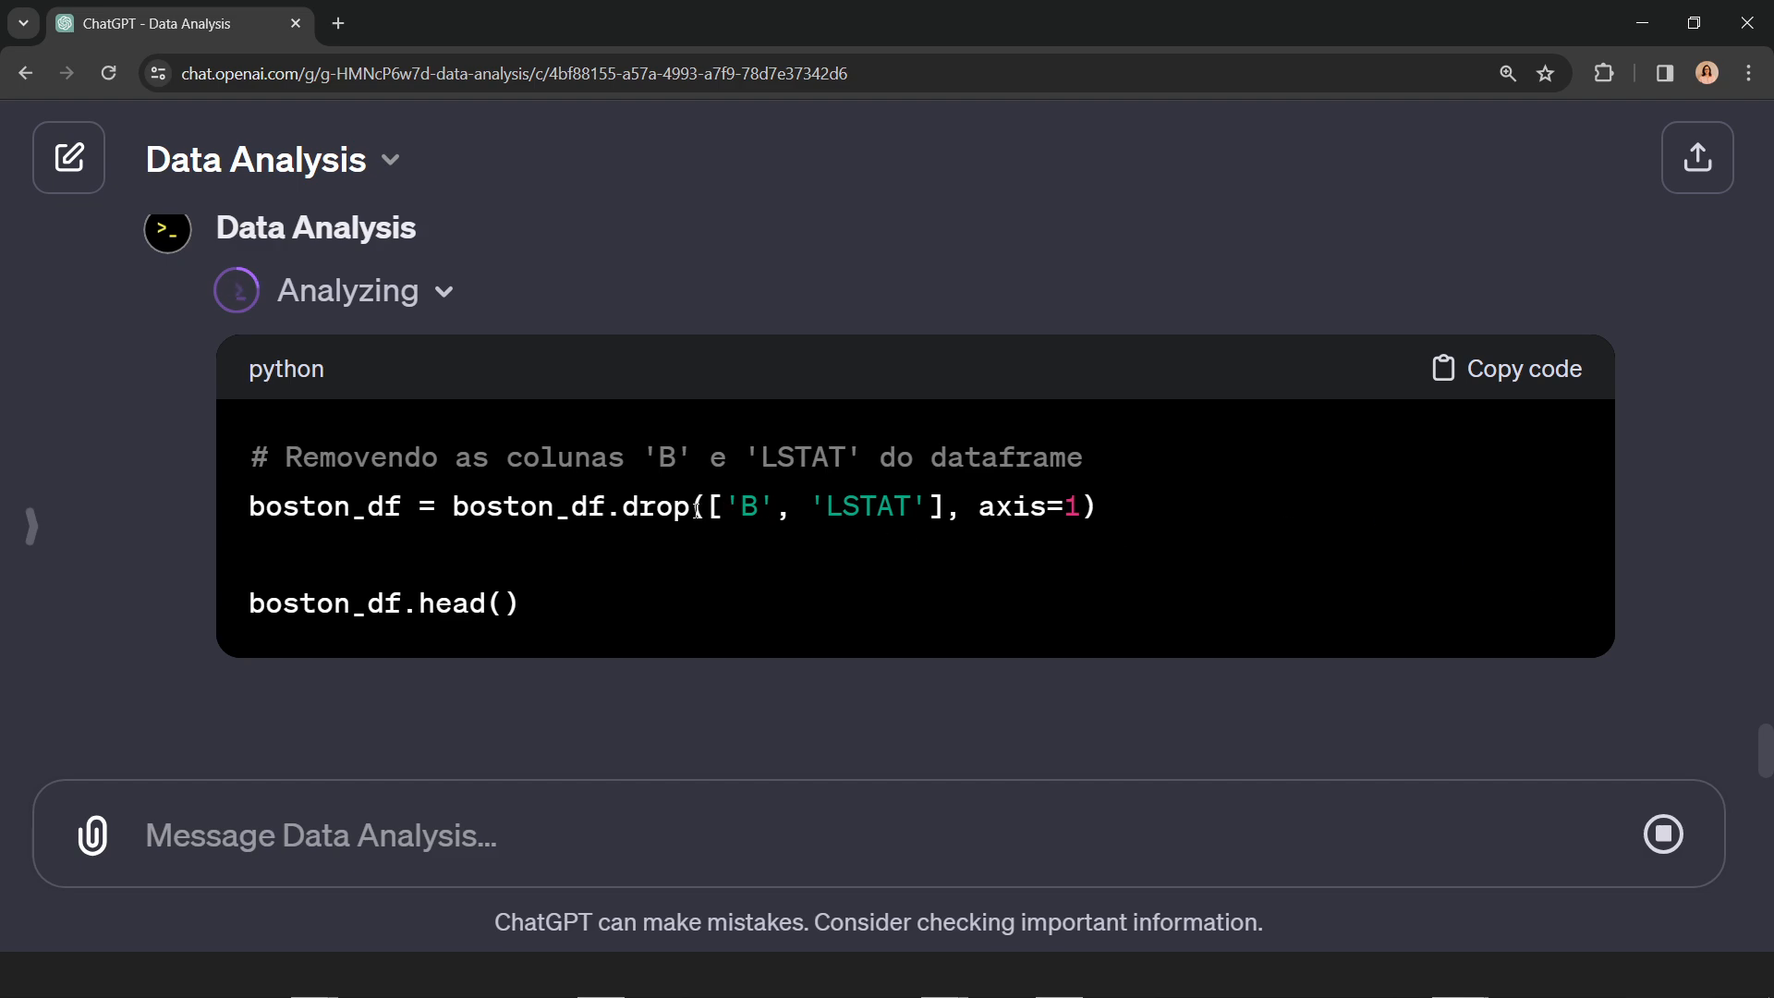
{"action": "scroll", "coordinate": [991, 465], "scroll_direction": "up", "scroll_amount": 8}
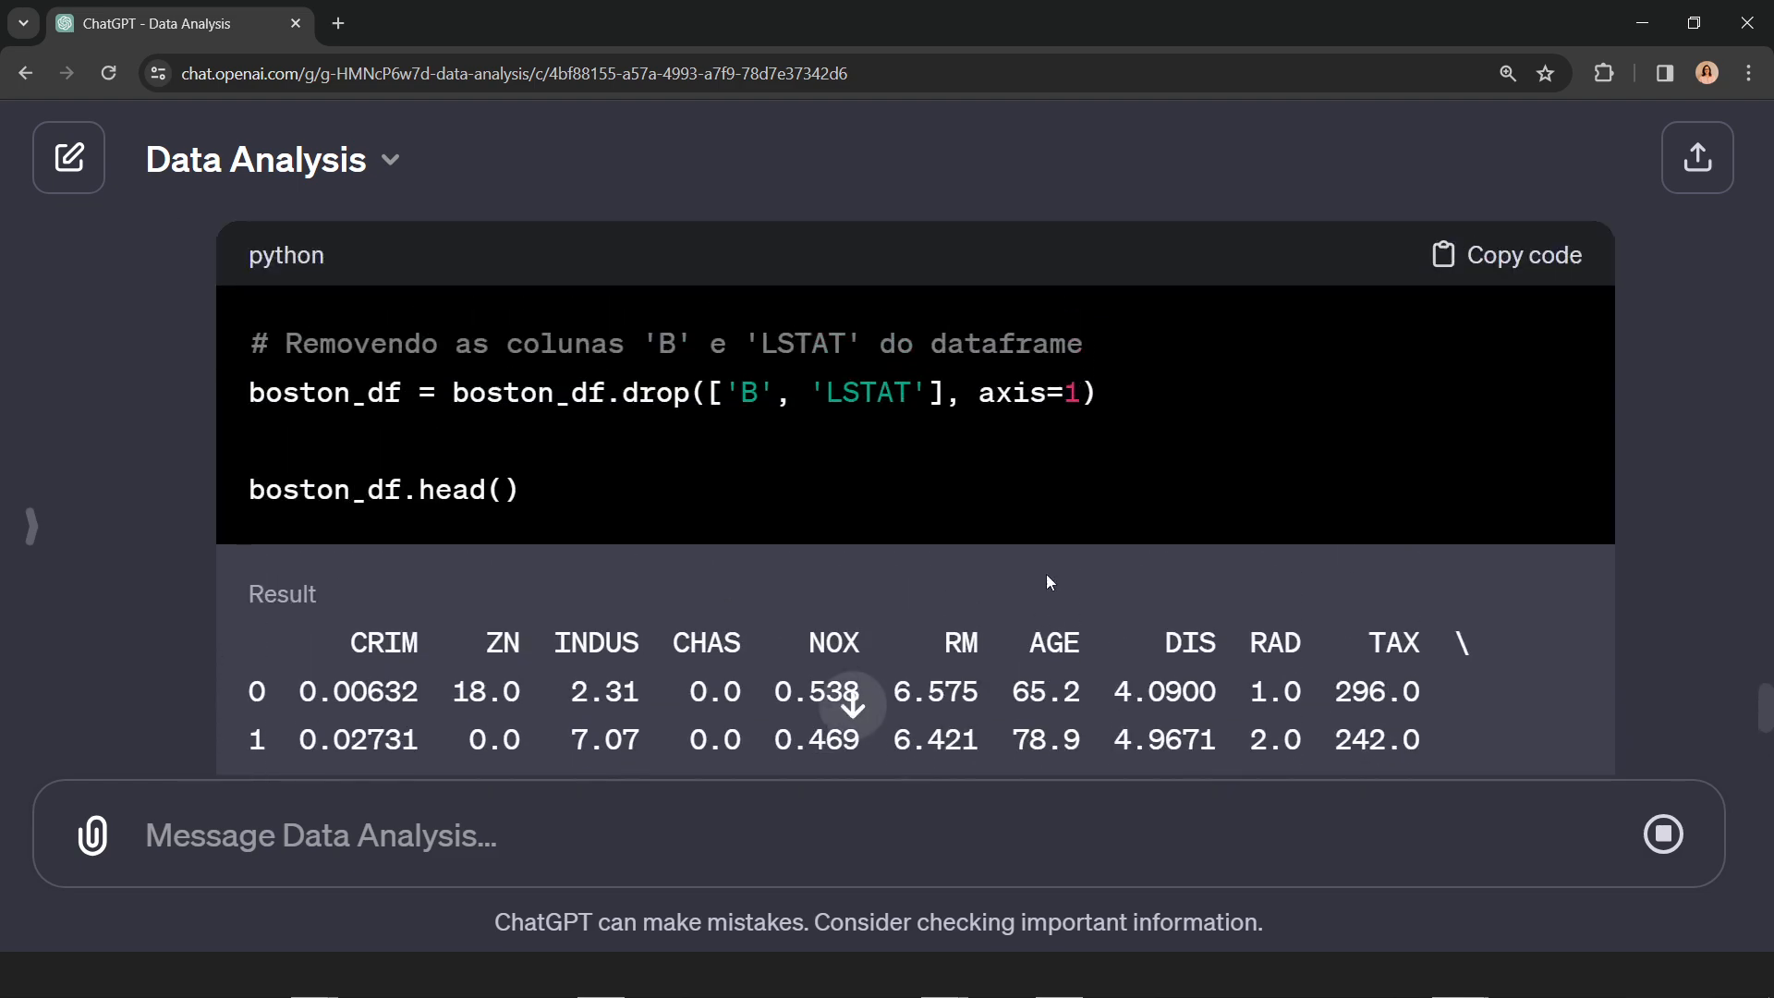
{"action": "left_click_drag", "start_coordinate": [981, 465], "coordinate": [1086, 462]}
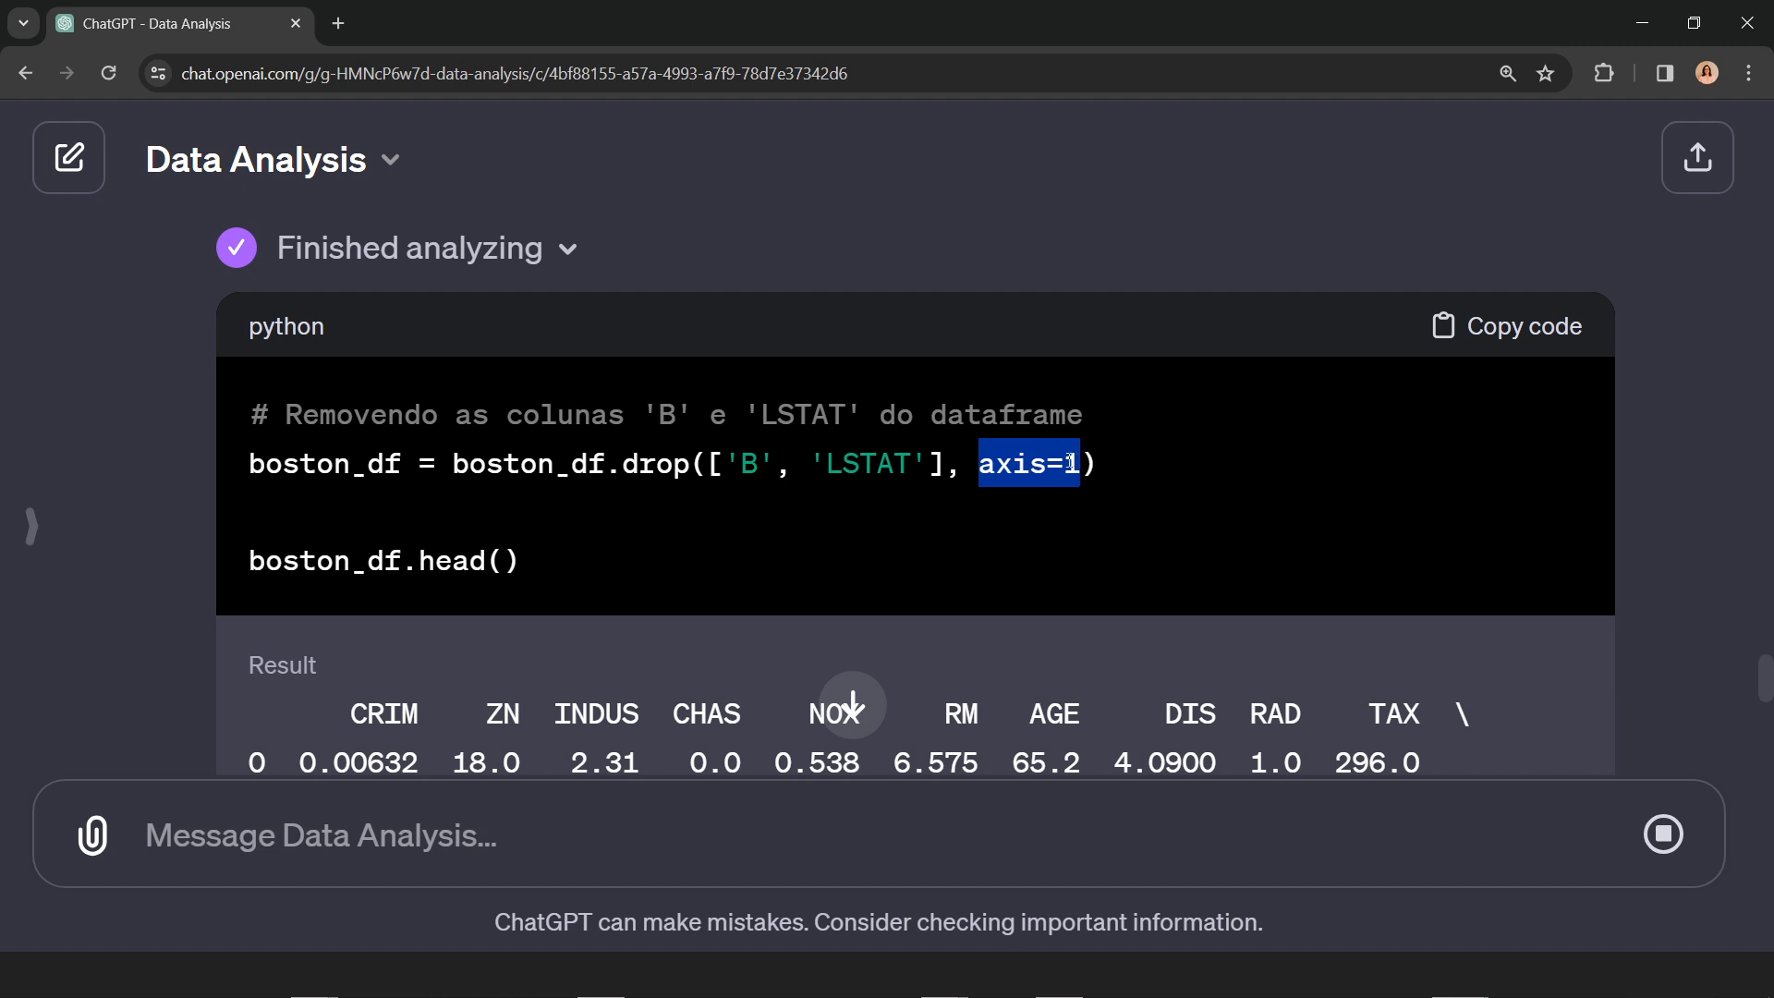
{"action": "scroll", "coordinate": [658, 543], "scroll_direction": "down", "scroll_amount": 6}
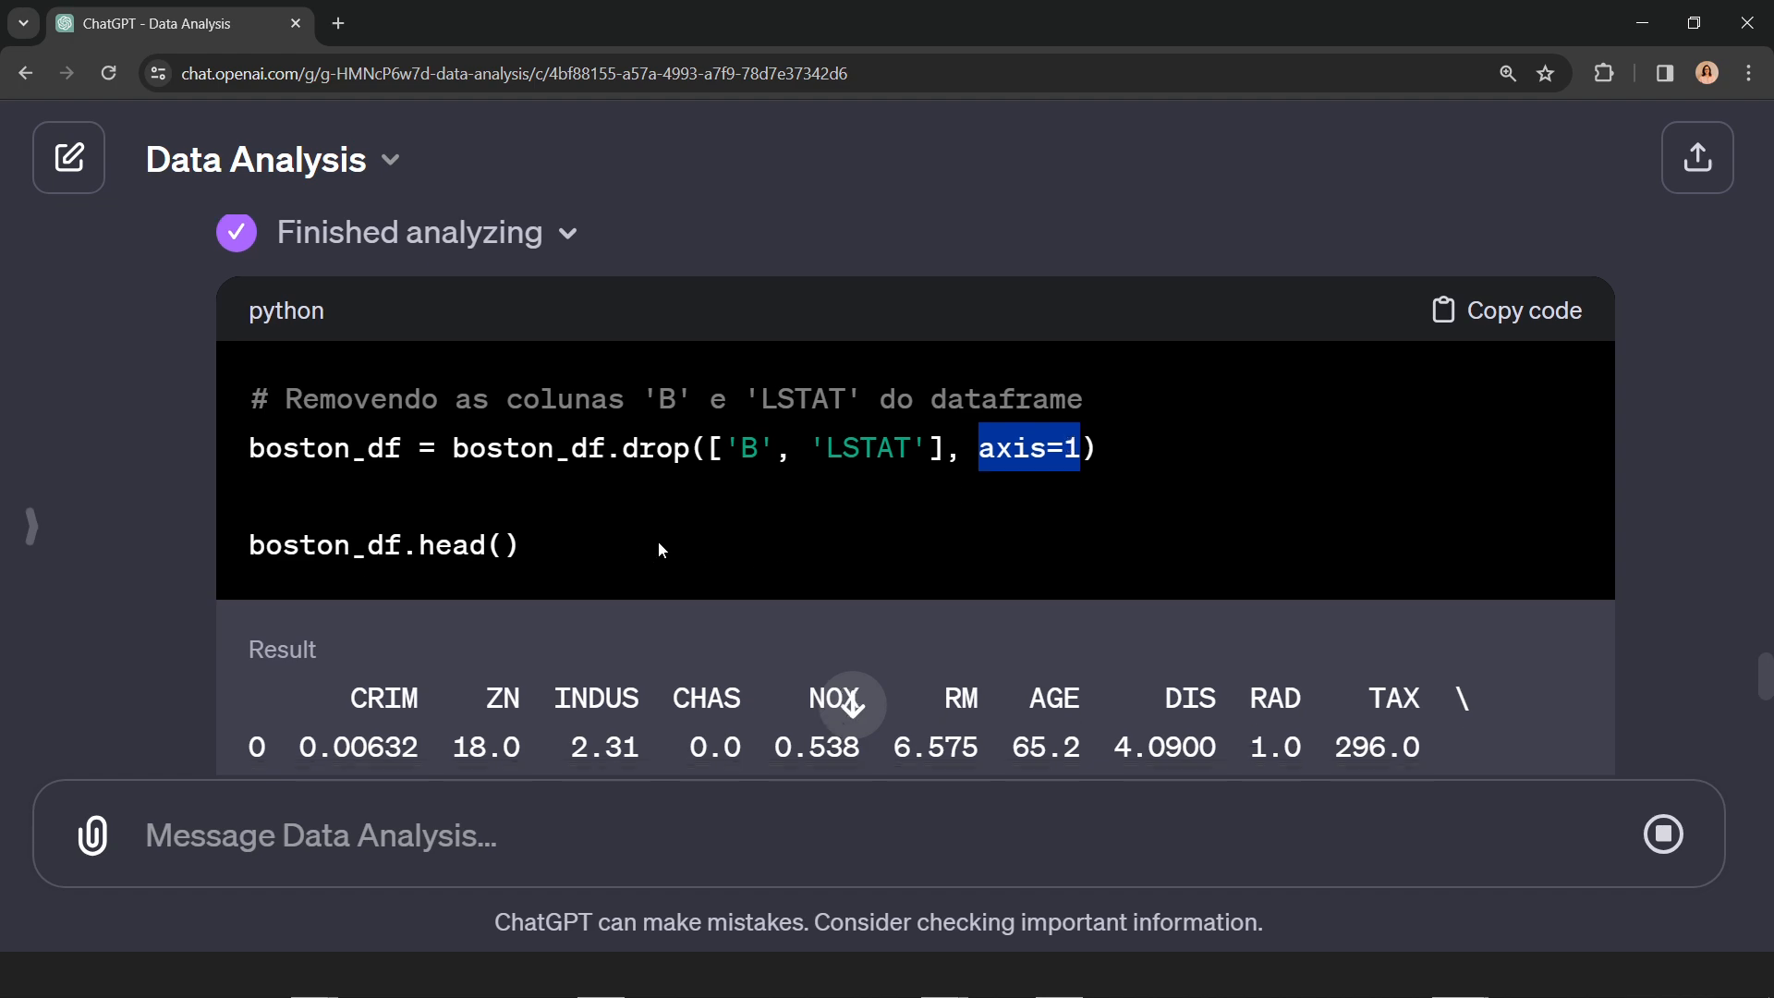
{"action": "scroll", "coordinate": [763, 520], "scroll_direction": "up", "scroll_amount": 3}
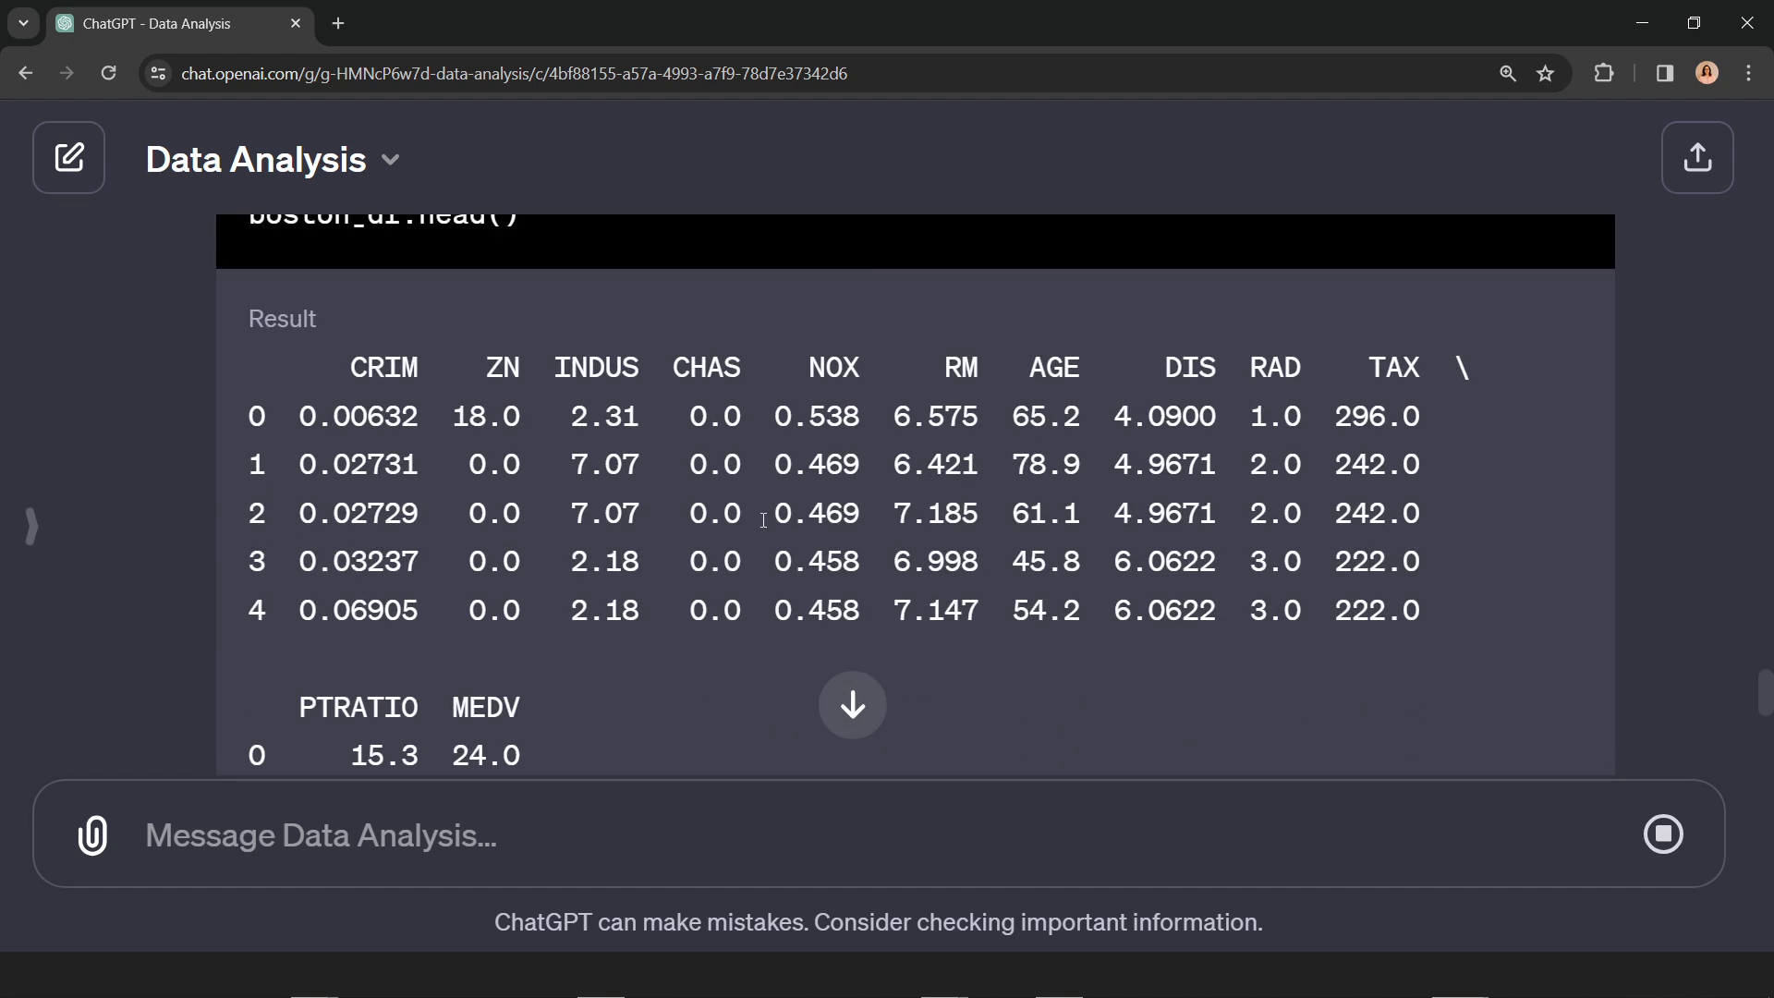
{"action": "scroll", "coordinate": [880, 475], "scroll_direction": "down", "scroll_amount": 3}
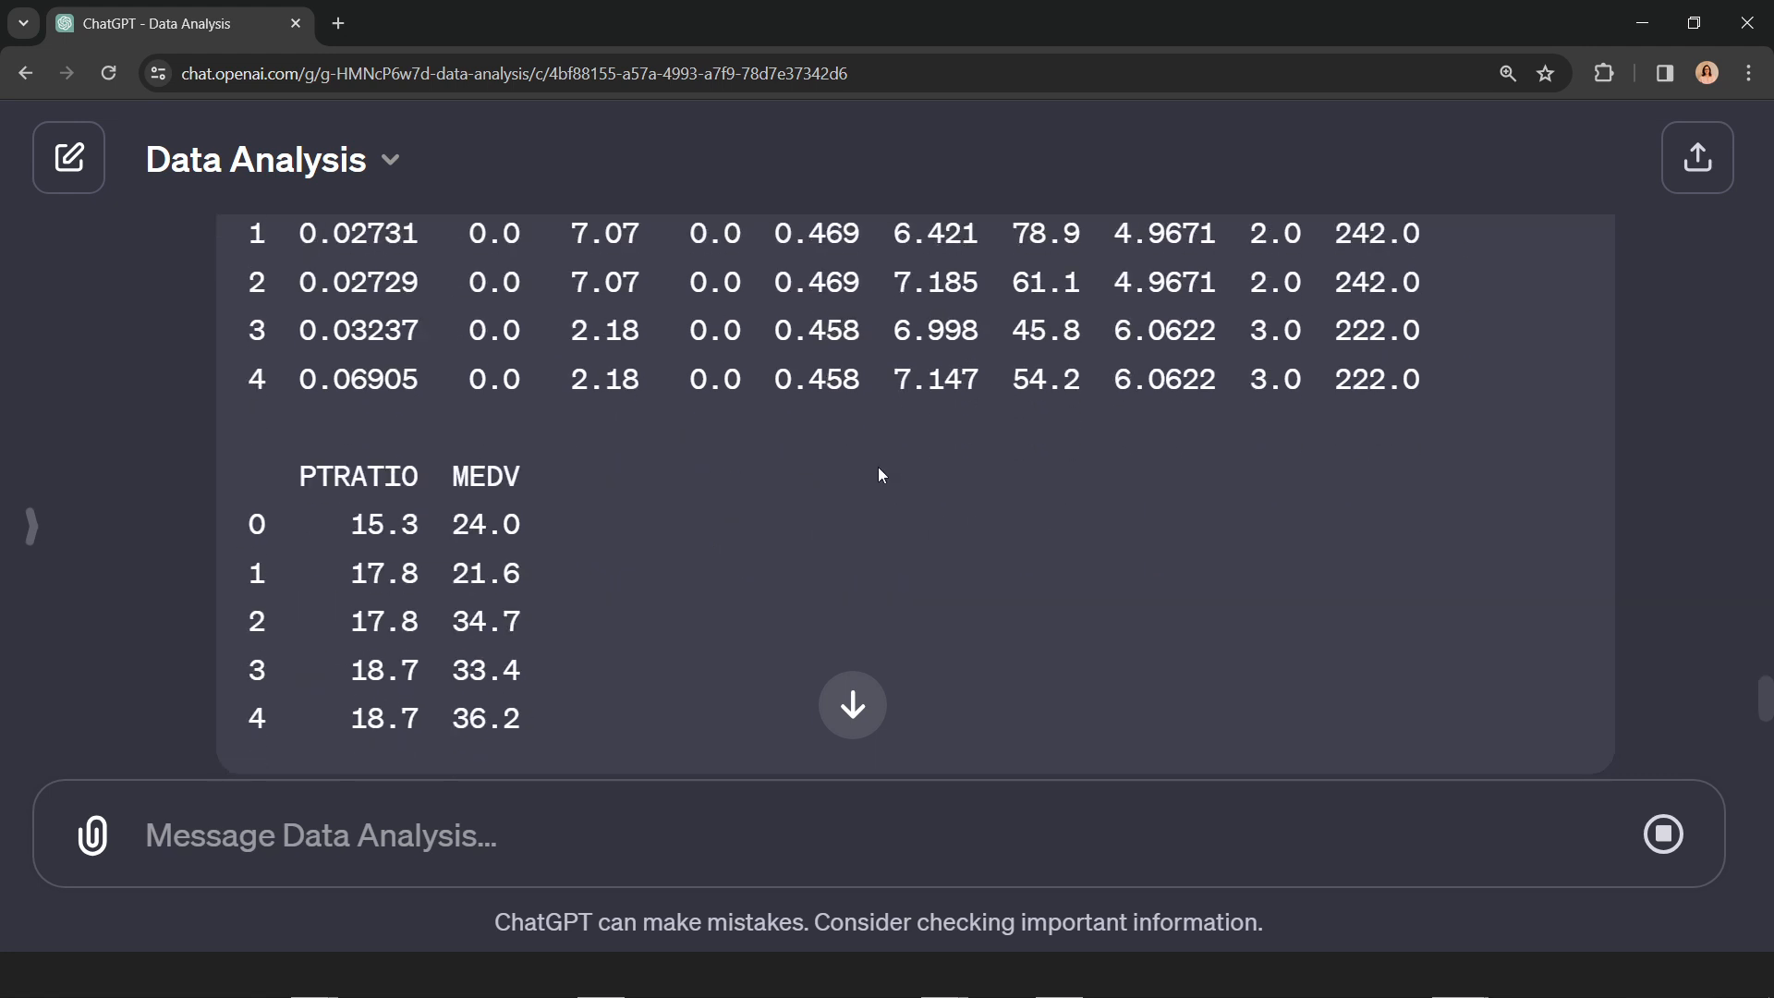
{"action": "scroll", "coordinate": [721, 550], "scroll_direction": "down", "scroll_amount": 2}
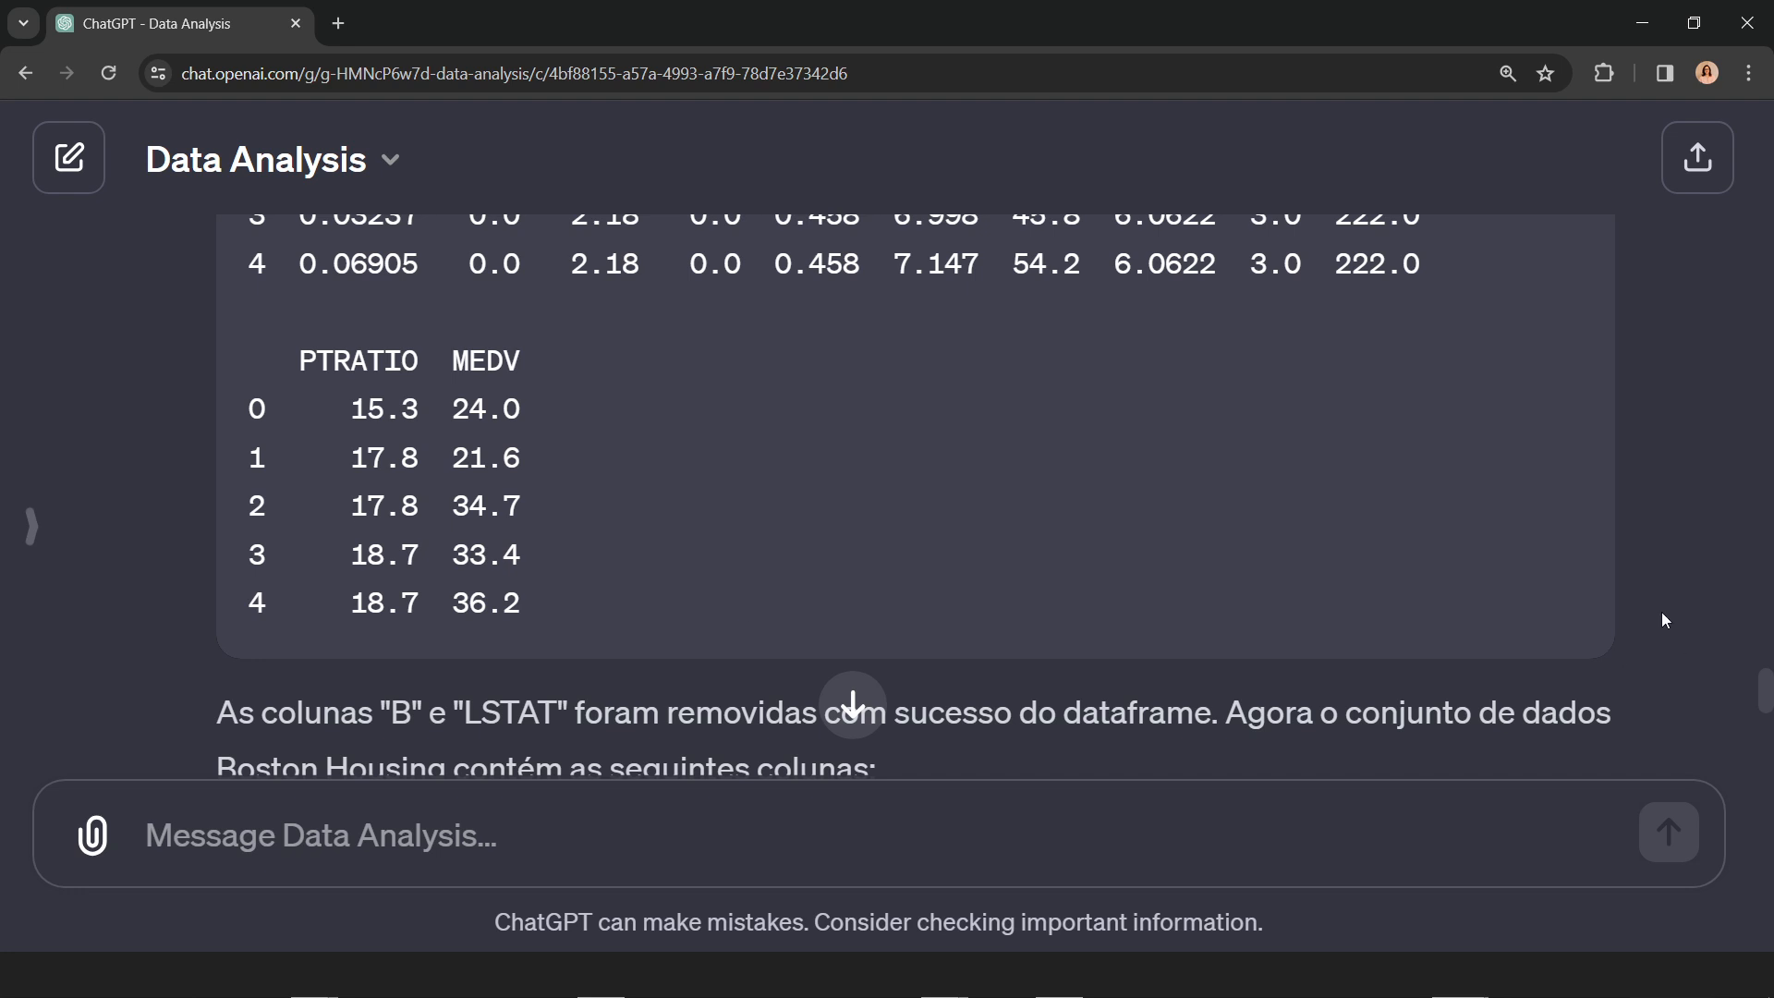
{"action": "scroll", "coordinate": [1662, 619], "scroll_direction": "down", "scroll_amount": 2}
{"action": "scroll", "coordinate": [1662, 620], "scroll_direction": "up", "scroll_amount": 3}
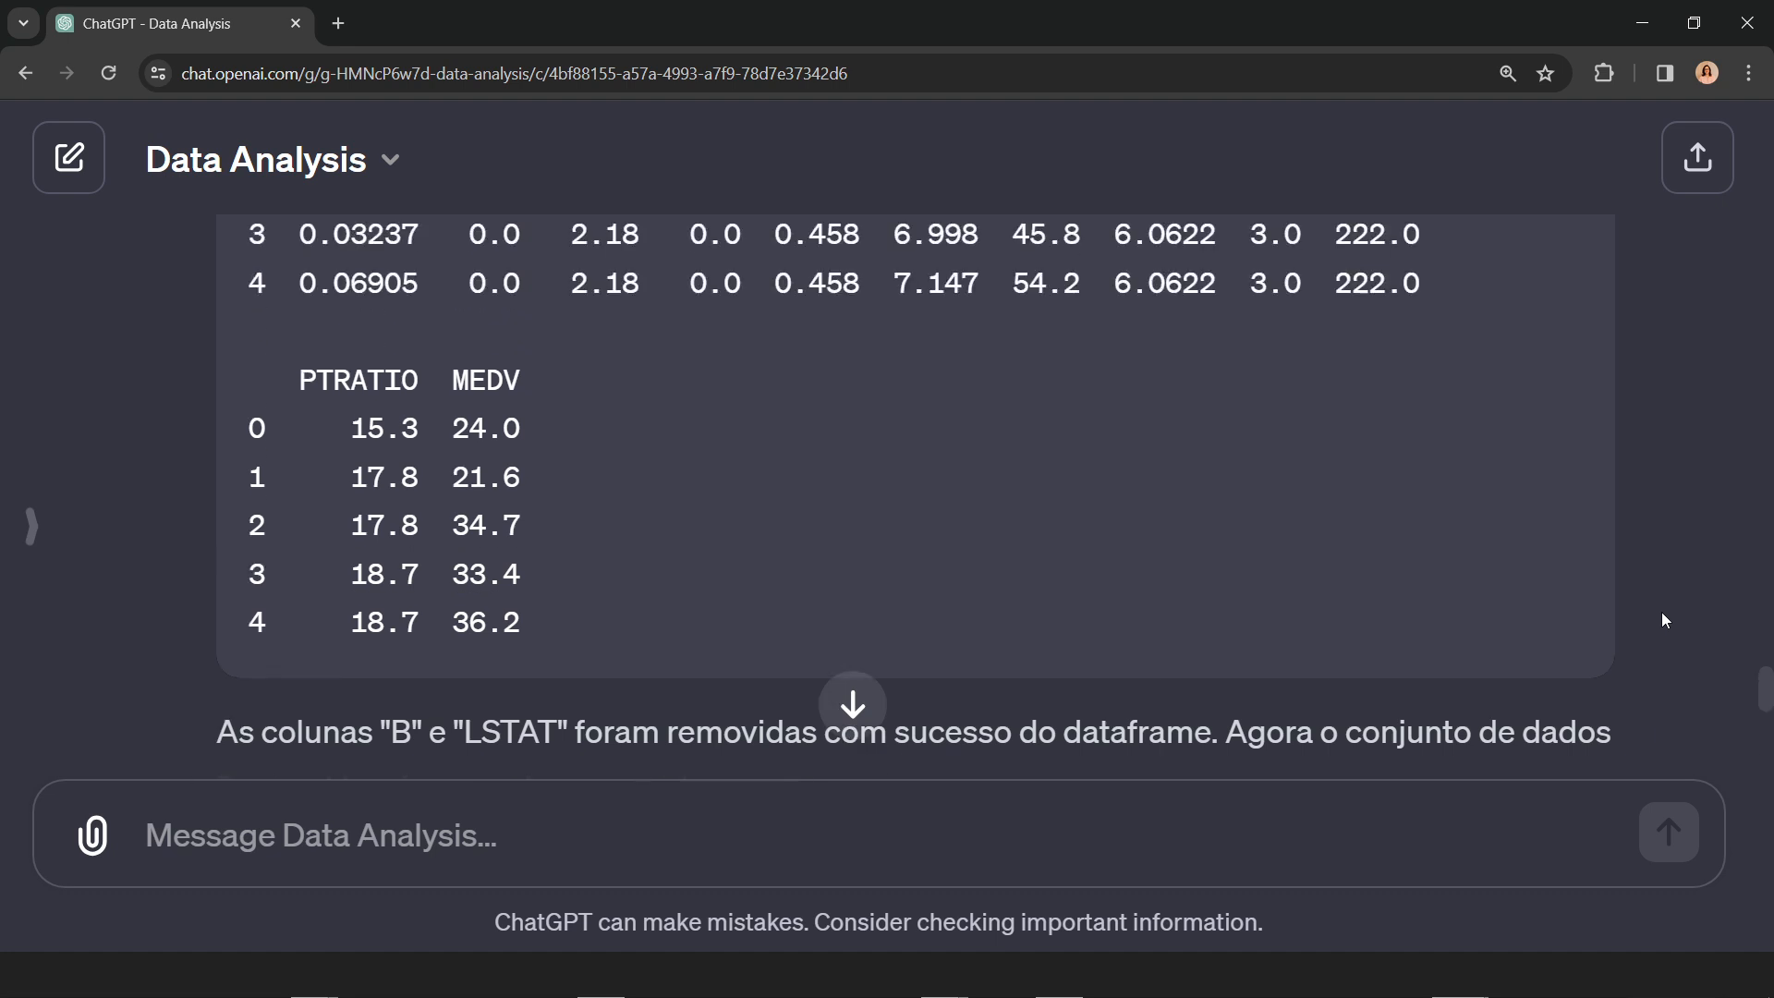
{"action": "scroll", "coordinate": [1663, 620], "scroll_direction": "up", "scroll_amount": 1}
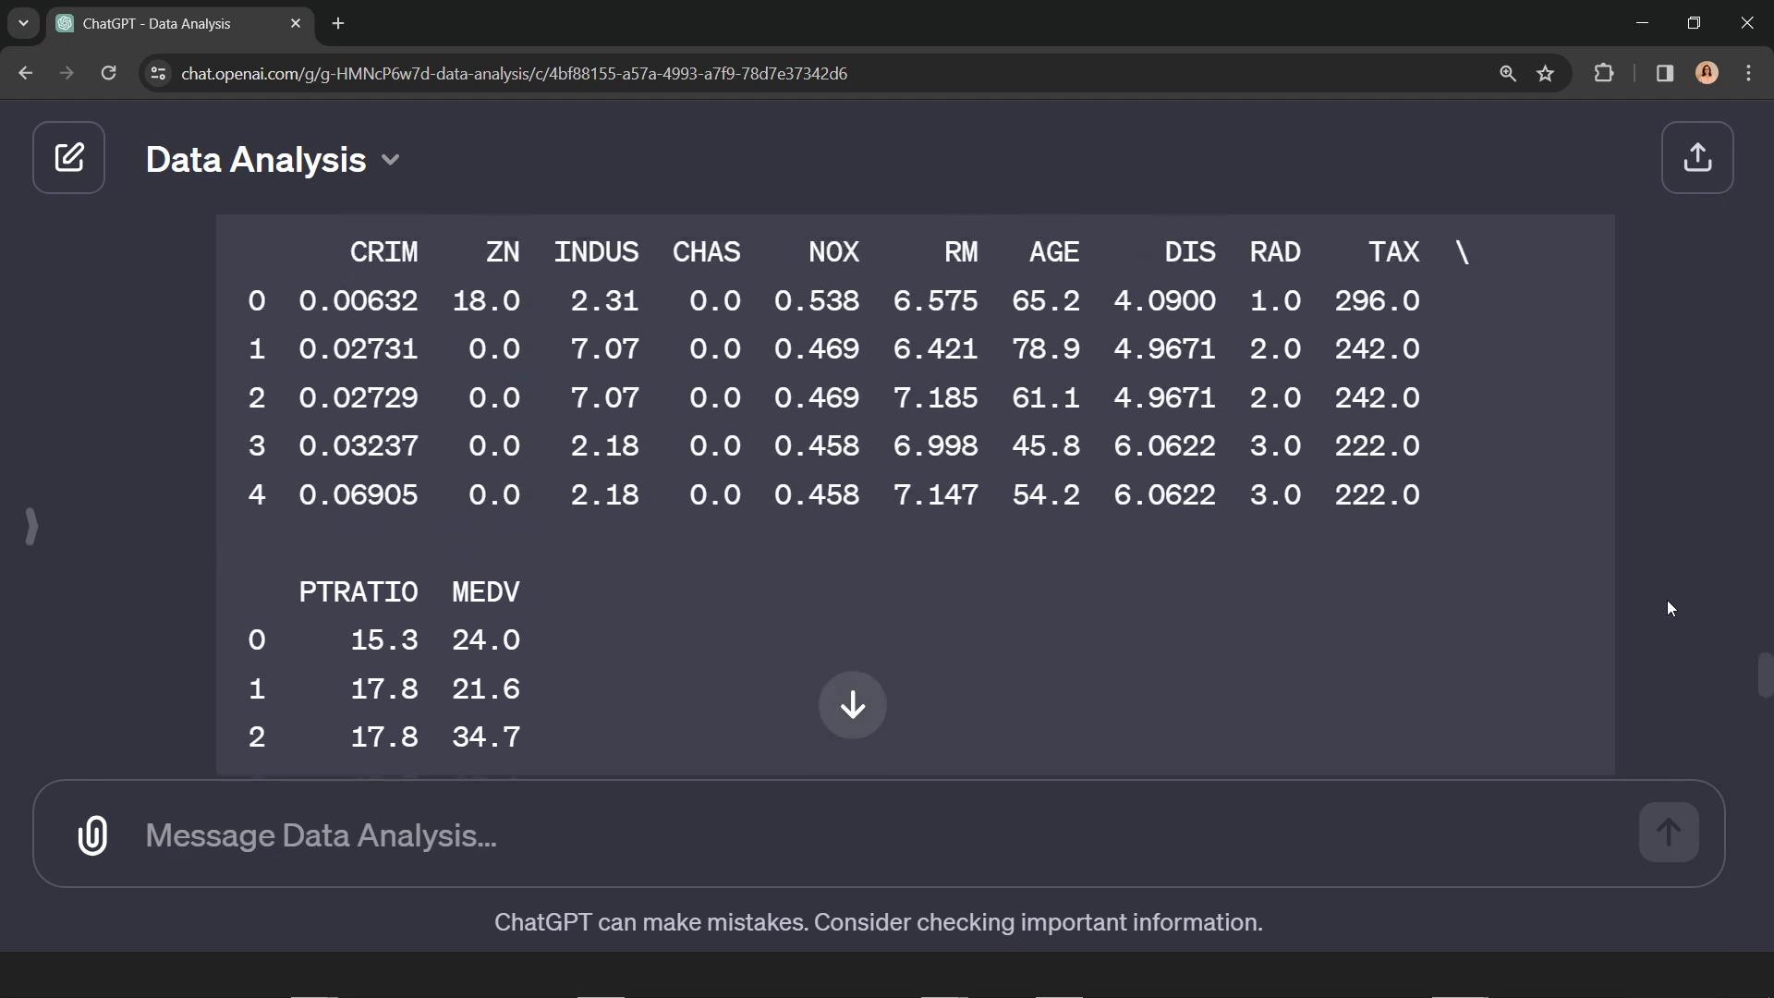
Step: Ask for the dataset's size with the prompt "qual o tamanho dessa base de dados?"
{"action": "left_click", "coordinate": [851, 705]}
{"action": "left_click", "coordinate": [622, 844]}
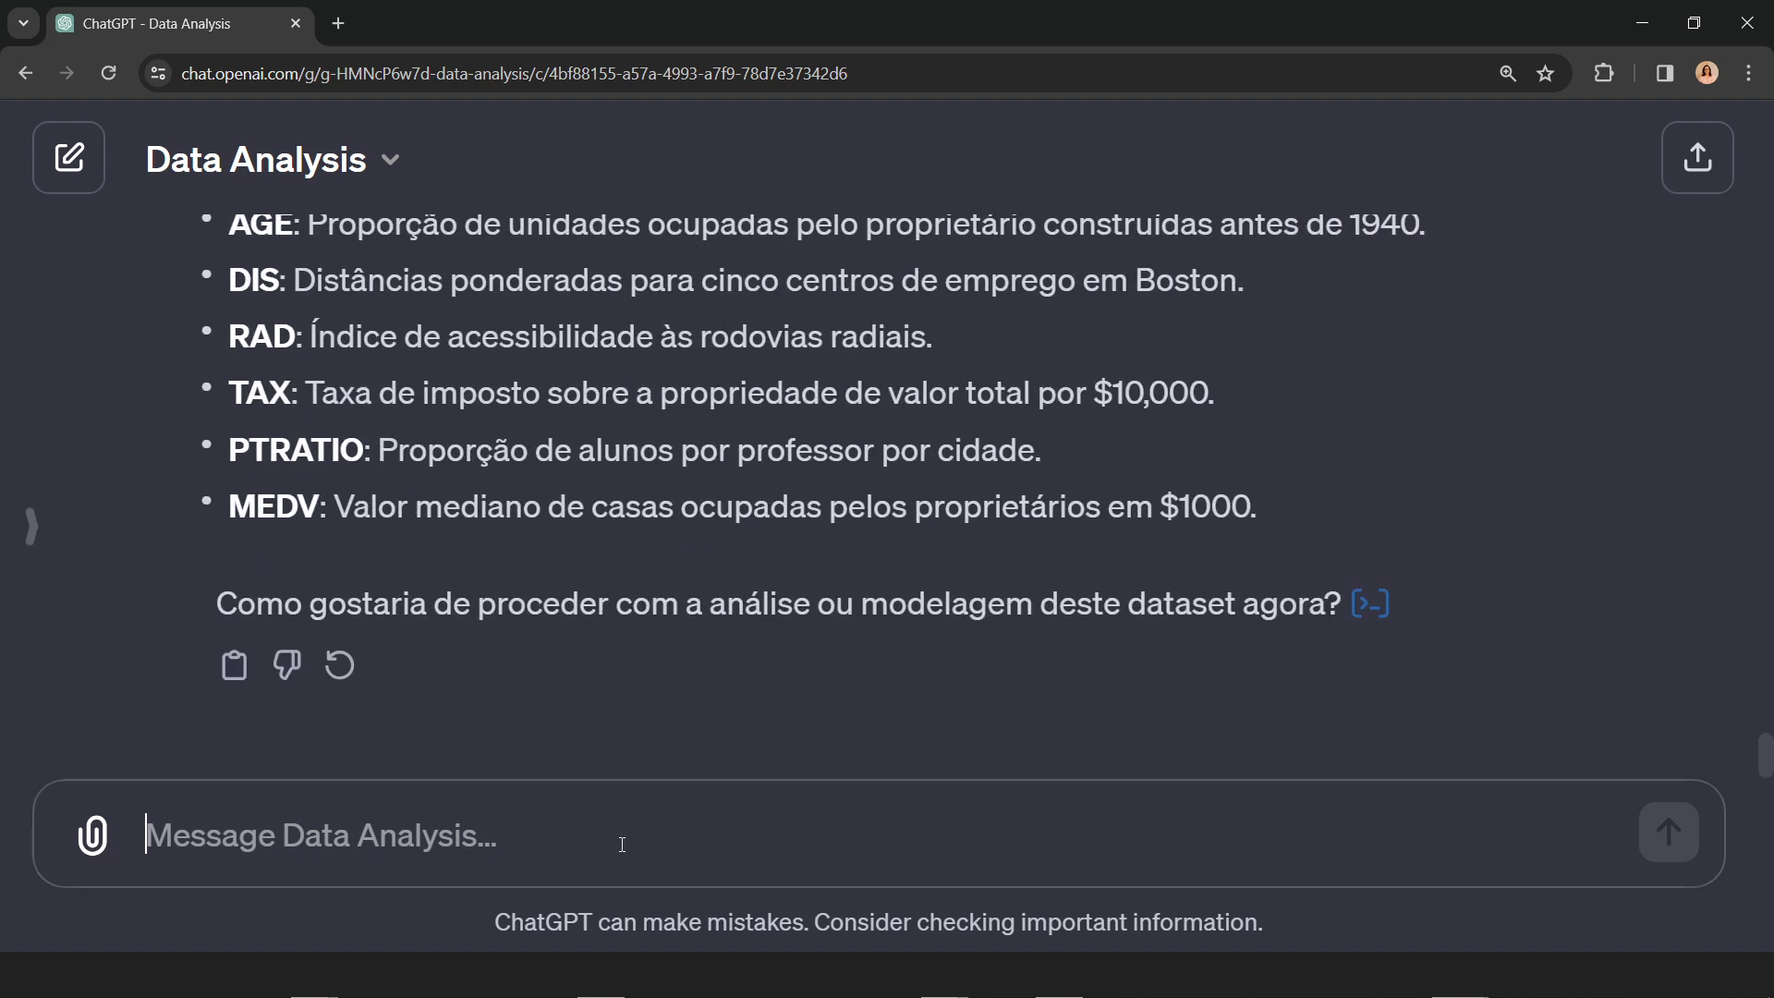
{"action": "type", "text": "qual o tamanho "}
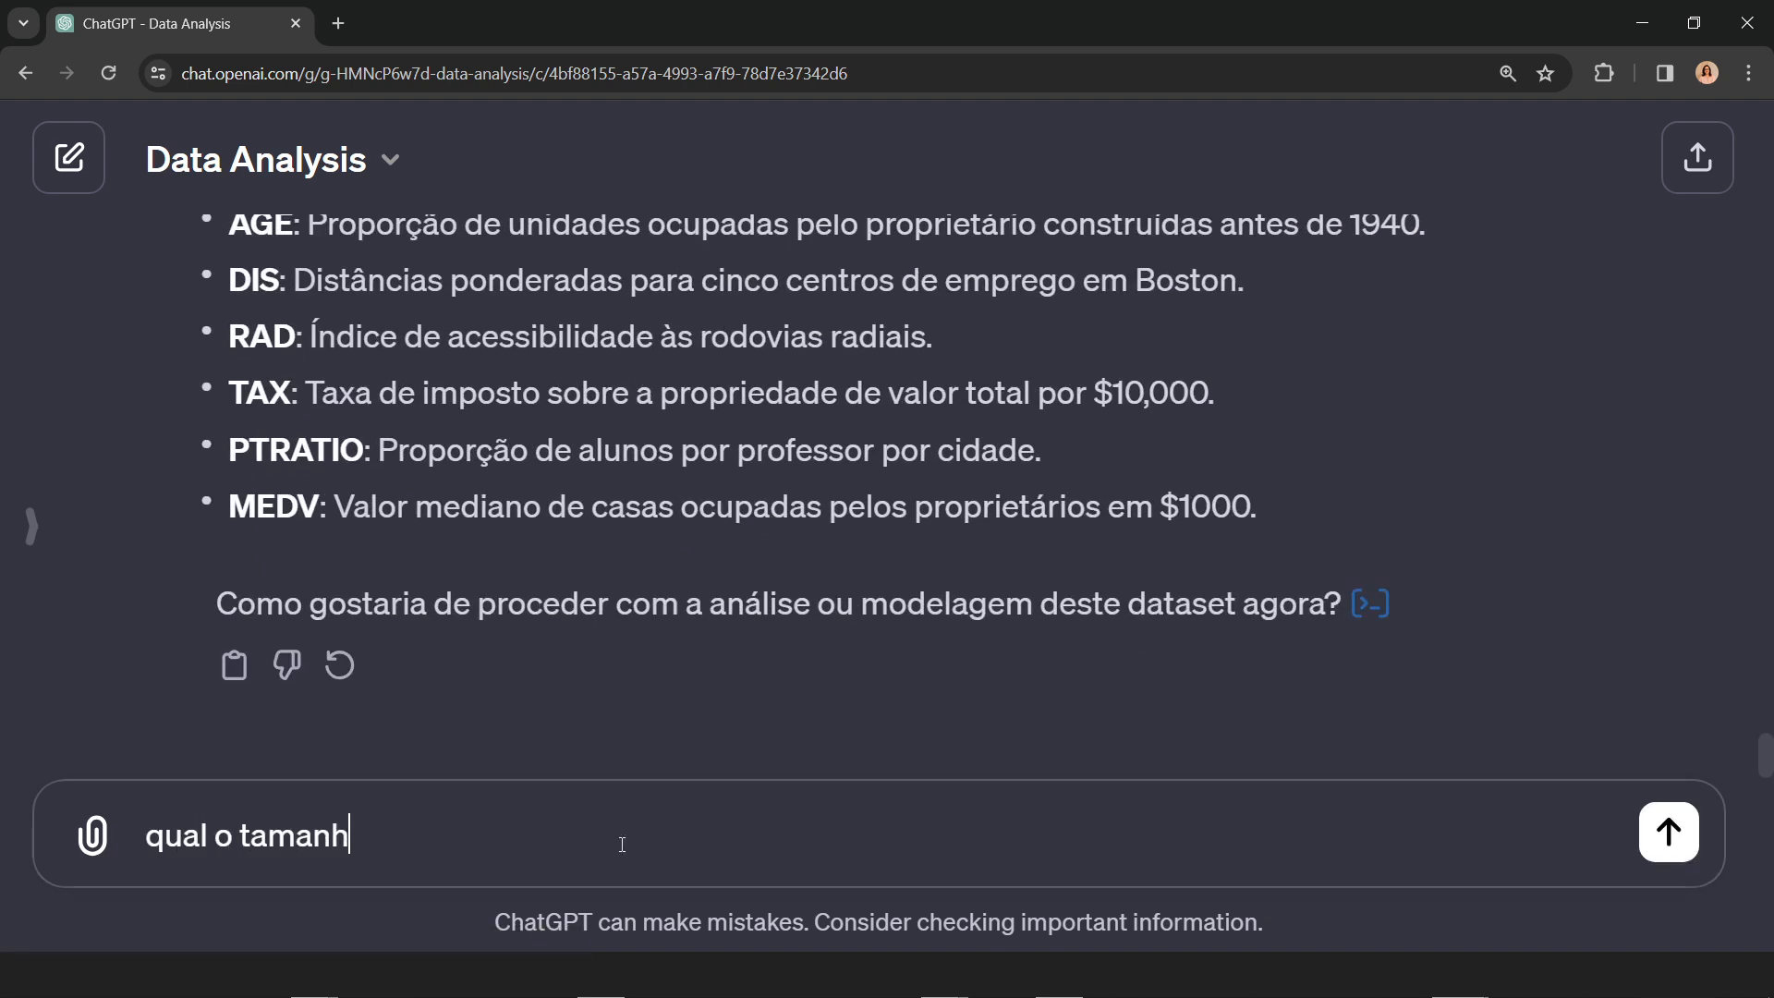
{"action": "type", "text": "dessa base de"}
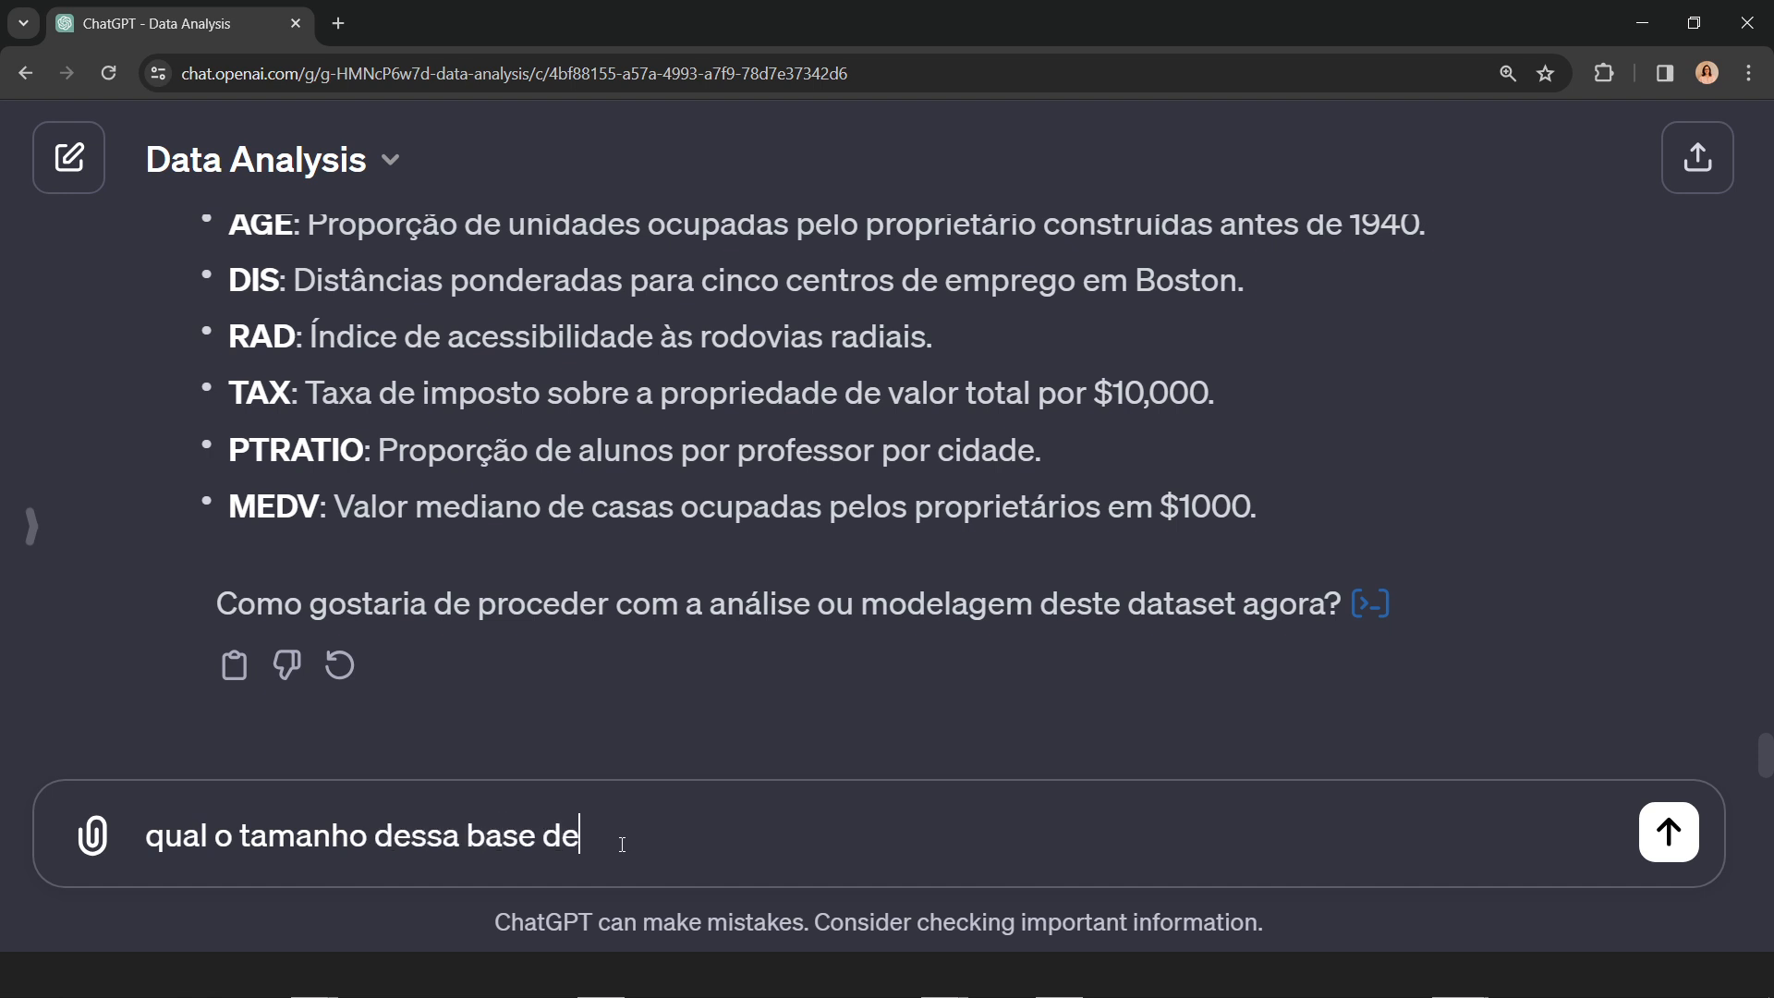
{"action": "type", "text": " dados?"}
{"action": "key", "text": "Return"}
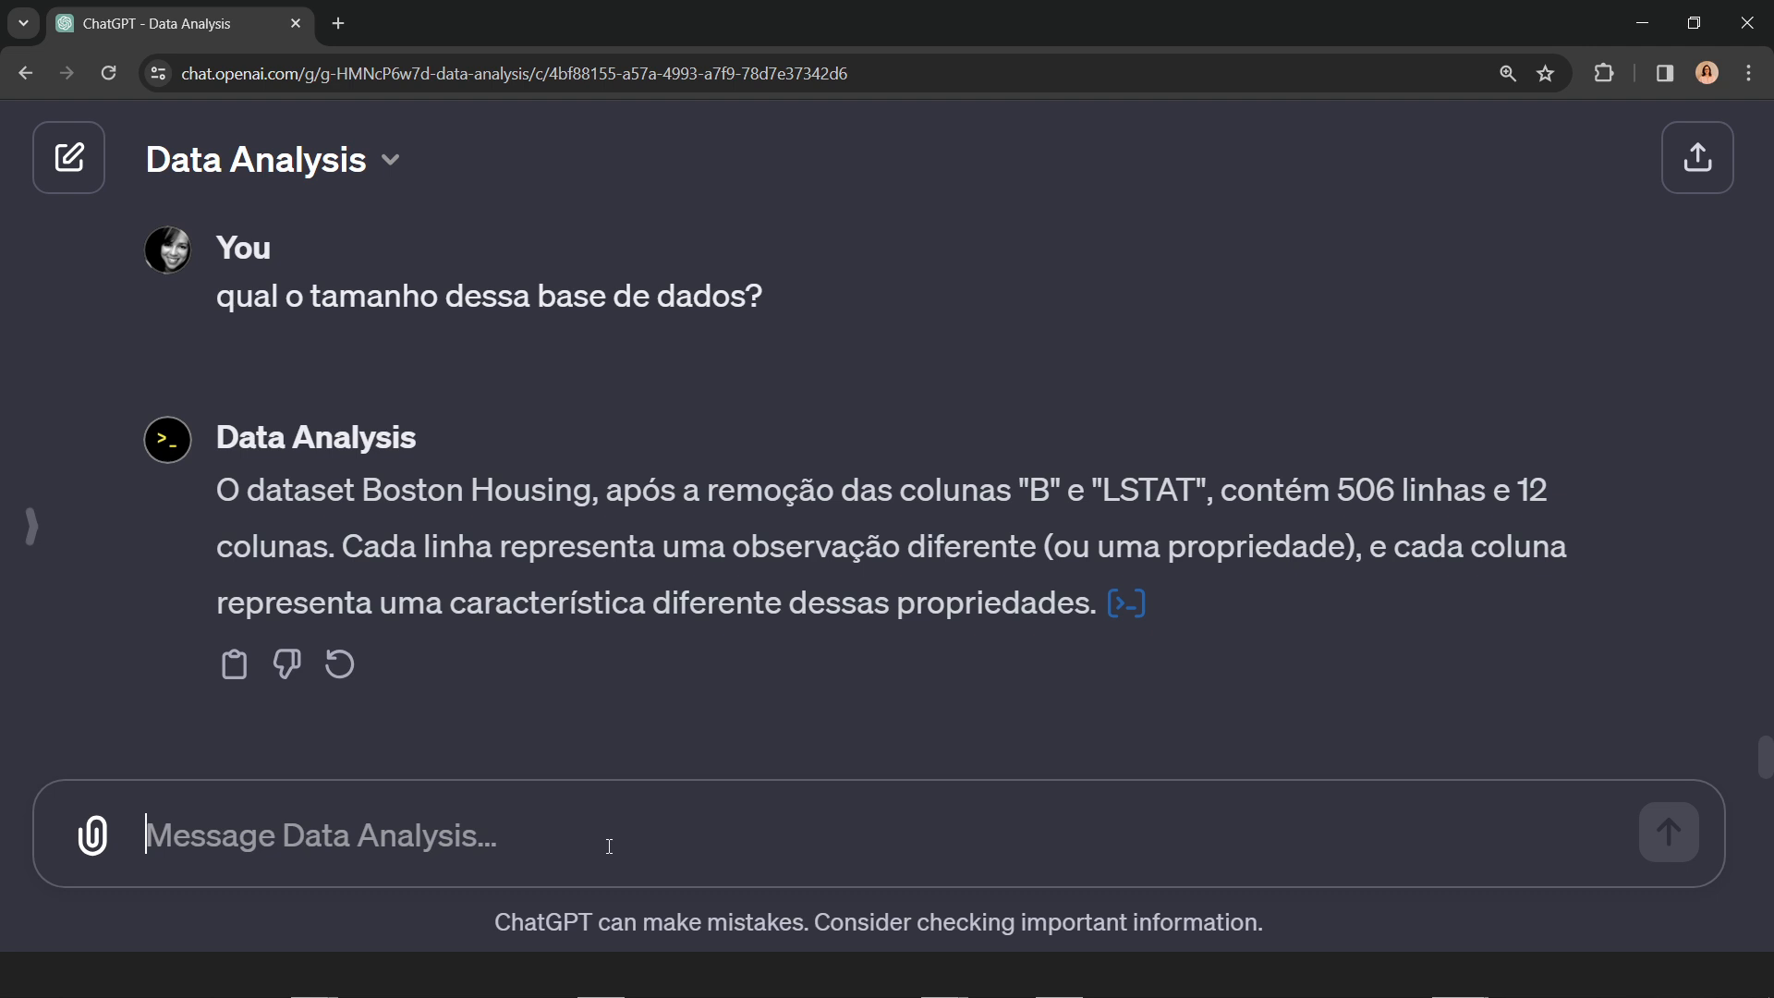
Step: Send the prompt "MEDV é a variável target. Crie uma matriz de correlação de pearson das features"
{"action": "type", "text": "ME"}
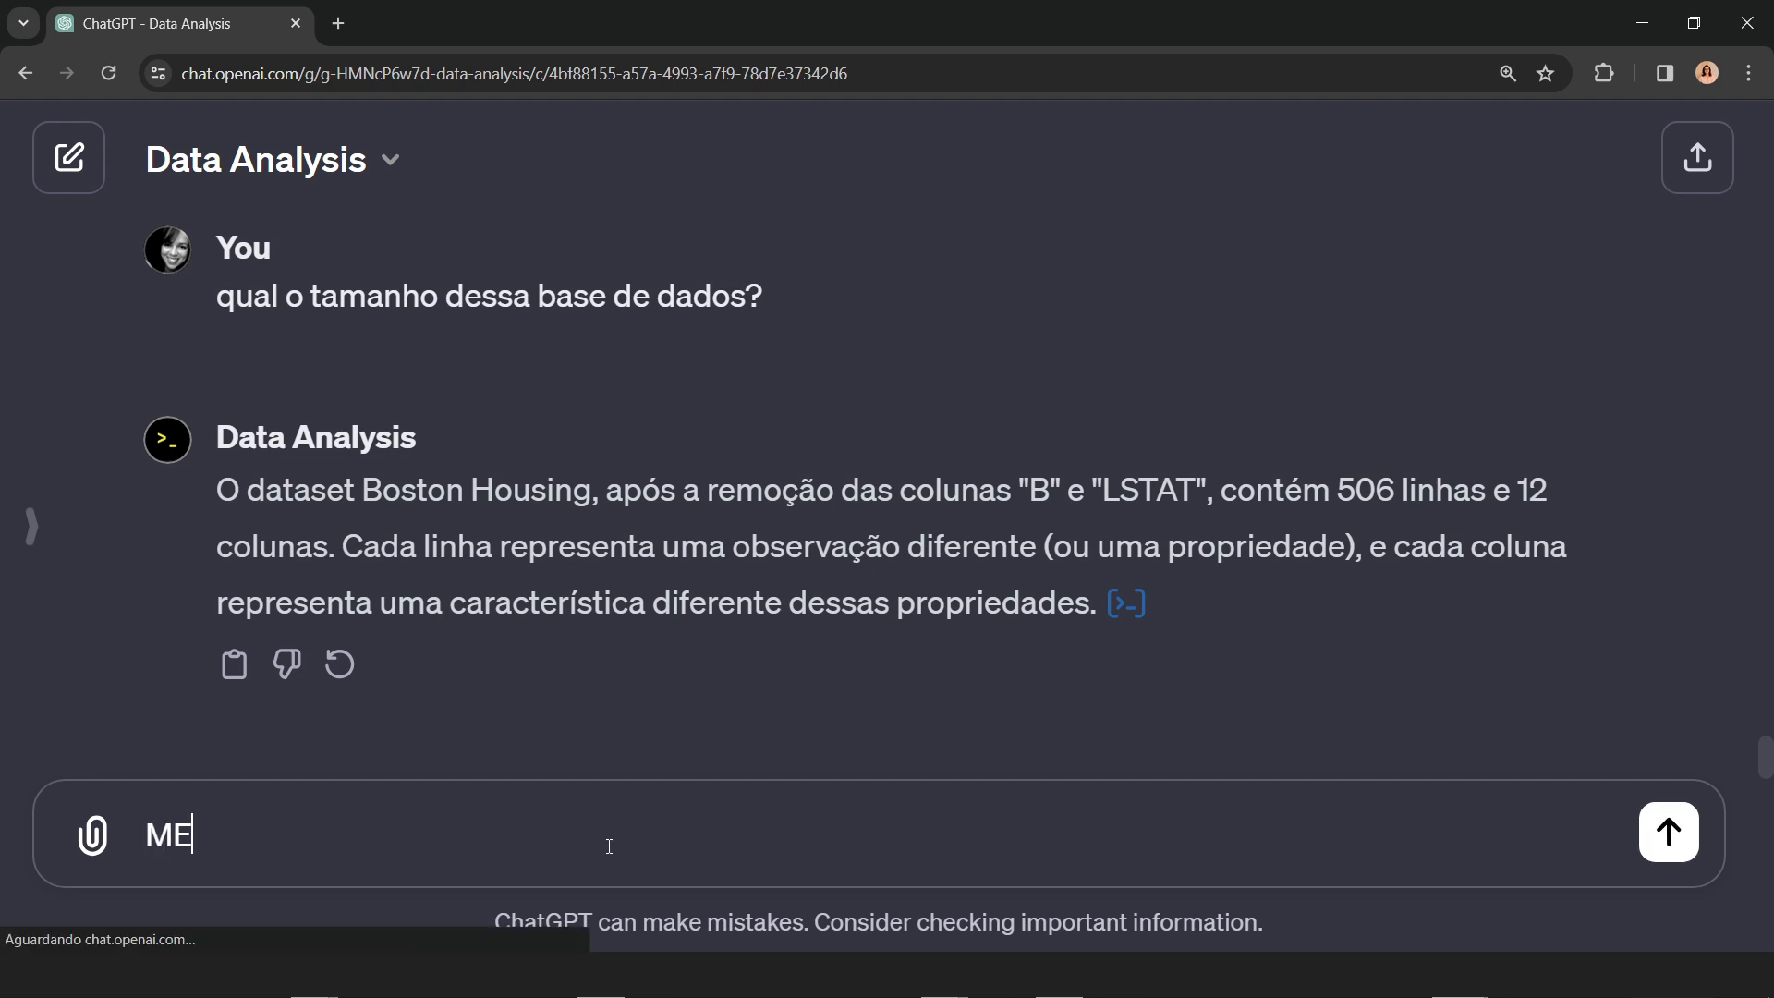
{"action": "type", "text": "DV é"}
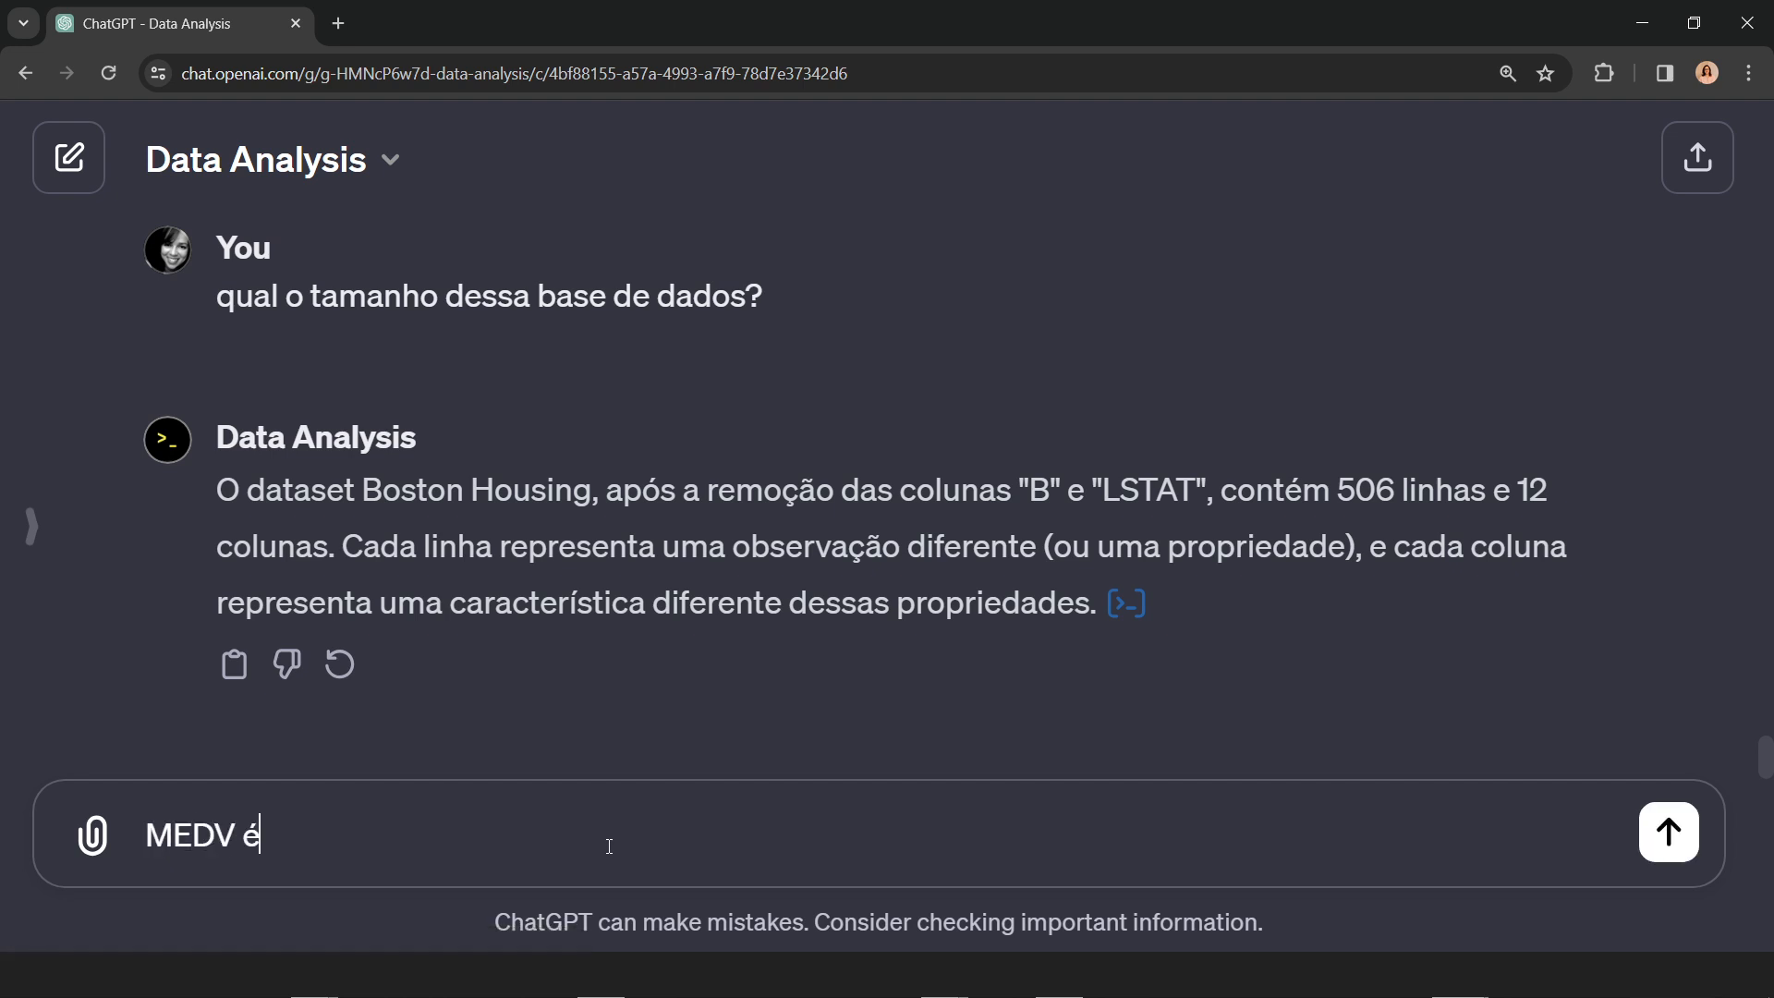
{"action": "type", "text": " a variável taer"}
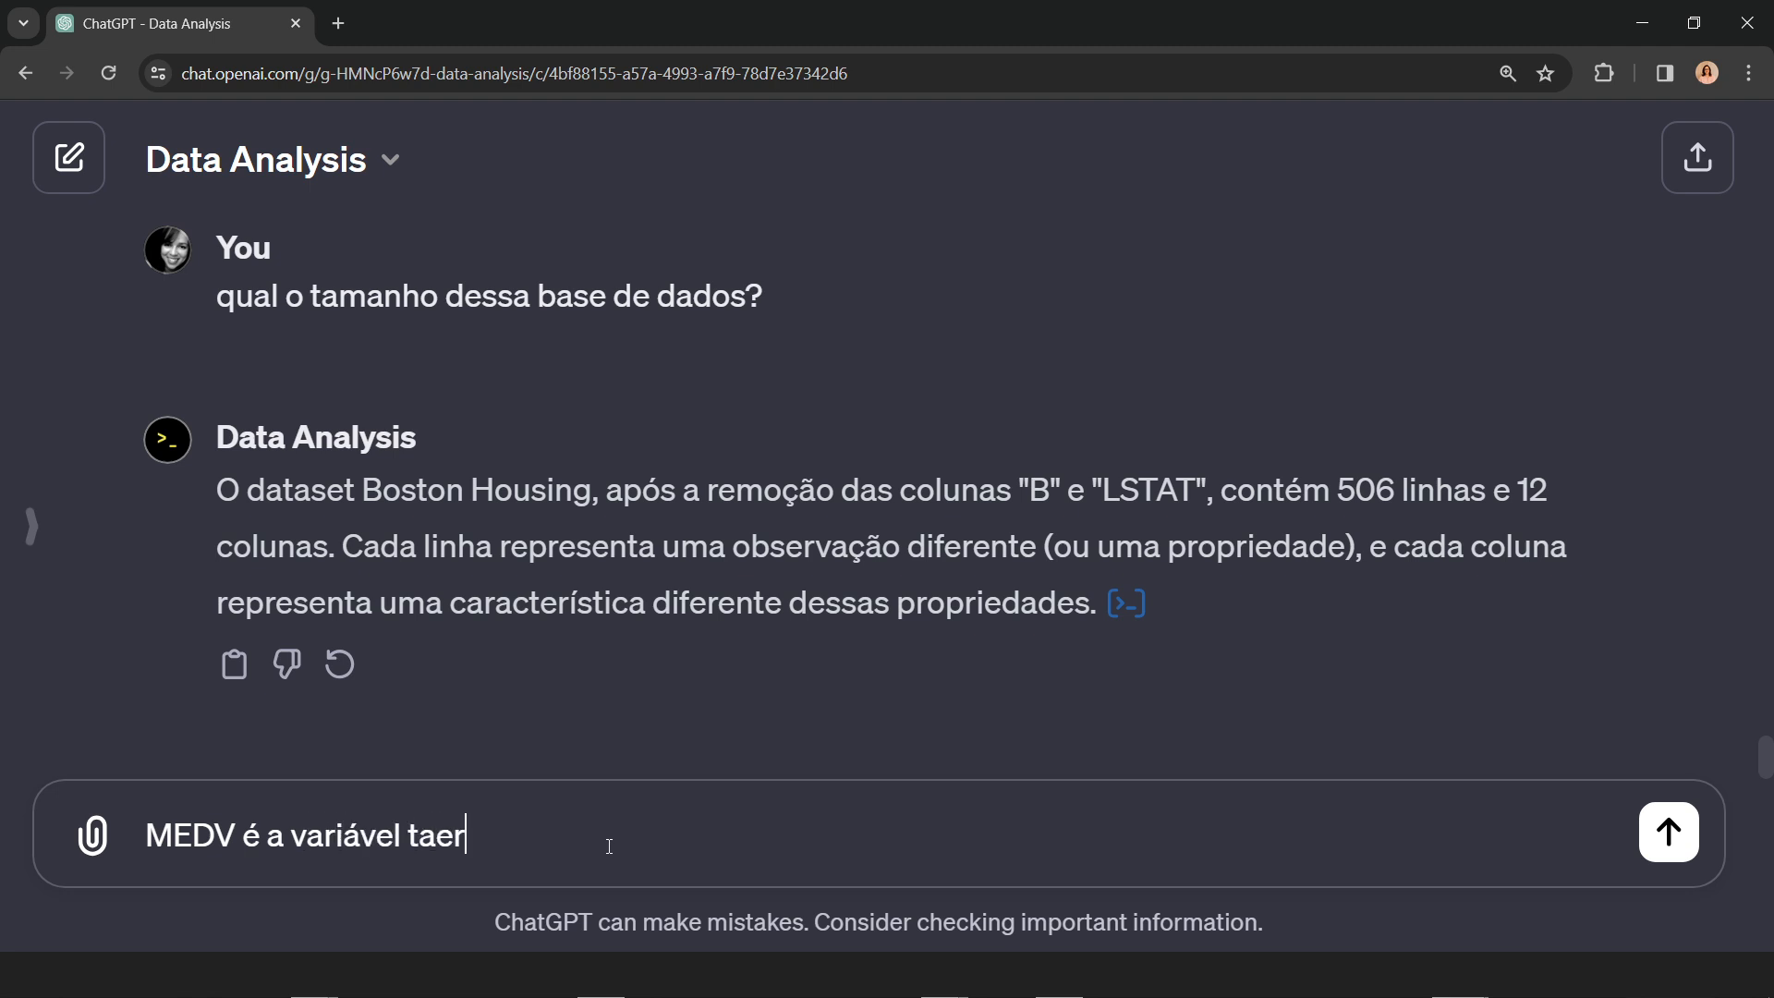
{"action": "key", "text": "BackSpace"}
{"action": "key", "text": "BackSpace"}
{"action": "type", "text": "rget. Cri"}
{"action": "key", "text": "BackSpace"}
{"action": "type", "text": "rie uma mat"}
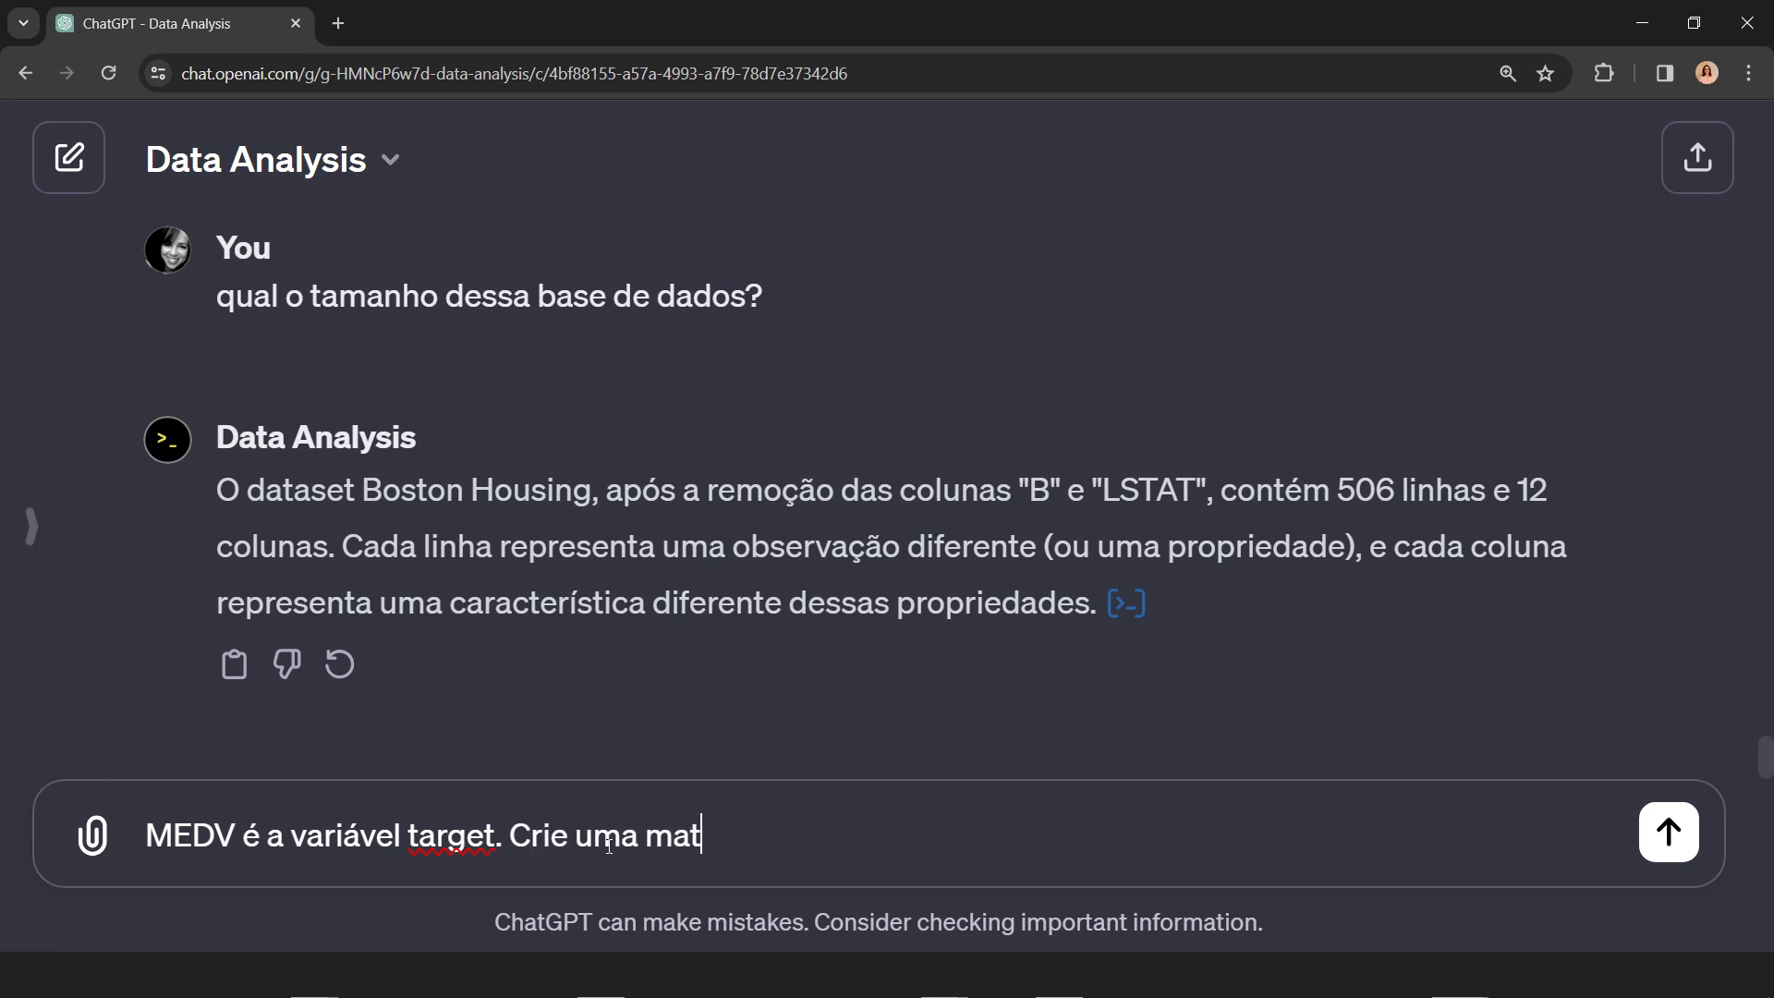
{"action": "type", "text": "riz de corre"}
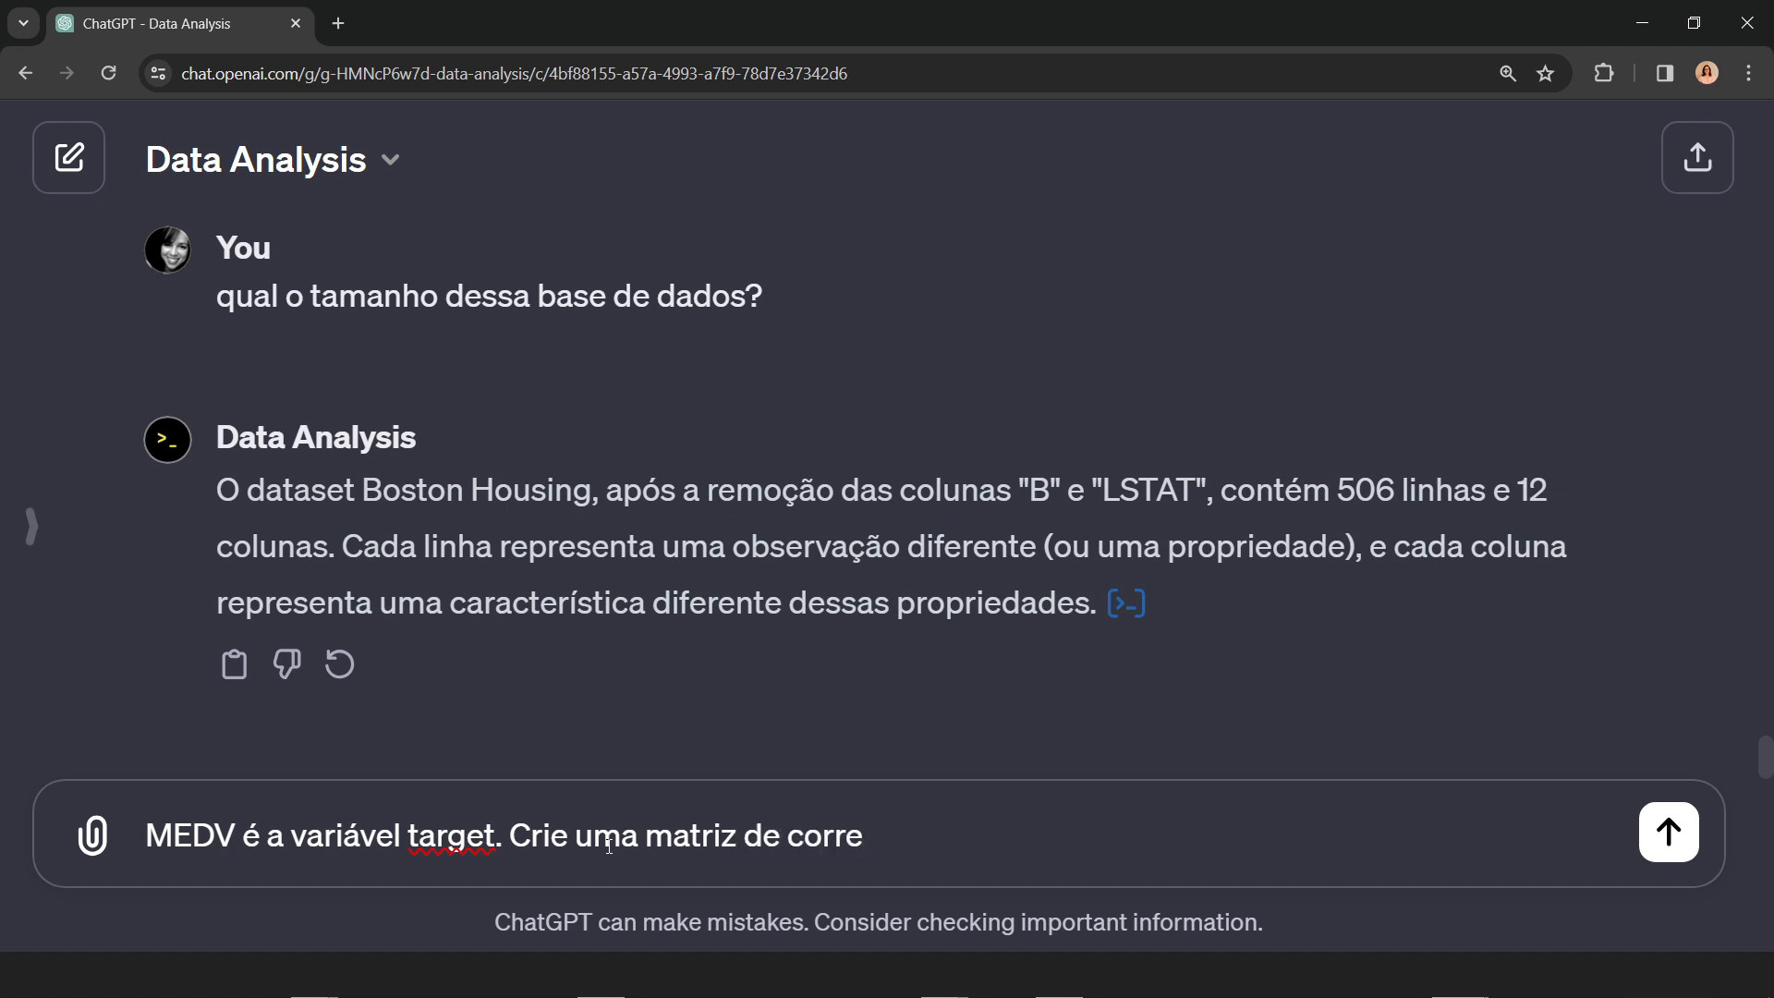
{"action": "type", "text": "lação de pe"}
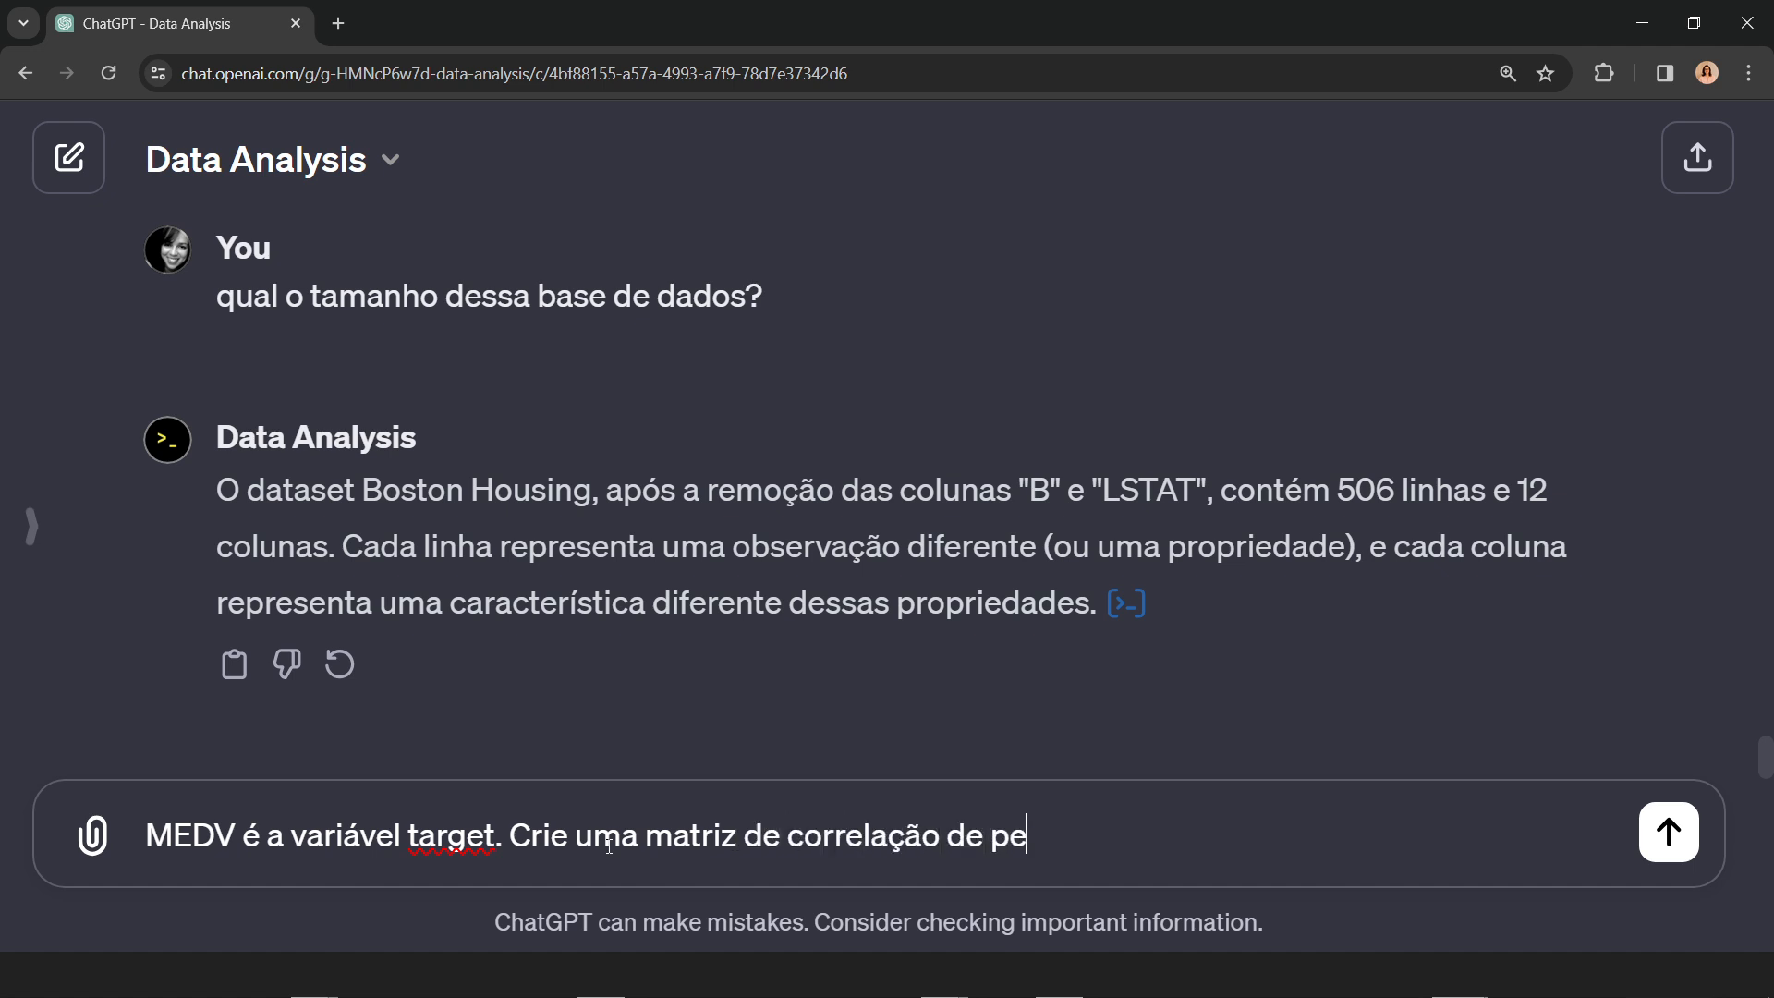
{"action": "type", "text": "arson das "}
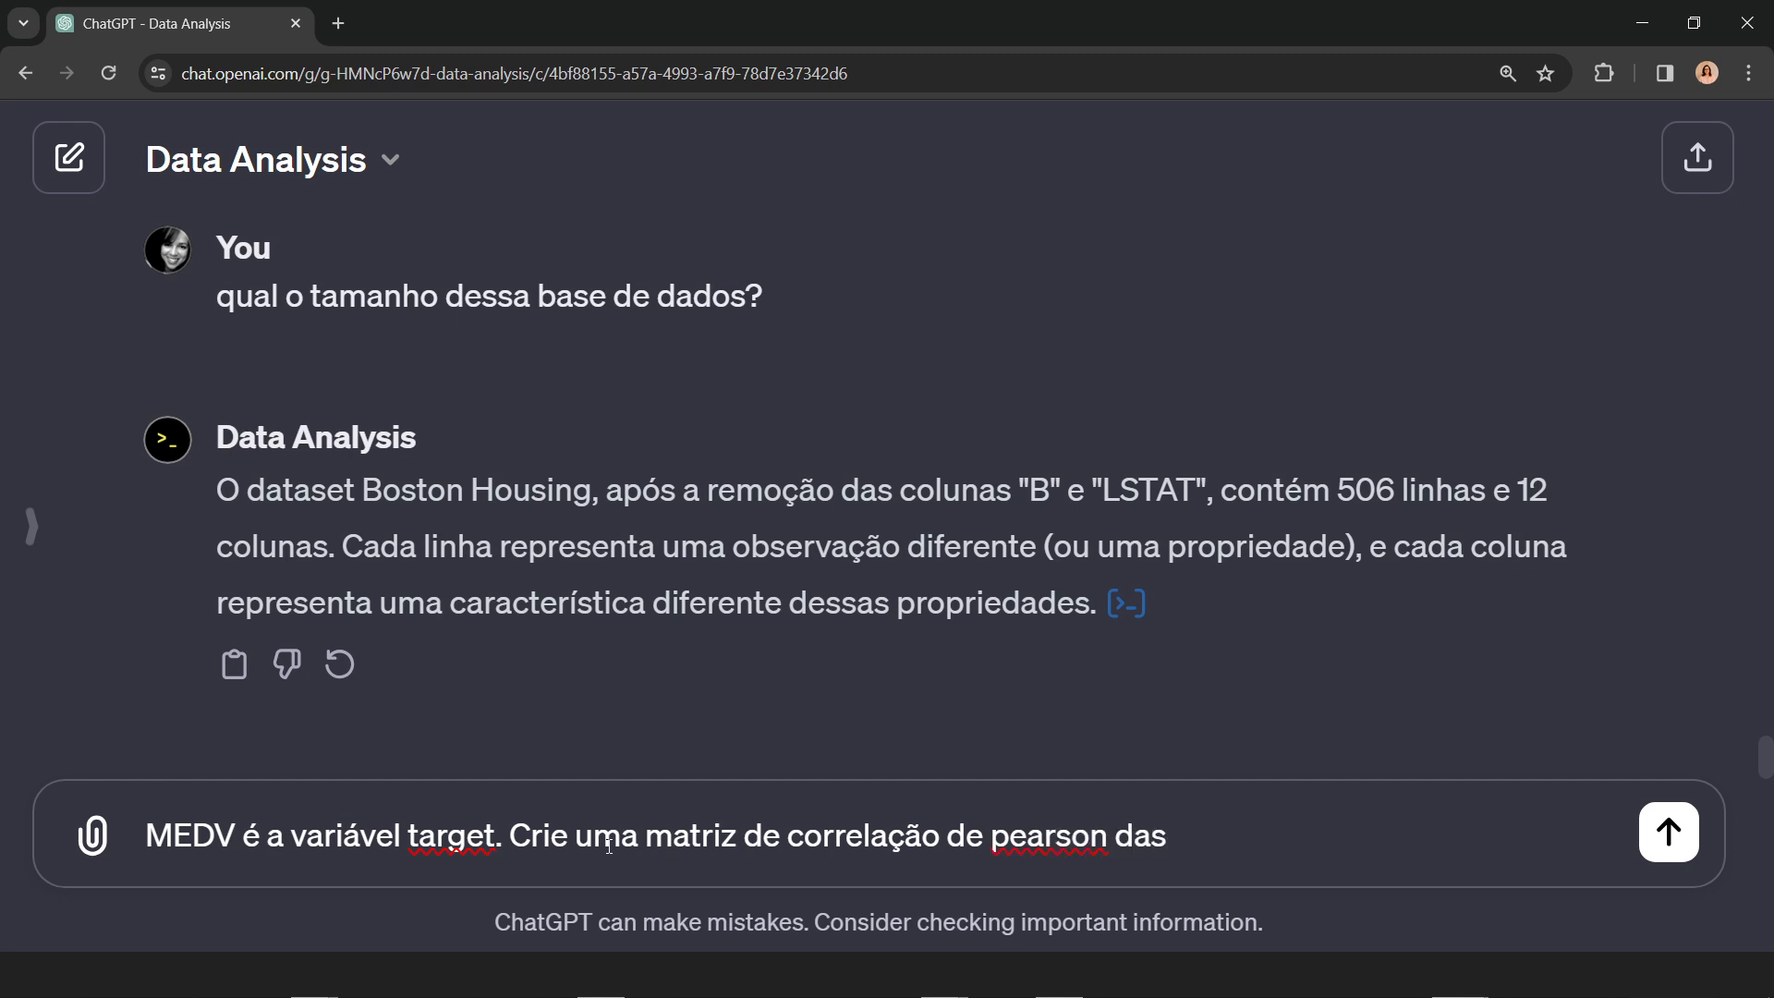
{"action": "type", "text": "features"}
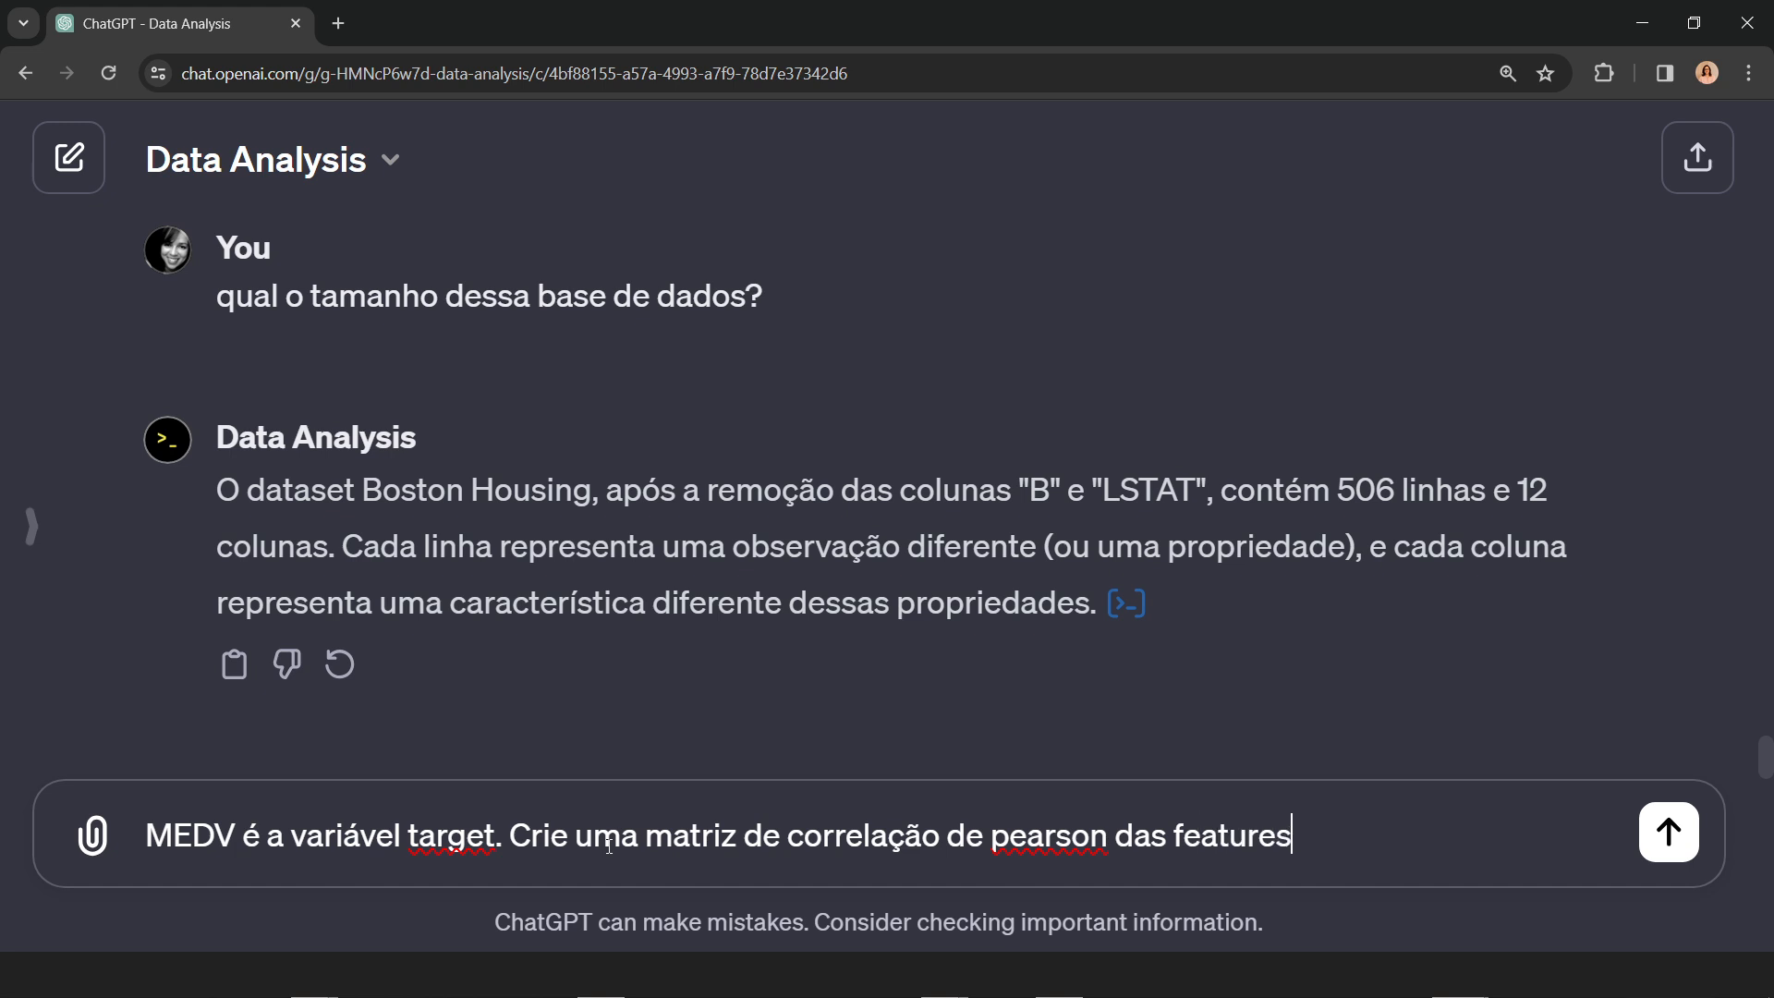
{"action": "key", "text": "Return"}
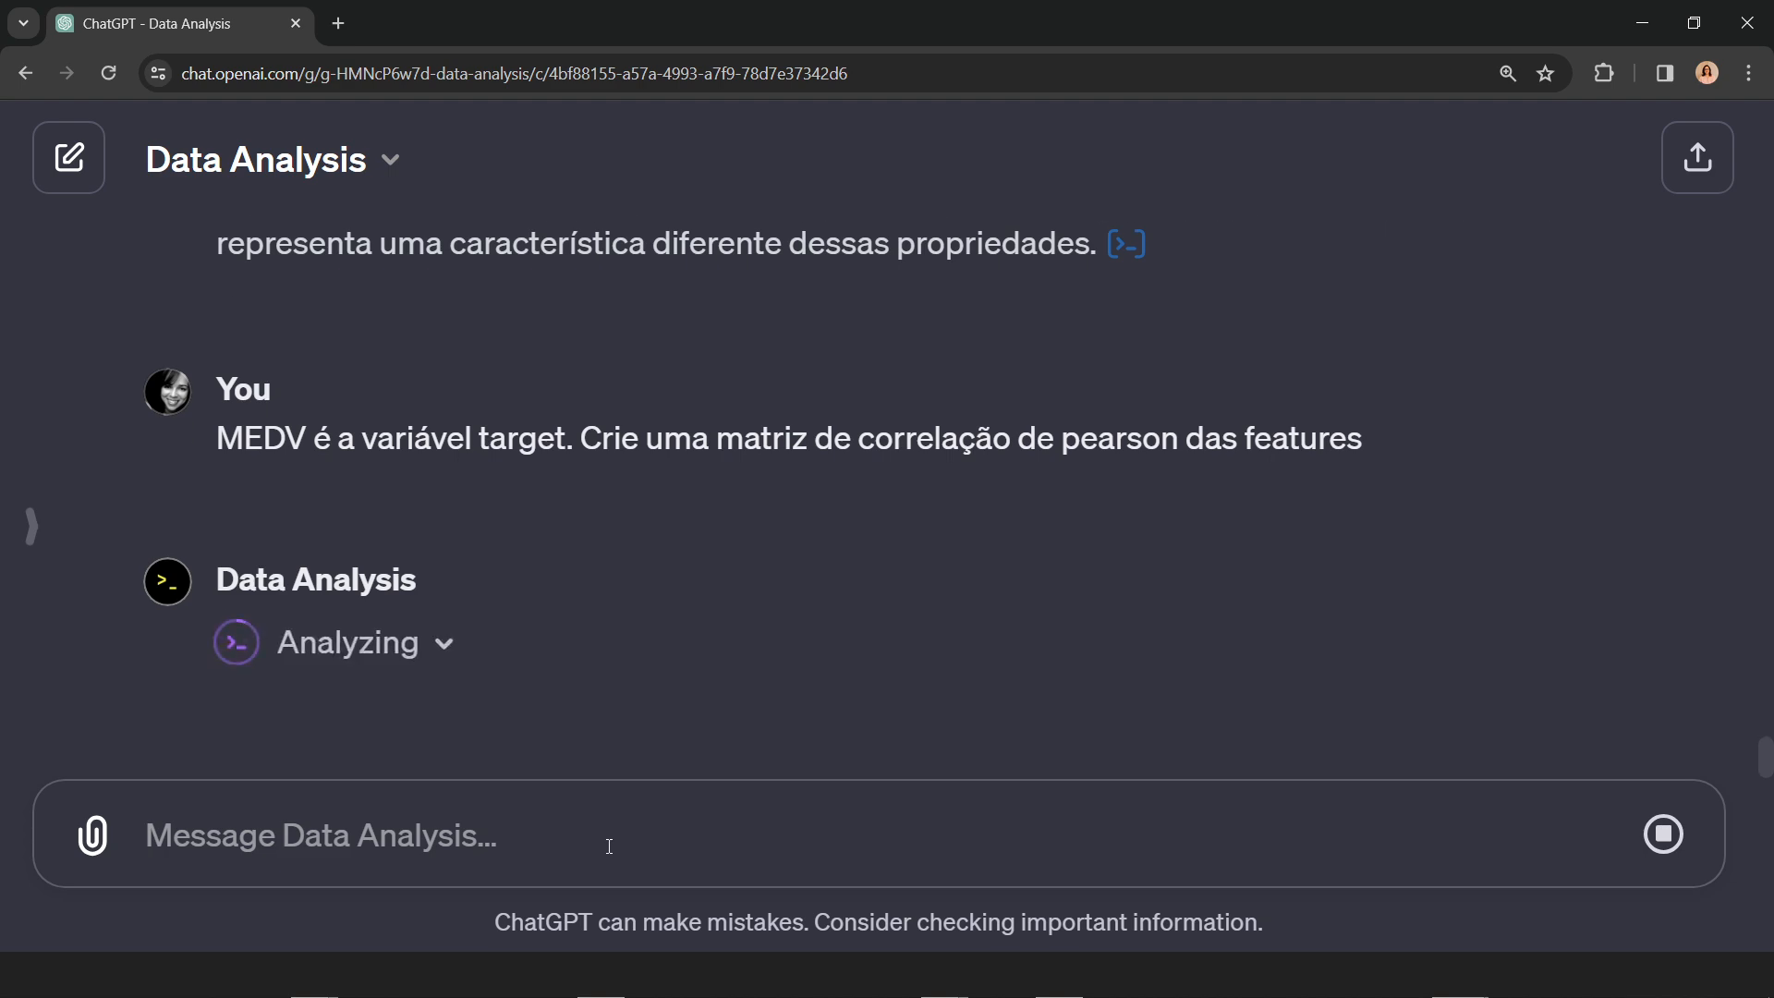
Step: Expand the running analysis and examine its Pearson correlation code, the corr() call and the generated heatmap
{"action": "left_click", "coordinate": [445, 646]}
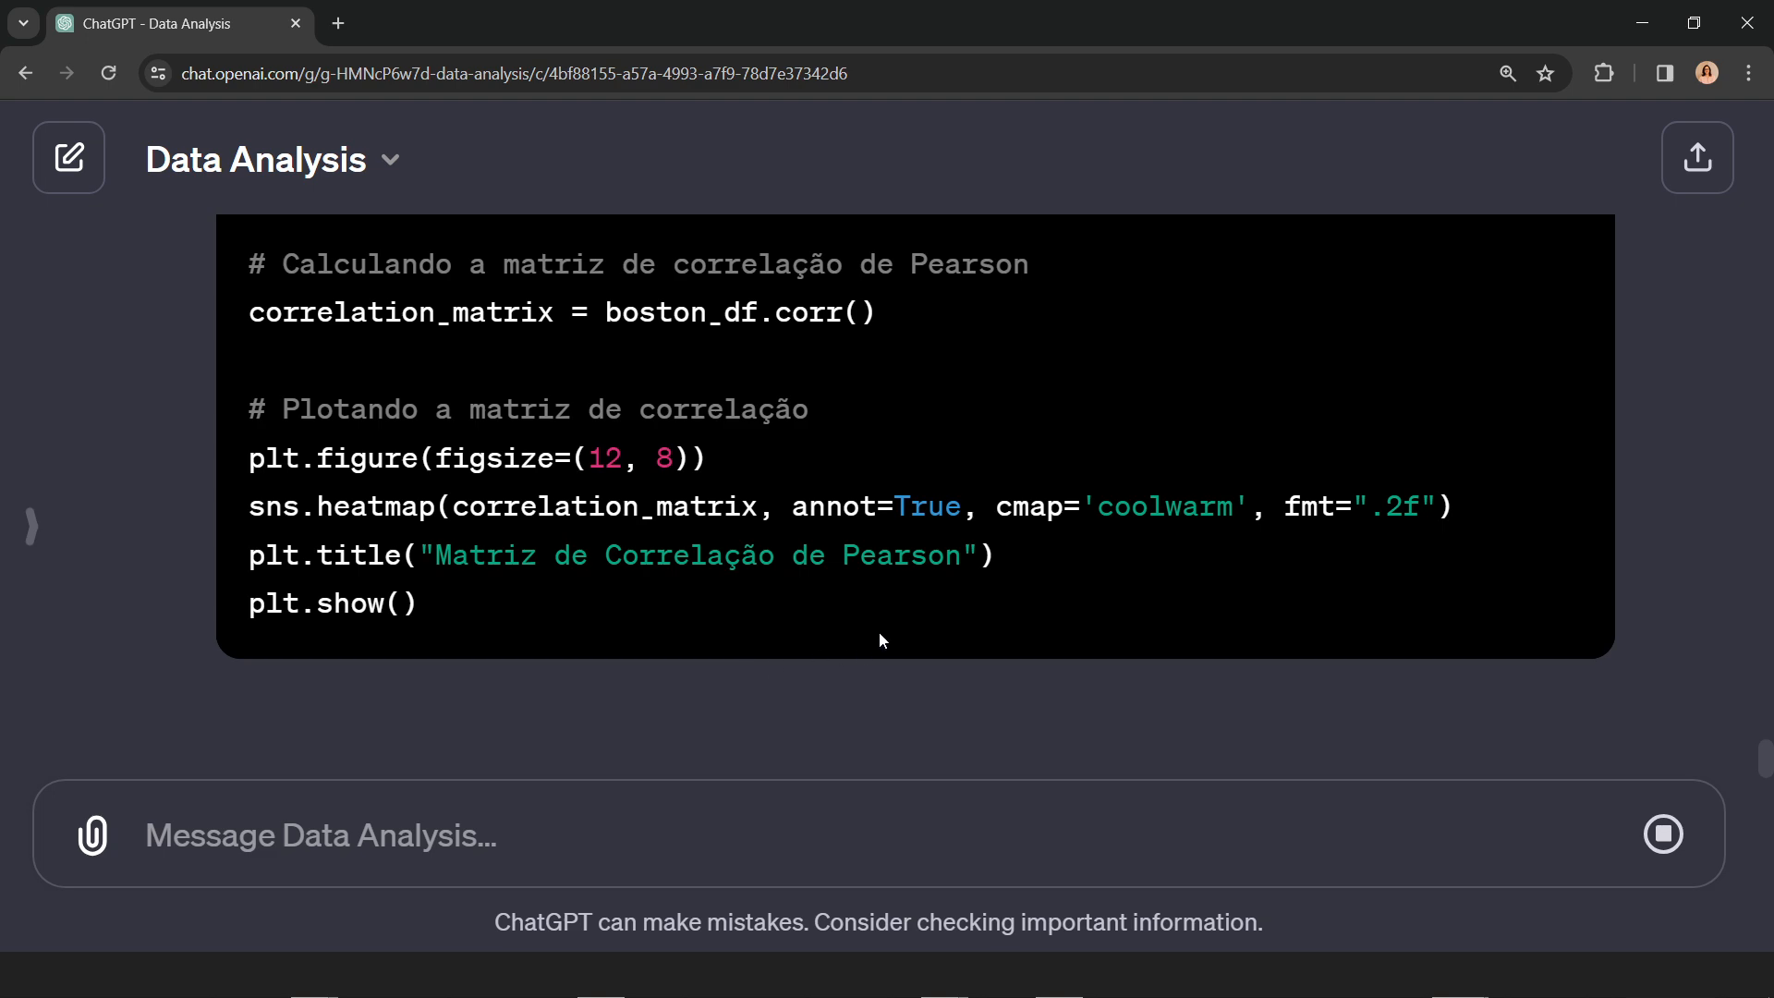
{"action": "scroll", "coordinate": [879, 638], "scroll_direction": "up", "scroll_amount": 4}
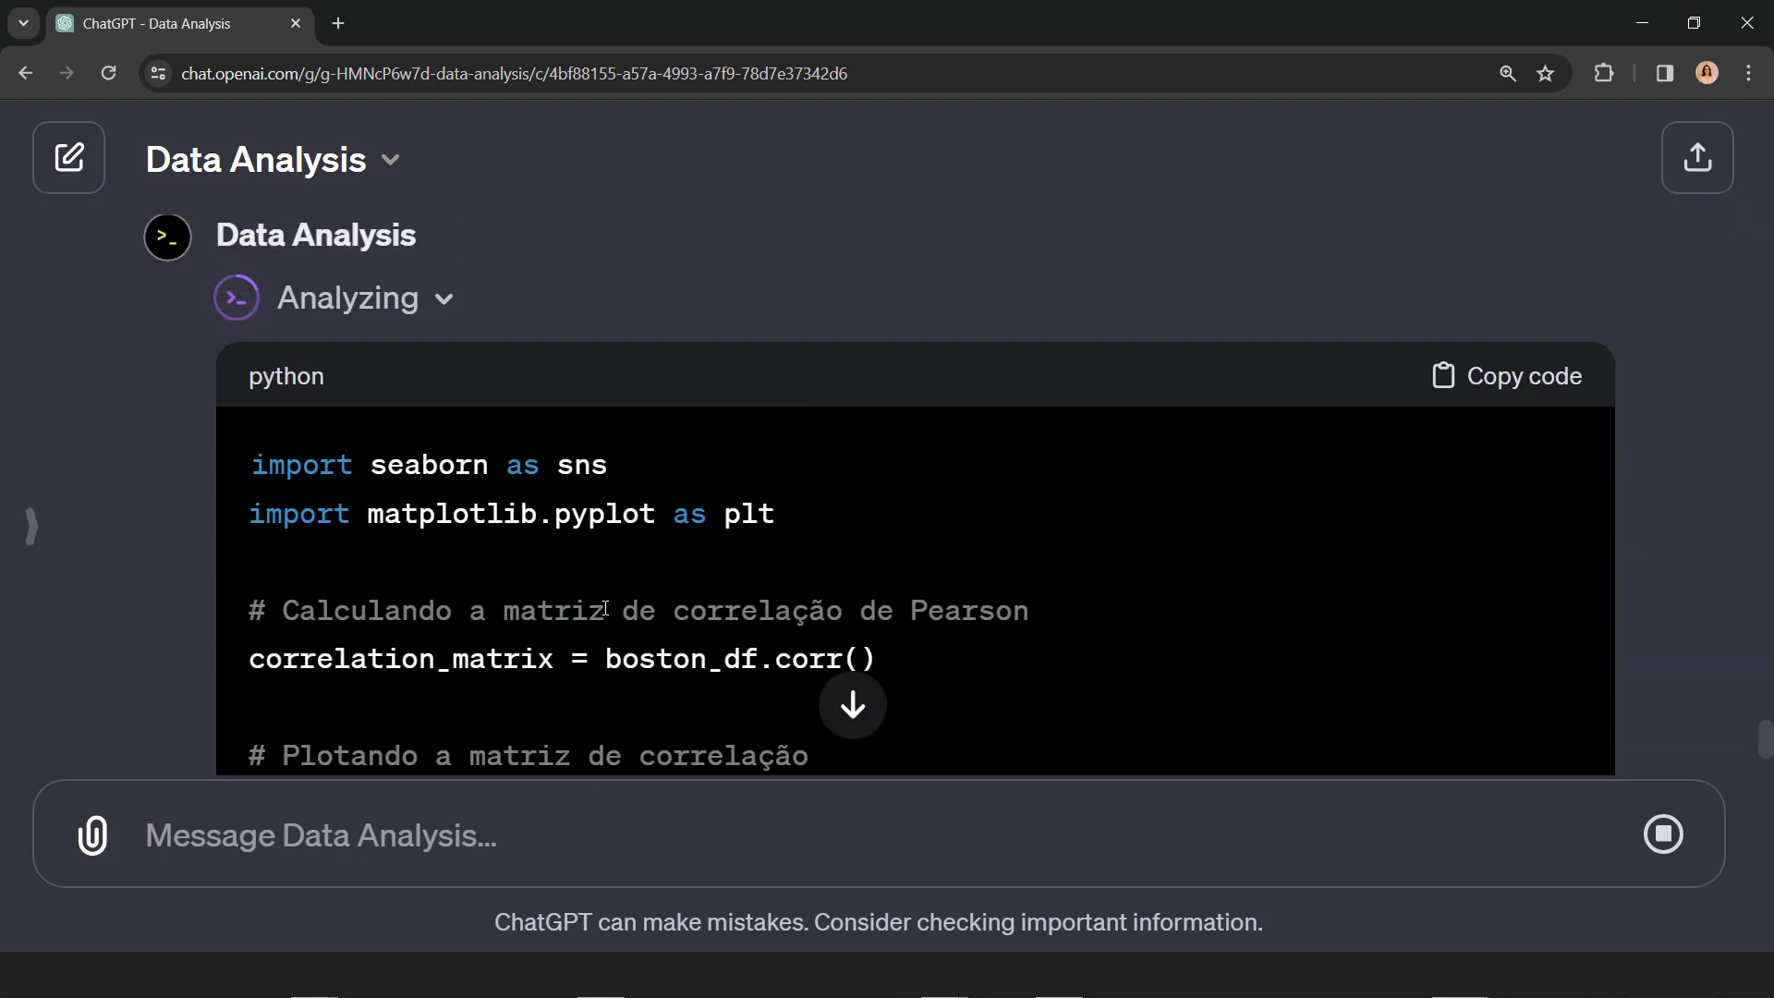
{"action": "scroll", "coordinate": [617, 611], "scroll_direction": "down", "scroll_amount": 1}
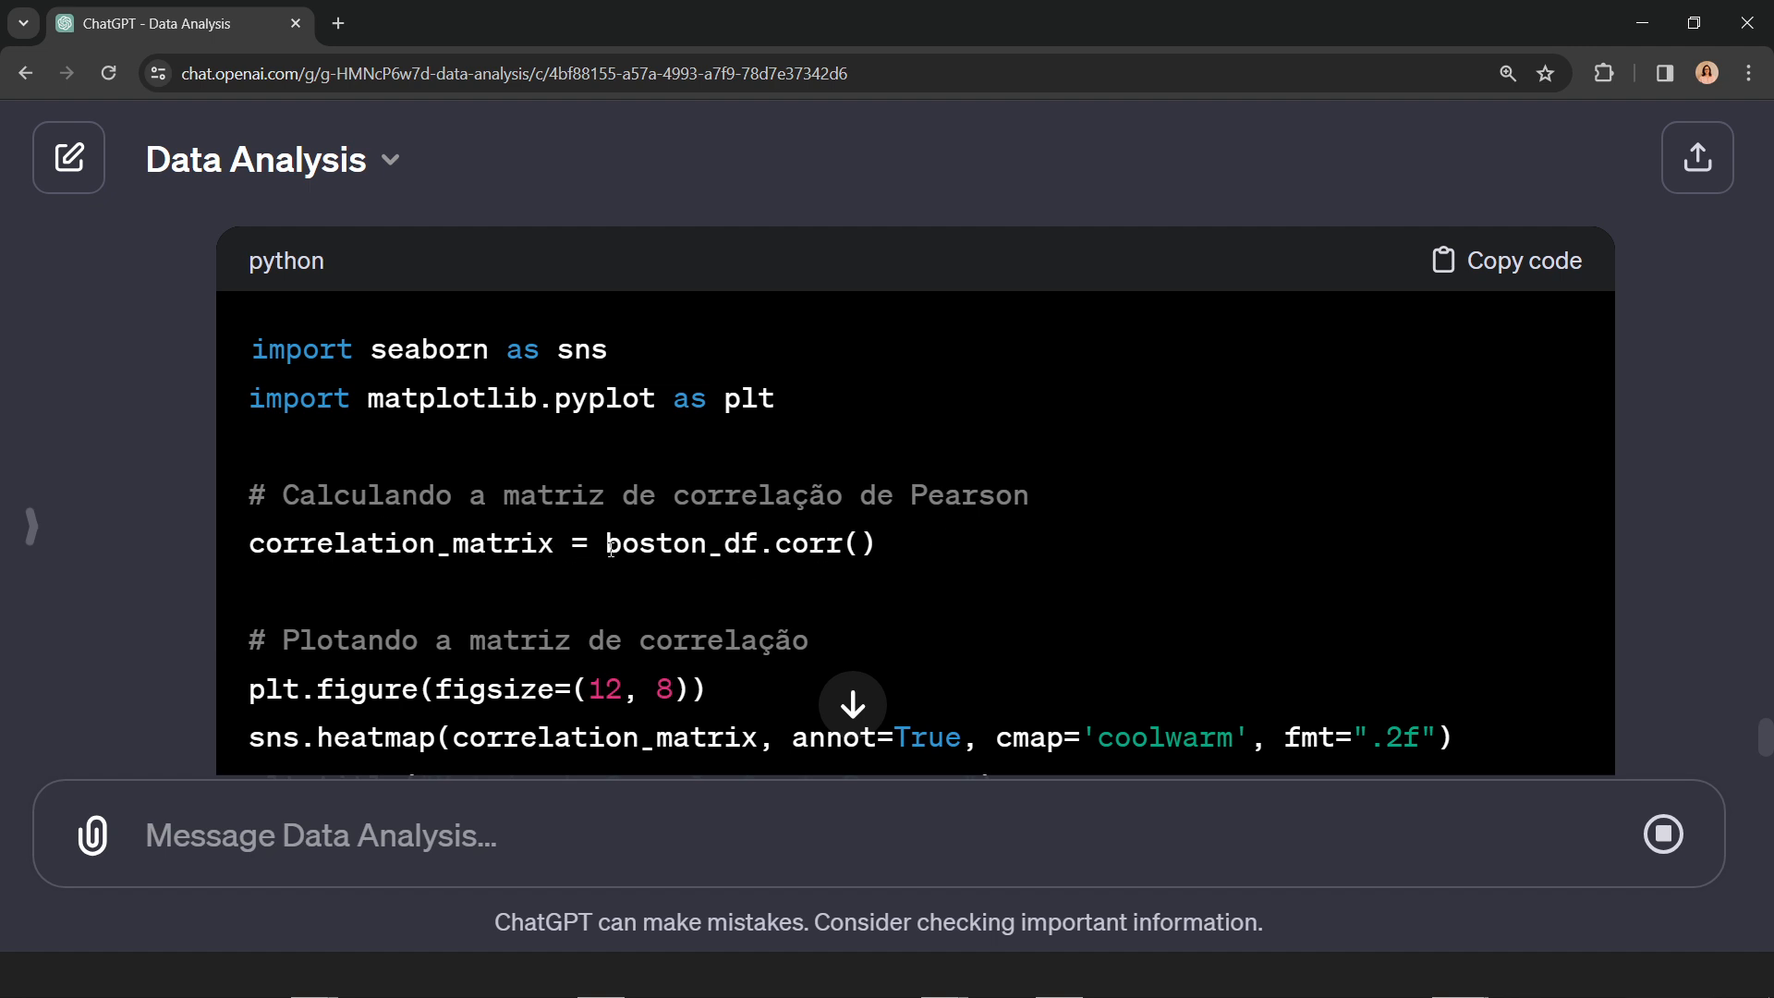
{"action": "double_click", "coordinate": [647, 543]}
{"action": "left_click_drag", "start_coordinate": [775, 543], "coordinate": [899, 554]}
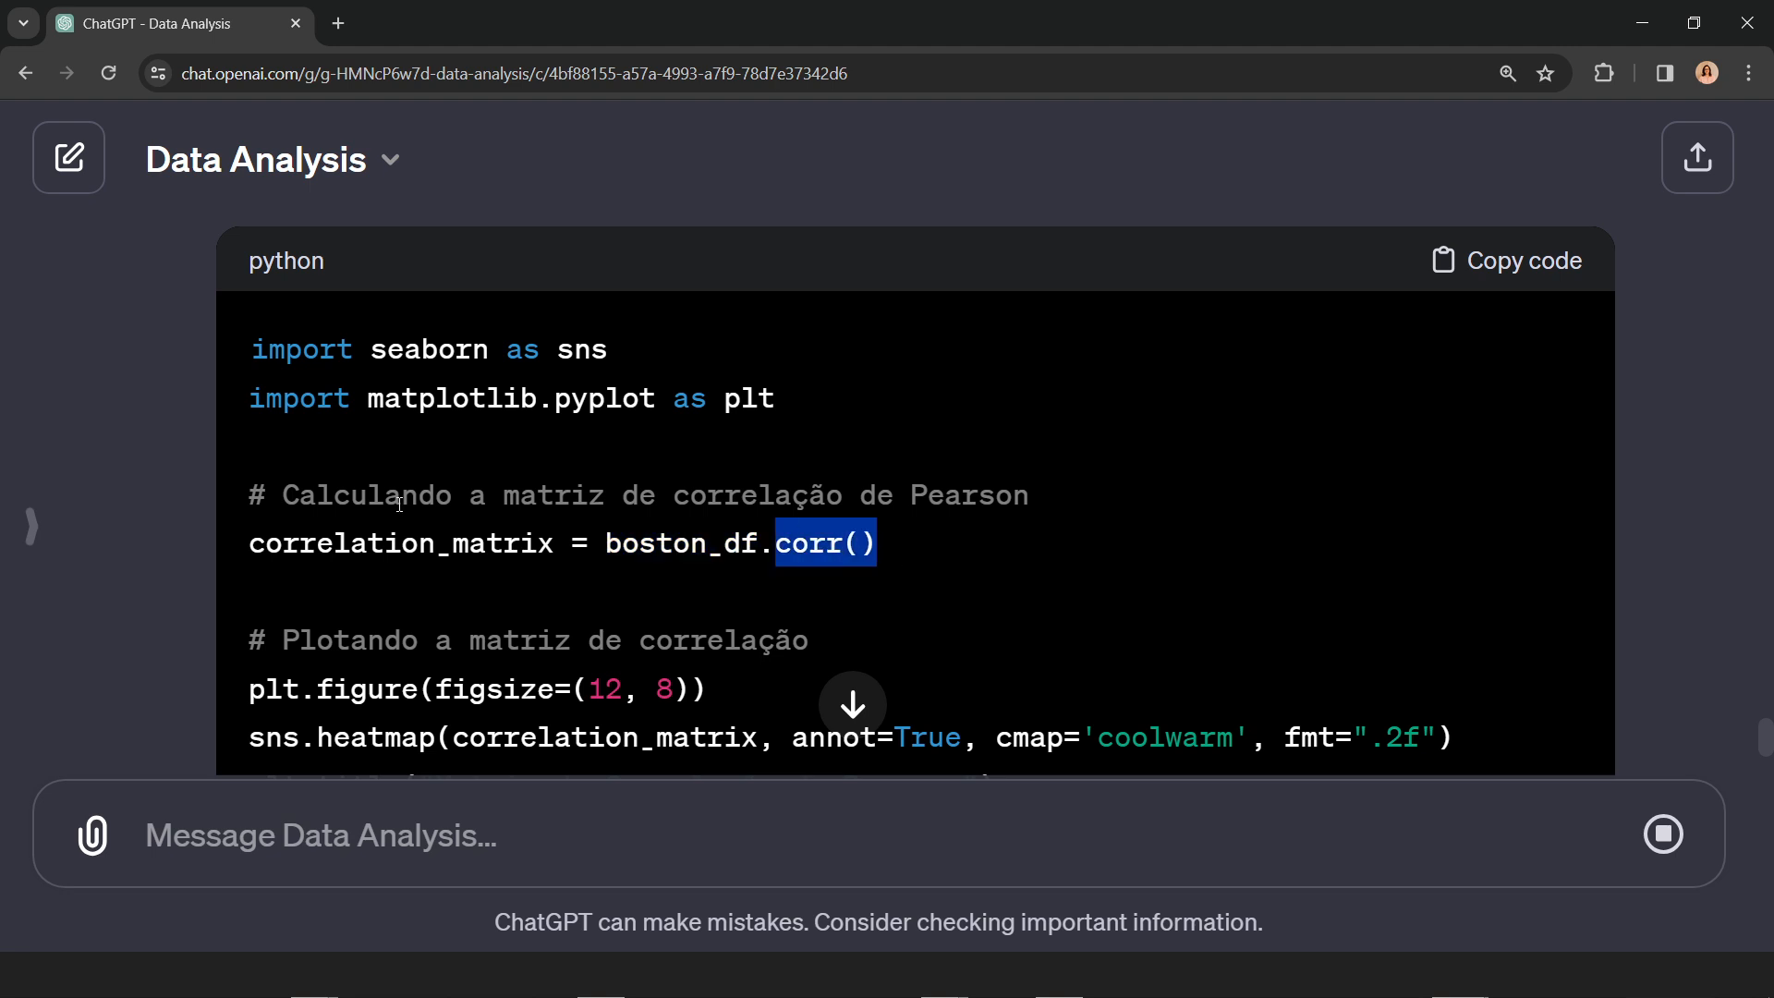
{"action": "scroll", "coordinate": [632, 550], "scroll_direction": "down", "scroll_amount": 2}
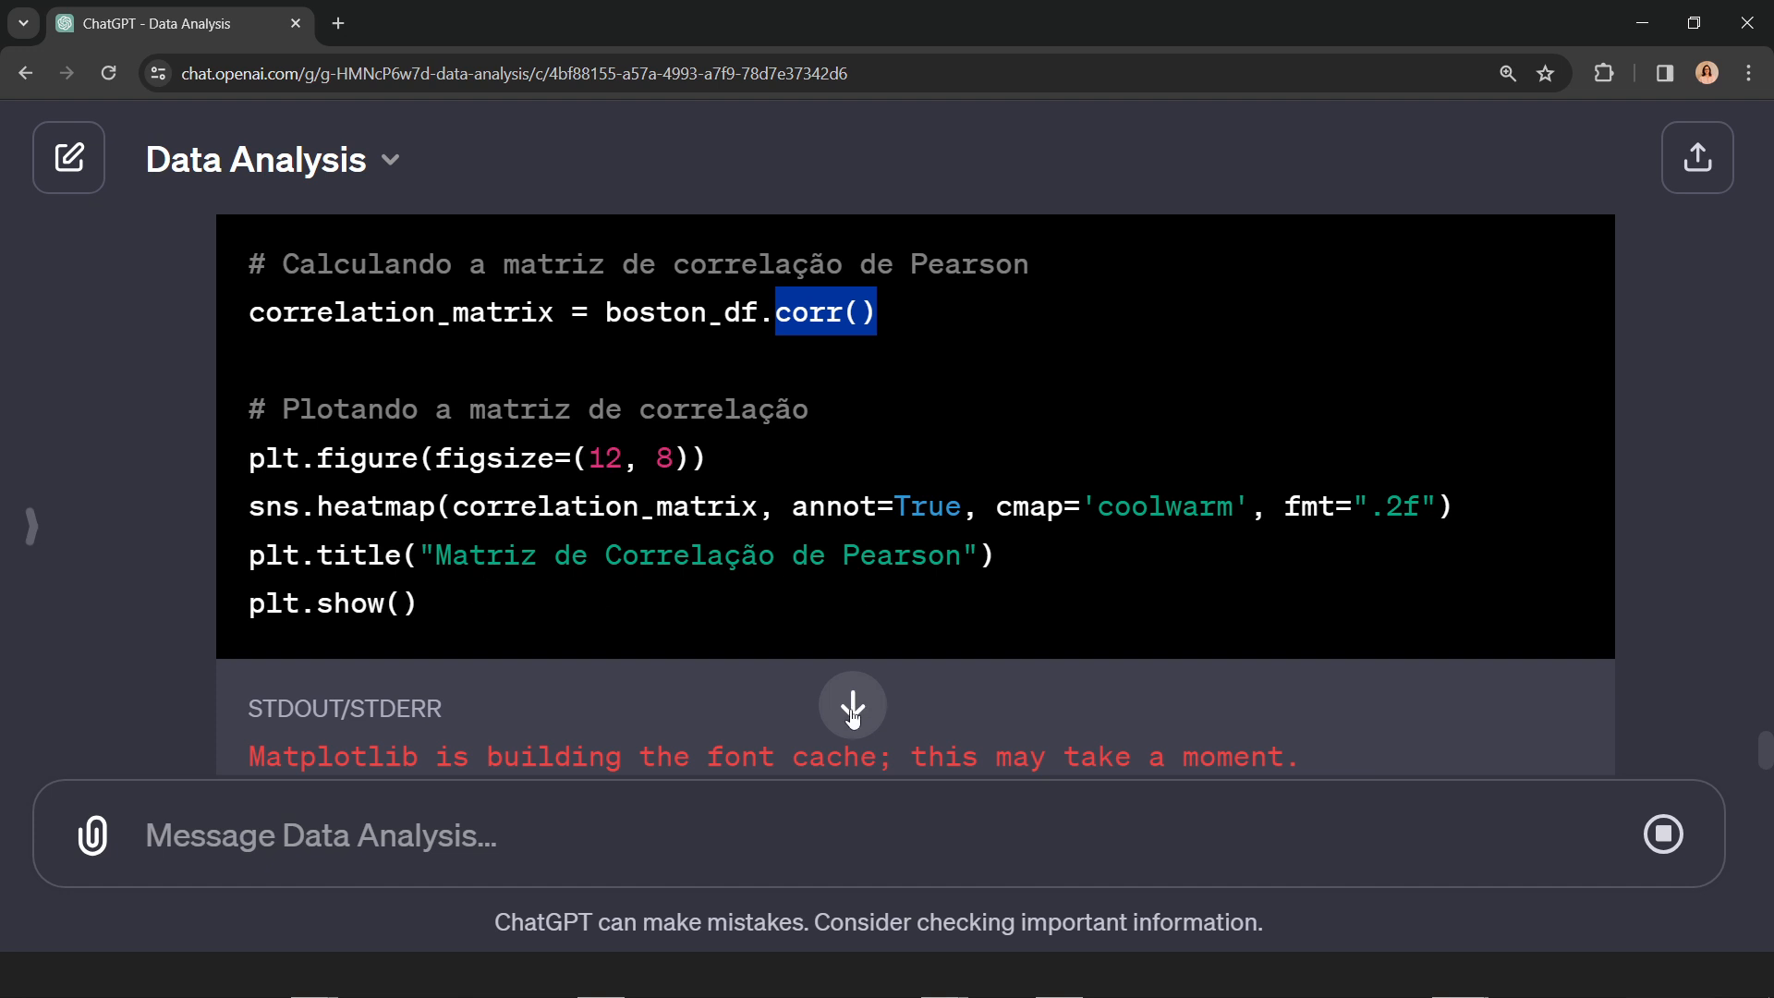
{"action": "left_click", "coordinate": [851, 710]}
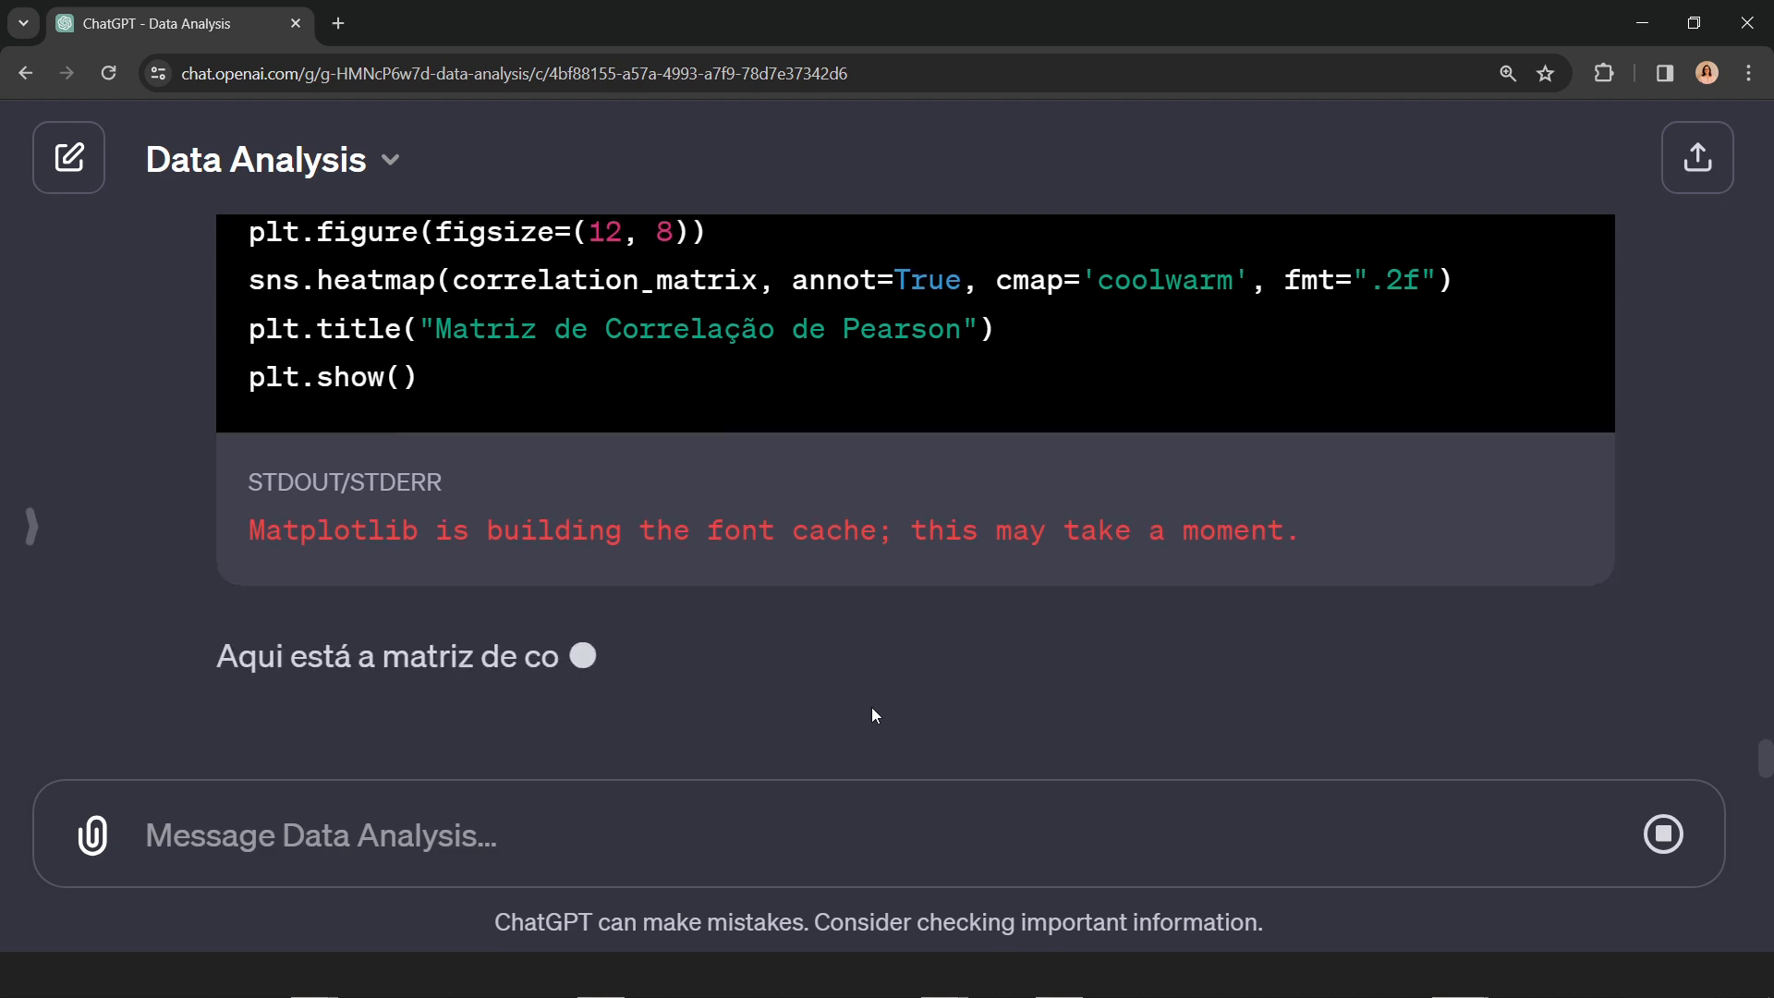
{"action": "scroll", "coordinate": [1168, 640], "scroll_direction": "up", "scroll_amount": 2}
{"action": "scroll", "coordinate": [1168, 640], "scroll_direction": "up", "scroll_amount": 5}
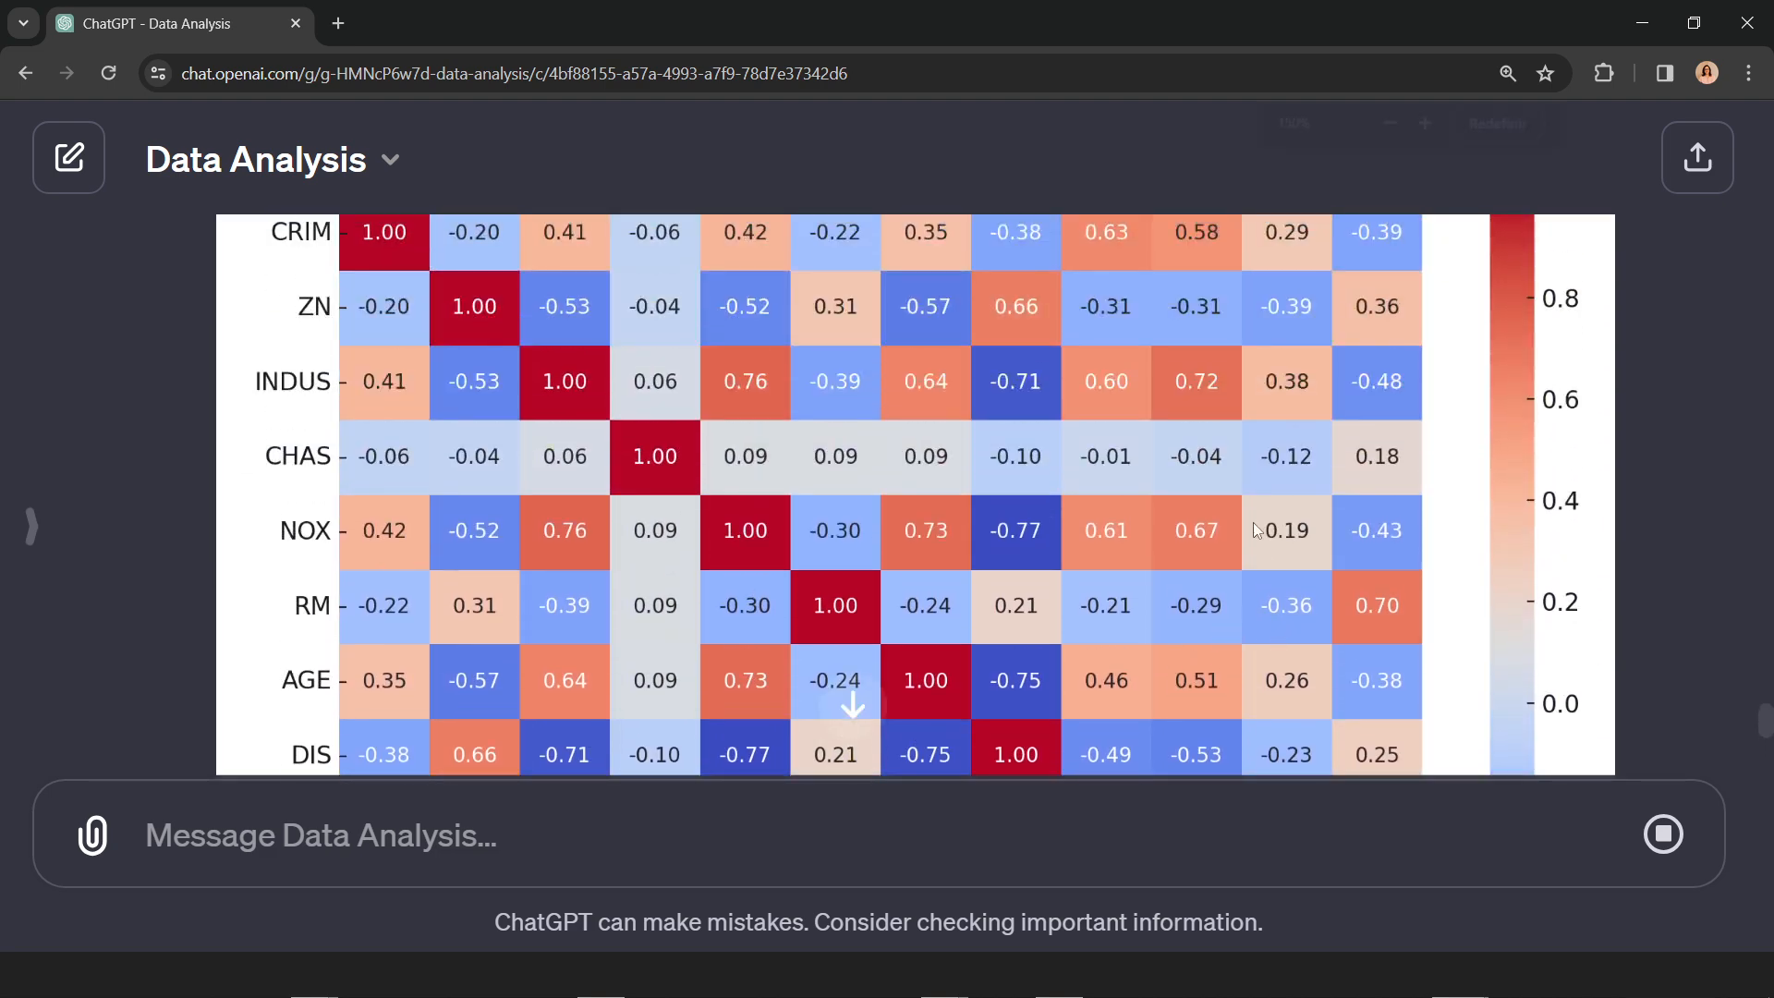
Step: Examine the full Pearson correlation heatmap, comparing its row and column variables, the diagonal and the MEDV row against the color scale
{"action": "key", "text": "ctrl+minus"}
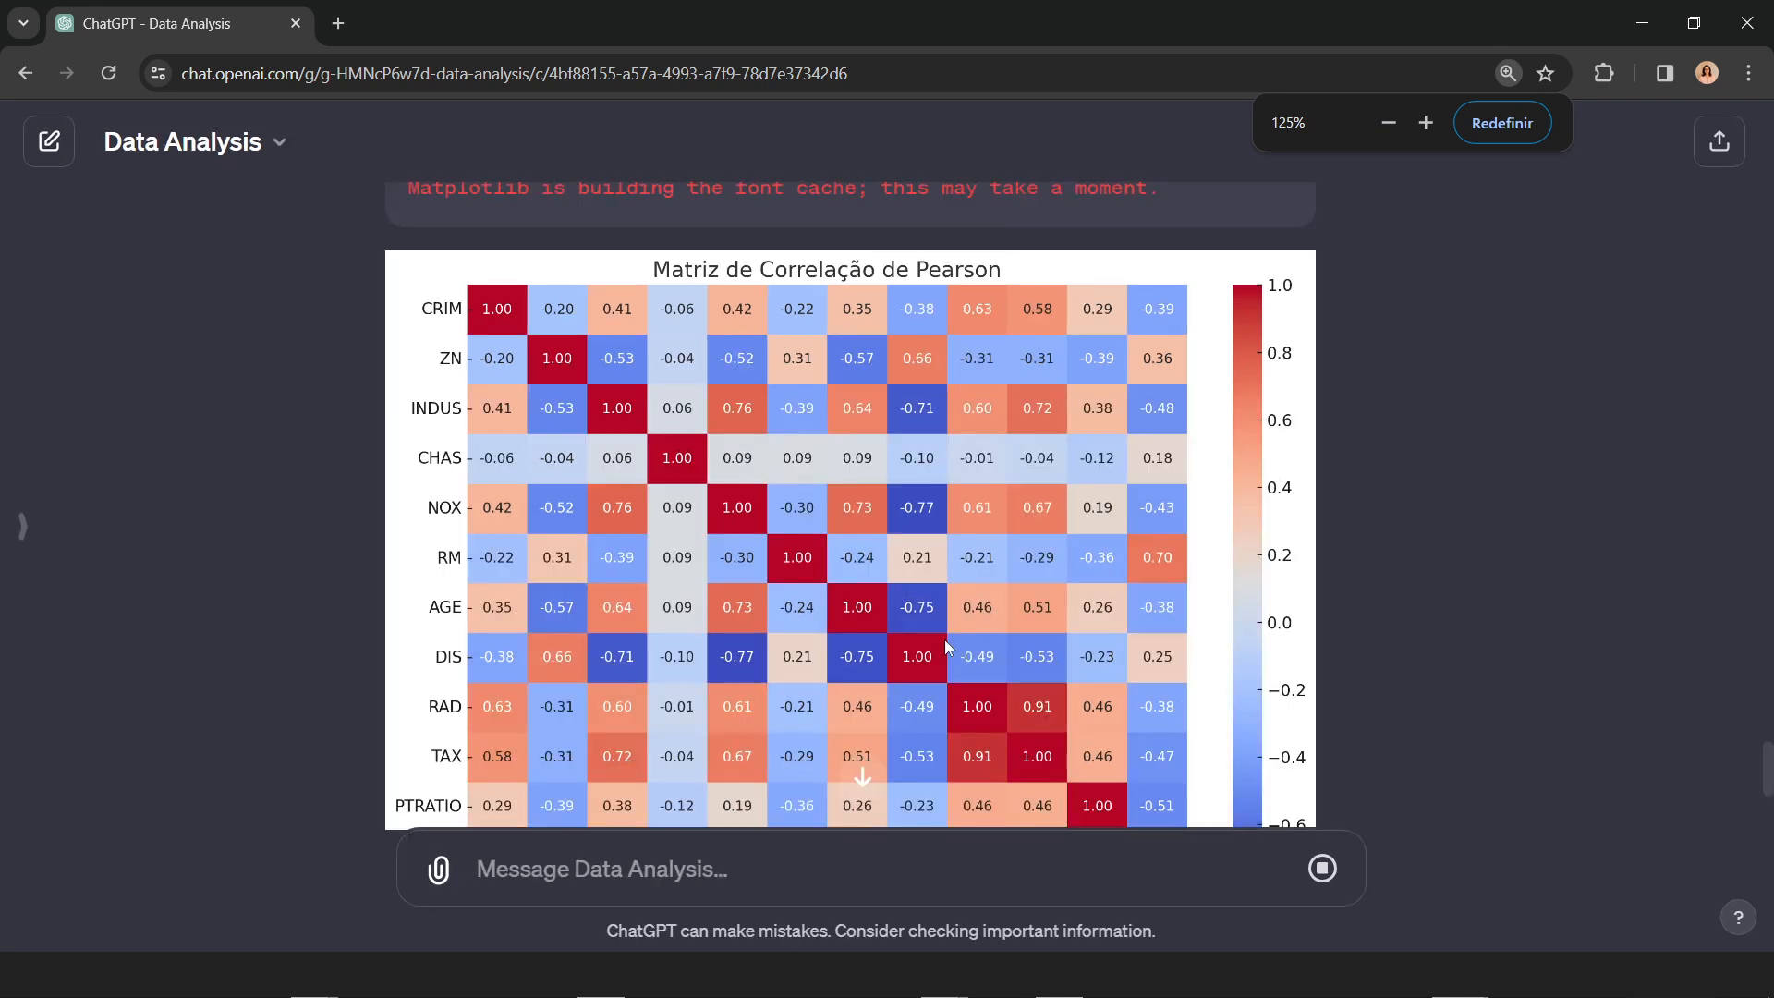
{"action": "scroll", "coordinate": [944, 640], "scroll_direction": "down", "scroll_amount": 1}
{"action": "scroll", "coordinate": [944, 639], "scroll_direction": "up", "scroll_amount": 1}
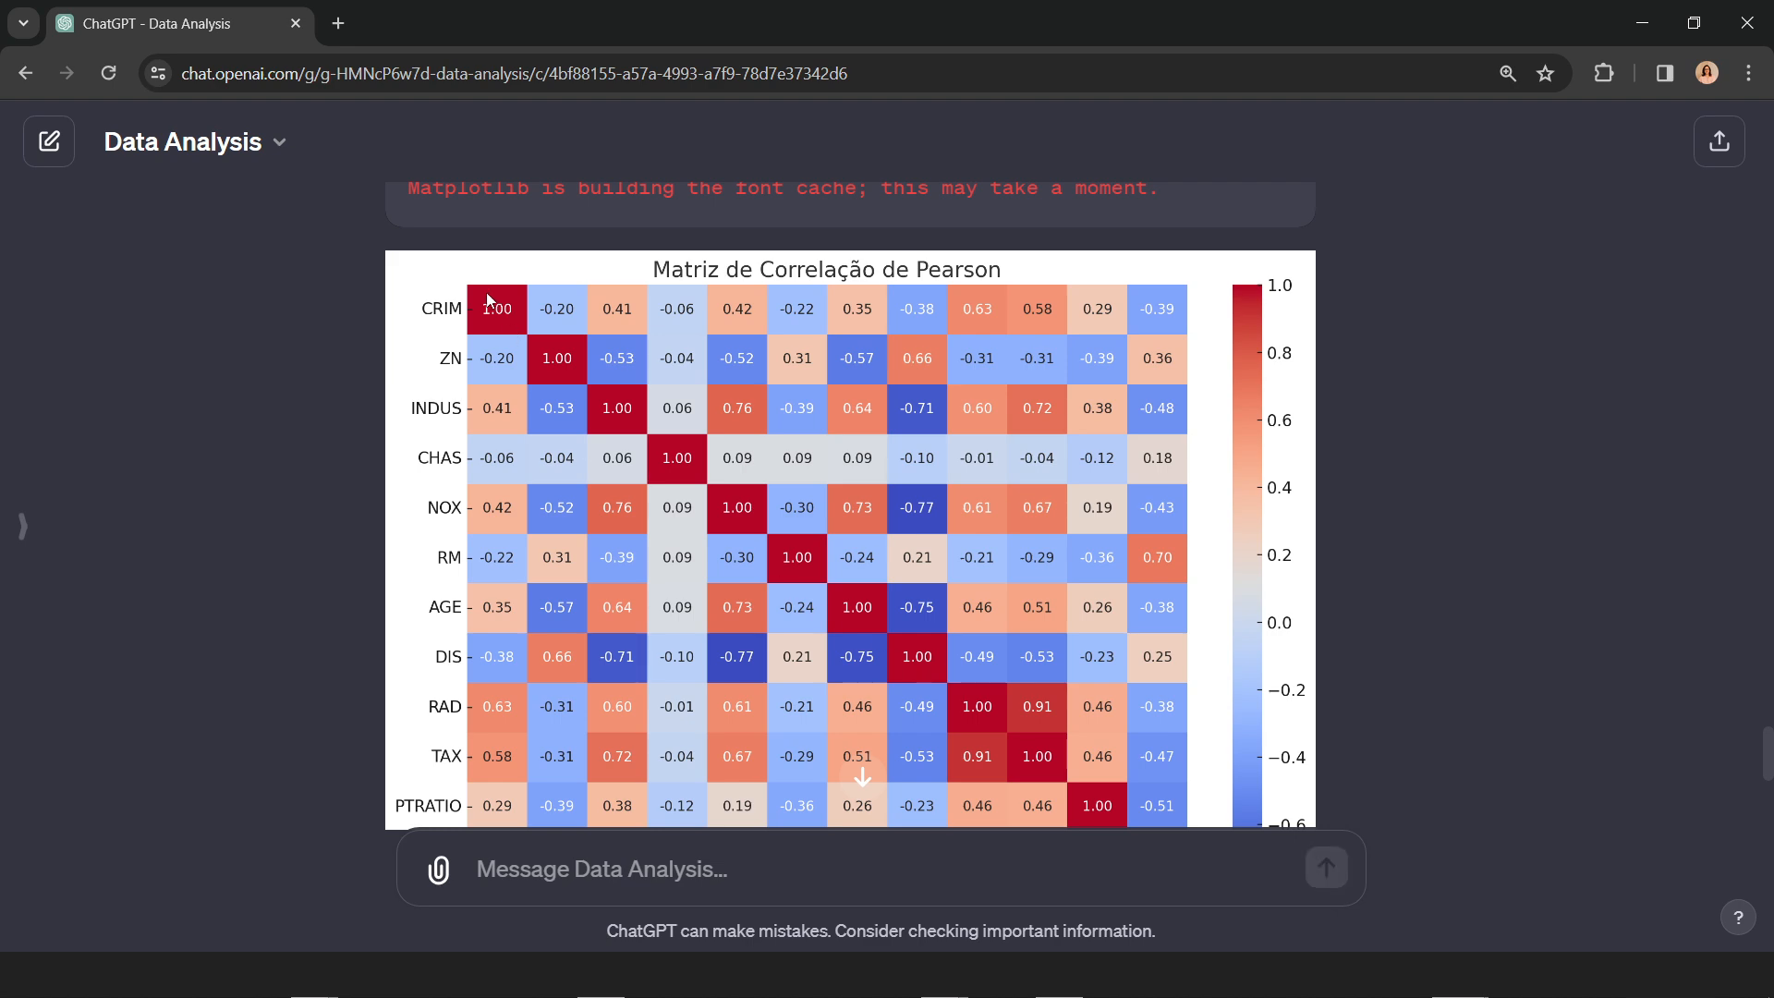
{"action": "scroll", "coordinate": [621, 530], "scroll_direction": "down", "scroll_amount": 3}
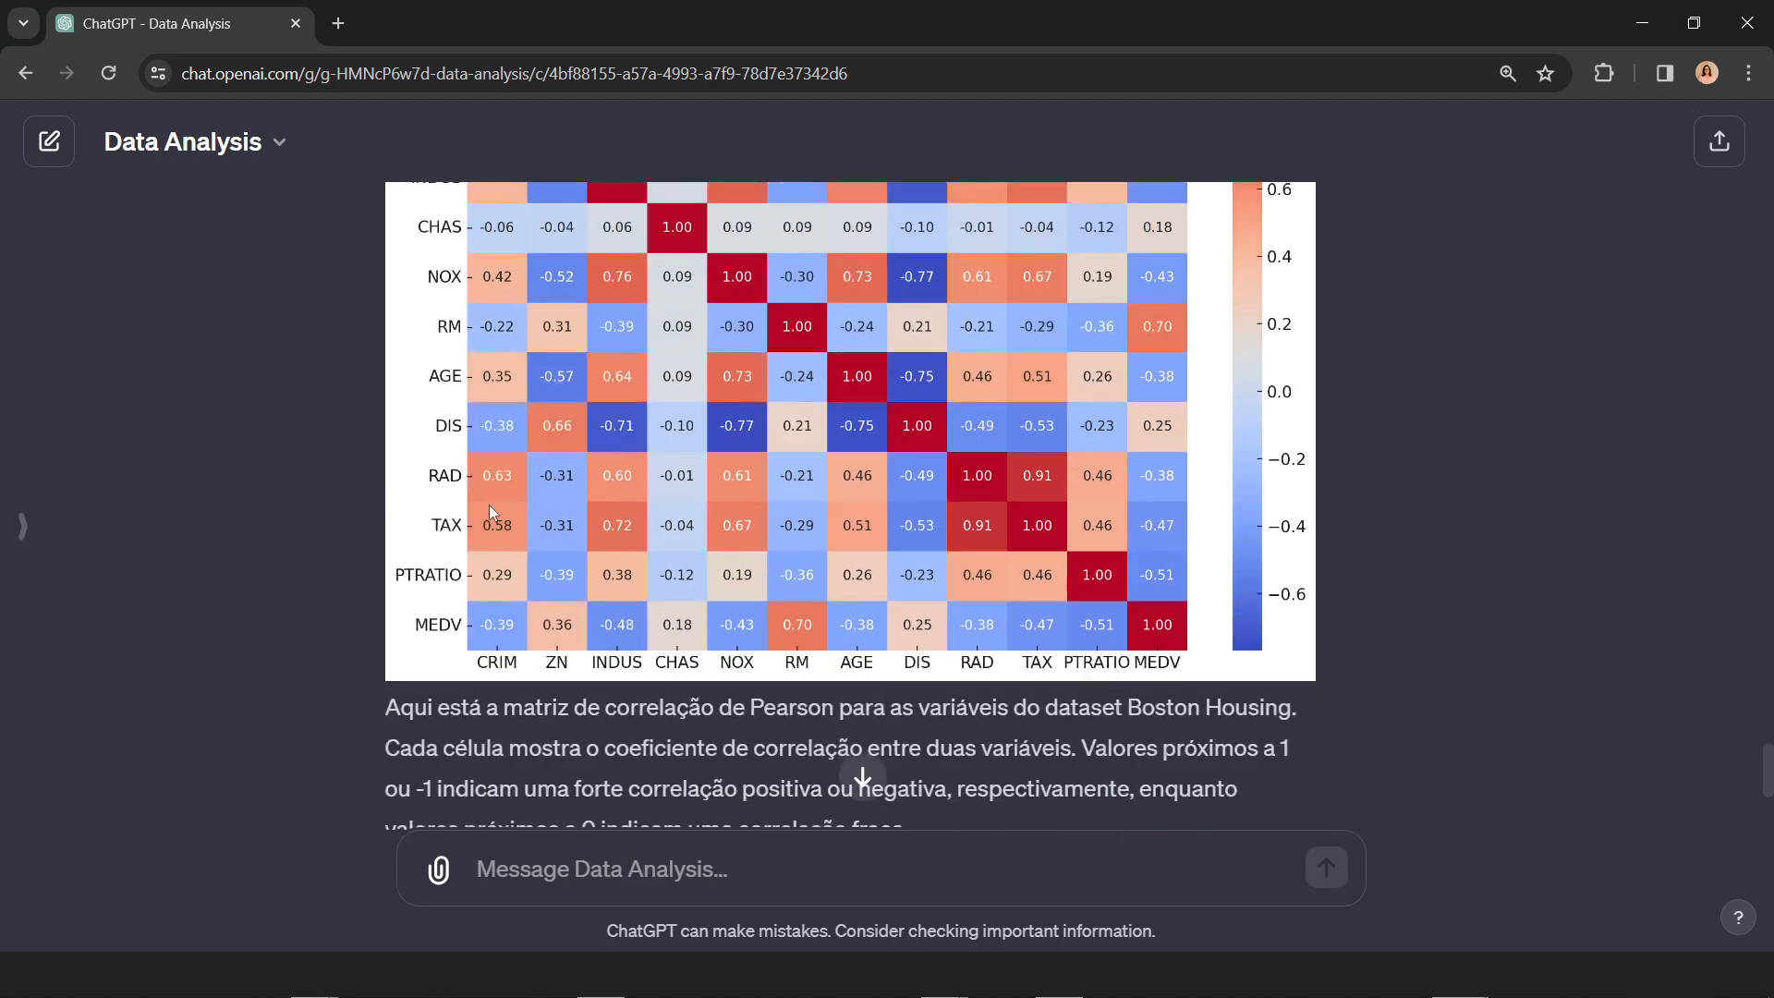
{"action": "scroll", "coordinate": [494, 514], "scroll_direction": "up", "scroll_amount": 3}
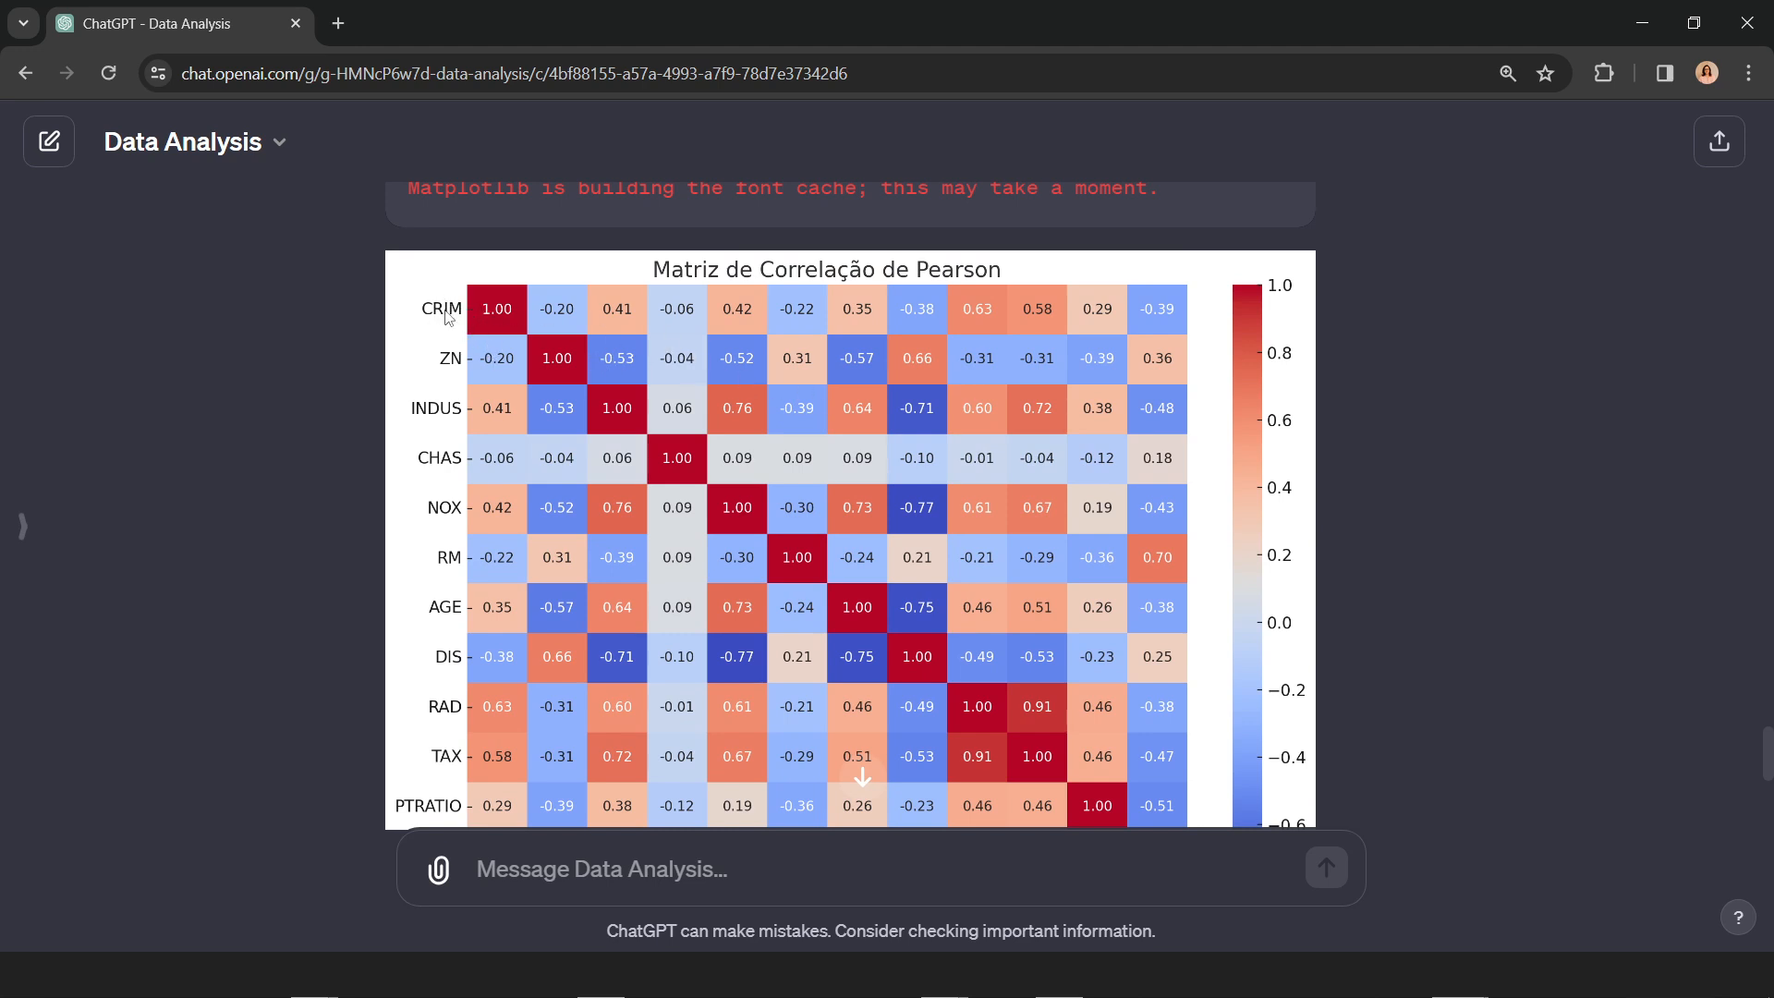
{"action": "scroll", "coordinate": [451, 620], "scroll_direction": "down", "scroll_amount": 2}
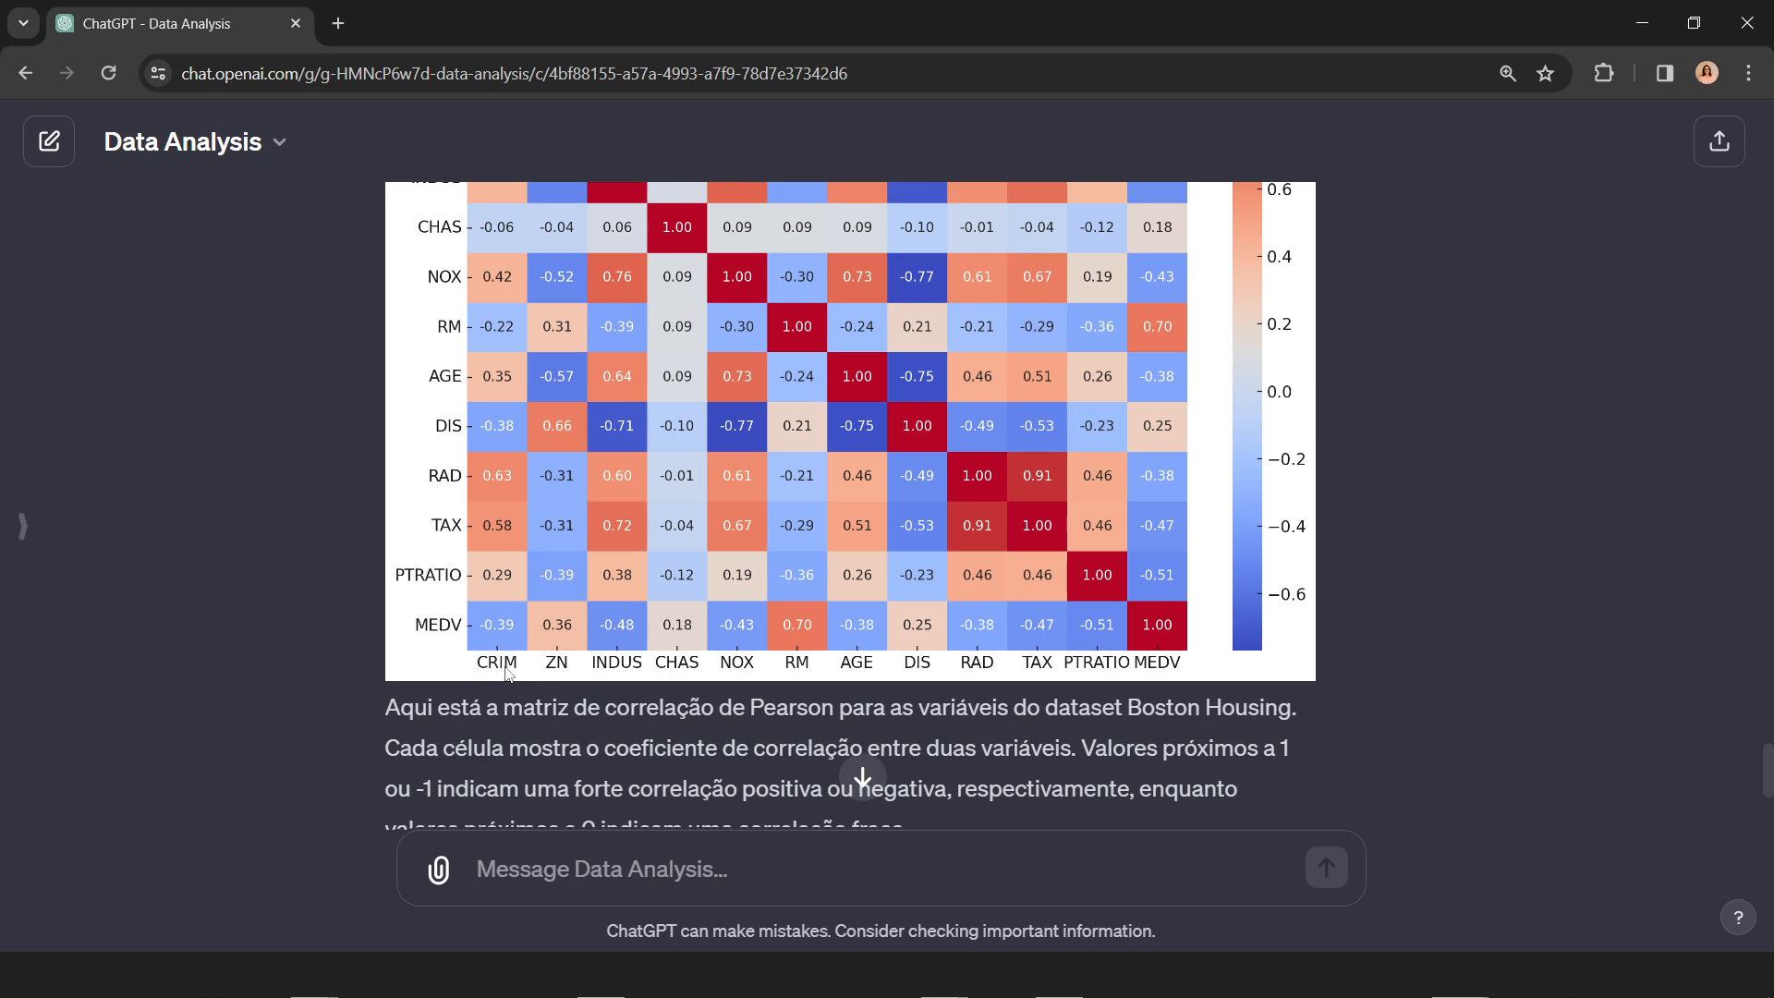
{"action": "scroll", "coordinate": [502, 592], "scroll_direction": "up", "scroll_amount": 4}
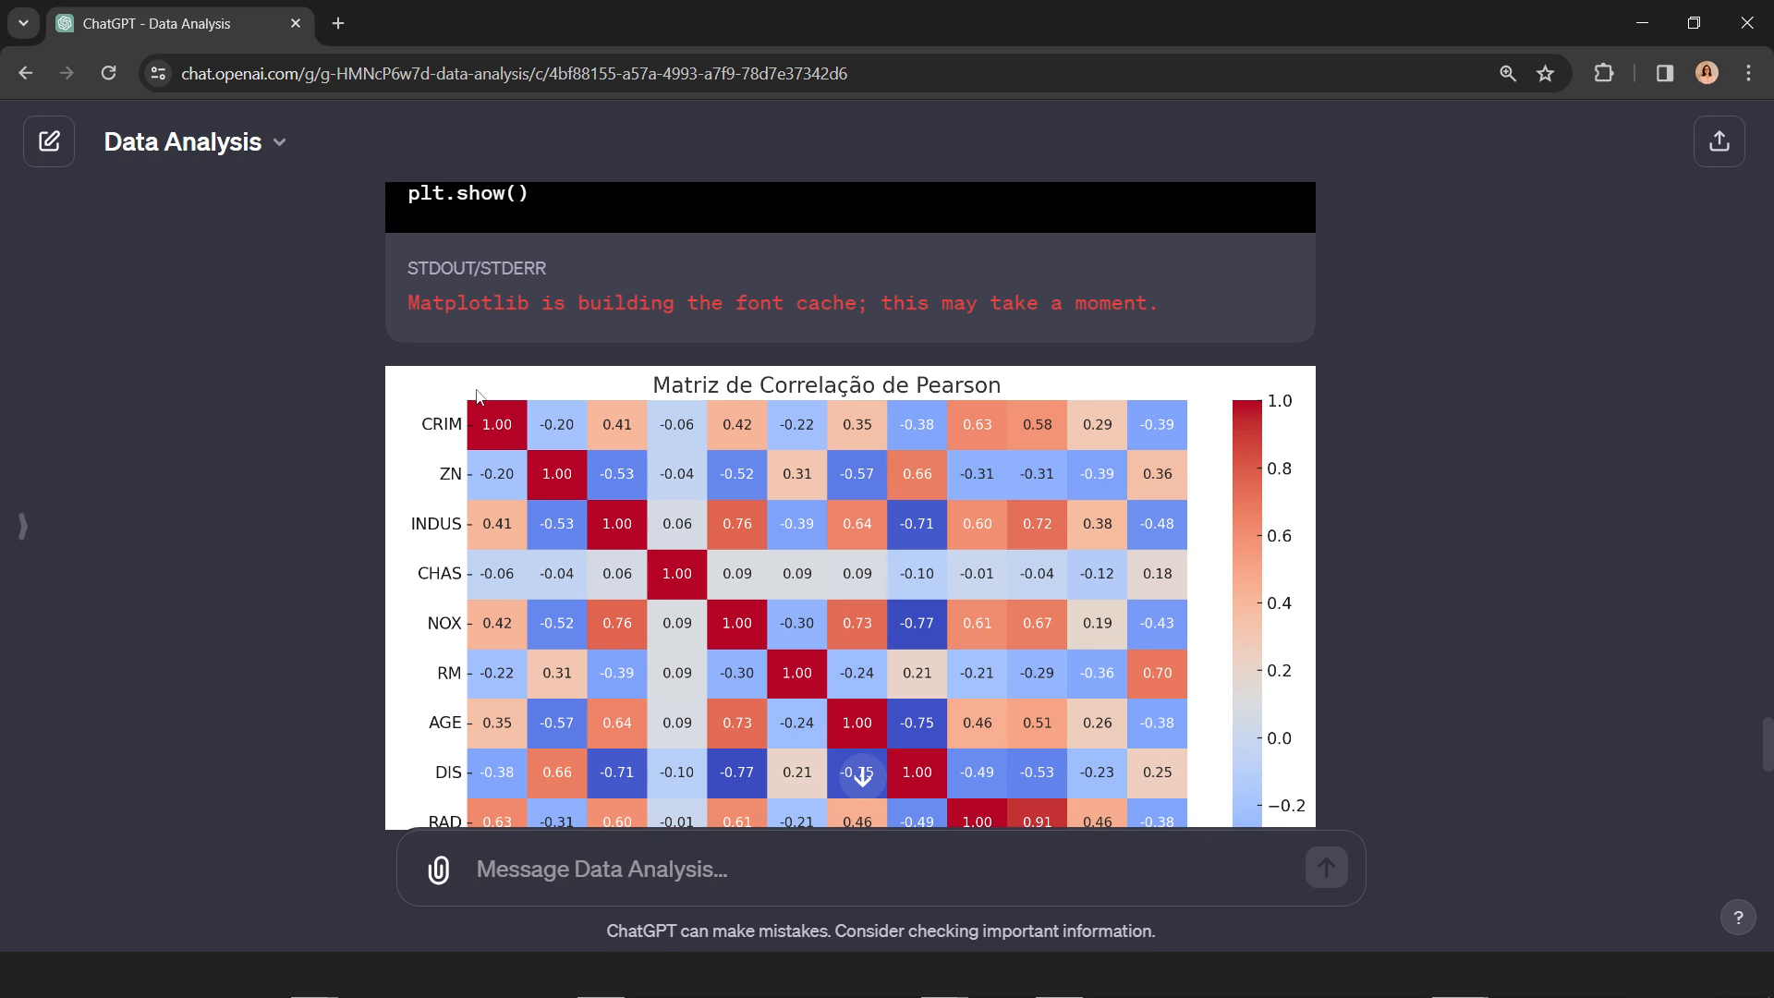
{"action": "scroll", "coordinate": [851, 721], "scroll_direction": "down", "scroll_amount": 1}
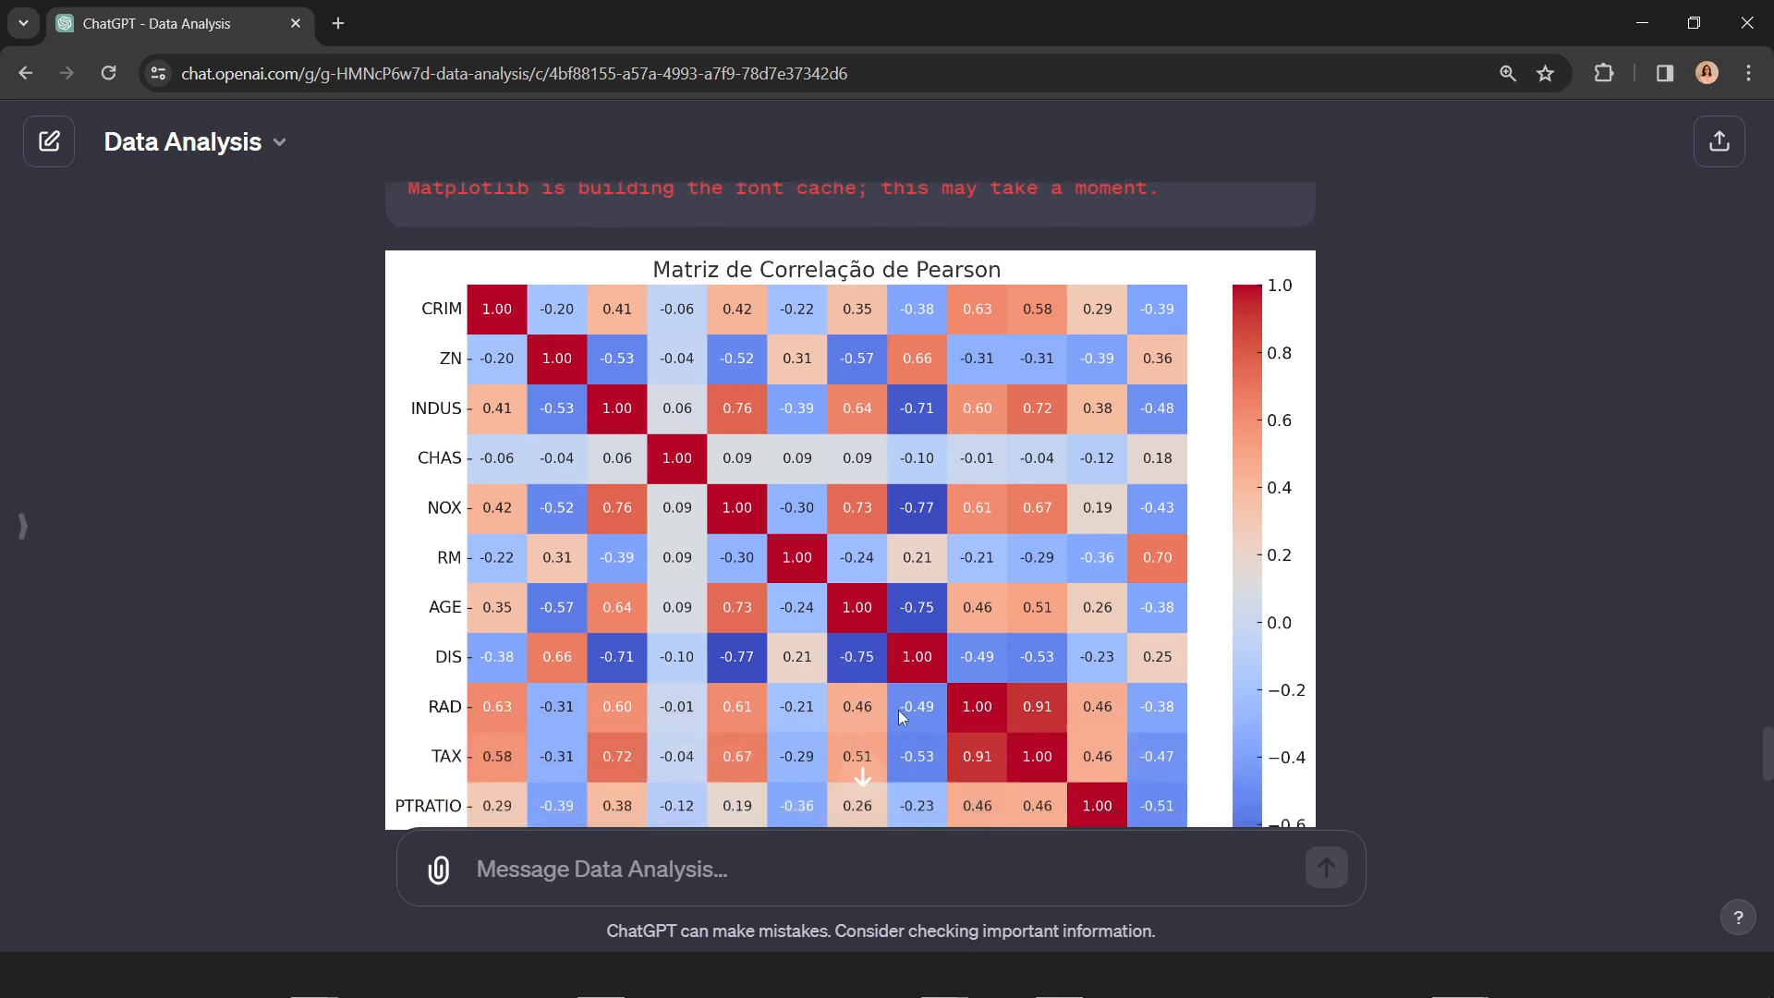
{"action": "scroll", "coordinate": [914, 565], "scroll_direction": "down", "scroll_amount": 1}
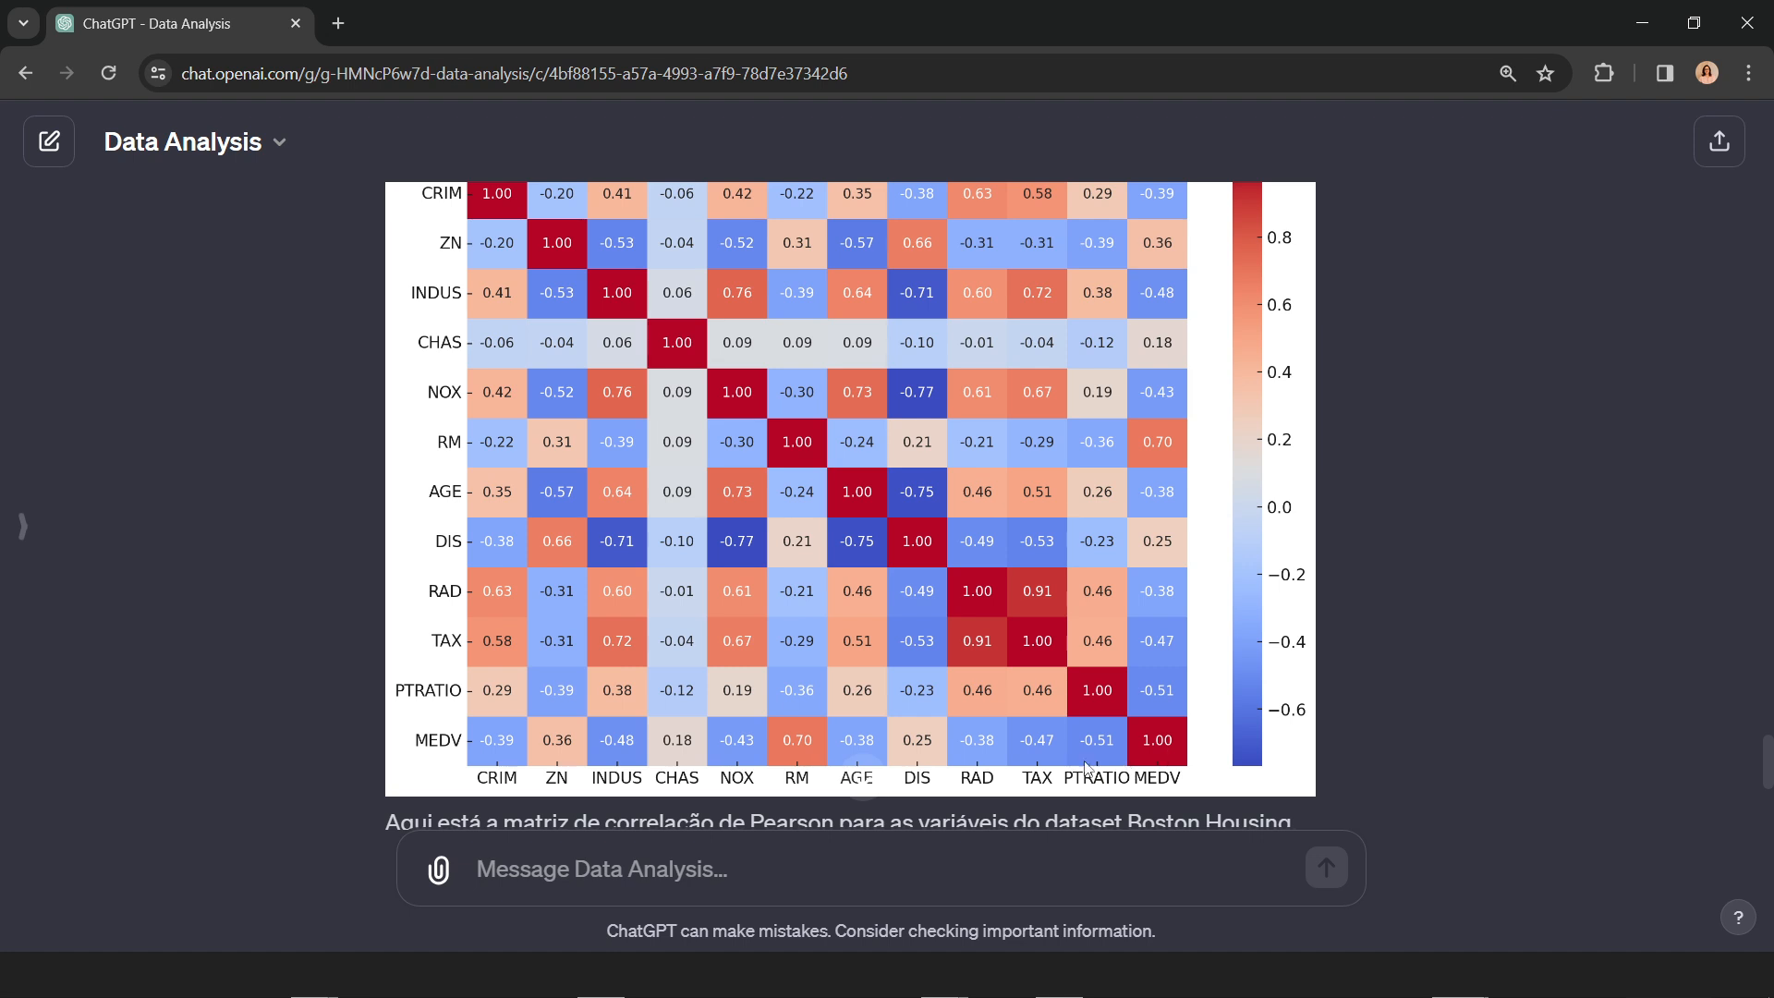
{"action": "scroll", "coordinate": [585, 610], "scroll_direction": "up", "scroll_amount": 1}
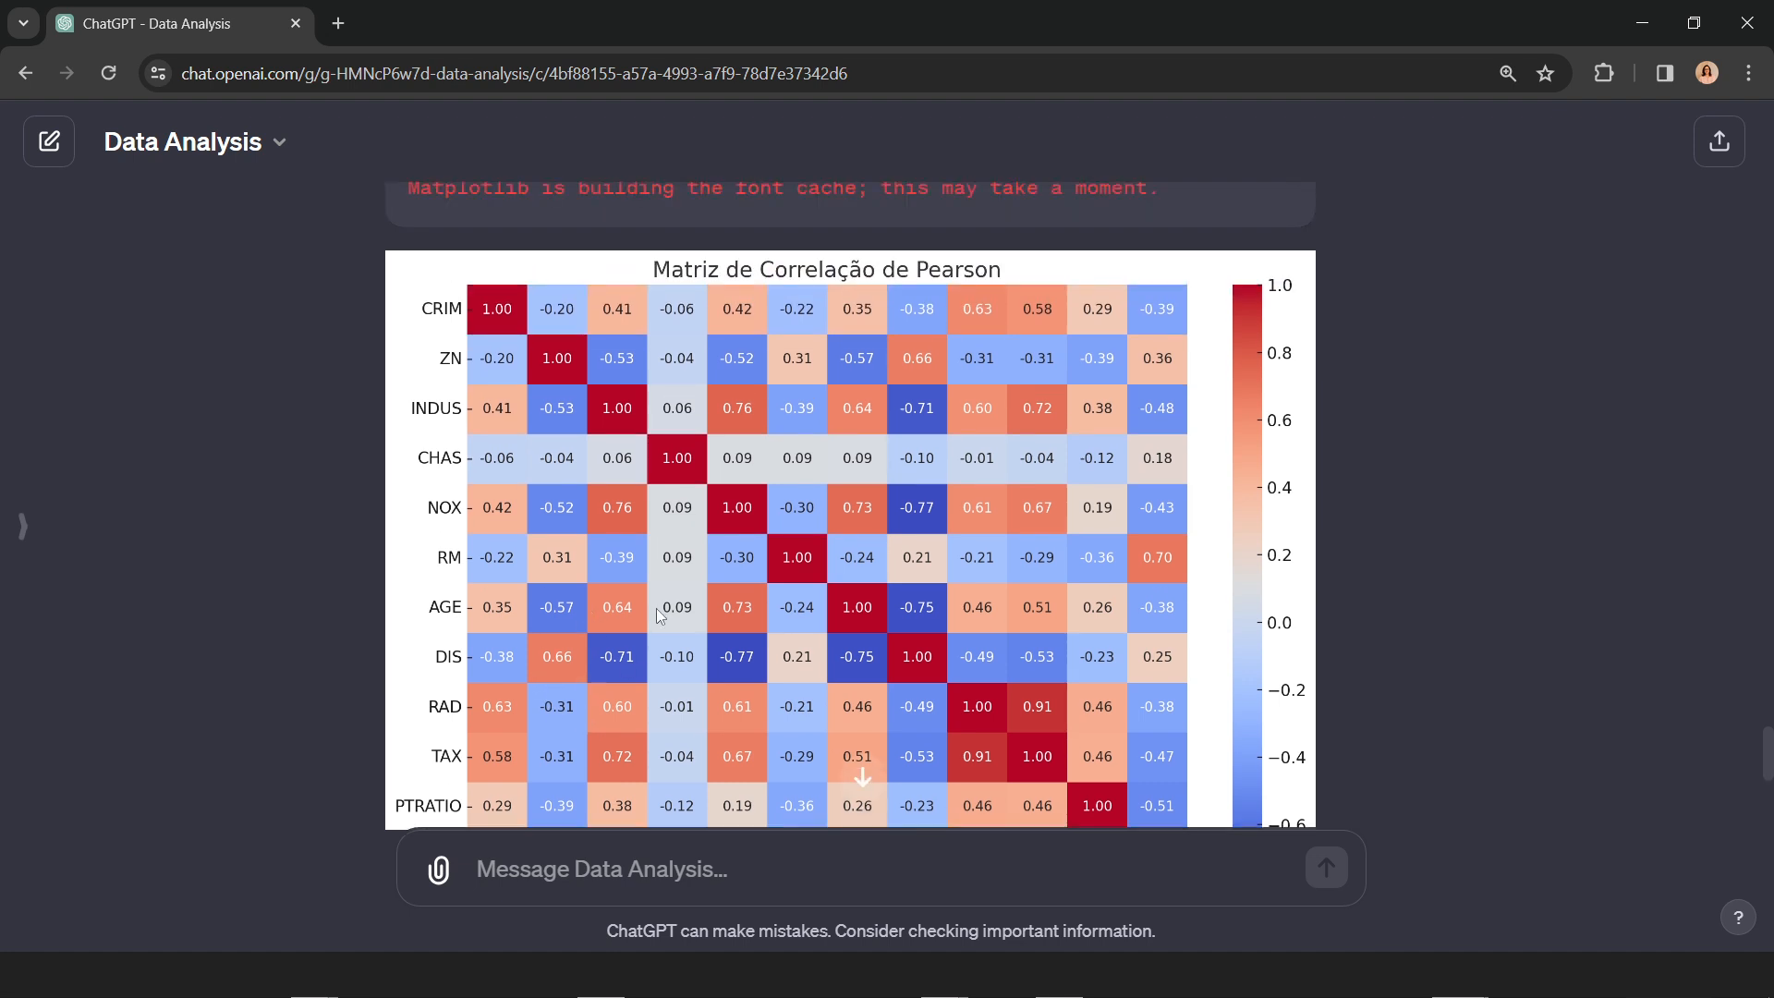
{"action": "scroll", "coordinate": [691, 638], "scroll_direction": "down", "scroll_amount": 1}
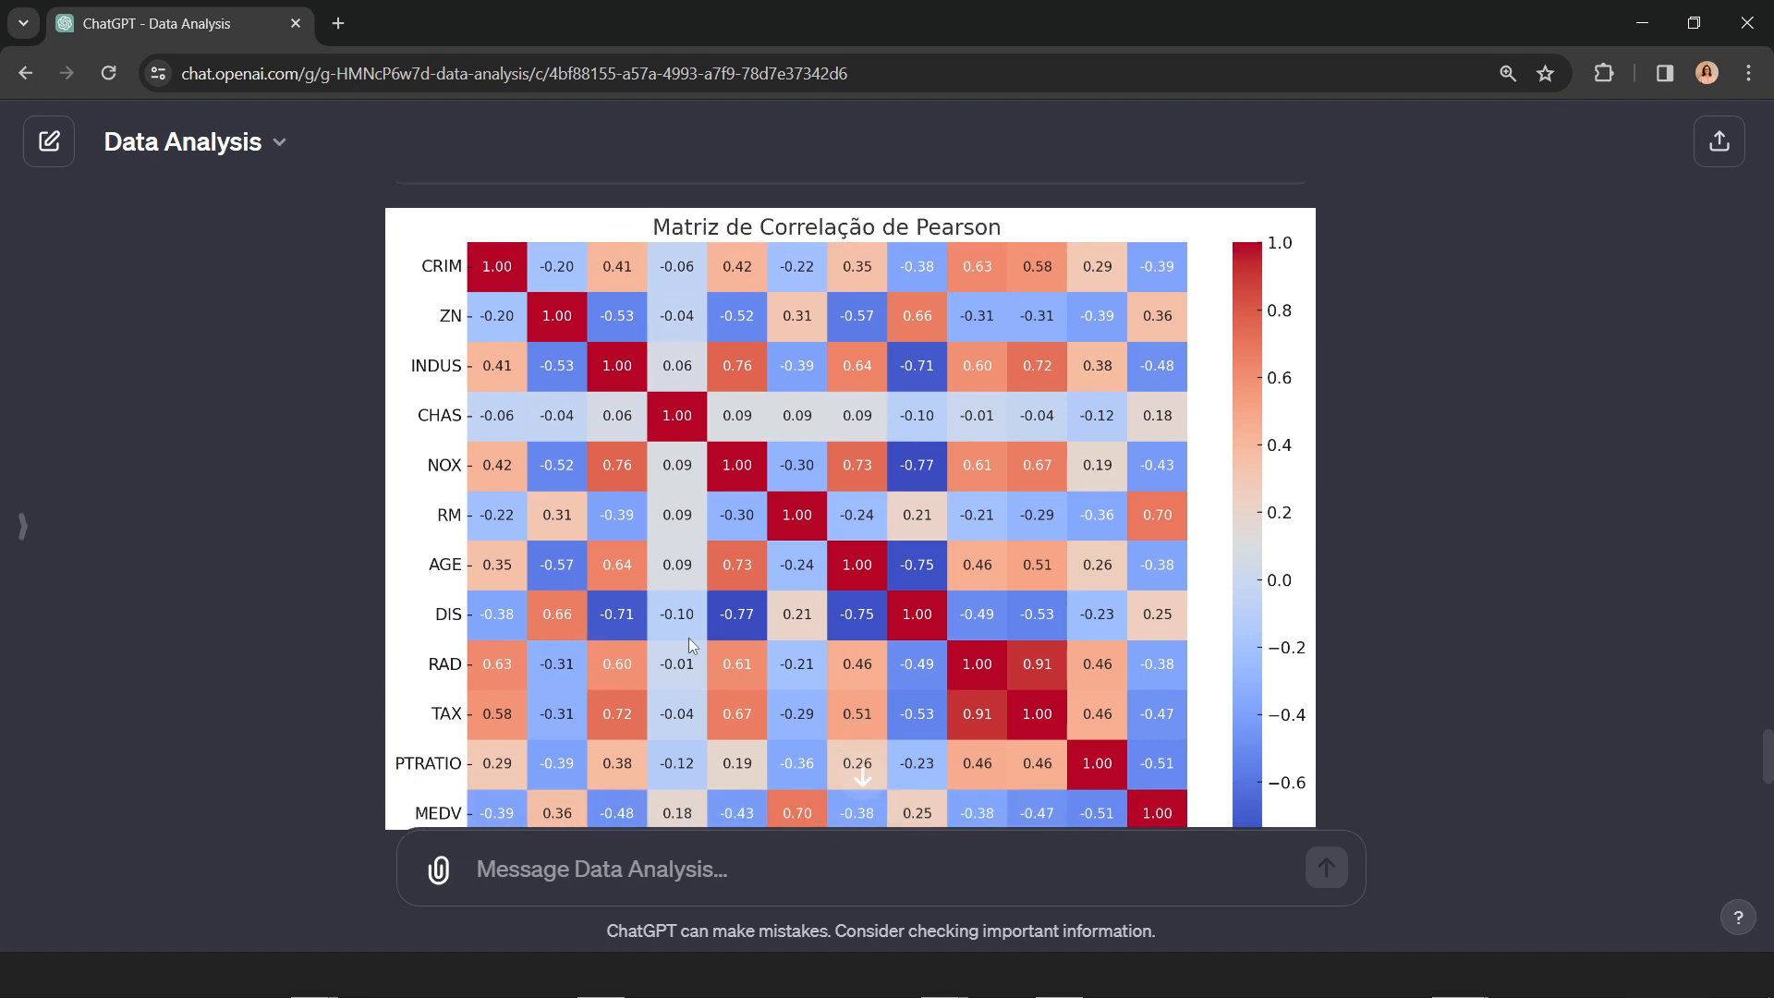
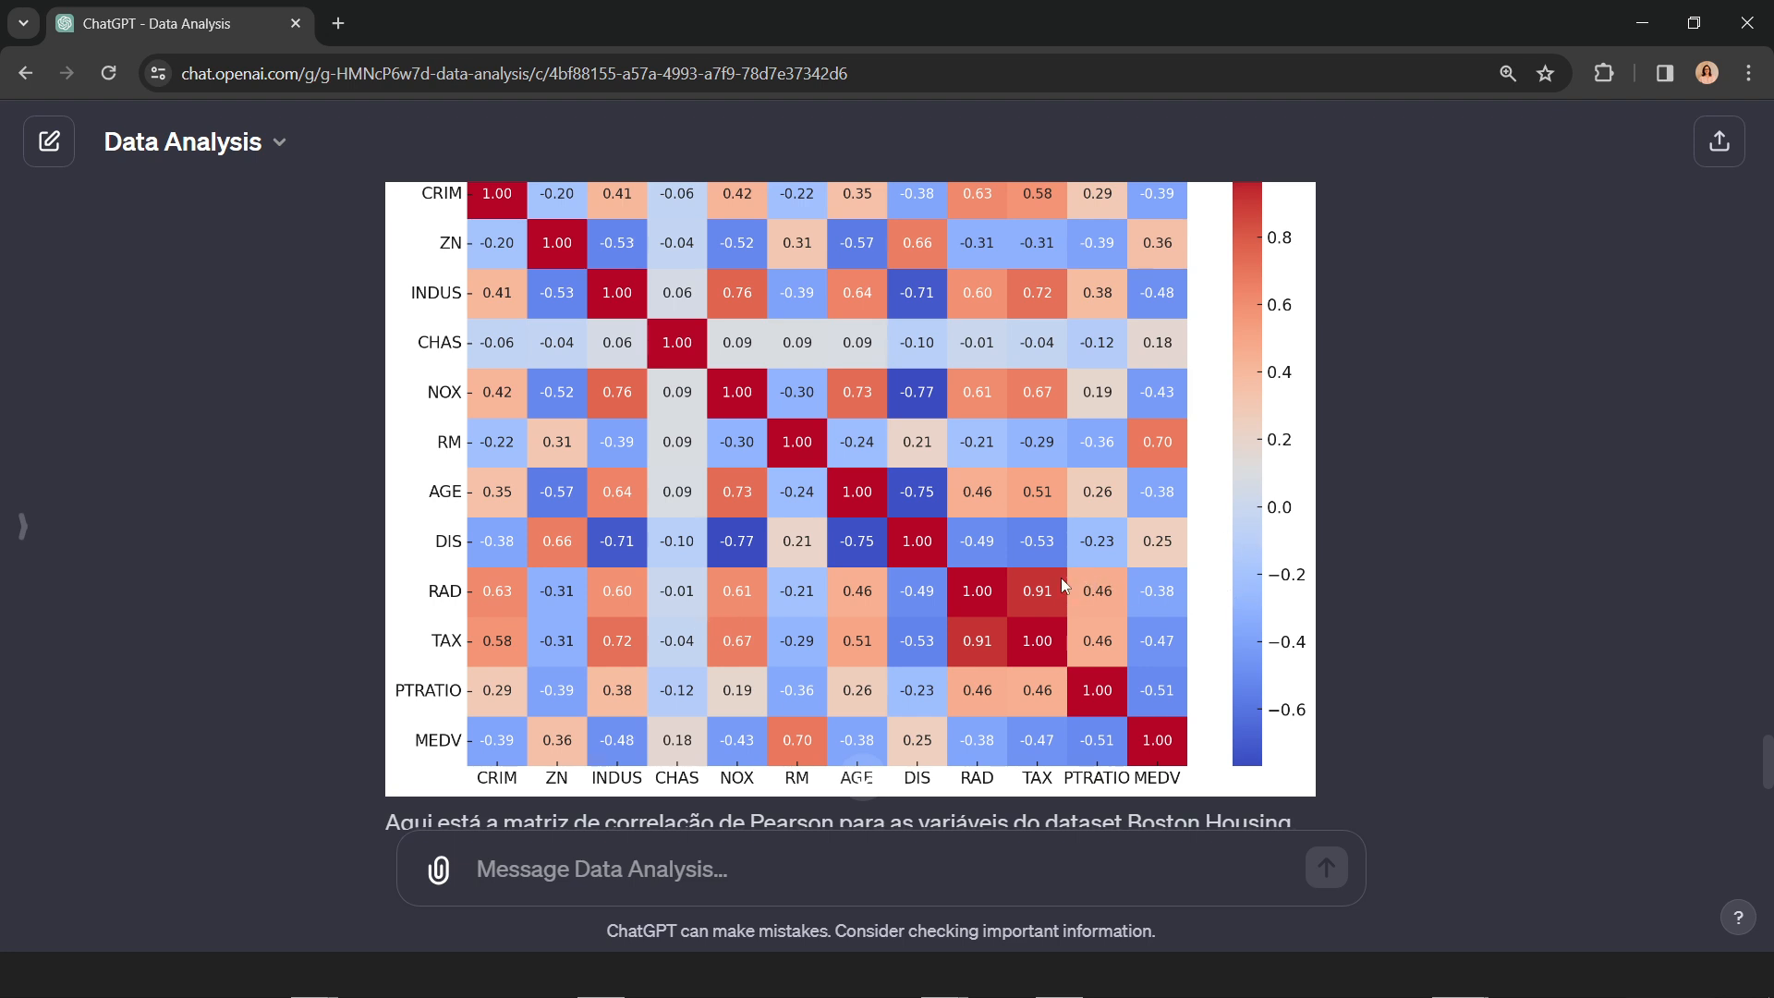
Step: Review the correlation heatmap and look up the CHAS column's definition in the "Colunas de dados" slides of the presentation
{"action": "scroll", "coordinate": [924, 553], "scroll_direction": "up", "scroll_amount": 1}
{"action": "scroll", "coordinate": [924, 553], "scroll_direction": "down", "scroll_amount": 1}
{"action": "scroll", "coordinate": [685, 730], "scroll_direction": "up", "scroll_amount": 1}
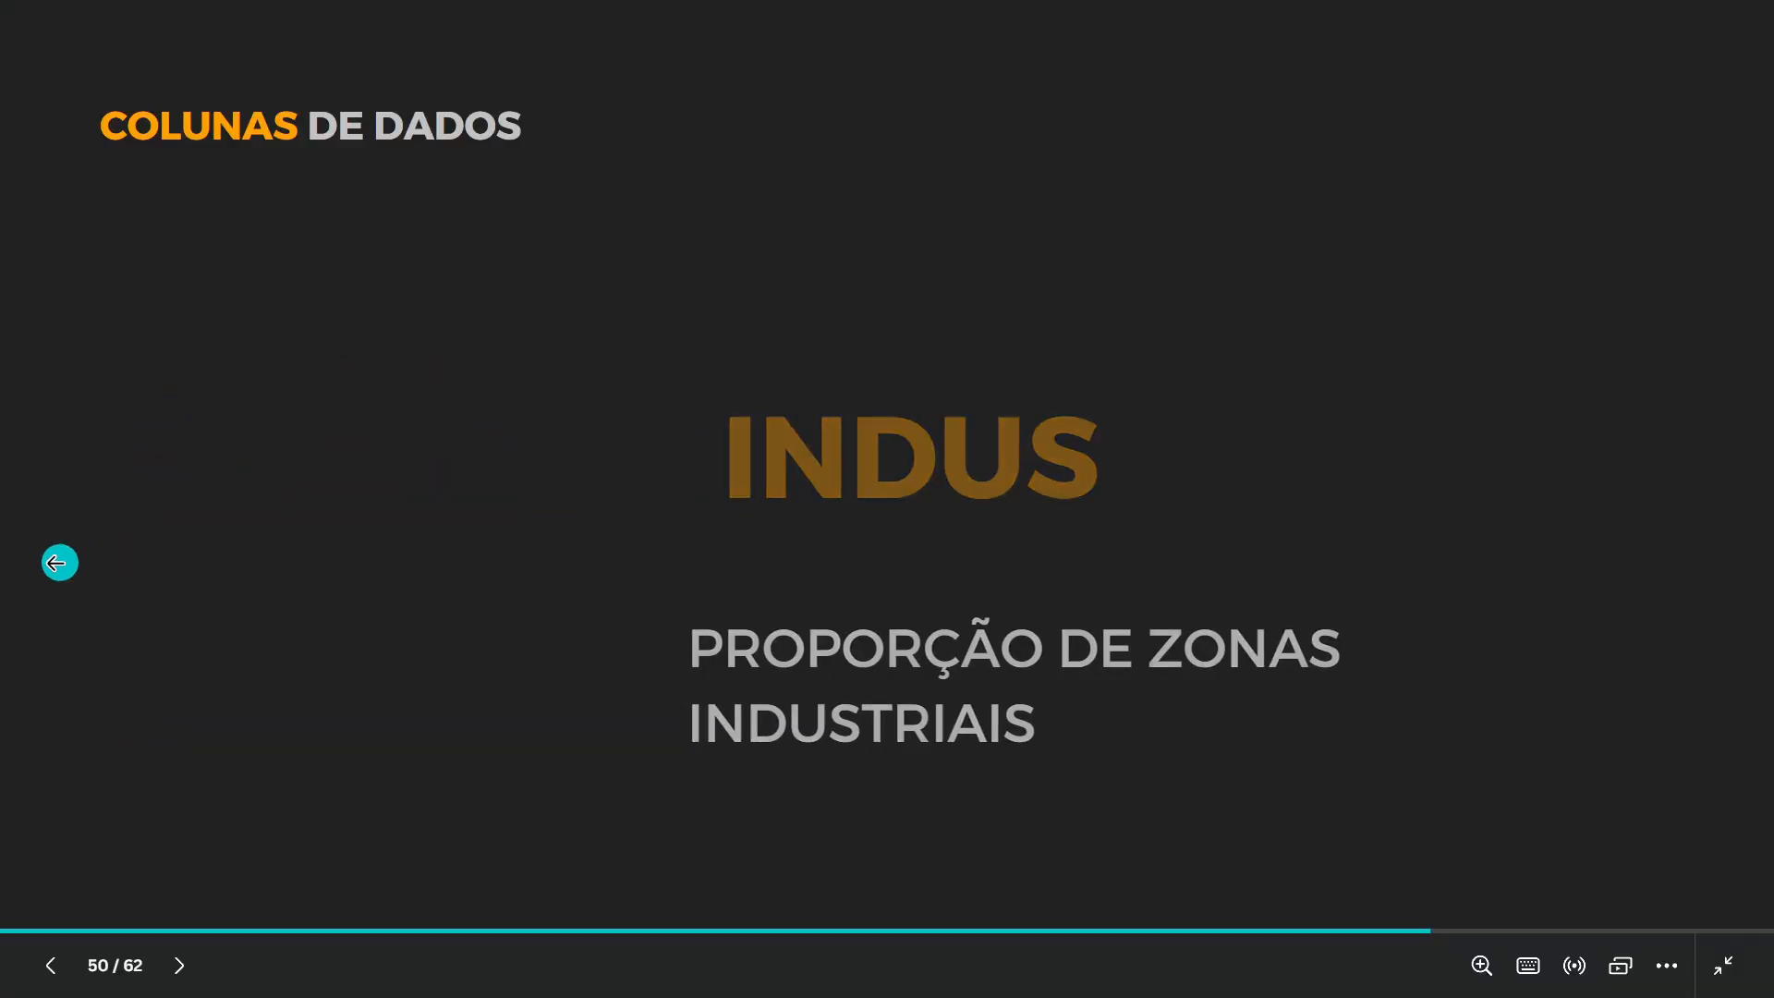
{"action": "left_click", "coordinate": [66, 551]}
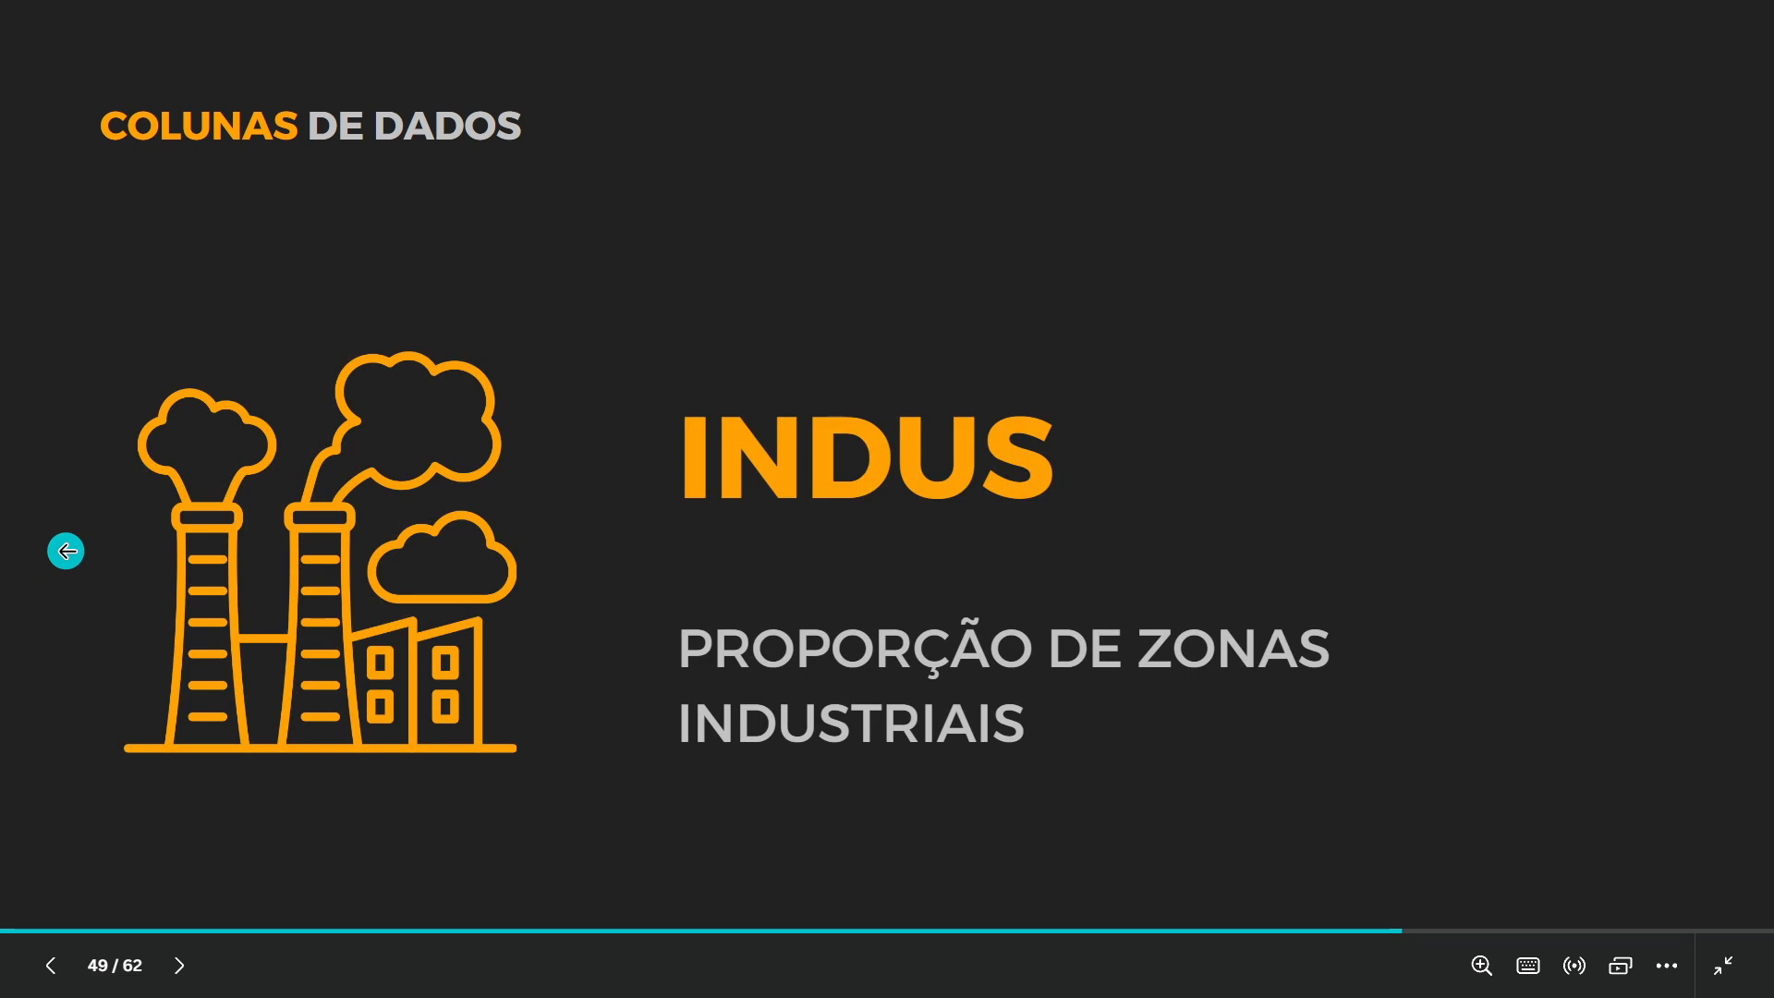
{"action": "left_click", "coordinate": [65, 551]}
{"action": "left_click", "coordinate": [66, 550]}
{"action": "left_click", "coordinate": [66, 551]}
{"action": "left_click", "coordinate": [66, 551]}
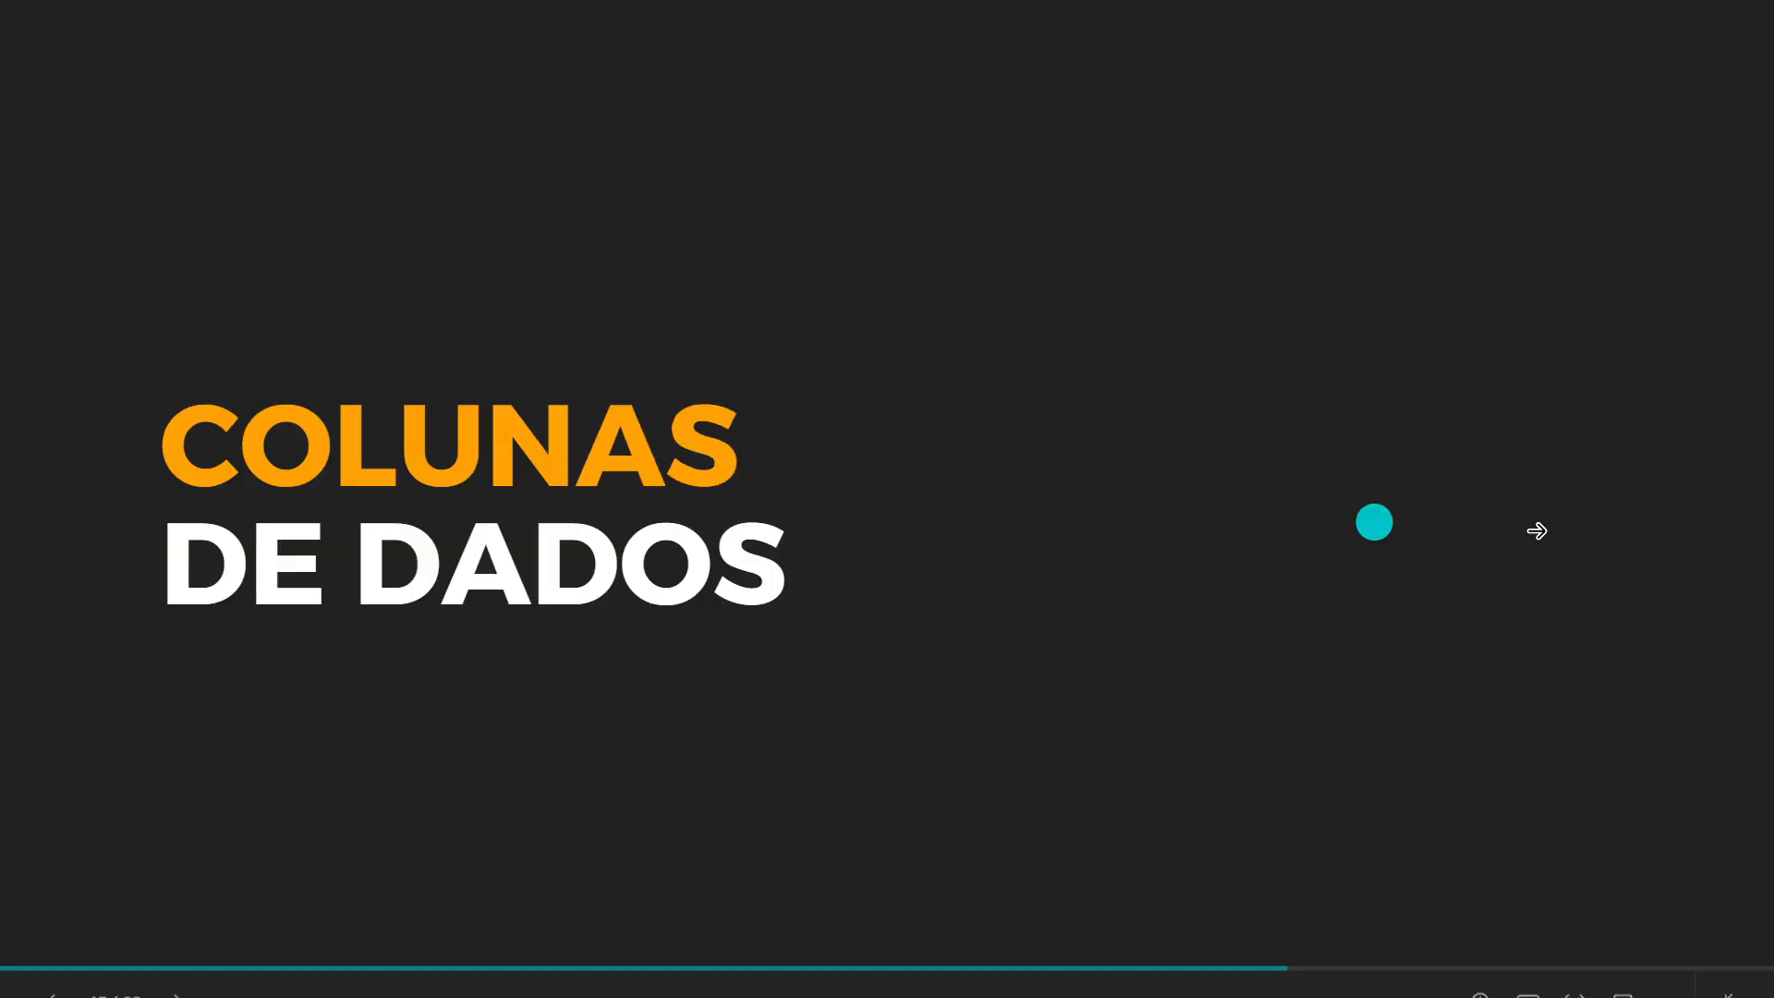
{"action": "left_click", "coordinate": [1675, 528]}
{"action": "left_click", "coordinate": [1675, 529]}
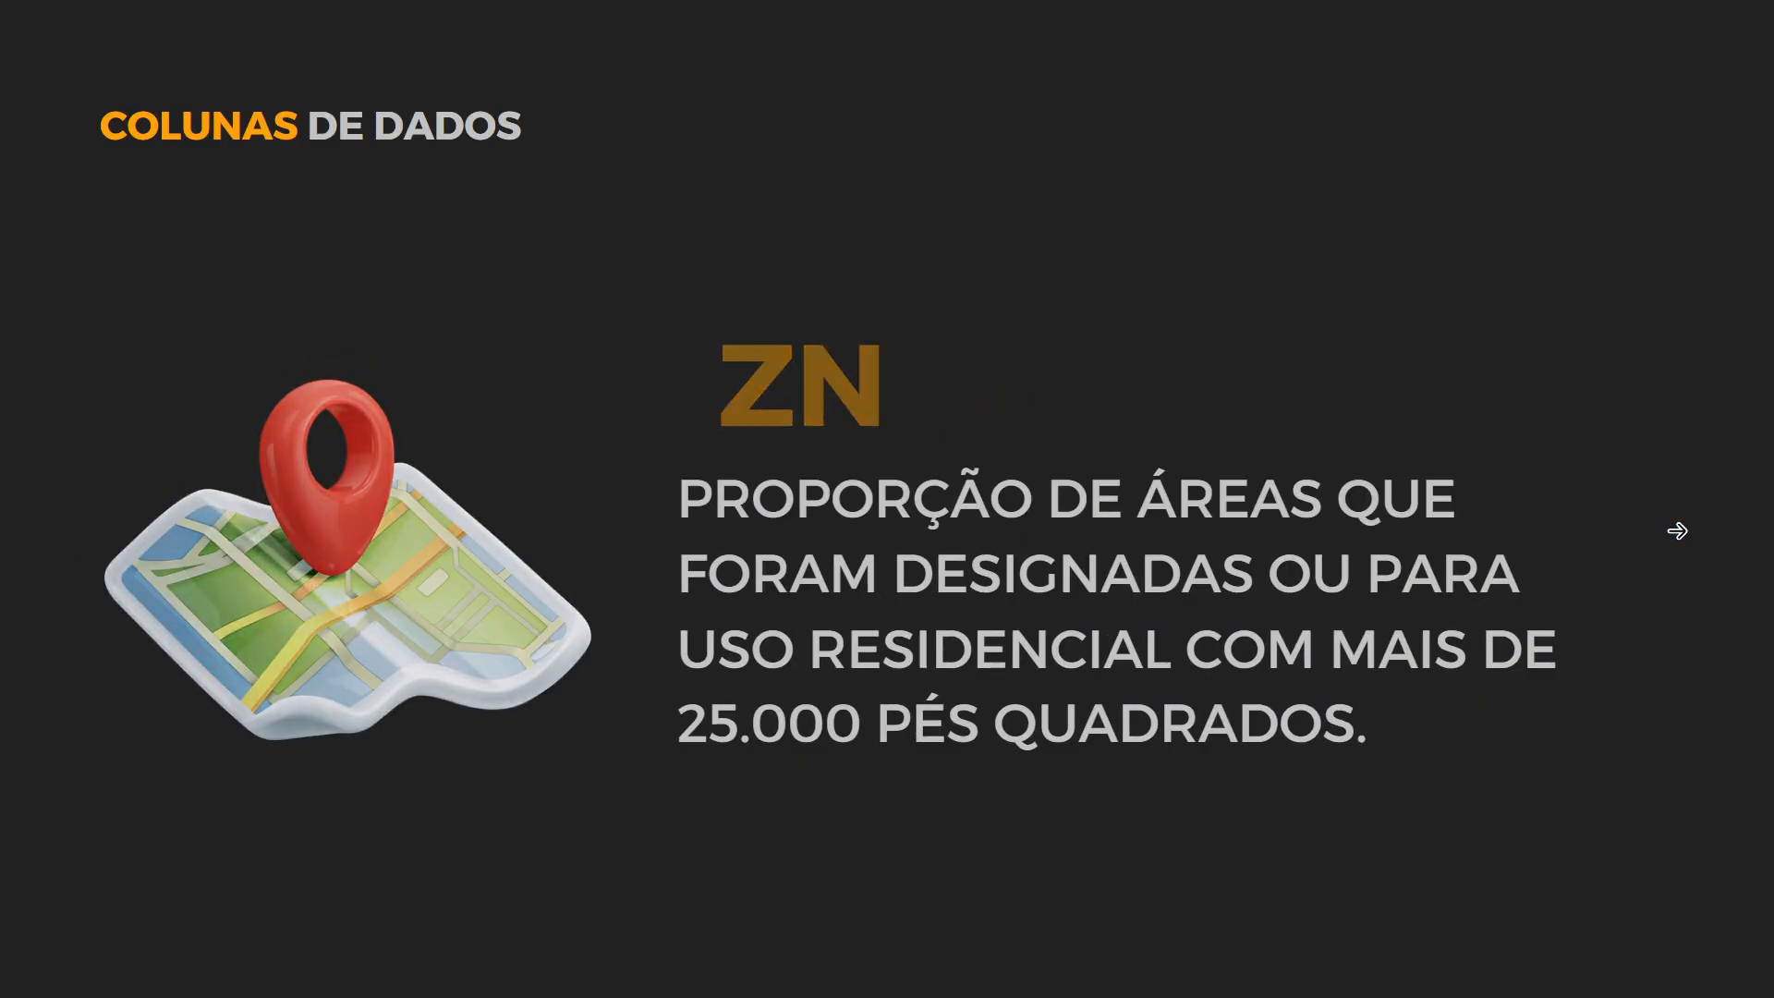
{"action": "left_click", "coordinate": [1675, 529]}
{"action": "left_click", "coordinate": [1675, 529]}
{"action": "left_click", "coordinate": [1524, 598]}
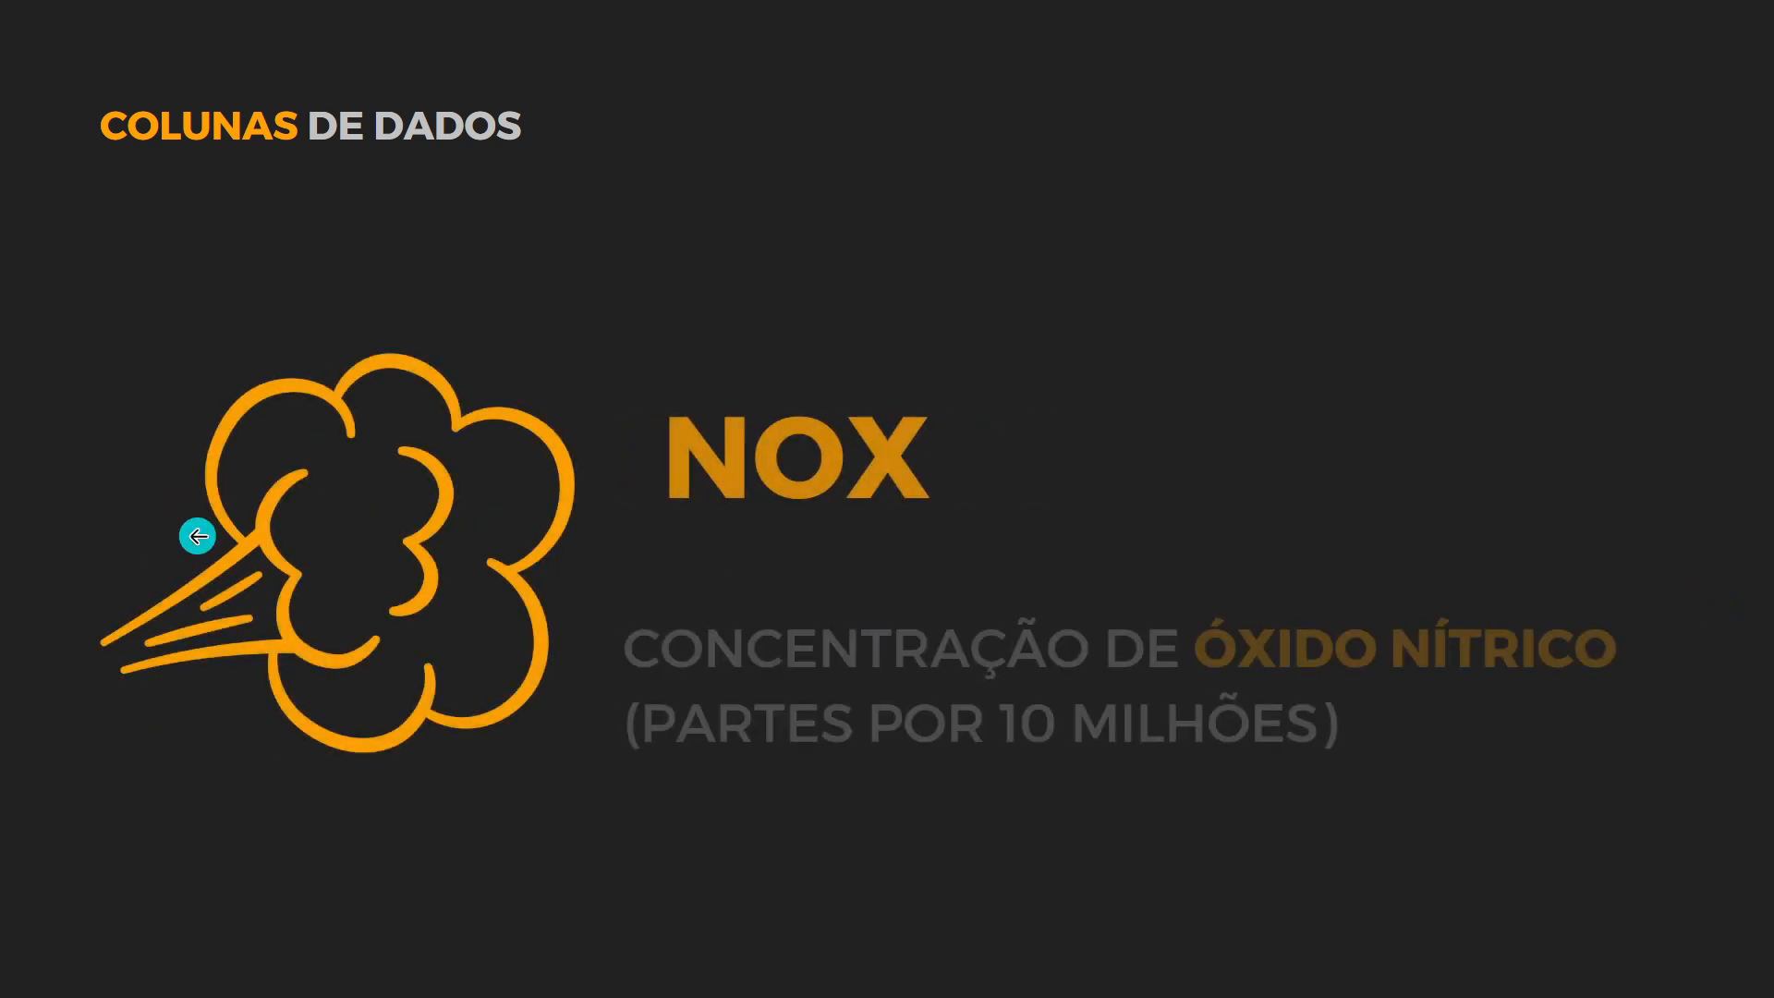
{"action": "left_click", "coordinate": [197, 535]}
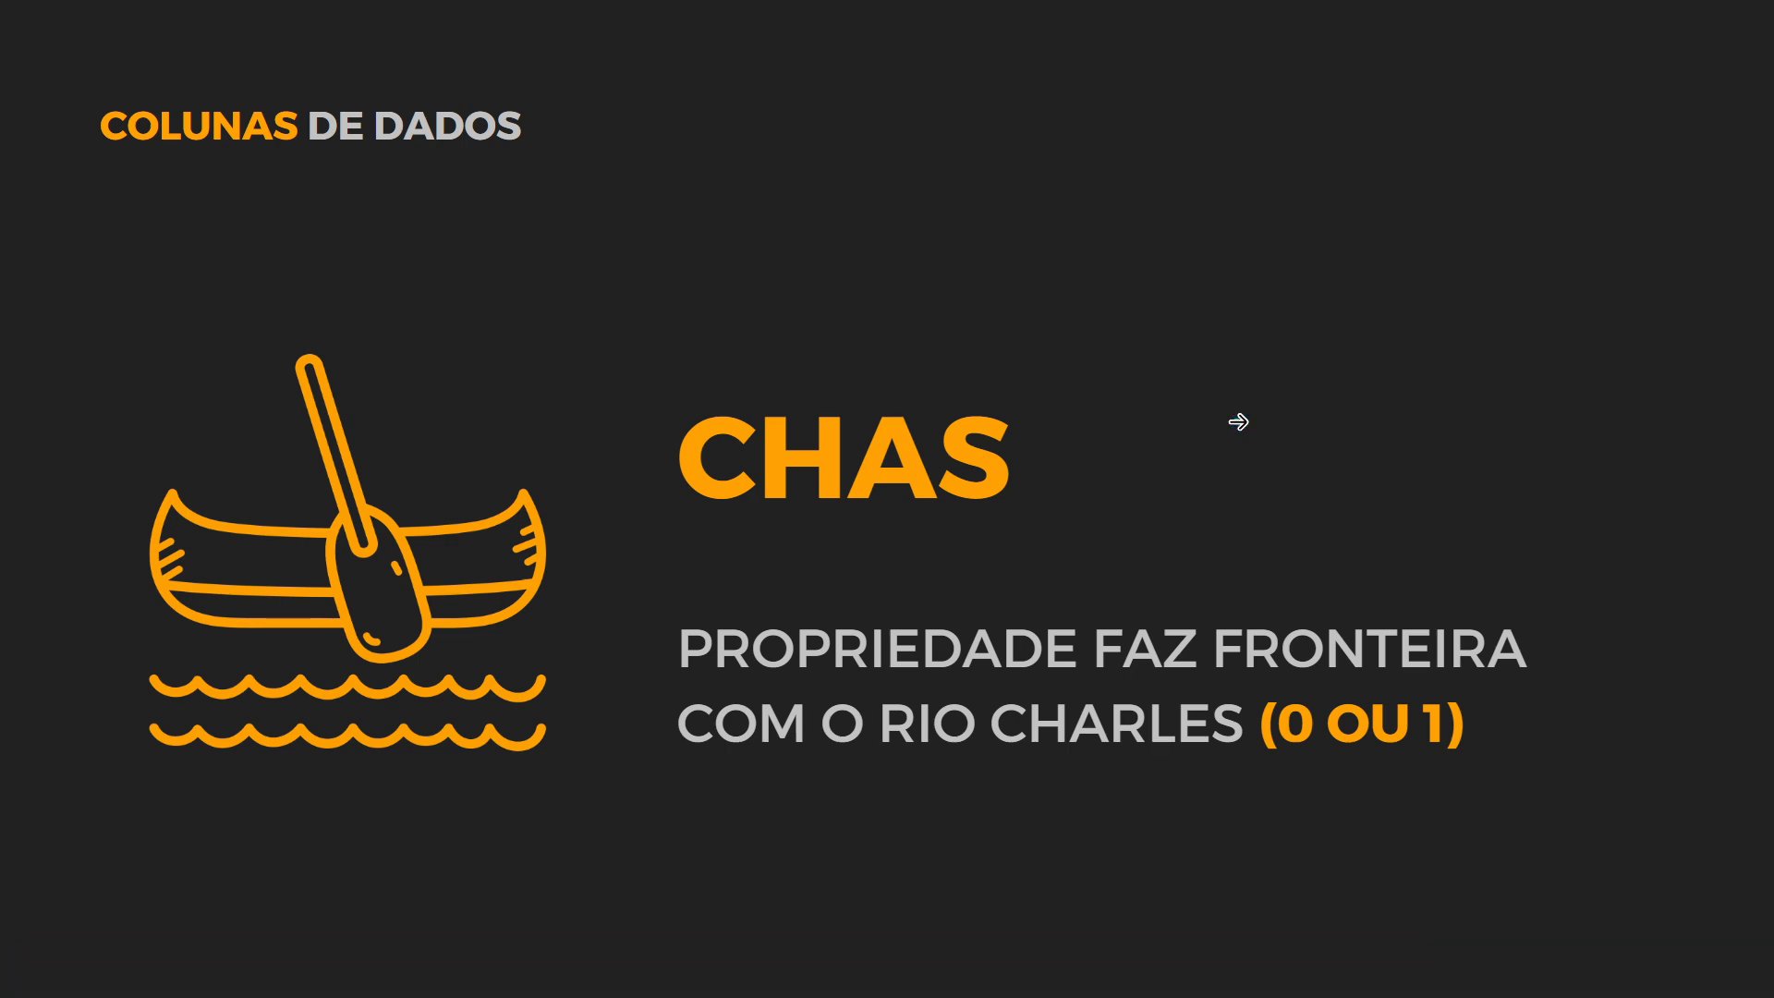
Step: Switch back to ChatGPT and send the prompt "remova a coluna CHAS do dataset"
{"action": "key", "text": "alt+Tab"}
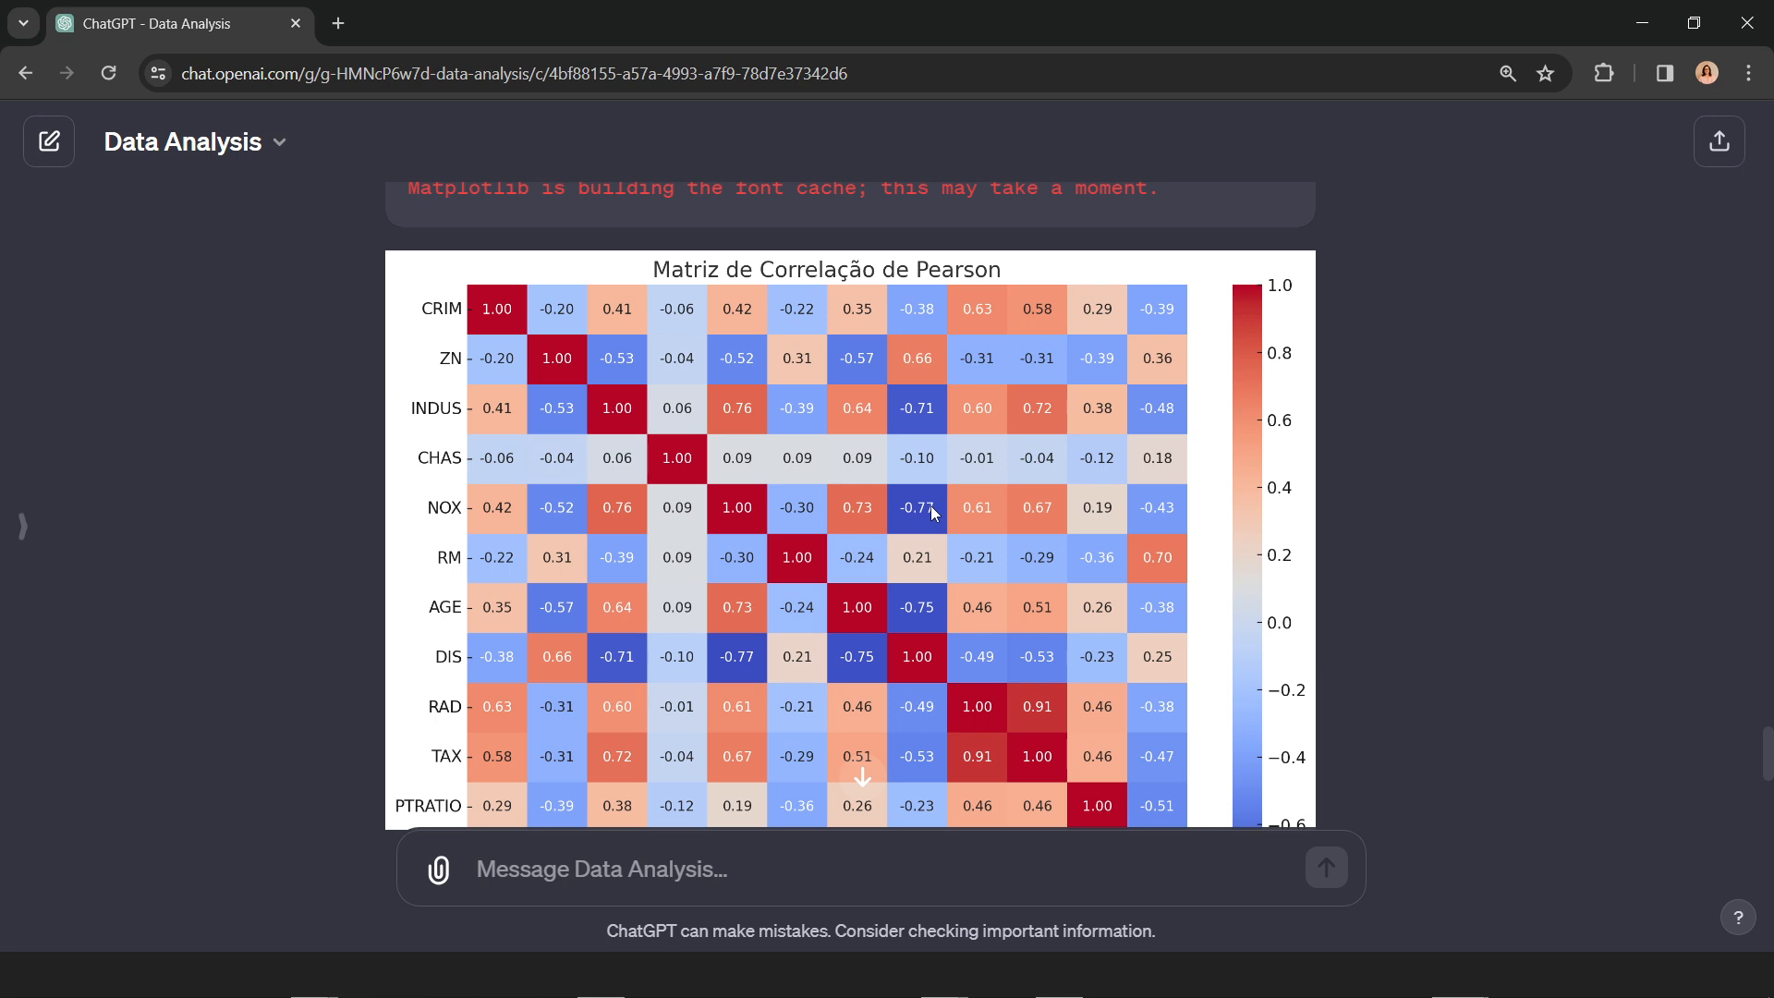
{"action": "scroll", "coordinate": [931, 513], "scroll_direction": "down", "scroll_amount": 1}
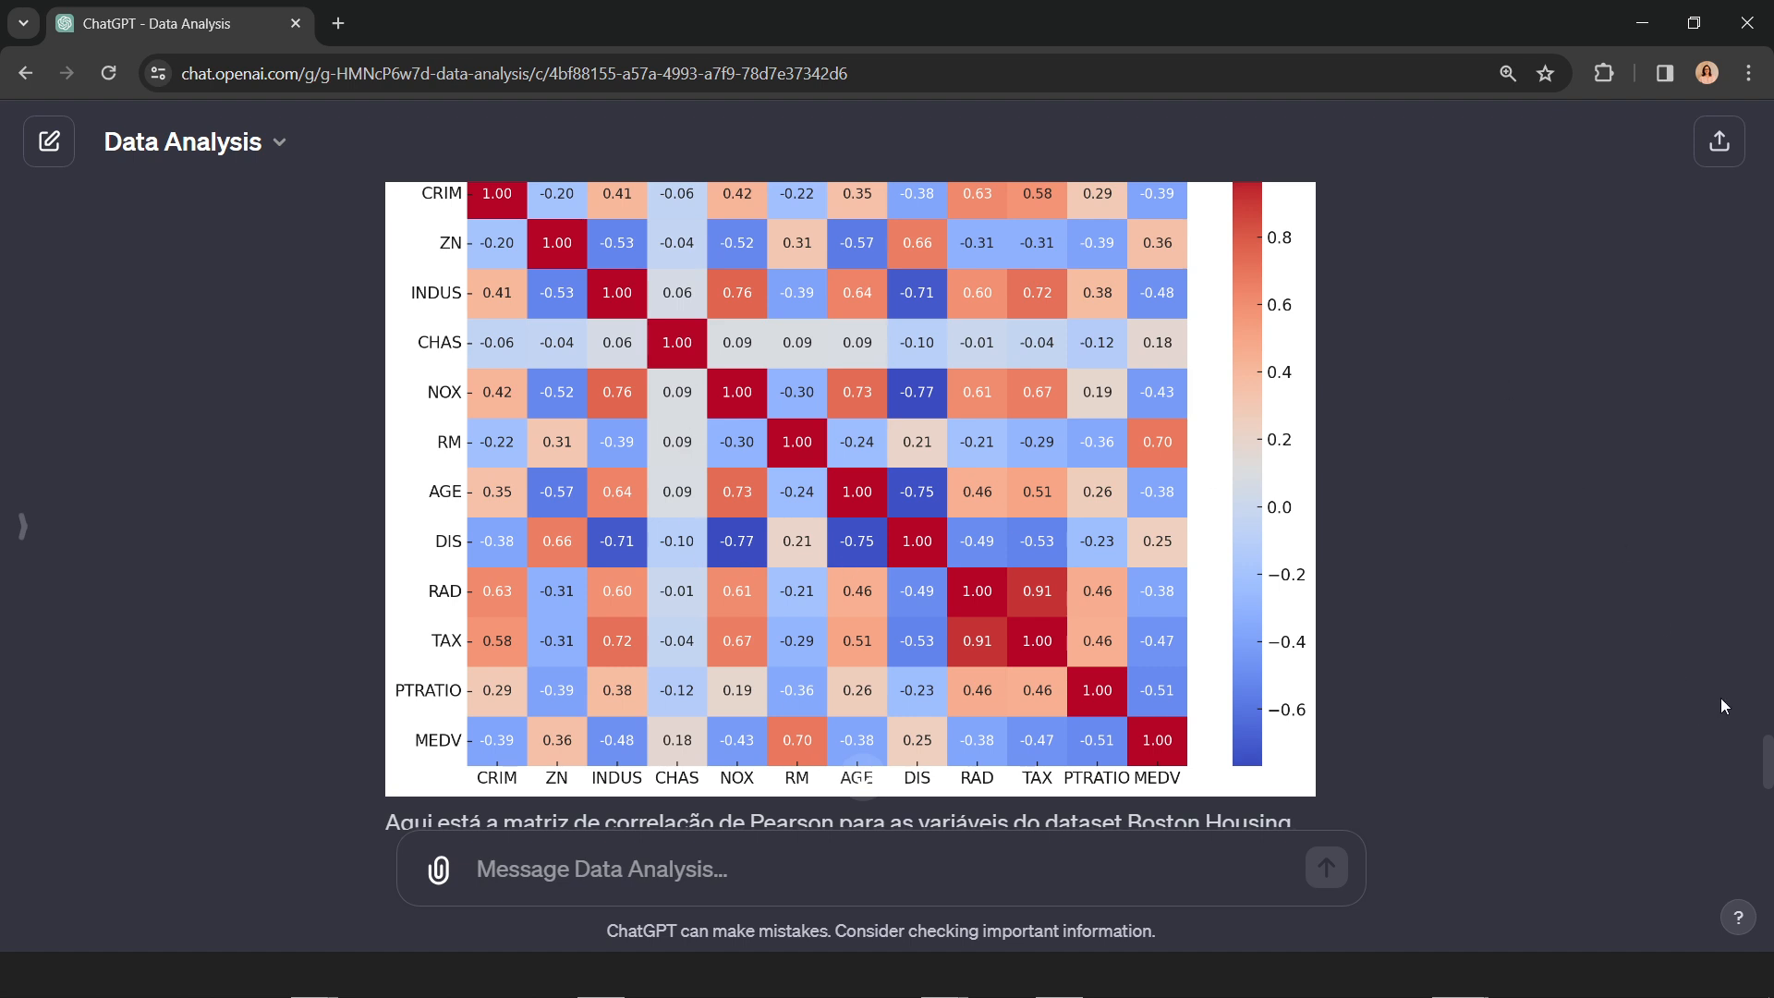
{"action": "scroll", "coordinate": [1720, 706], "scroll_direction": "up", "scroll_amount": 1}
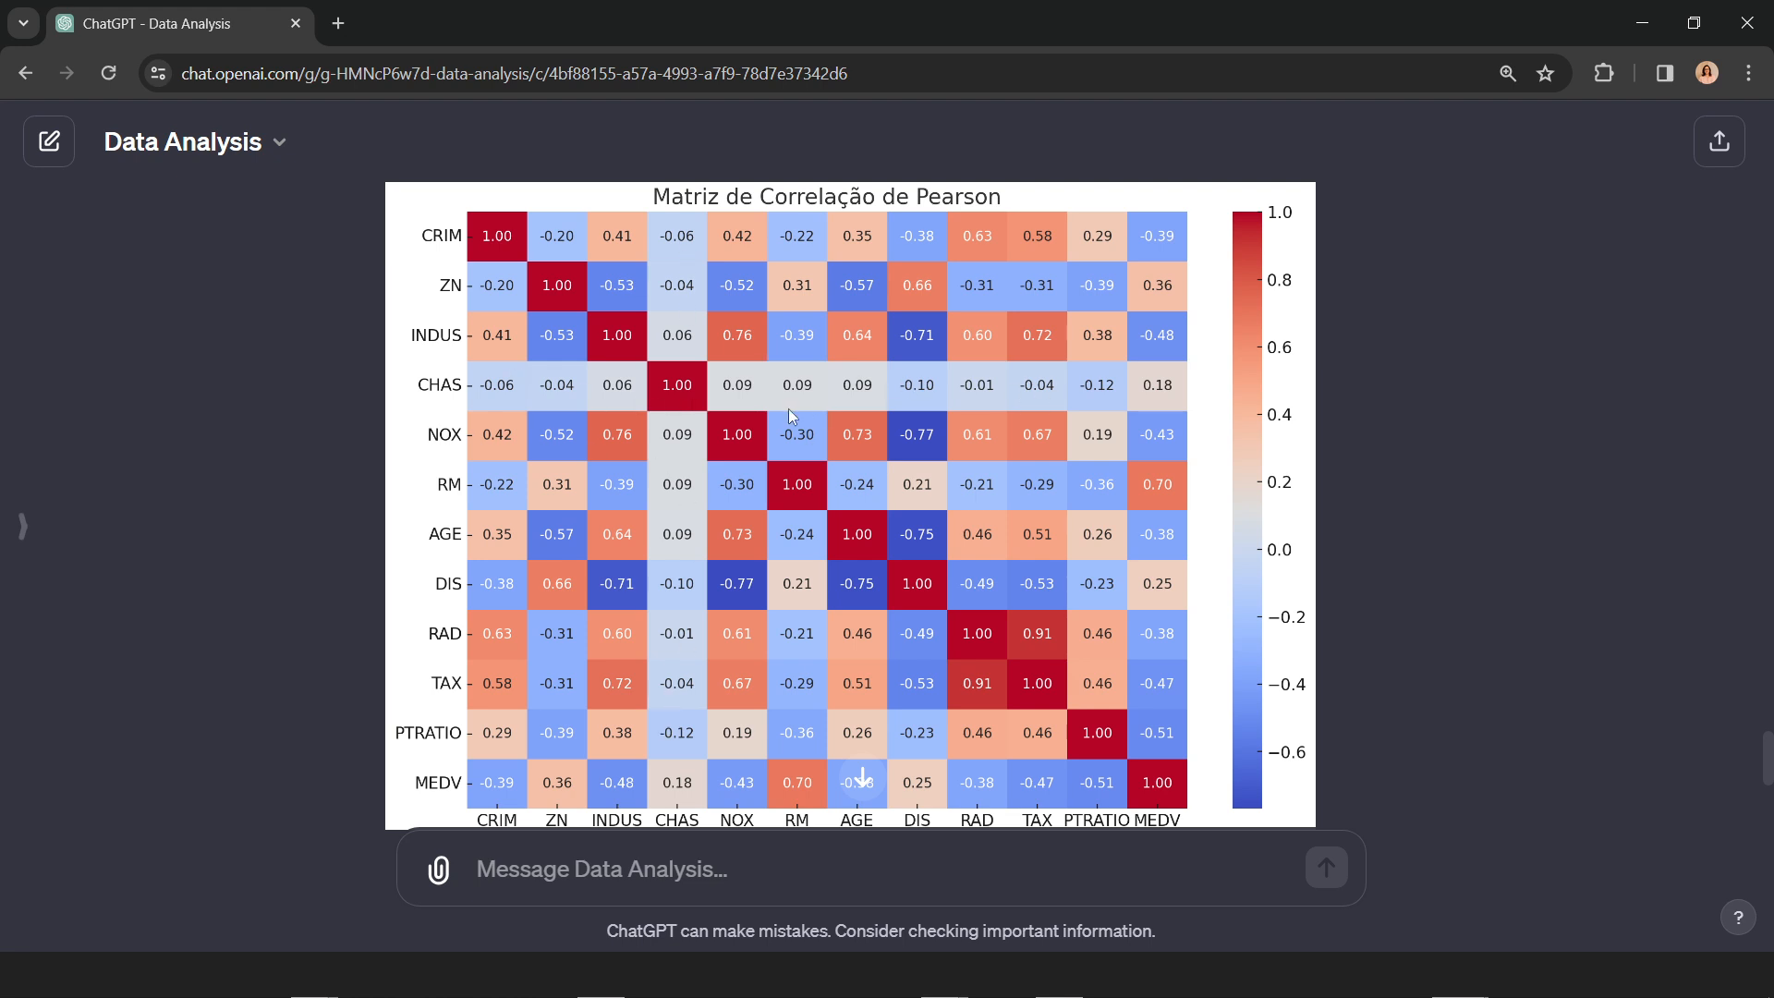
{"action": "left_click", "coordinate": [615, 880]}
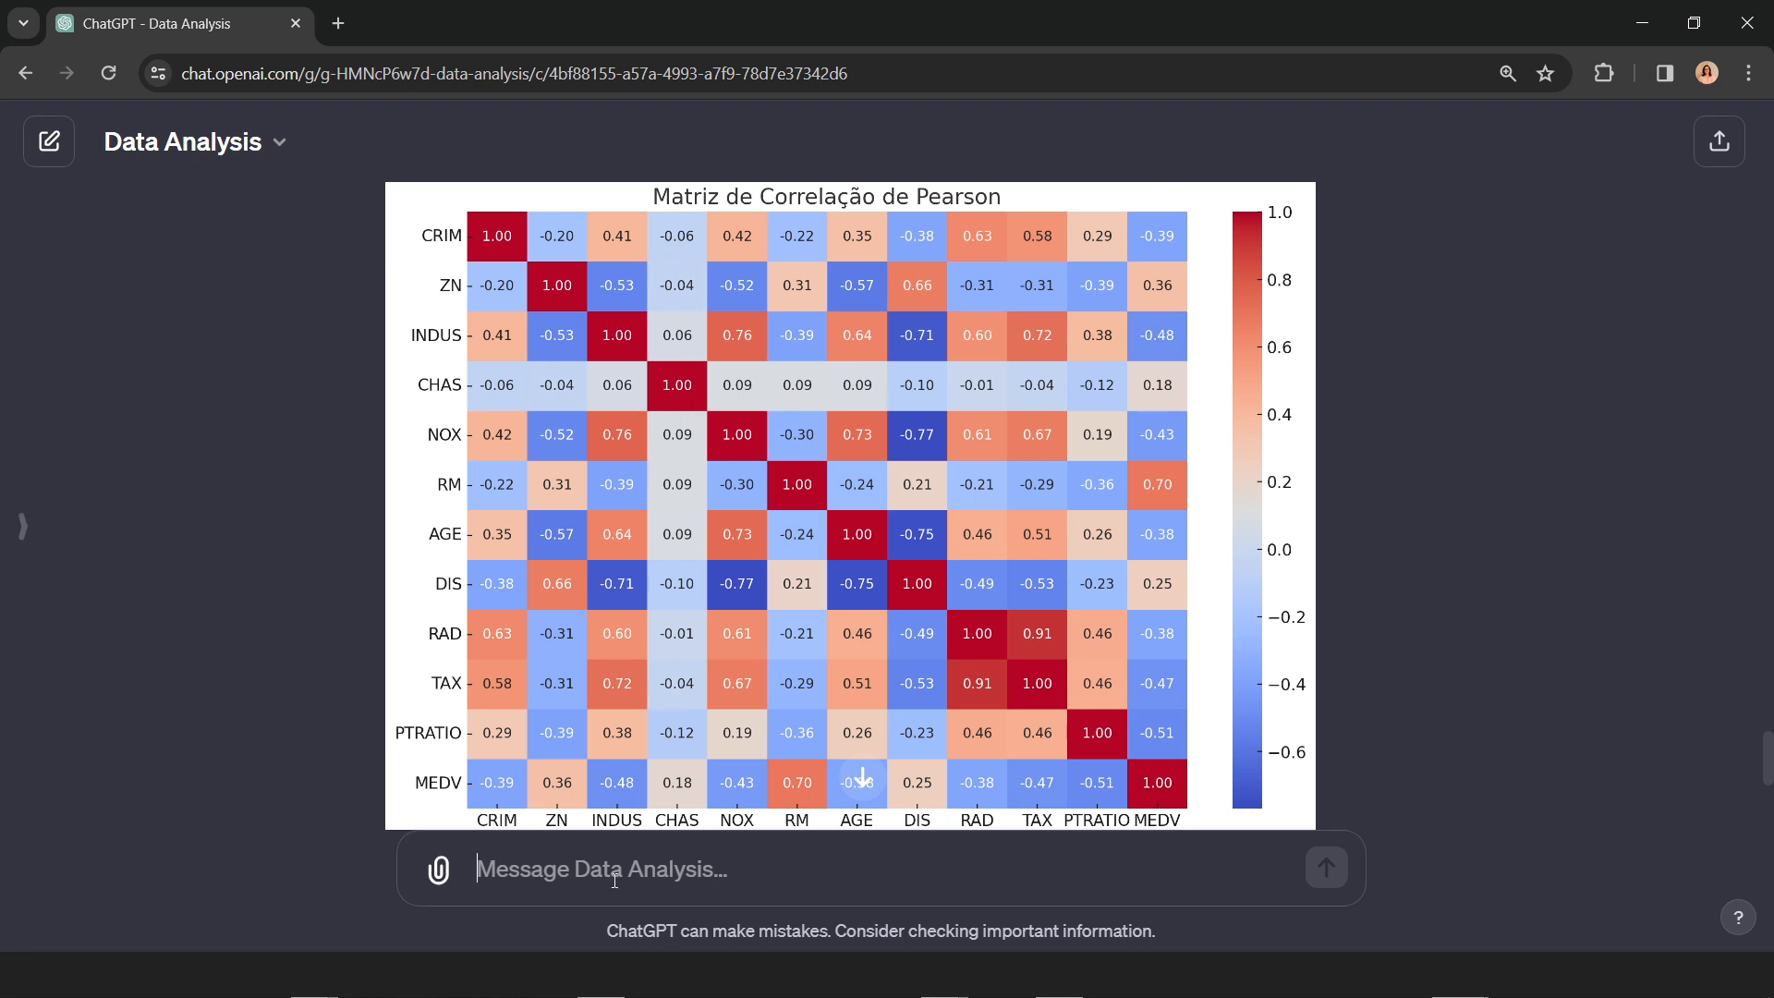
{"action": "type", "text": "remova "}
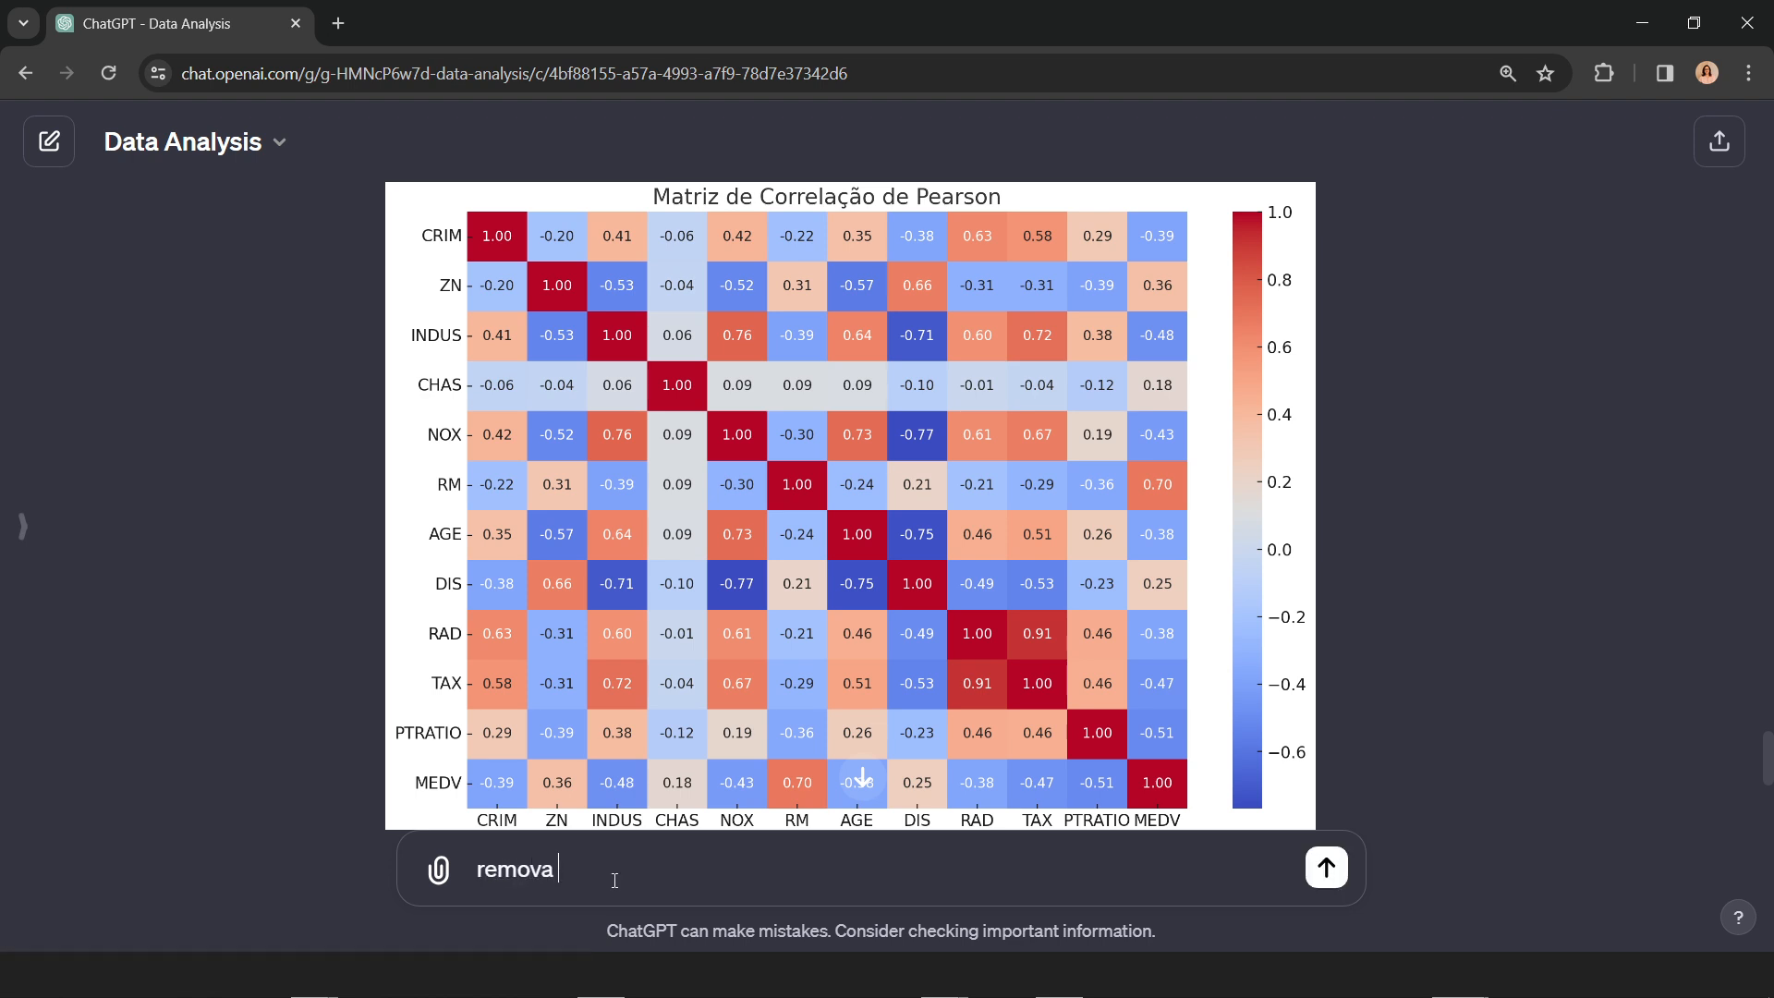
{"action": "type", "text": "a coluna CHAS do dataset"}
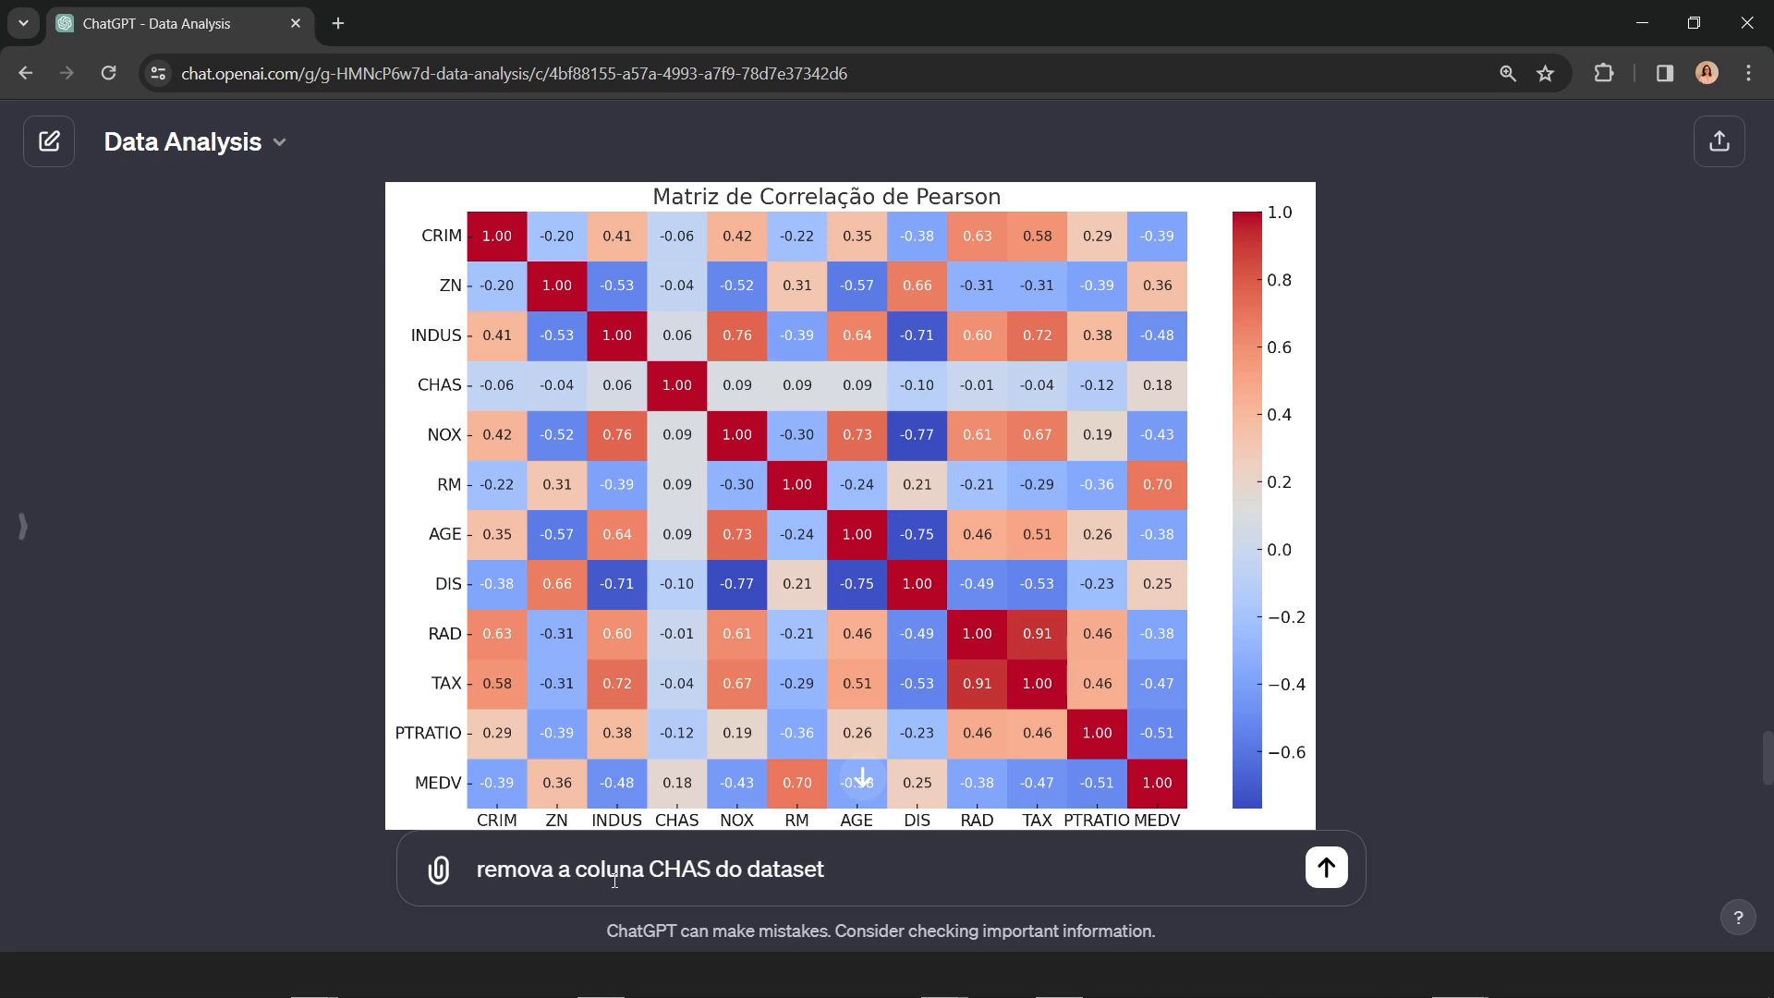
{"action": "key", "text": "Return"}
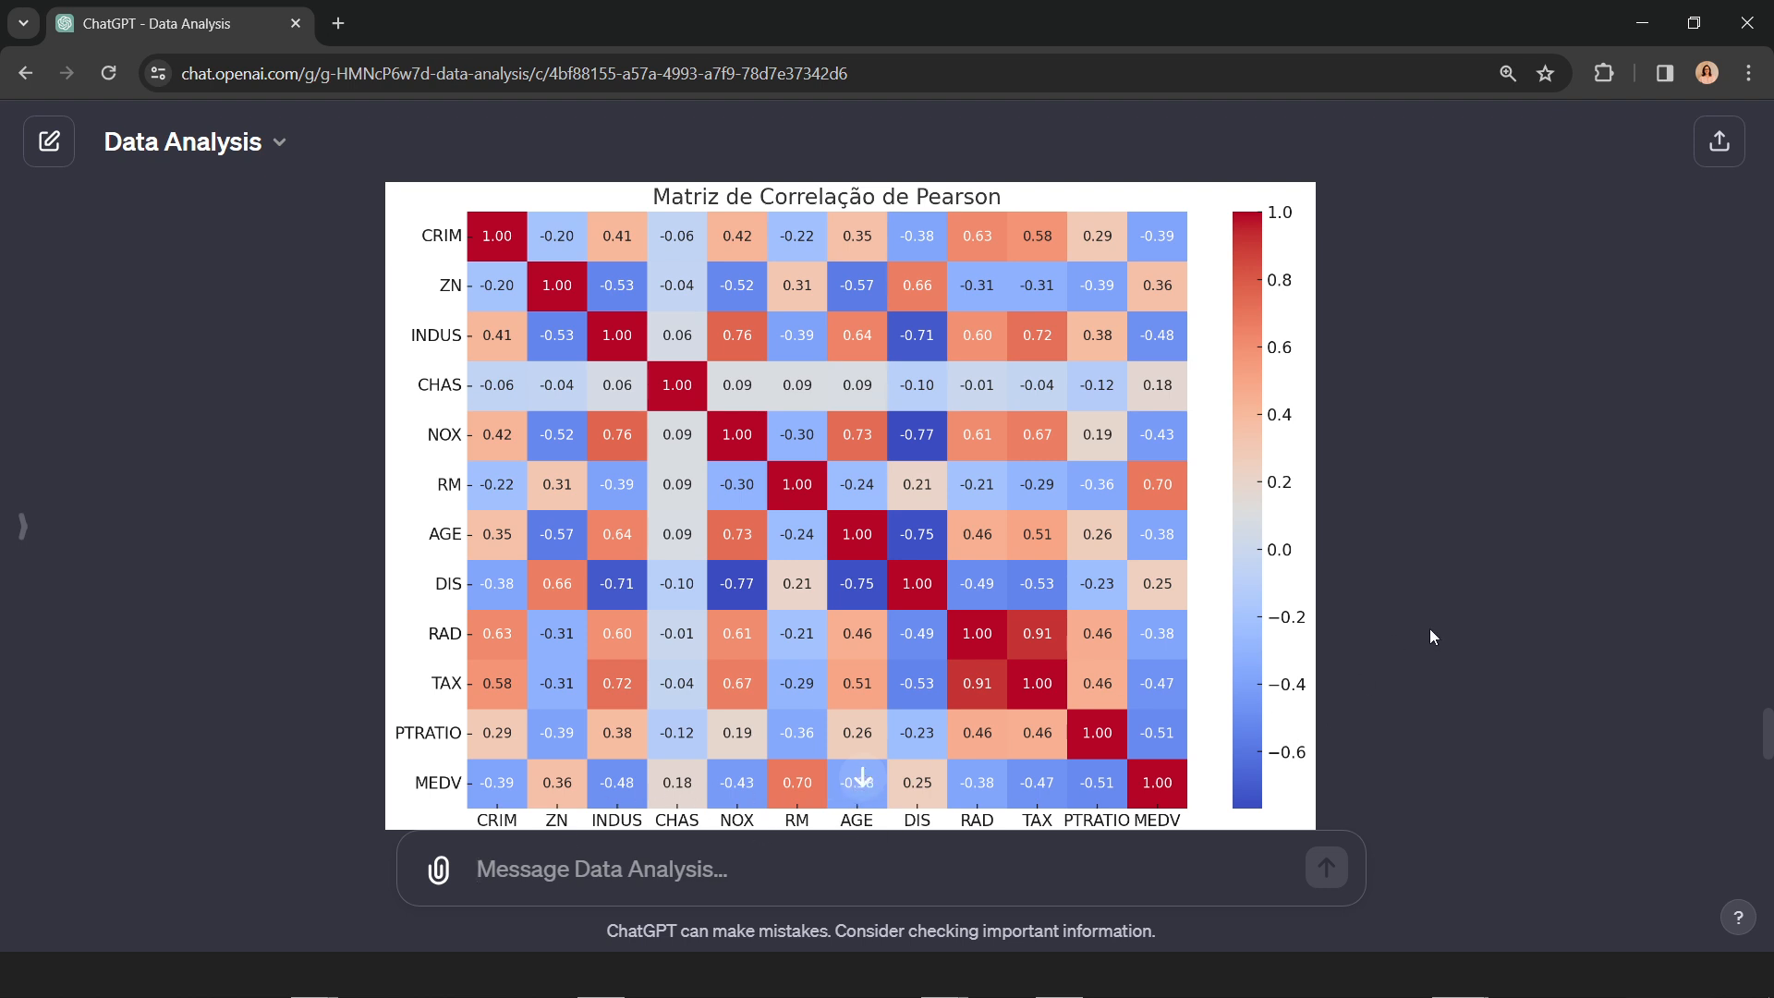
Step: Ask for a missing-value check with the prompt "verifique se existe valores ausentes"
{"action": "scroll", "coordinate": [1464, 626], "scroll_direction": "down", "scroll_amount": 10}
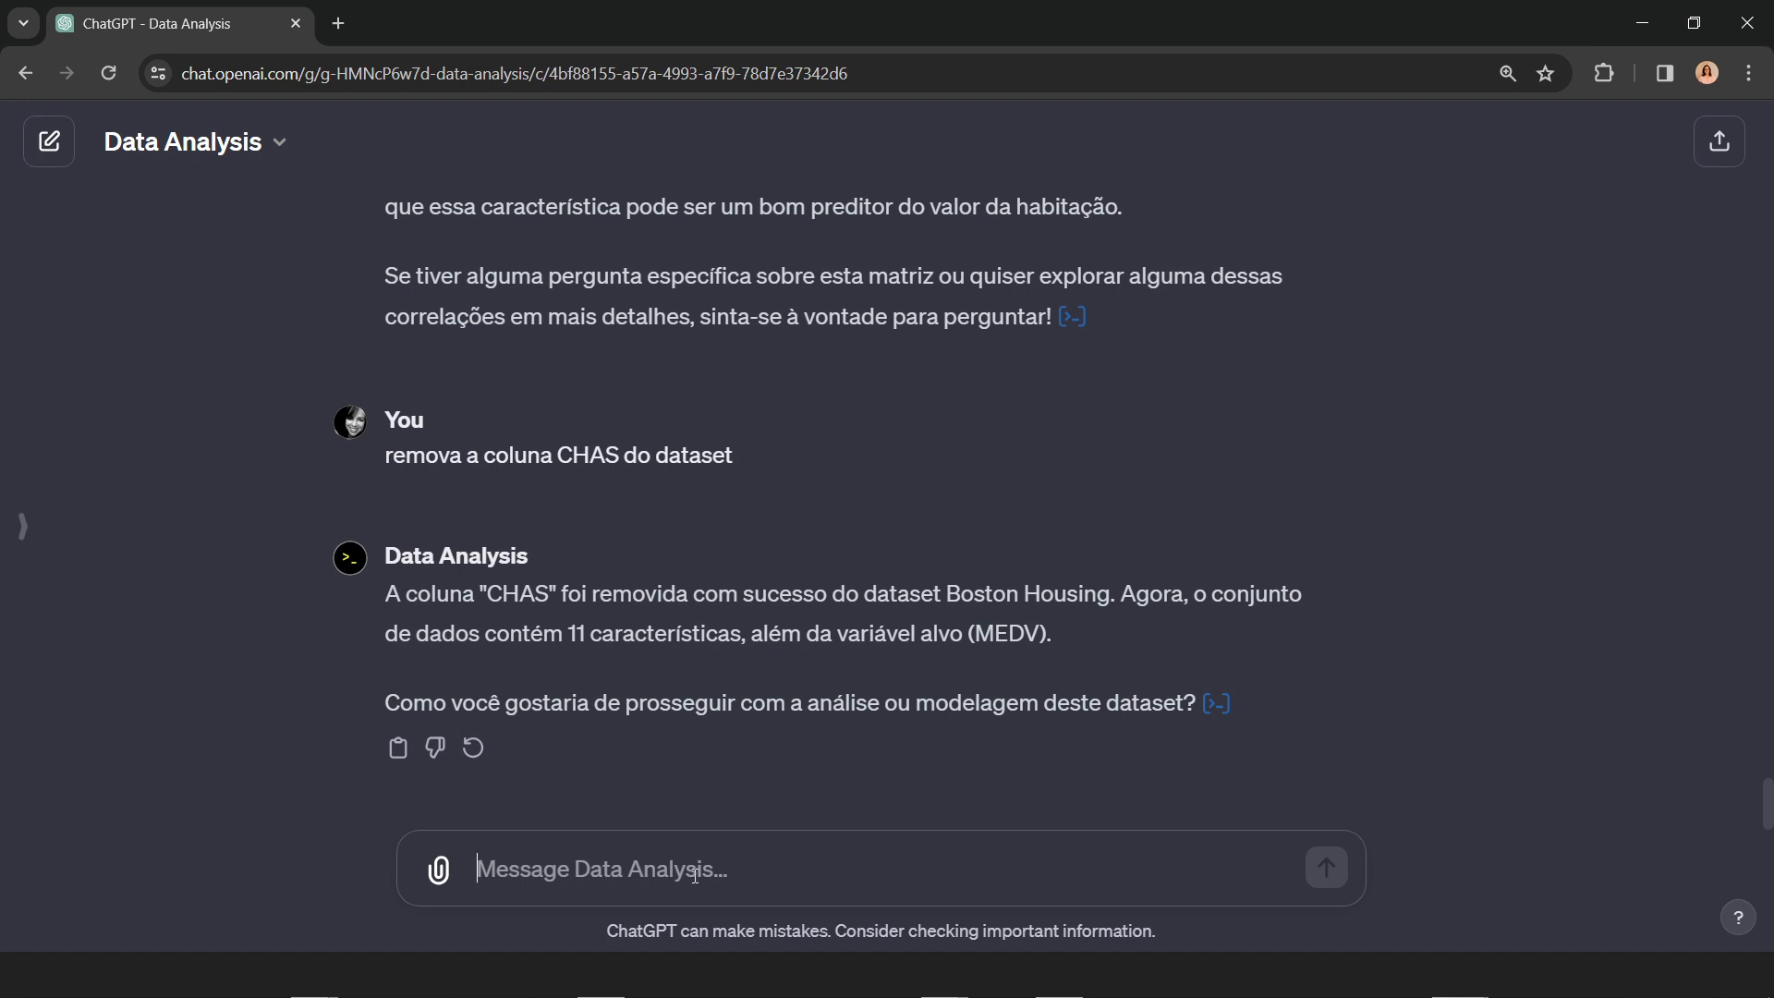
{"action": "type", "text": "veri"}
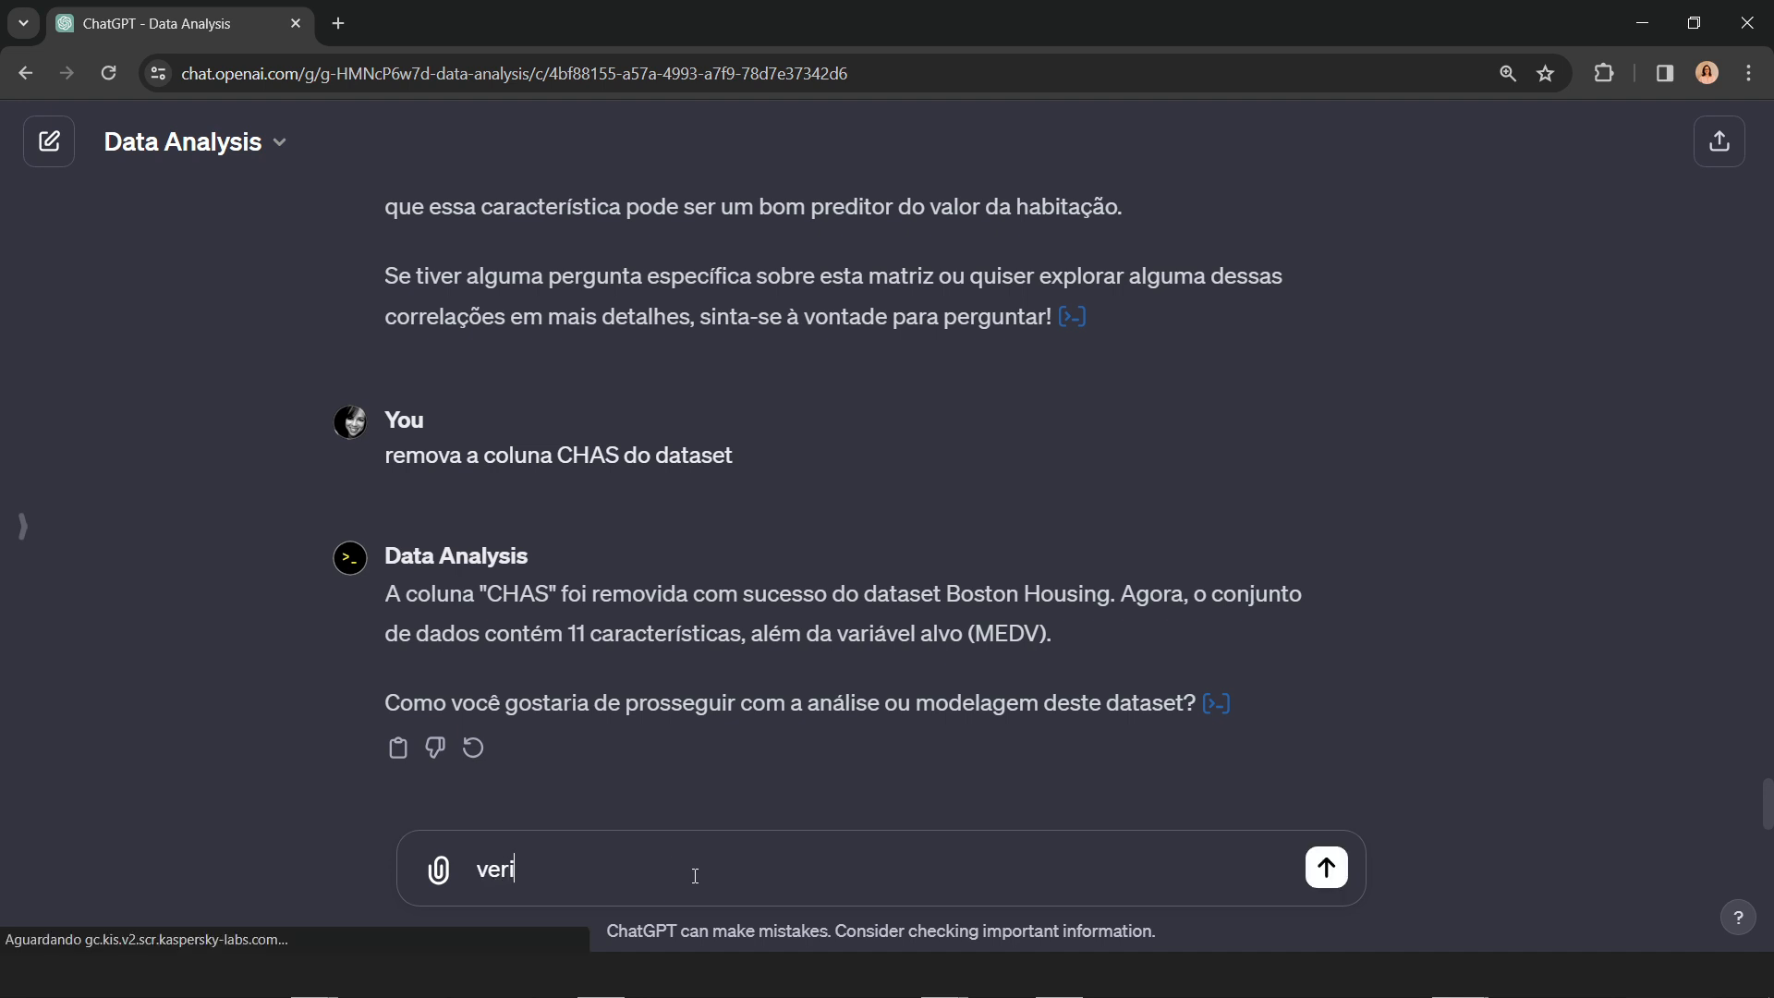
{"action": "type", "text": "fique"}
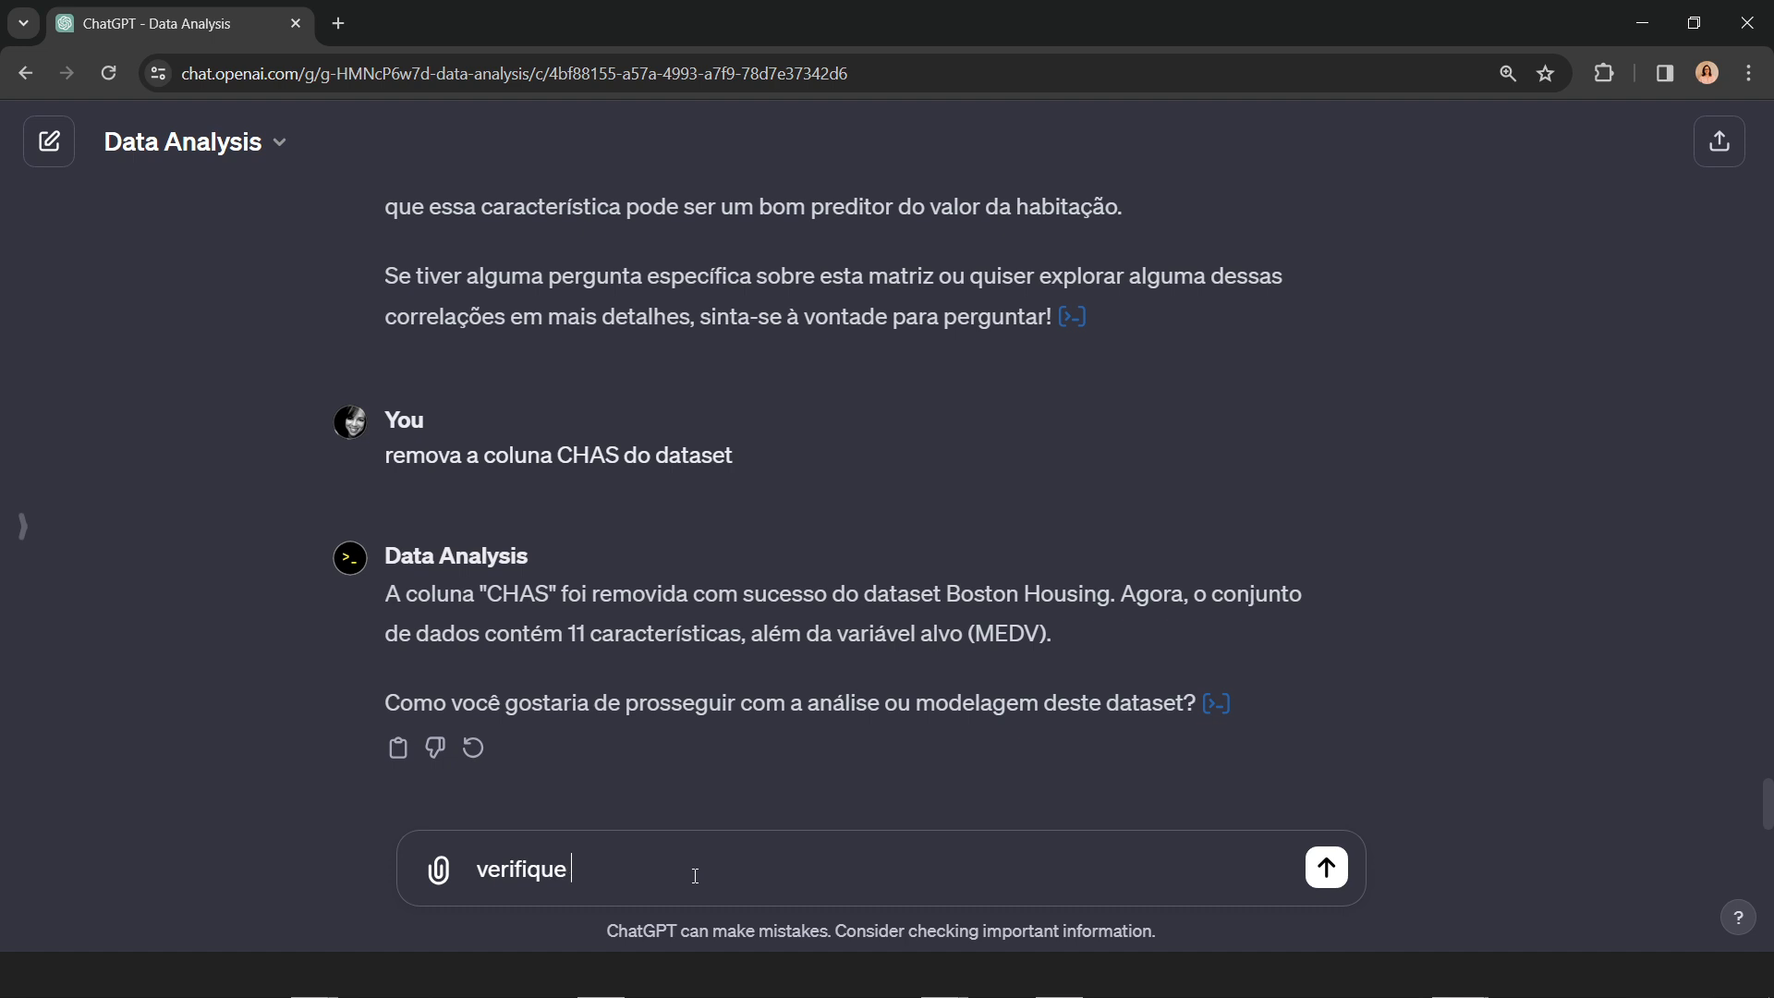
{"action": "type", "text": " se existe valores ausen"}
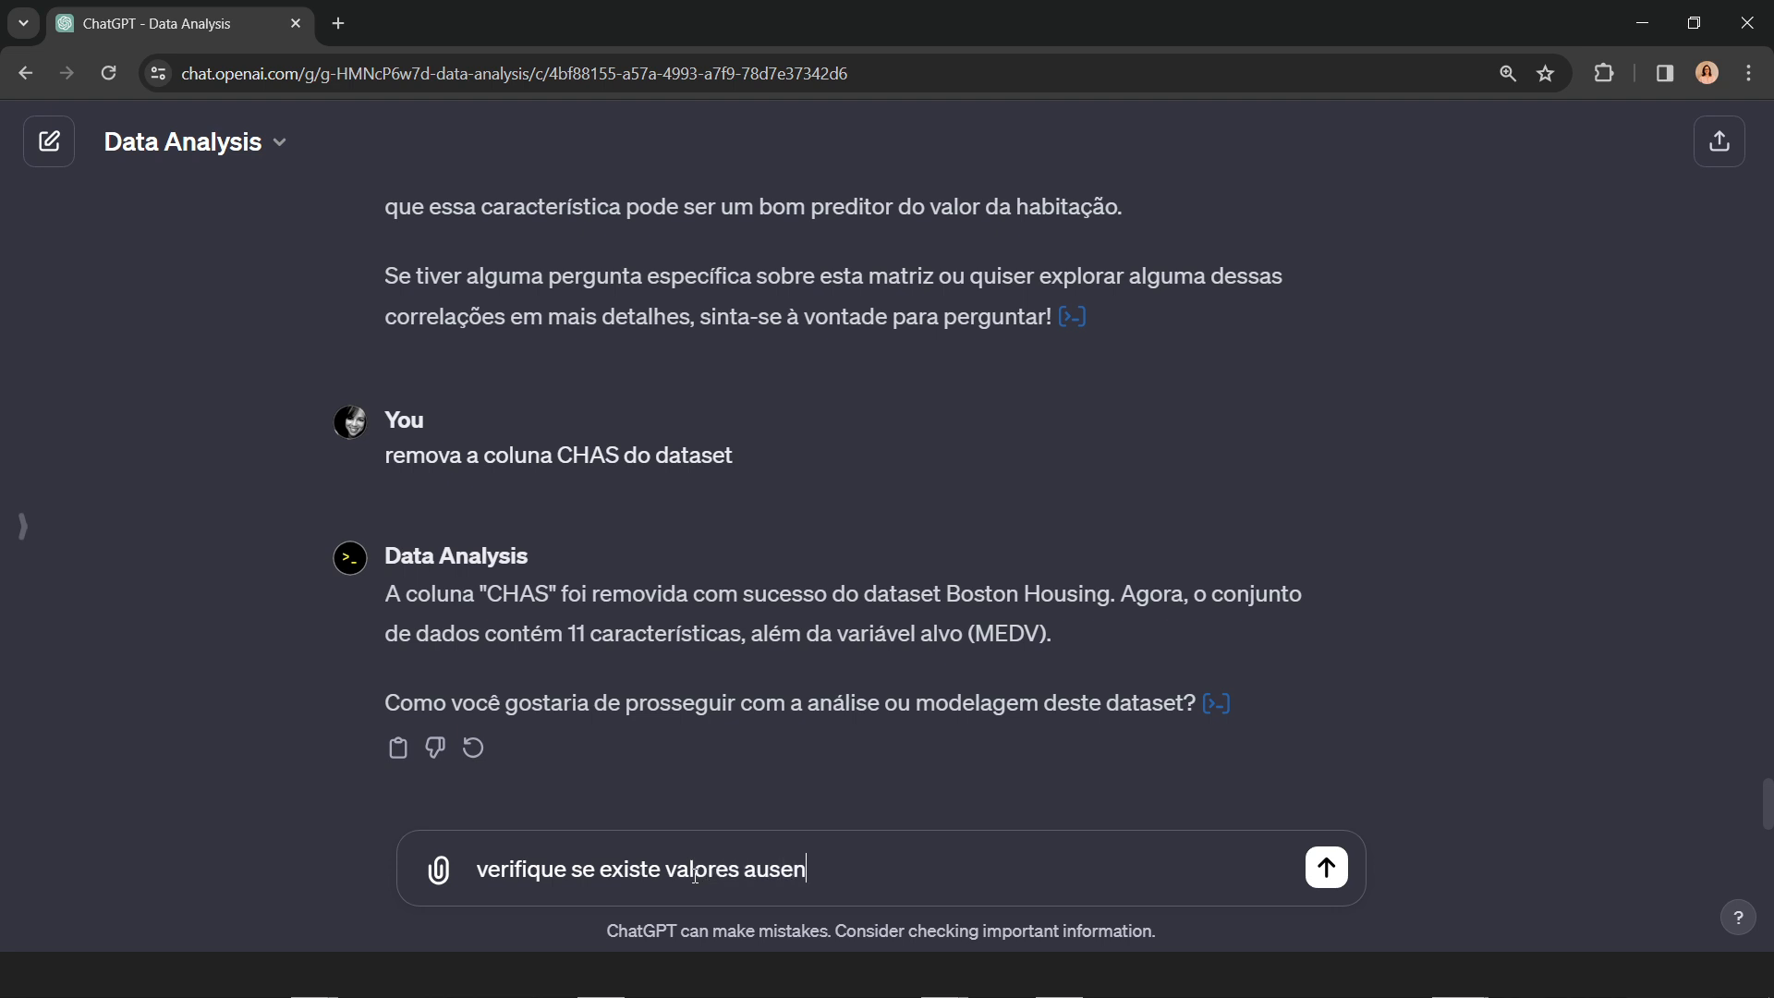
{"action": "type", "text": "tes"}
{"action": "key", "text": "Return"}
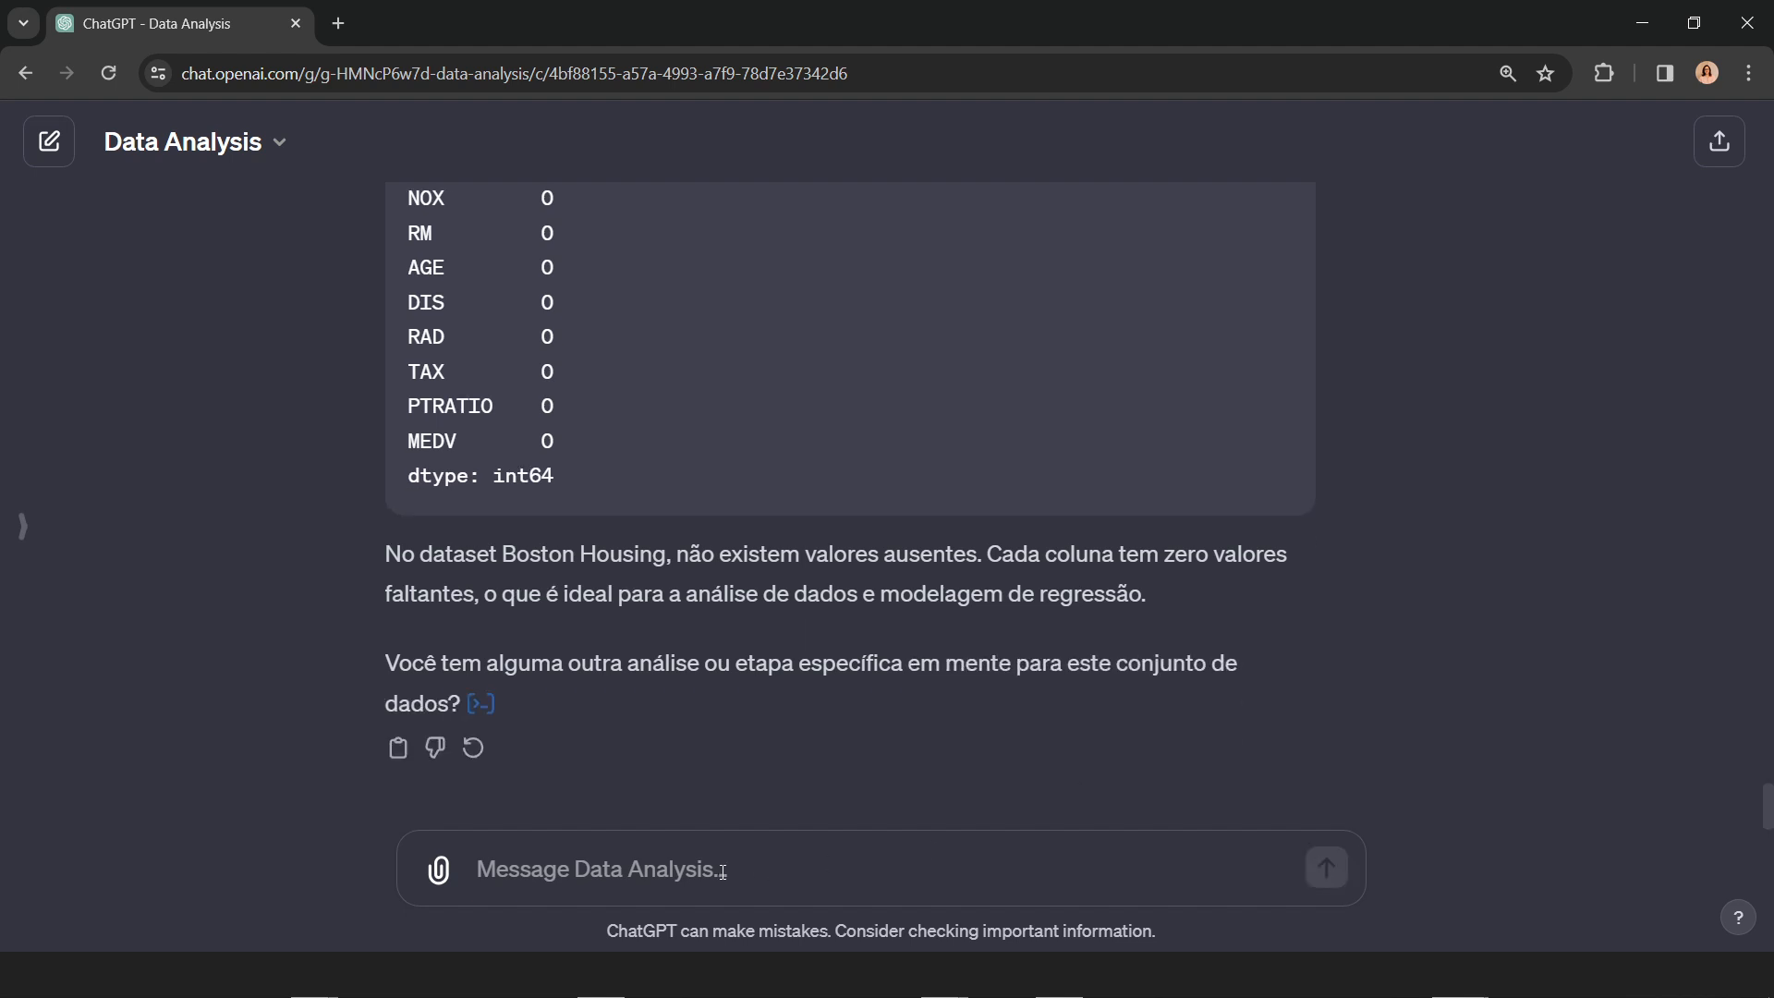
Step: Try to request an outlier check with the prompt "verifique outliers"
{"action": "type", "text": "verif"}
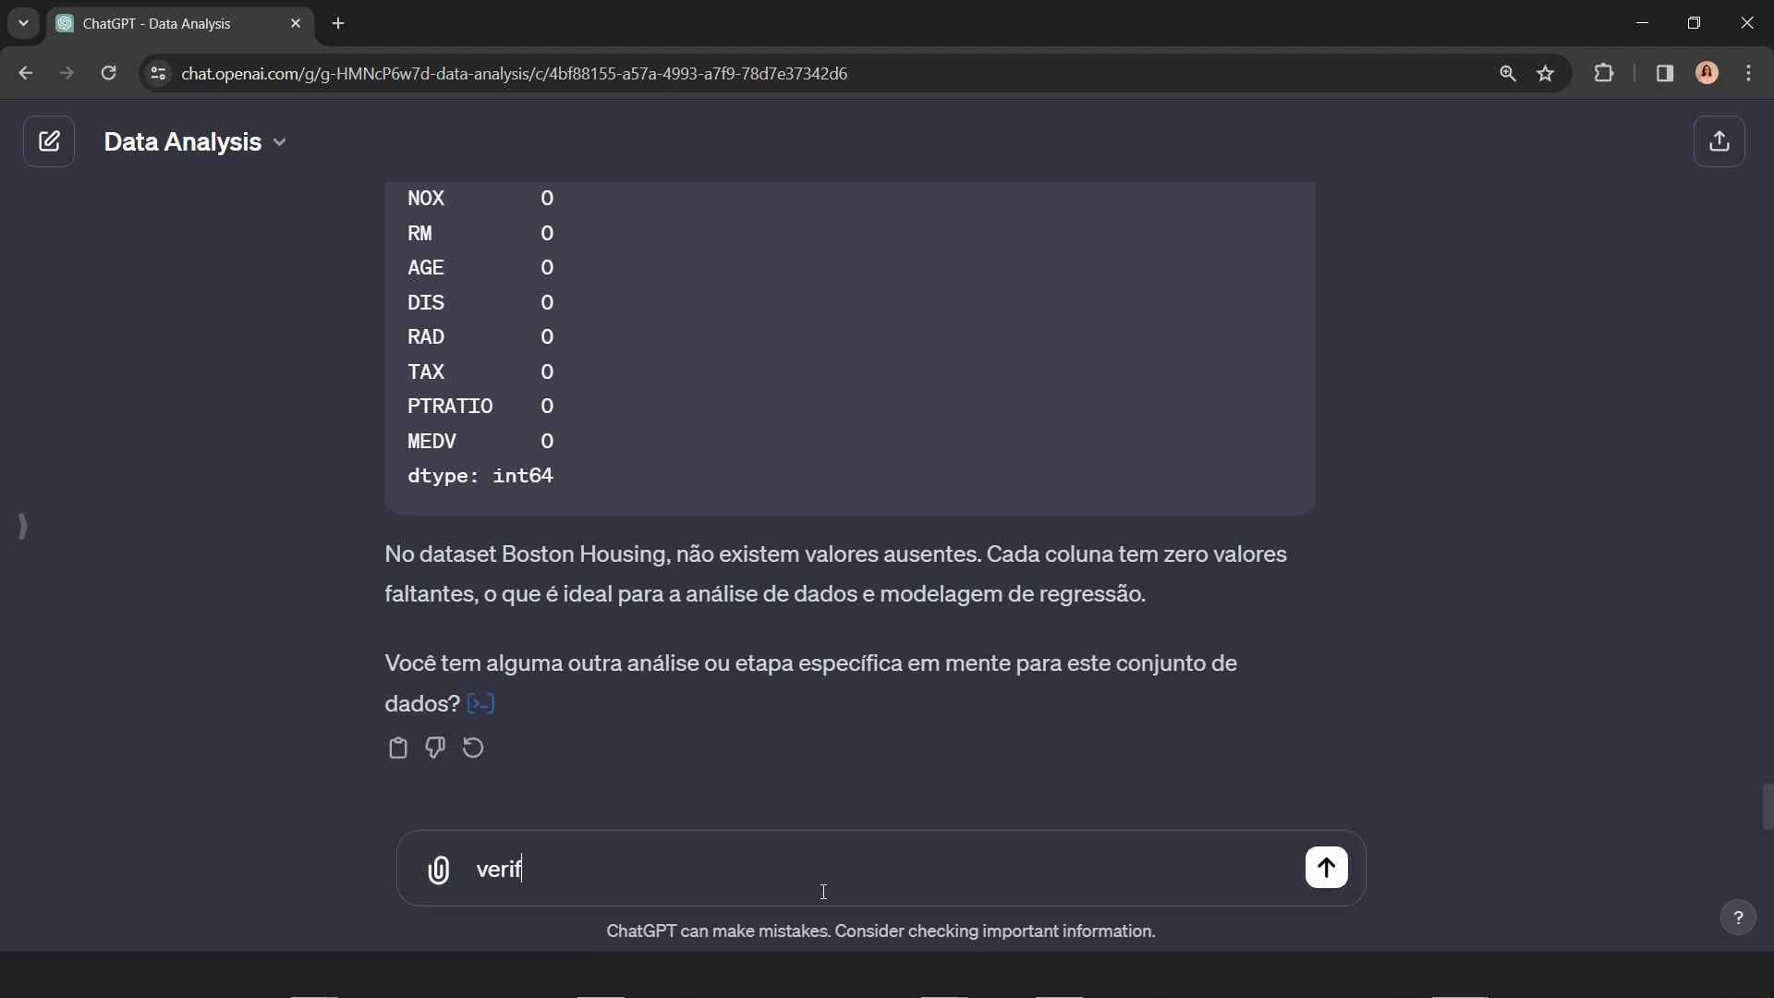
{"action": "type", "text": "ique outliers"}
{"action": "key", "text": "Return"}
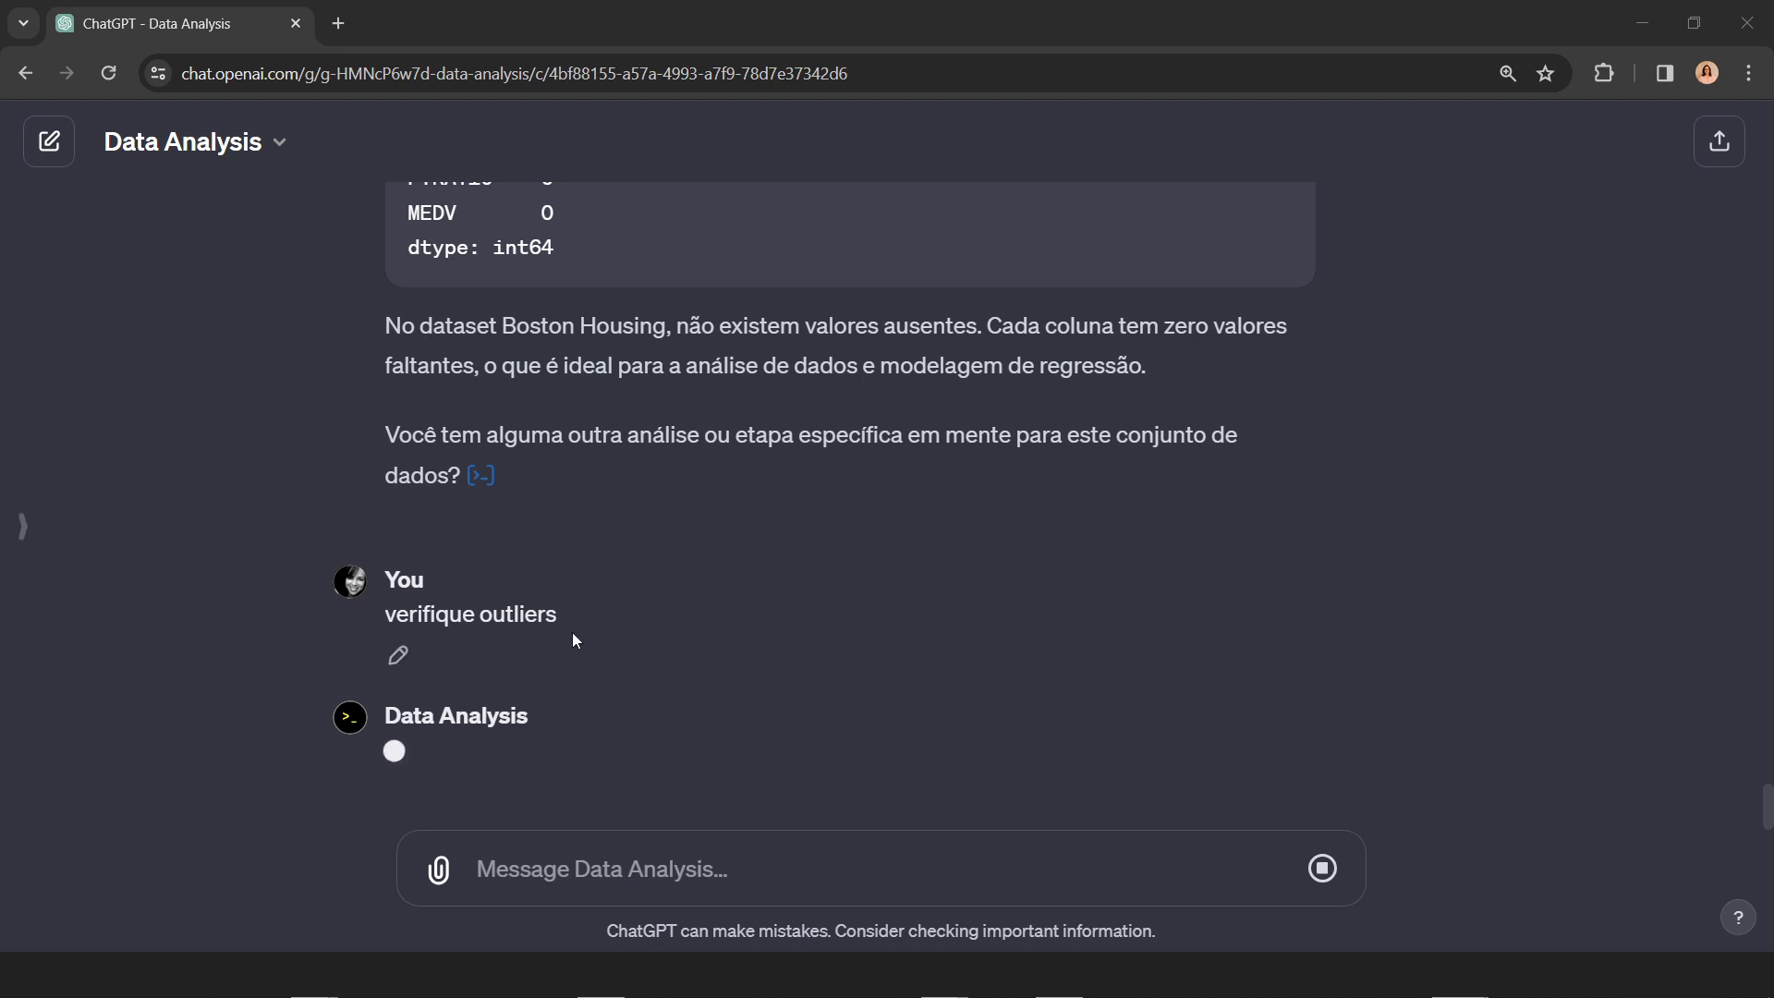
Step: Copy the stalled outlier prompt, reload the chat and resend the request as "verifique outliers no dataframe"
{"action": "left_click_drag", "start_coordinate": [560, 615], "coordinate": [364, 619]}
{"action": "key", "text": "ctrl+c"}
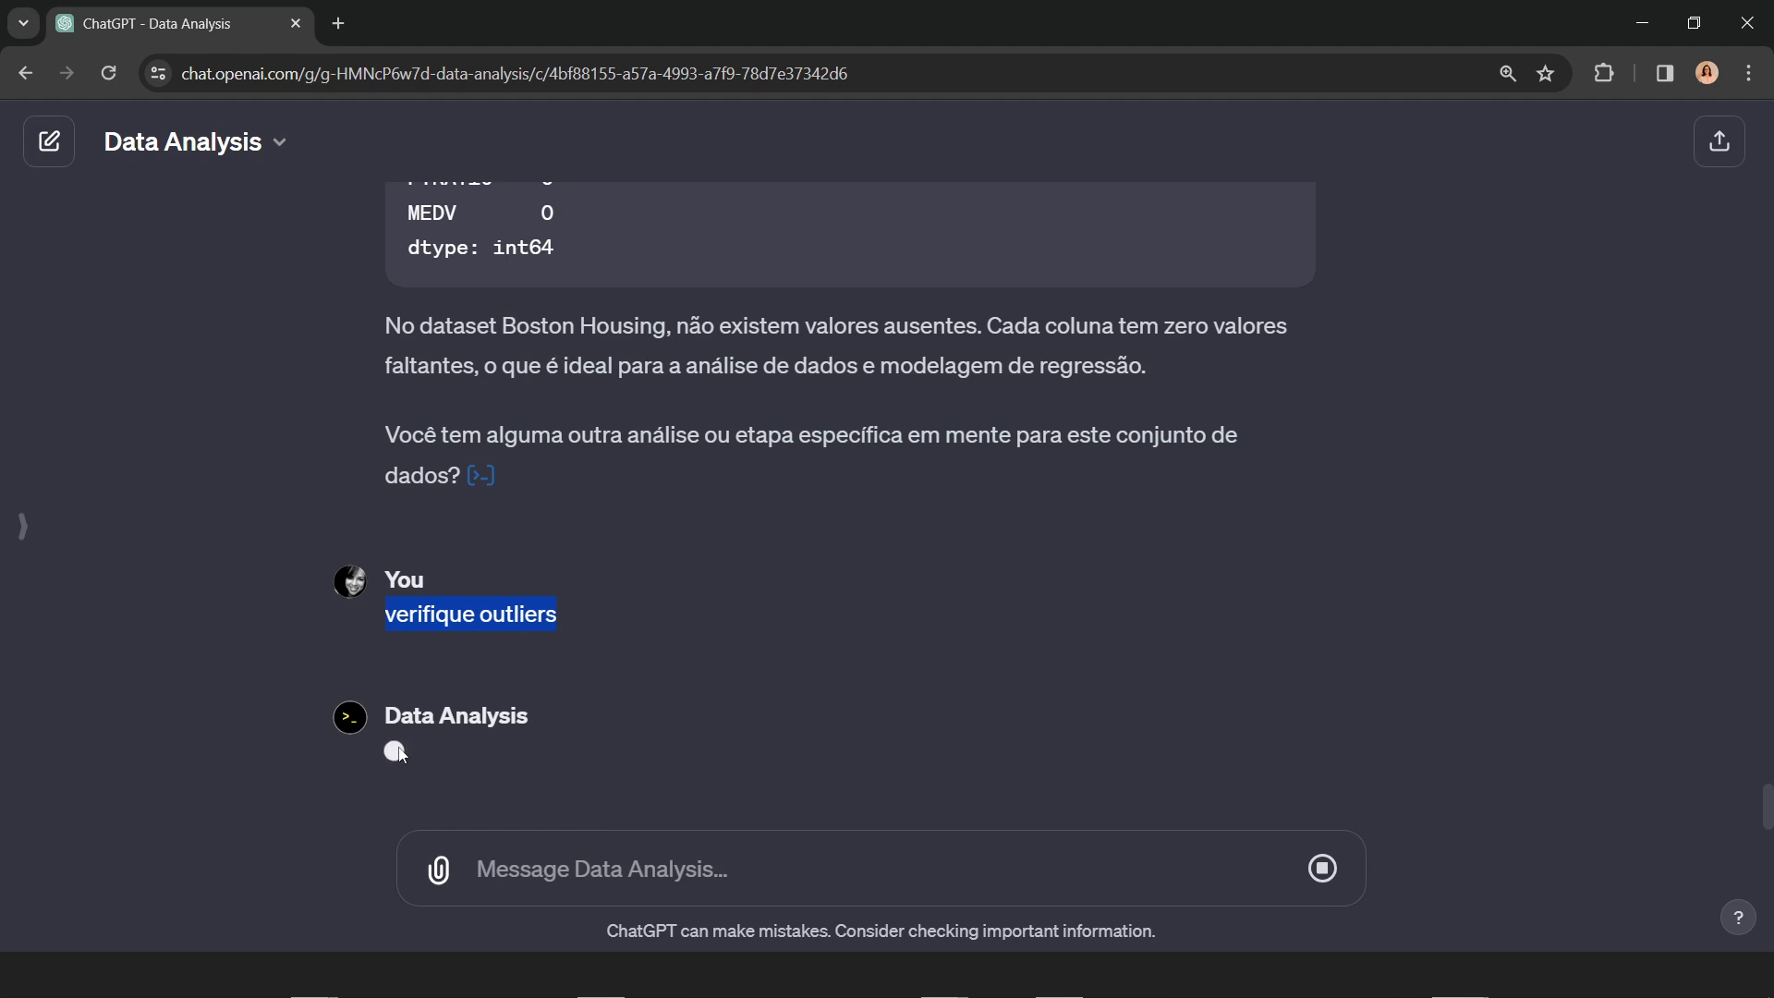
{"action": "left_click", "coordinate": [109, 75]}
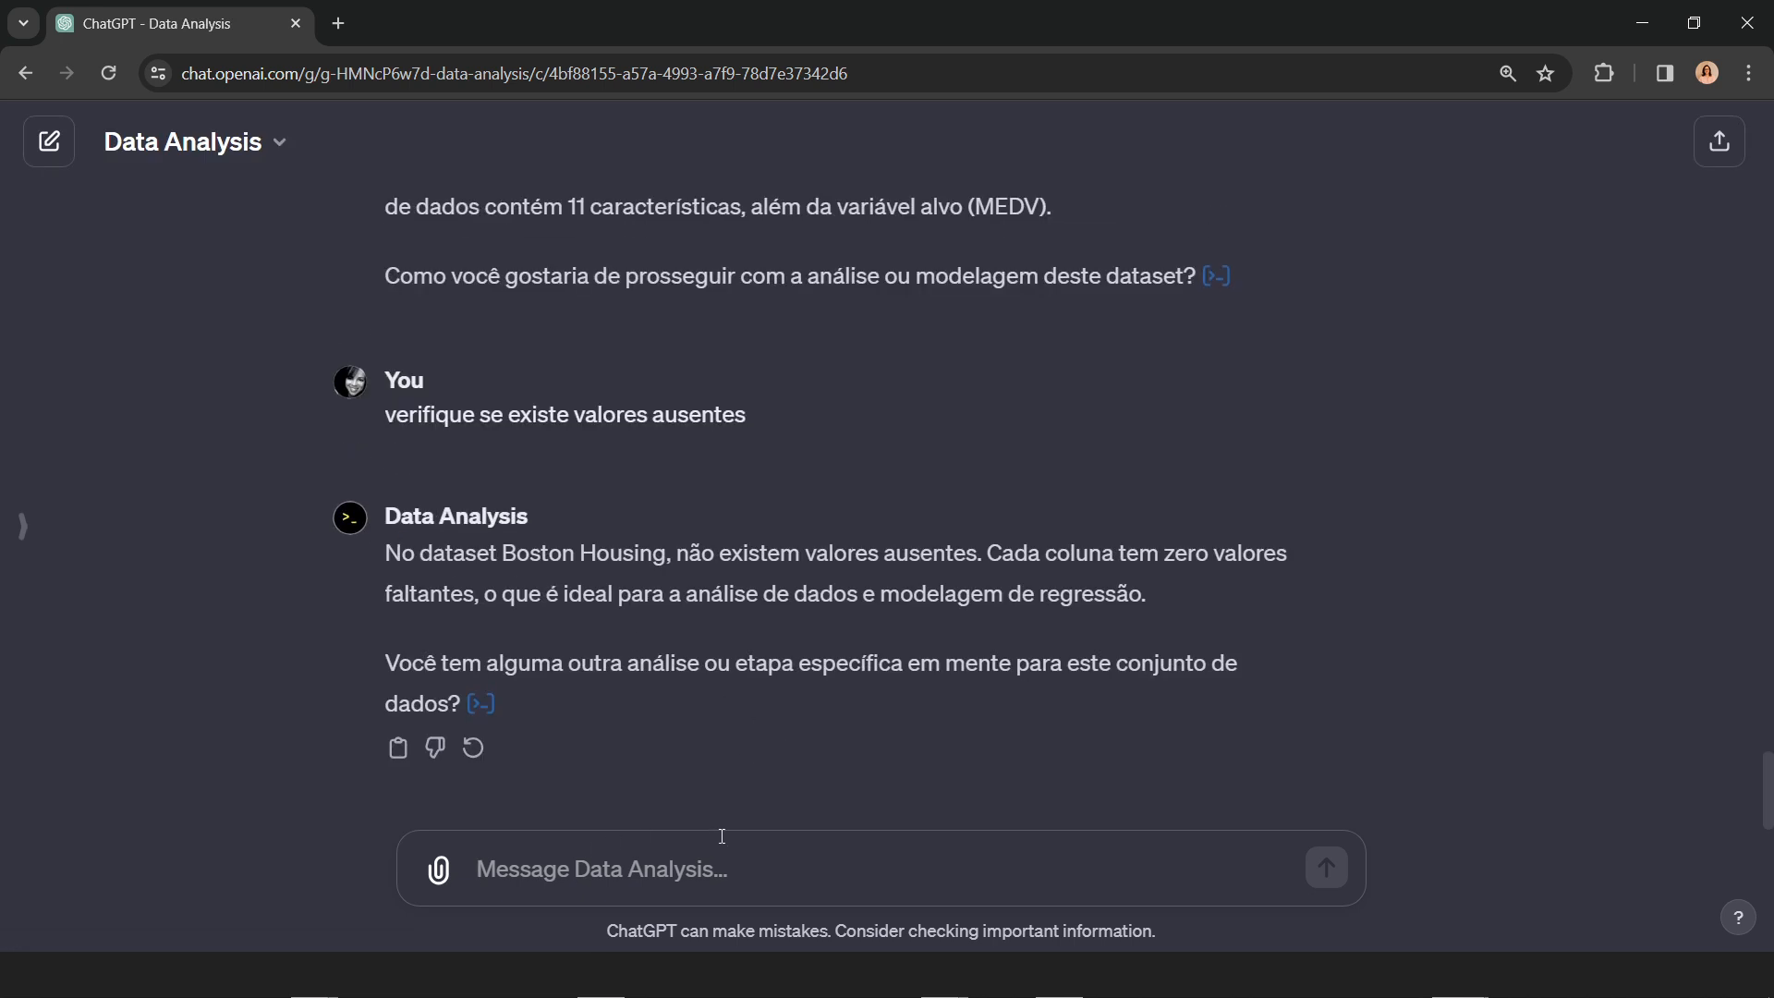
{"action": "left_click", "coordinate": [593, 860]}
{"action": "key", "text": "ctrl+v"}
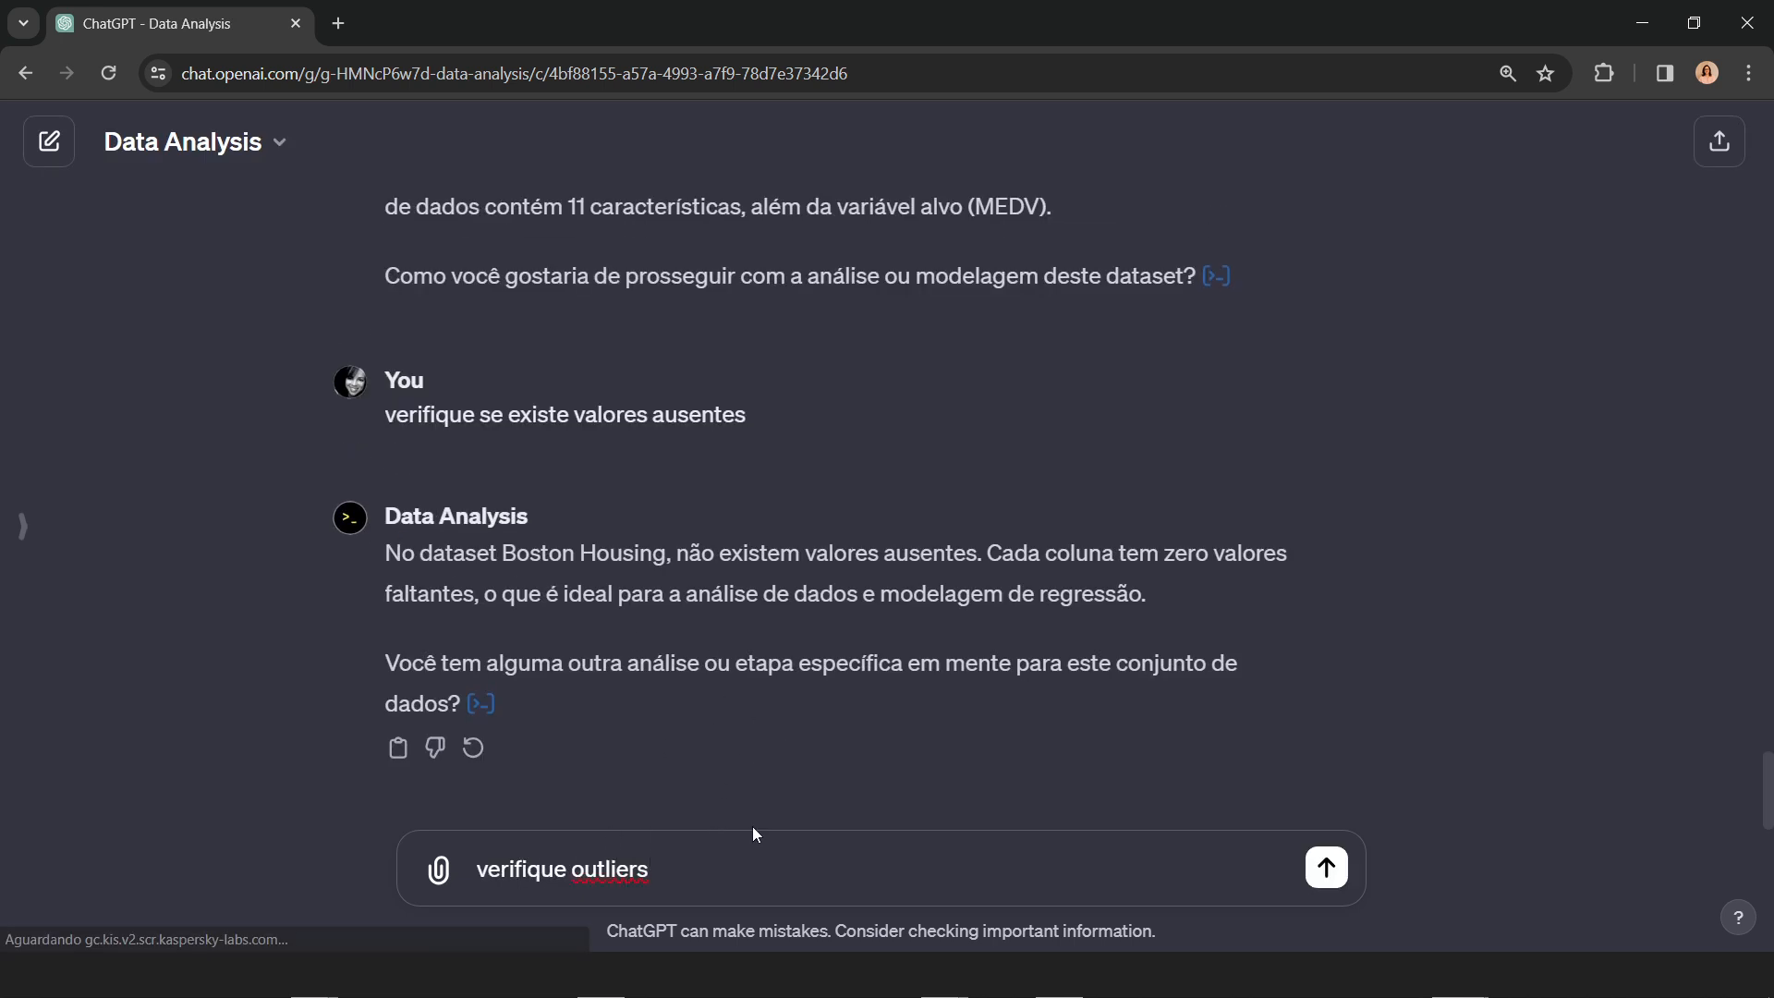
{"action": "type", "text": "na base"}
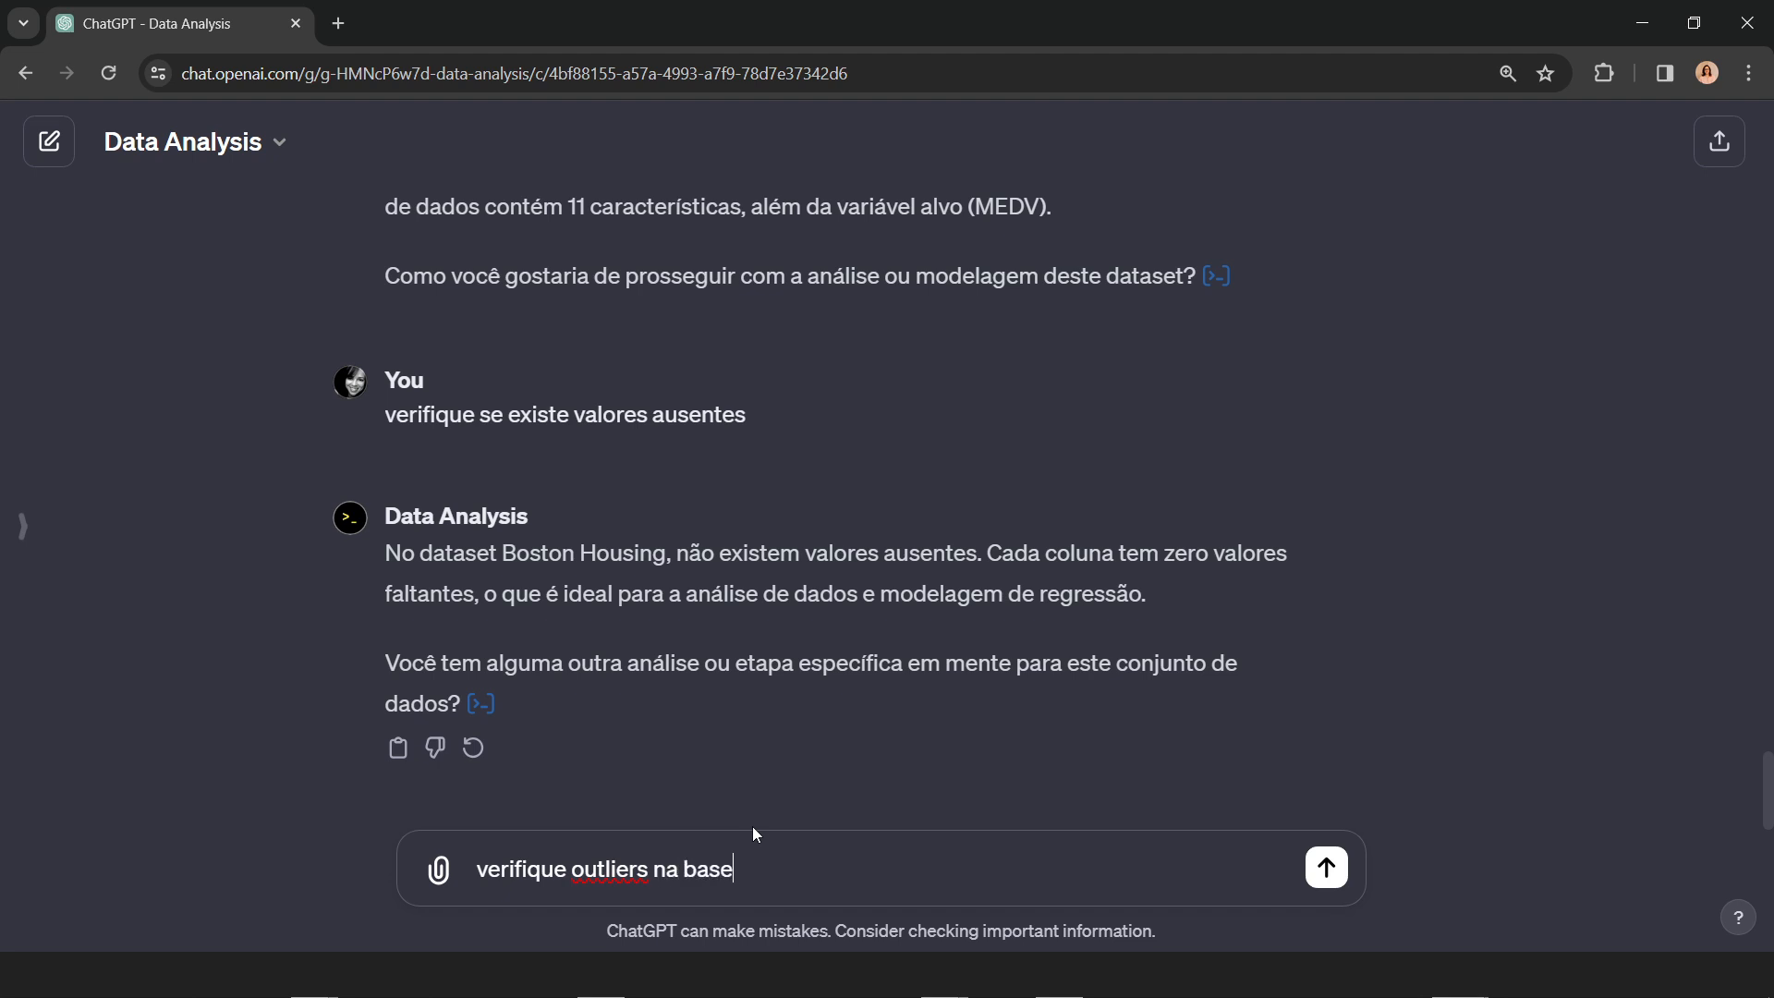
{"action": "type", "text": " de da"}
{"action": "key", "text": "BackSpace"}
{"action": "key", "text": "BackSpace"}
{"action": "key", "text": "BackSpace"}
{"action": "key", "text": "BackSpace"}
{"action": "key", "text": "BackSpace"}
{"action": "key", "text": "BackSpace"}
{"action": "type", "text": "o da"}
{"action": "left_click", "coordinate": [1326, 868]}
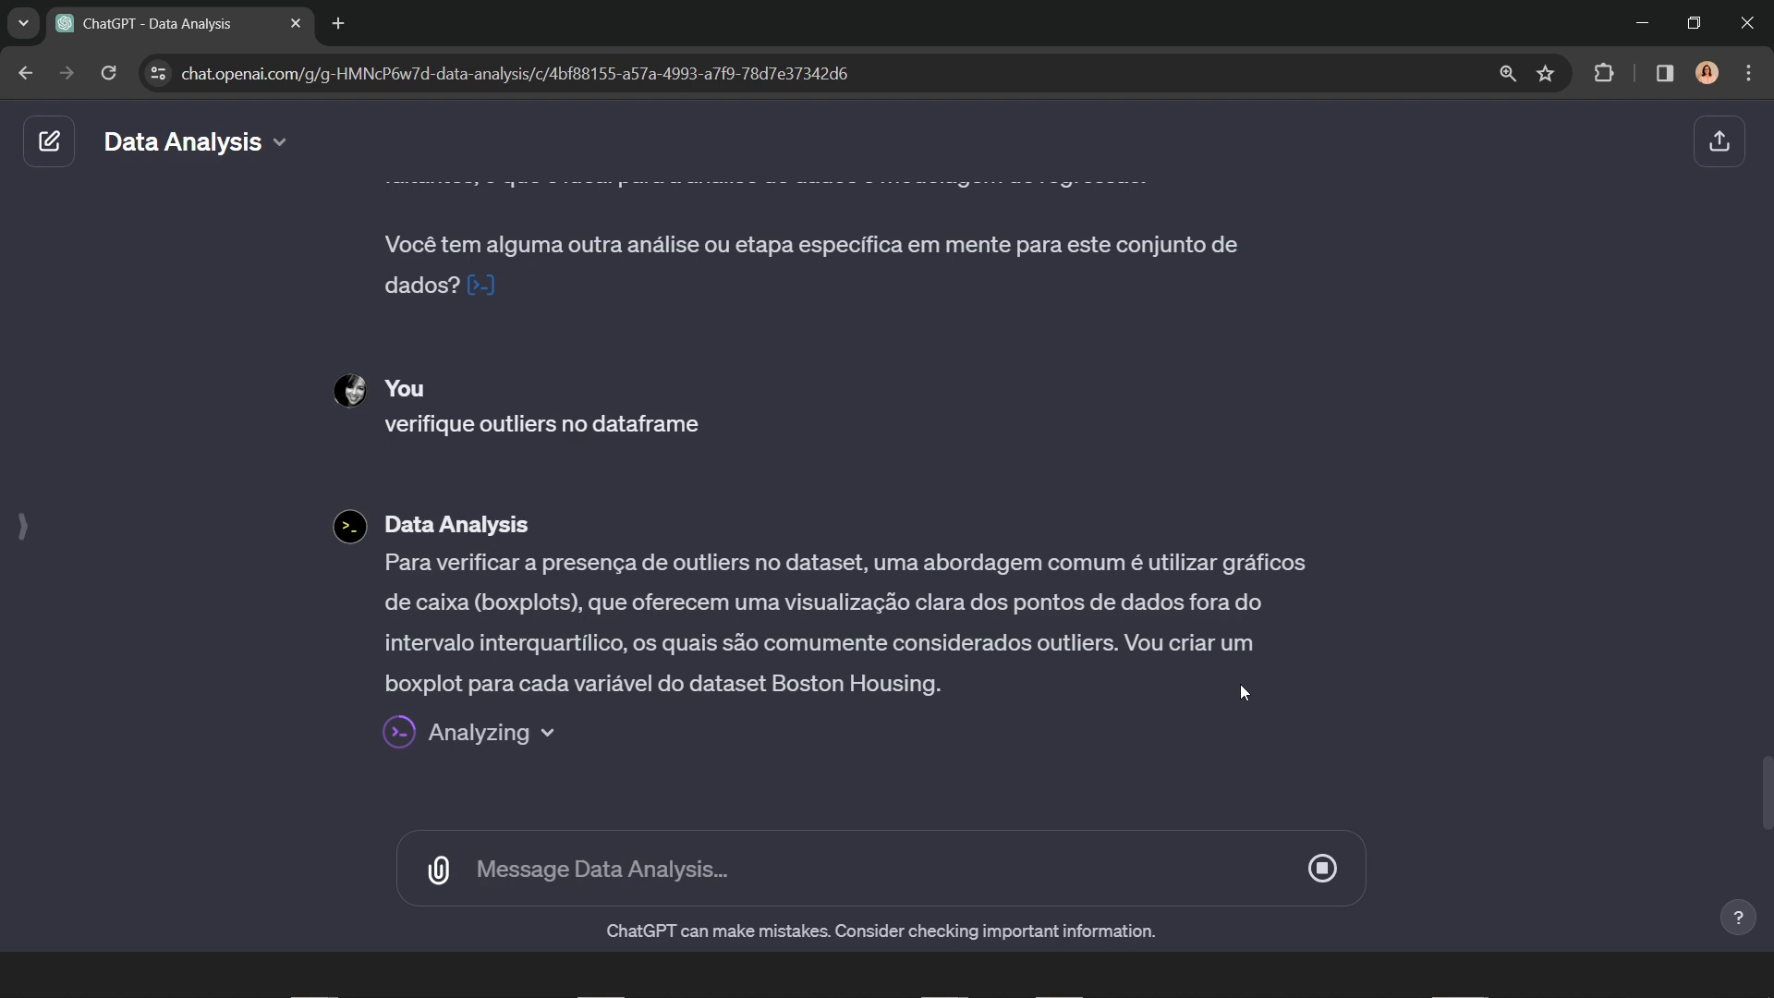
Step: Expand the outlier analysis and examine its boxplot code and the boxplots of every variable from CRIM to MEDV
{"action": "left_click", "coordinate": [549, 737]}
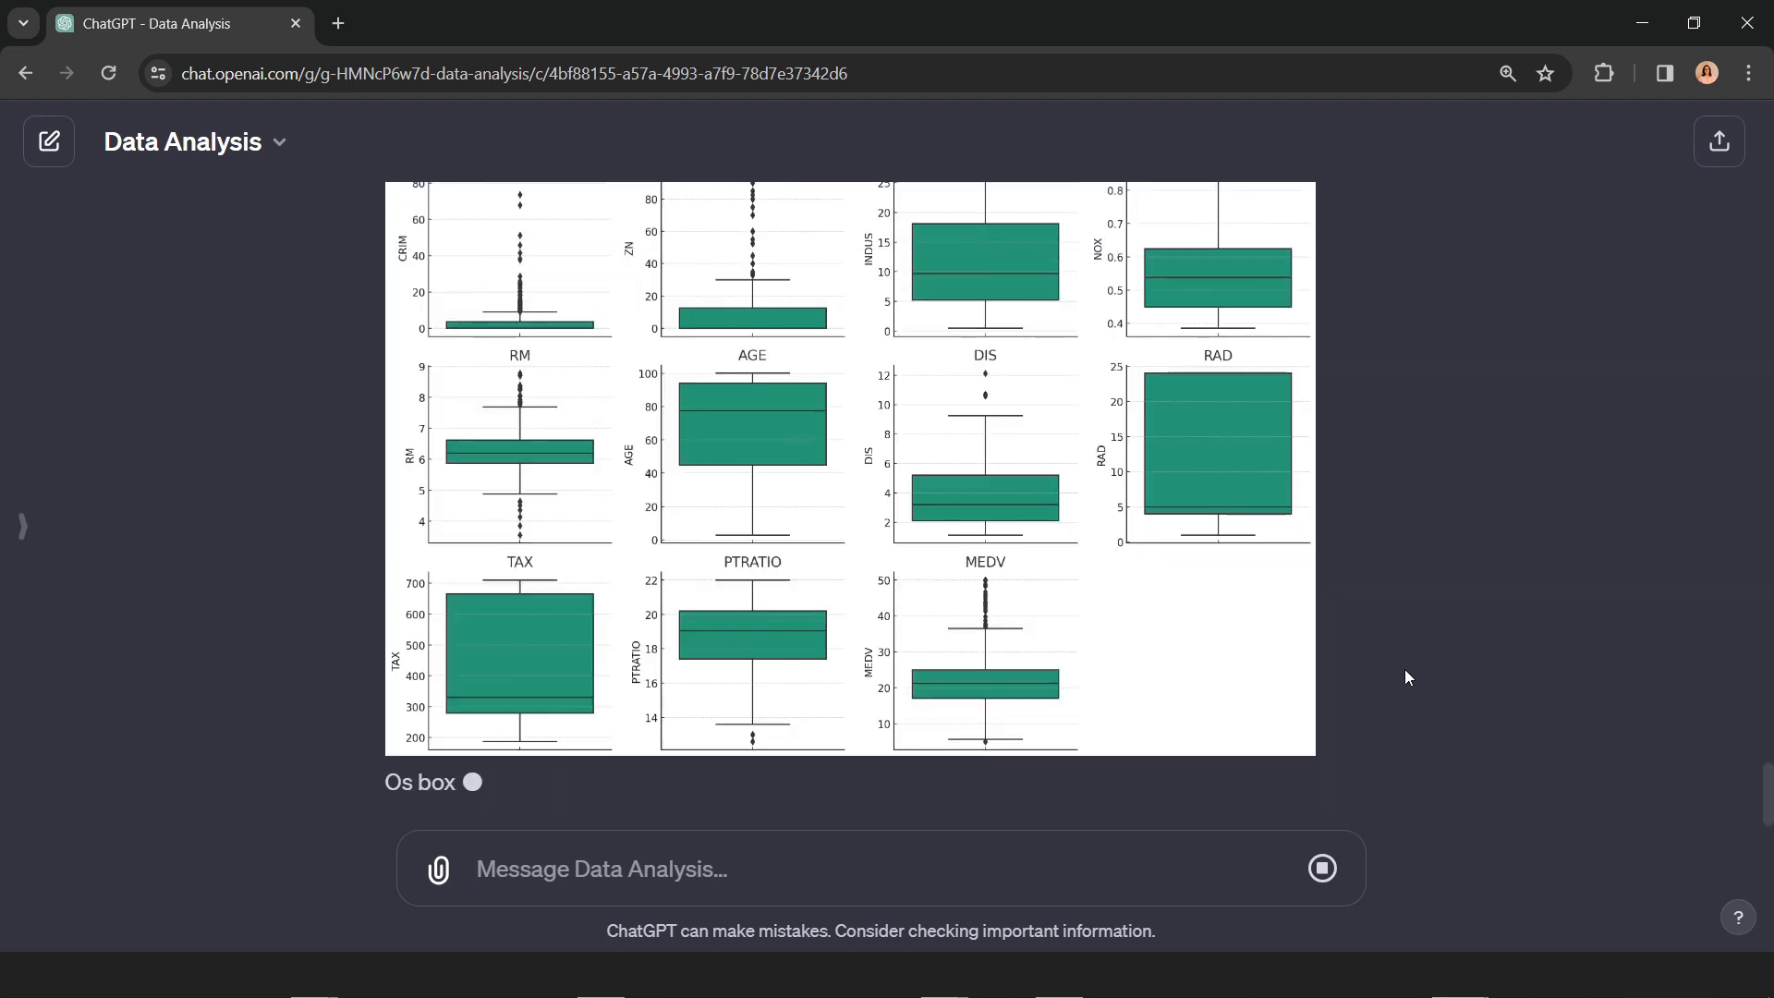
{"action": "scroll", "coordinate": [1428, 606], "scroll_direction": "up", "scroll_amount": 3}
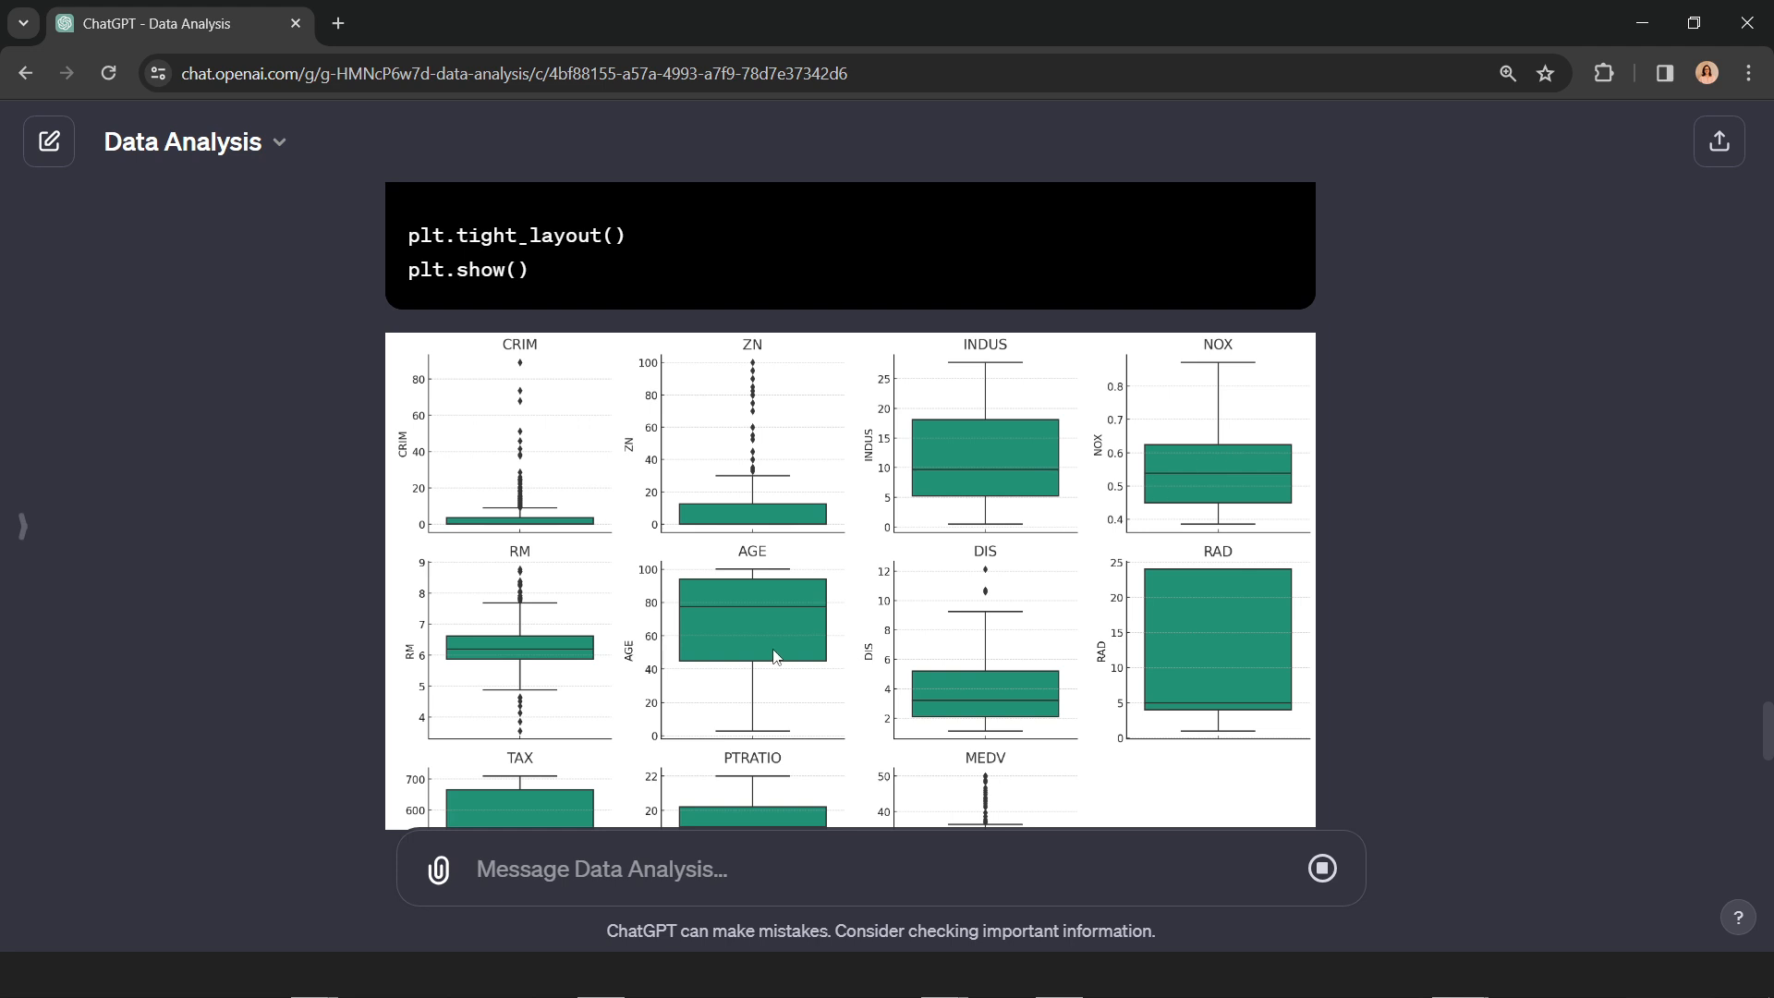
{"action": "scroll", "coordinate": [1218, 629], "scroll_direction": "down", "scroll_amount": 1}
{"action": "scroll", "coordinate": [1218, 629], "scroll_direction": "down", "scroll_amount": 2}
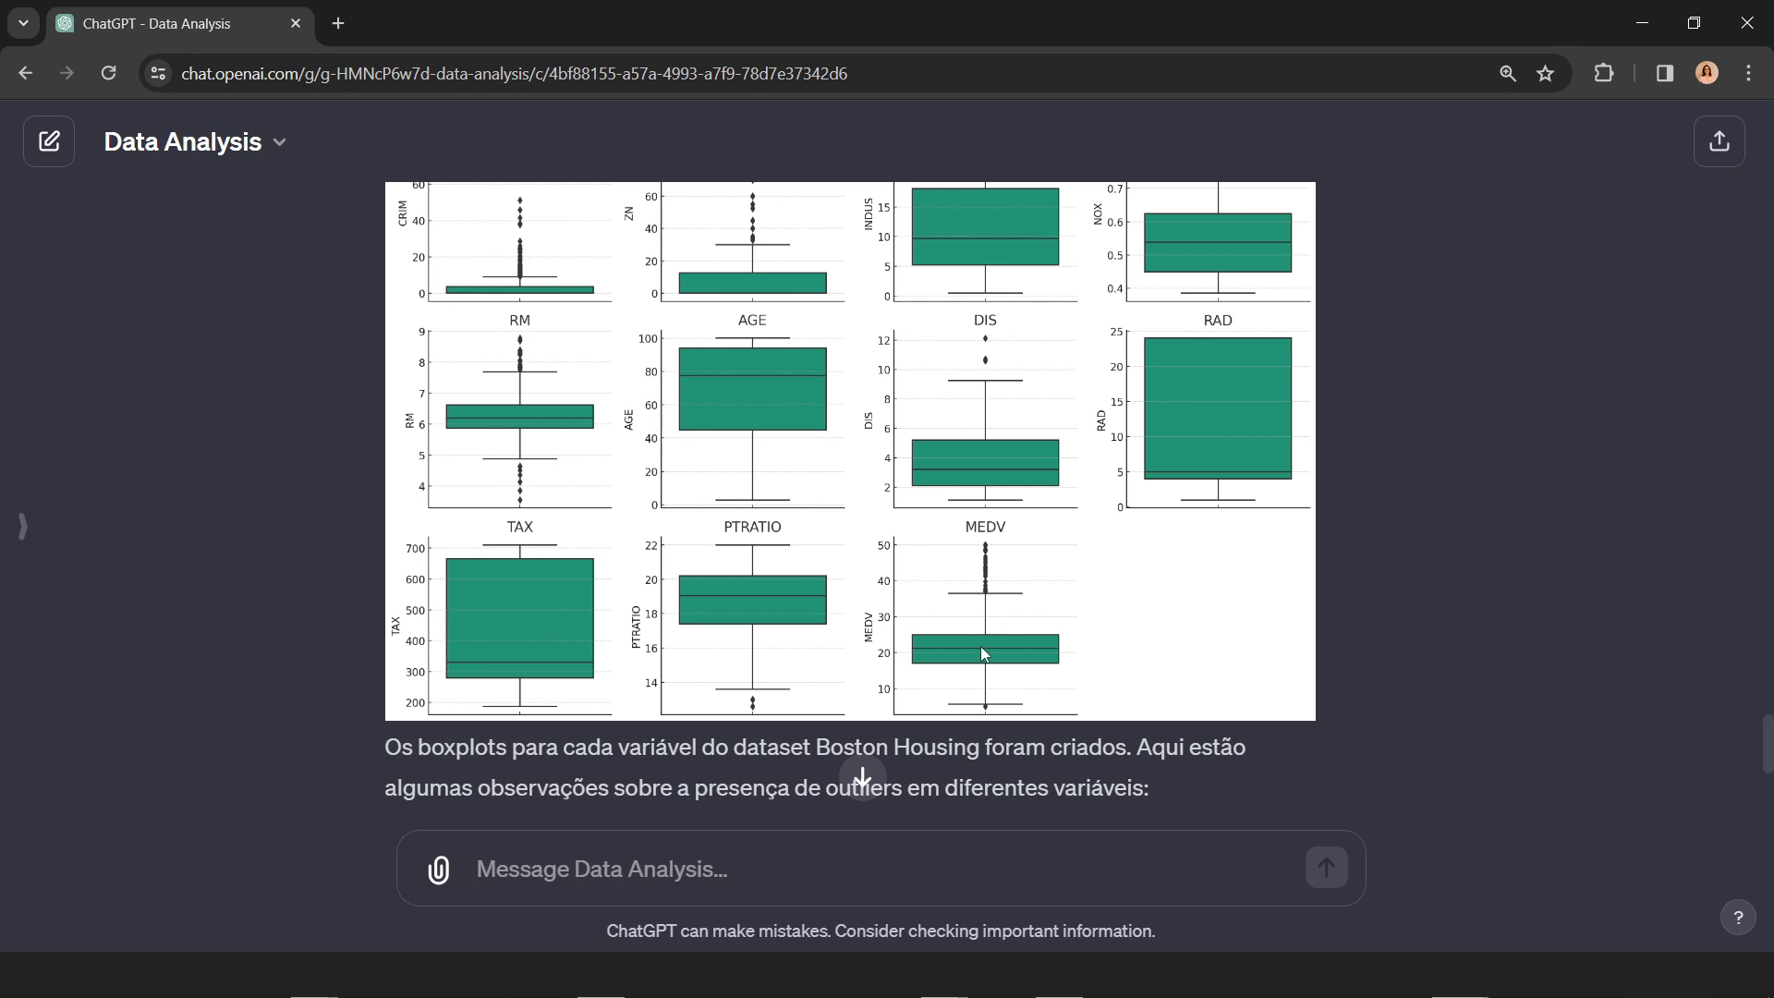
{"action": "scroll", "coordinate": [1484, 651], "scroll_direction": "up", "scroll_amount": 3}
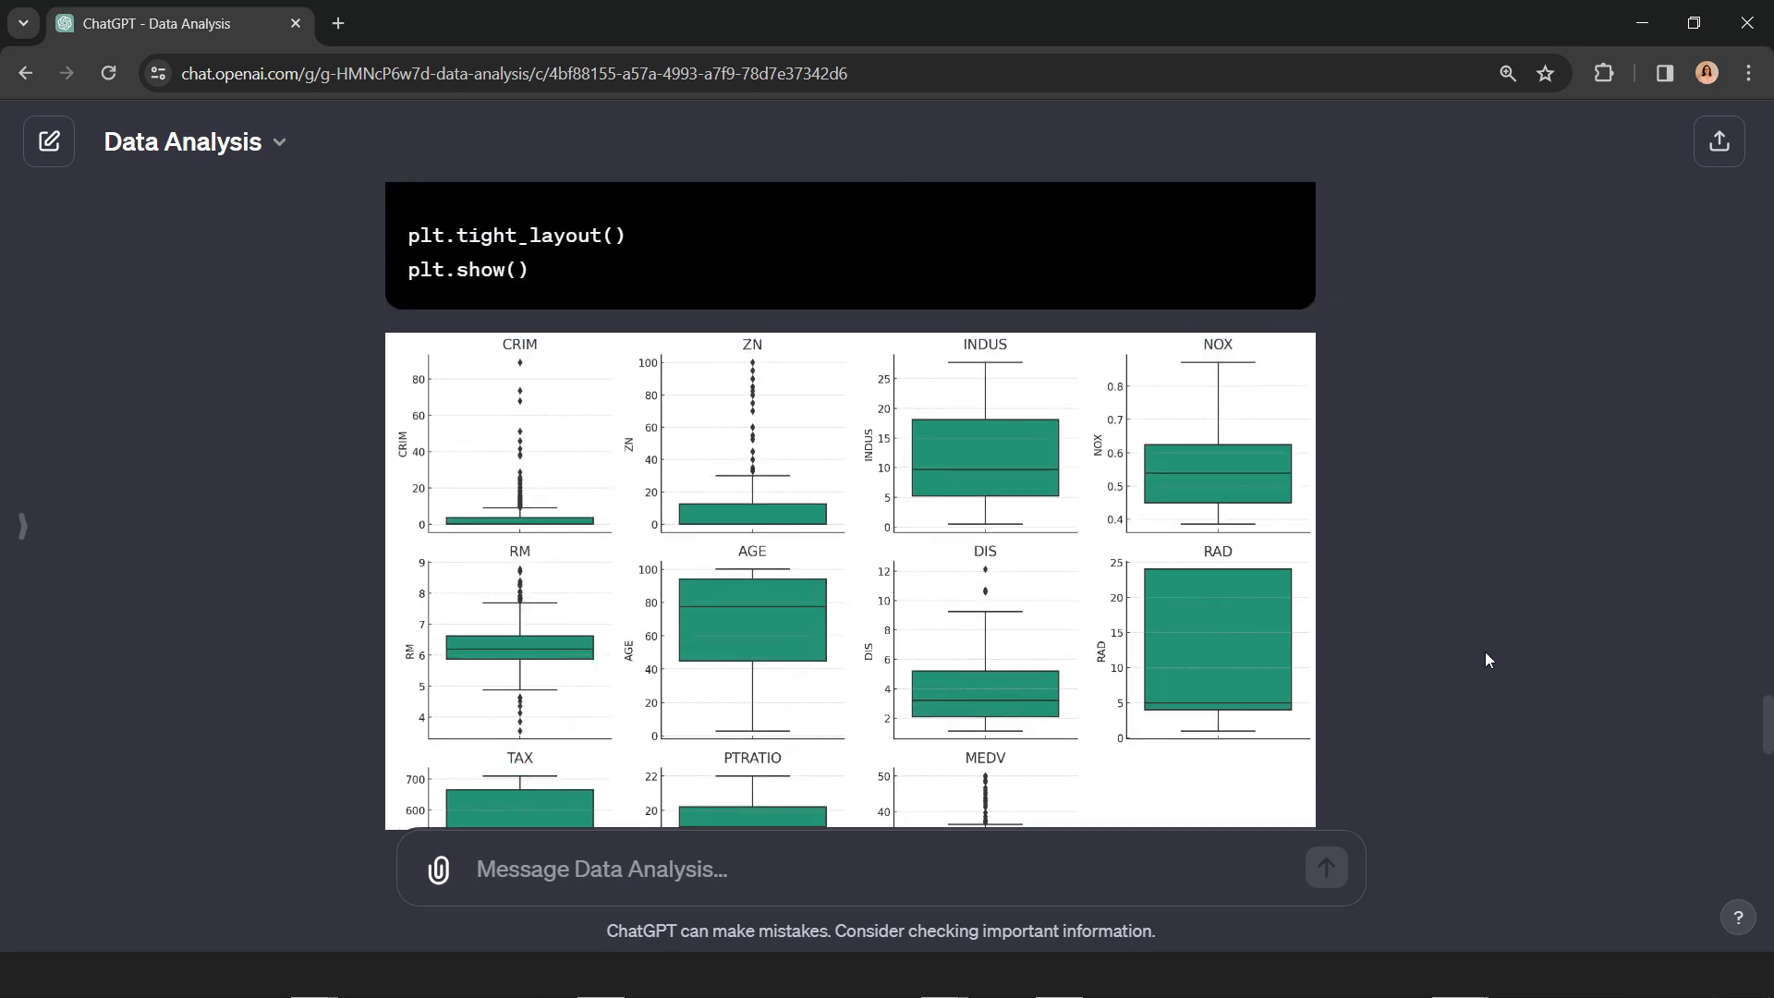
{"action": "scroll", "coordinate": [1485, 660], "scroll_direction": "up", "scroll_amount": 3}
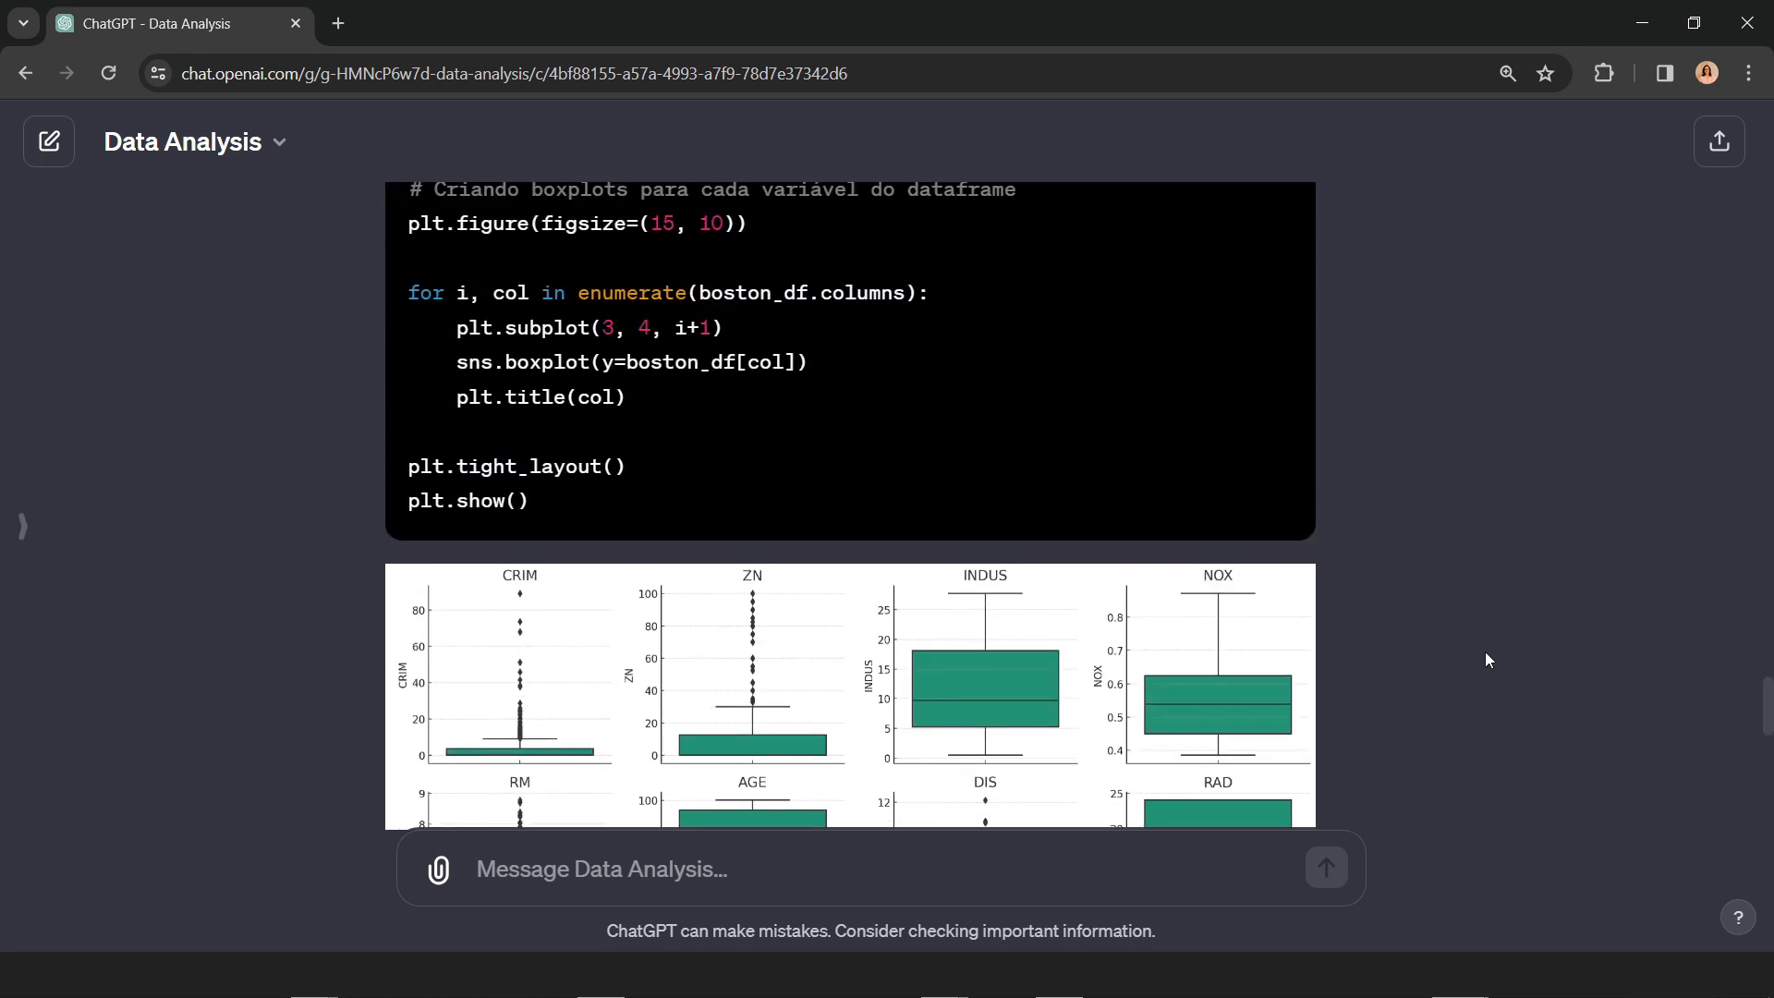
{"action": "scroll", "coordinate": [1486, 660], "scroll_direction": "down", "scroll_amount": 3}
{"action": "scroll", "coordinate": [1485, 659], "scroll_direction": "down", "scroll_amount": 2}
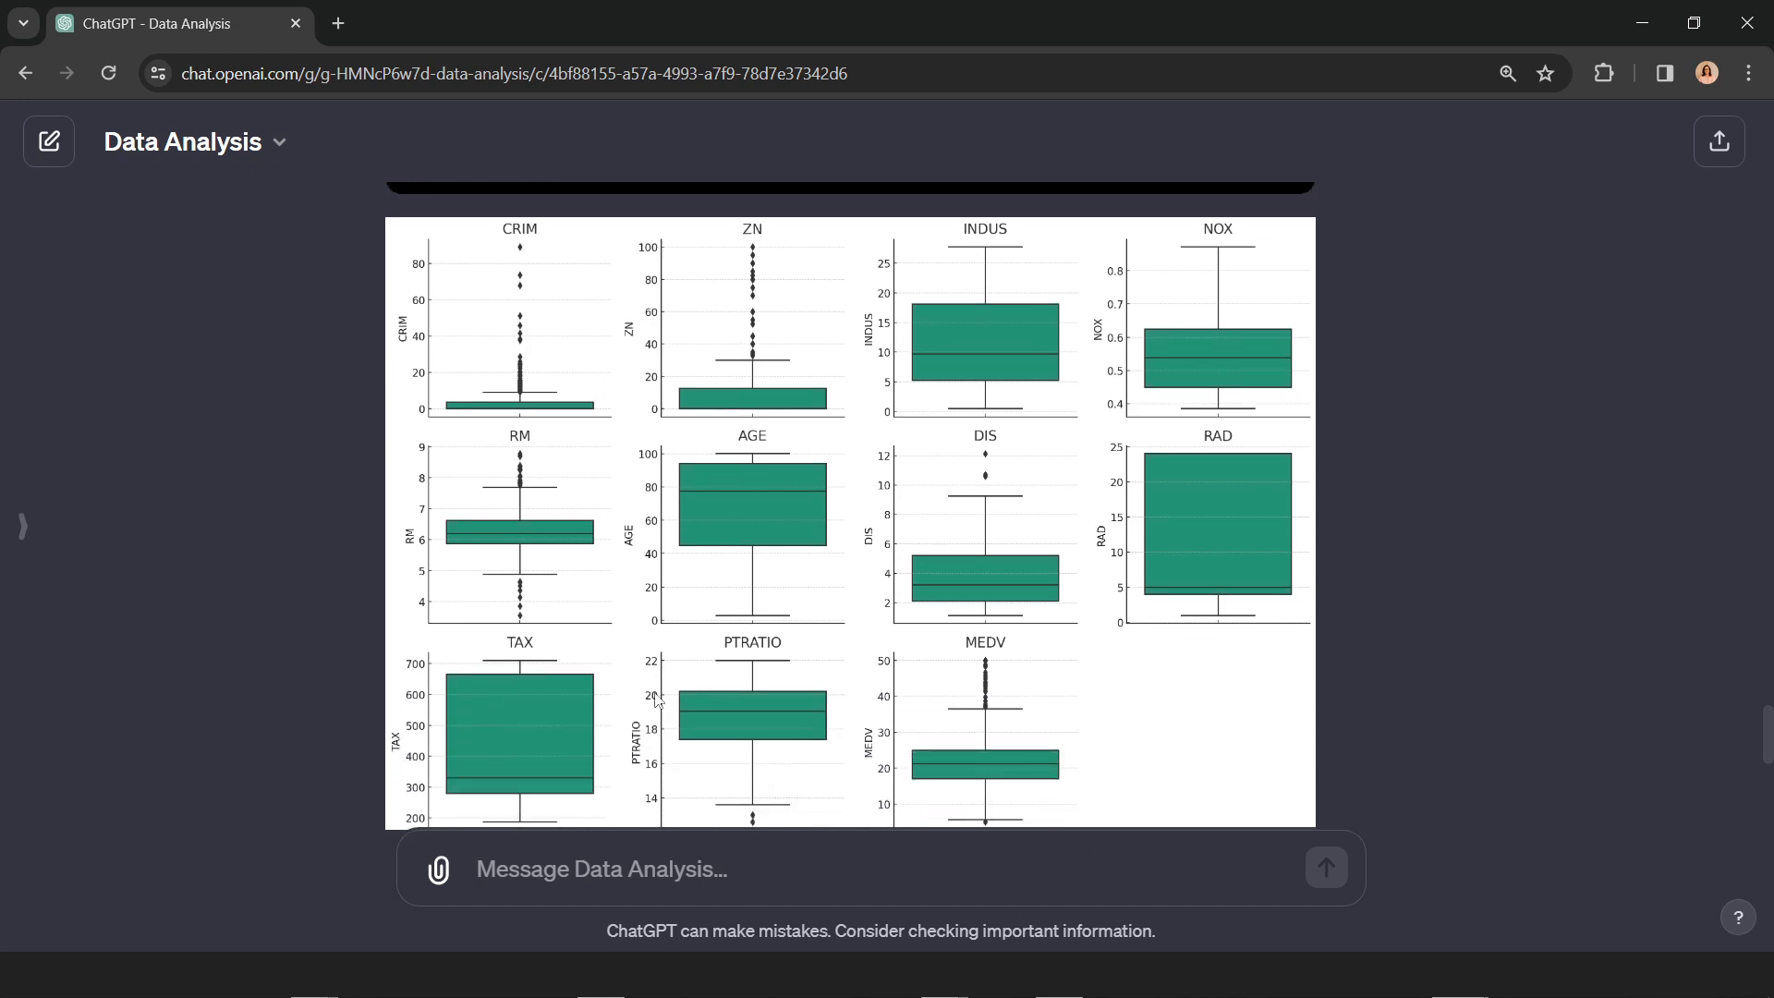
Step: Start a new prompt reading "separe o dataset em dois"
{"action": "left_click", "coordinate": [926, 875]}
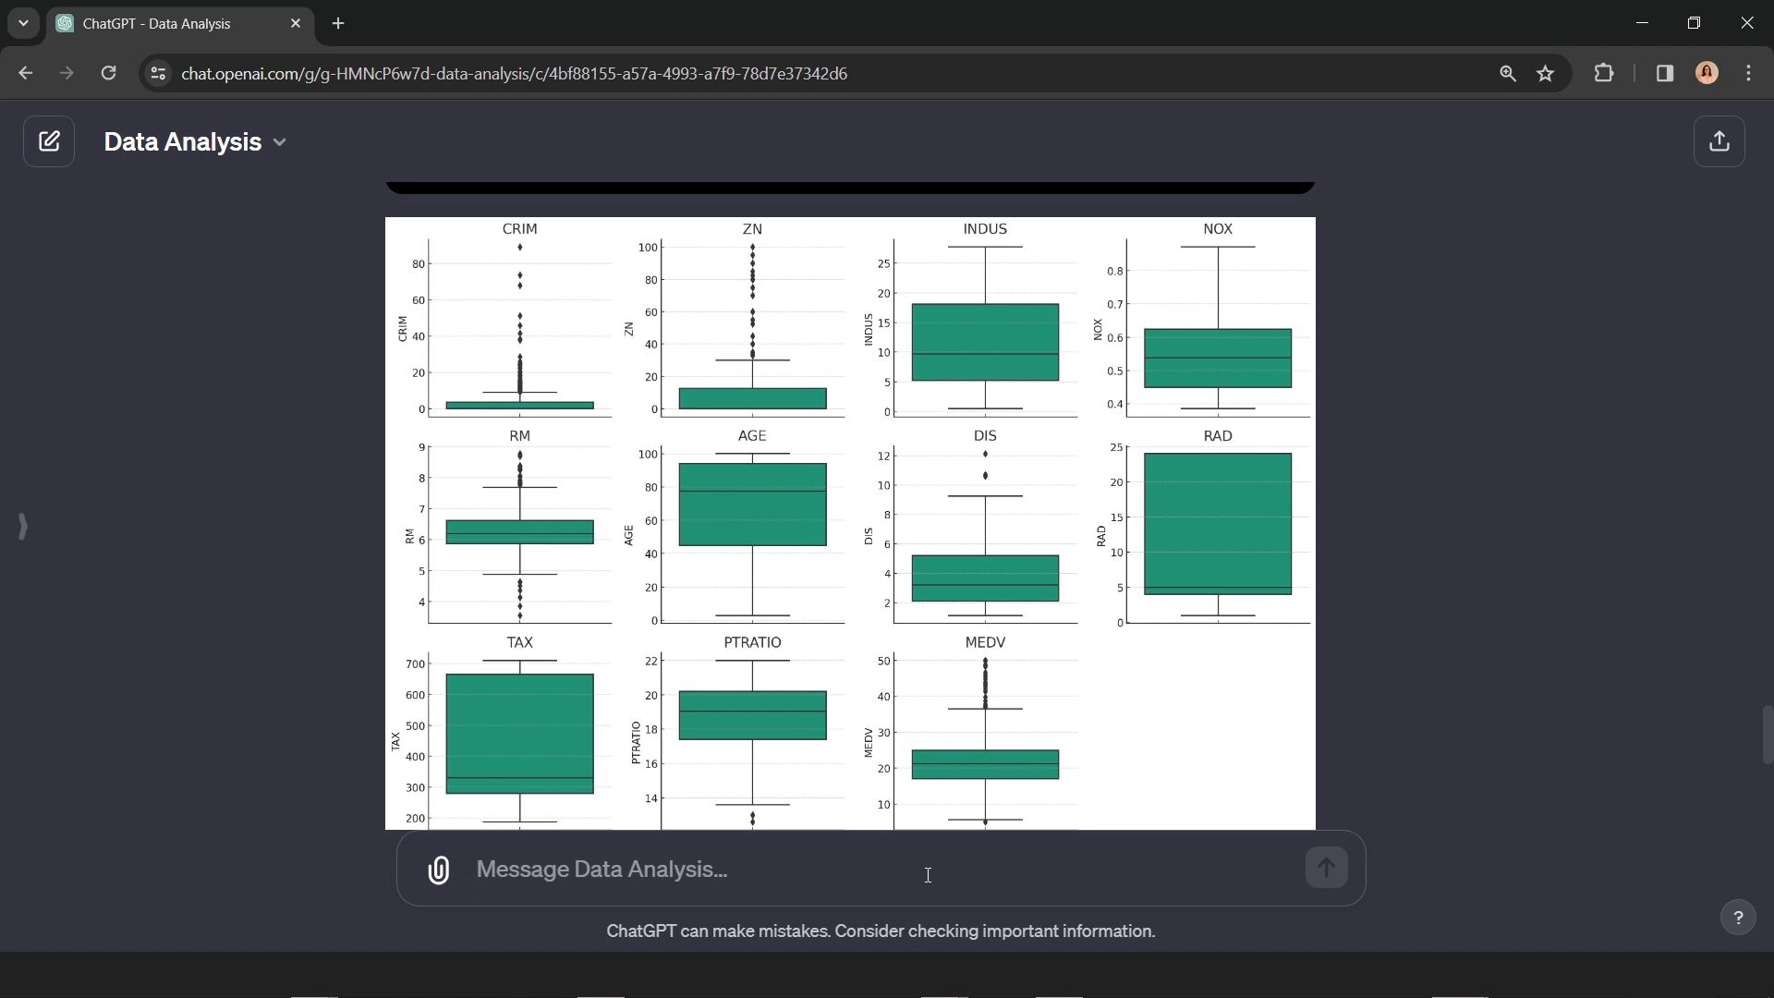
{"action": "type", "text": "depare"}
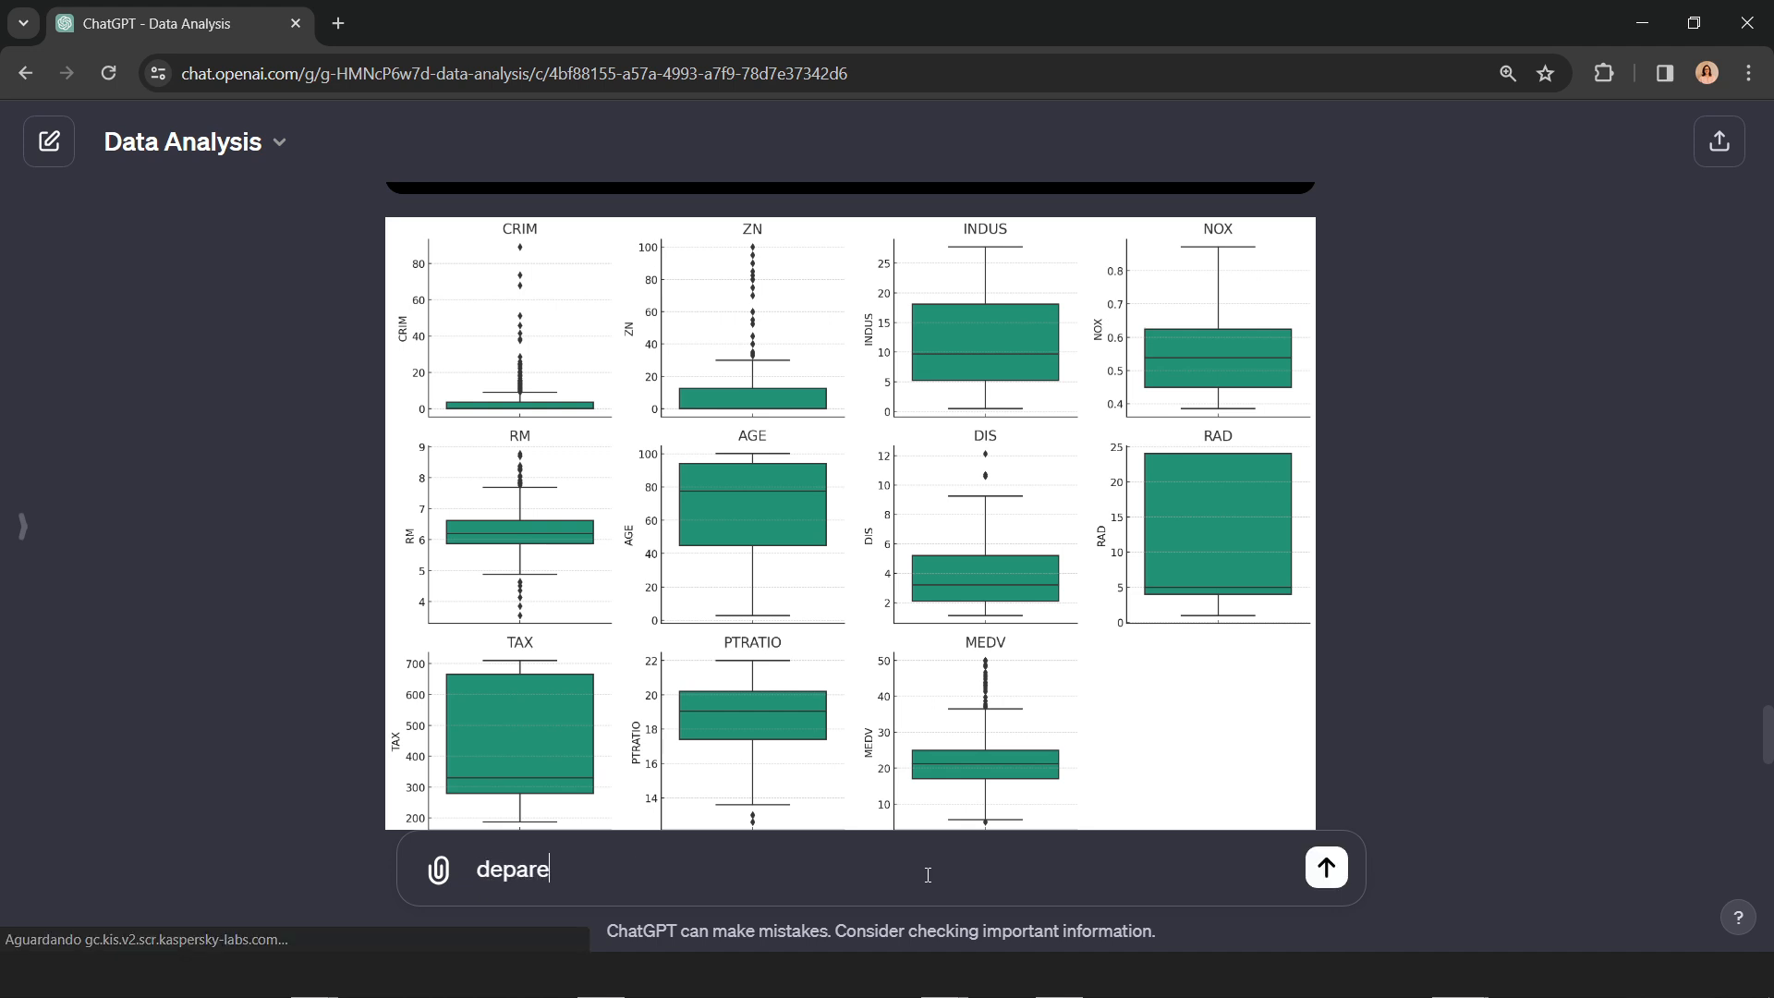
{"action": "key", "text": "BackSpace"}
{"action": "key", "text": "BackSpace"}
{"action": "key", "text": "BackSpace"}
{"action": "key", "text": "BackSpace"}
{"action": "key", "text": "BackSpace"}
{"action": "type", "text": "separe"}
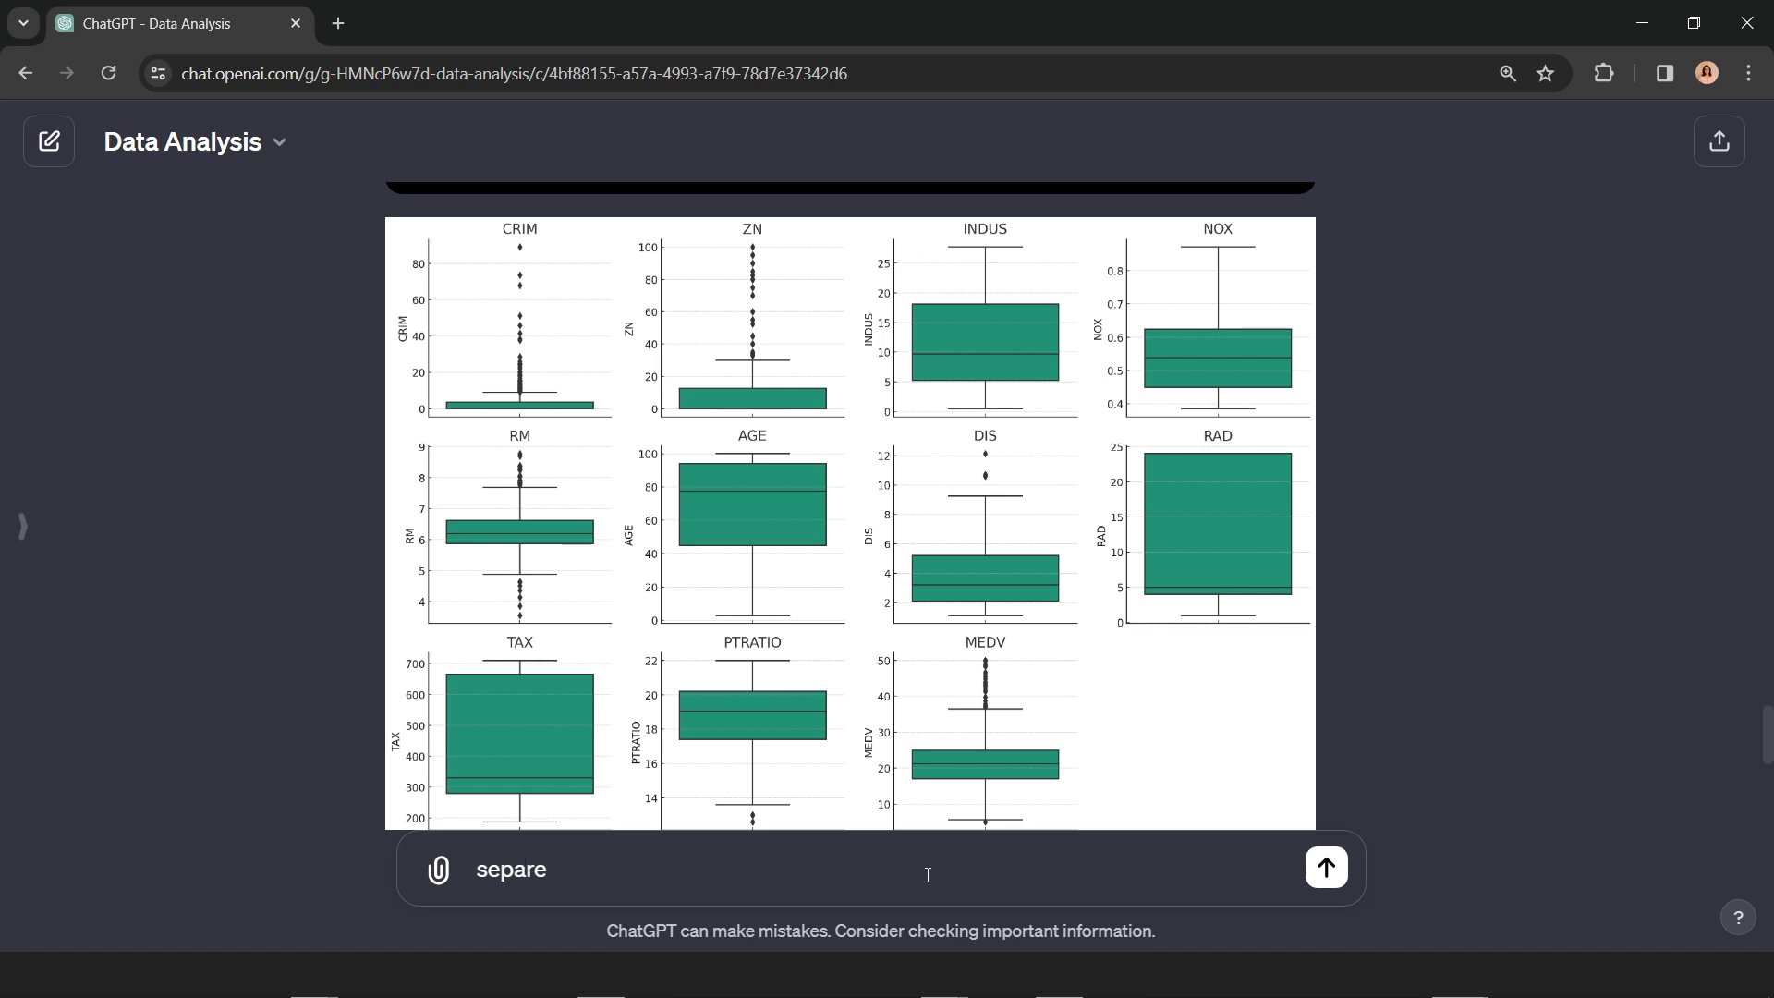
{"action": "type", "text": " o dataset em dois"}
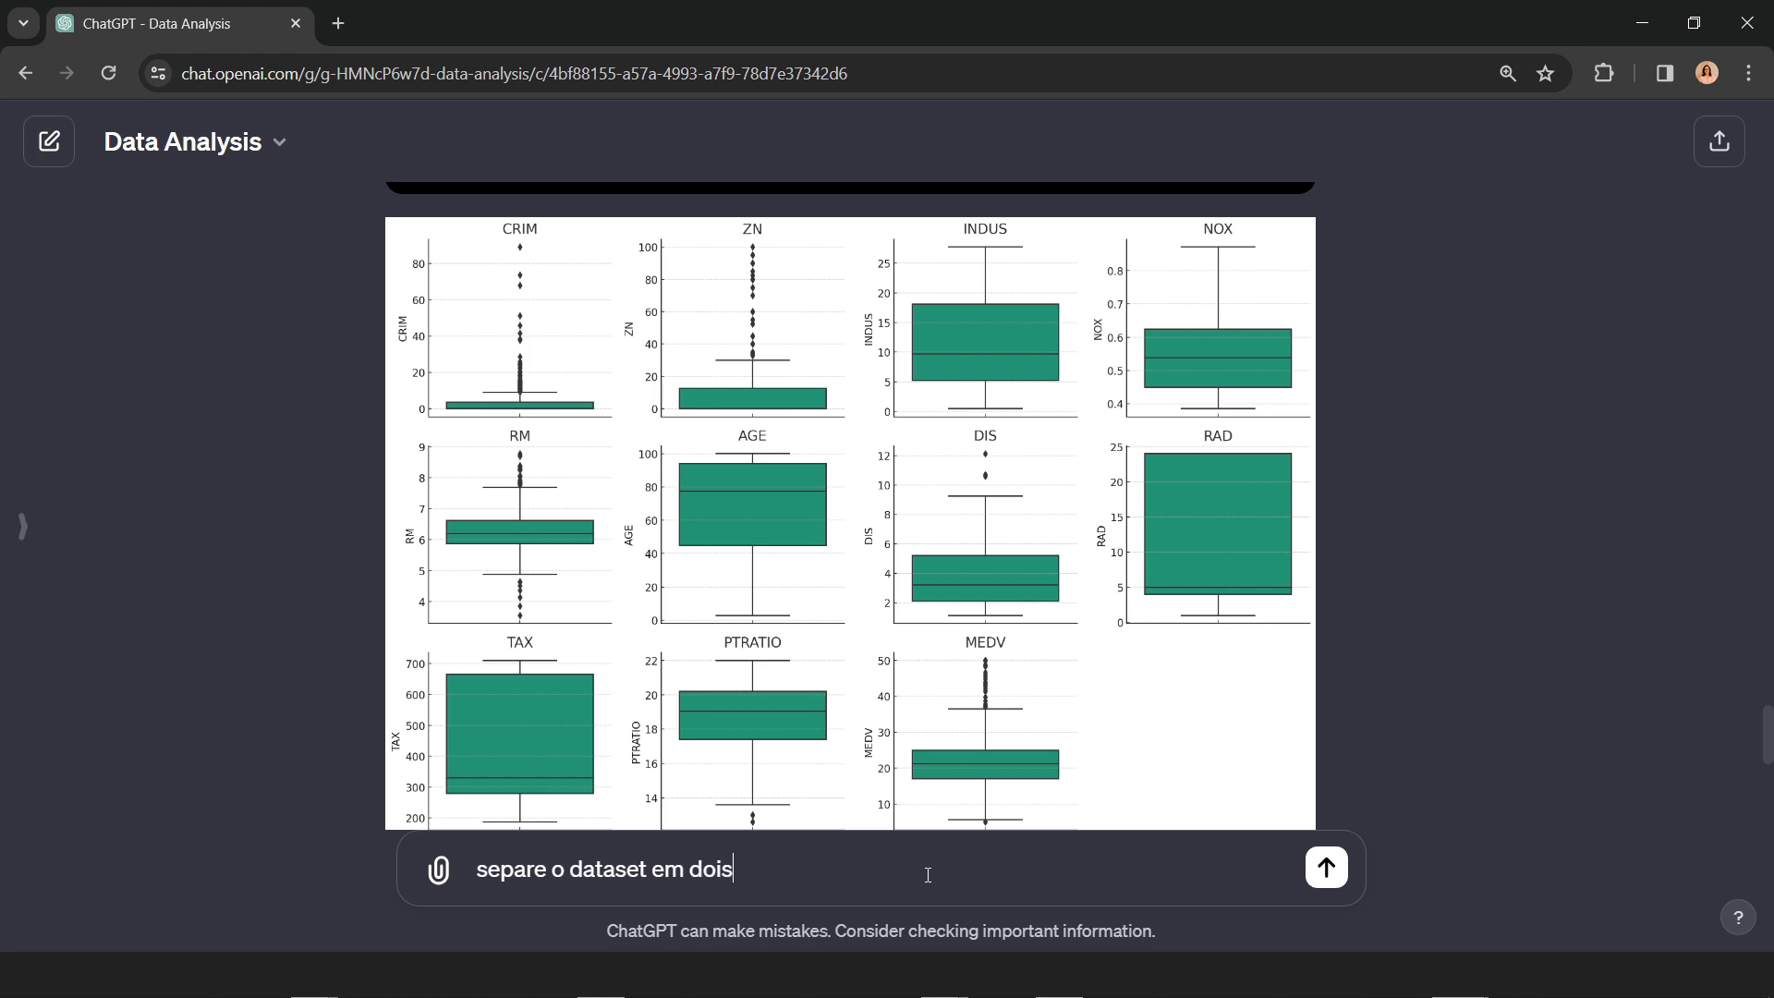
{"action": "type", "text": ".  deu"}
Step: Continue the prompt with "deixando no primeiro somente as features" and an opening parenthesis
{"action": "key", "text": "BackSpace"}
{"action": "type", "text": "ixando no prim"}
{"action": "key", "text": "BackSpace"}
{"action": "key", "text": "BackSpace"}
{"action": "key", "text": "BackSpace"}
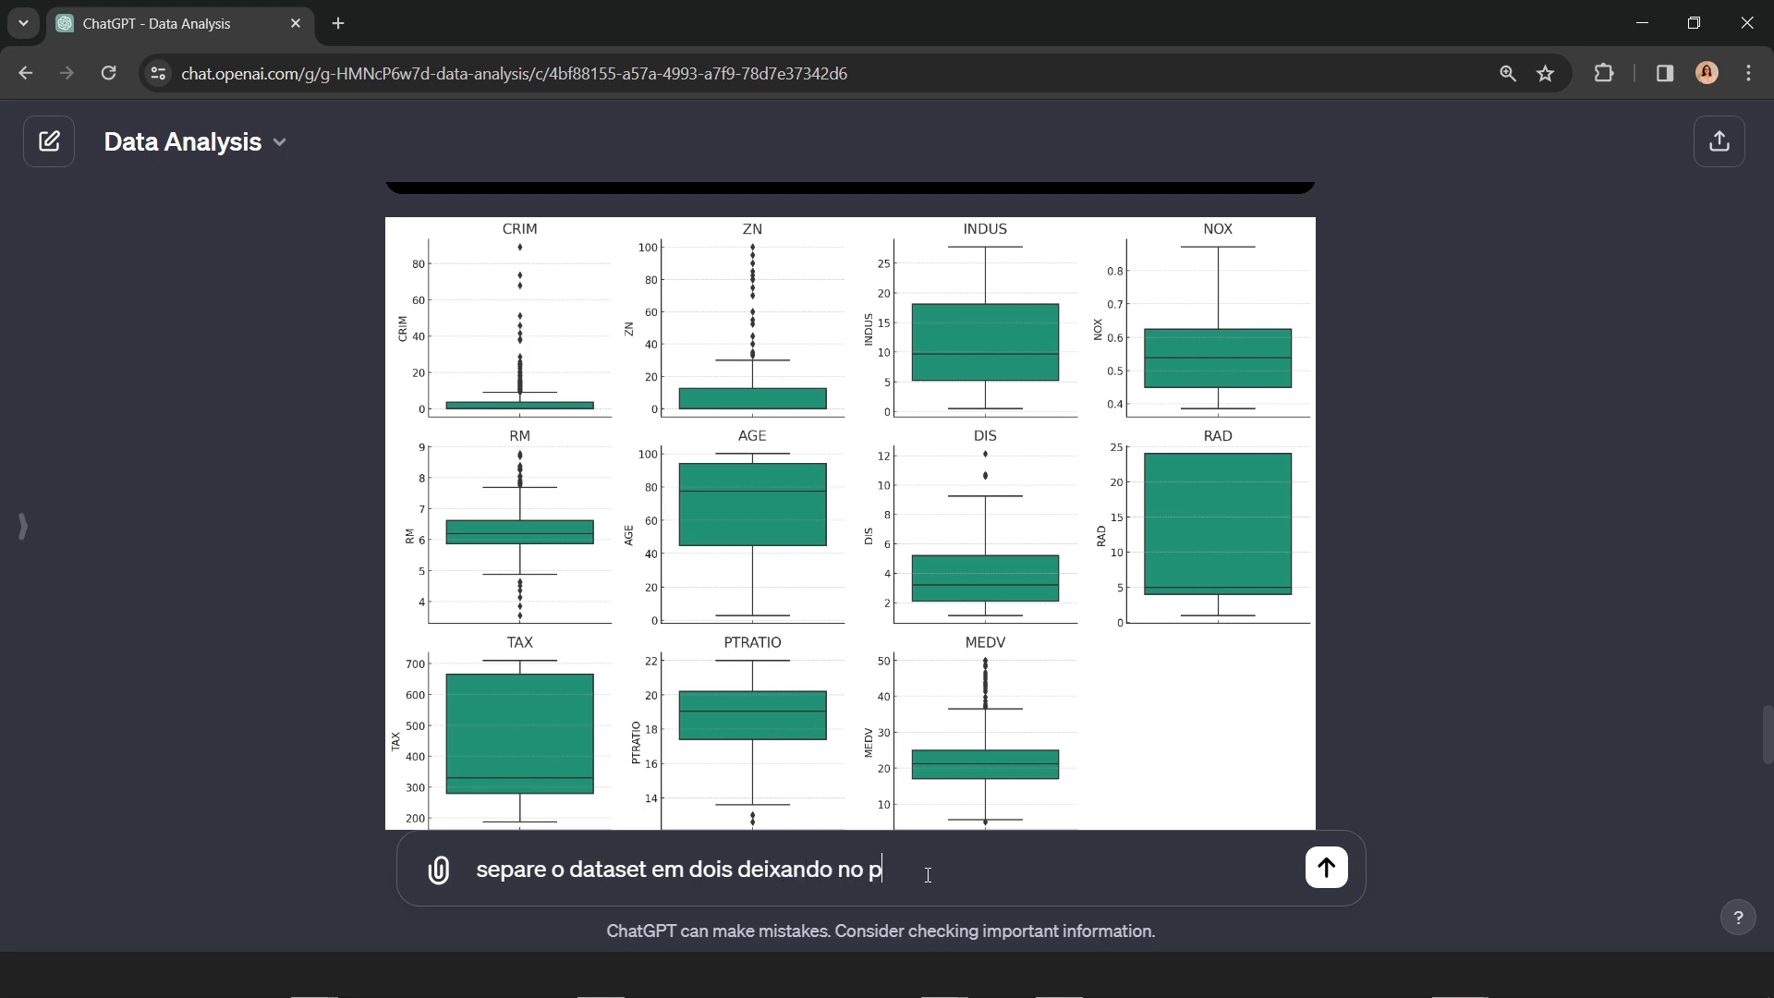
{"action": "type", "text": "rimei"}
{"action": "type", "text": "ro"}
{"action": "key", "text": "BackSpace"}
{"action": "type", "text": "o ("}
{"action": "type", "text": "somente "}
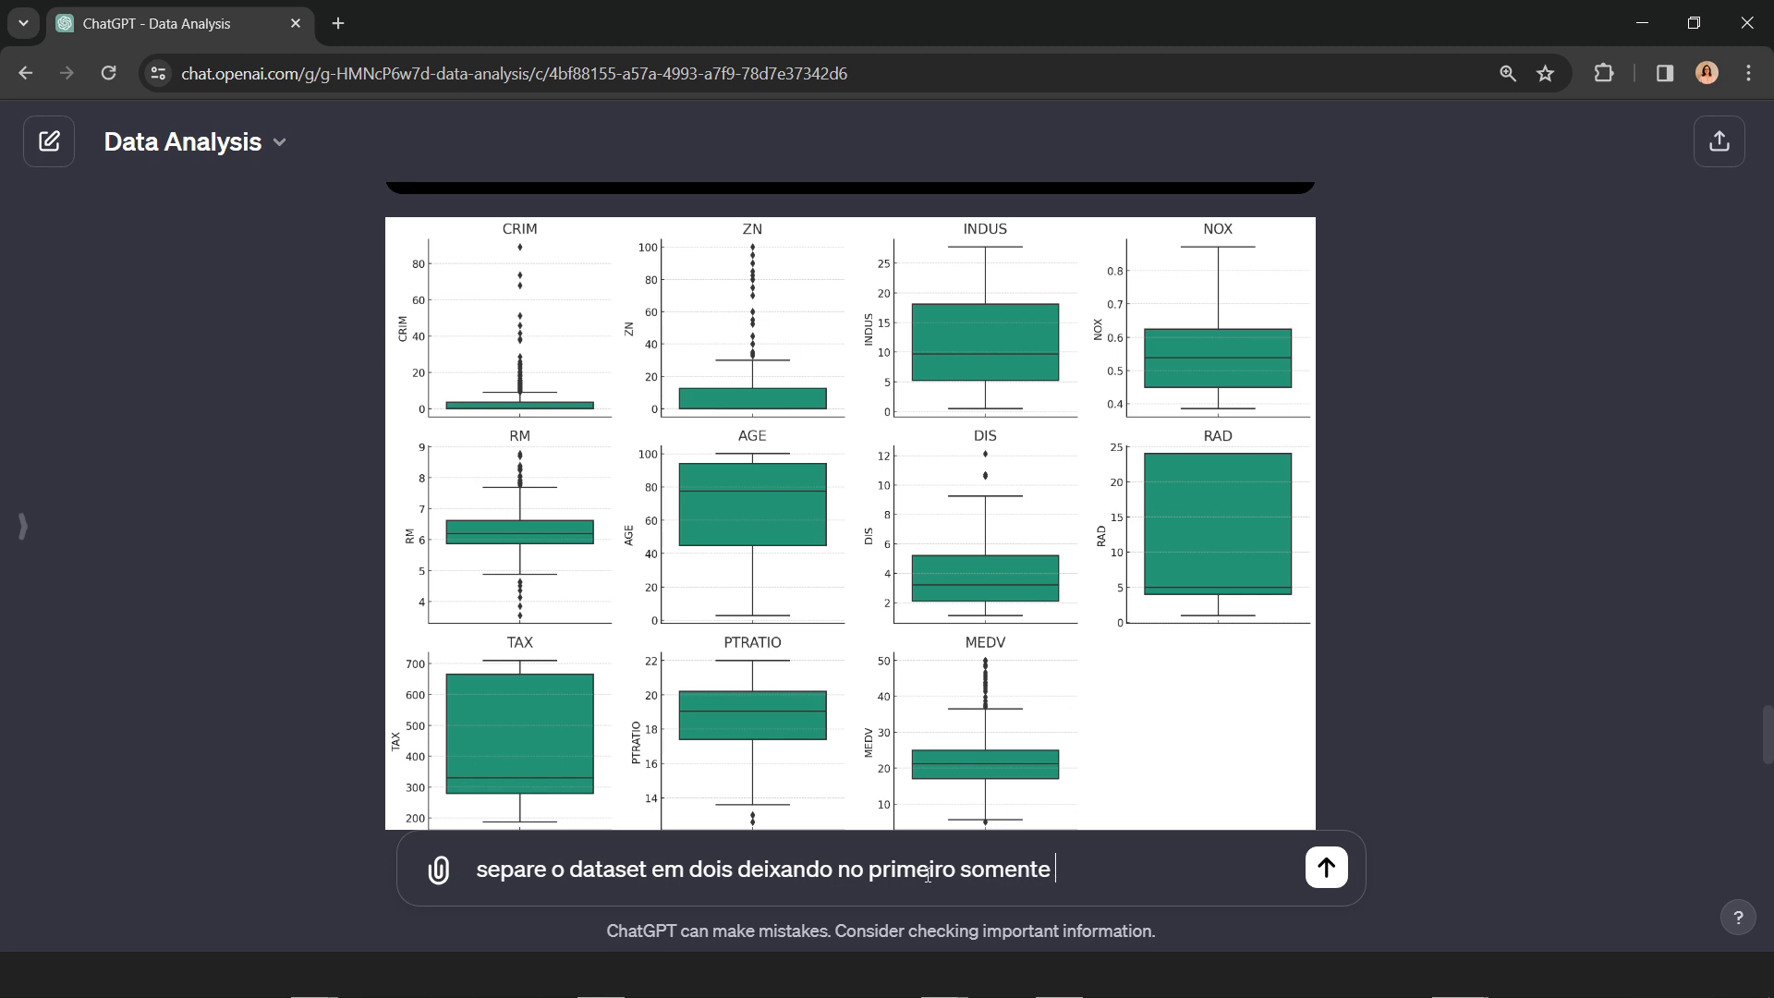
{"action": "type", "text": "as features ("}
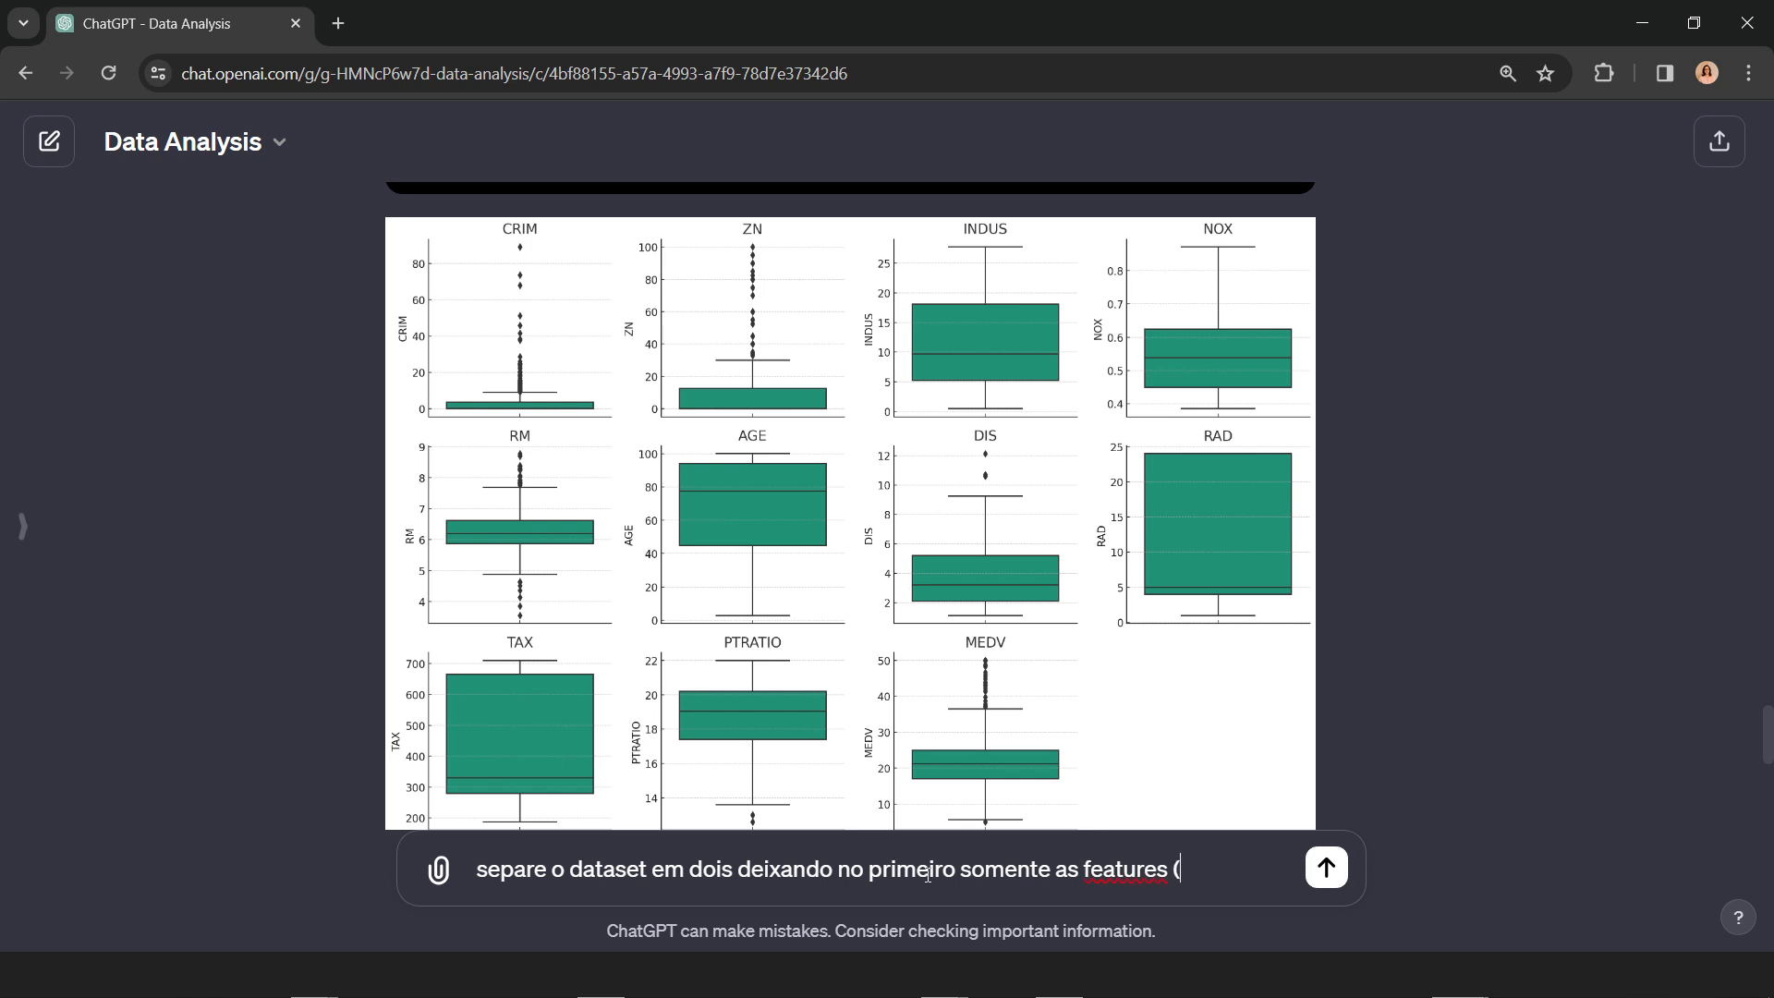
{"action": "type", "text": "cahme"}
Step: Fill in the naming note with "chame o dataset de features" and close the parenthesis
{"action": "key", "text": "BackSpace"}
{"action": "key", "text": "BackSpace"}
{"action": "key", "text": "BackSpace"}
{"action": "key", "text": "BackSpace"}
{"action": "type", "text": "hame o datase"}
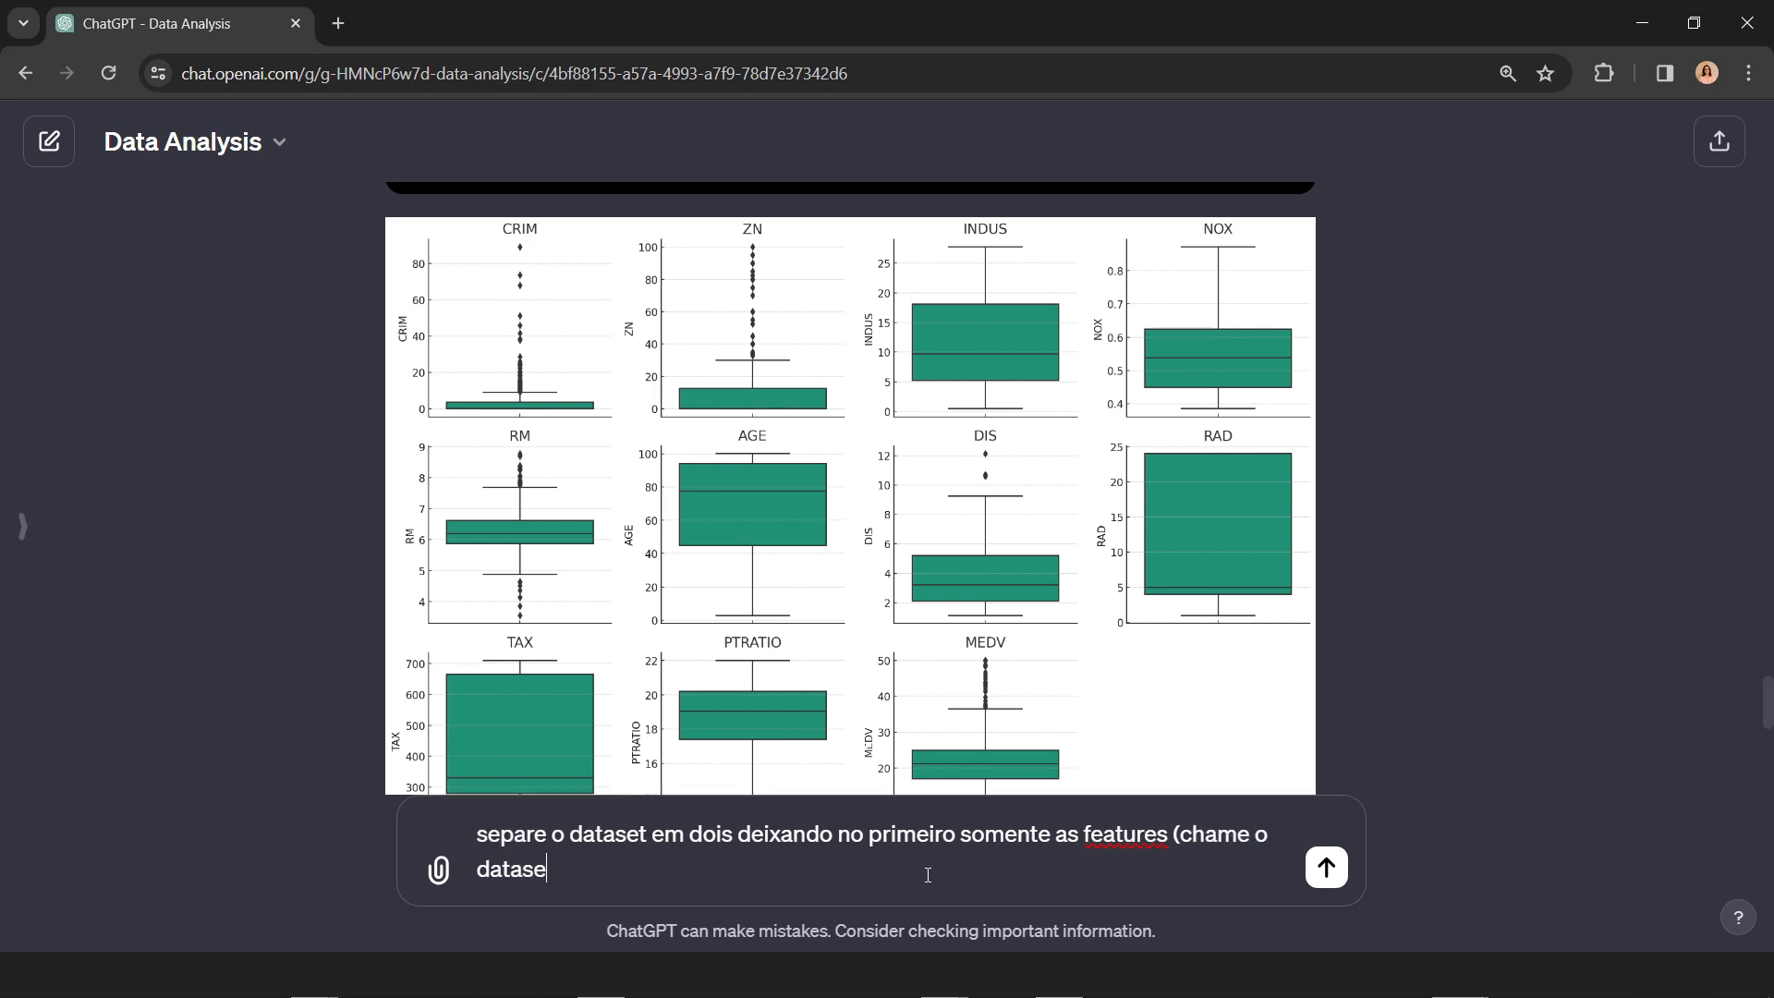
{"action": "type", "text": "t de features"}
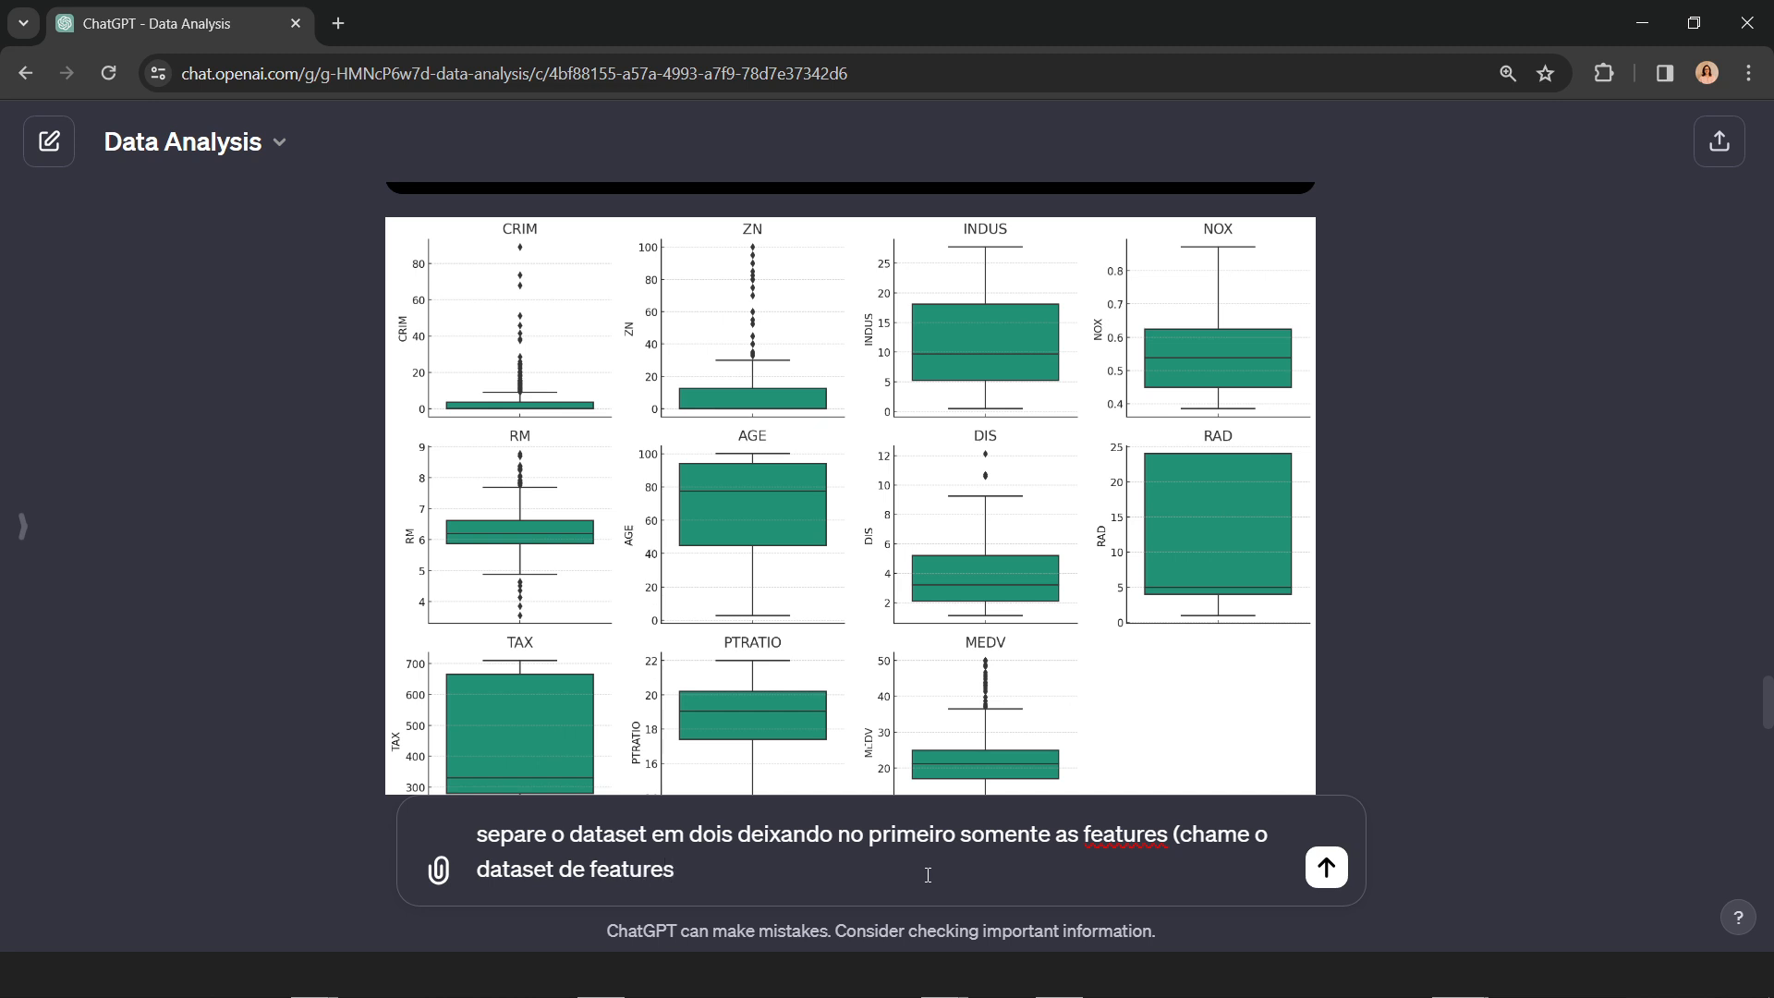
{"action": "type", "text": ") e a variável targe"}
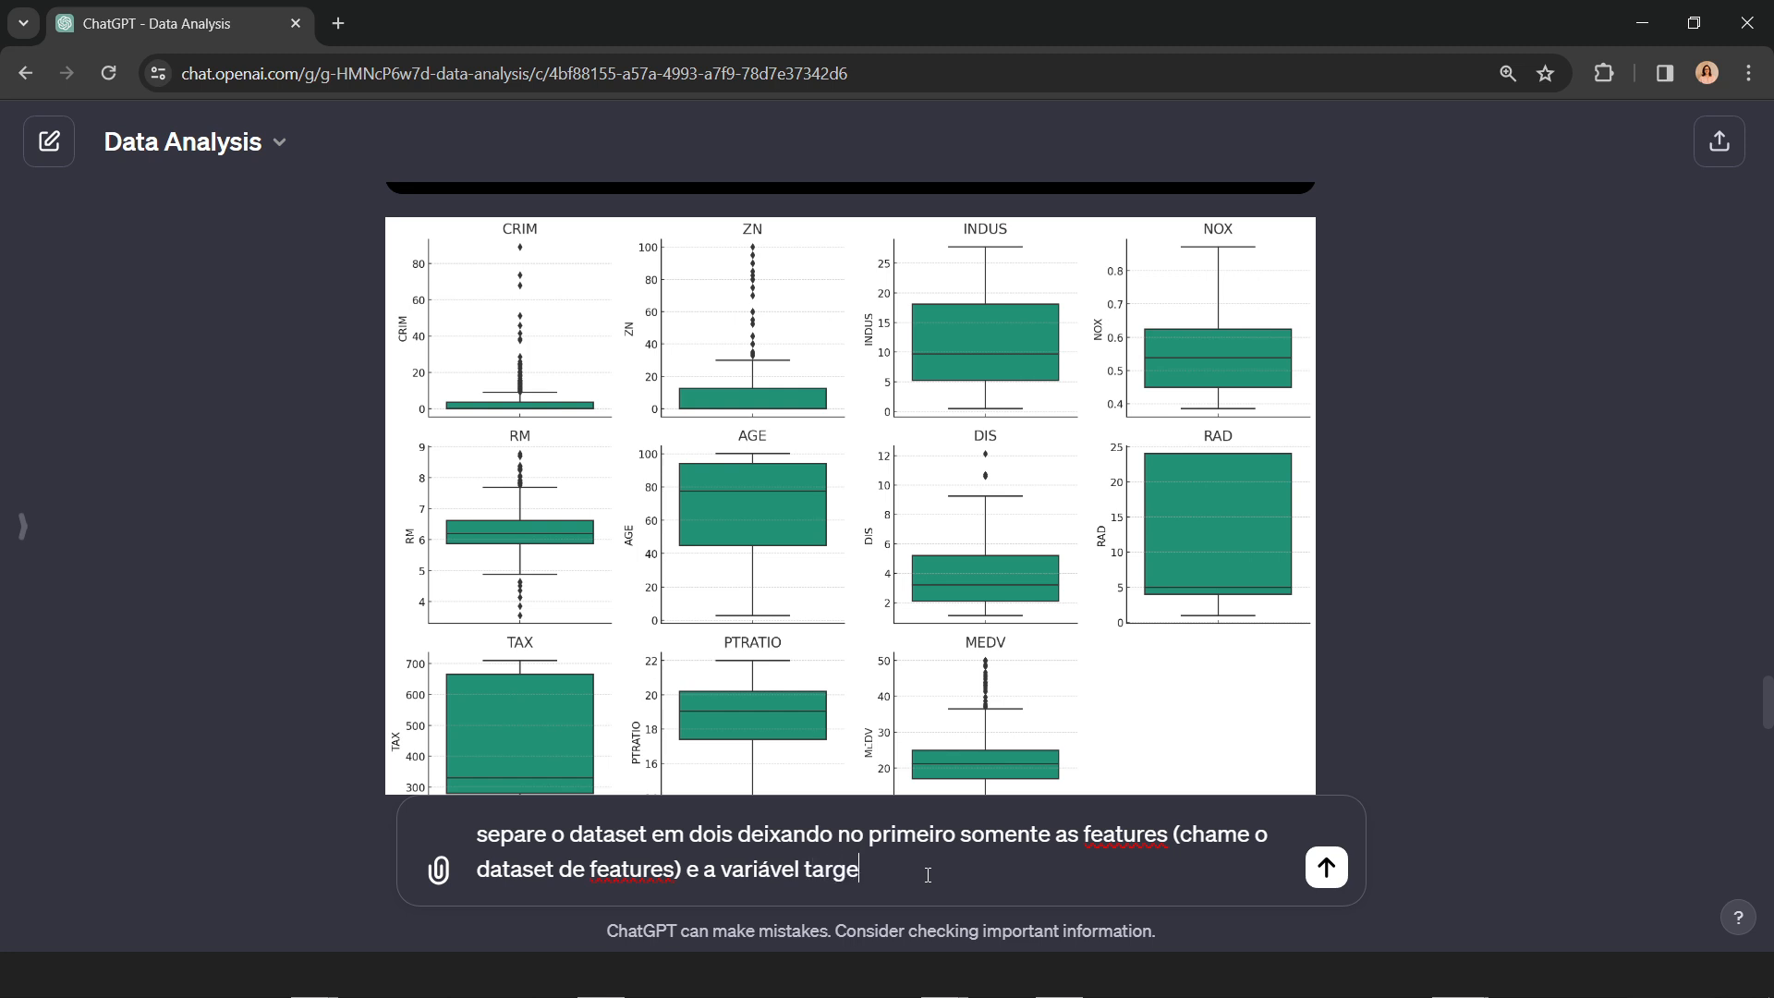
{"action": "type", "text": "t sozinha (chame o "}
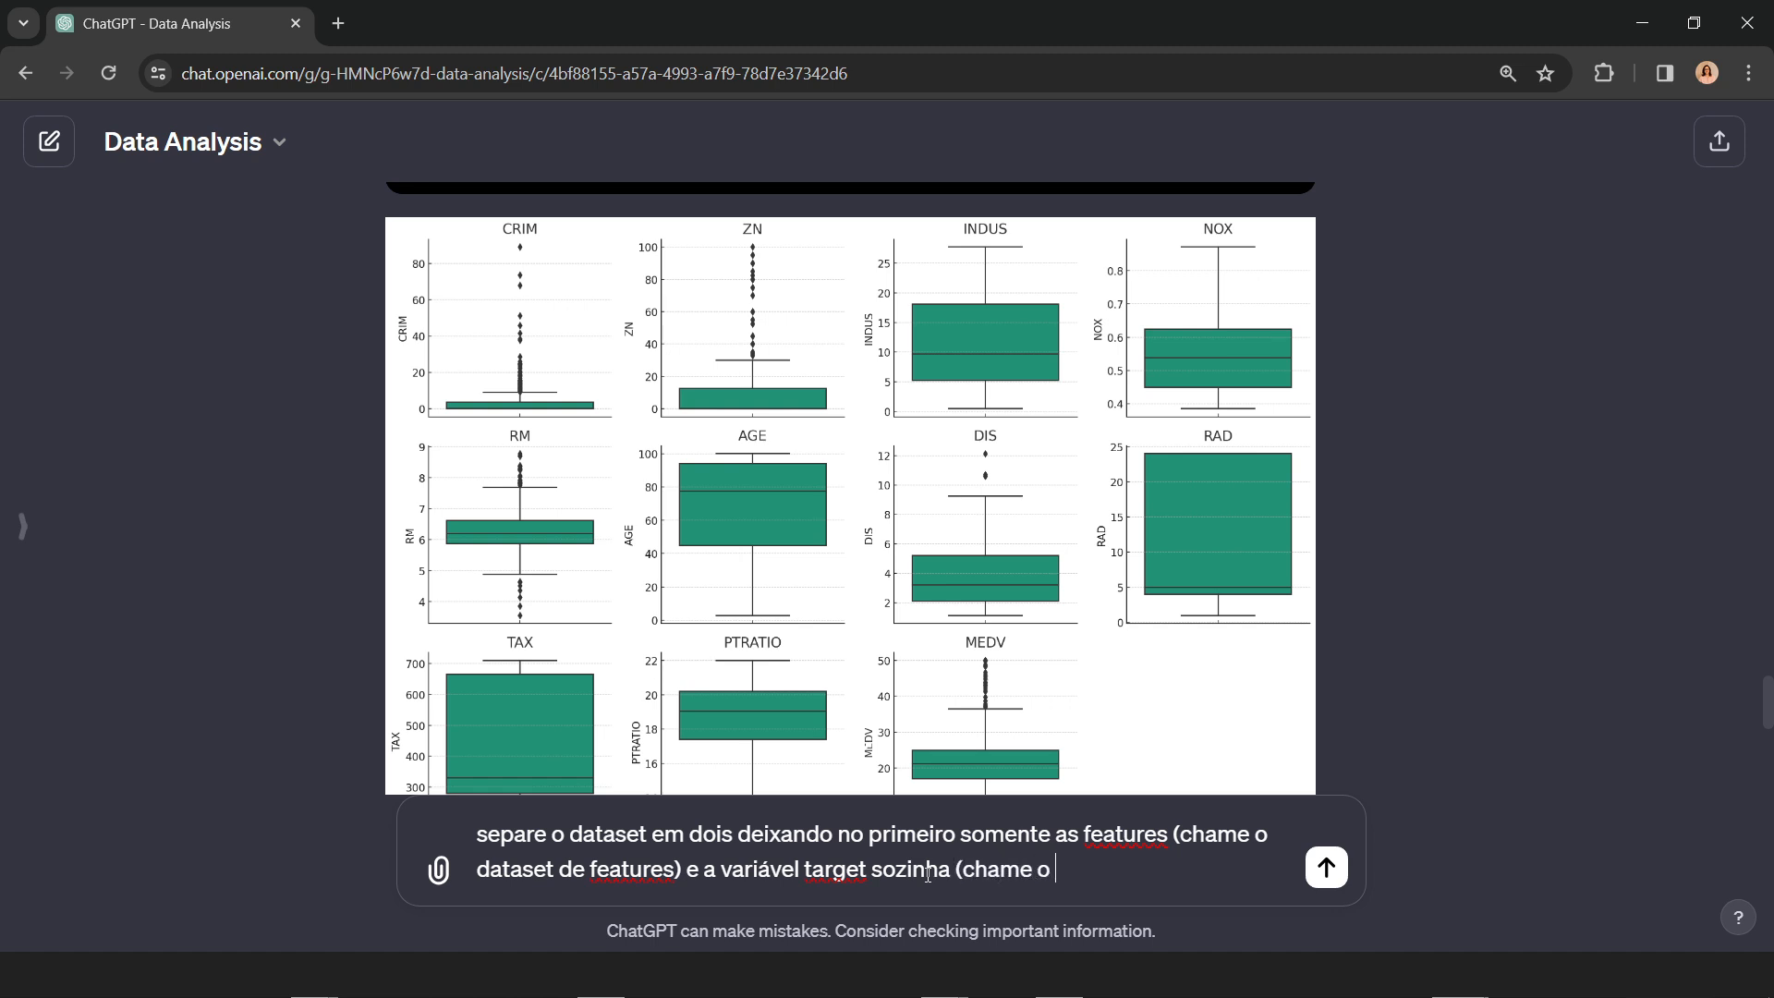
{"action": "type", "text": "dataframer"}
Step: Extend the split prompt with "e a variável target sozinha (chame o dataframe"
{"action": "key", "text": "BackSpace"}
Step: In the first naming note, replace "dataset" with "dataframe" and put quotation marks around "features"
{"action": "double_click", "coordinate": [1117, 869]}
{"action": "key", "text": "ctrl+c"}
{"action": "double_click", "coordinate": [525, 873]}
{"action": "key", "text": "ctrl+v"}
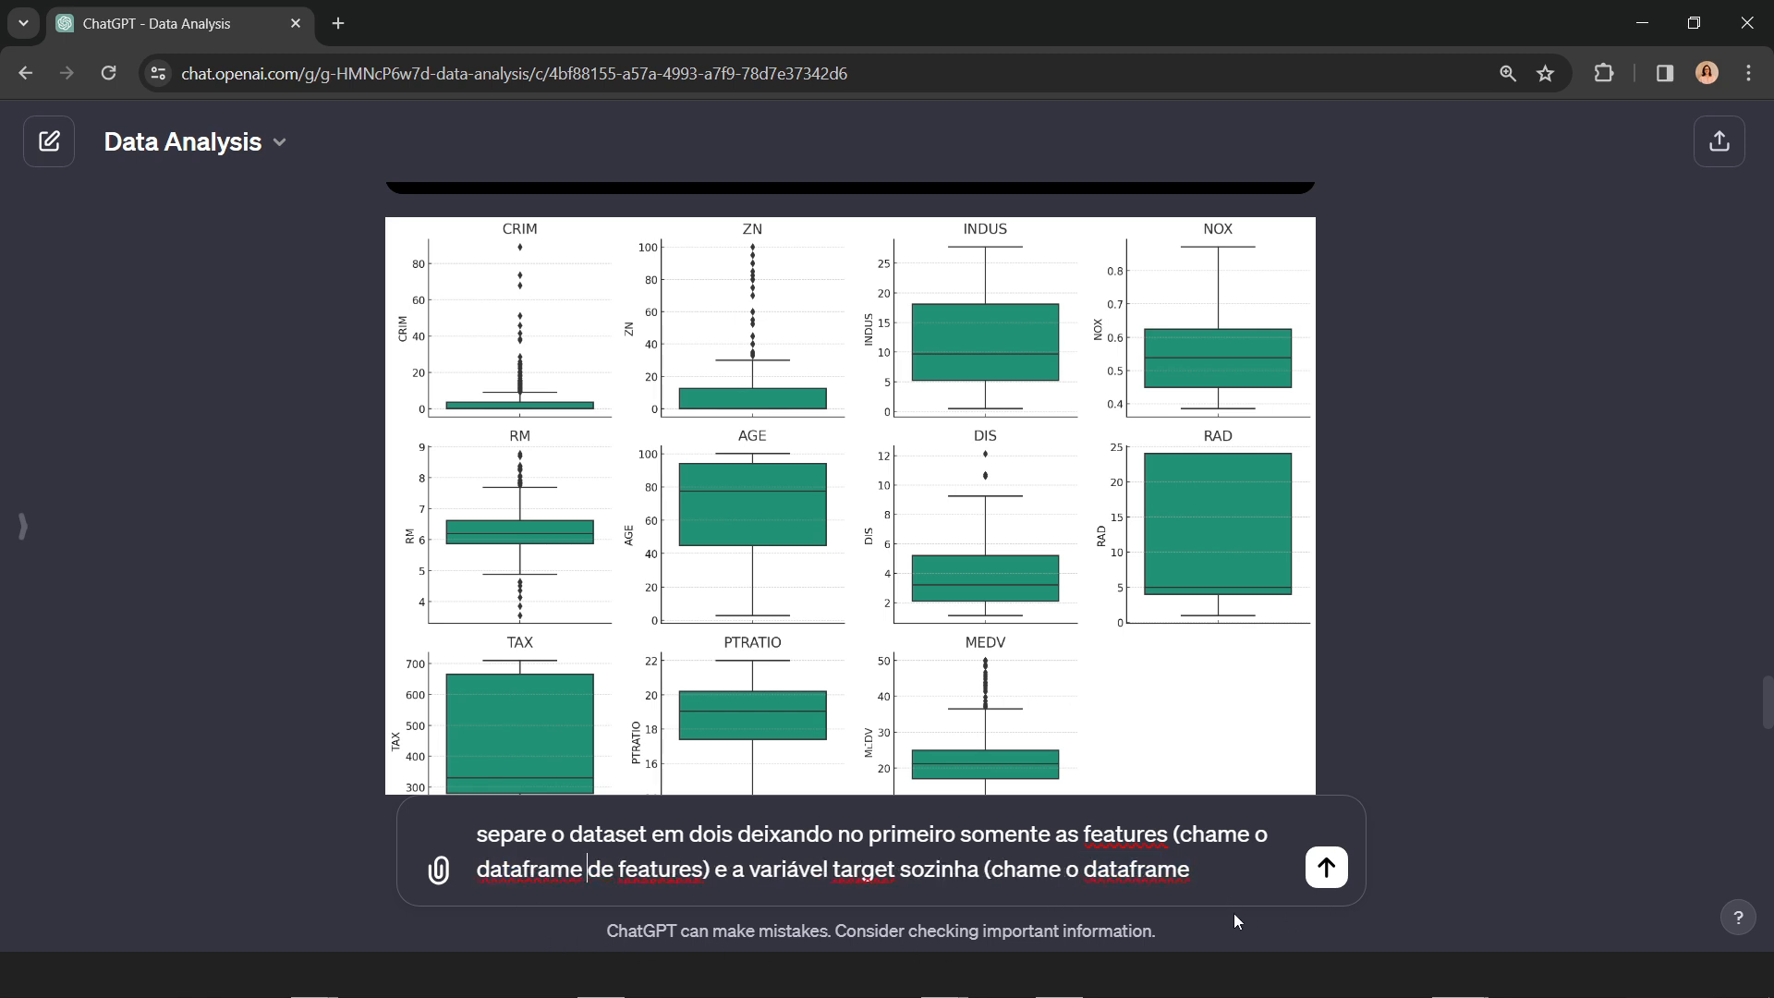
{"action": "left_click", "coordinate": [624, 873]}
{"action": "type", "text": "\""}
{"action": "key", "text": "Right"}
{"action": "key", "text": "Right"}
{"action": "key", "text": "Right"}
{"action": "key", "text": "Right"}
{"action": "key", "text": "Right"}
{"action": "key", "text": "Right"}
{"action": "key", "text": "Right"}
{"action": "key", "text": "Right"}
{"action": "type", "text": "\""}
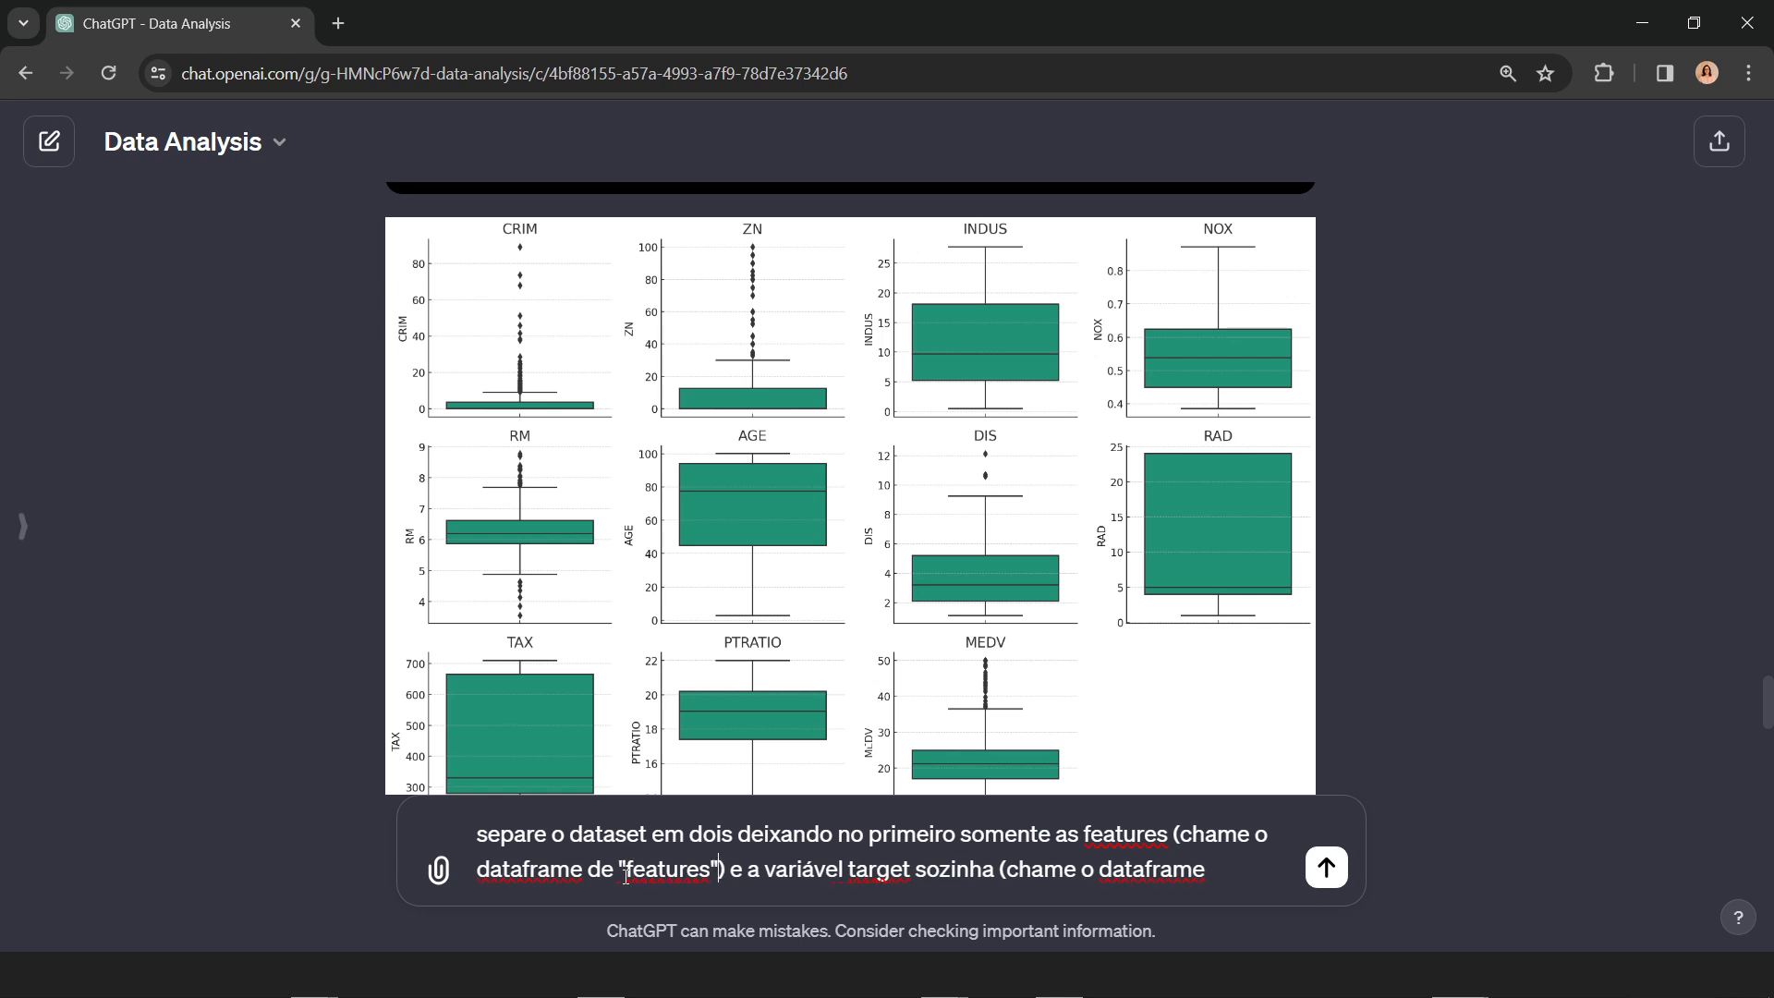
Step: Complete the prompt with the quoted name "target" and a closing parenthesis, and send the split request
{"action": "key", "text": "End"}
{"action": "type", "text": "\"target\")"}
{"action": "key", "text": "Return"}
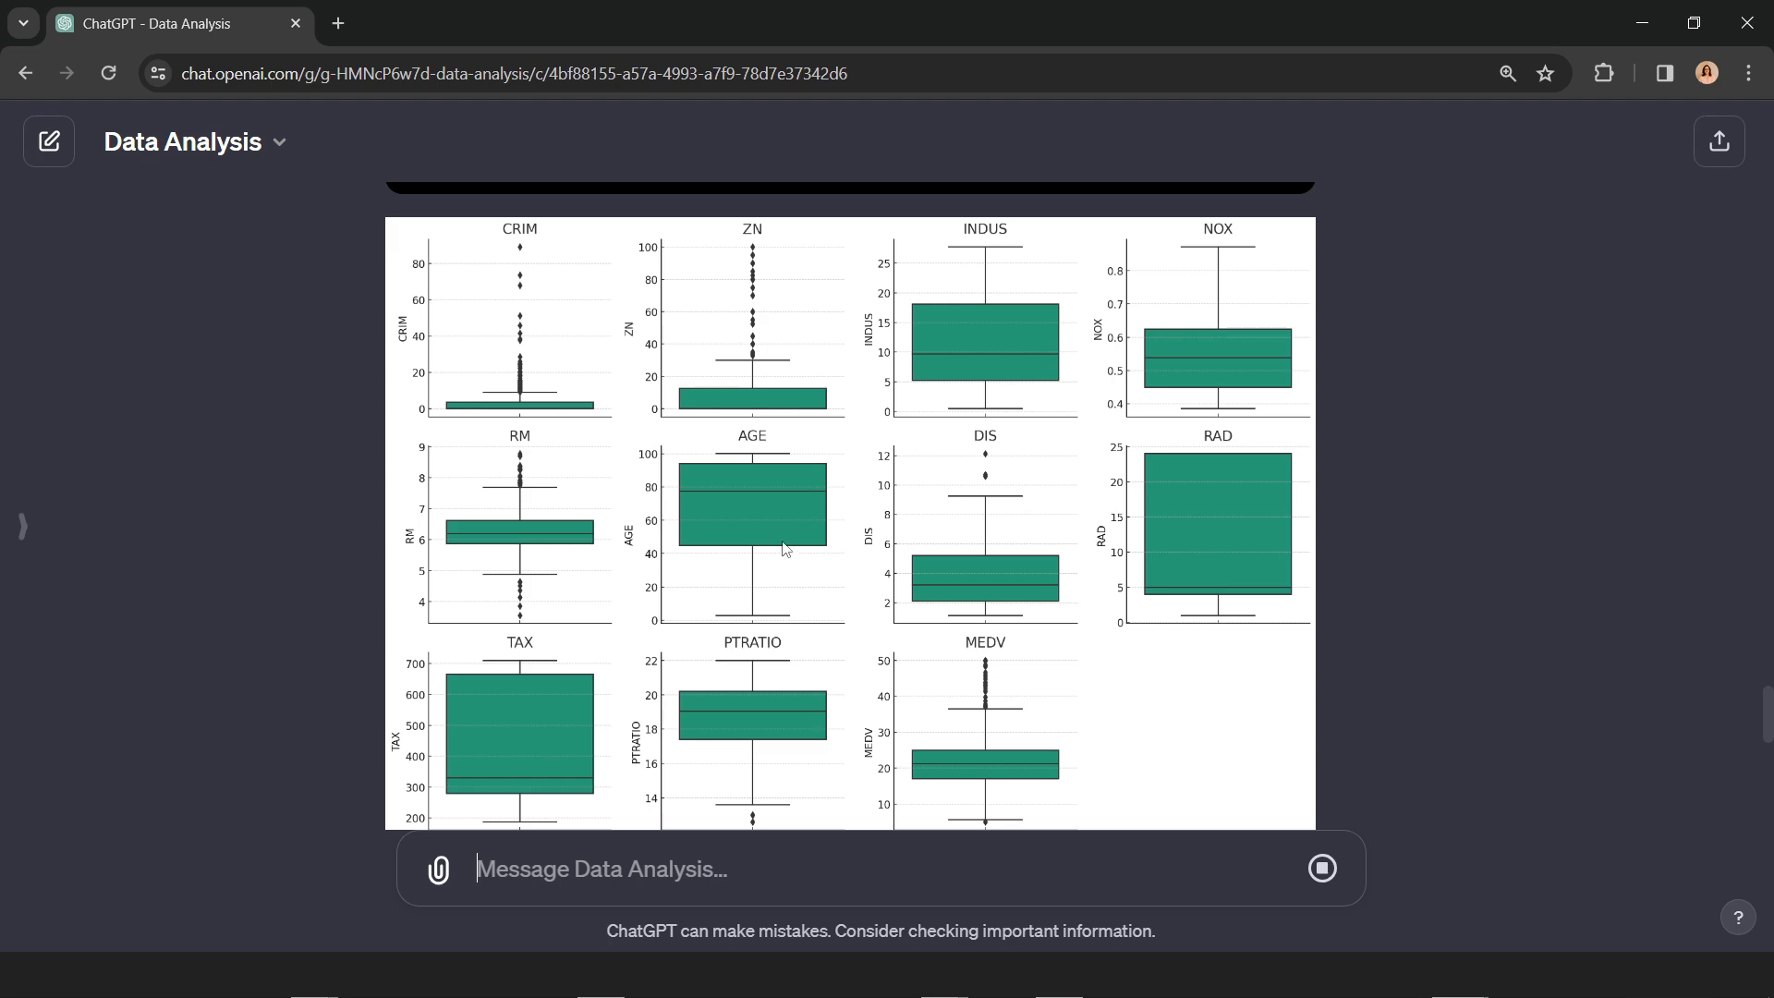
Step: Start the follow-up prompt with "Faça o pré-processamento de dados nos outliers"
{"action": "scroll", "coordinate": [892, 651], "scroll_direction": "down", "scroll_amount": 6}
{"action": "scroll", "coordinate": [983, 637], "scroll_direction": "down", "scroll_amount": 4}
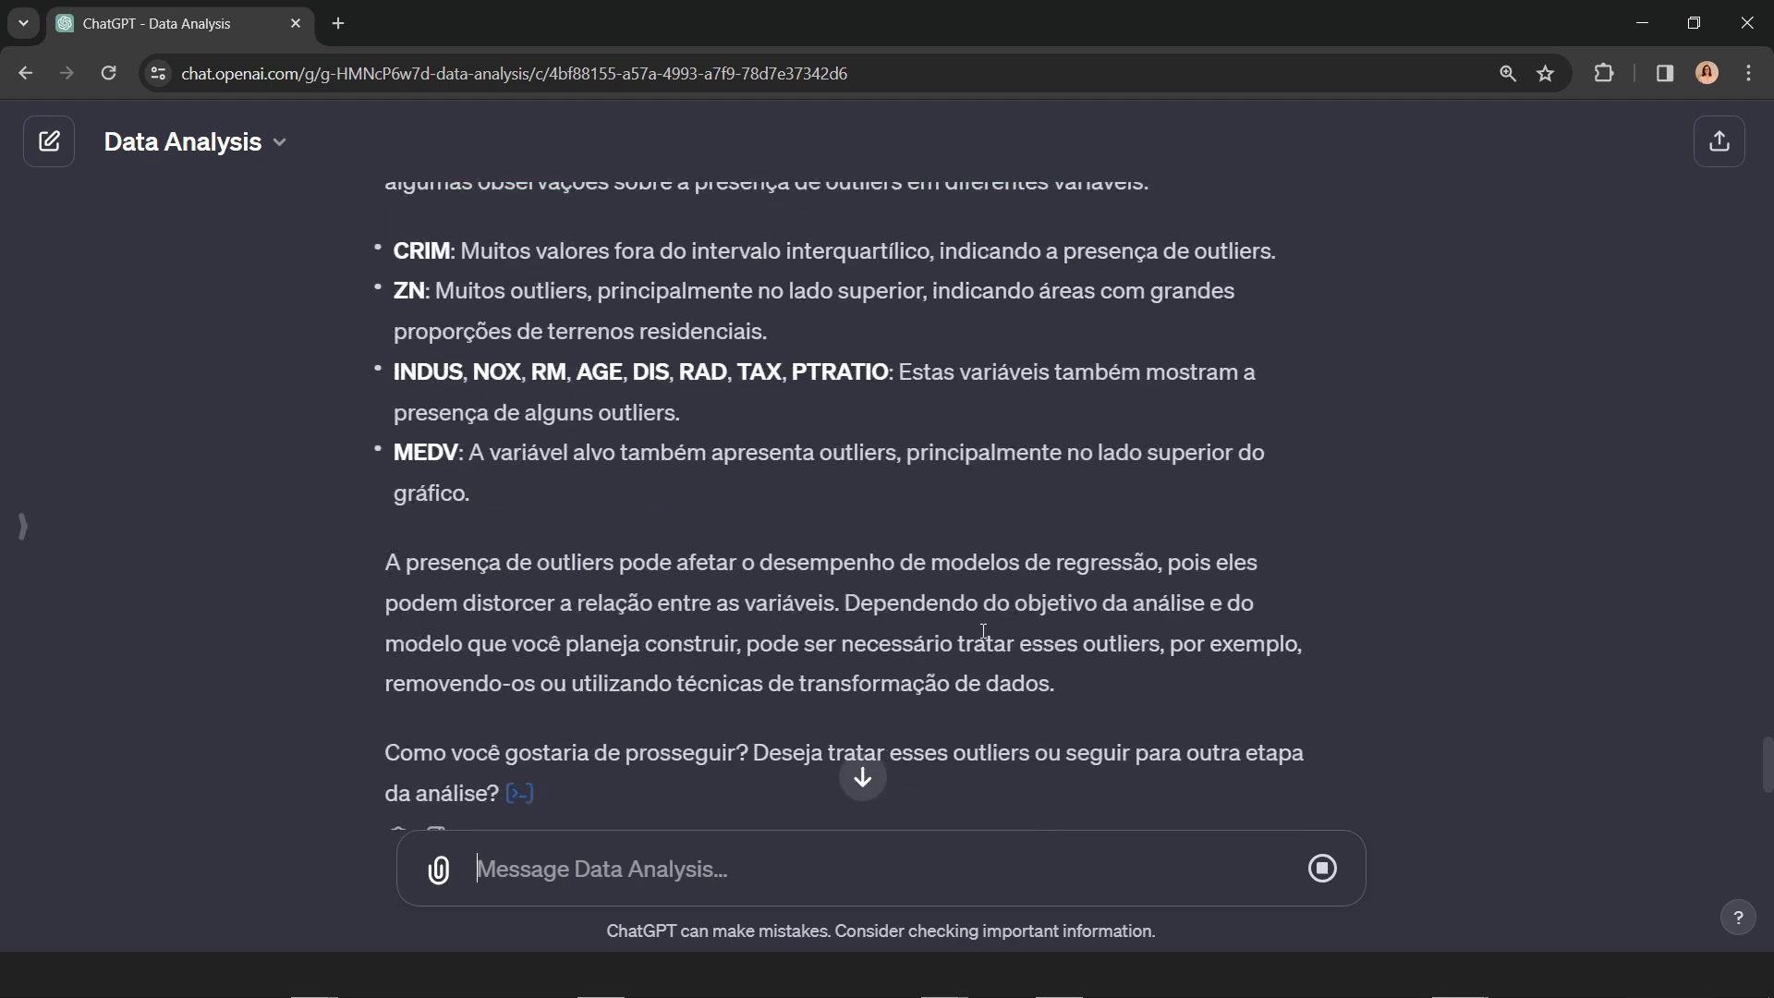
{"action": "scroll", "coordinate": [1117, 684], "scroll_direction": "down", "scroll_amount": 5}
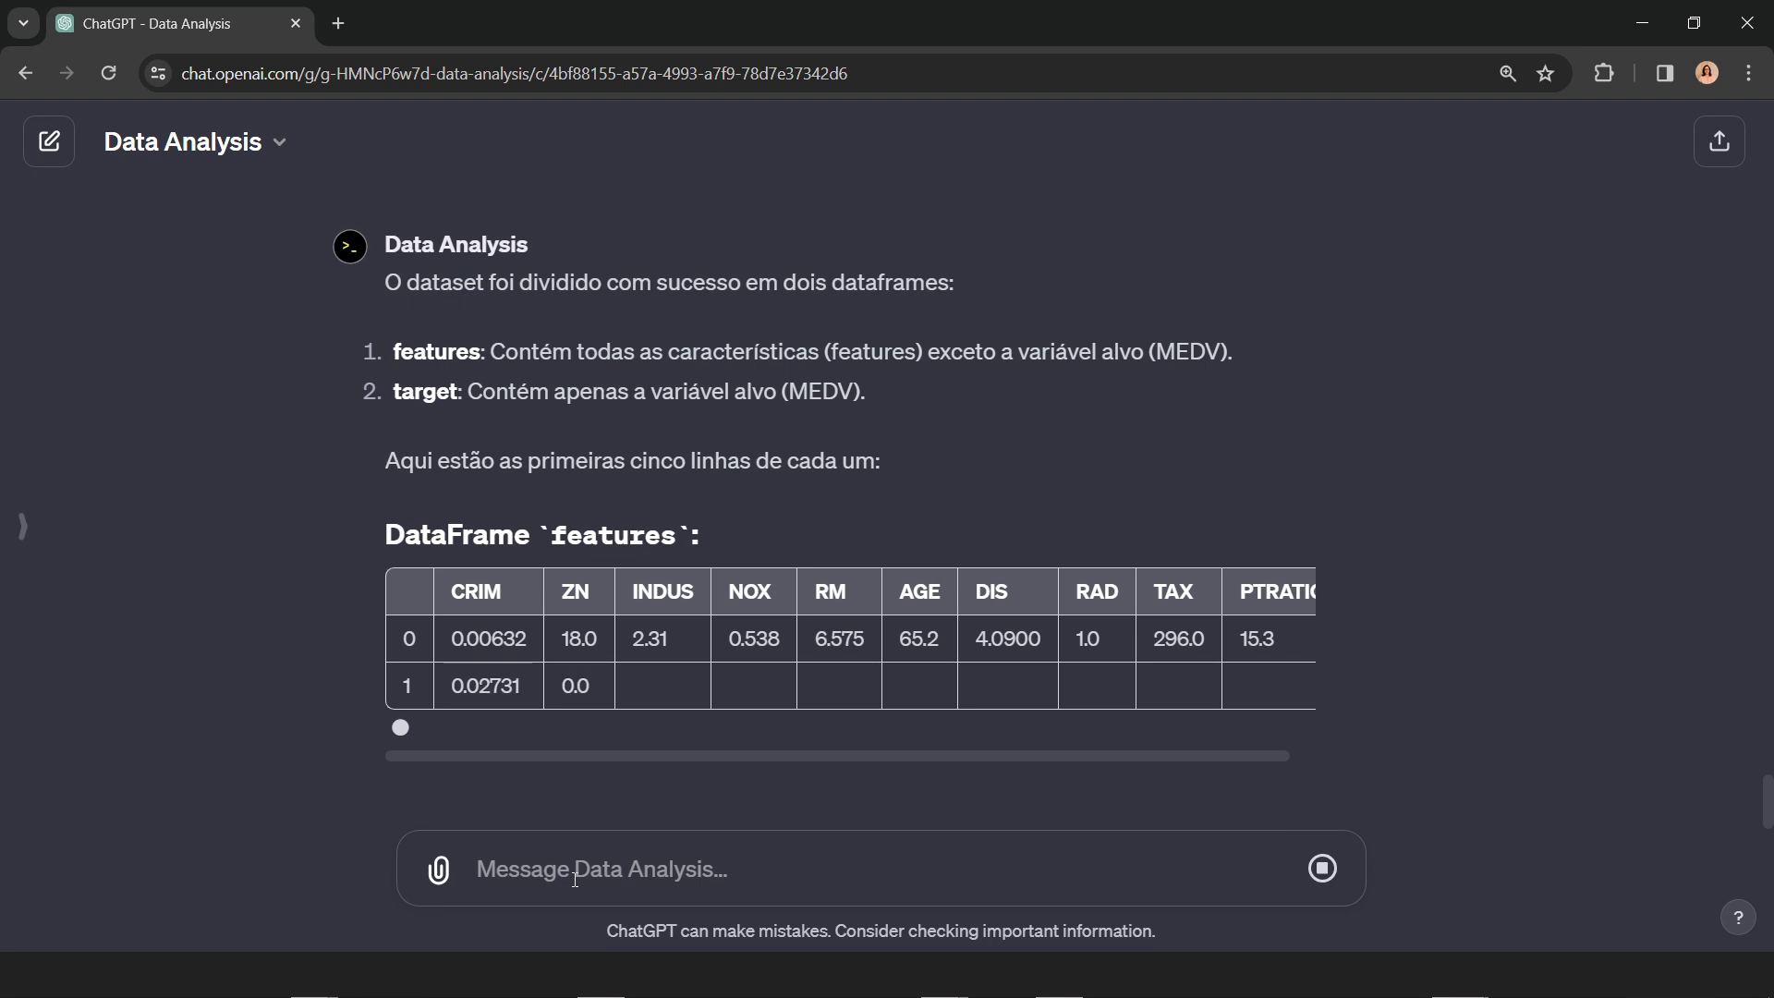
{"action": "type", "text": "TRa"}
{"action": "key", "text": "BackSpace"}
{"action": "key", "text": "BackSpace"}
{"action": "key", "text": "BackSpace"}
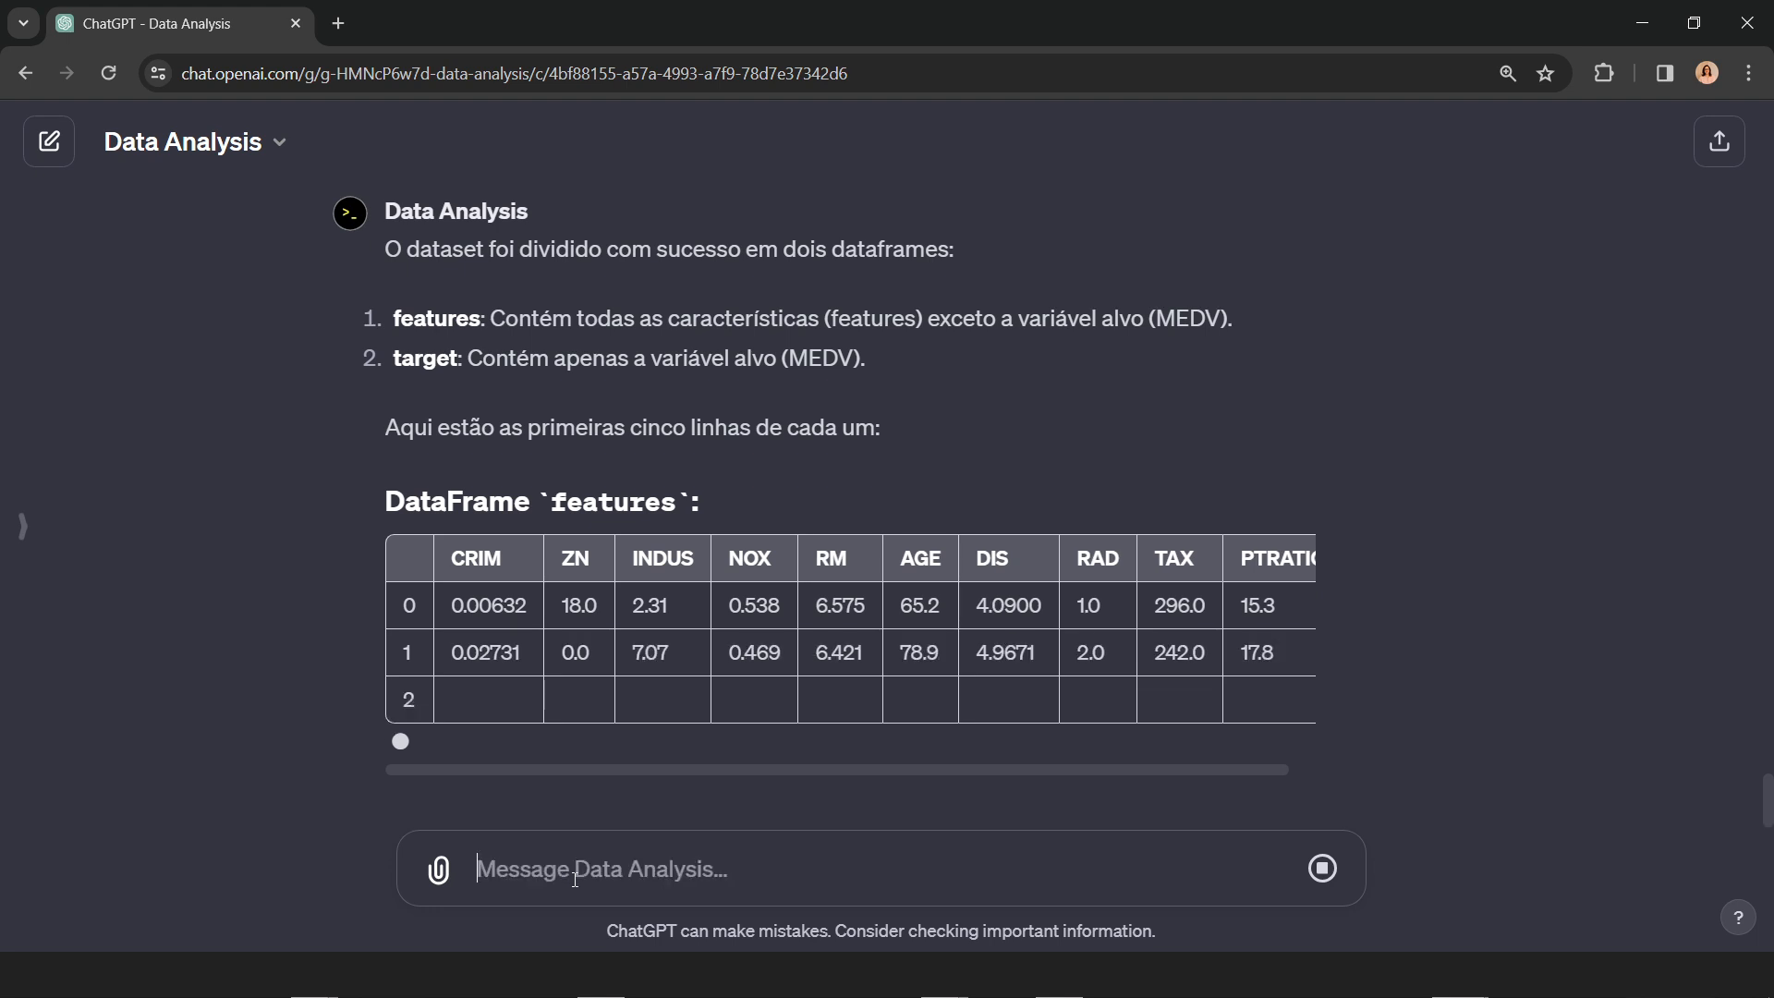
{"action": "type", "text": "Fa"}
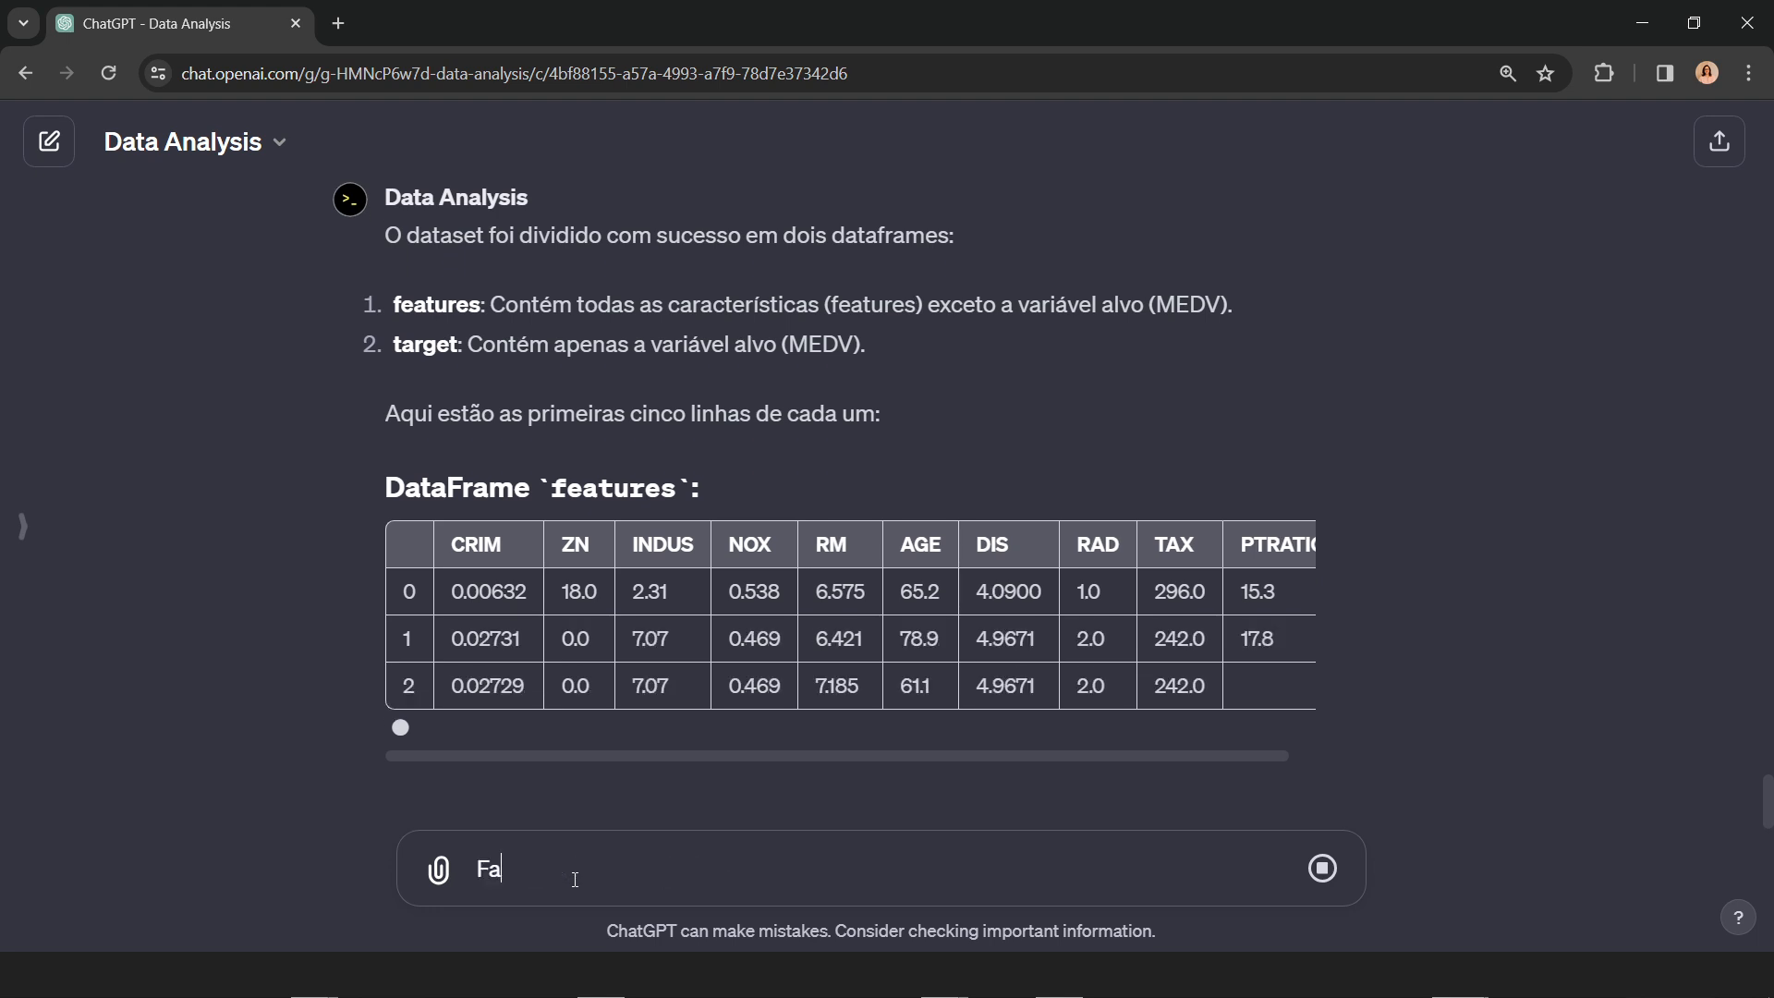
{"action": "type", "text": "ça o pr"}
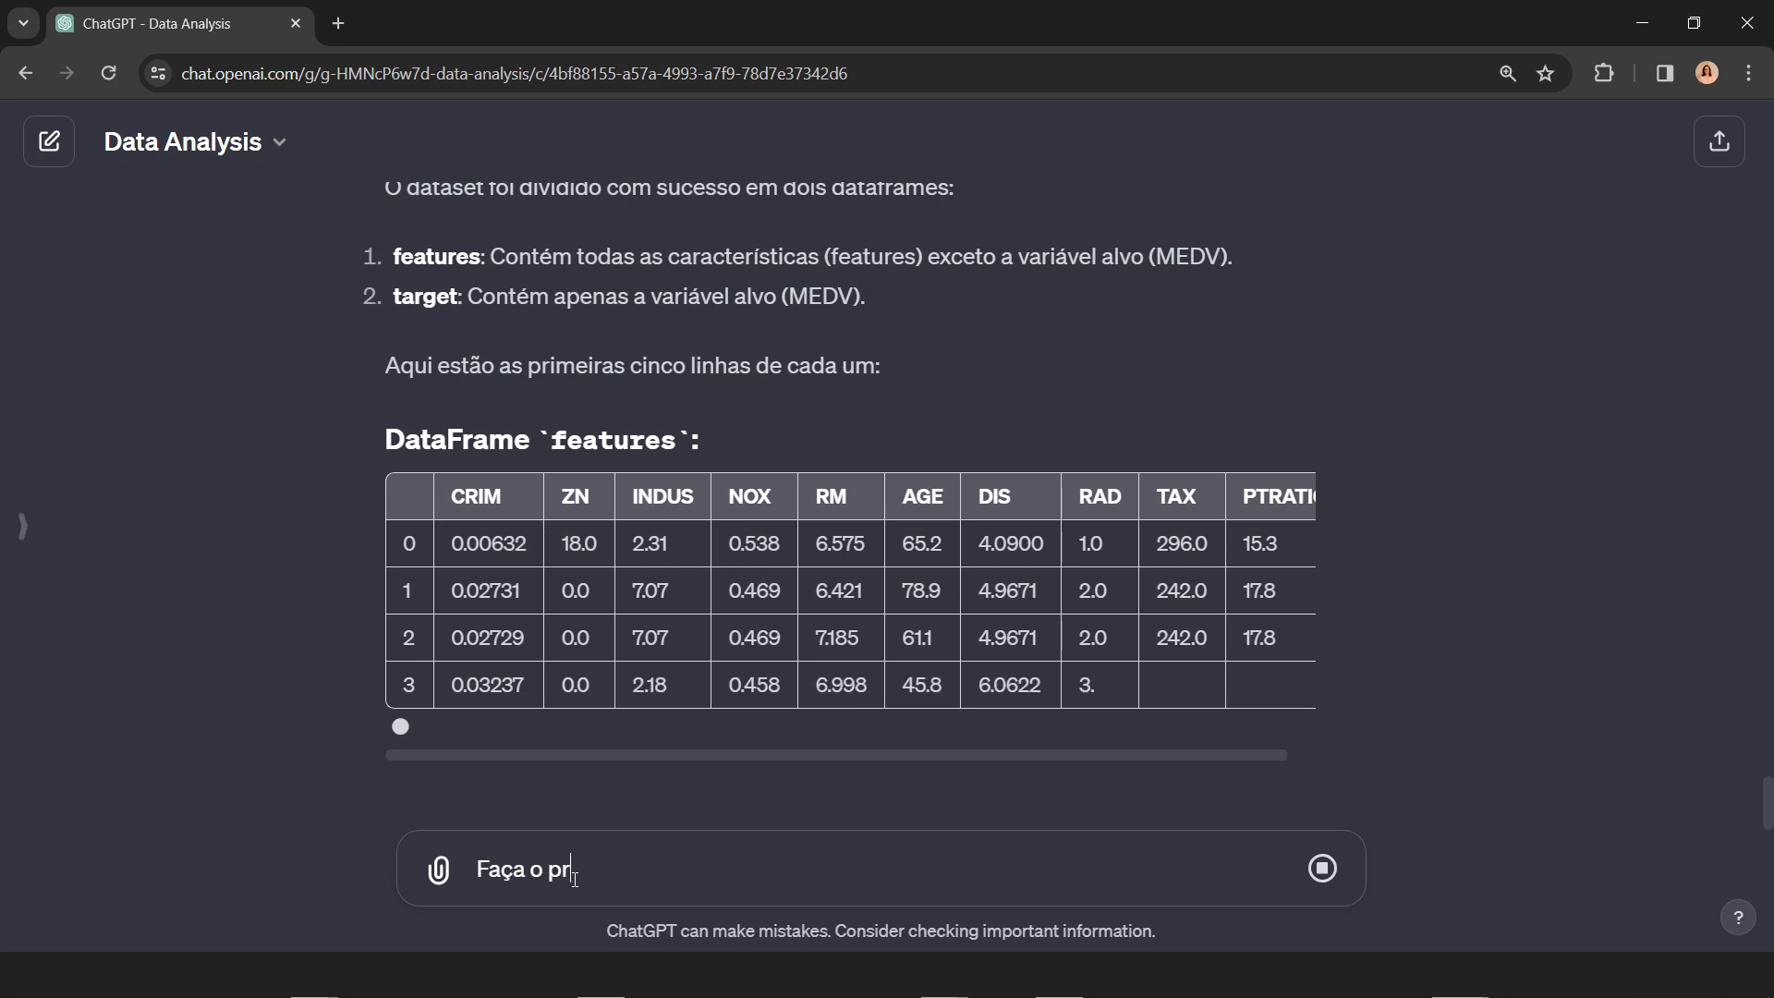
{"action": "type", "text": "é-proce"}
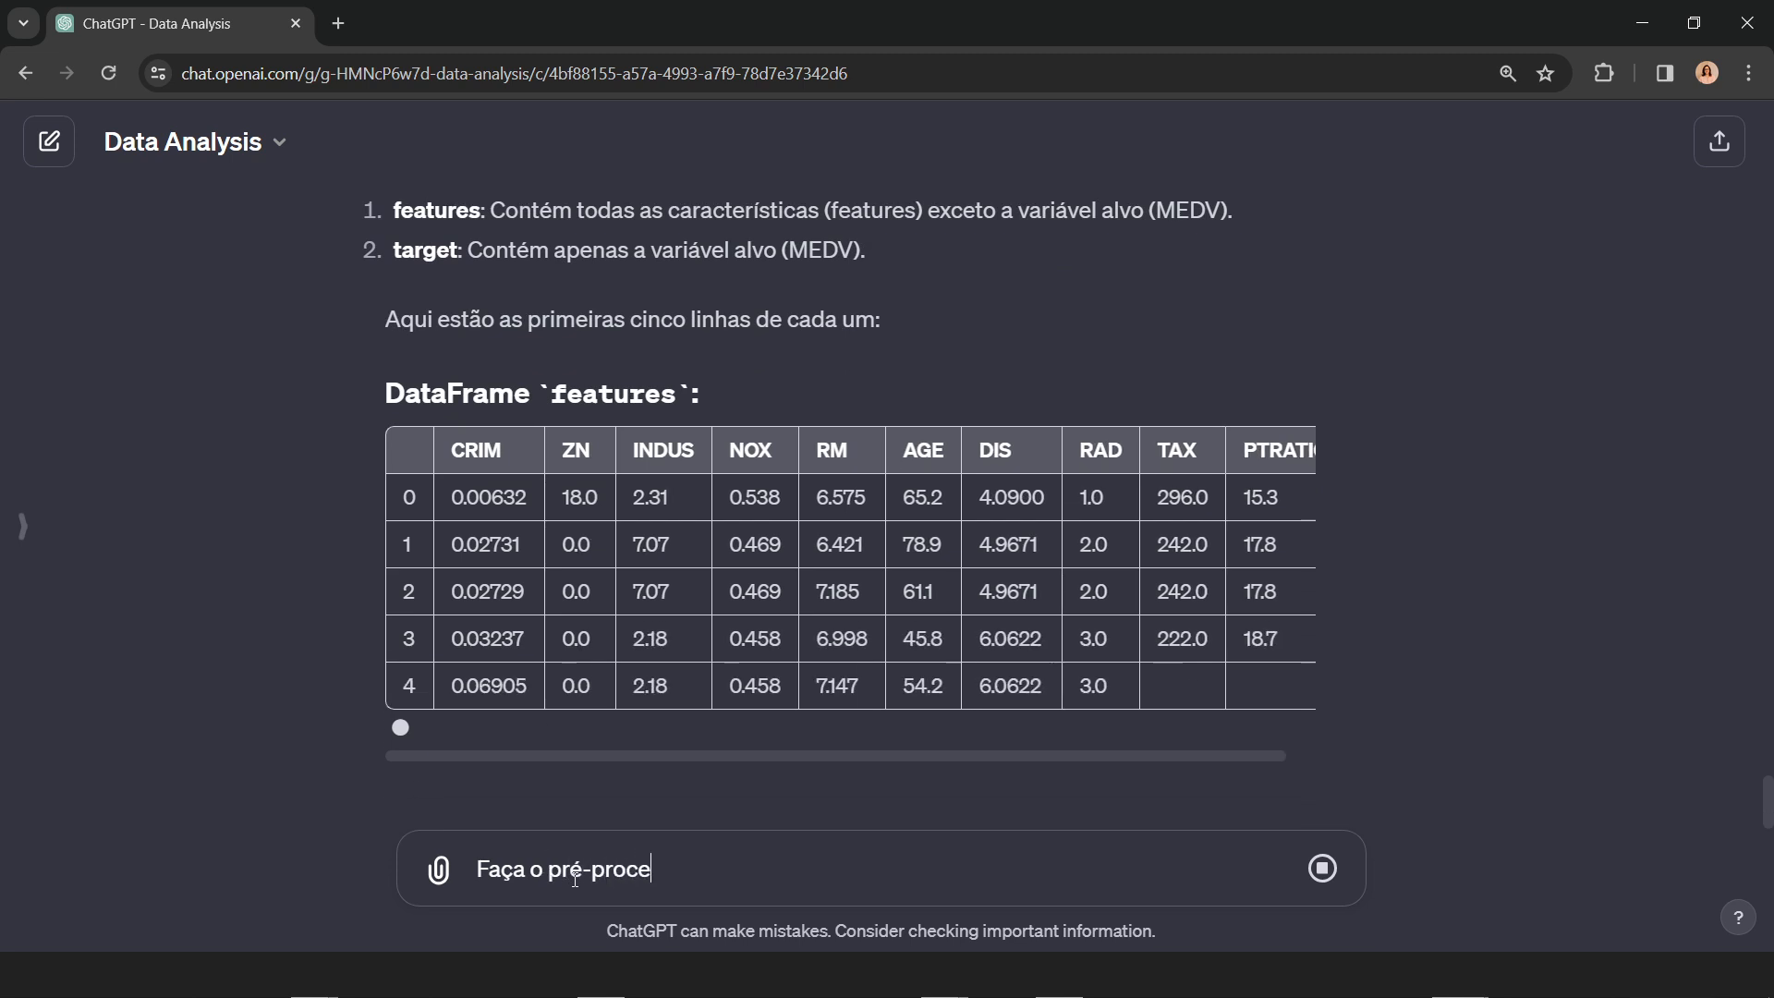
{"action": "type", "text": "ssamento de dados "}
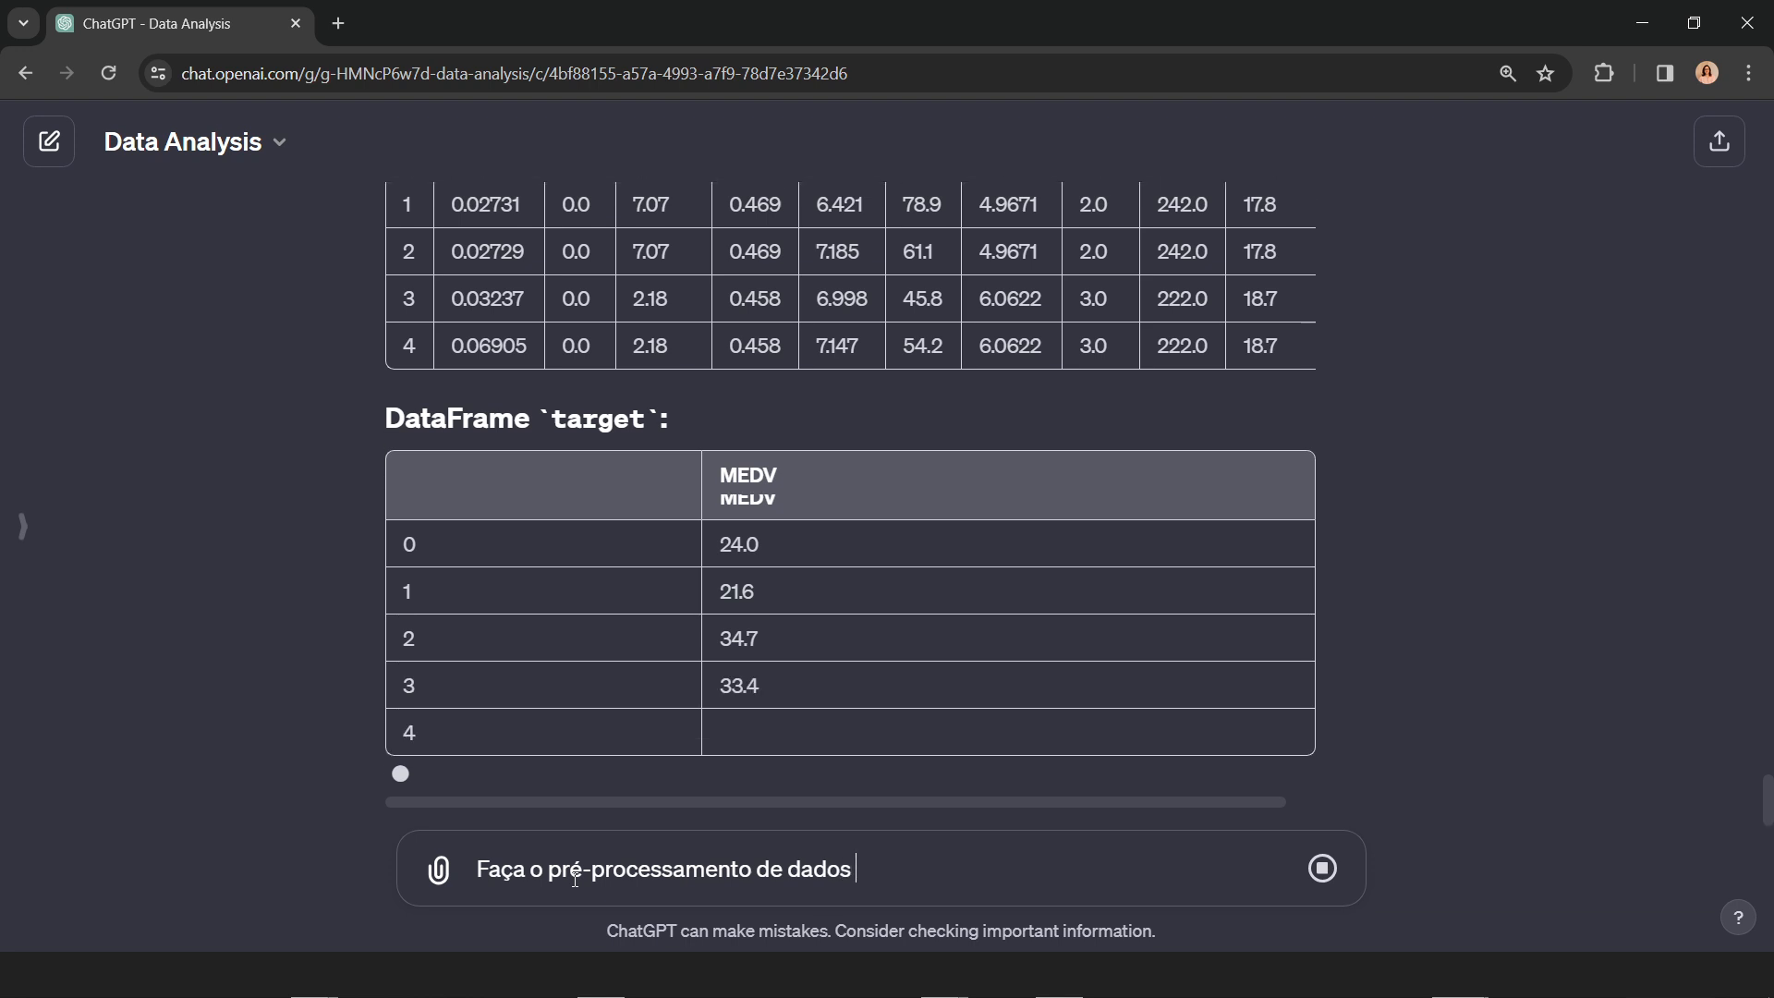
{"action": "type", "text": "nos"}
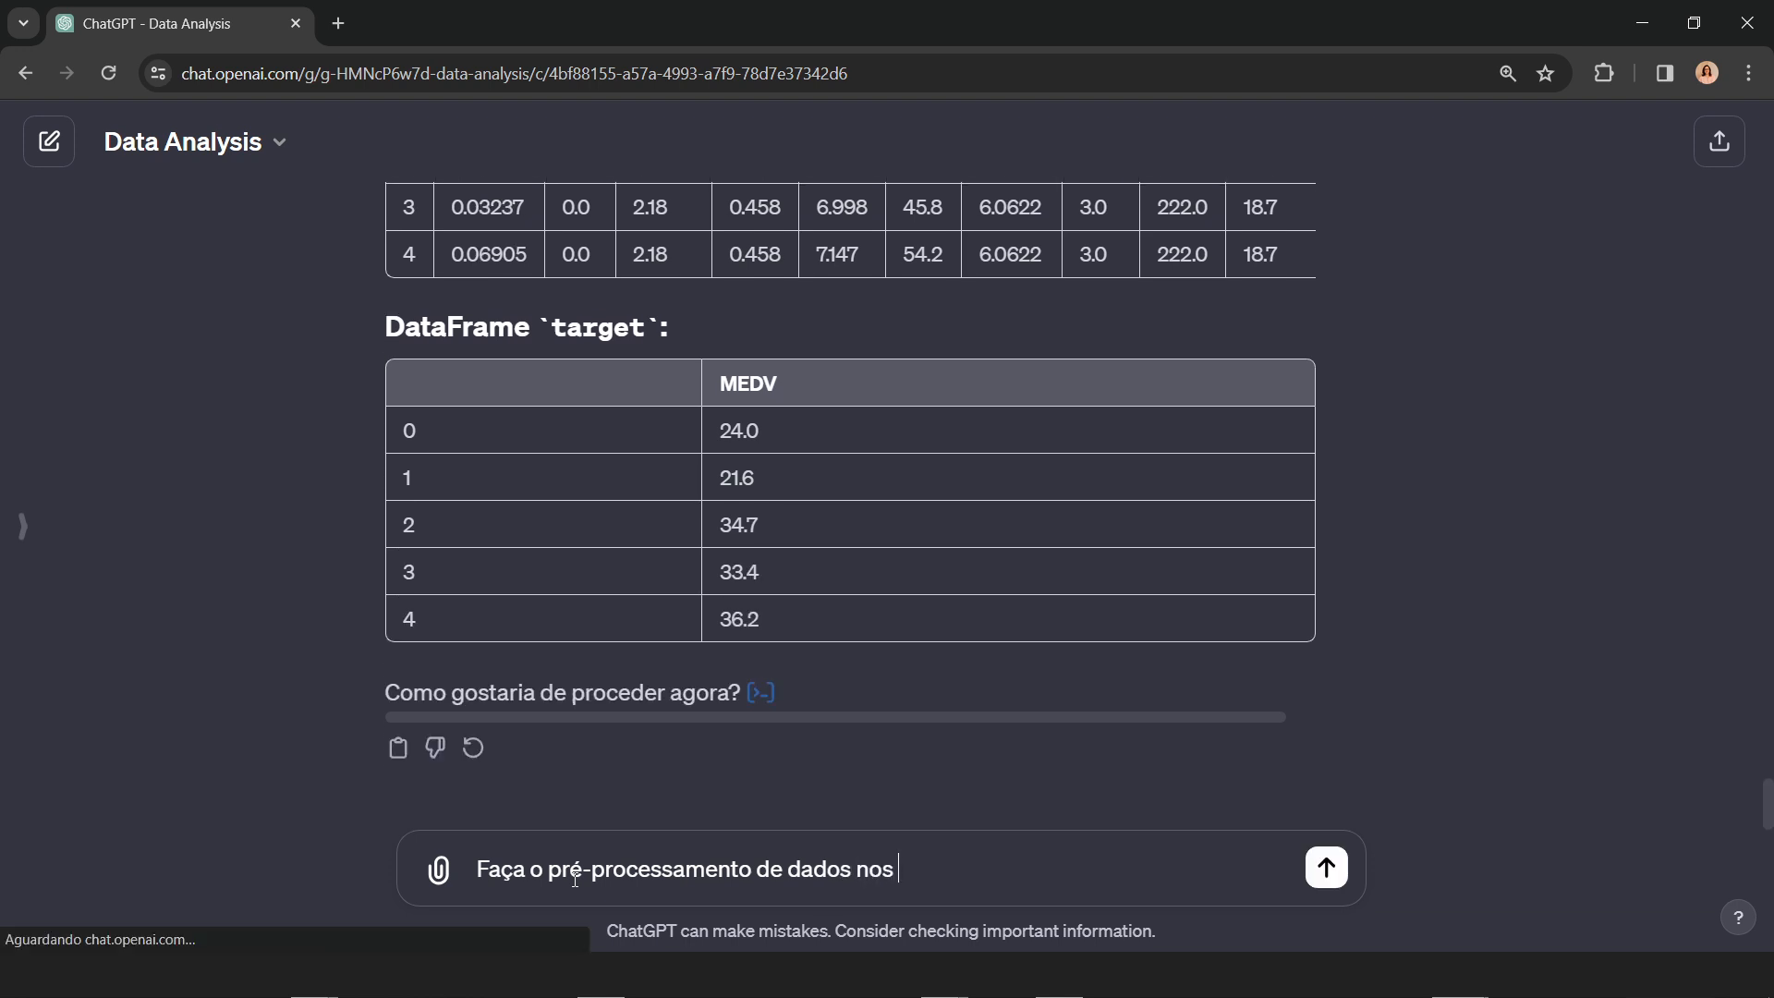
{"action": "type", "text": " outliers"}
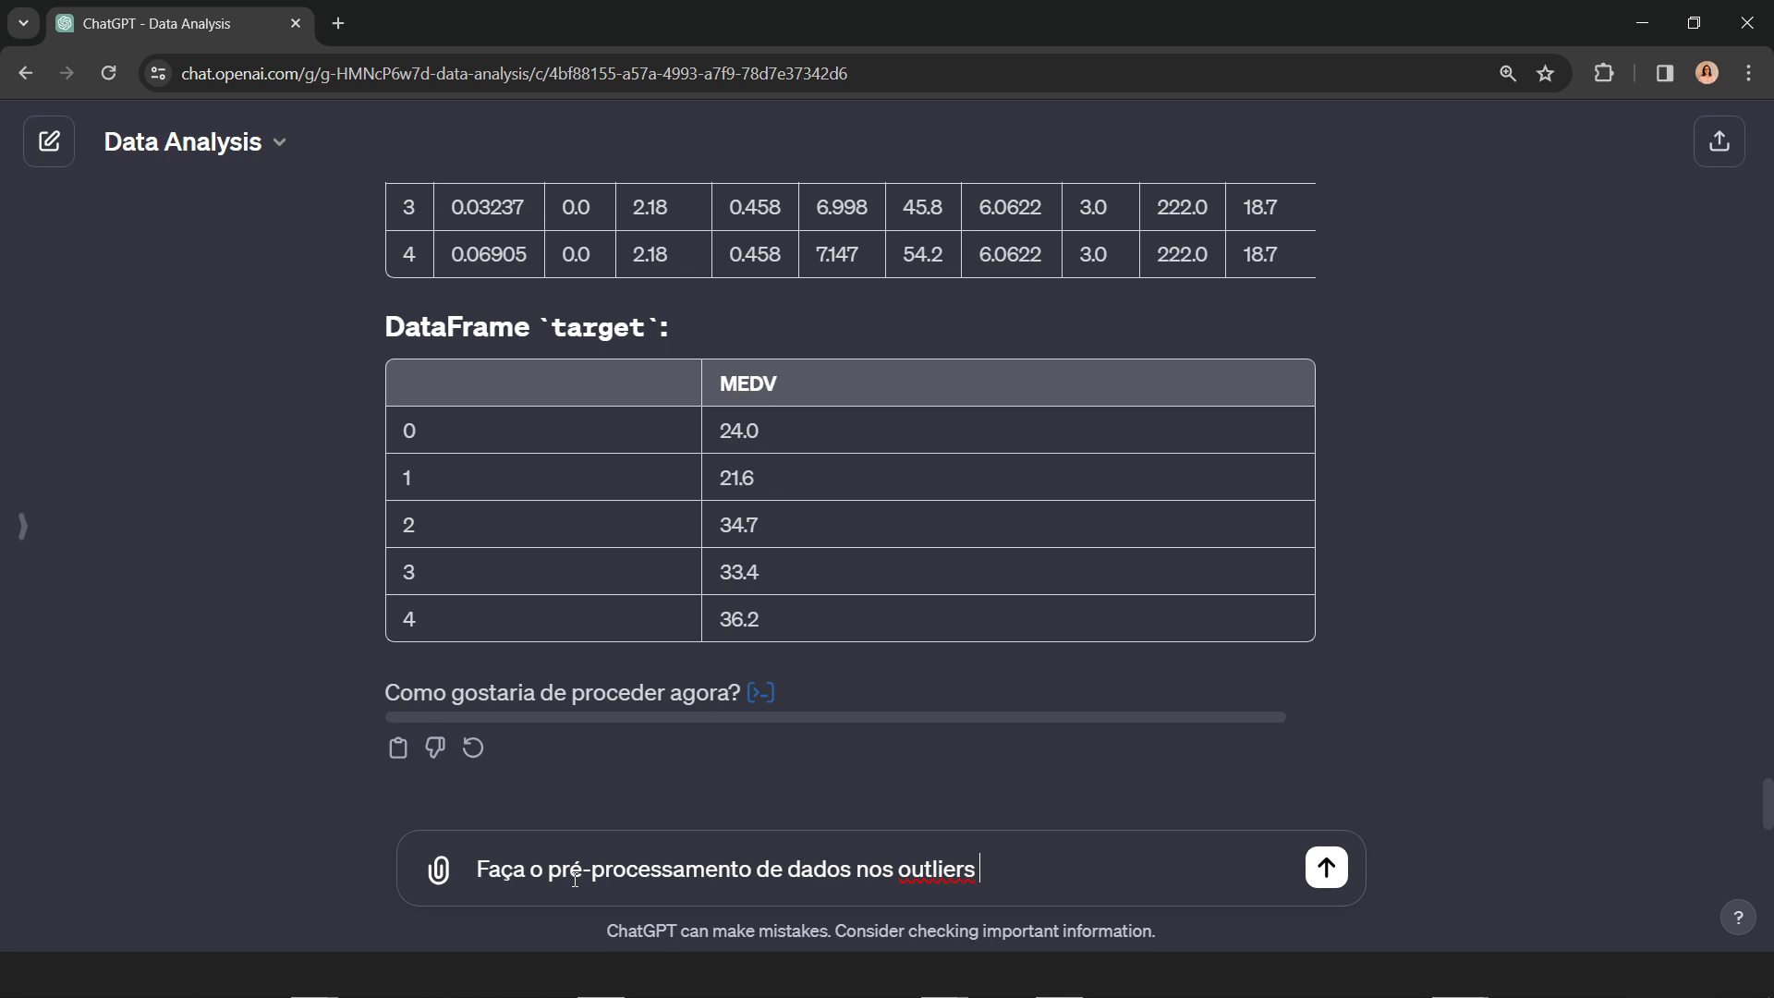
{"action": "type", "text": " encontrados no datase"}
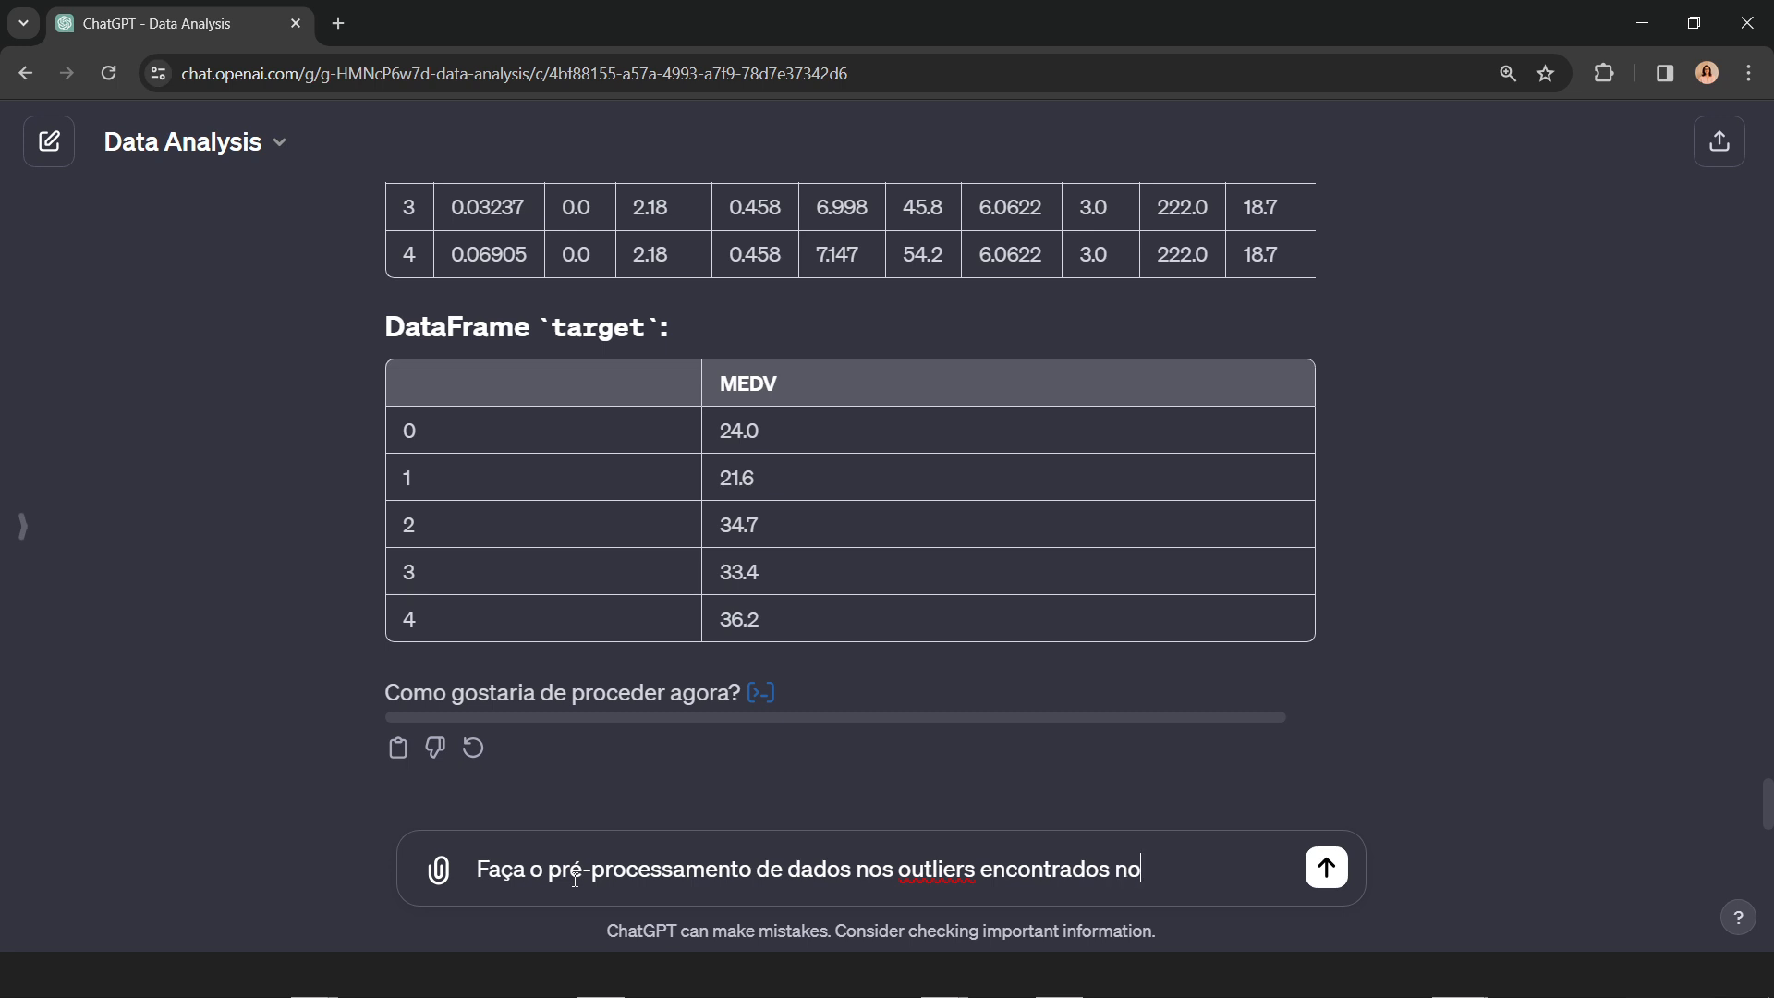
Step: Continue the preprocessing prompt with "encontrados no dataframe features."
{"action": "key", "text": "BackSpace"}
{"action": "key", "text": "BackSpace"}
{"action": "type", "text": "frame features. U"}
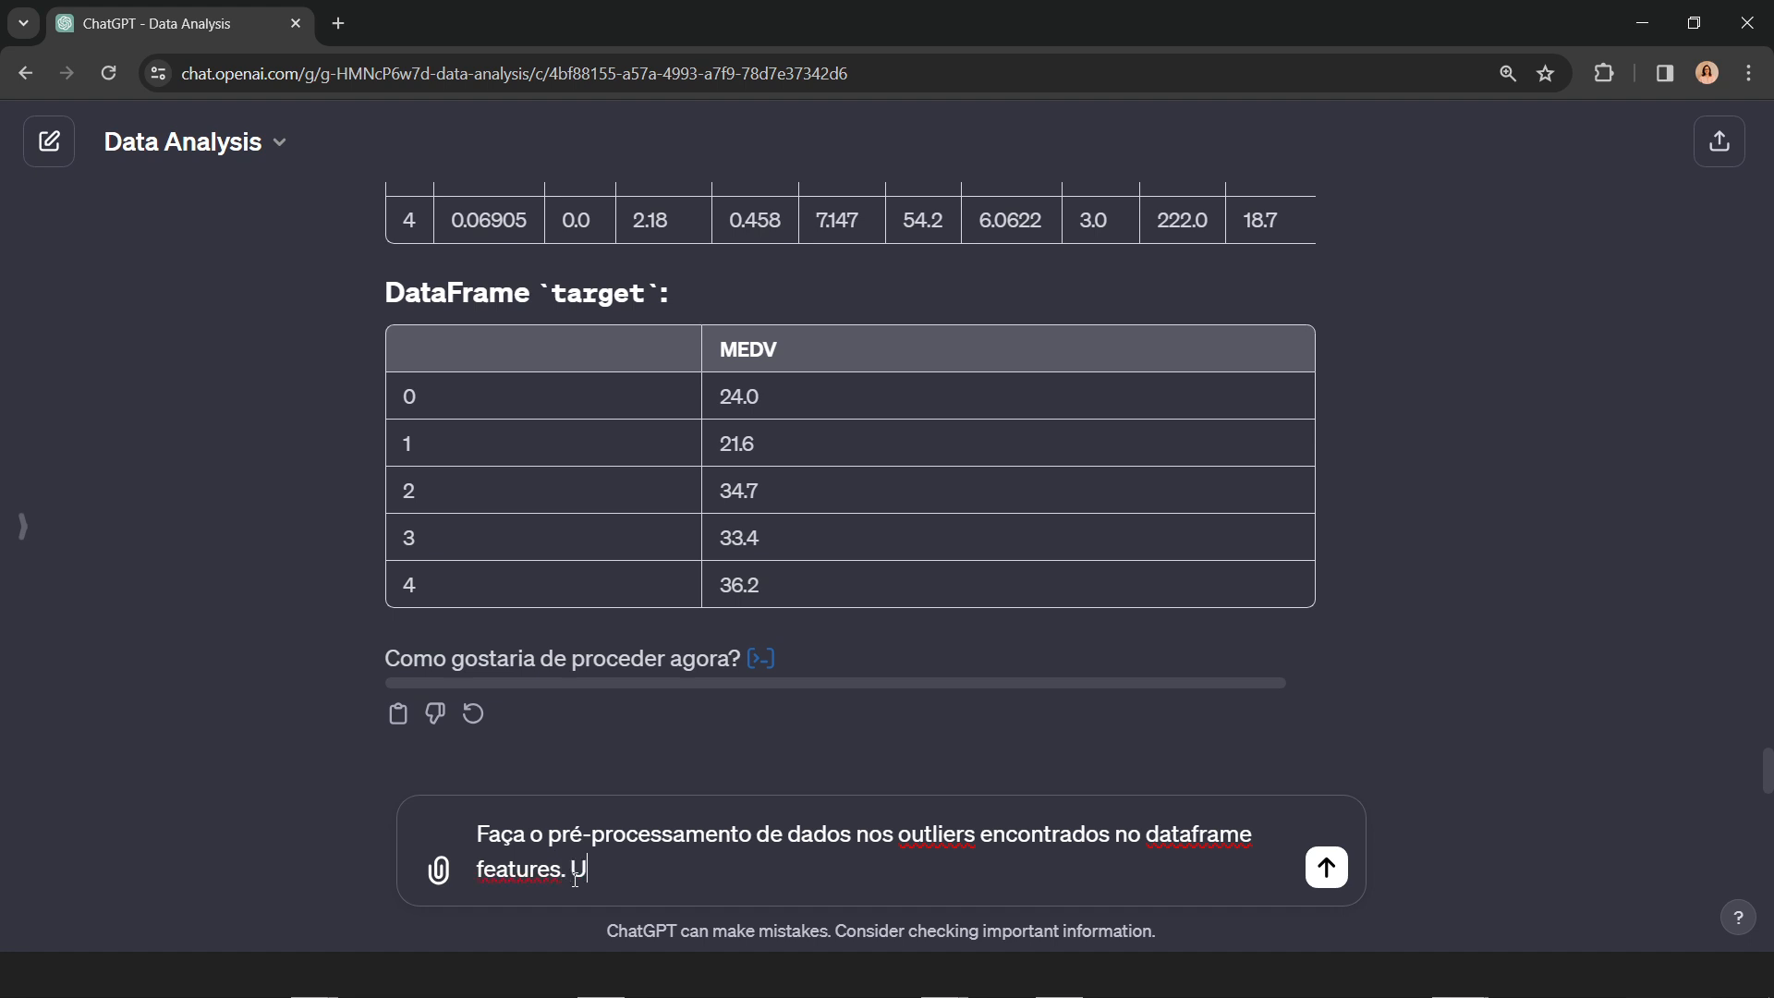
{"action": "type", "text": "se mediana no lug"}
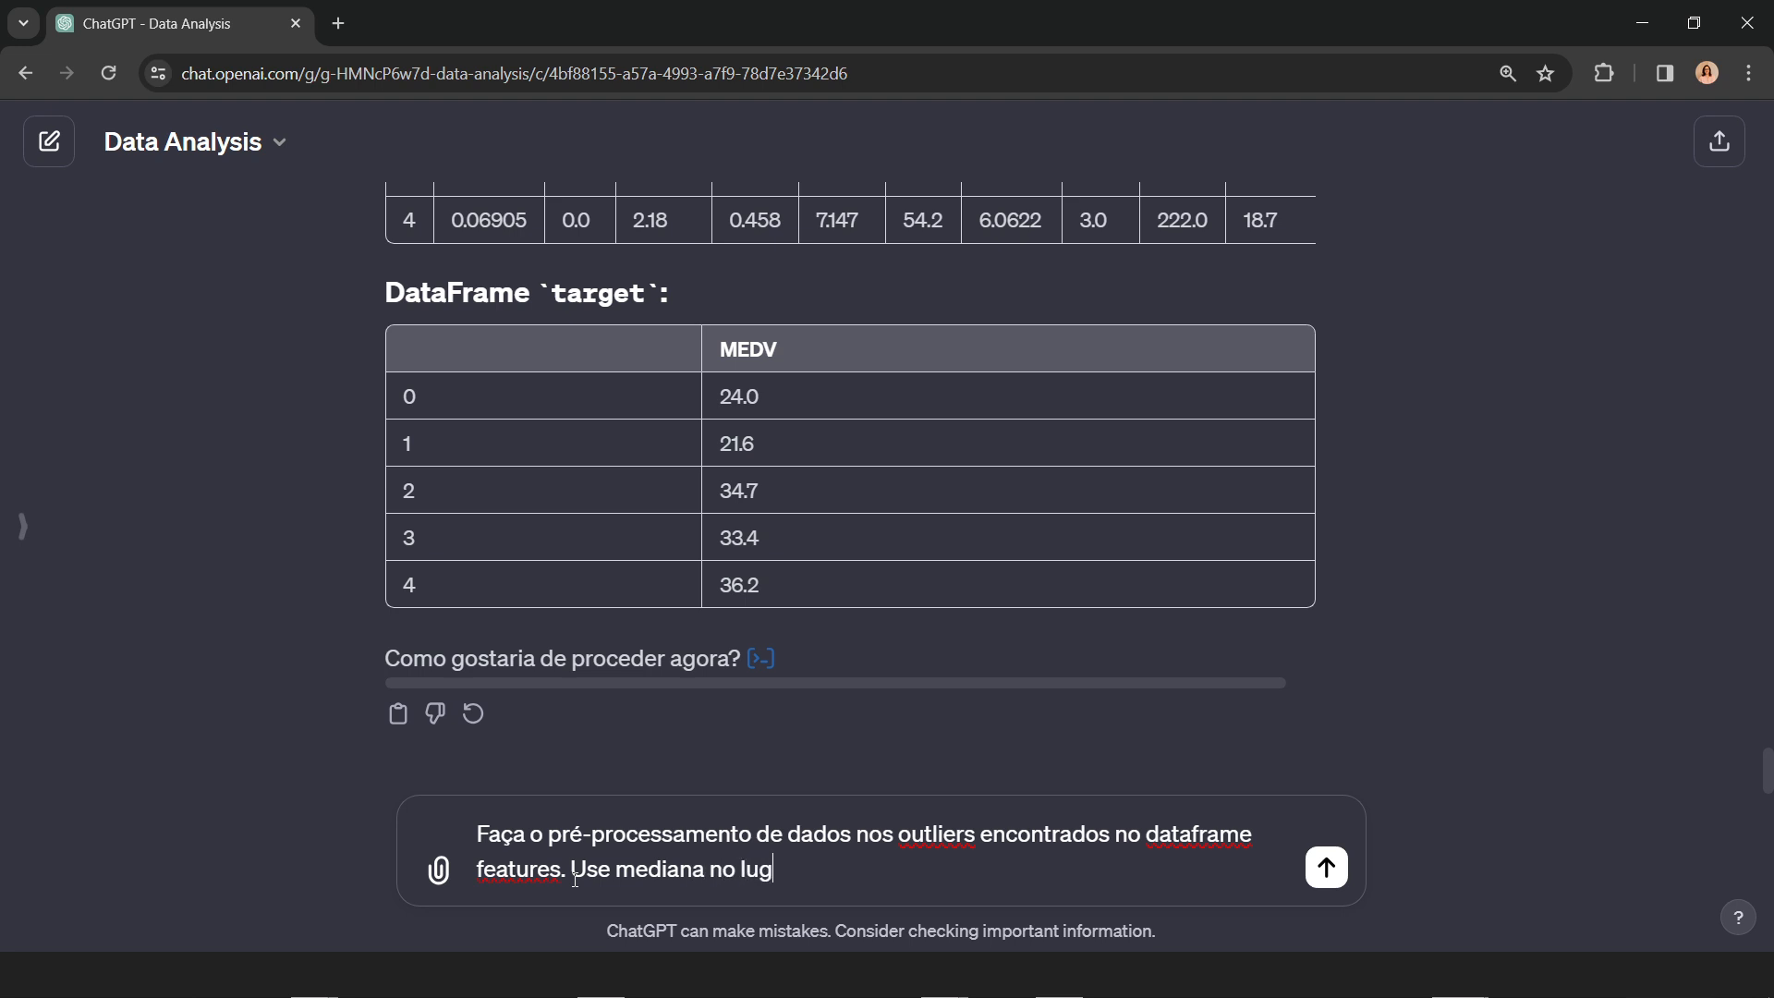
{"action": "type", "text": "ar da média"}
{"action": "key", "text": "BackSpace"}
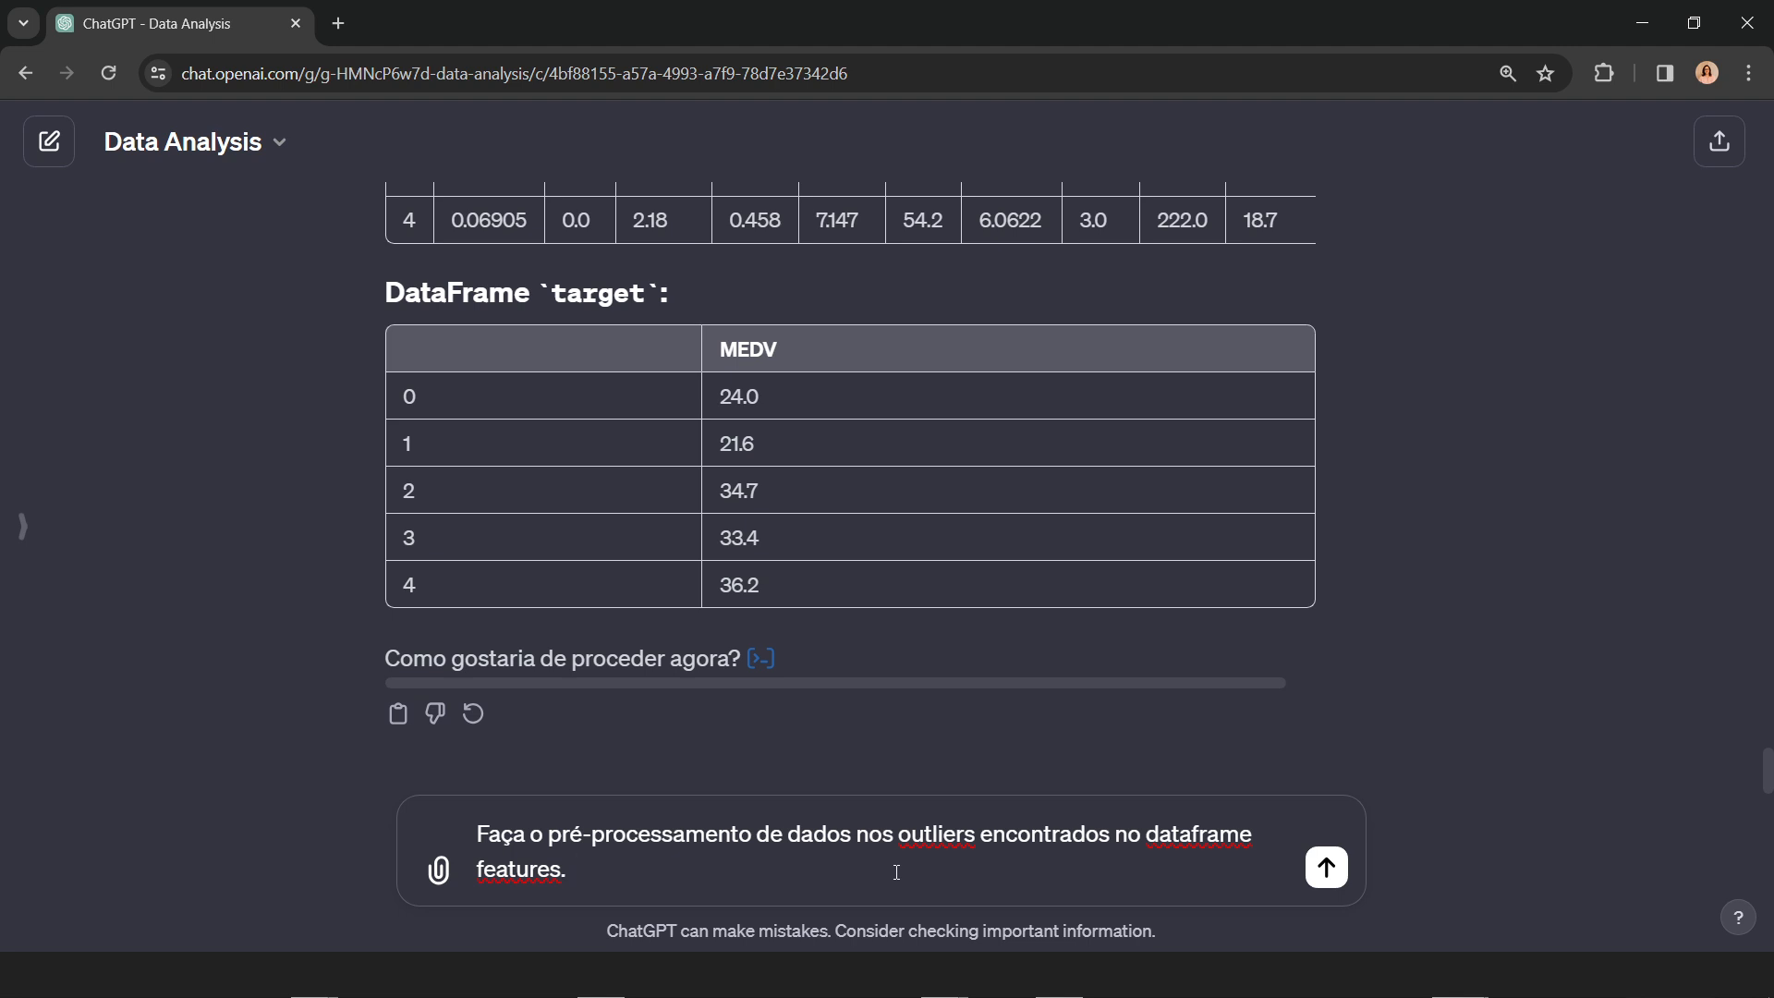
Step: Finish the prompt with "Use a melhor abordagem para cada coluna de dados." and send the outlier preprocessing request
{"action": "type", "text": "Use"}
{"action": "type", "text": "melhor abo"}
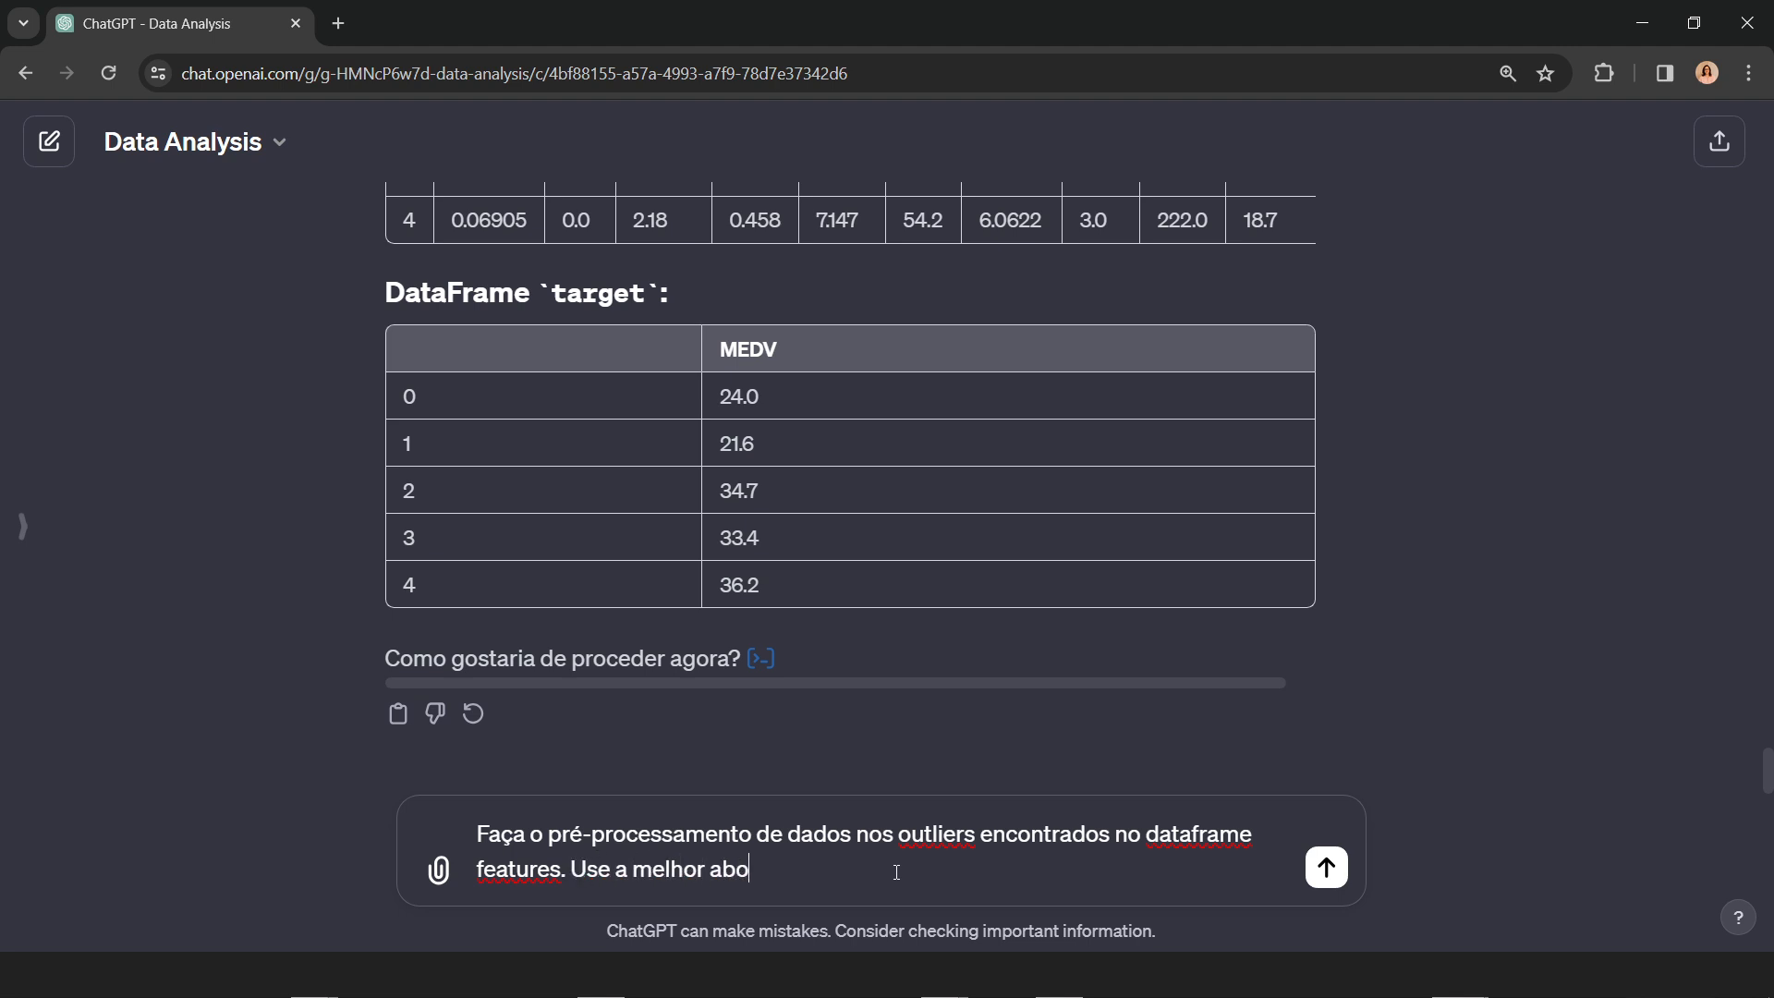
{"action": "type", "text": "rd"}
{"action": "key", "text": "BackSpace"}
{"action": "key", "text": "BackSpace"}
{"action": "type", "text": "rdagem para cada coluna"}
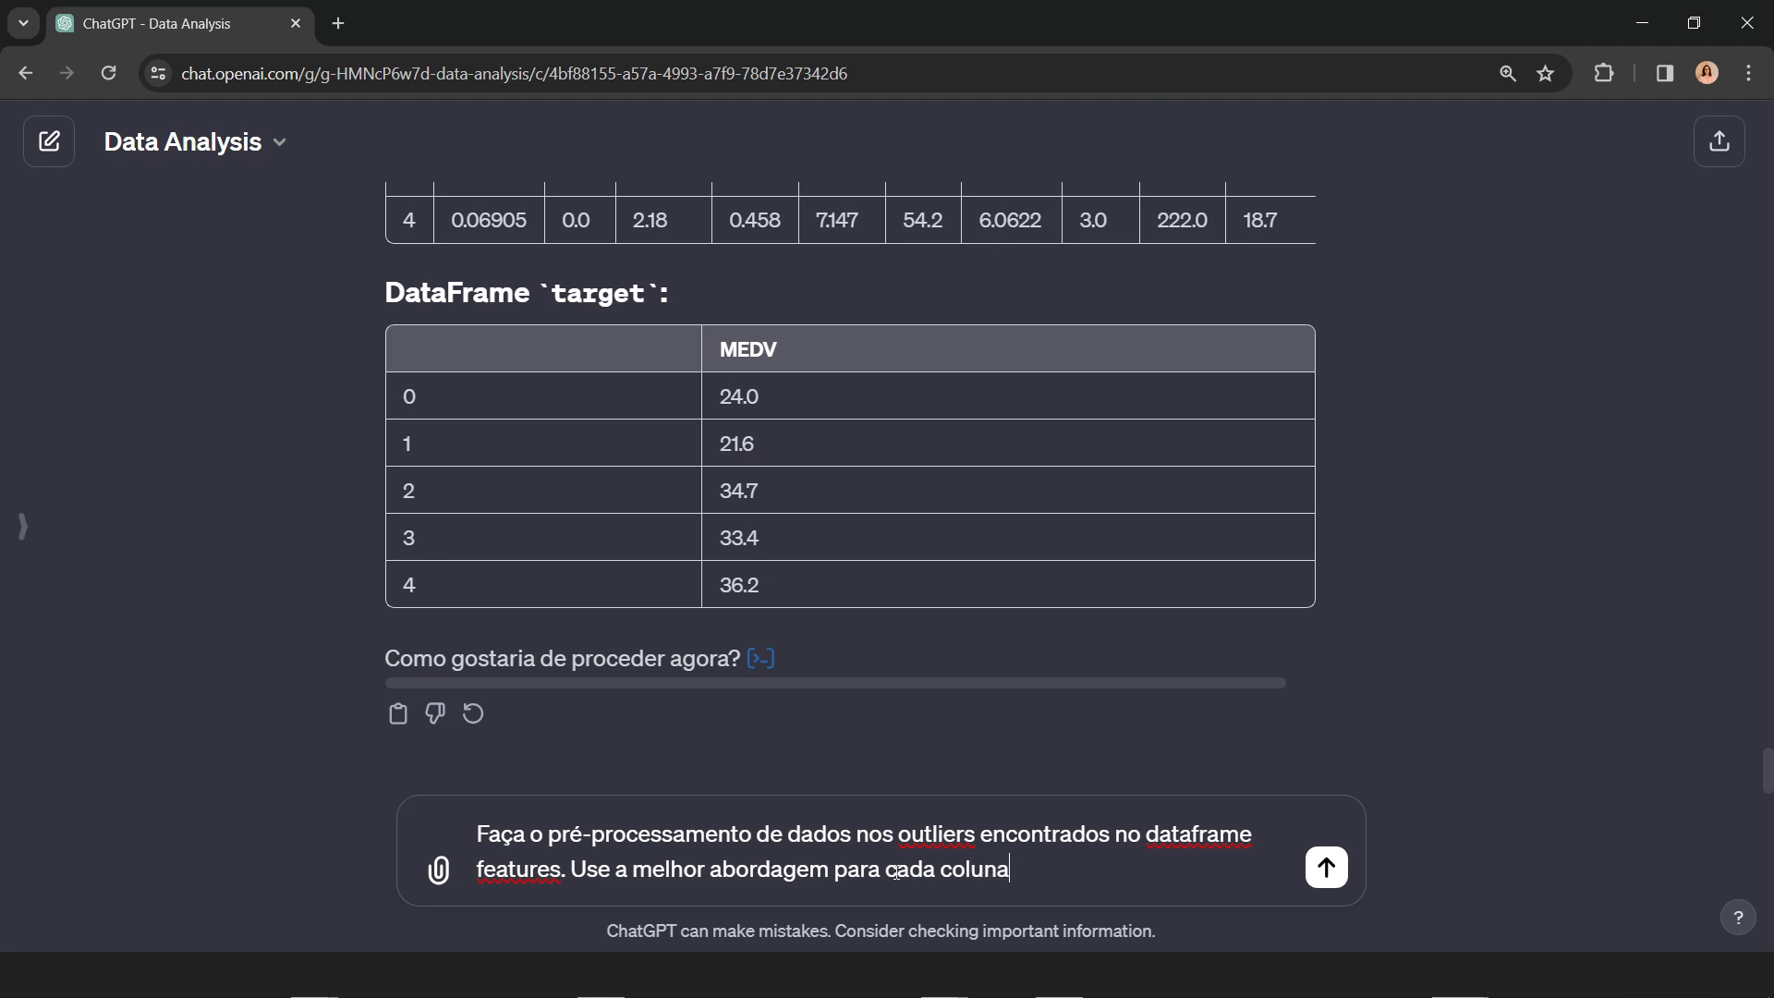
{"action": "type", "text": " de dados."}
{"action": "scroll", "coordinate": [1399, 681], "scroll_direction": "up", "scroll_amount": 3}
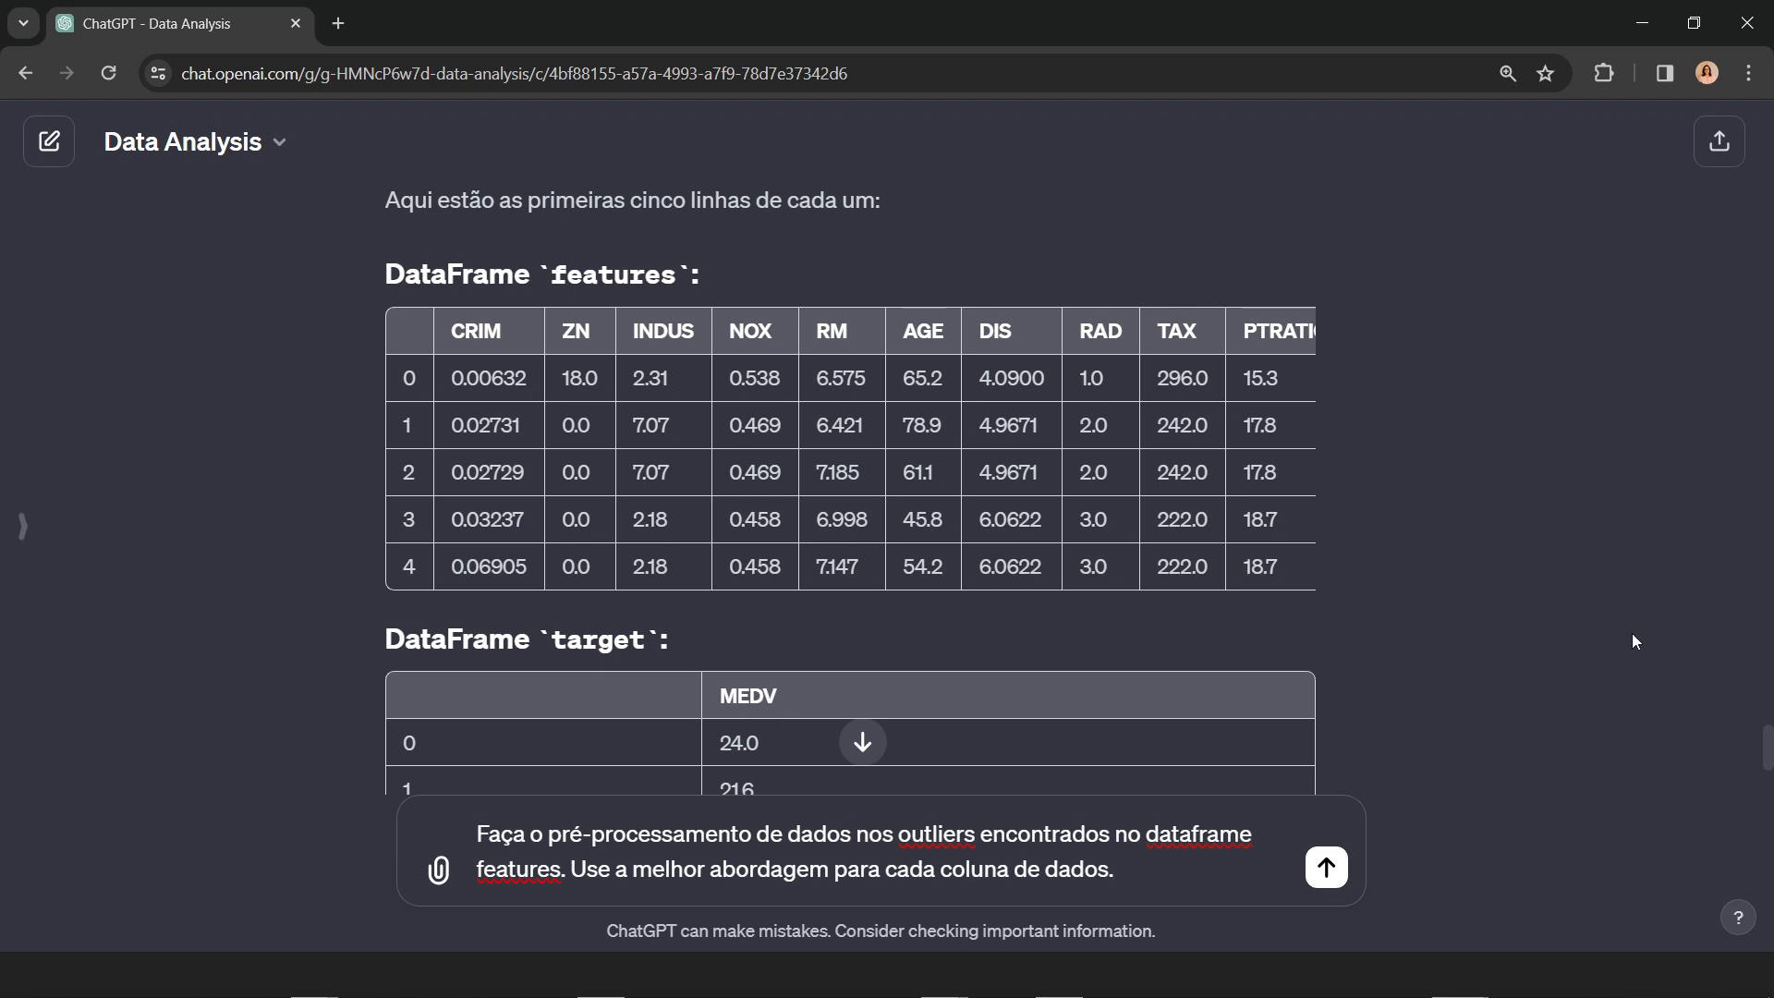
{"action": "scroll", "coordinate": [1626, 632], "scroll_direction": "down", "scroll_amount": 4}
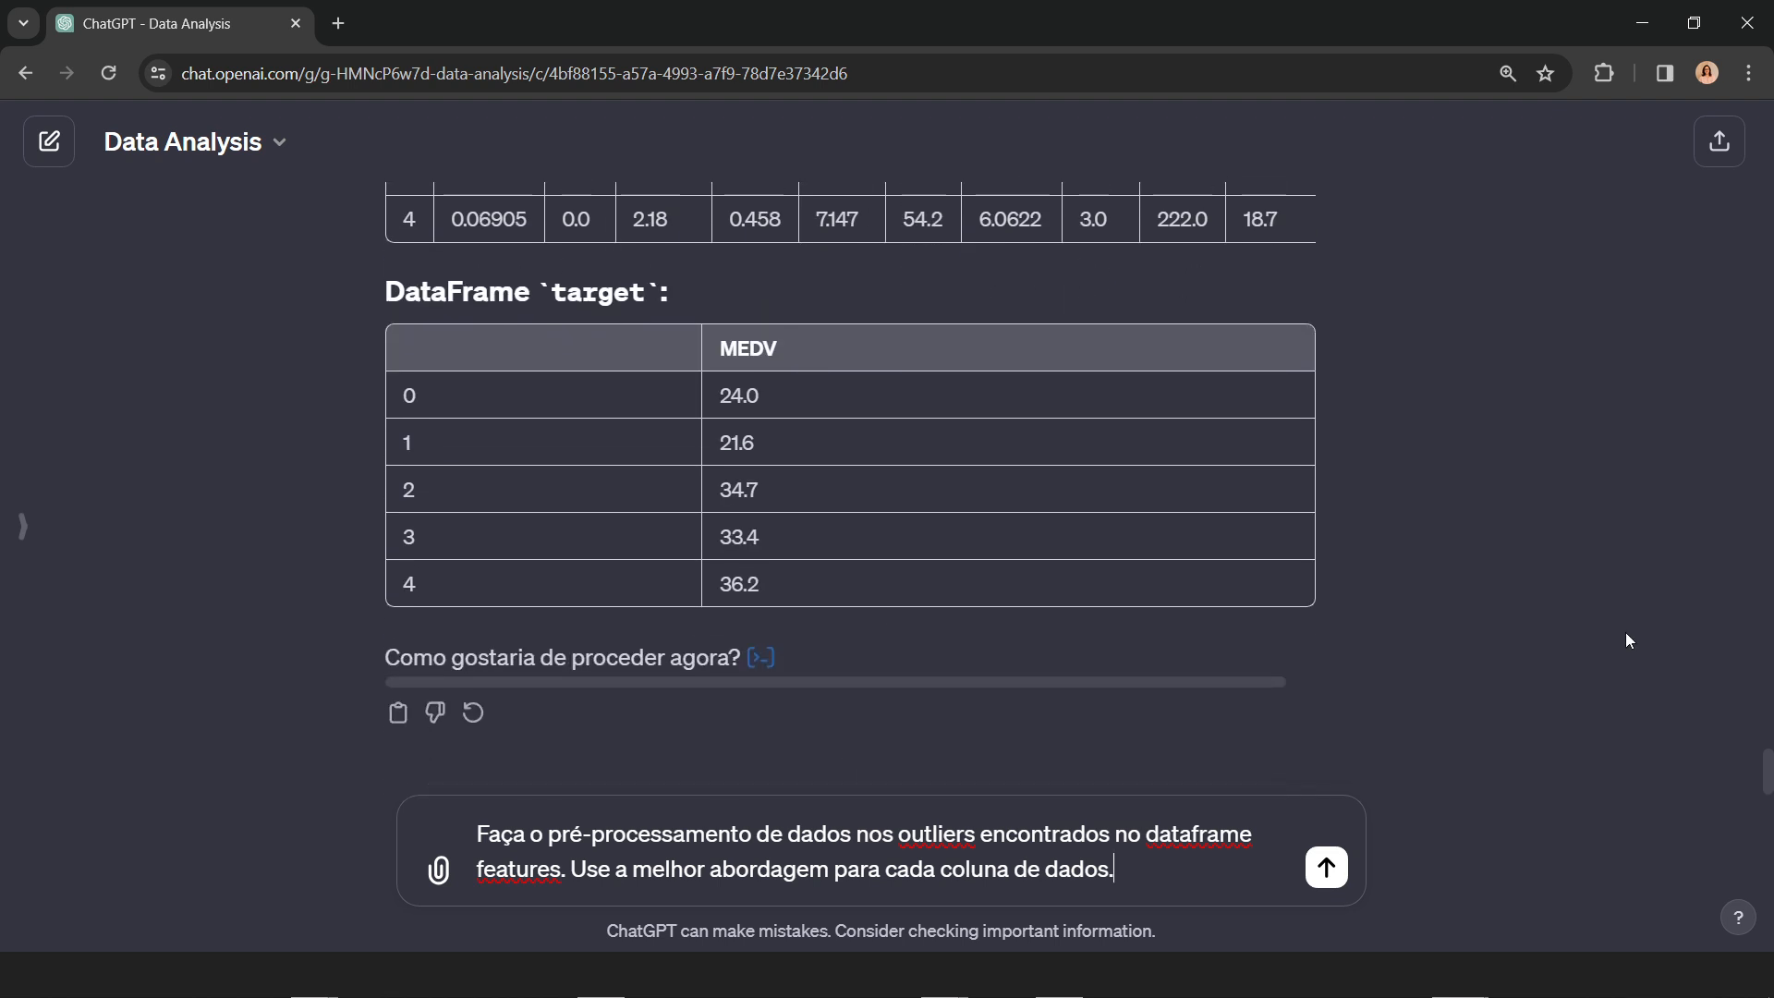
{"action": "left_click", "coordinate": [1326, 873]}
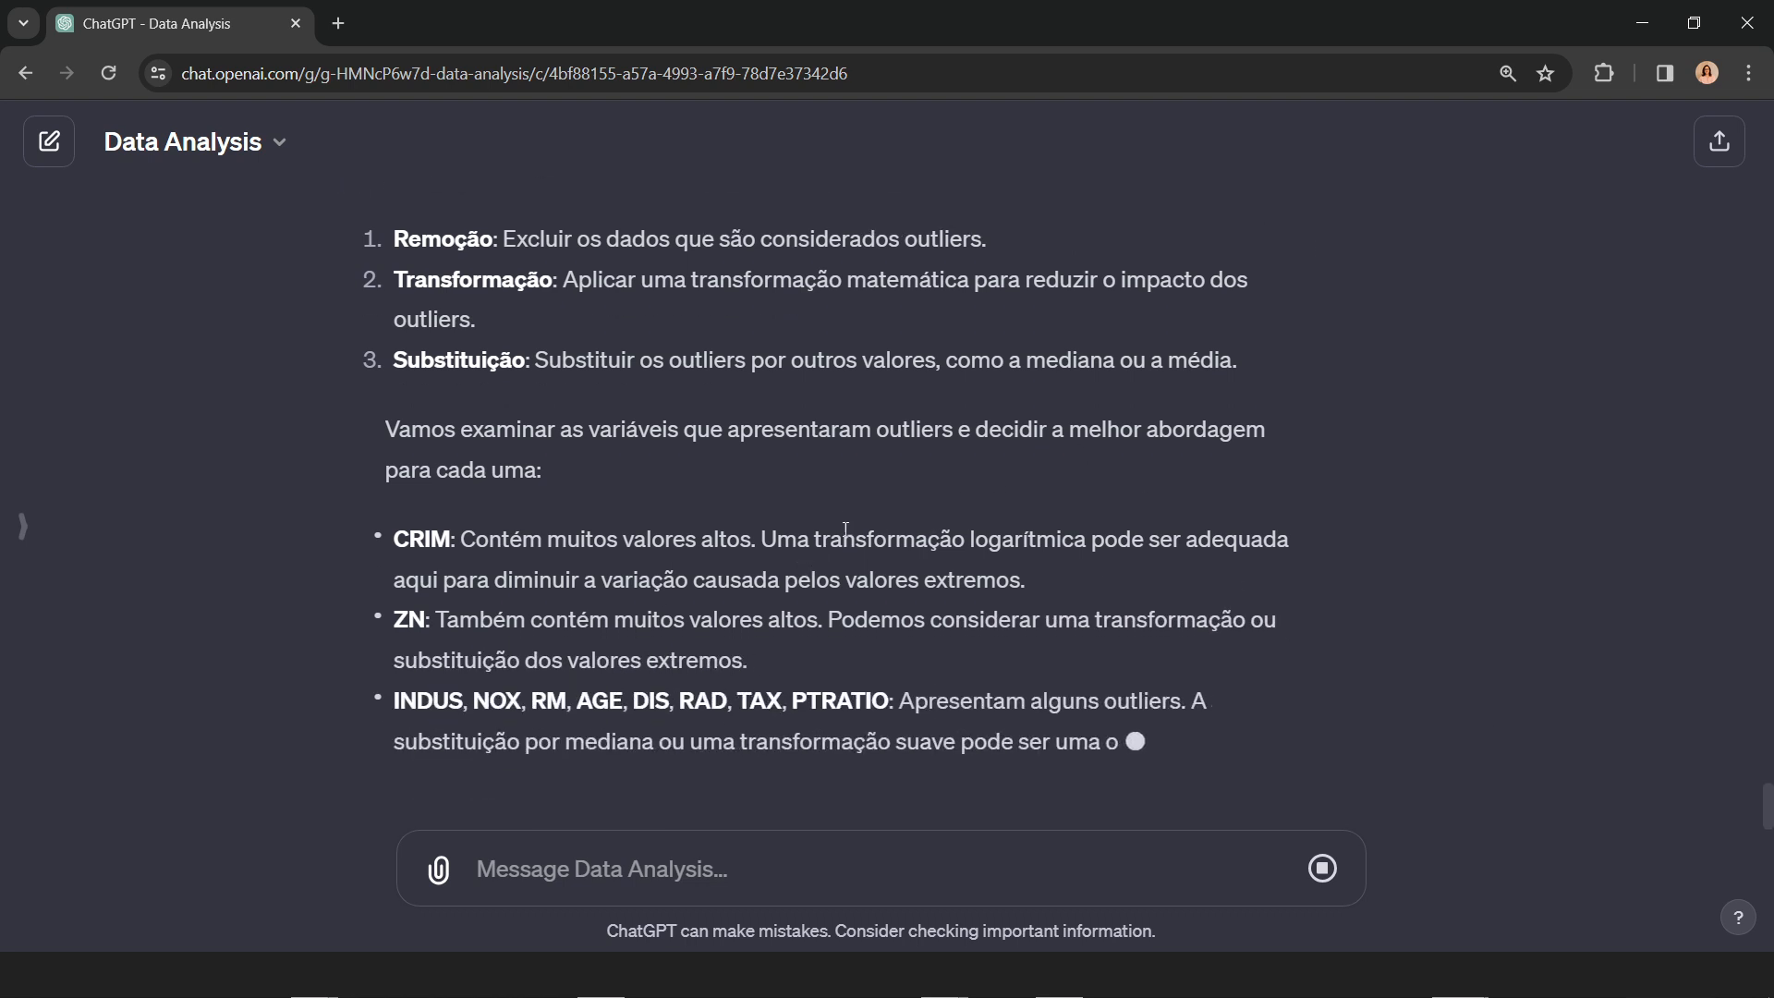
Step: Review the reply's outlier strategies and per-column suggestions, highlighting "transformação logarítmica" in the CRIM entry
{"action": "scroll", "coordinate": [998, 560], "scroll_direction": "up", "scroll_amount": 2}
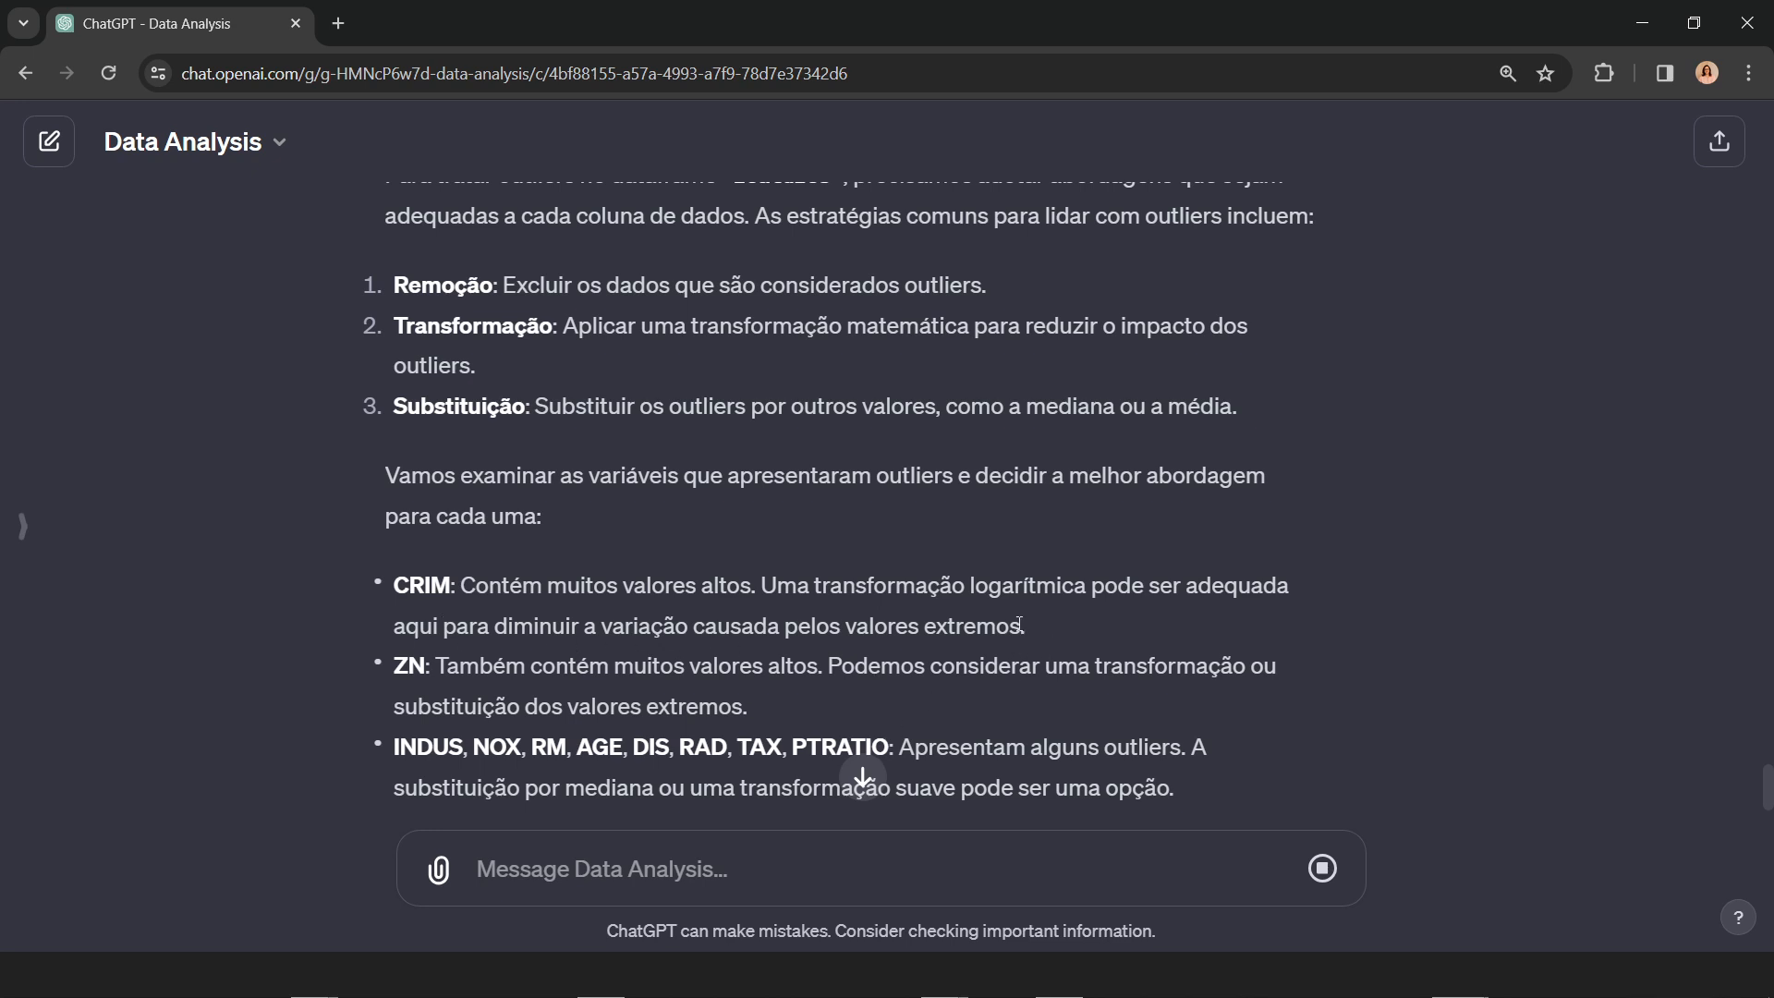
{"action": "left_click_drag", "start_coordinate": [814, 588], "coordinate": [1087, 588]}
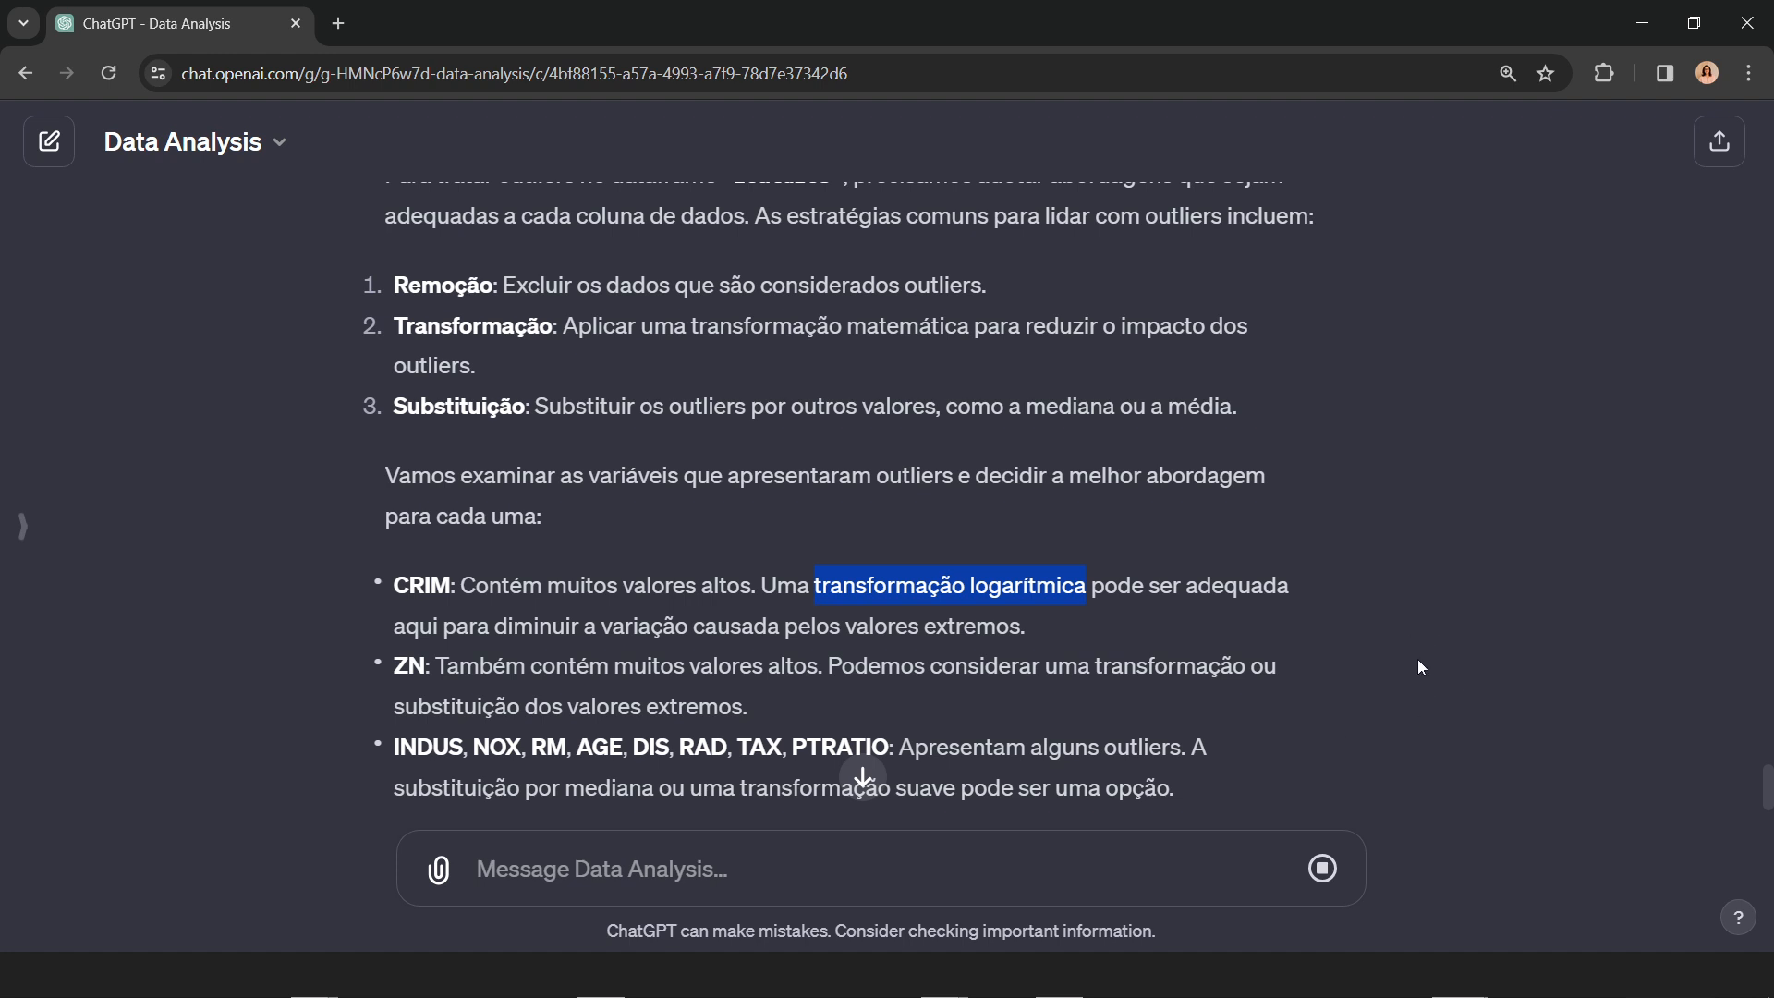
{"action": "scroll", "coordinate": [1419, 665], "scroll_direction": "up", "scroll_amount": 4}
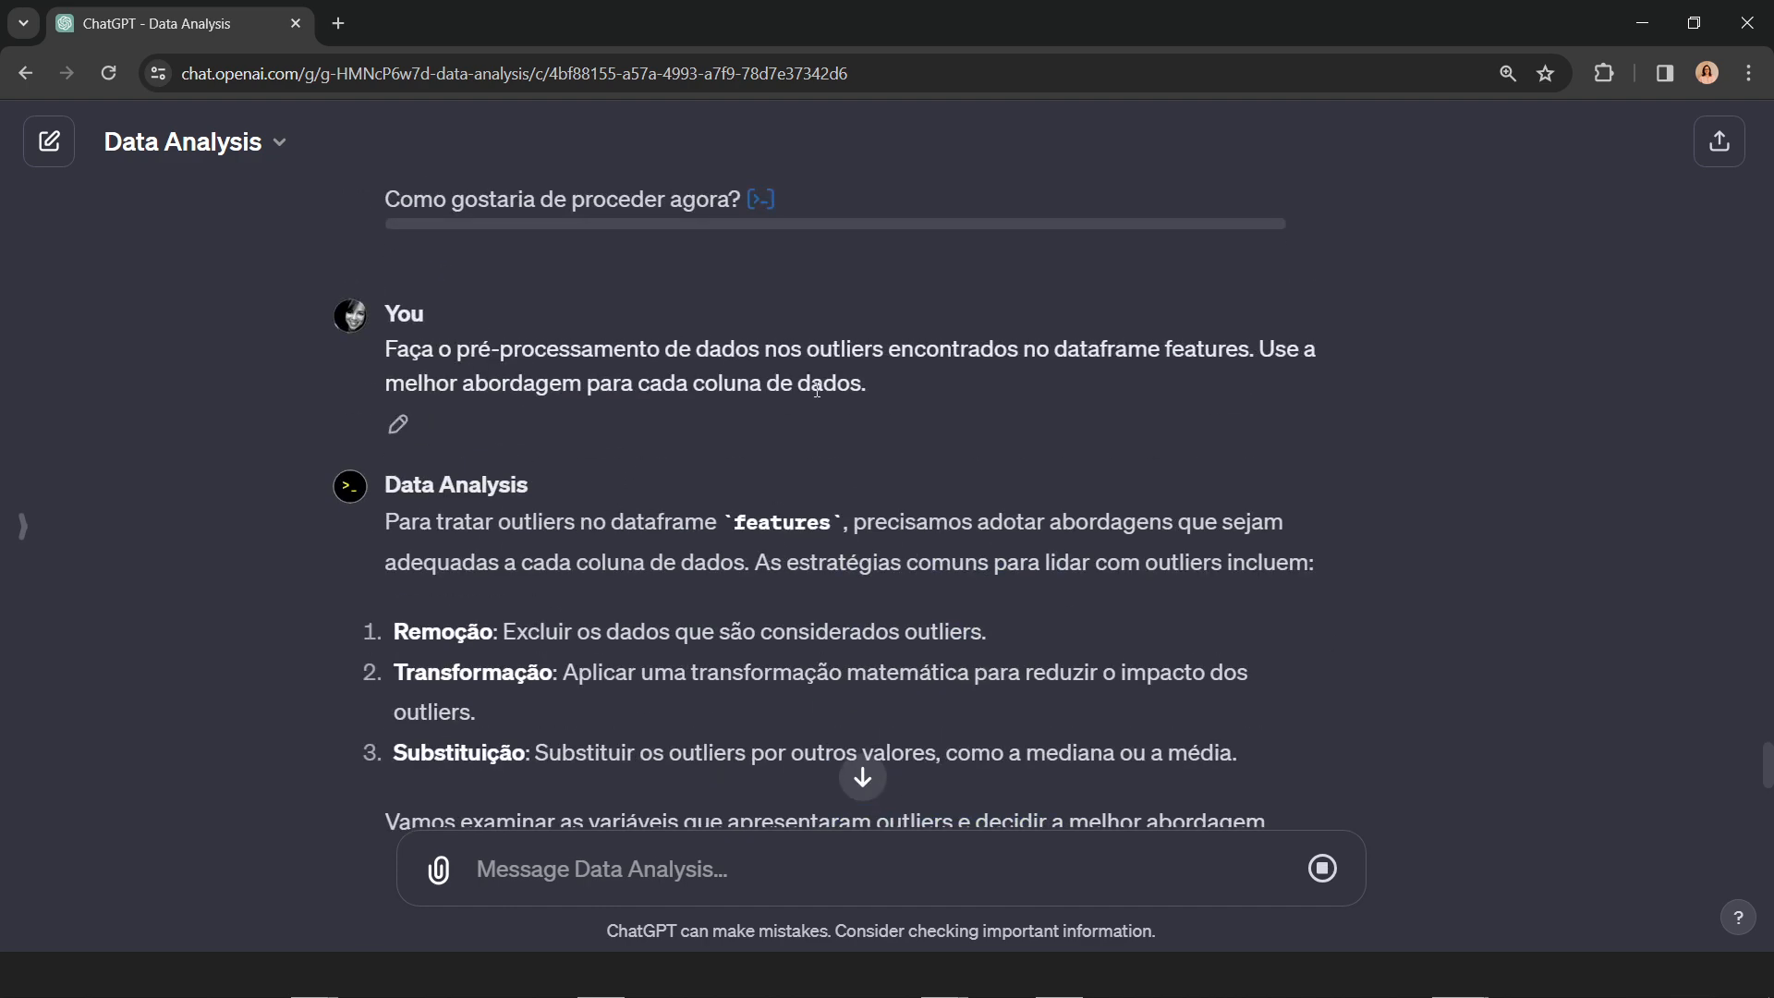
Step: Review the rest of the outlier treatment reply, highlighting "mediana" in the entry covering INDUS through PTRATIO
{"action": "scroll", "coordinate": [1504, 591], "scroll_direction": "down", "scroll_amount": 6}
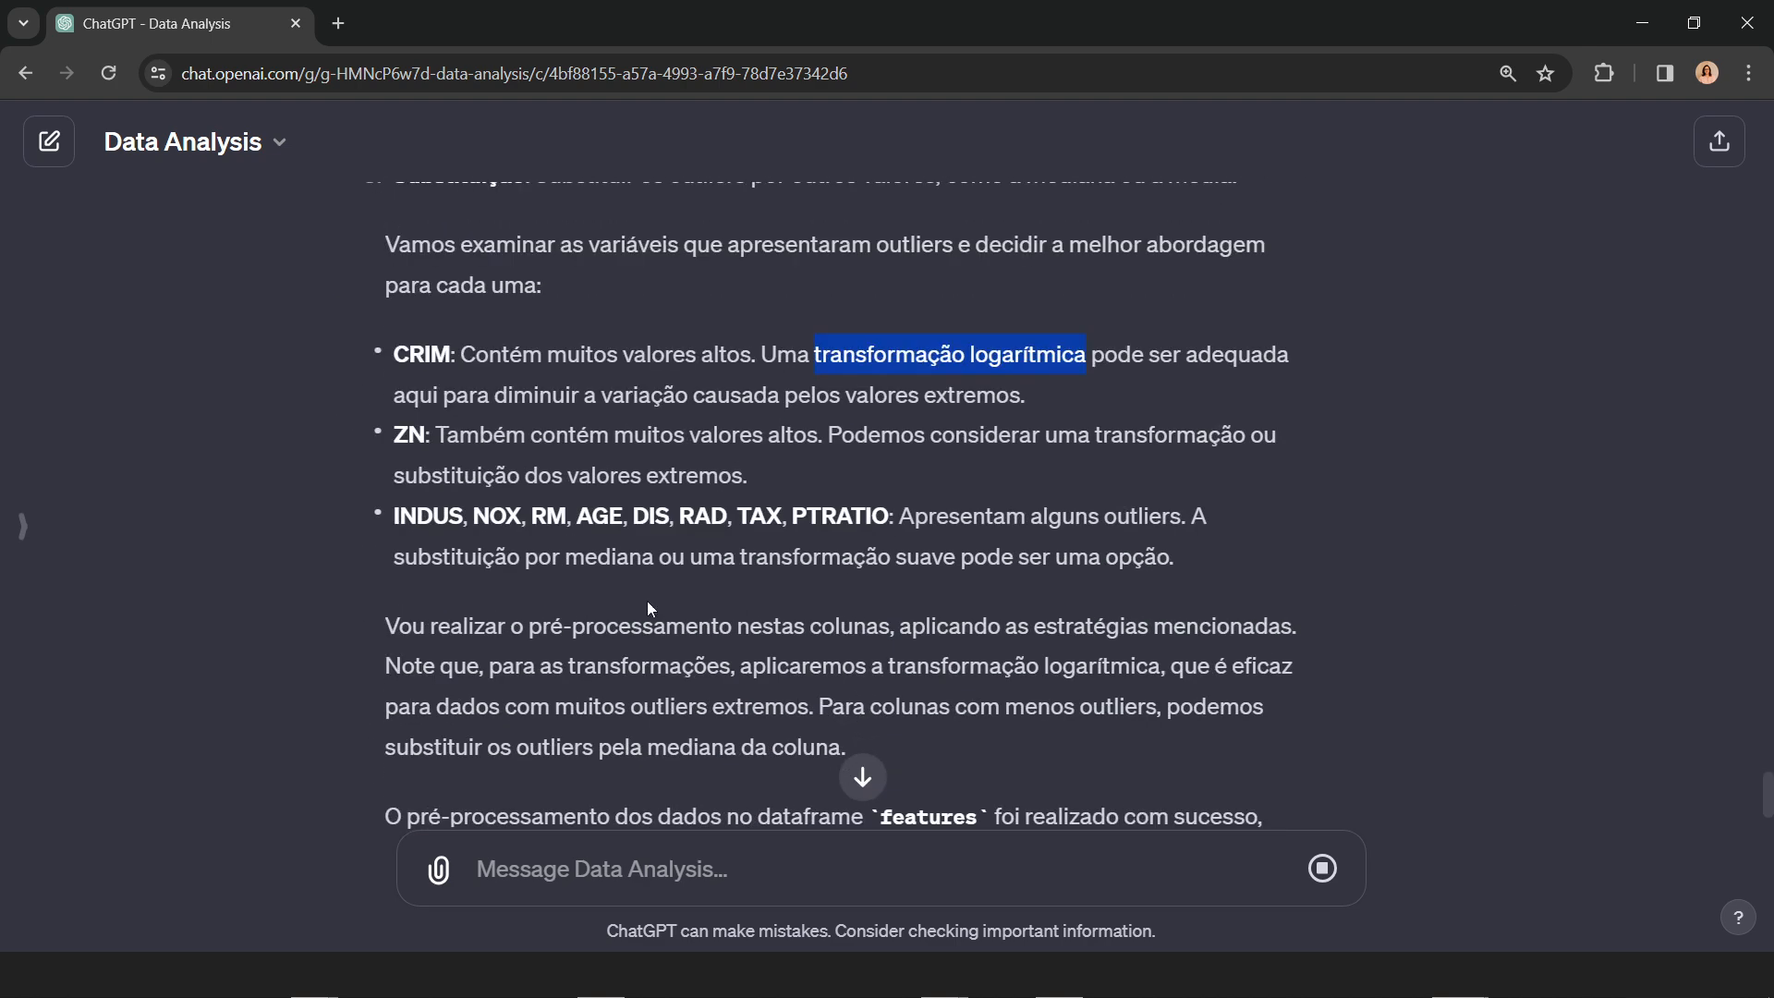
{"action": "left_click_drag", "start_coordinate": [573, 555], "coordinate": [652, 560]}
{"action": "scroll", "coordinate": [1451, 568], "scroll_direction": "down", "scroll_amount": 2}
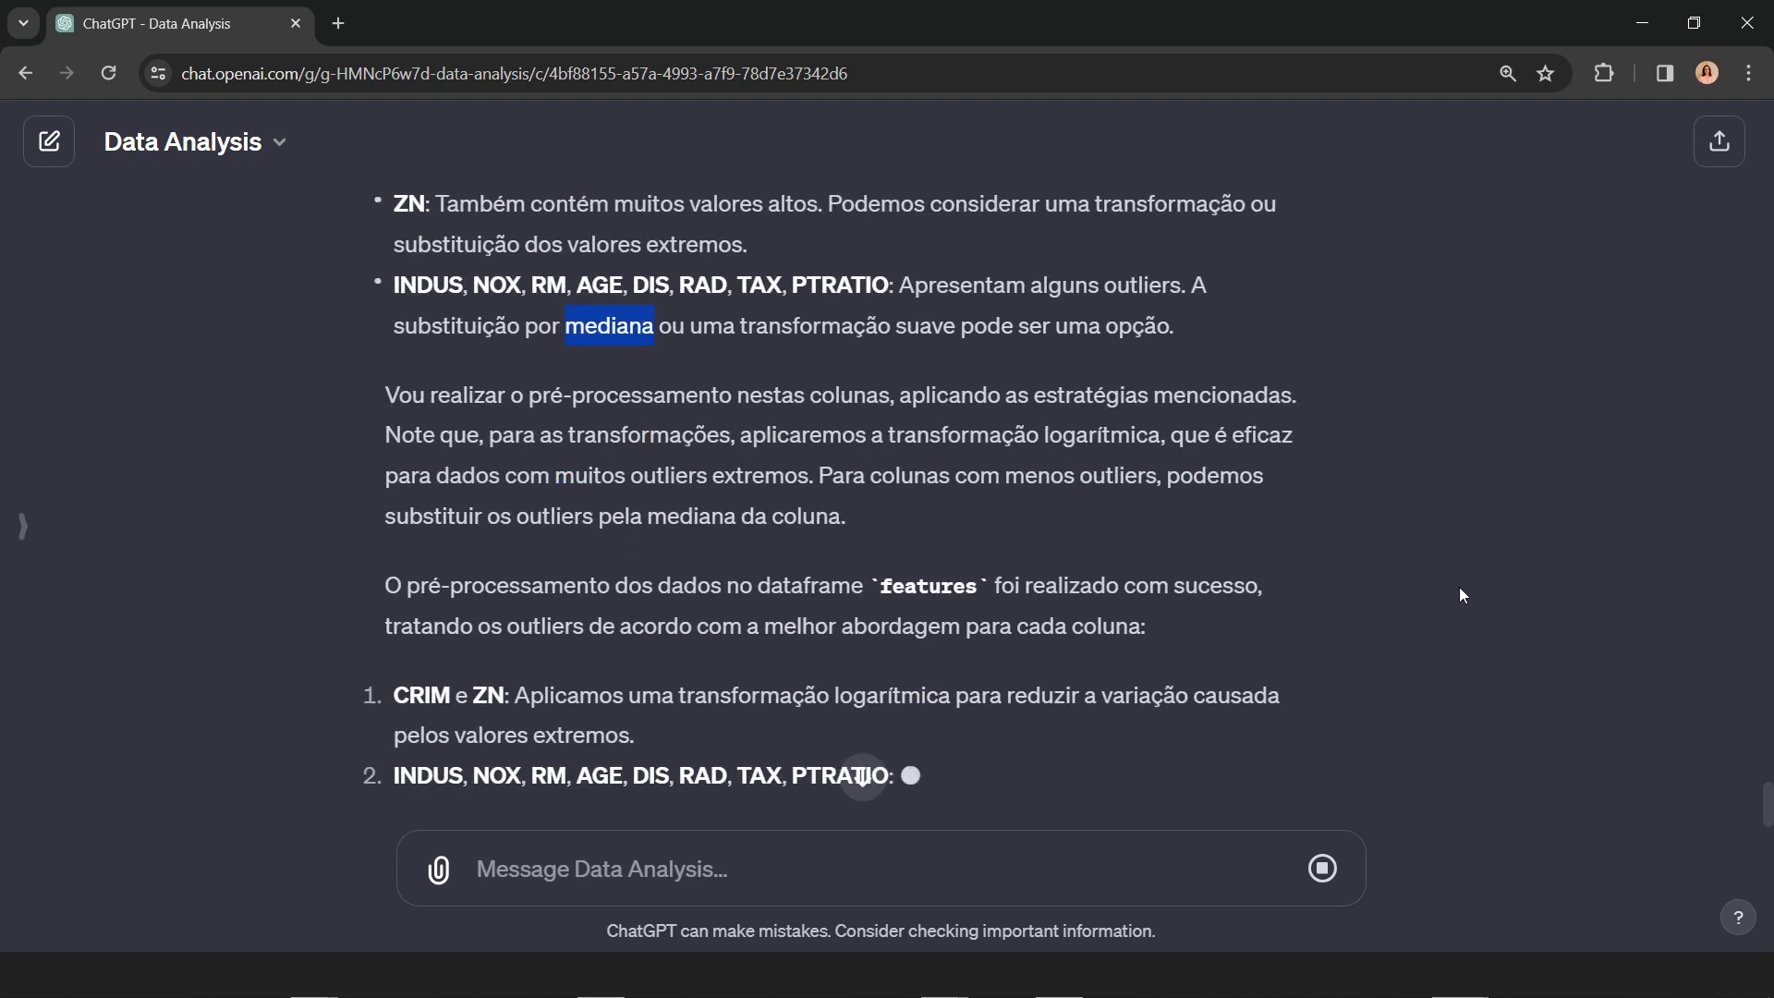
{"action": "scroll", "coordinate": [1445, 571], "scroll_direction": "down", "scroll_amount": 2}
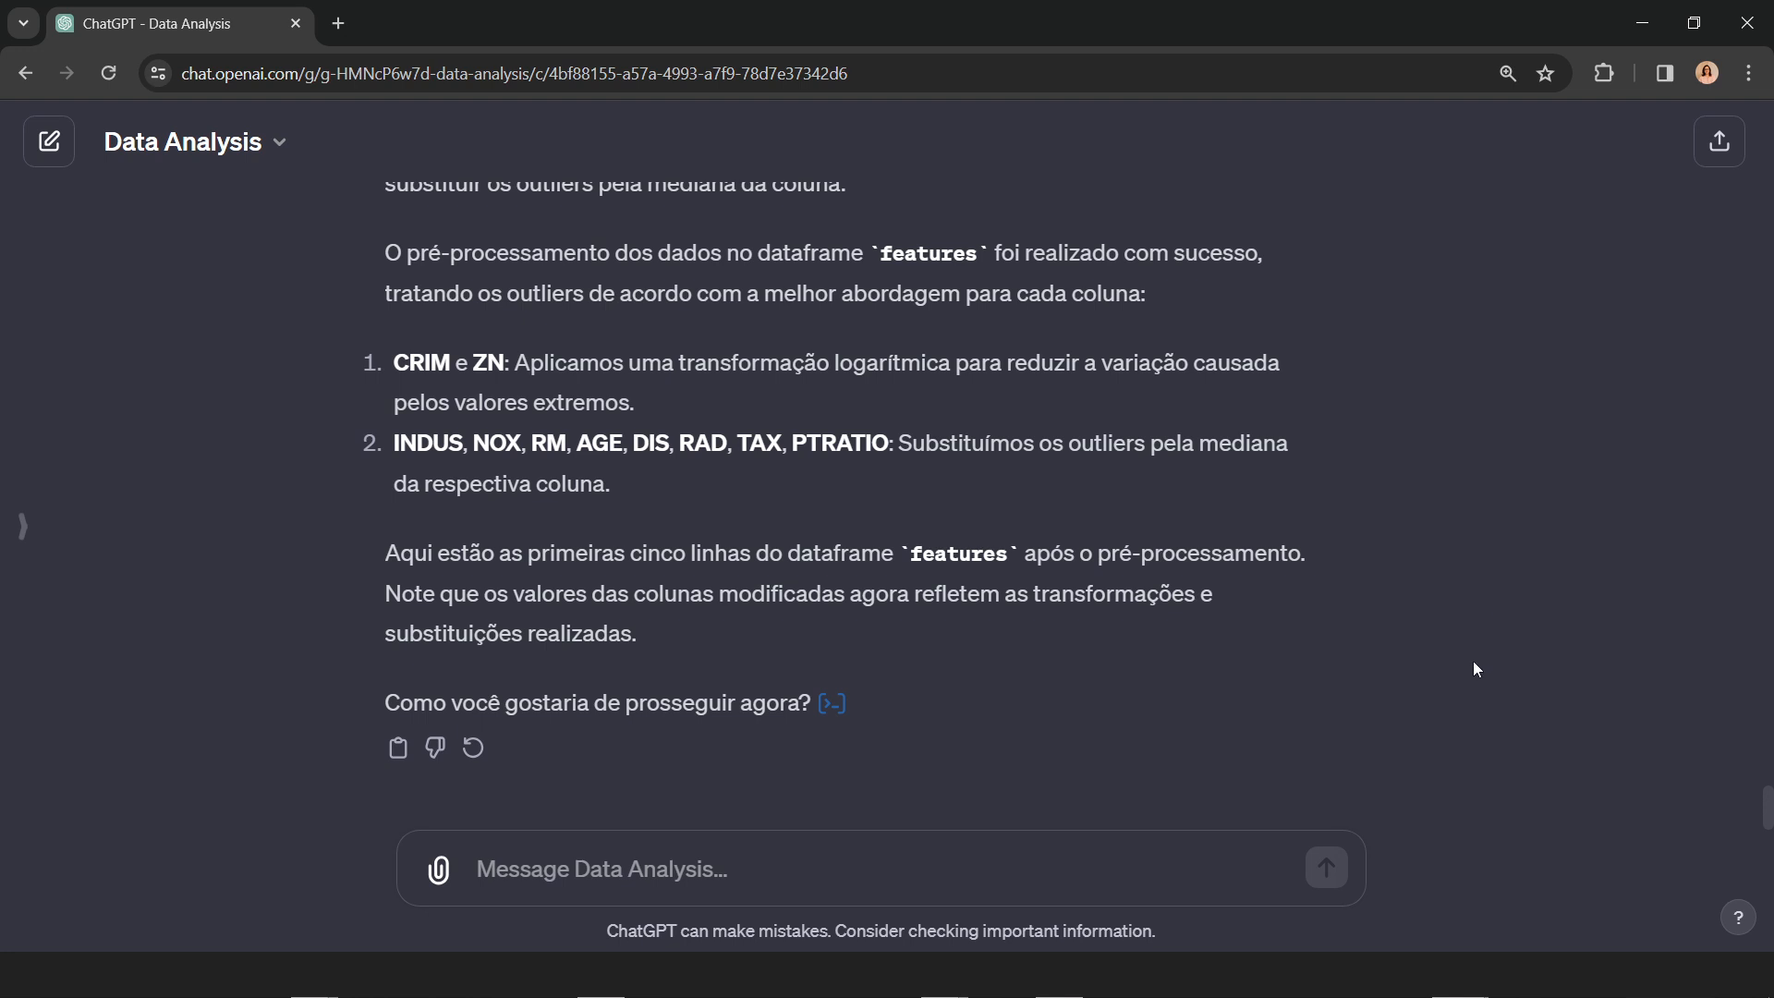
Step: Send the prompt "mostre mais uma vez os boxplots das colunas do dataframe "features""
{"action": "left_click", "coordinate": [926, 864]}
{"action": "type", "text": "mostre mai"}
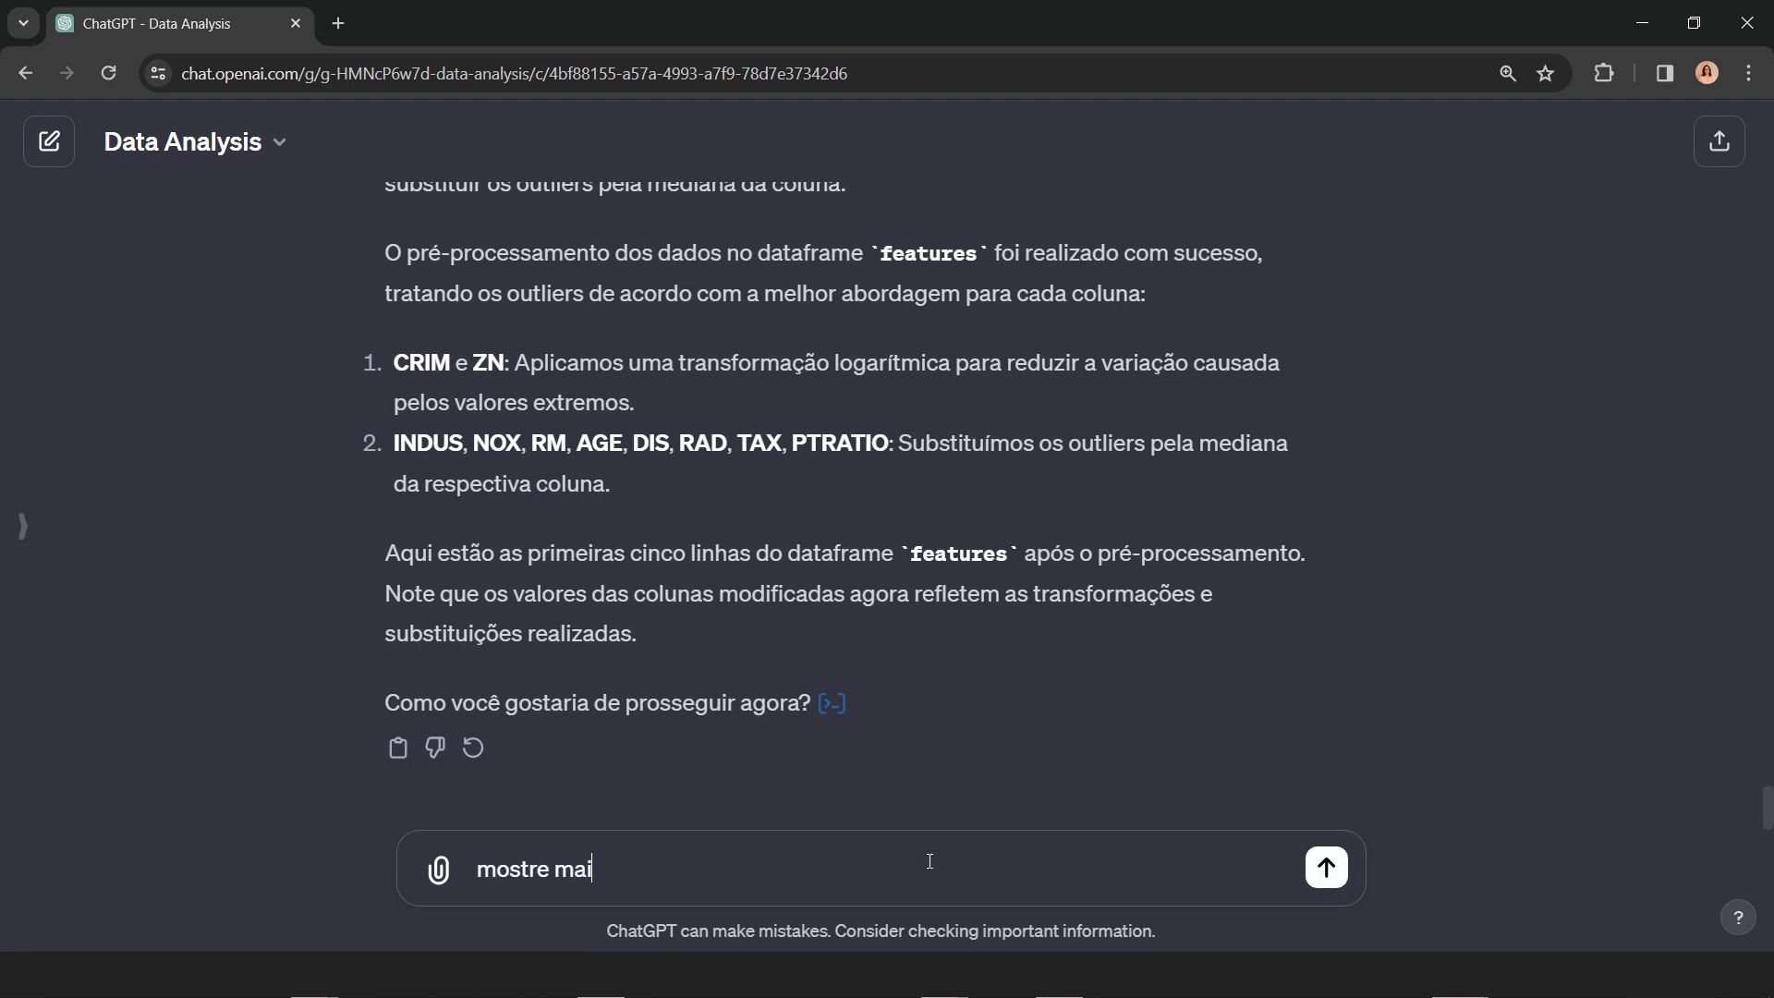
{"action": "type", "text": "s uma vez os boxplo"}
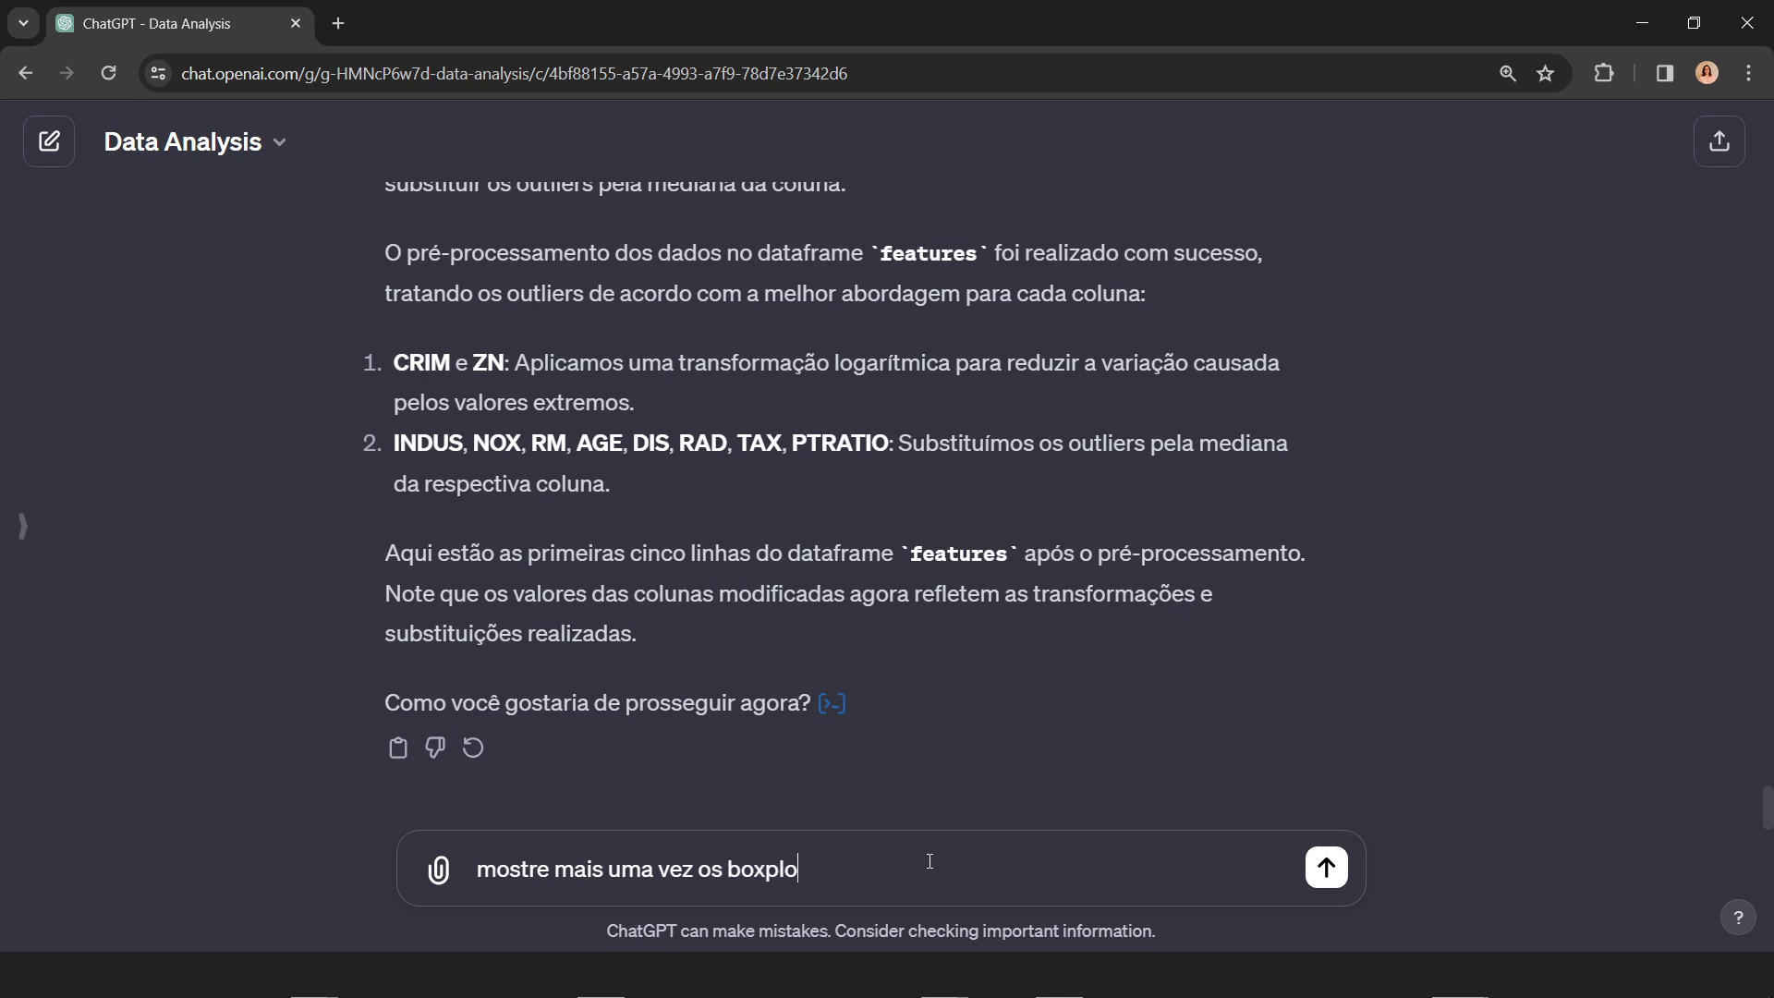
{"action": "type", "text": "ts das colunas do dataframe \"fe"}
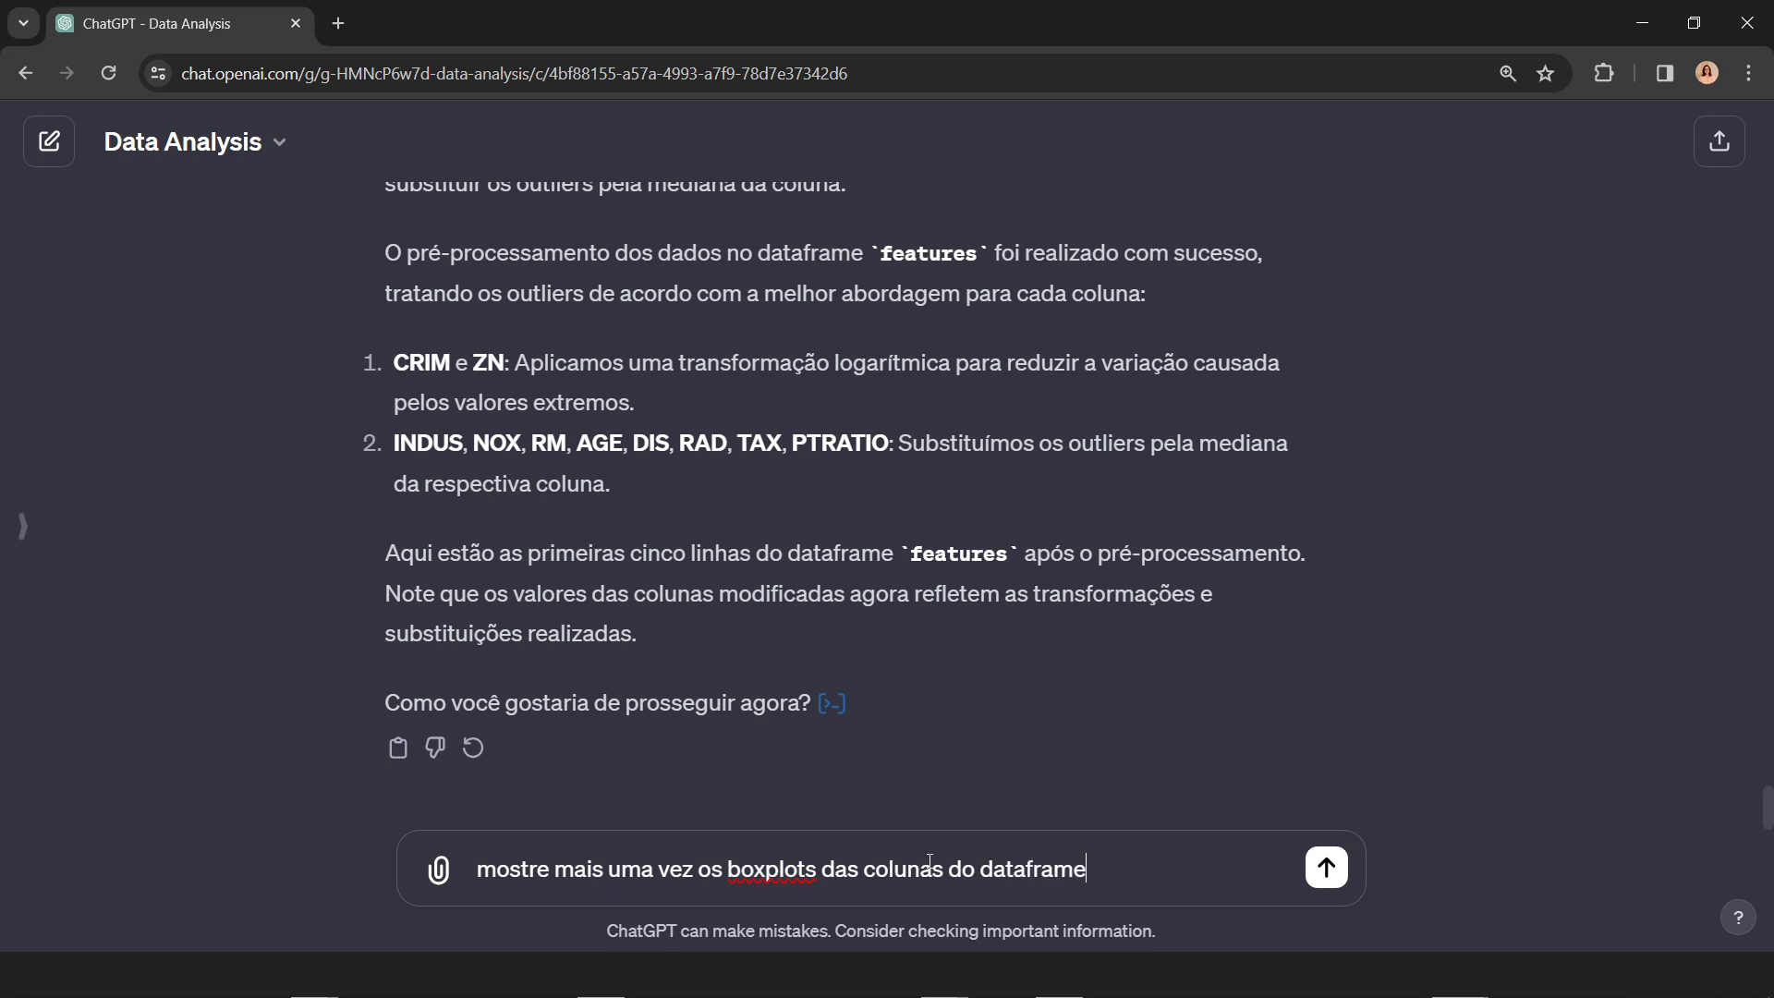
{"action": "type", "text": "atures\""}
{"action": "key", "text": "Return"}
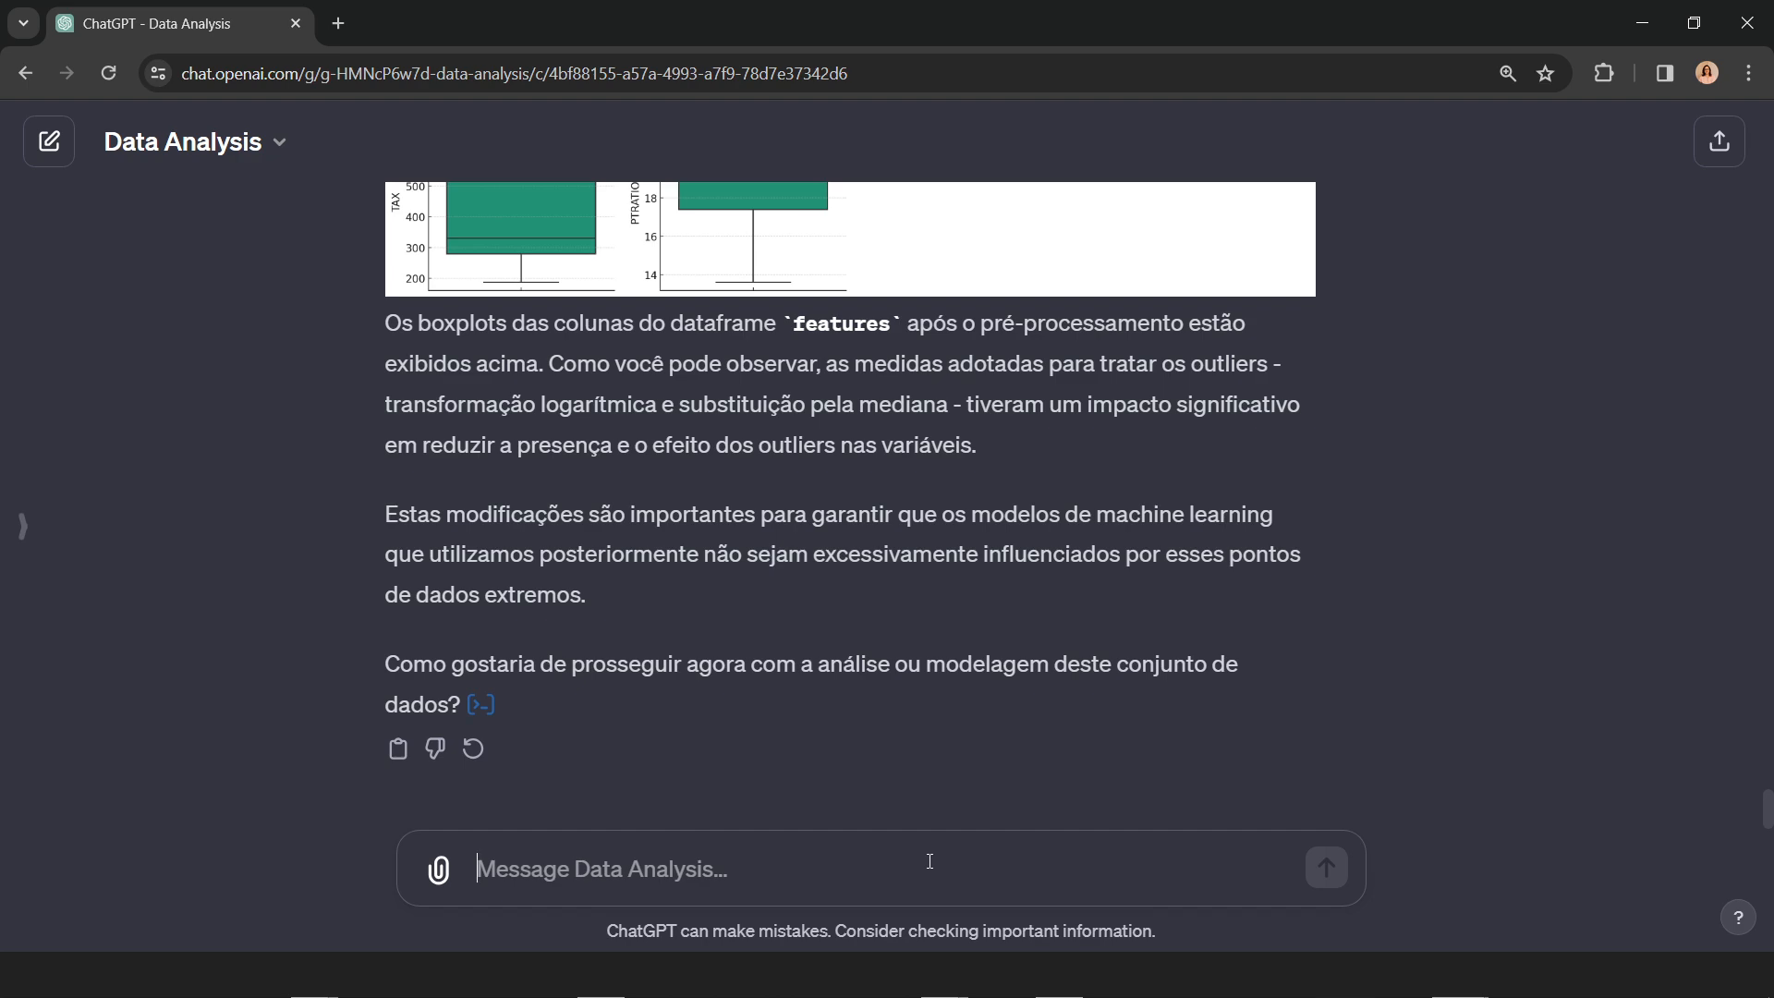
Step: Examine the regenerated feature boxplots for remaining outliers, especially in CRIM and RM
{"action": "scroll", "coordinate": [951, 739], "scroll_direction": "up", "scroll_amount": 6}
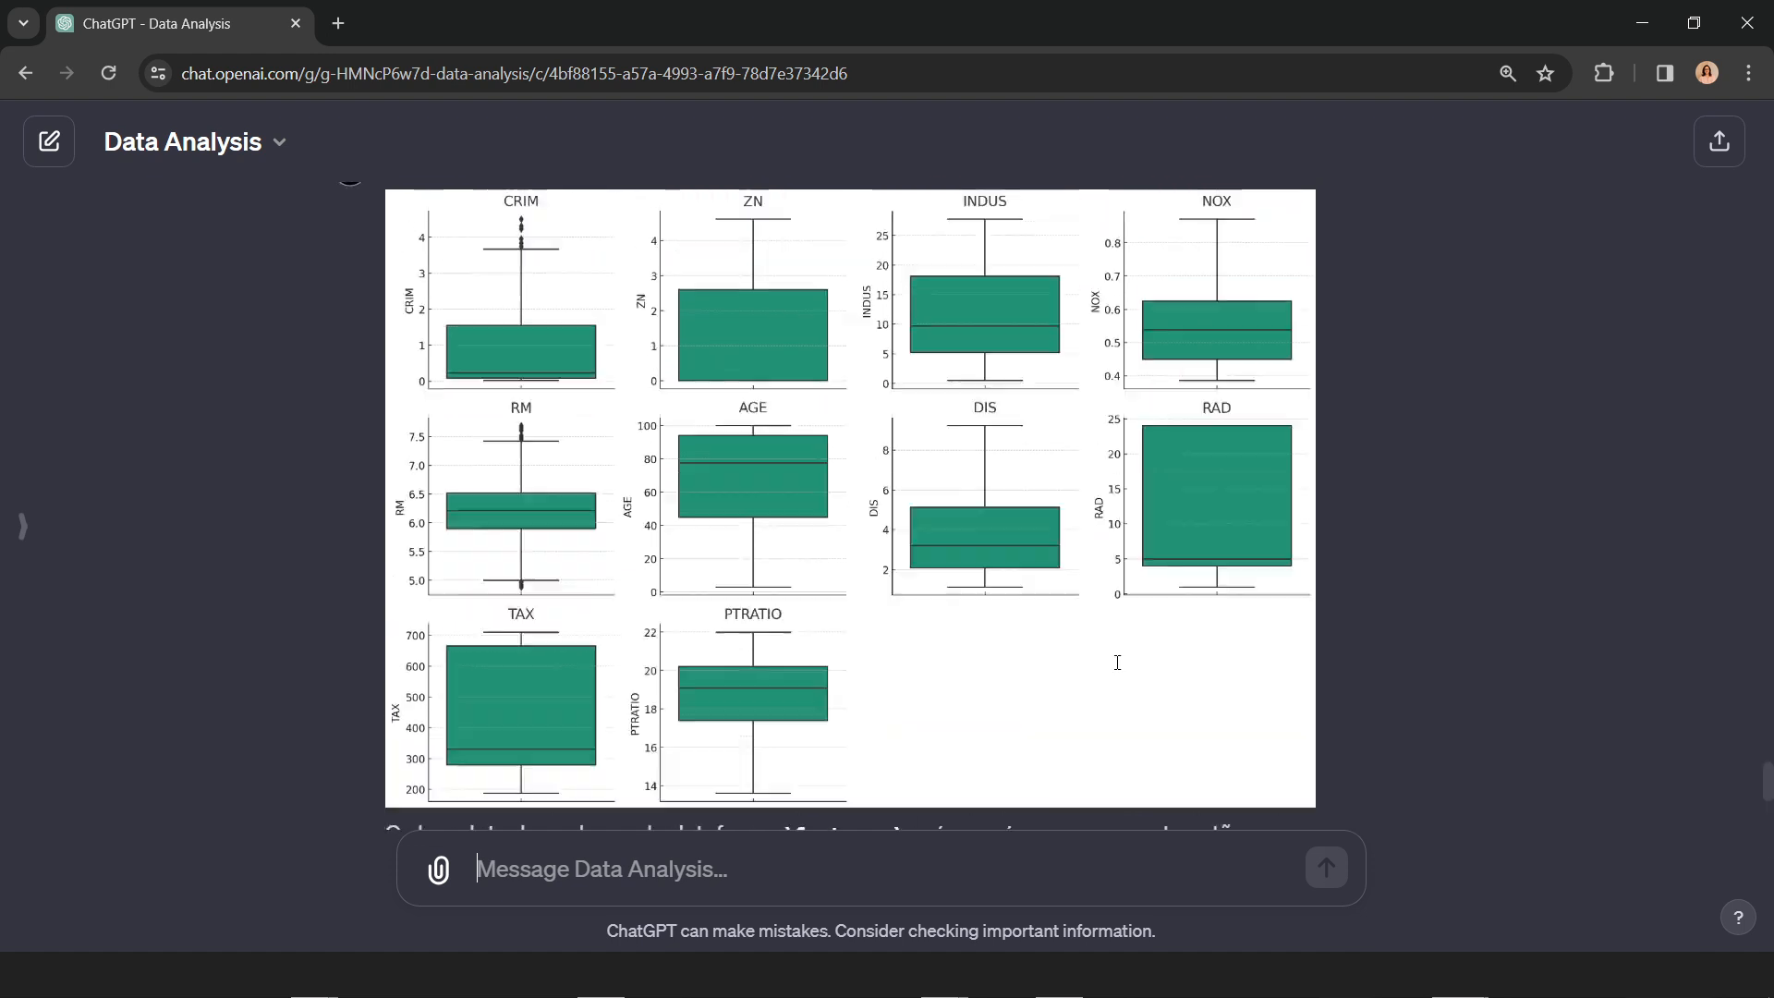
{"action": "scroll", "coordinate": [1077, 619], "scroll_direction": "up", "scroll_amount": 1}
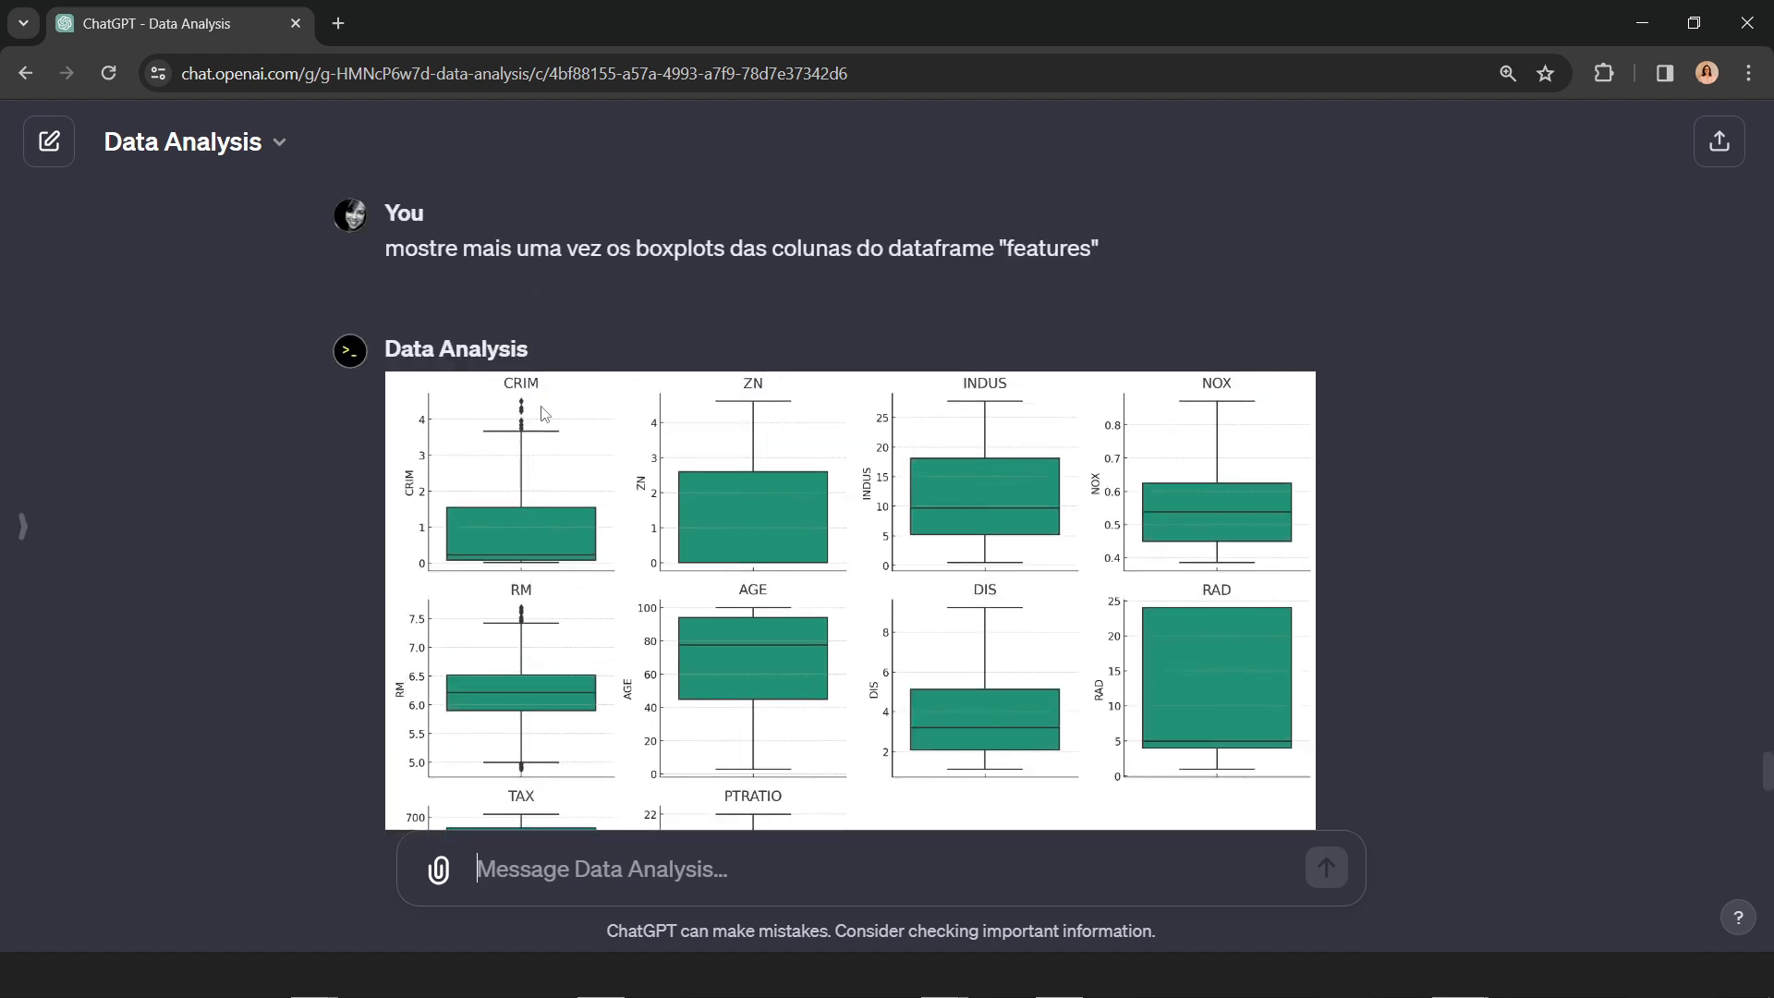
{"action": "scroll", "coordinate": [582, 577], "scroll_direction": "down", "scroll_amount": 3}
{"action": "scroll", "coordinate": [1095, 650], "scroll_direction": "up", "scroll_amount": 1}
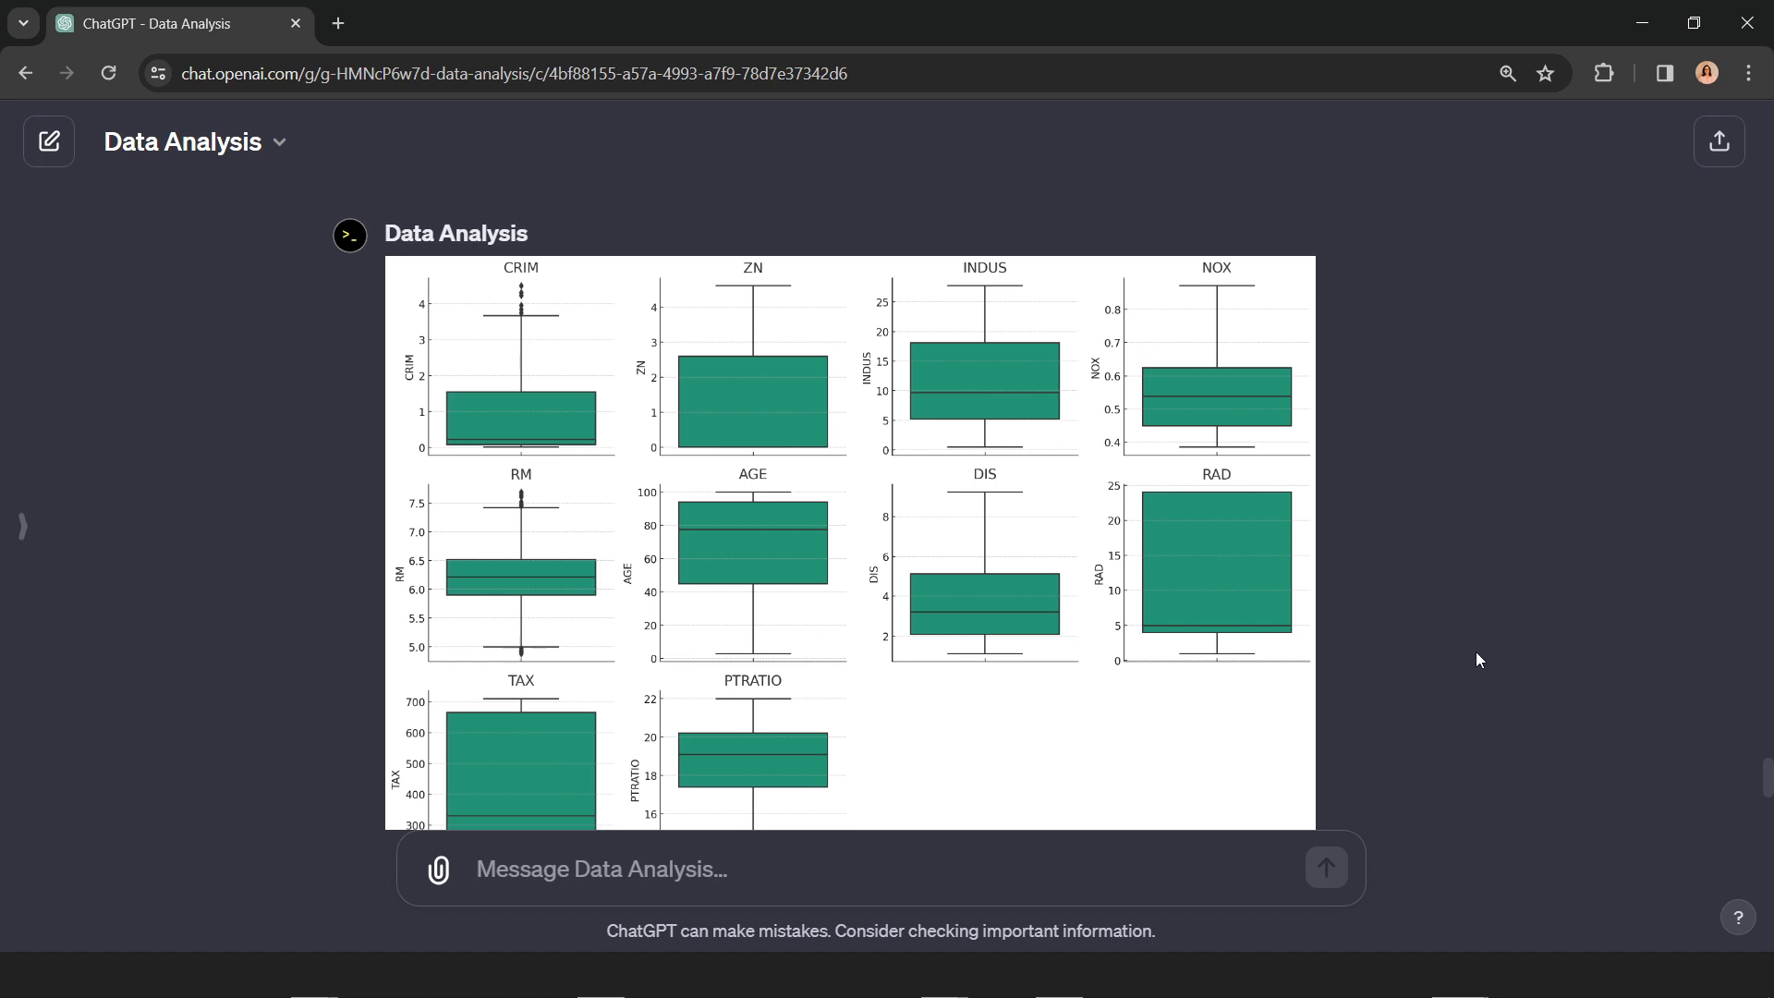
{"action": "scroll", "coordinate": [1476, 659], "scroll_direction": "down", "scroll_amount": 2}
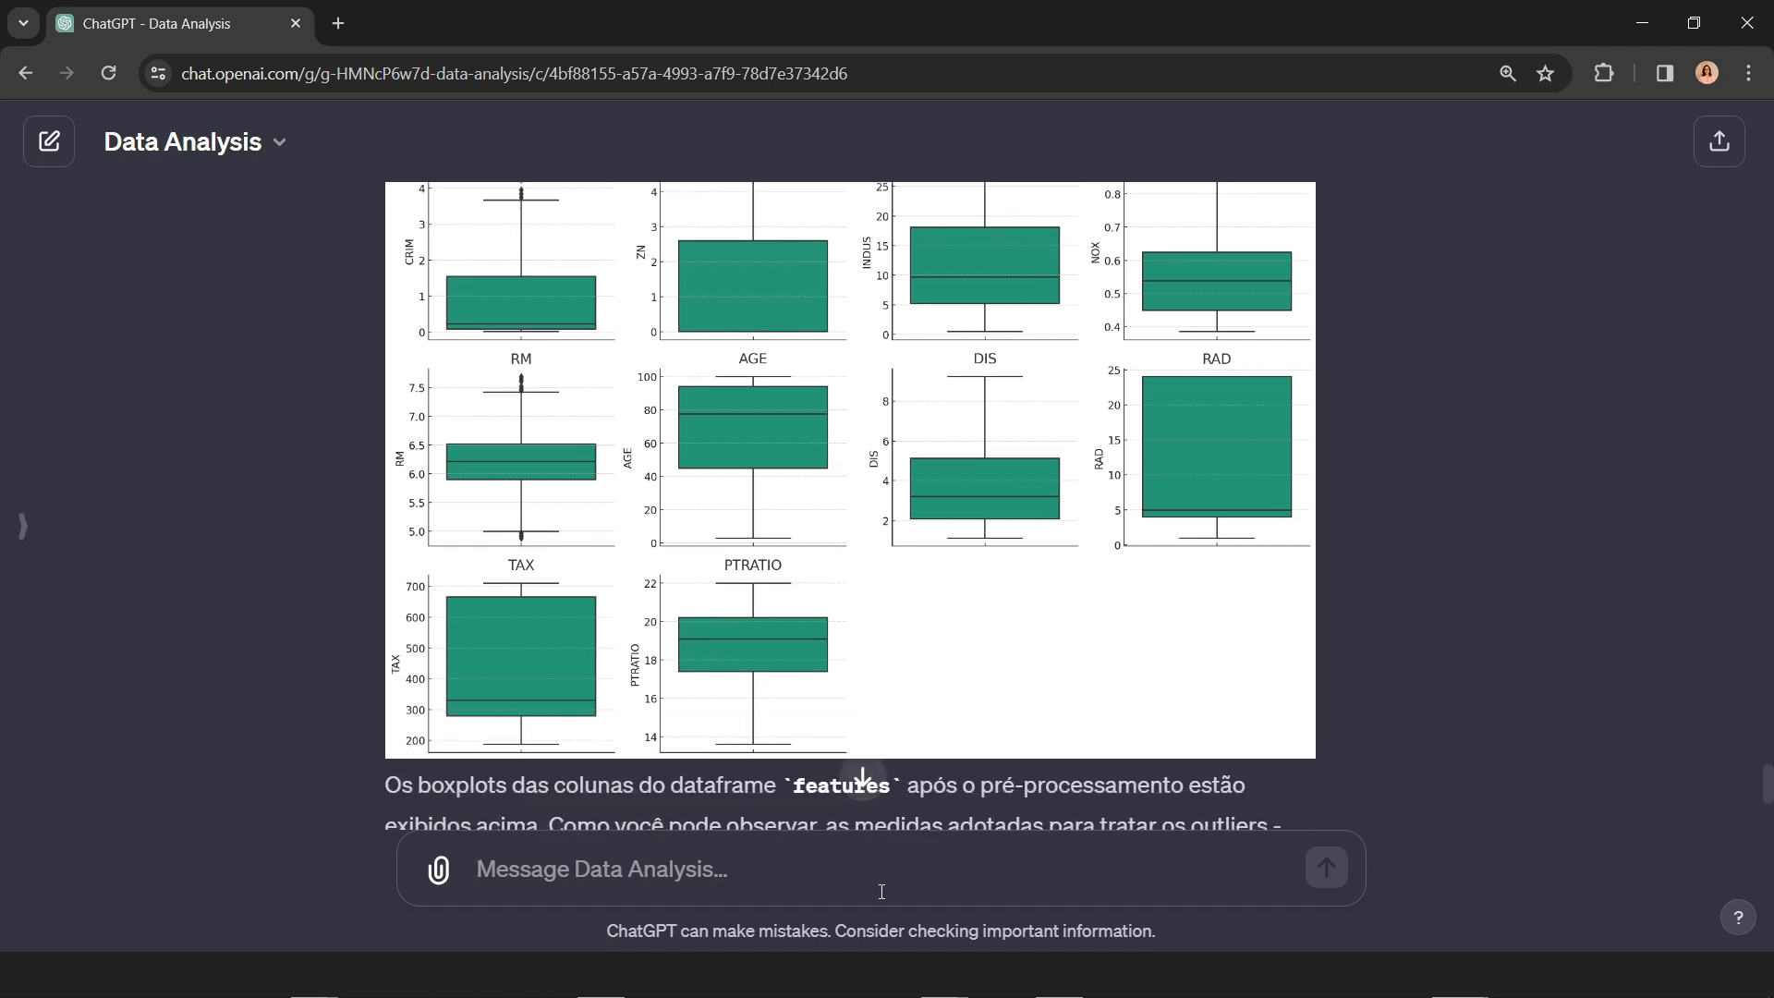
{"action": "type", "text": "Crimi"}
{"action": "key", "text": "BackSpace"}
{"action": "key", "text": "BackSpace"}
{"action": "key", "text": "BackSpace"}
{"action": "key", "text": "BackSpace"}
{"action": "key", "text": "BackSpace"}
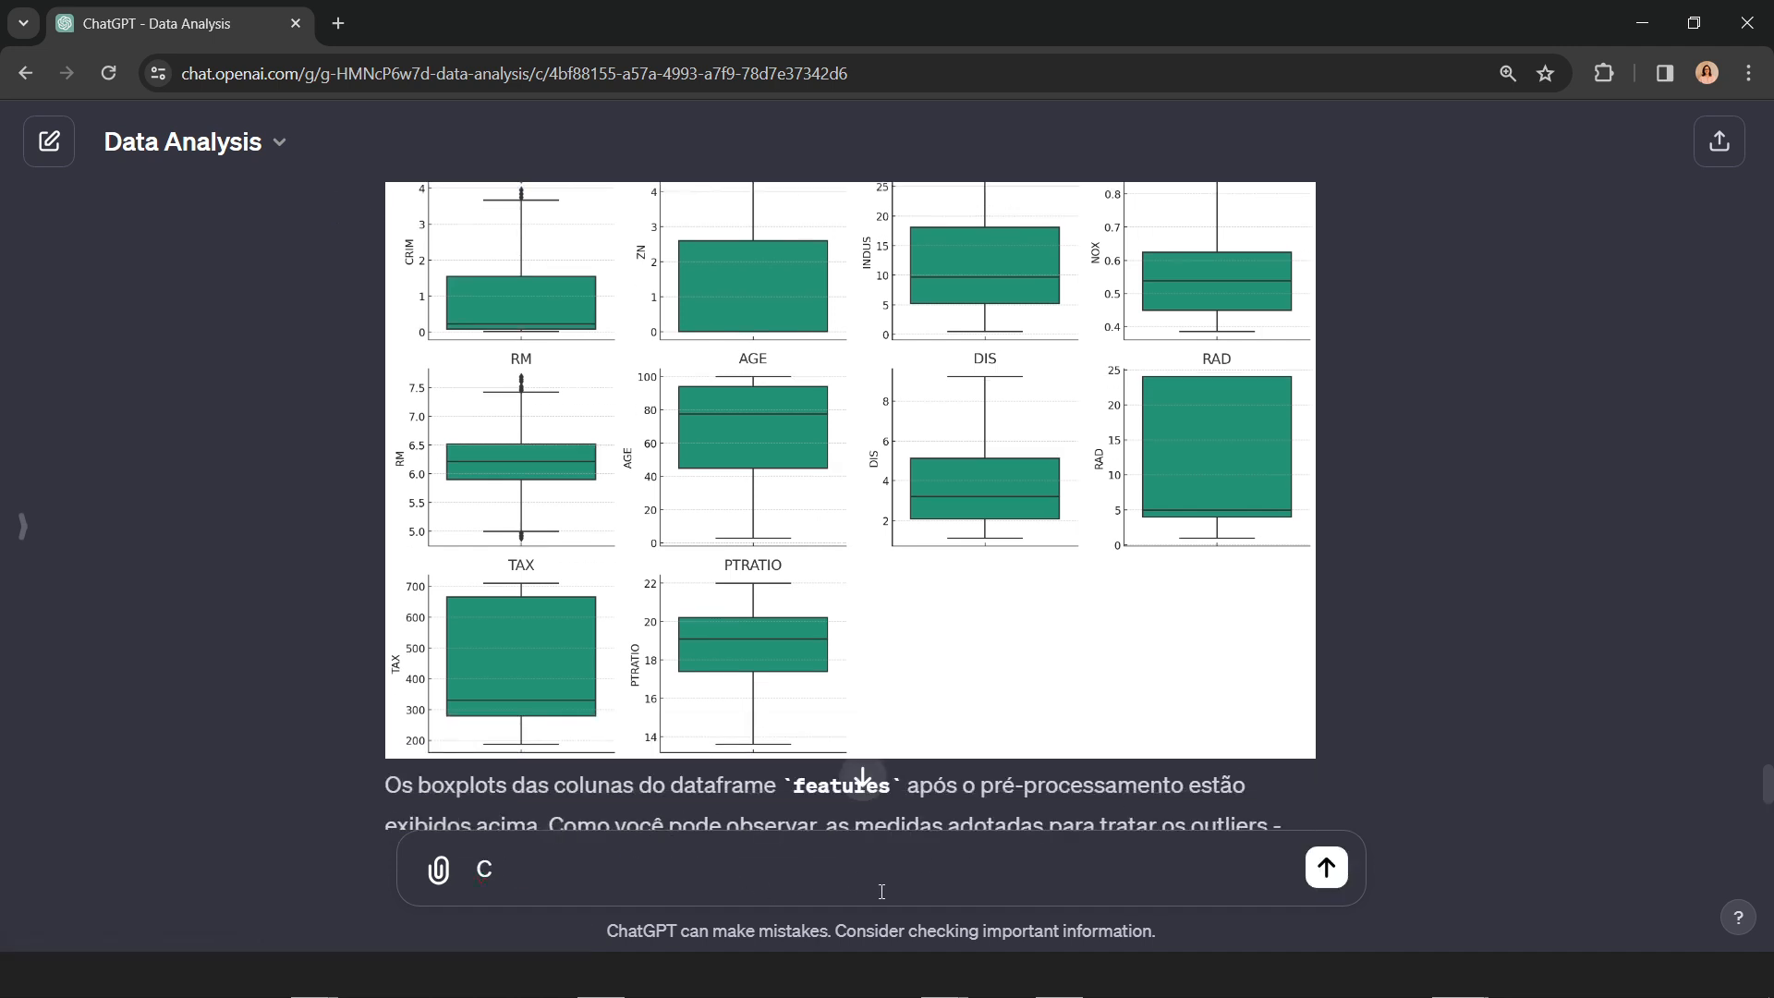
Step: Start the follow-up prompt with "As colunas CRIM e RM"
{"action": "type", "text": "AS COLU"}
{"action": "key", "text": "BackSpace"}
{"action": "key", "text": "BackSpace"}
{"action": "key", "text": "BackSpace"}
{"action": "key", "text": "BackSpace"}
{"action": "key", "text": "BackSpace"}
{"action": "key", "text": "BackSpace"}
{"action": "type", "text": "as c"}
{"action": "key", "text": "BackSpace"}
{"action": "key", "text": "BackSpace"}
{"action": "key", "text": "BackSpace"}
{"action": "key", "text": "BackSpace"}
{"action": "type", "text": "s colui"}
{"action": "key", "text": "BackSpace"}
{"action": "type", "text": "nas CRIM e RN"}
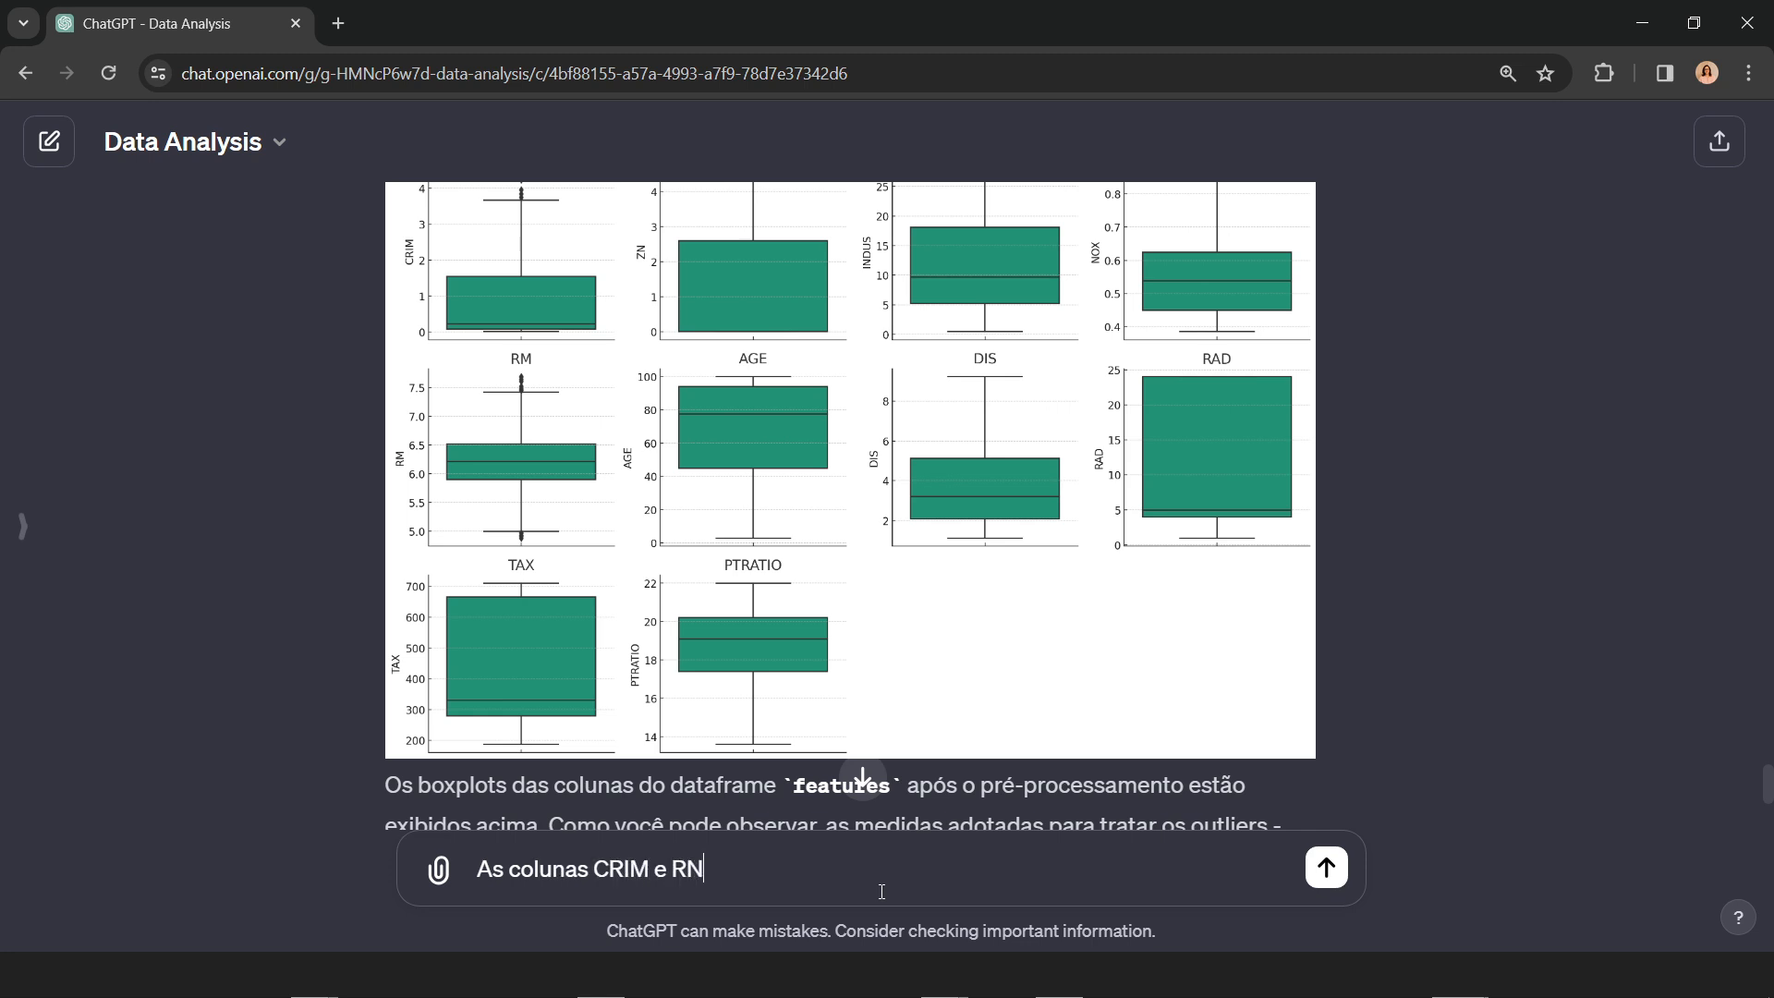
{"action": "key", "text": "BackSpace"}
{"action": "type", "text": "M ainda estão com out"}
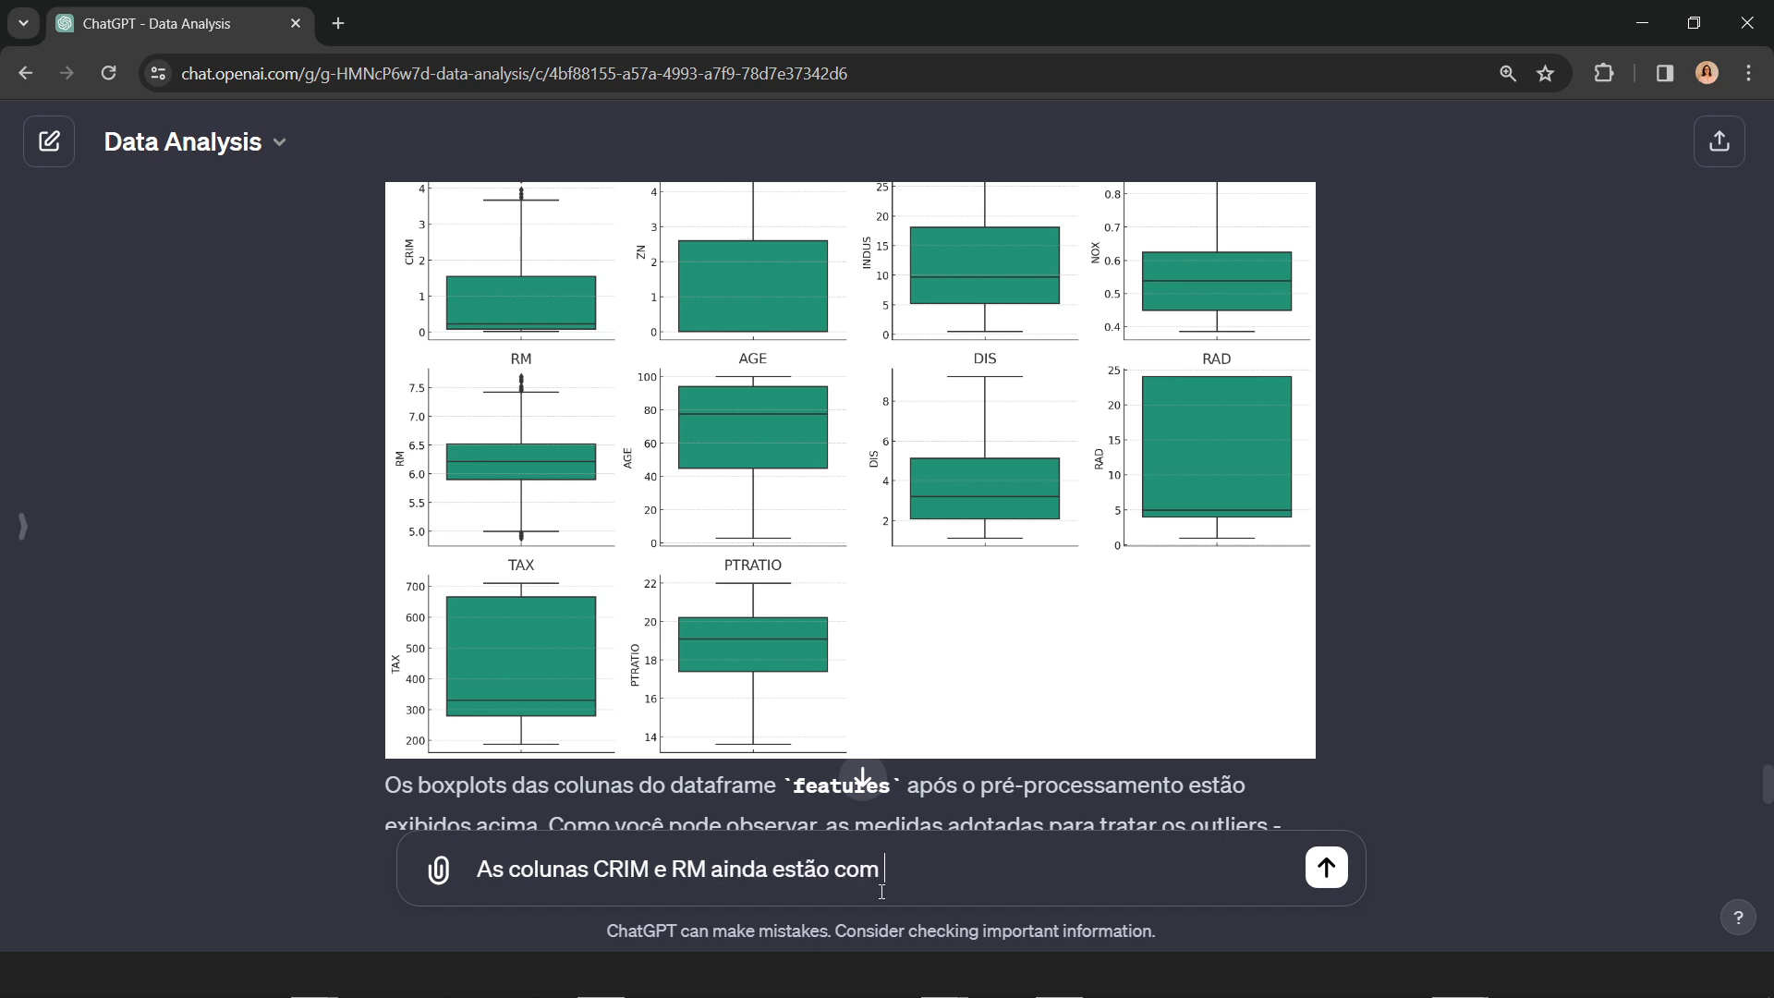
Step: Continue the prompt with "ainda estão com outliers segundo seus boxplots."
{"action": "type", "text": "iers sed"}
{"action": "key", "text": "BackSpace"}
{"action": "type", "text": "gundo"}
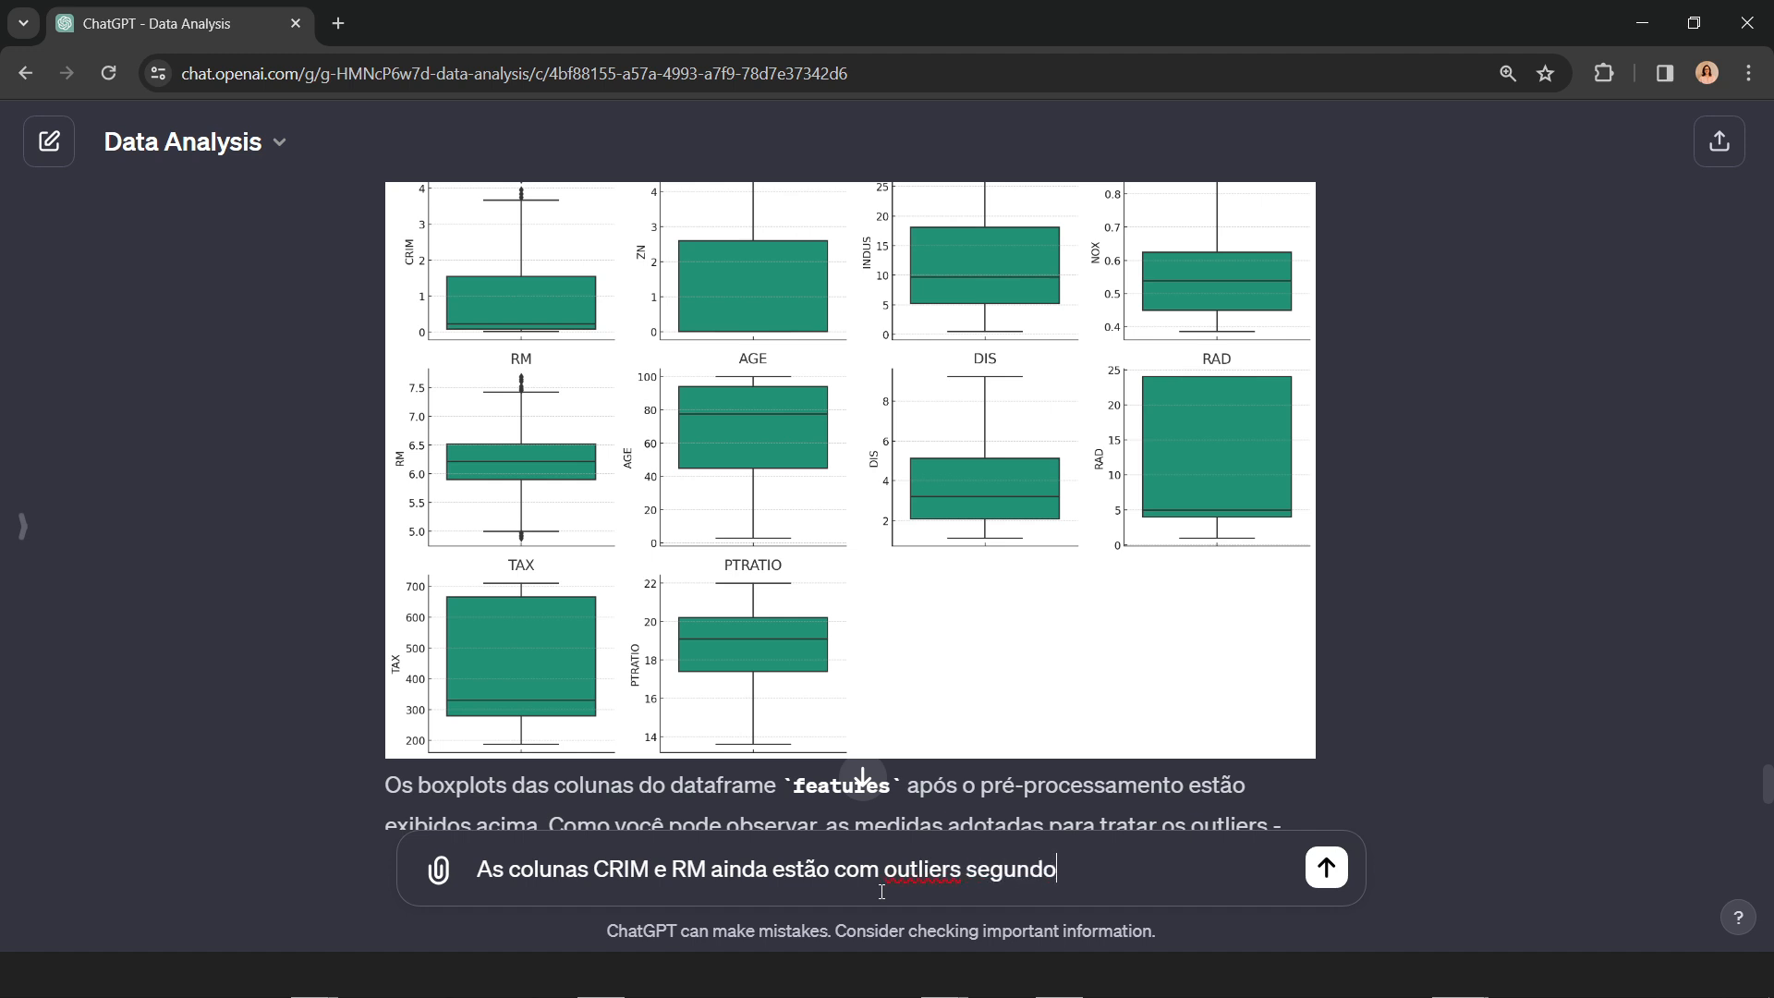
{"action": "type", "text": " seus boxplots"}
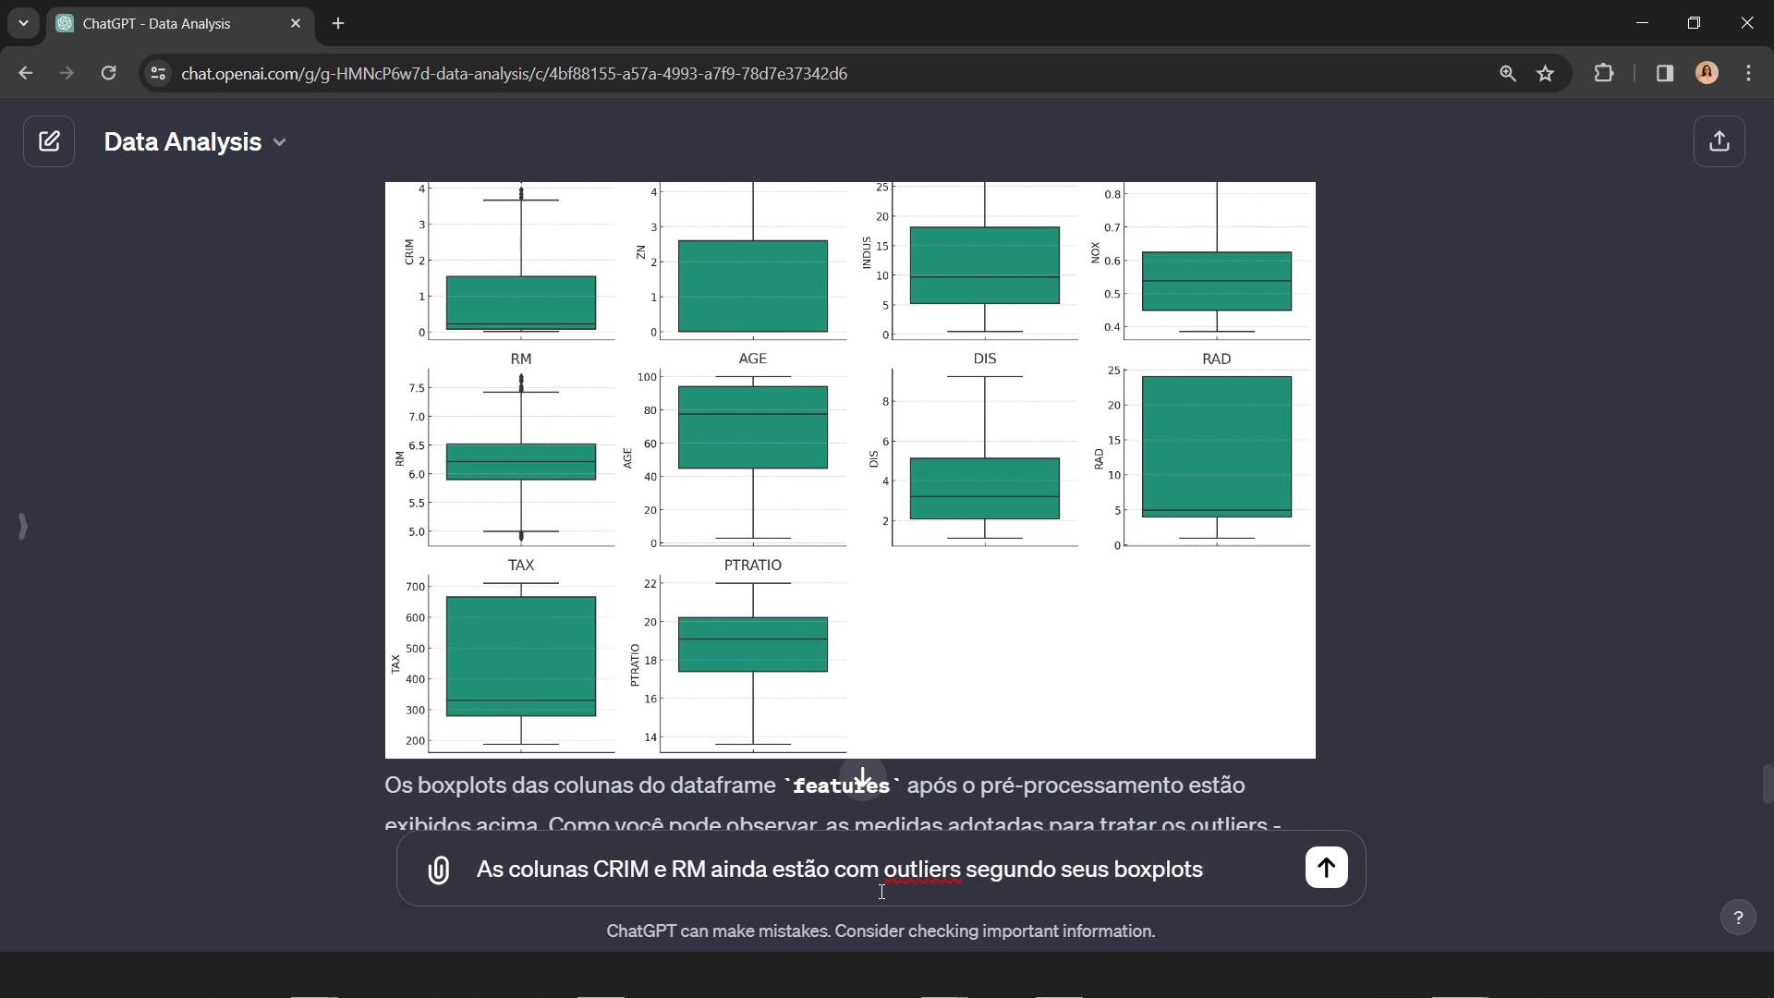
{"action": "type", "text": "."}
Step: Add "Trate esses outliers" to the prompt, correcting the spelling of "outliers"
{"action": "type", "text": "Tr"}
{"action": "key", "text": "BackSpace"}
{"action": "key", "text": "BackSpace"}
{"action": "type", "text": "Tra"}
{"action": "type", "text": "te "}
{"action": "type", "text": "esses aut"}
{"action": "type", "text": "liers"}
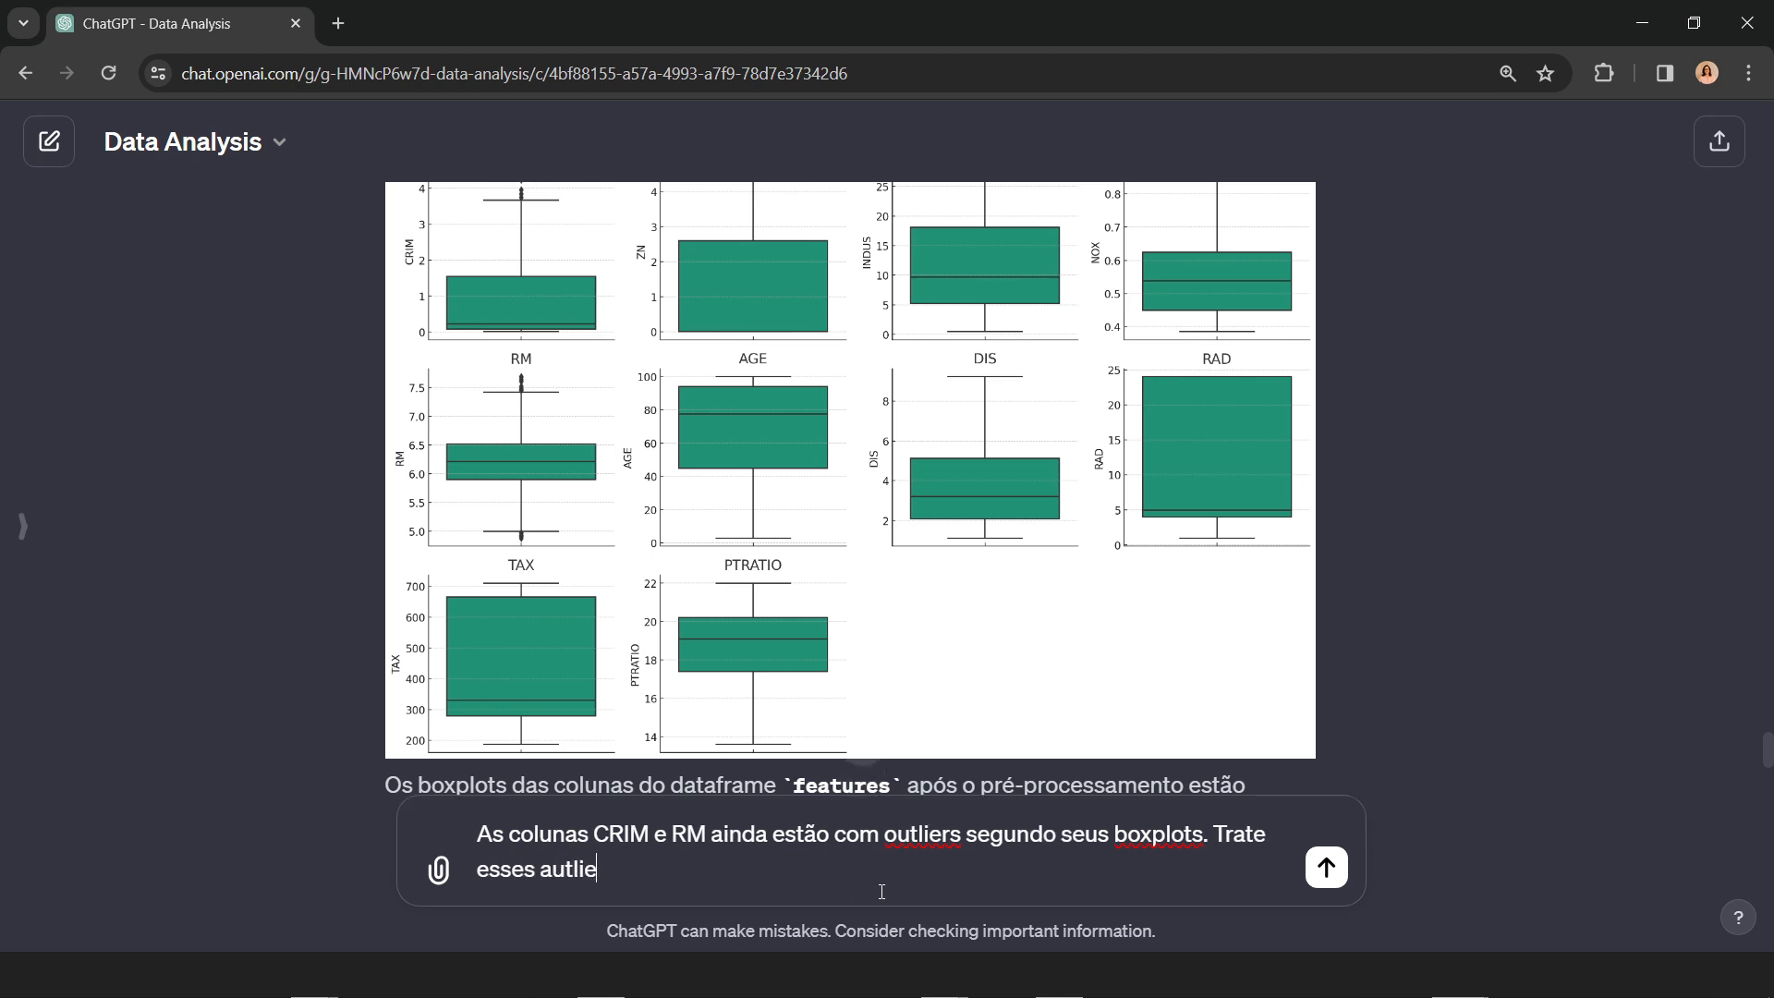
{"action": "key", "text": "ctrl+Left"}
{"action": "key", "text": "ctrl+Left"}
{"action": "key", "text": "ctrl+Right"}
{"action": "key", "text": "Delete"}
{"action": "type", "text": "o"}
{"action": "key", "text": "End"}
Step: Finish the prompt with "da melhor forma possível" and send the request to treat CRIM and RM
{"action": "type", "text": "da melhor "}
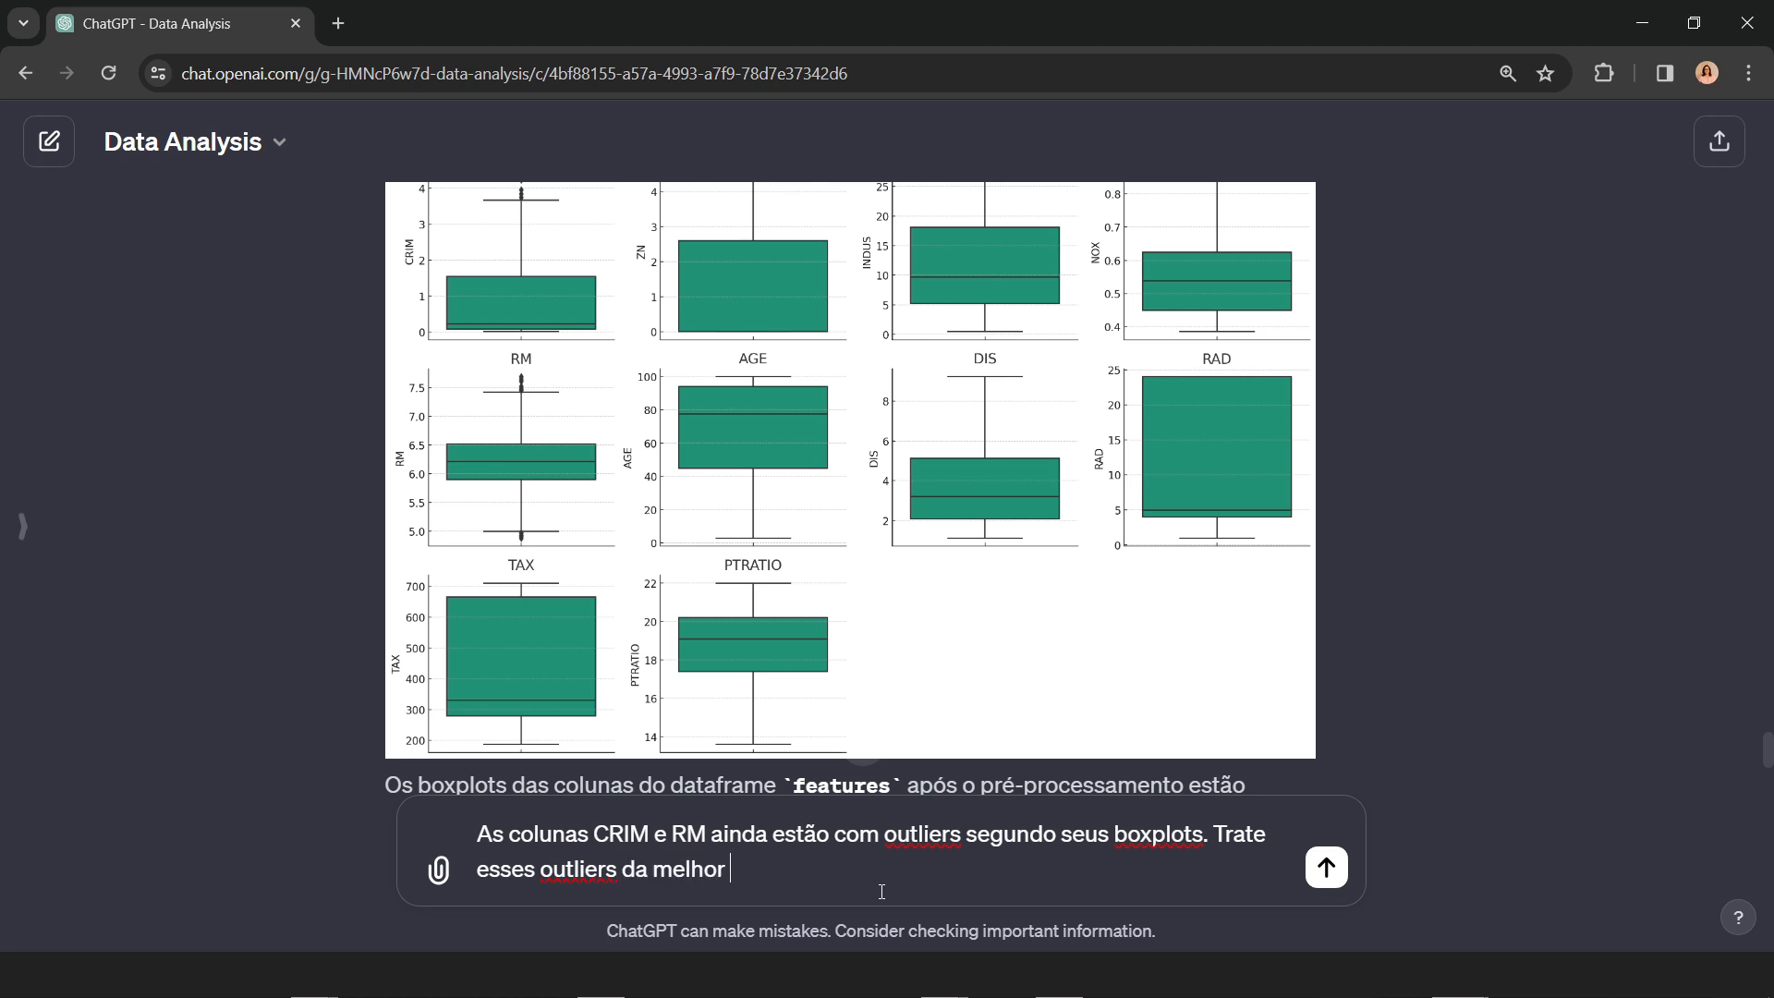
{"action": "type", "text": "forma possível"}
{"action": "key", "text": "Return"}
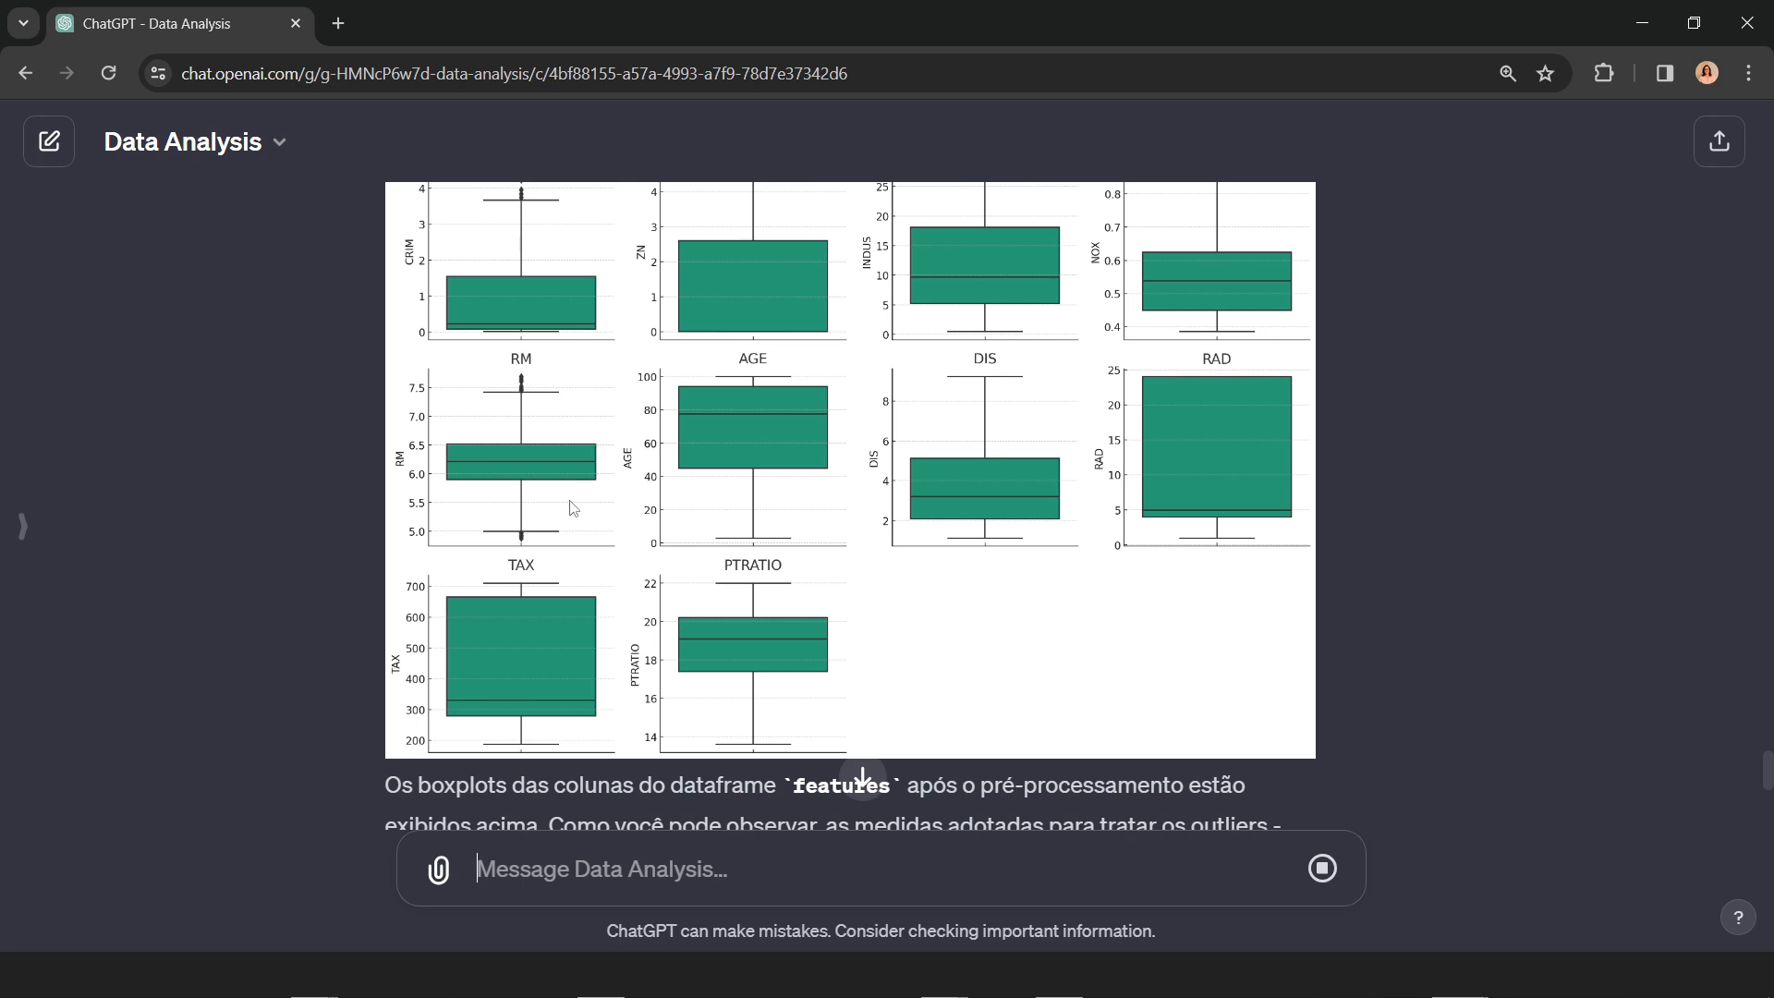
Step: Compare the earlier boxplots with the reply's strategies for CRIM and RM, highlighting "mediana" in the CRIM entry
{"action": "scroll", "coordinate": [573, 503], "scroll_direction": "up", "scroll_amount": 1}
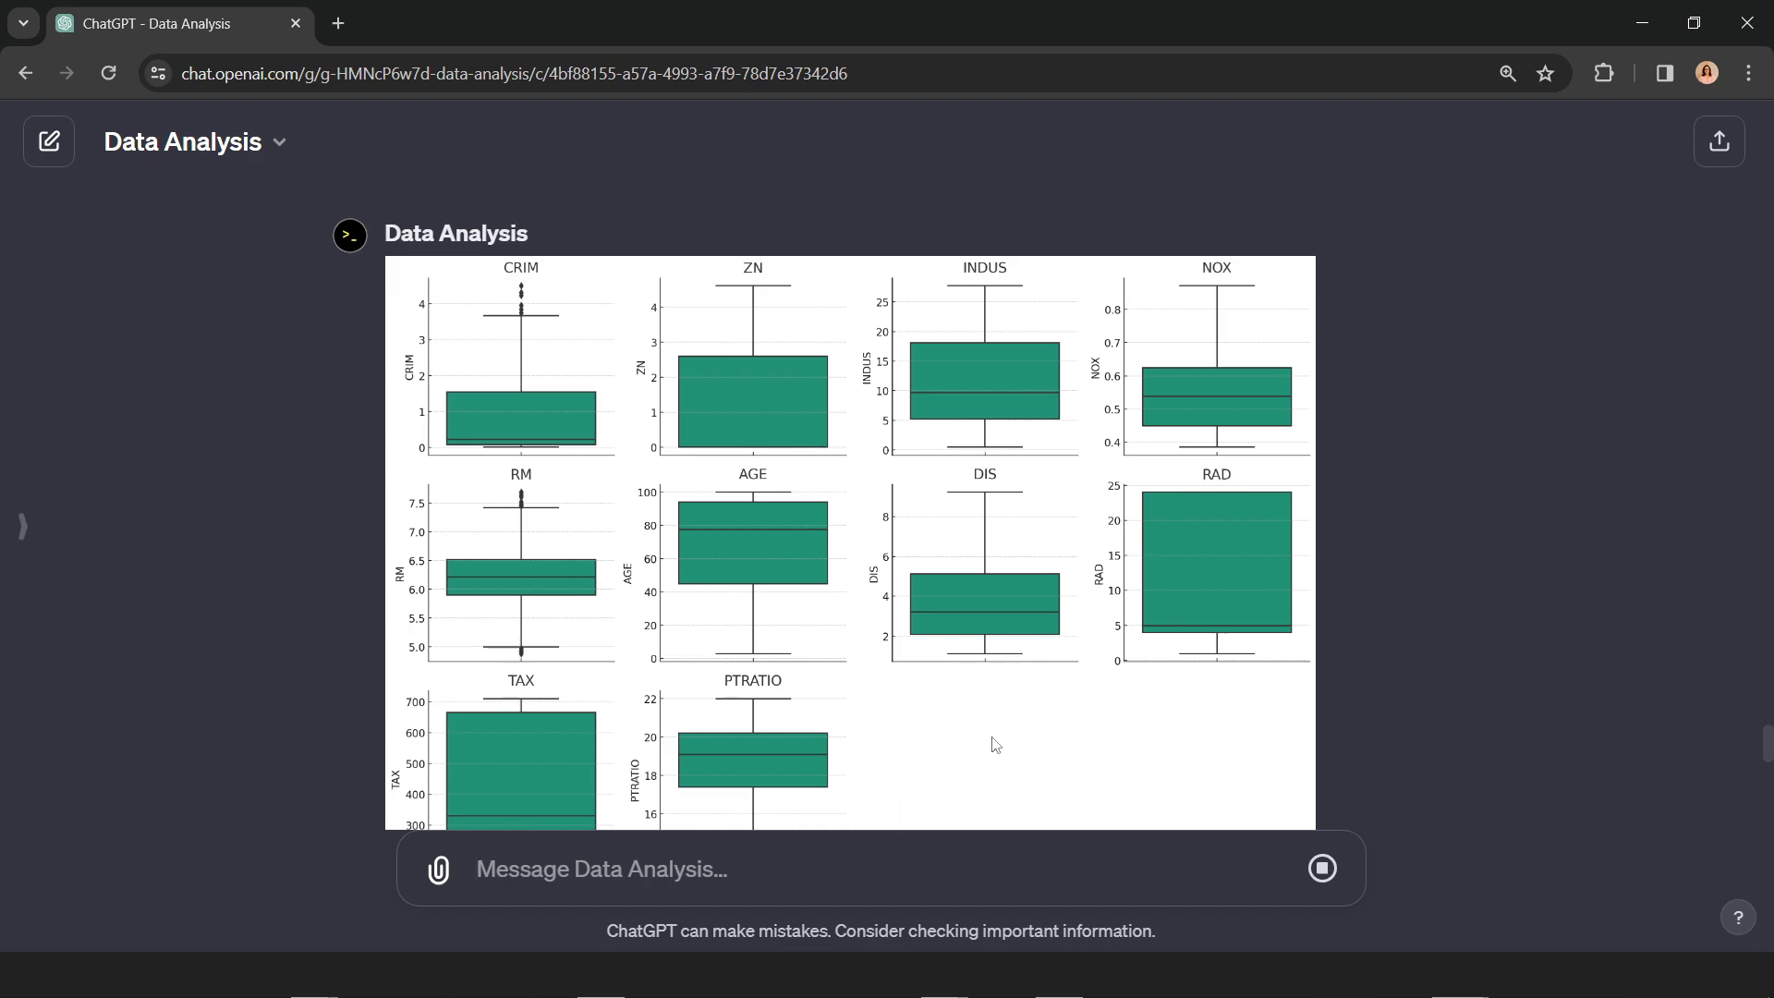
{"action": "scroll", "coordinate": [989, 739], "scroll_direction": "down", "scroll_amount": 8}
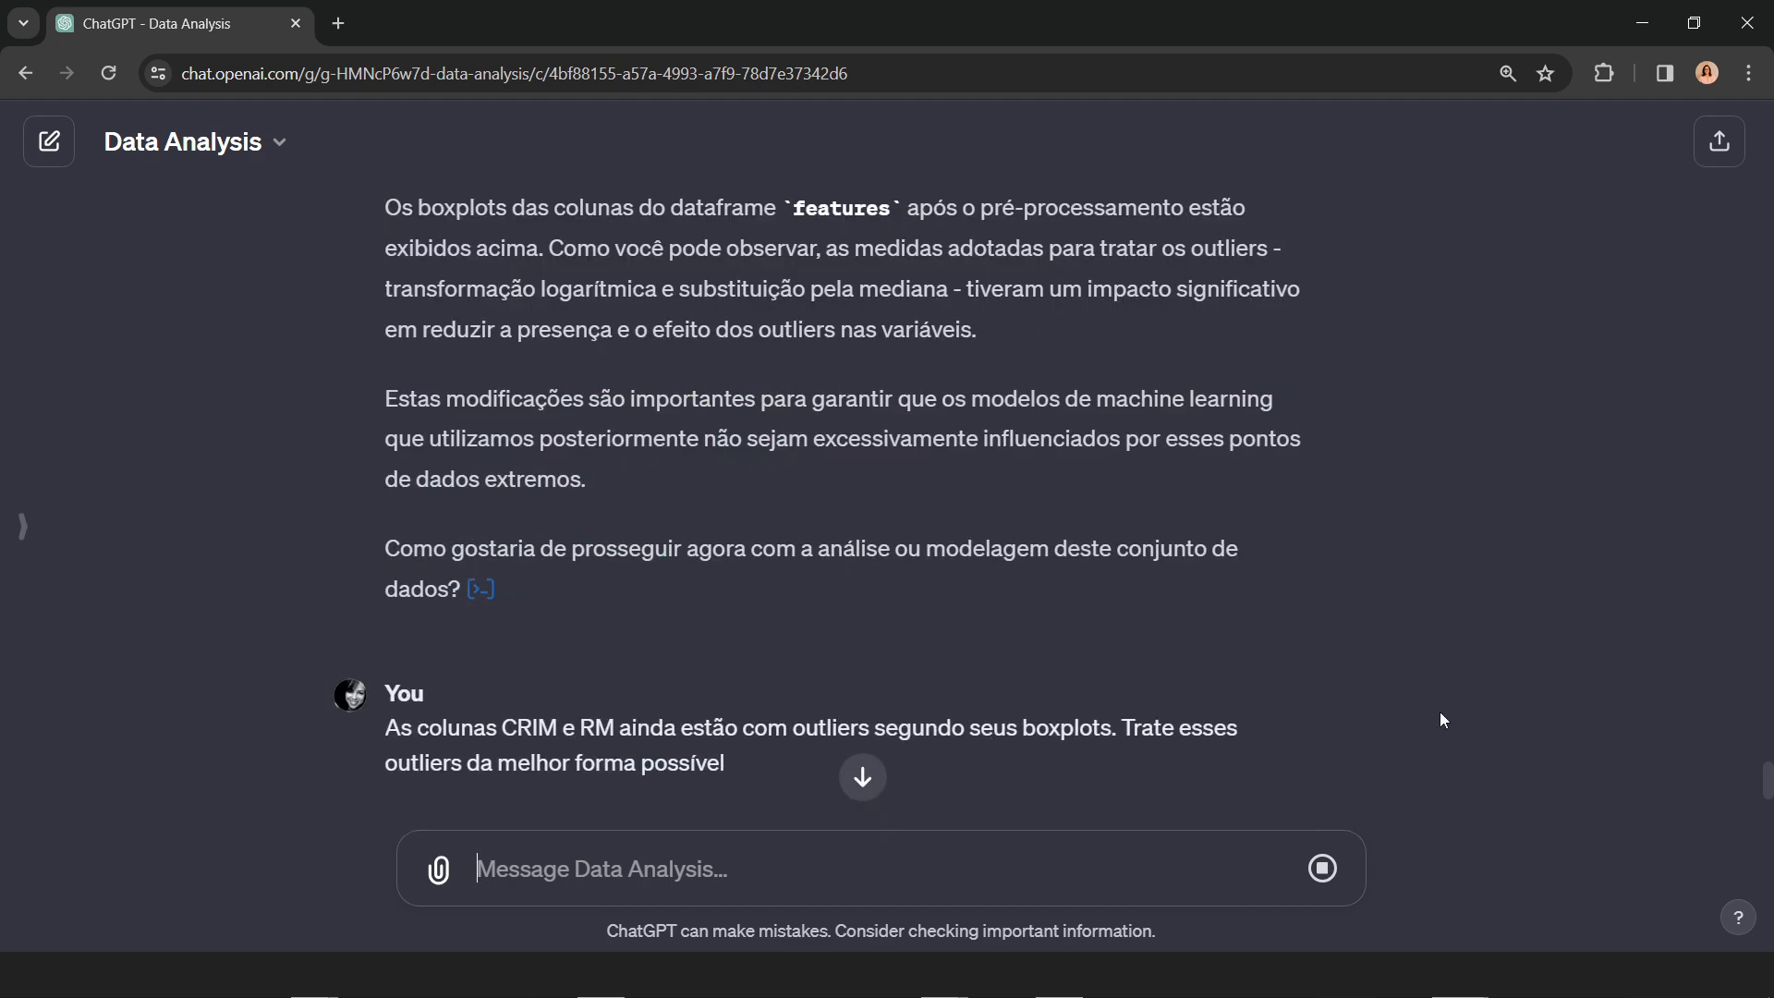
{"action": "scroll", "coordinate": [1443, 719], "scroll_direction": "down", "scroll_amount": 3}
{"action": "scroll", "coordinate": [1411, 698], "scroll_direction": "down", "scroll_amount": 1}
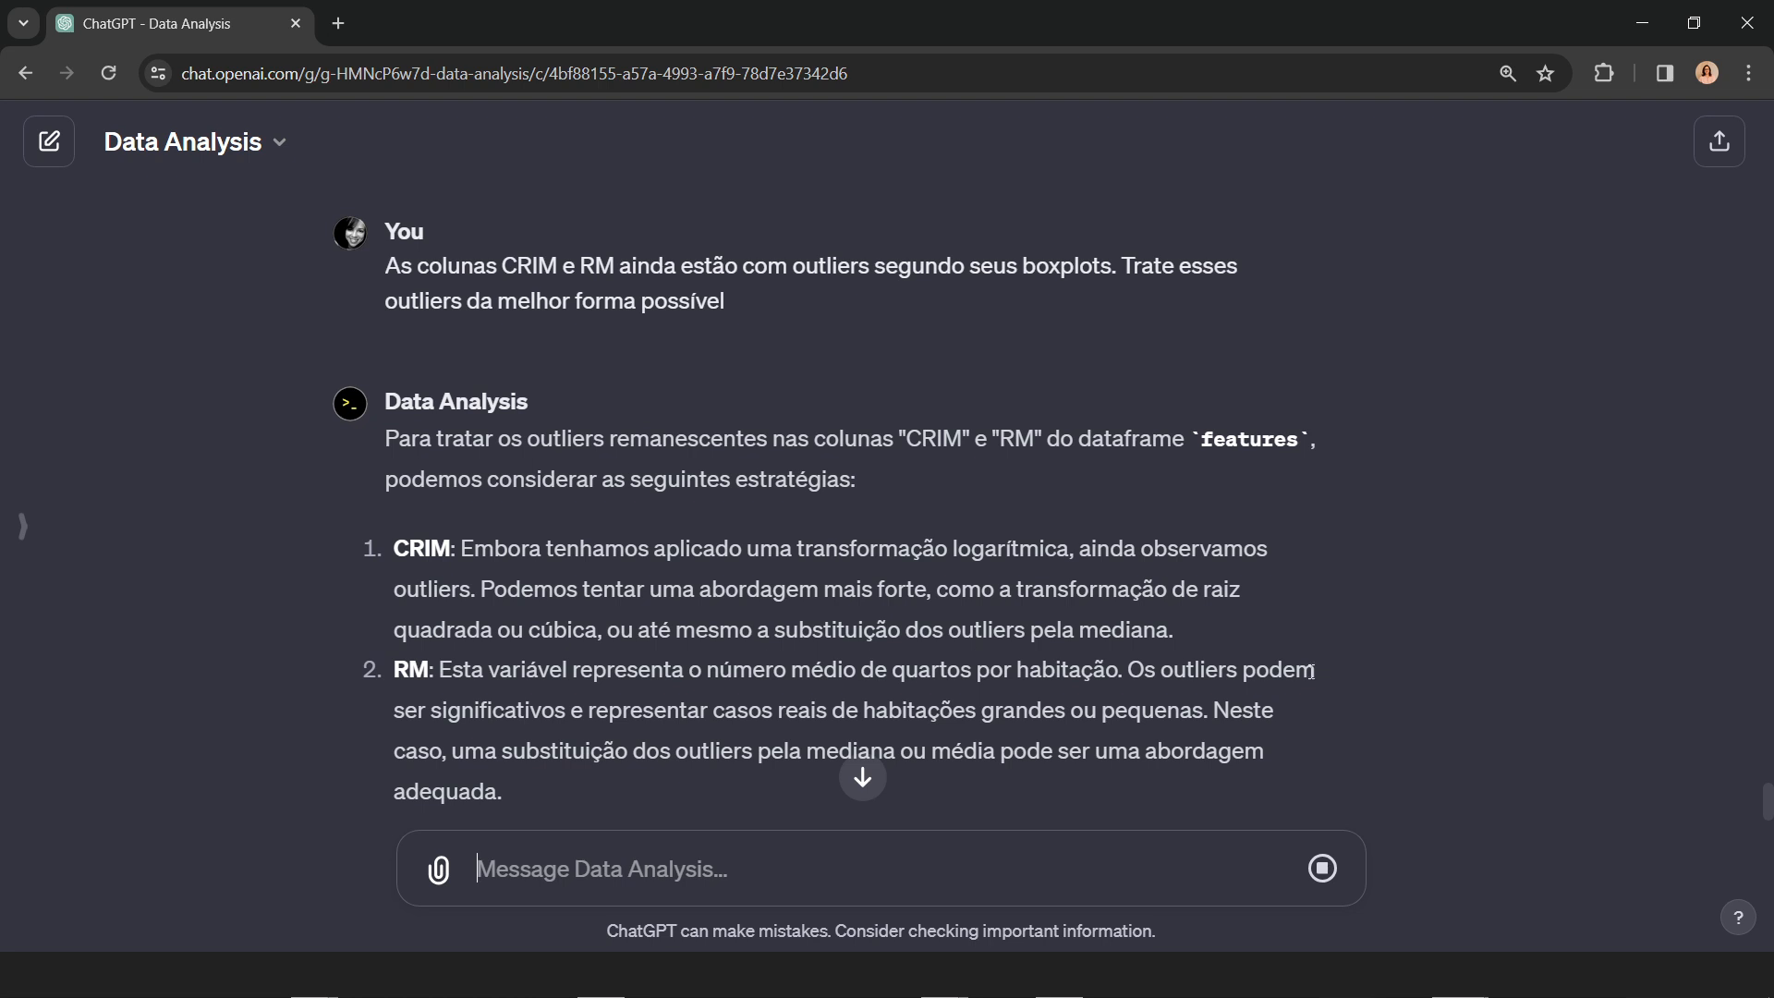
{"action": "scroll", "coordinate": [1387, 689], "scroll_direction": "down", "scroll_amount": 2}
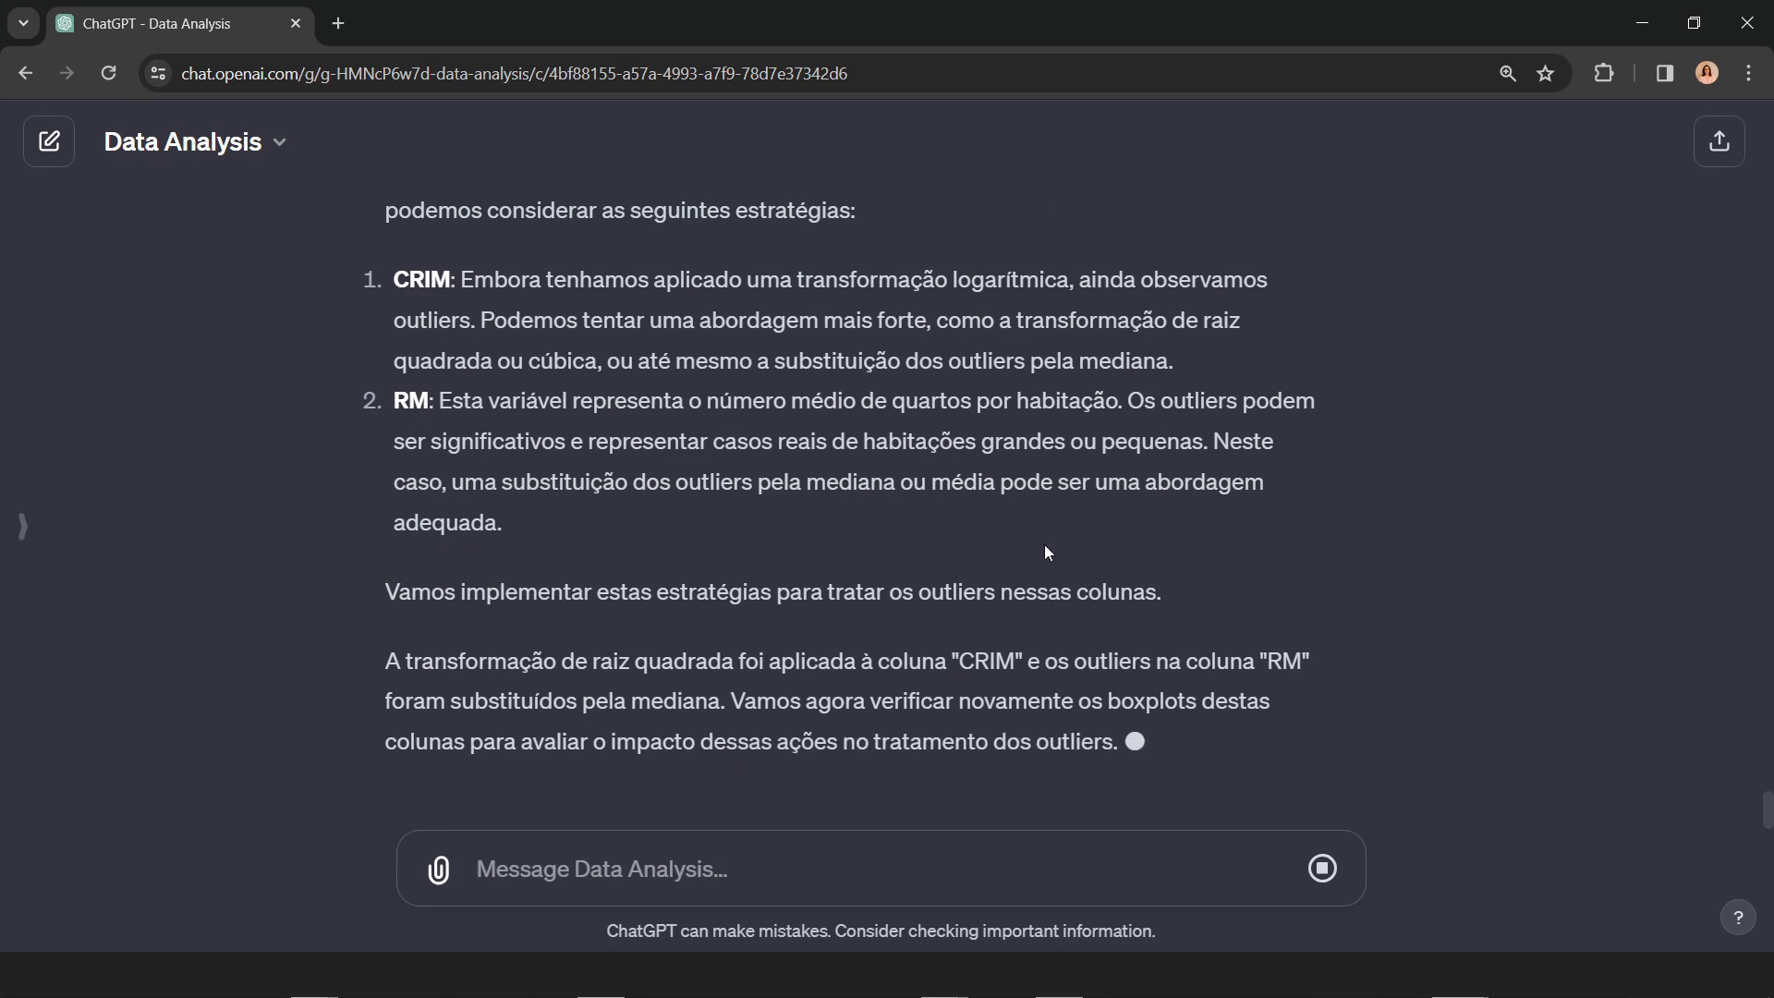
{"action": "scroll", "coordinate": [1237, 592], "scroll_direction": "up", "scroll_amount": 1}
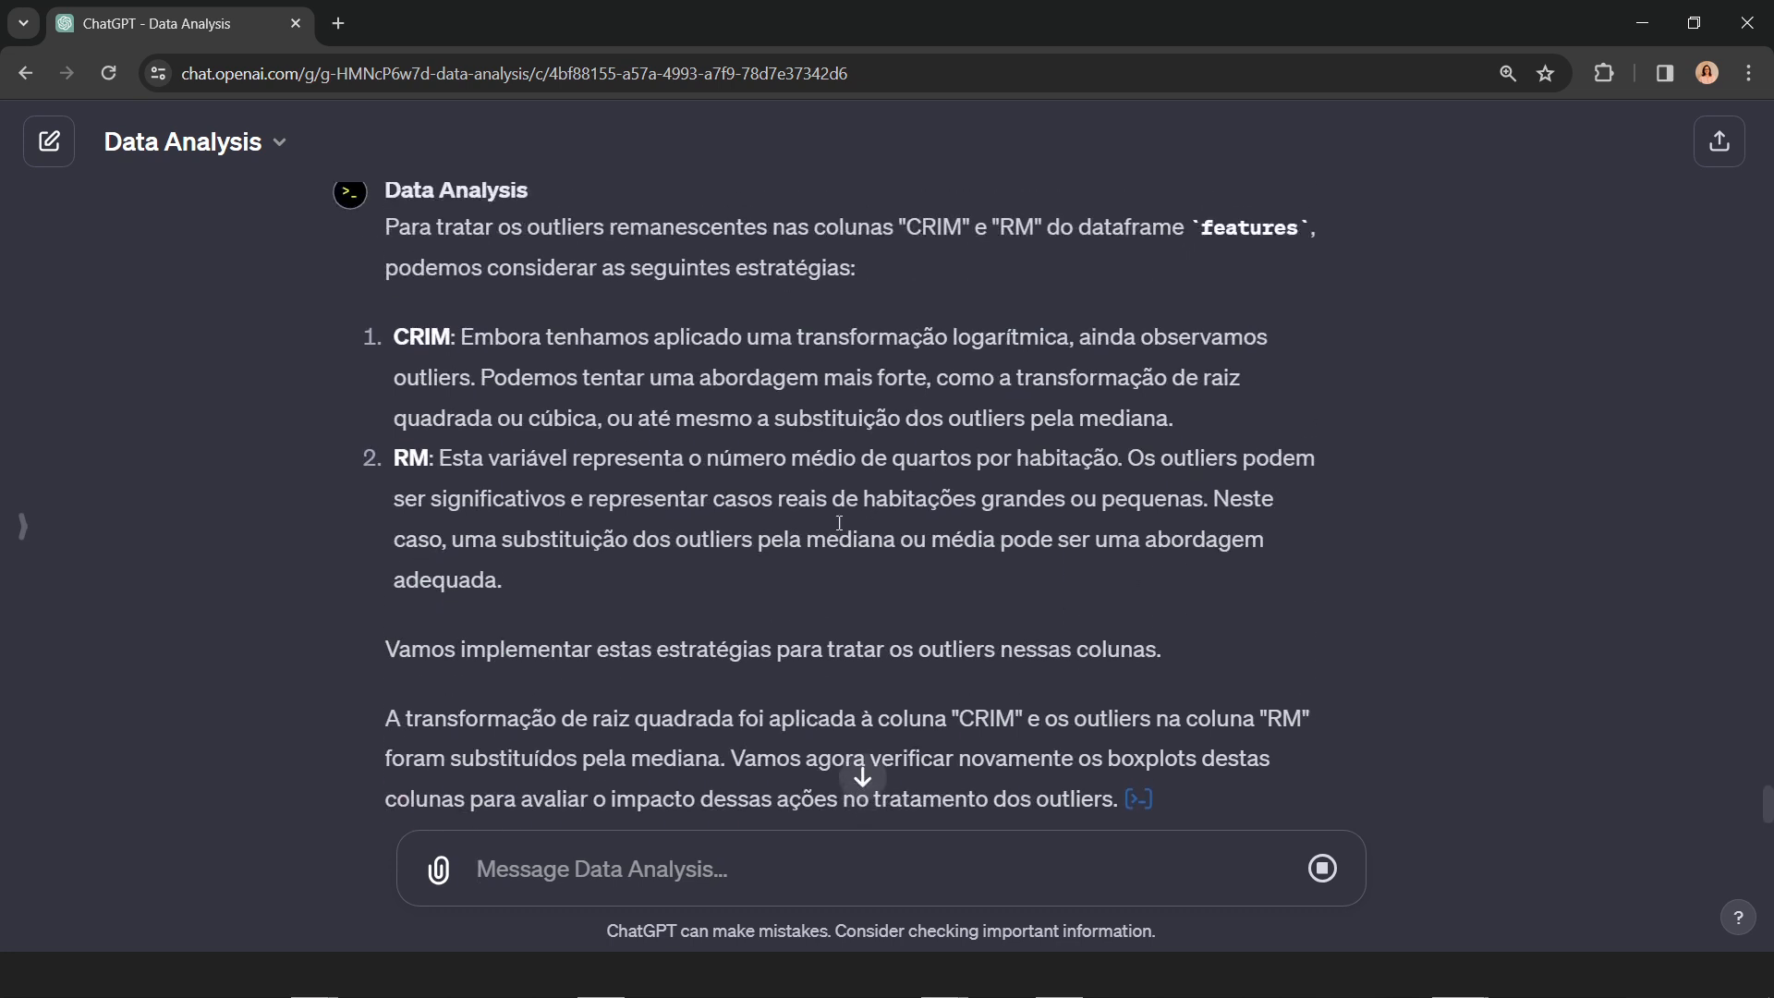
{"action": "scroll", "coordinate": [595, 427], "scroll_direction": "up", "scroll_amount": 1}
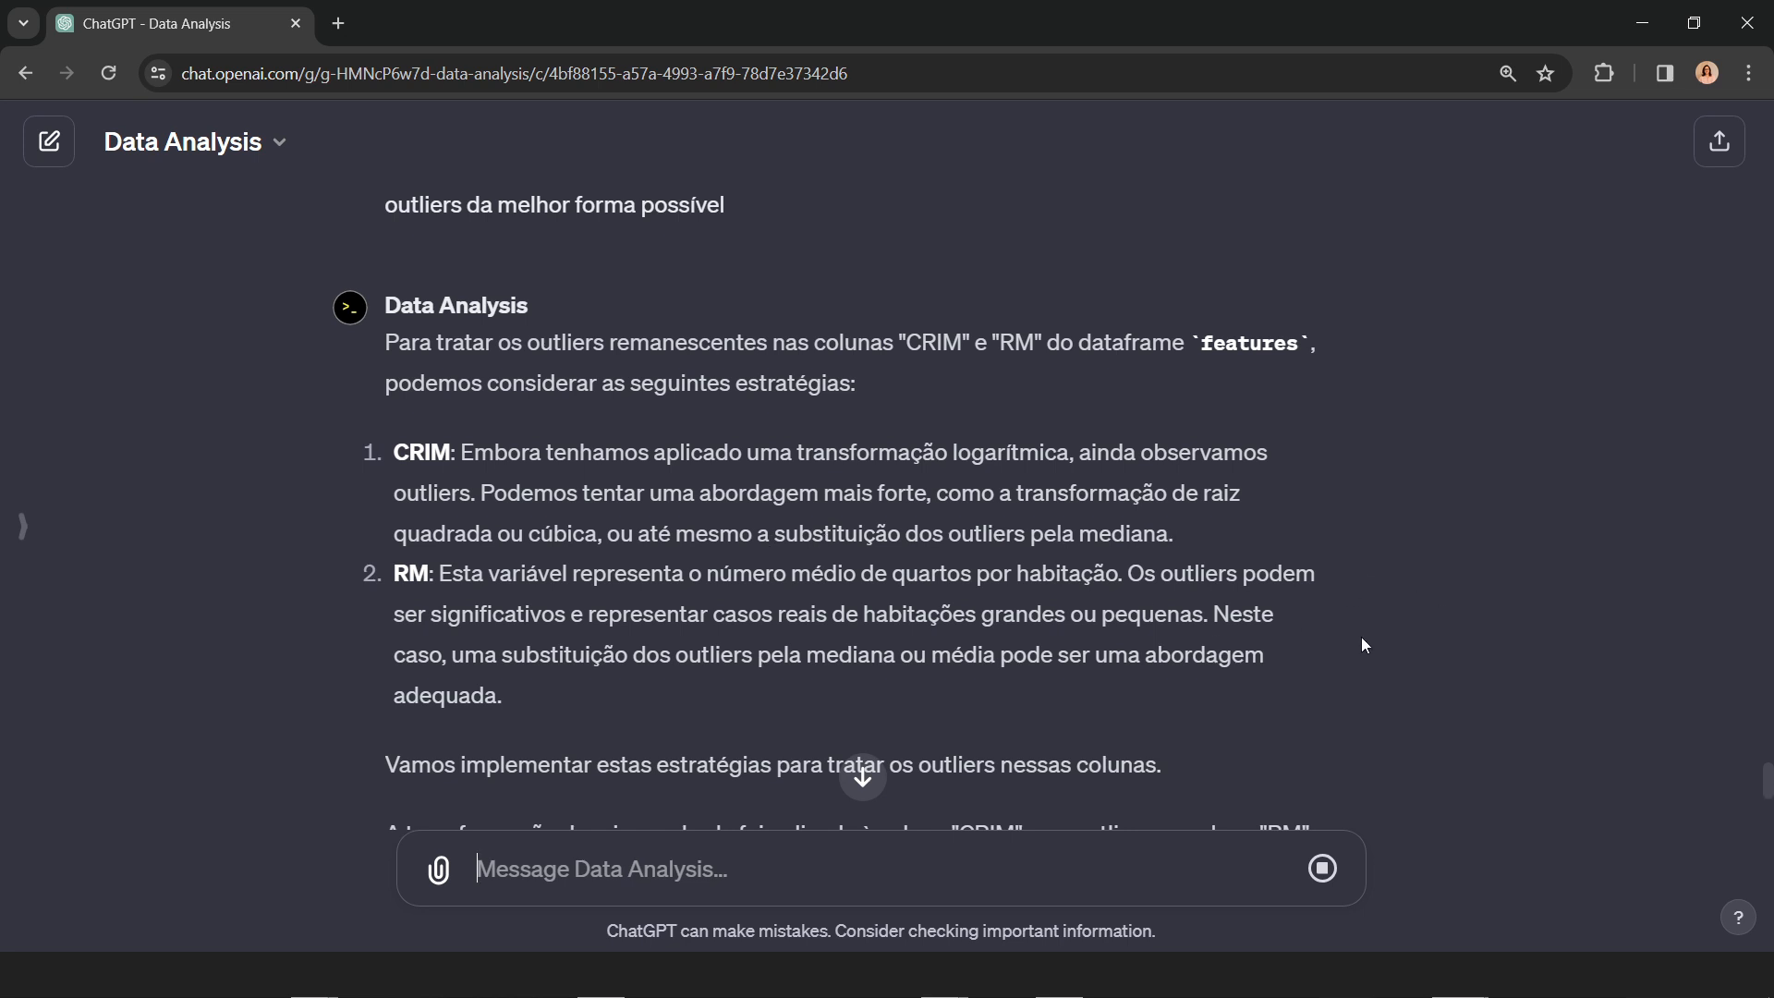
{"action": "double_click", "coordinate": [1164, 536]}
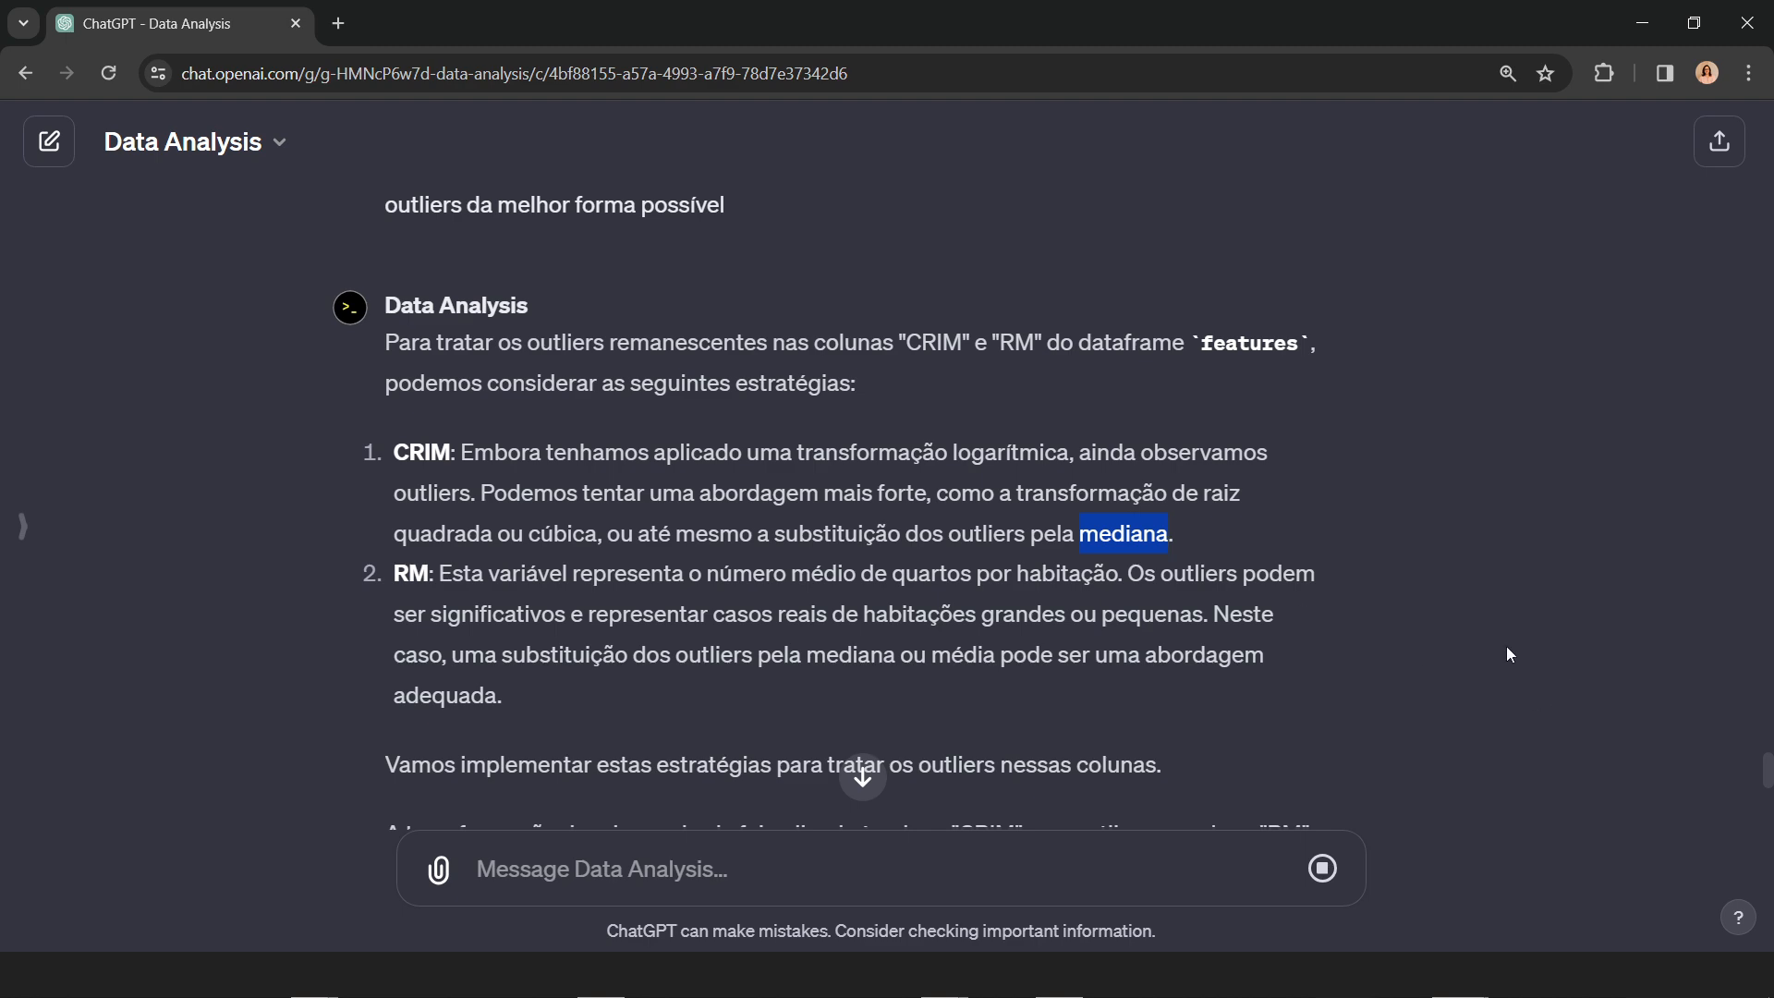
Step: Examine the post-treatment boxplots of CRIM and RM and read the reply's explanation of both treatments
{"action": "scroll", "coordinate": [1507, 654], "scroll_direction": "down", "scroll_amount": 7}
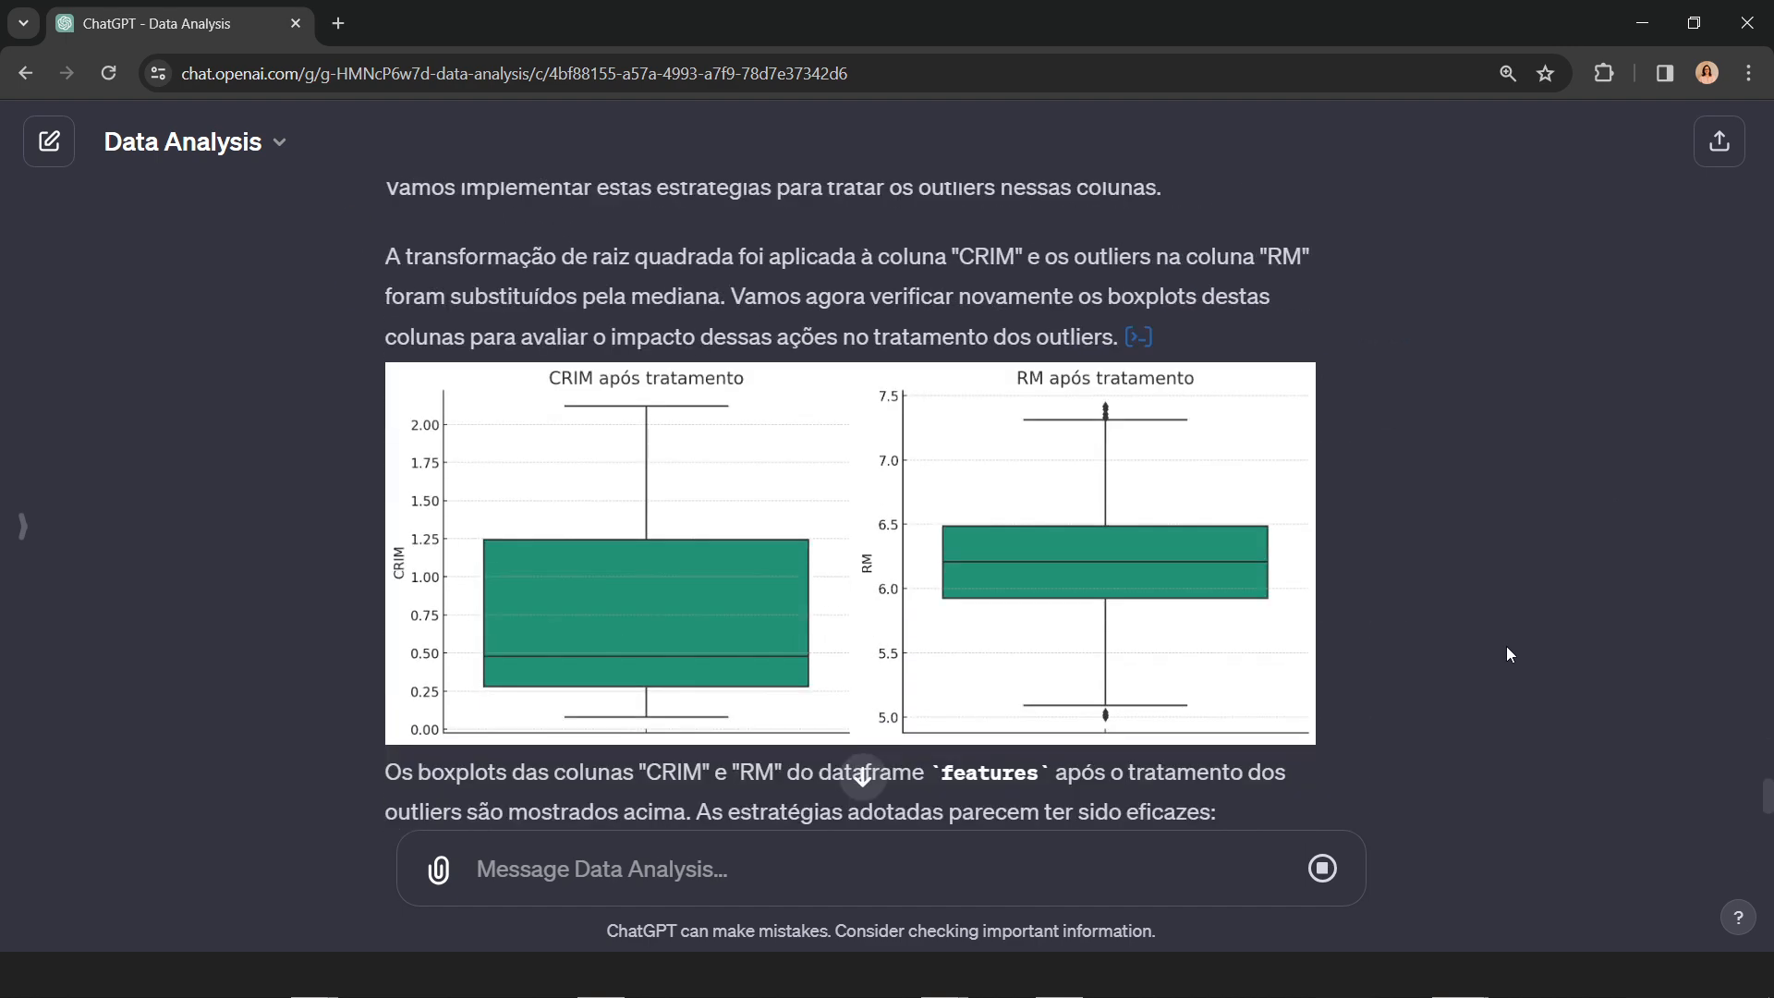
{"action": "scroll", "coordinate": [1506, 652], "scroll_direction": "up", "scroll_amount": 1}
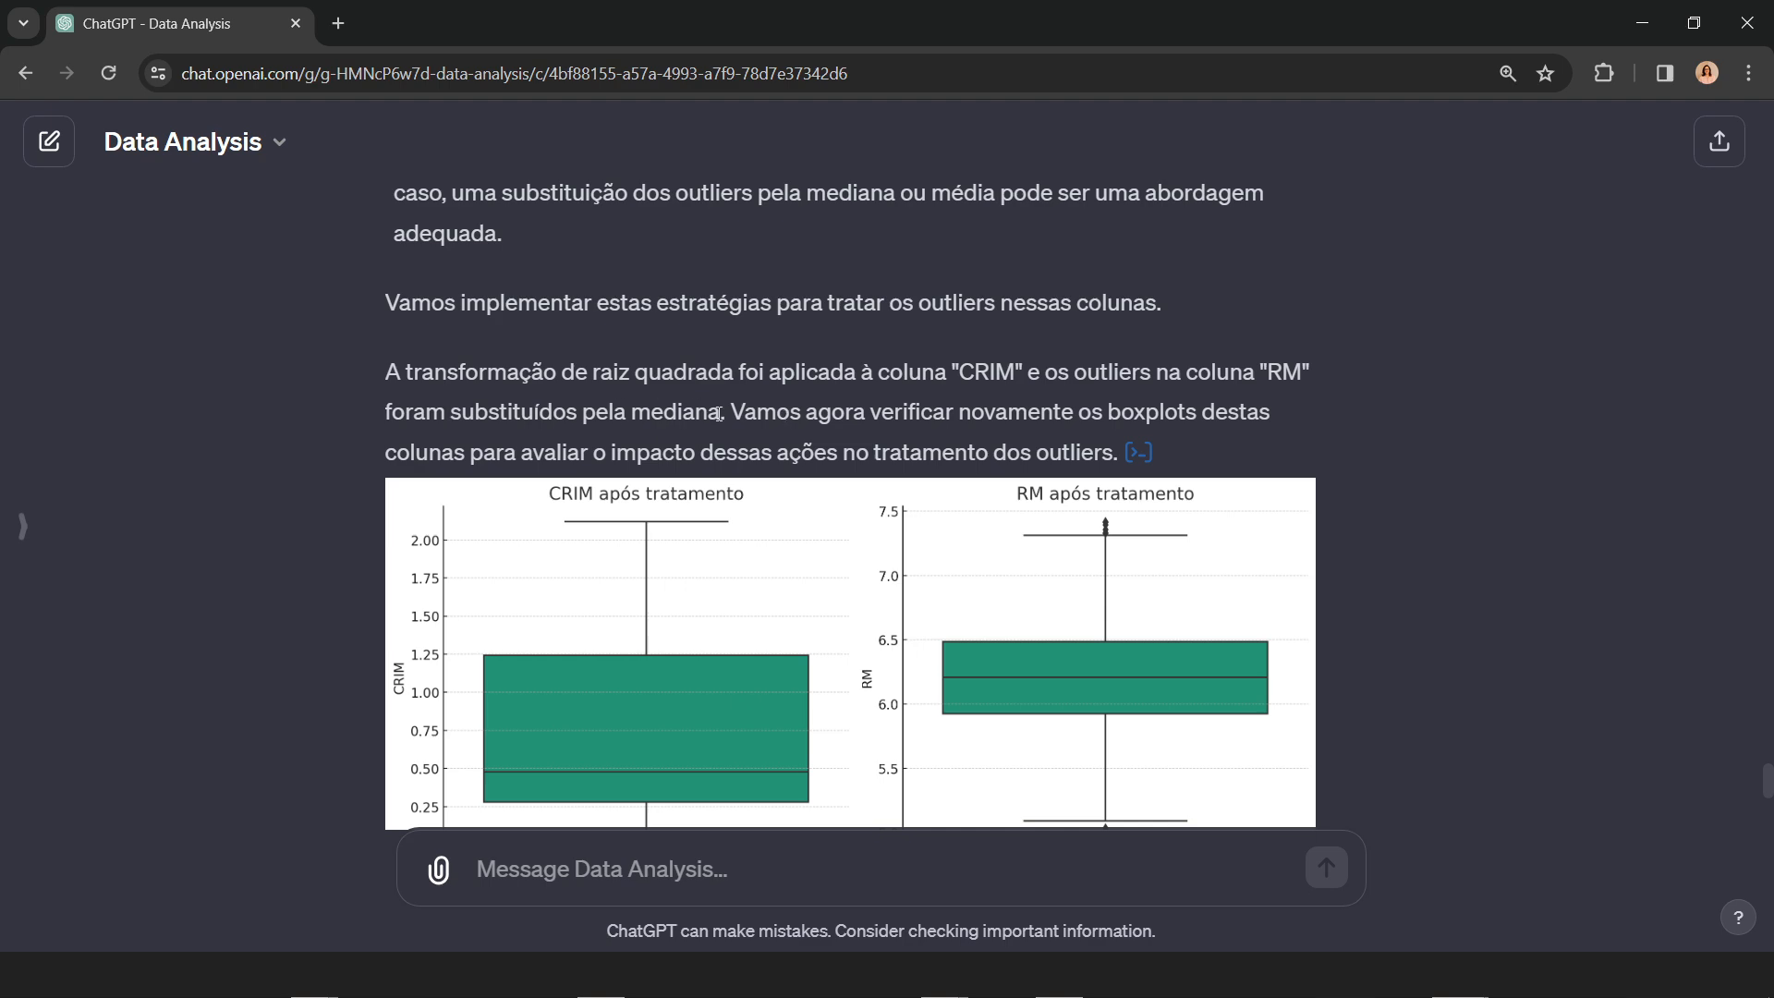
{"action": "scroll", "coordinate": [1449, 566], "scroll_direction": "down", "scroll_amount": 6}
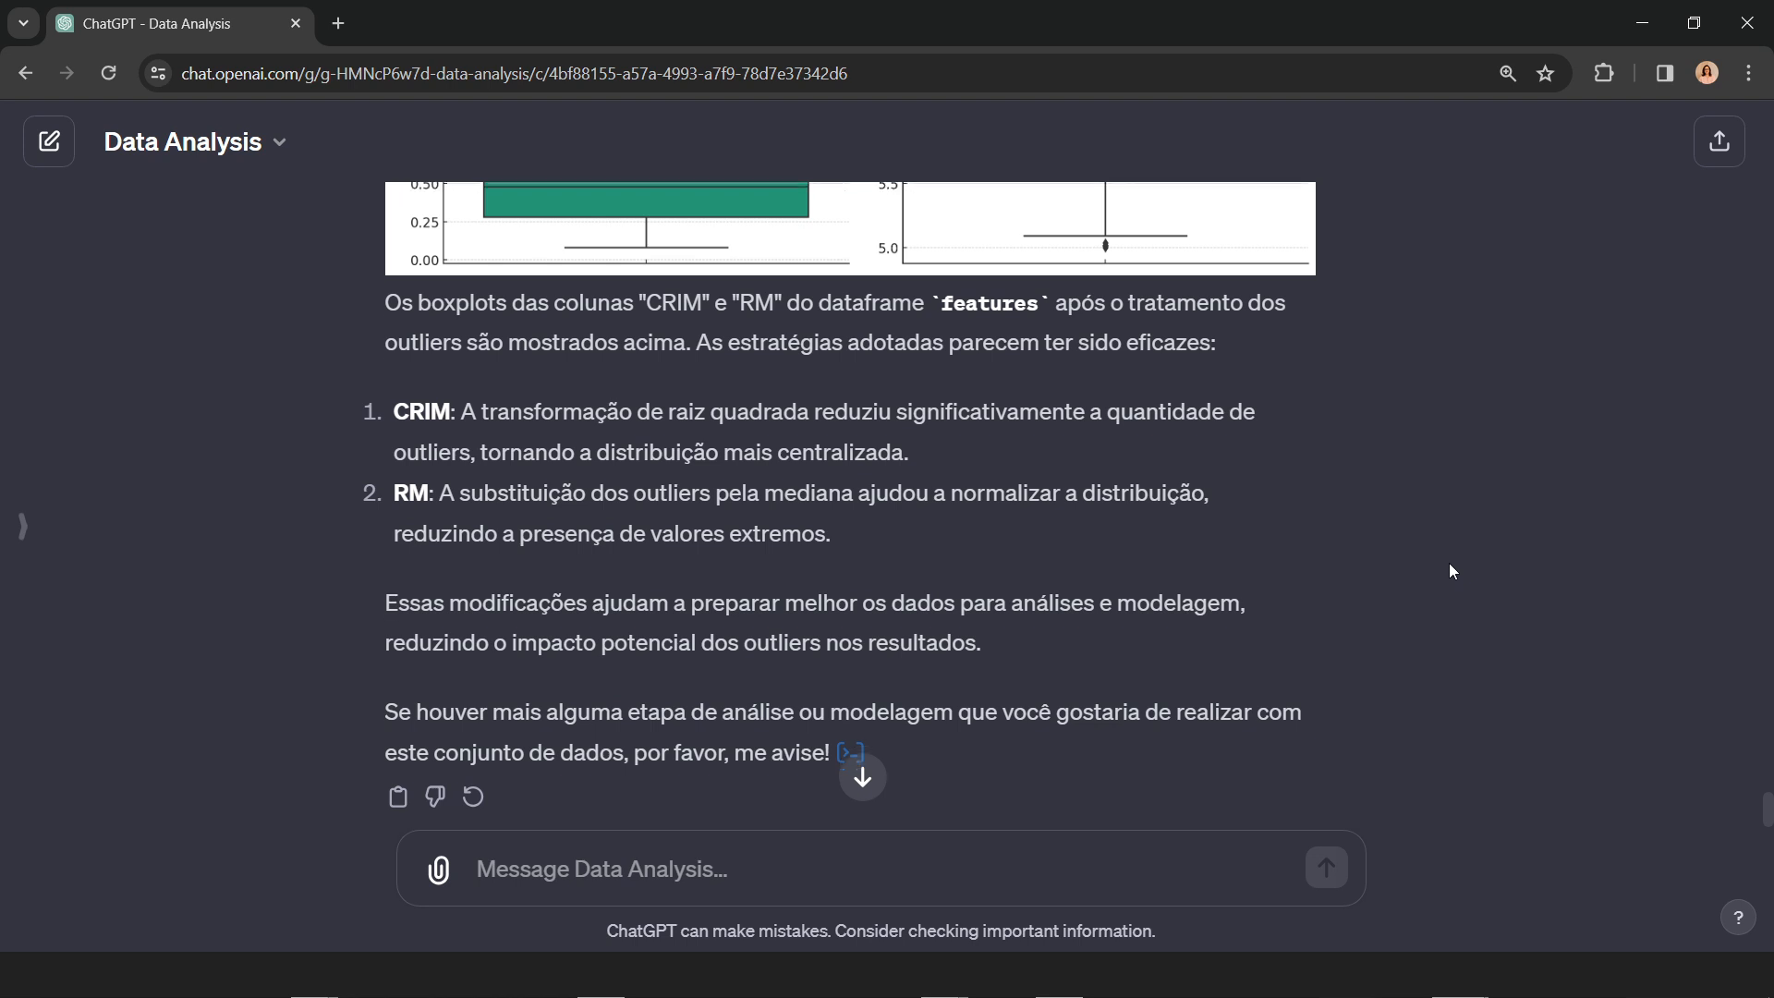
{"action": "scroll", "coordinate": [1449, 565], "scroll_direction": "down", "scroll_amount": 1}
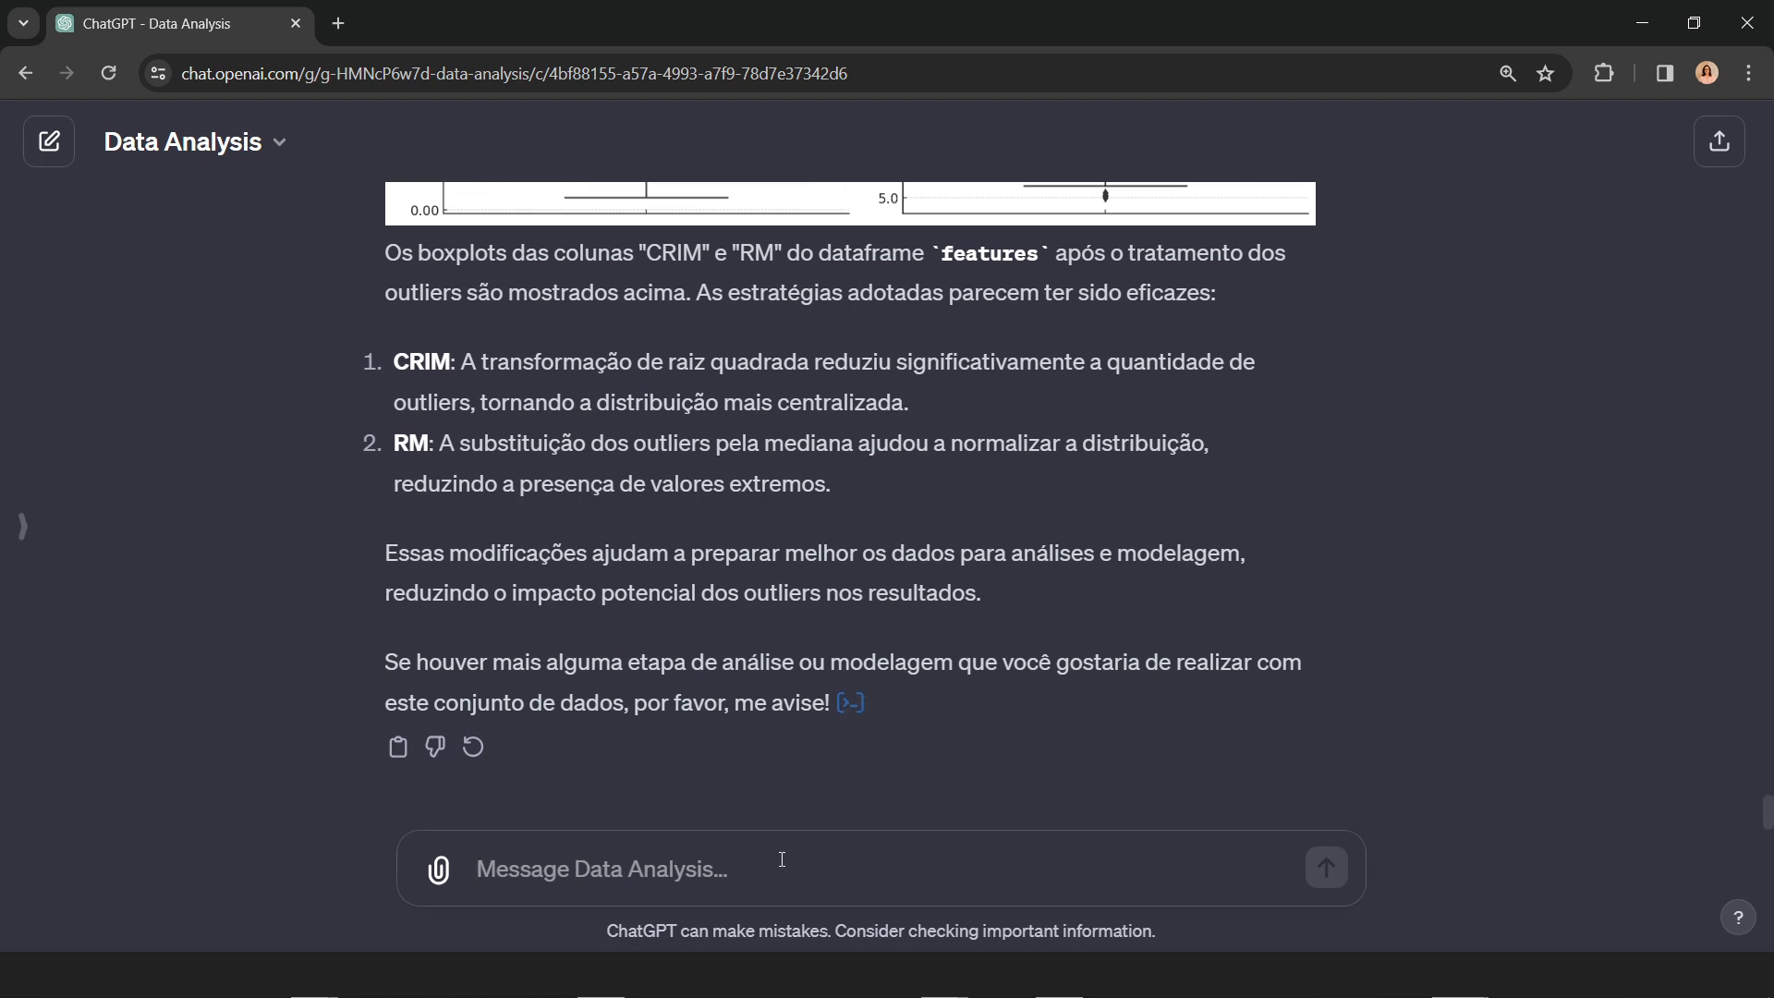
Step: Send the prompt "RM ainda está com problemas, avalie e corrija"
{"action": "type", "text": "RM ainda e"}
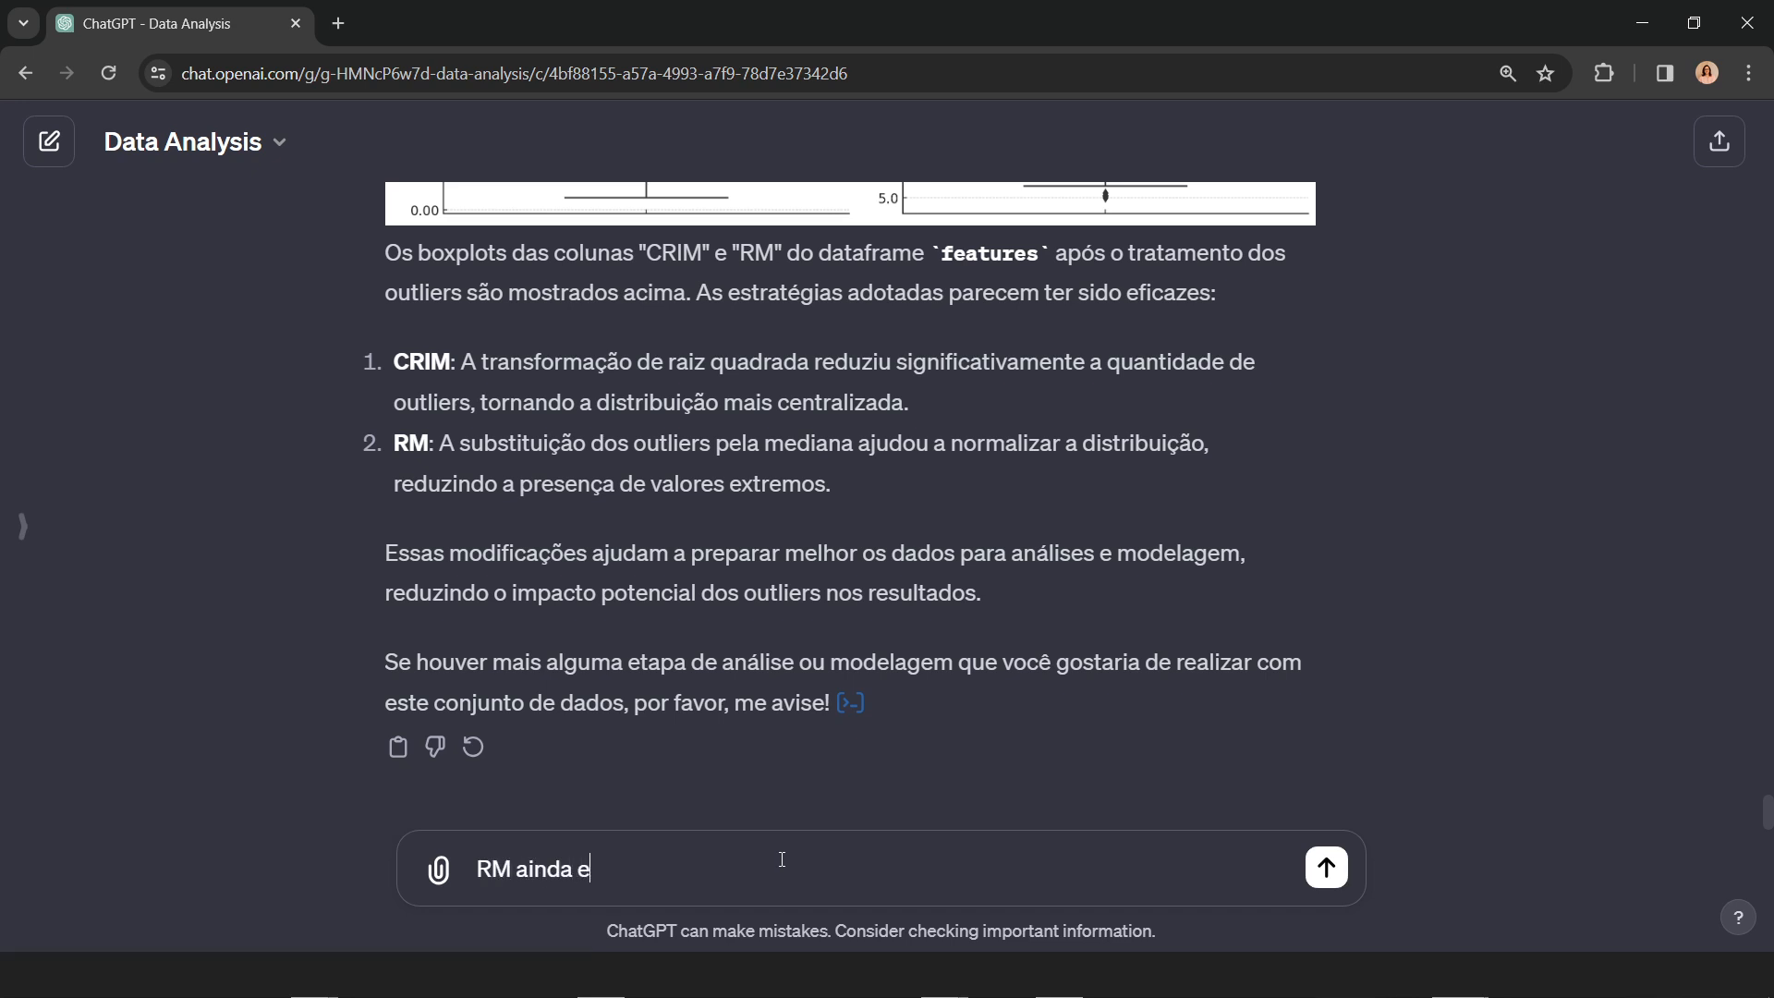
{"action": "type", "text": "stá com problemas"}
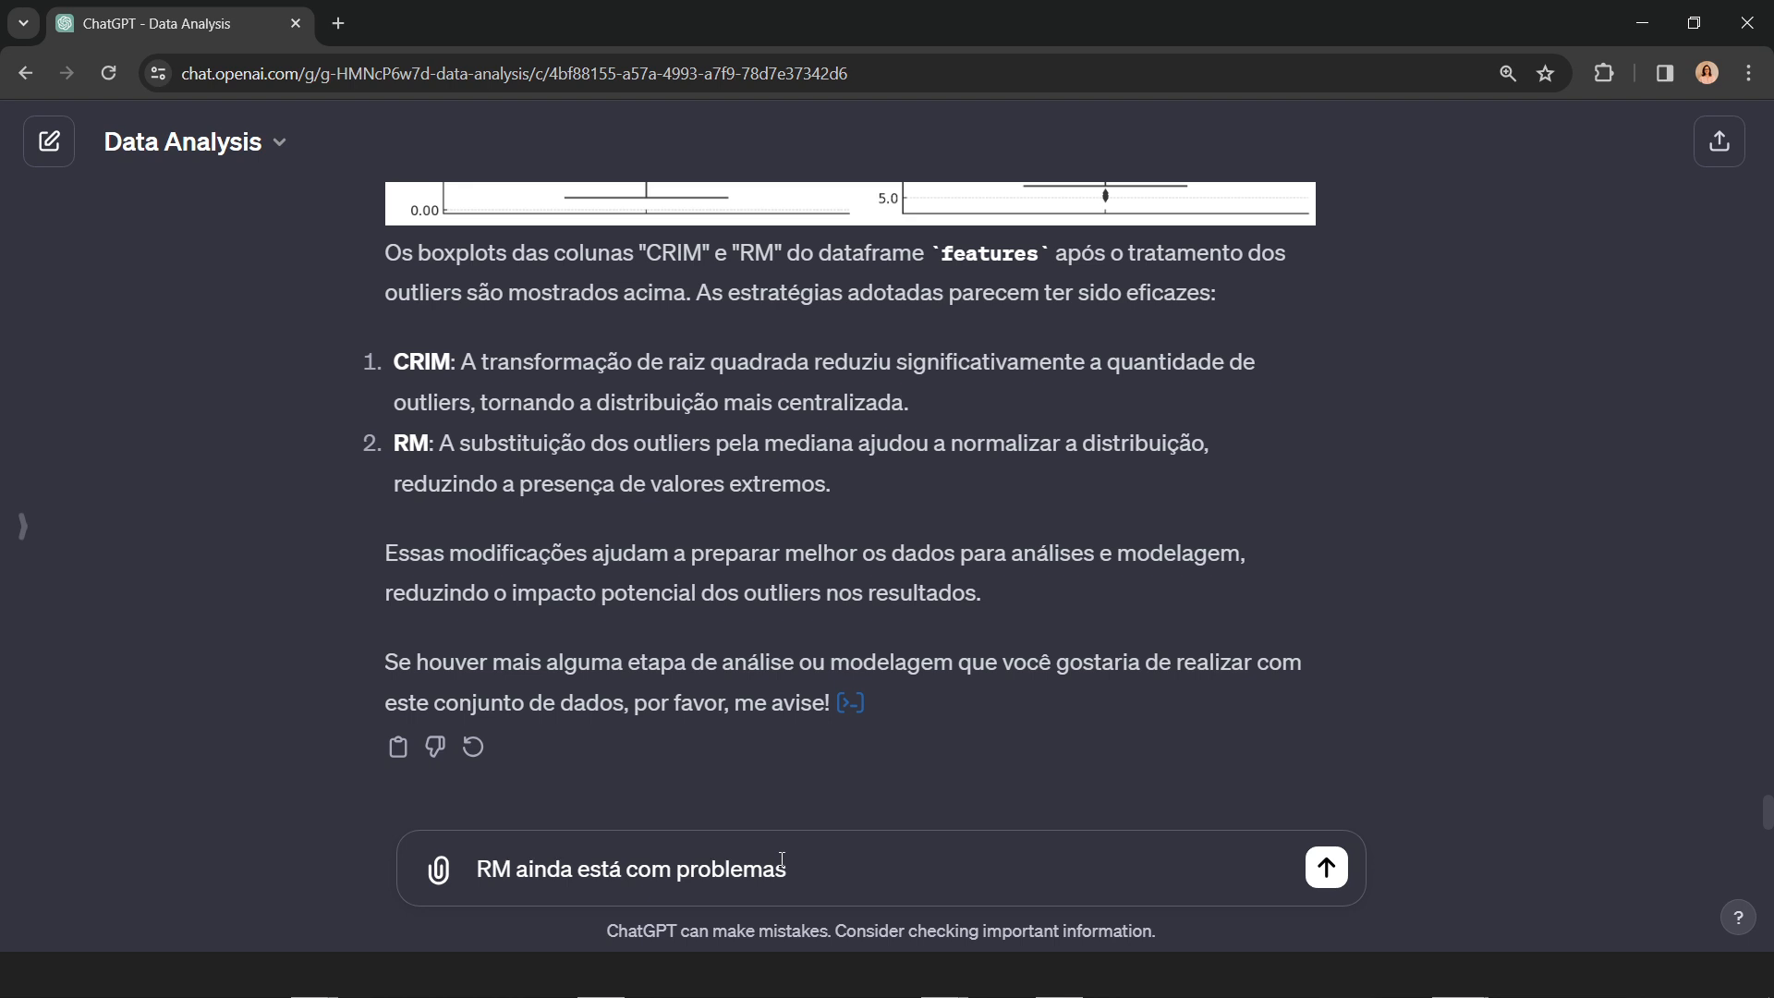
{"action": "type", "text": ", avalie e corrija"}
{"action": "key", "text": "Return"}
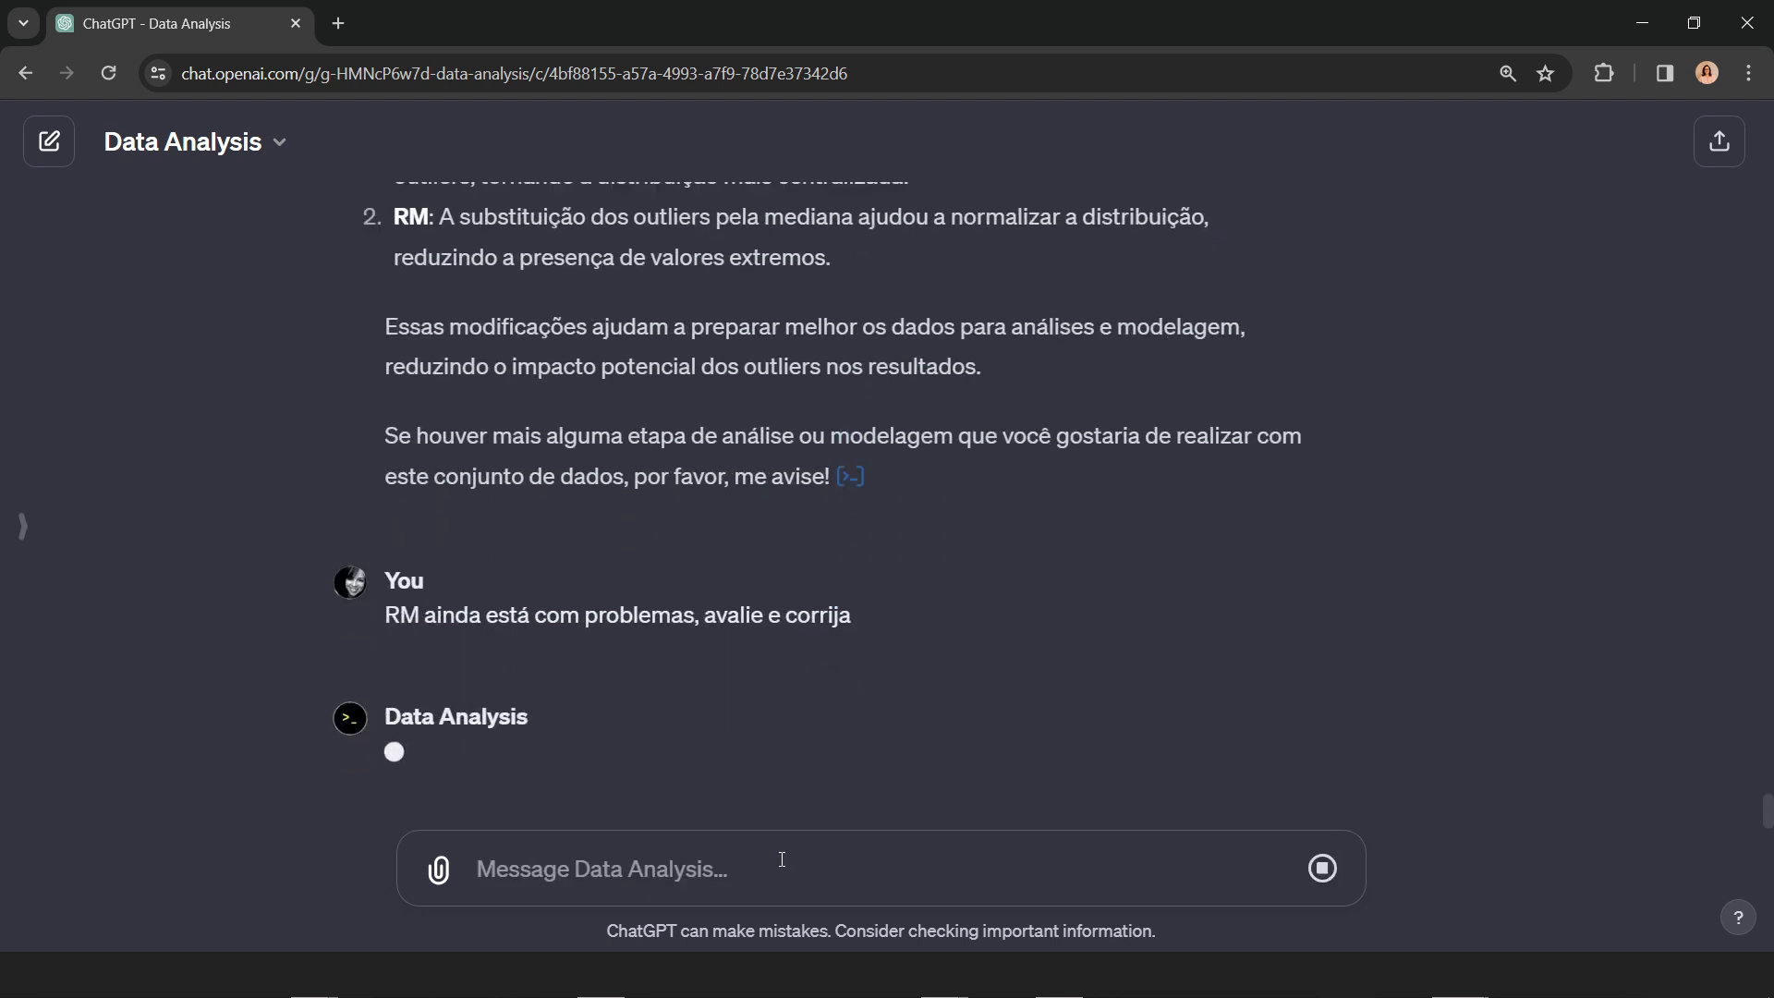
Step: Inspect the Python code behind the CRIM and RM boxplots, close it, and look back through the earlier replies
{"action": "left_click", "coordinate": [849, 476]}
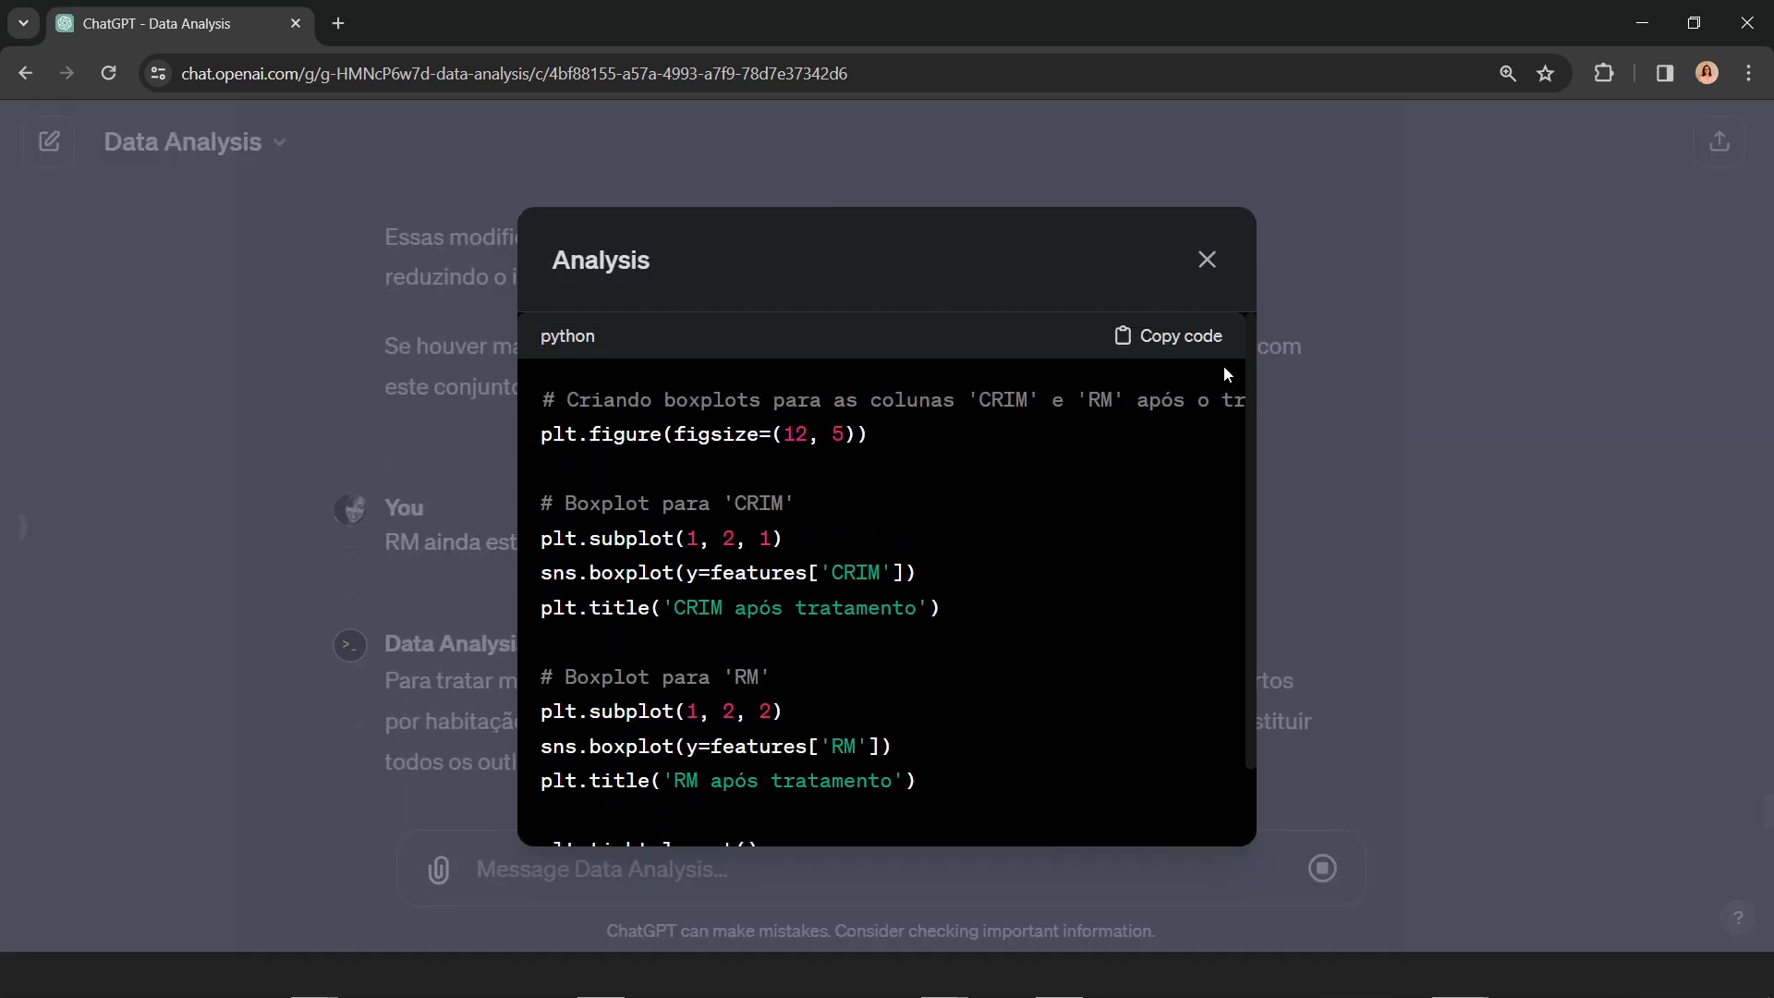
{"action": "left_click", "coordinate": [1210, 264]}
{"action": "scroll", "coordinate": [1128, 591], "scroll_direction": "up", "scroll_amount": 15}
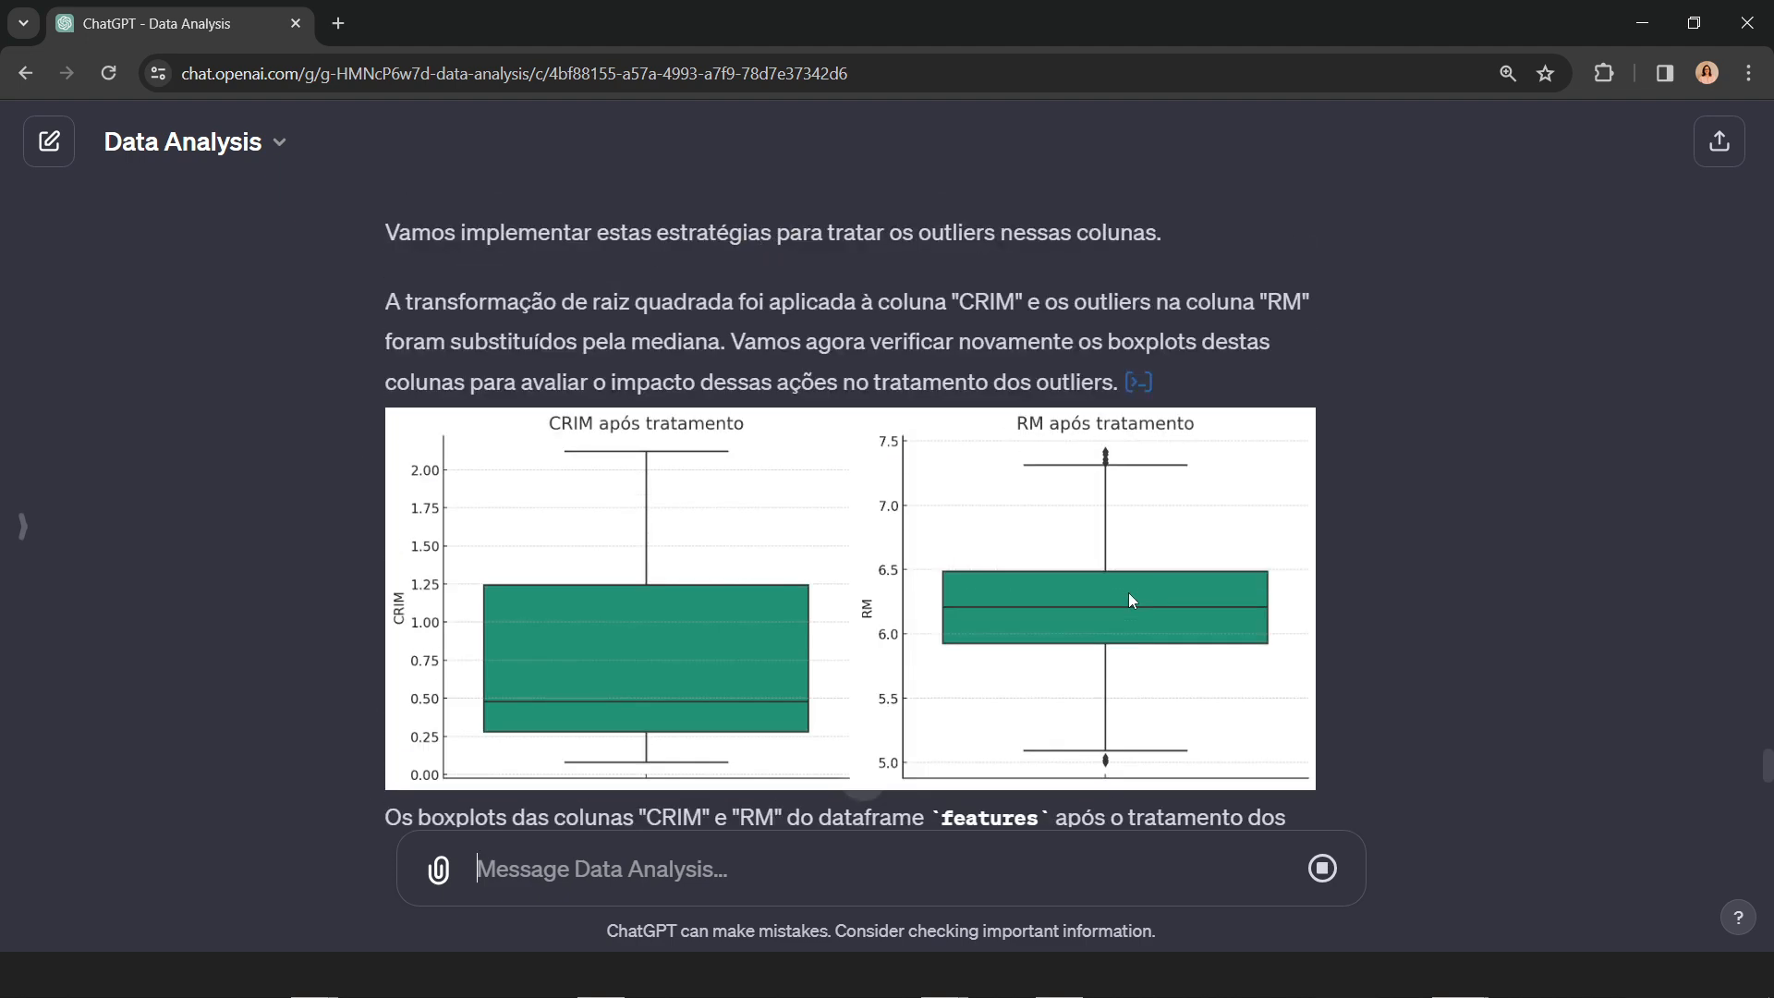
{"action": "scroll", "coordinate": [1129, 593], "scroll_direction": "up", "scroll_amount": 5}
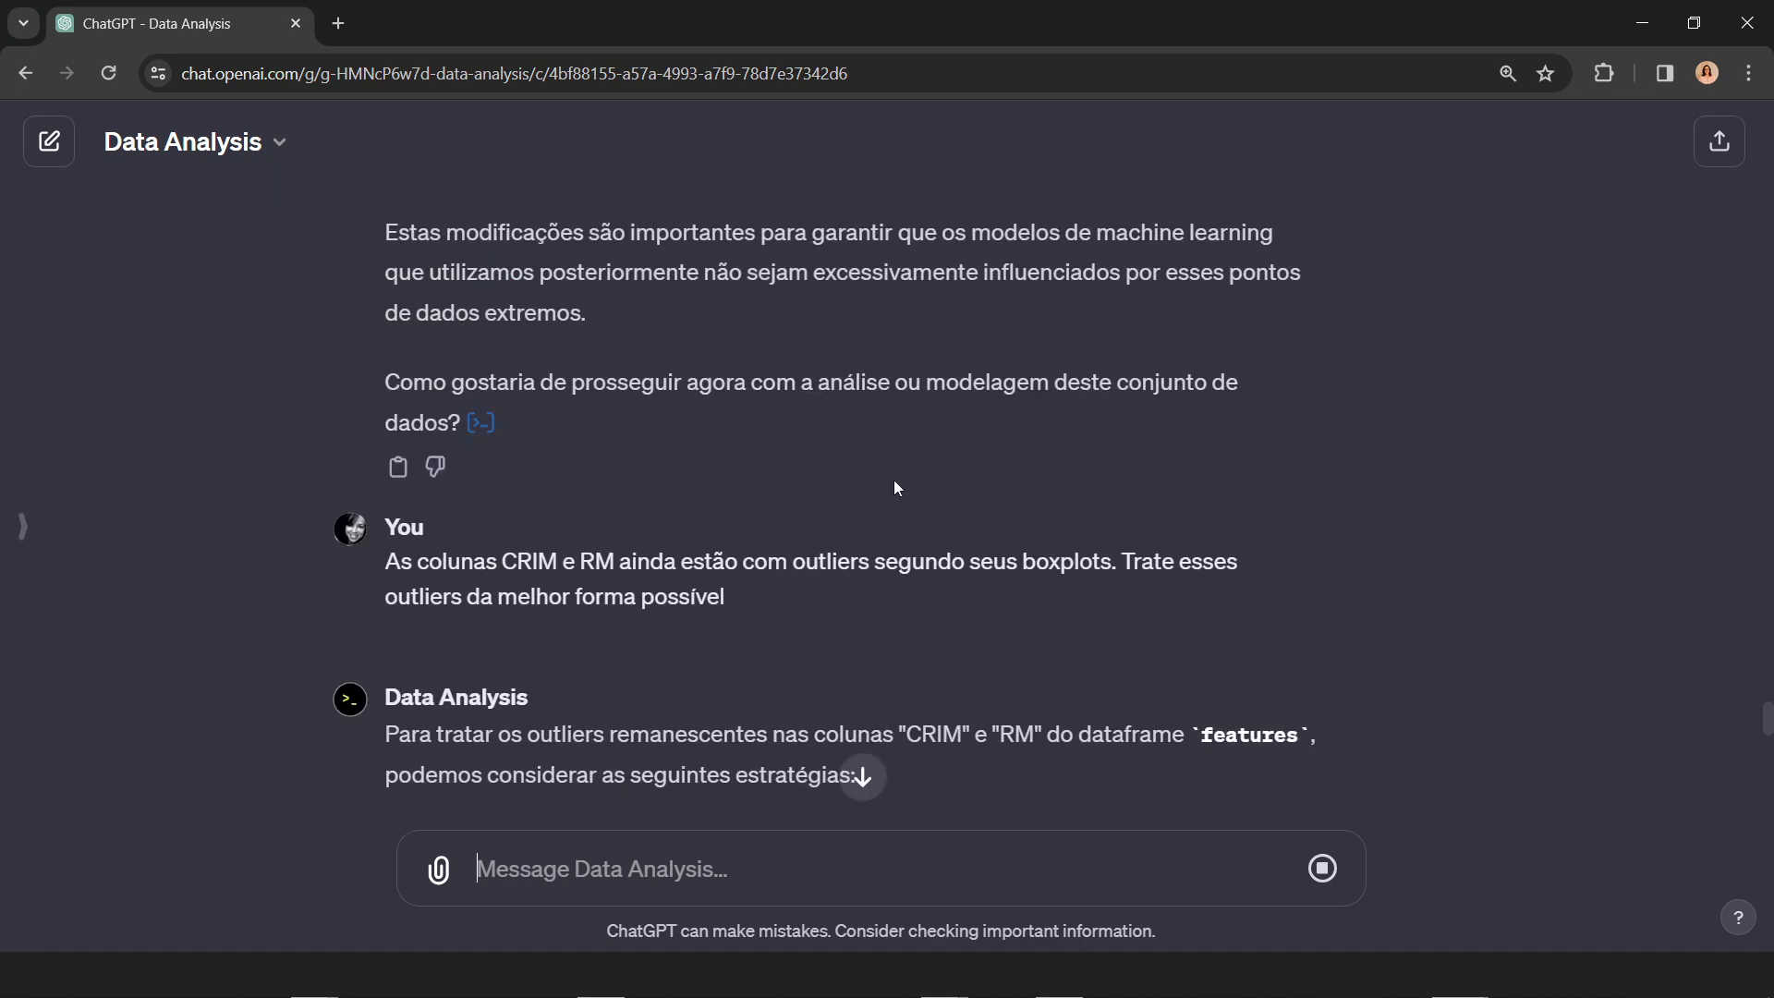
Step: Inspect the Python code behind the earlier boxplots of all features columns and close it
{"action": "scroll", "coordinate": [883, 513], "scroll_direction": "up", "scroll_amount": 3}
{"action": "left_click", "coordinate": [483, 655]}
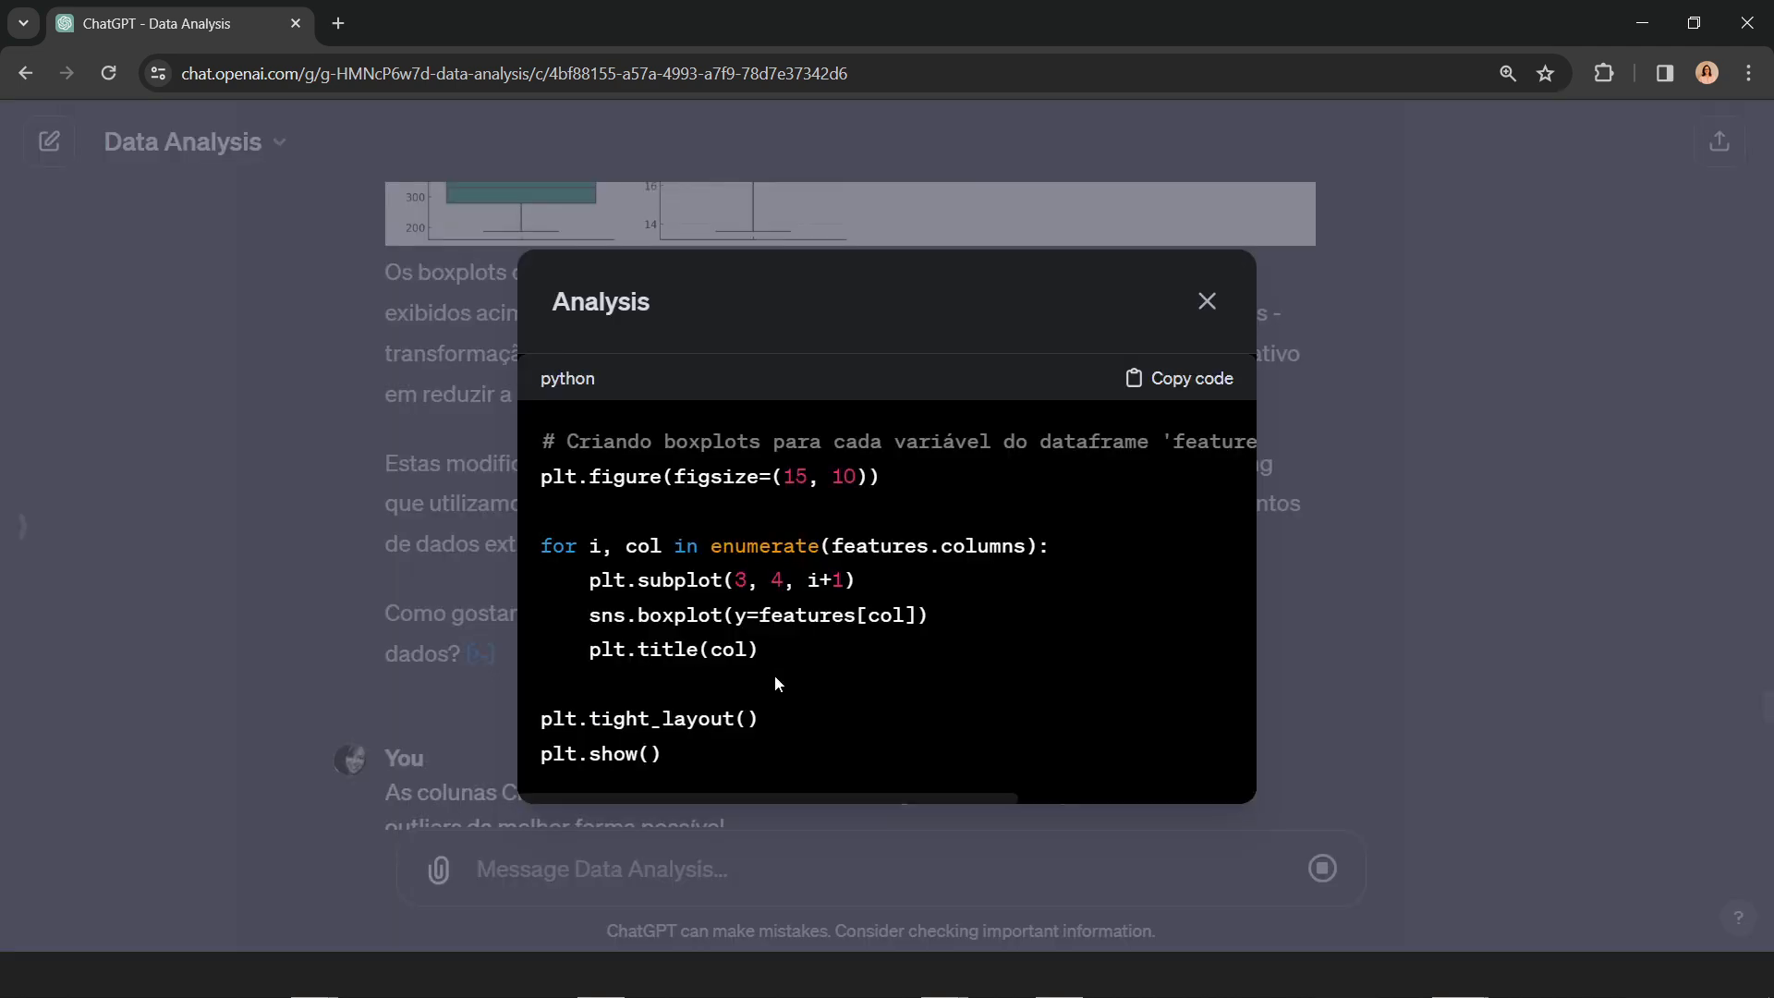
{"action": "left_click", "coordinate": [1205, 302]}
Step: Examine the adjusted RM boxplot and its IQR-limit strategy, comparing it with the earlier CRIM and RM boxplots
{"action": "scroll", "coordinate": [1013, 584], "scroll_direction": "down", "scroll_amount": 7}
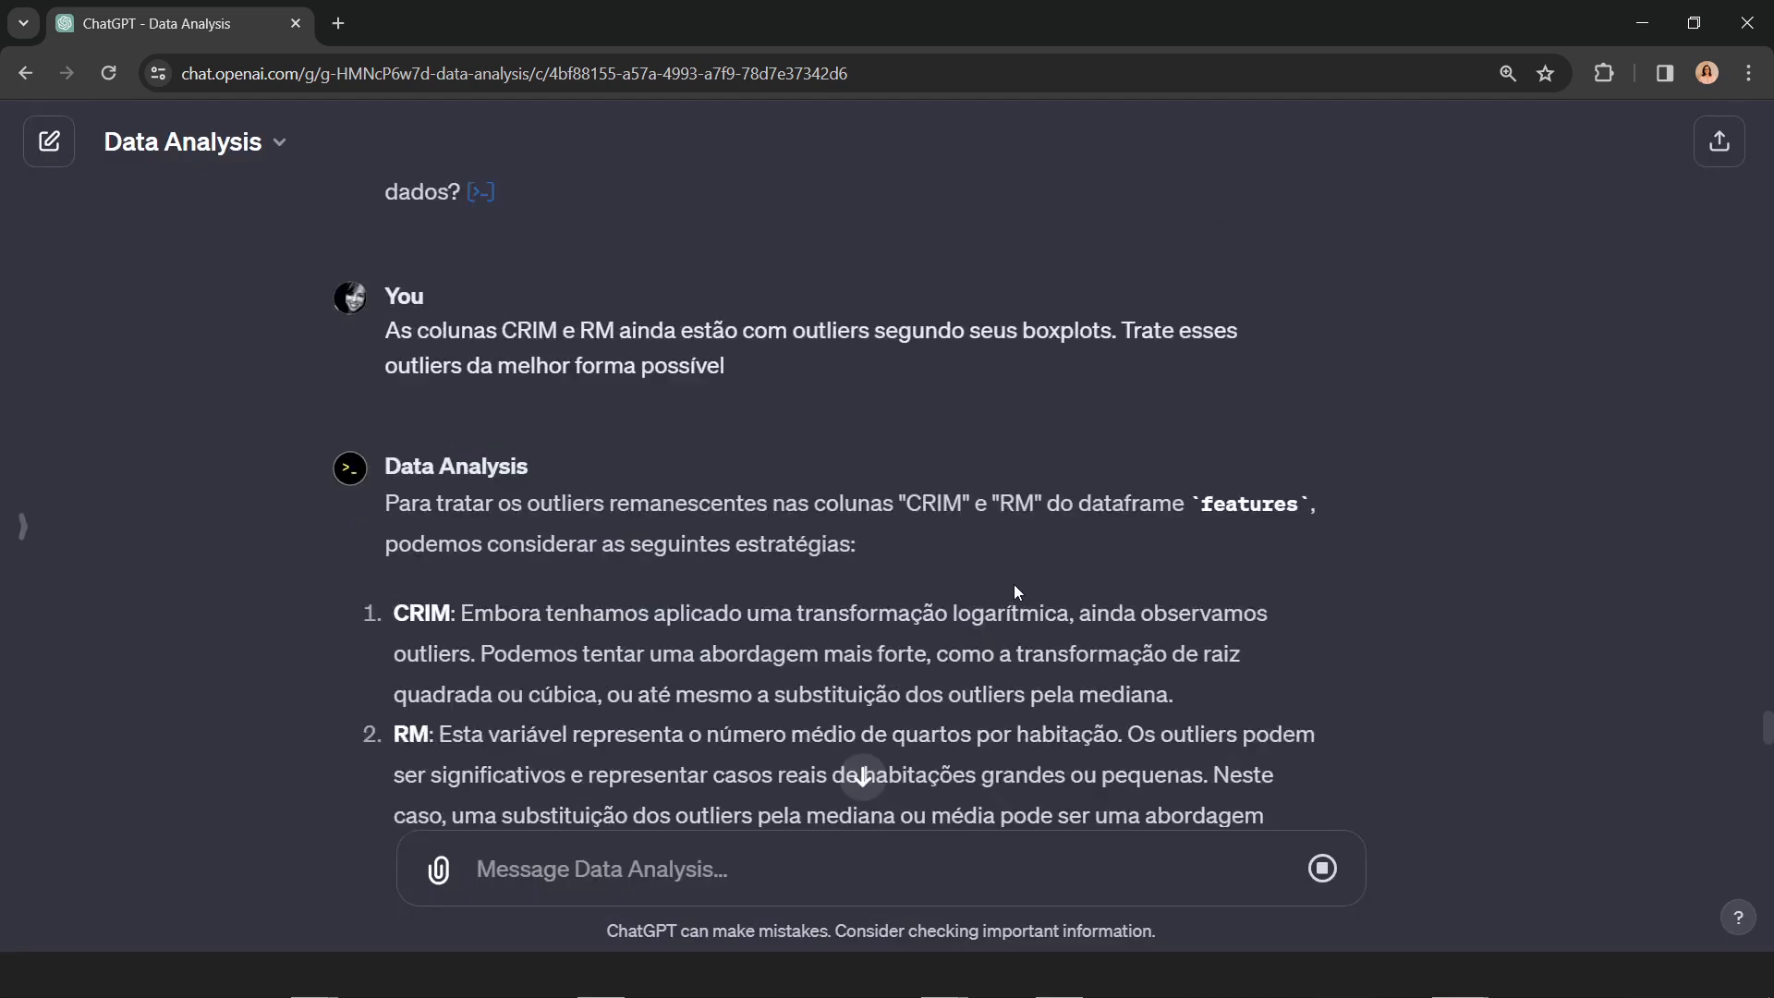
{"action": "scroll", "coordinate": [1224, 591], "scroll_direction": "down", "scroll_amount": 10}
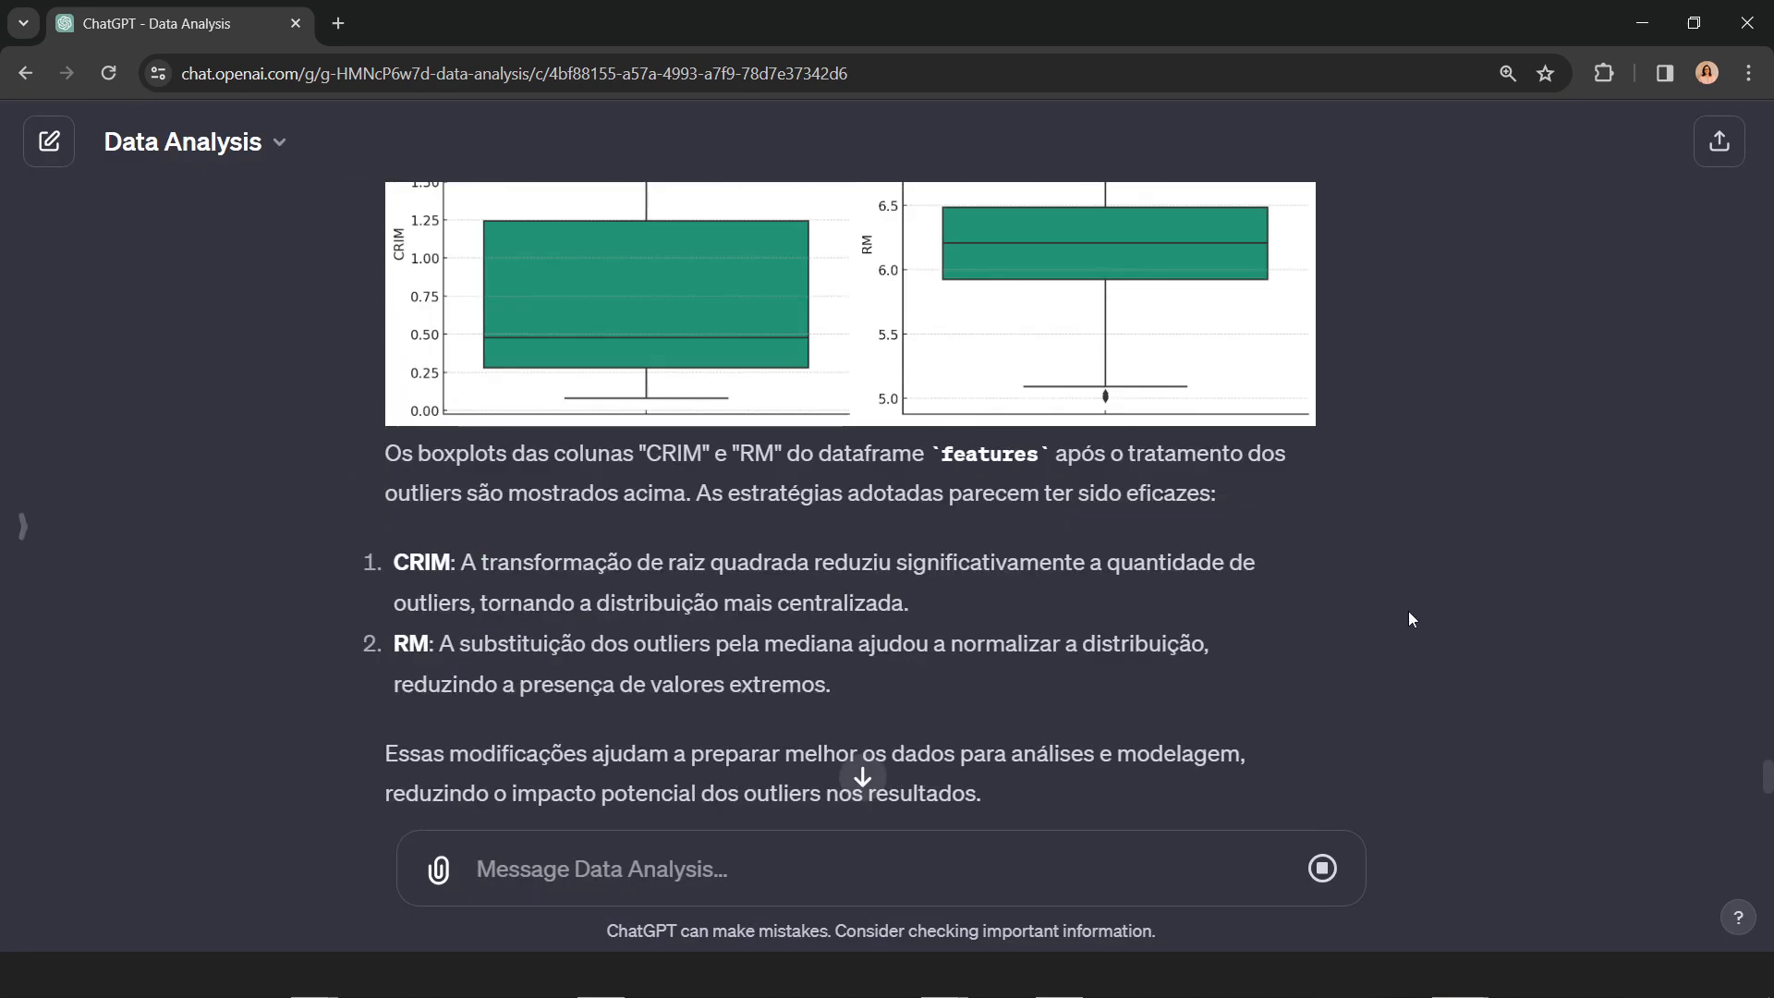
{"action": "scroll", "coordinate": [1423, 656], "scroll_direction": "down", "scroll_amount": 4}
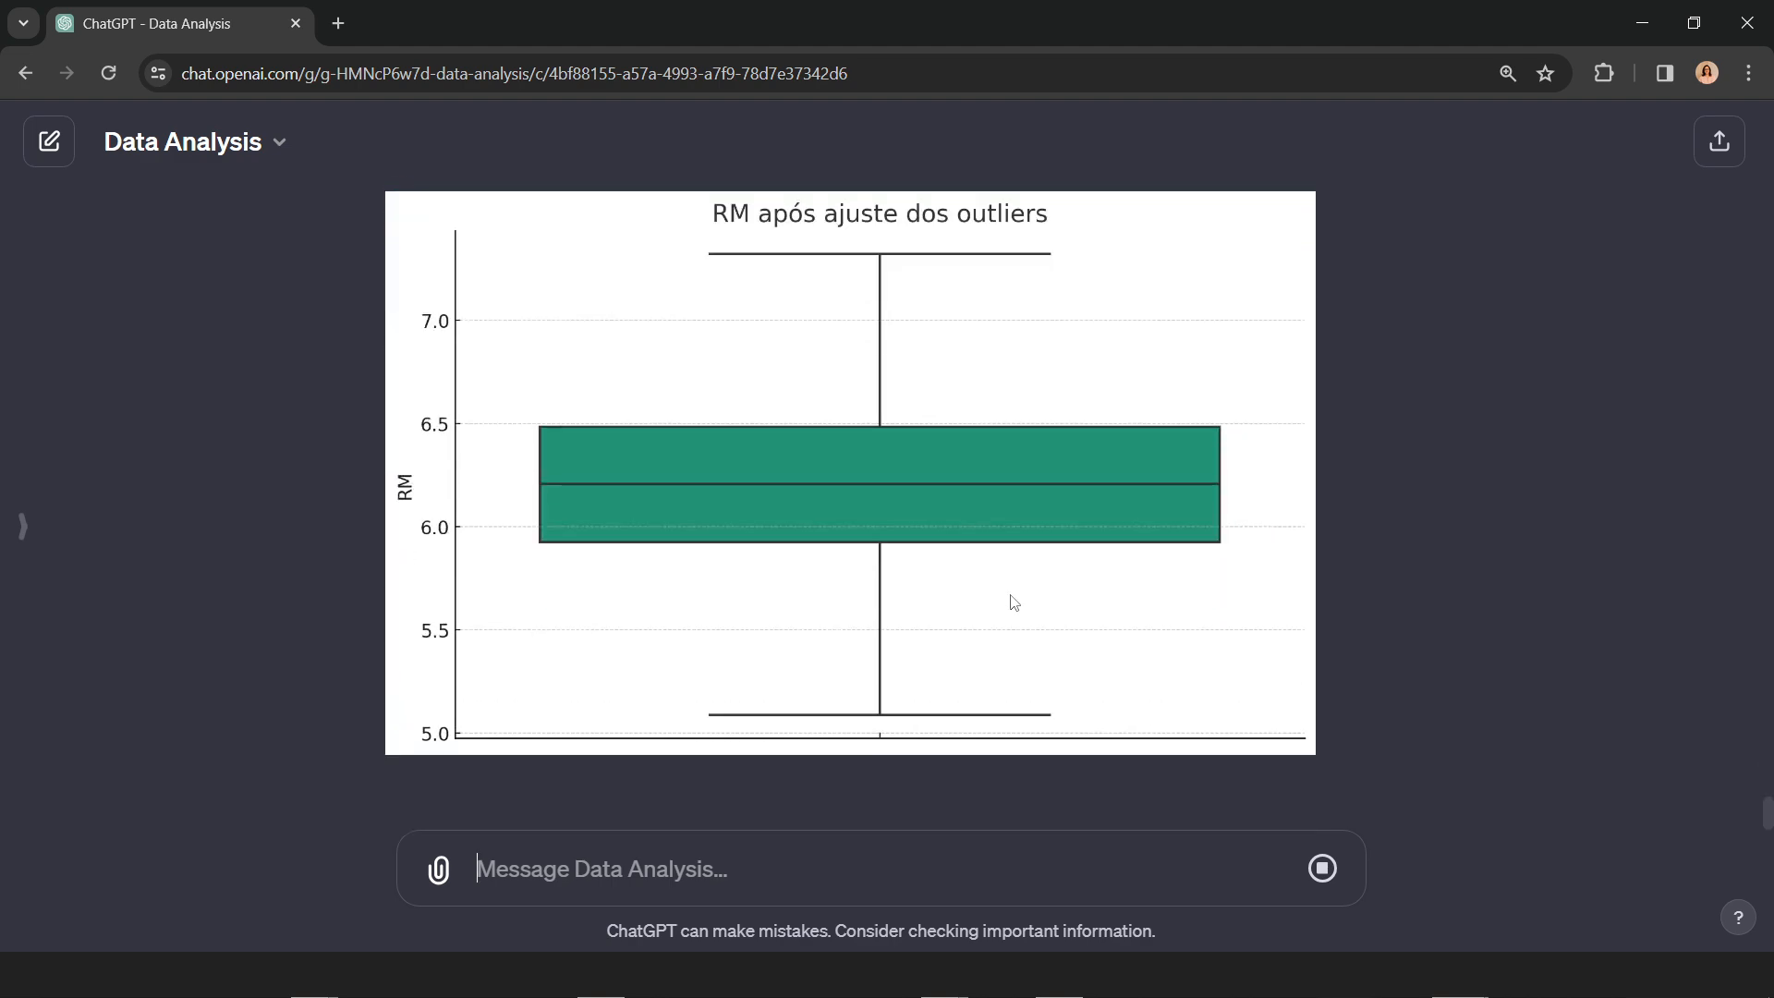
{"action": "scroll", "coordinate": [1468, 658], "scroll_direction": "up", "scroll_amount": 4}
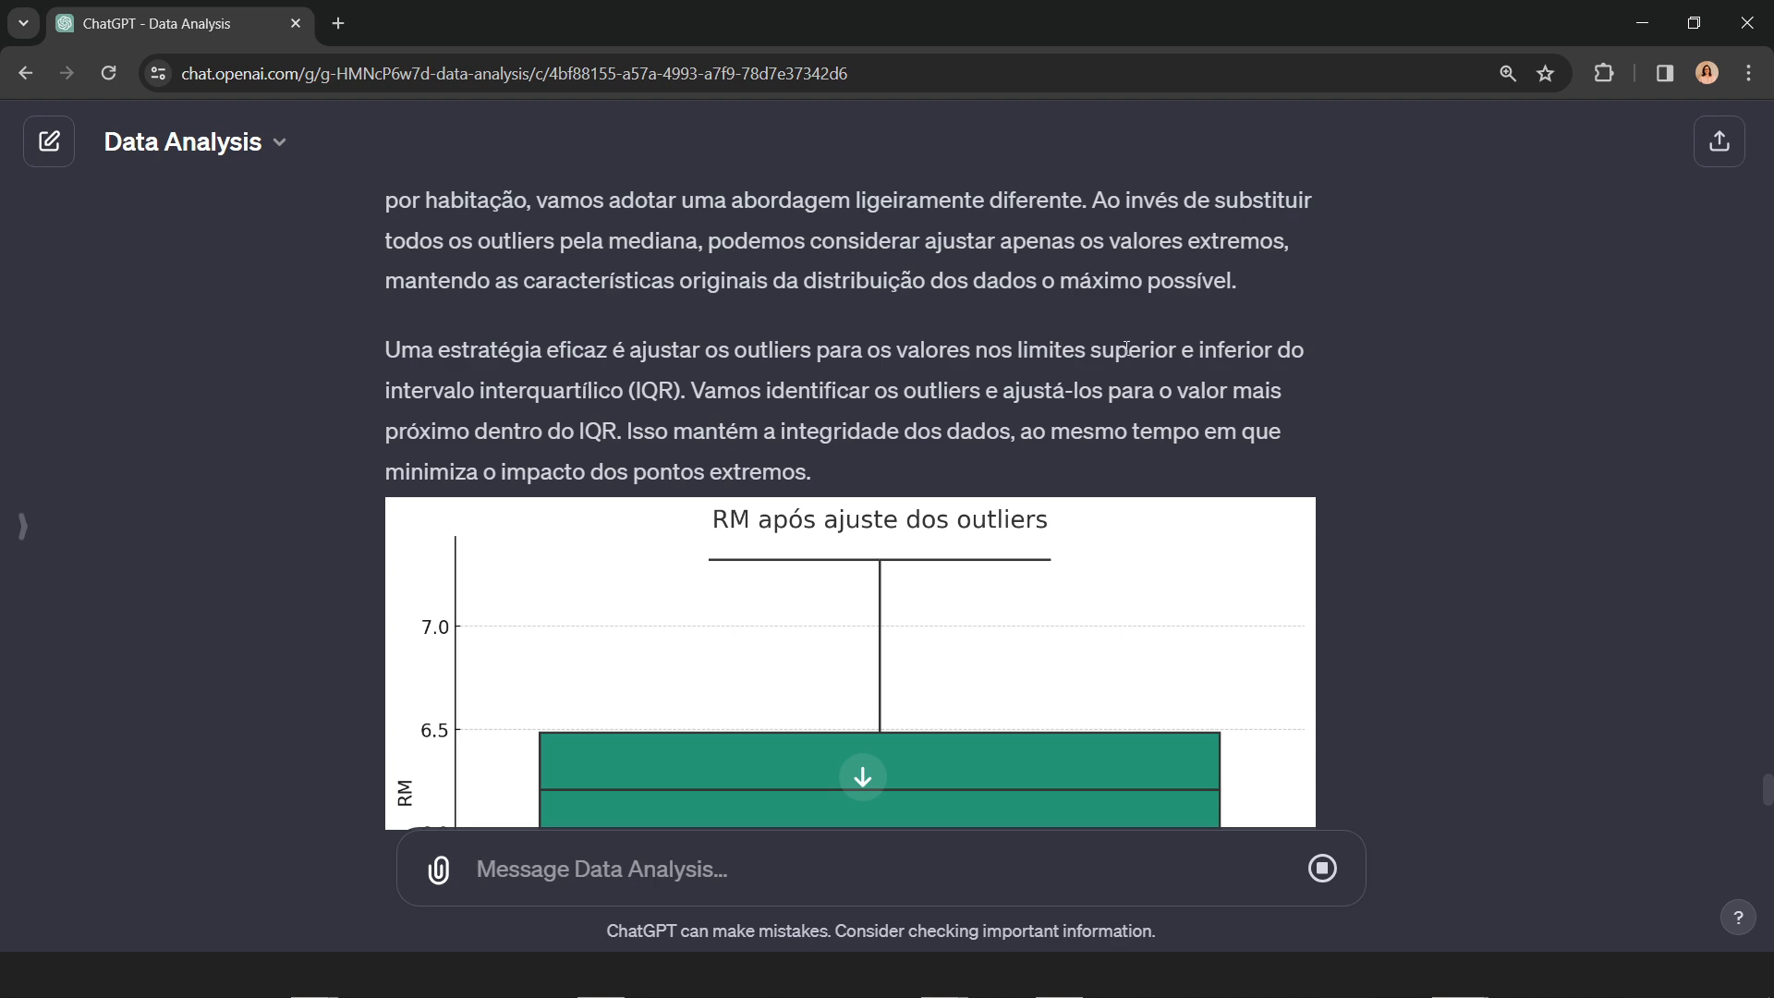
{"action": "scroll", "coordinate": [1277, 584], "scroll_direction": "up", "scroll_amount": 10}
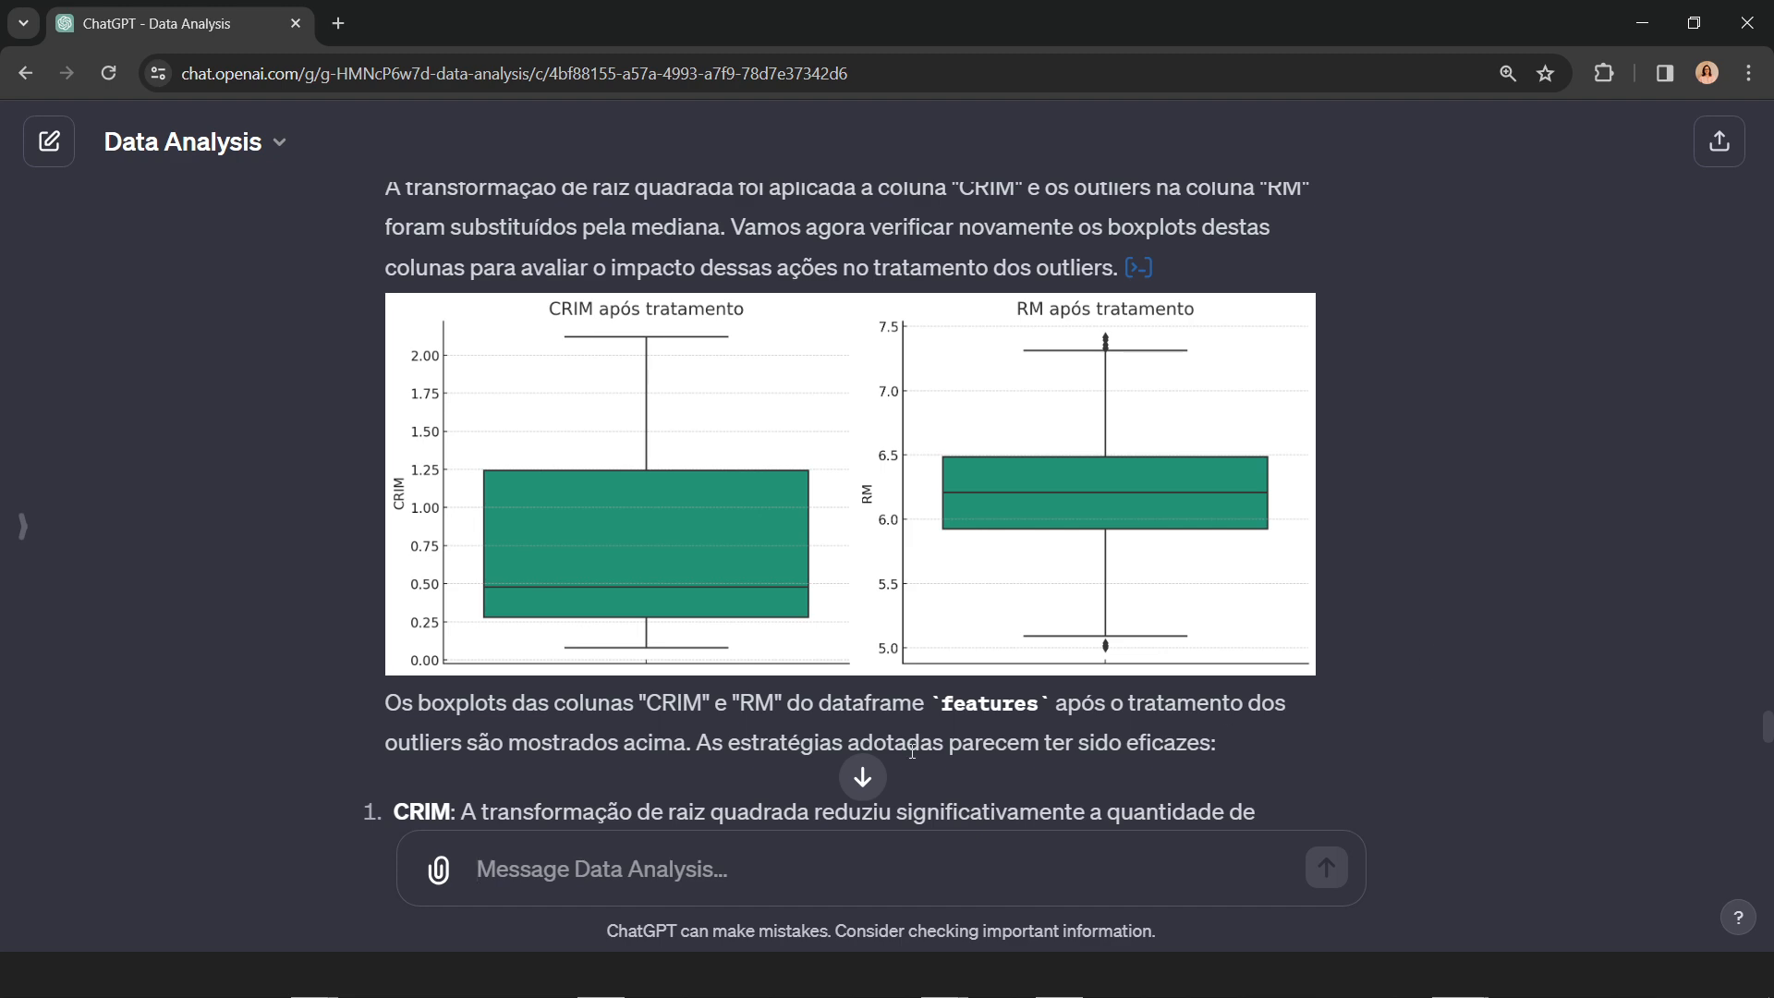
Step: Send the prompt "Quero o boxplots das colunas de dados de features"
{"action": "left_click", "coordinate": [862, 777]}
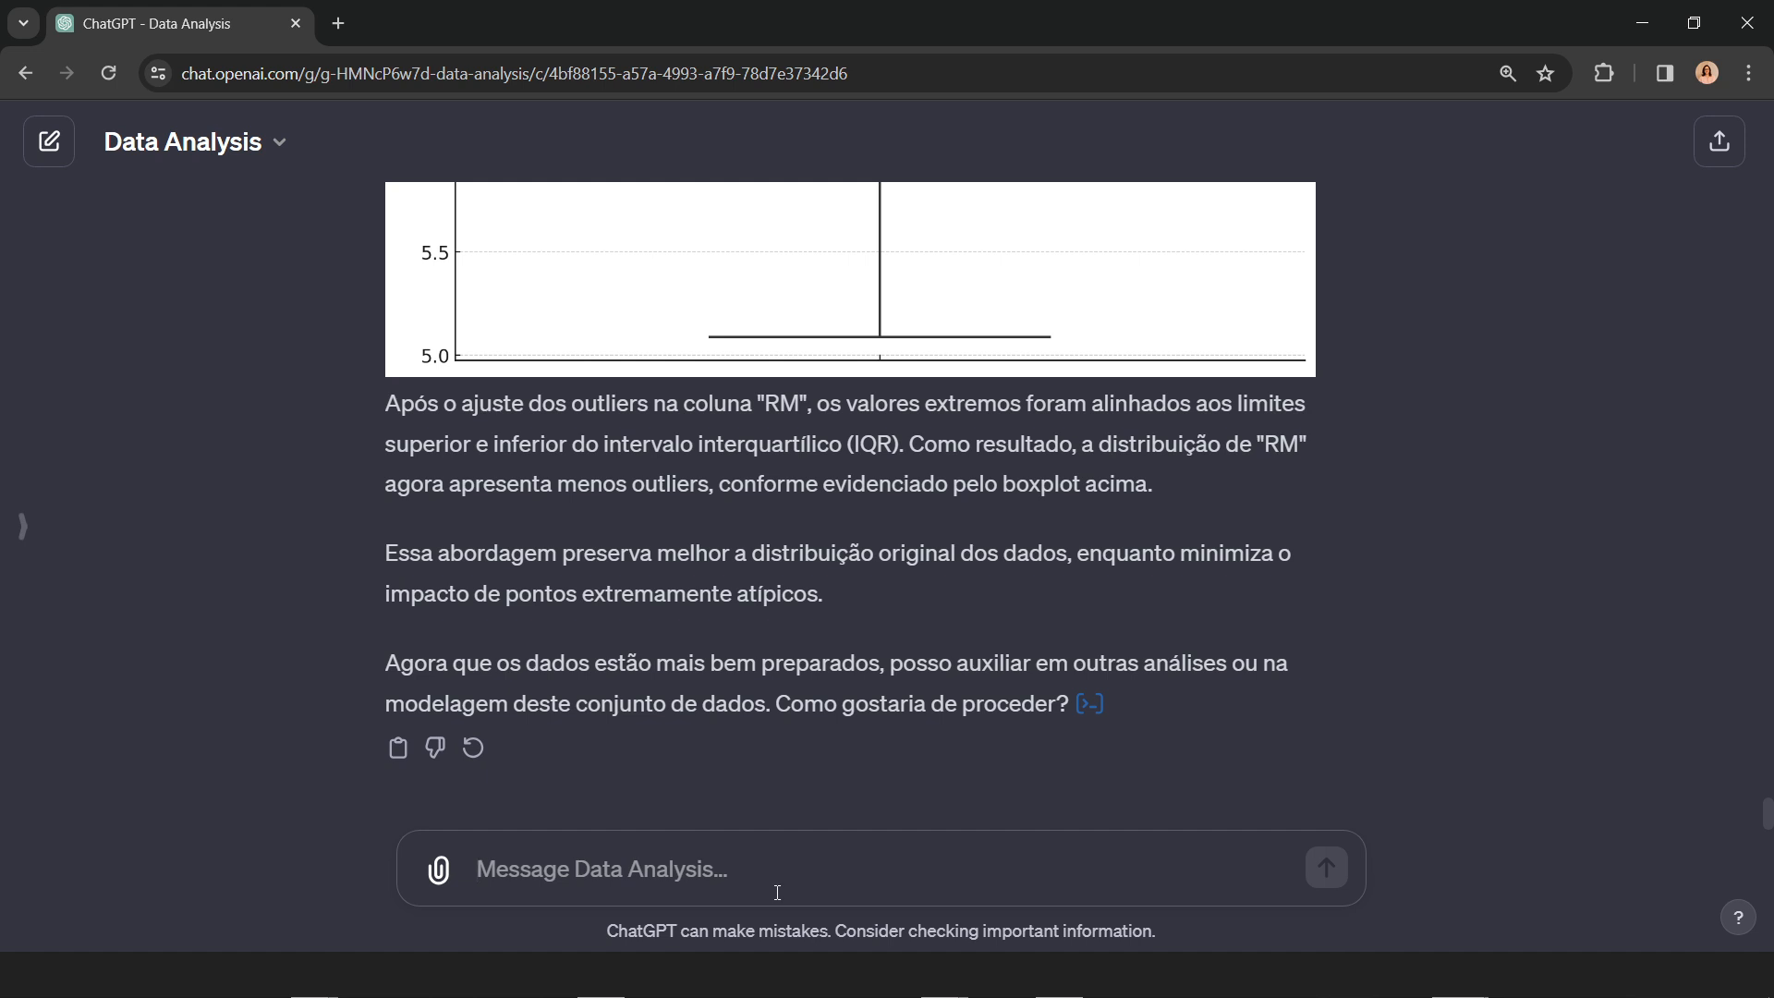
{"action": "type", "text": "Amsi"}
{"action": "key", "text": "BackSpace"}
{"action": "key", "text": "BackSpace"}
{"action": "key", "text": "BackSpace"}
{"action": "key", "text": "BackSpace"}
{"action": "type", "text": "Quer"}
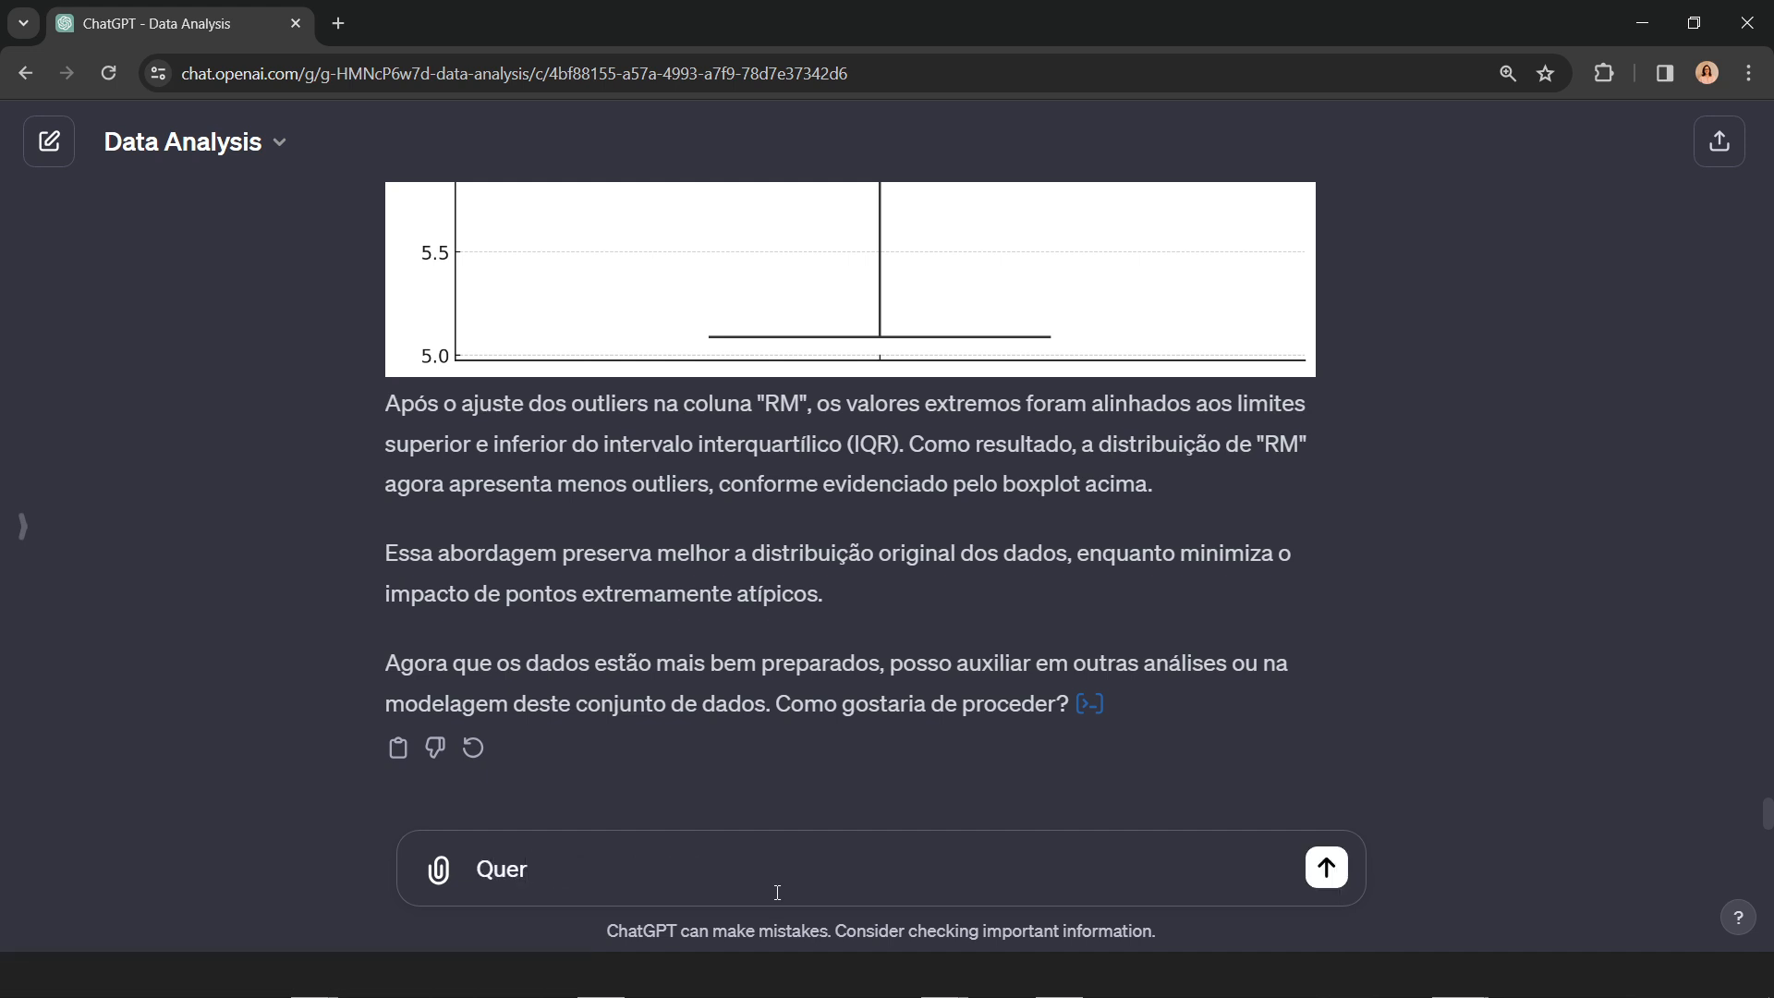
{"action": "type", "text": "o o boxplort"}
{"action": "key", "text": "BackSpace"}
{"action": "key", "text": "BackSpace"}
{"action": "type", "text": "ts de"}
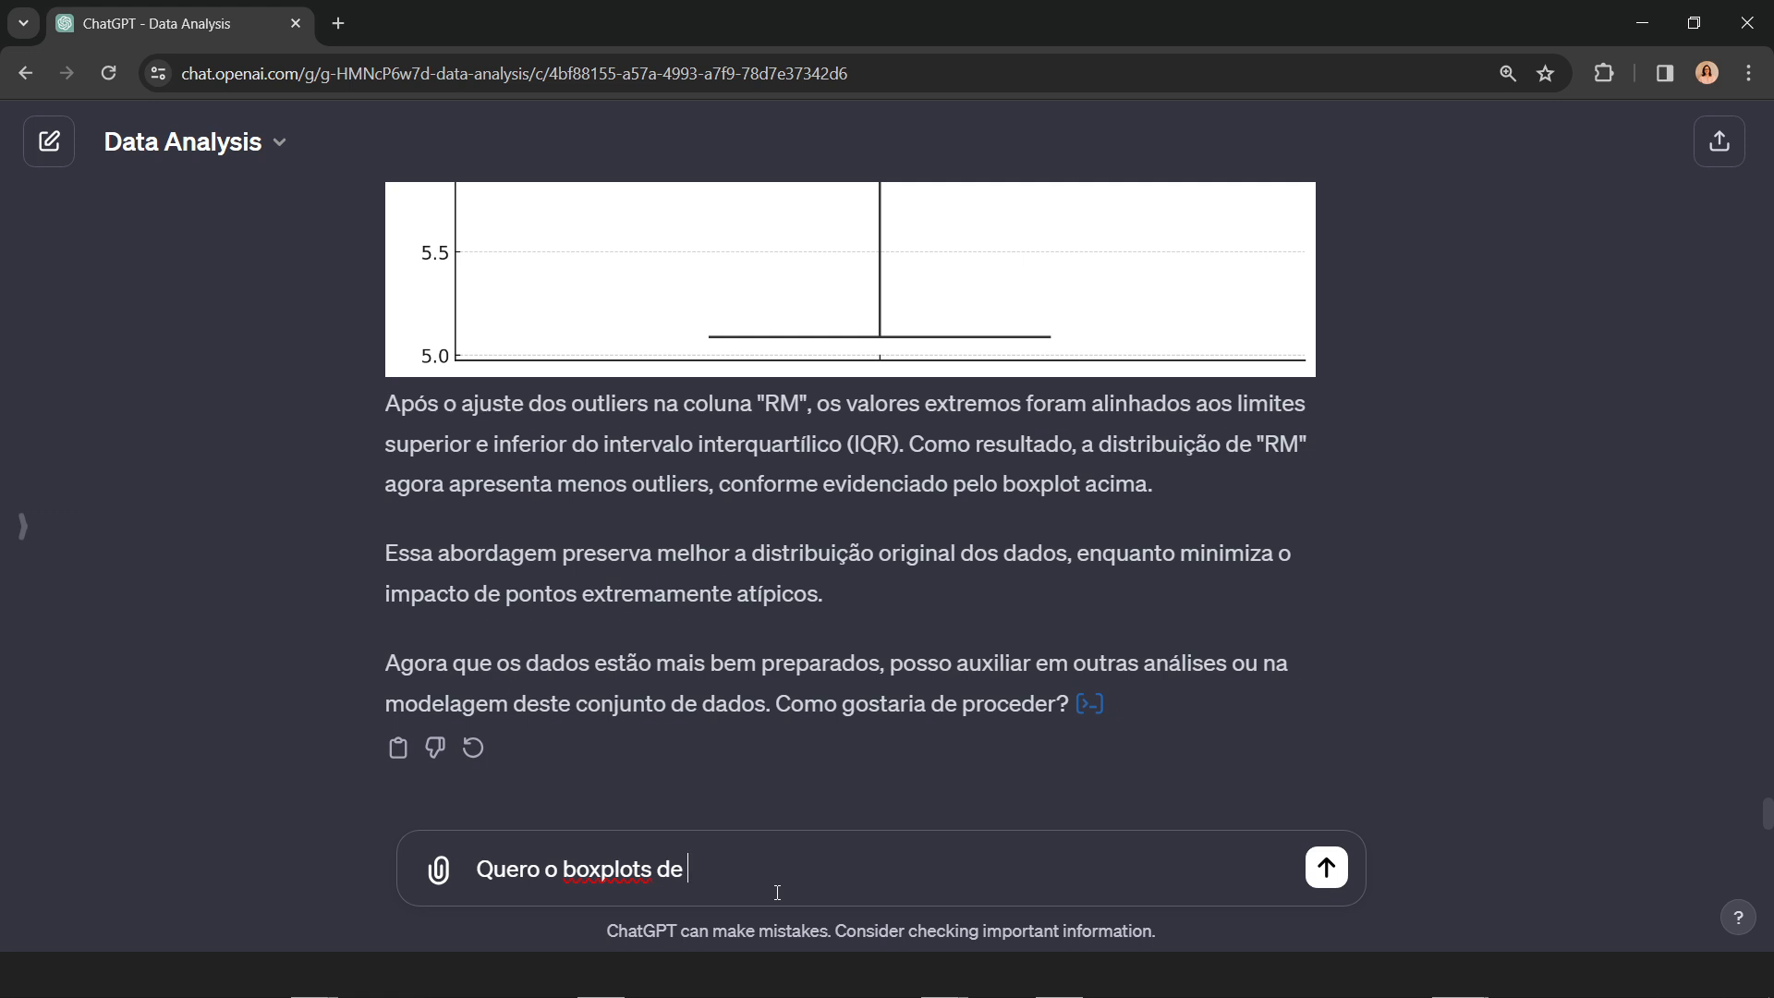
{"action": "key", "text": "BackSpace"}
{"action": "key", "text": "BackSpace"}
{"action": "type", "text": "as colunas de dados de "}
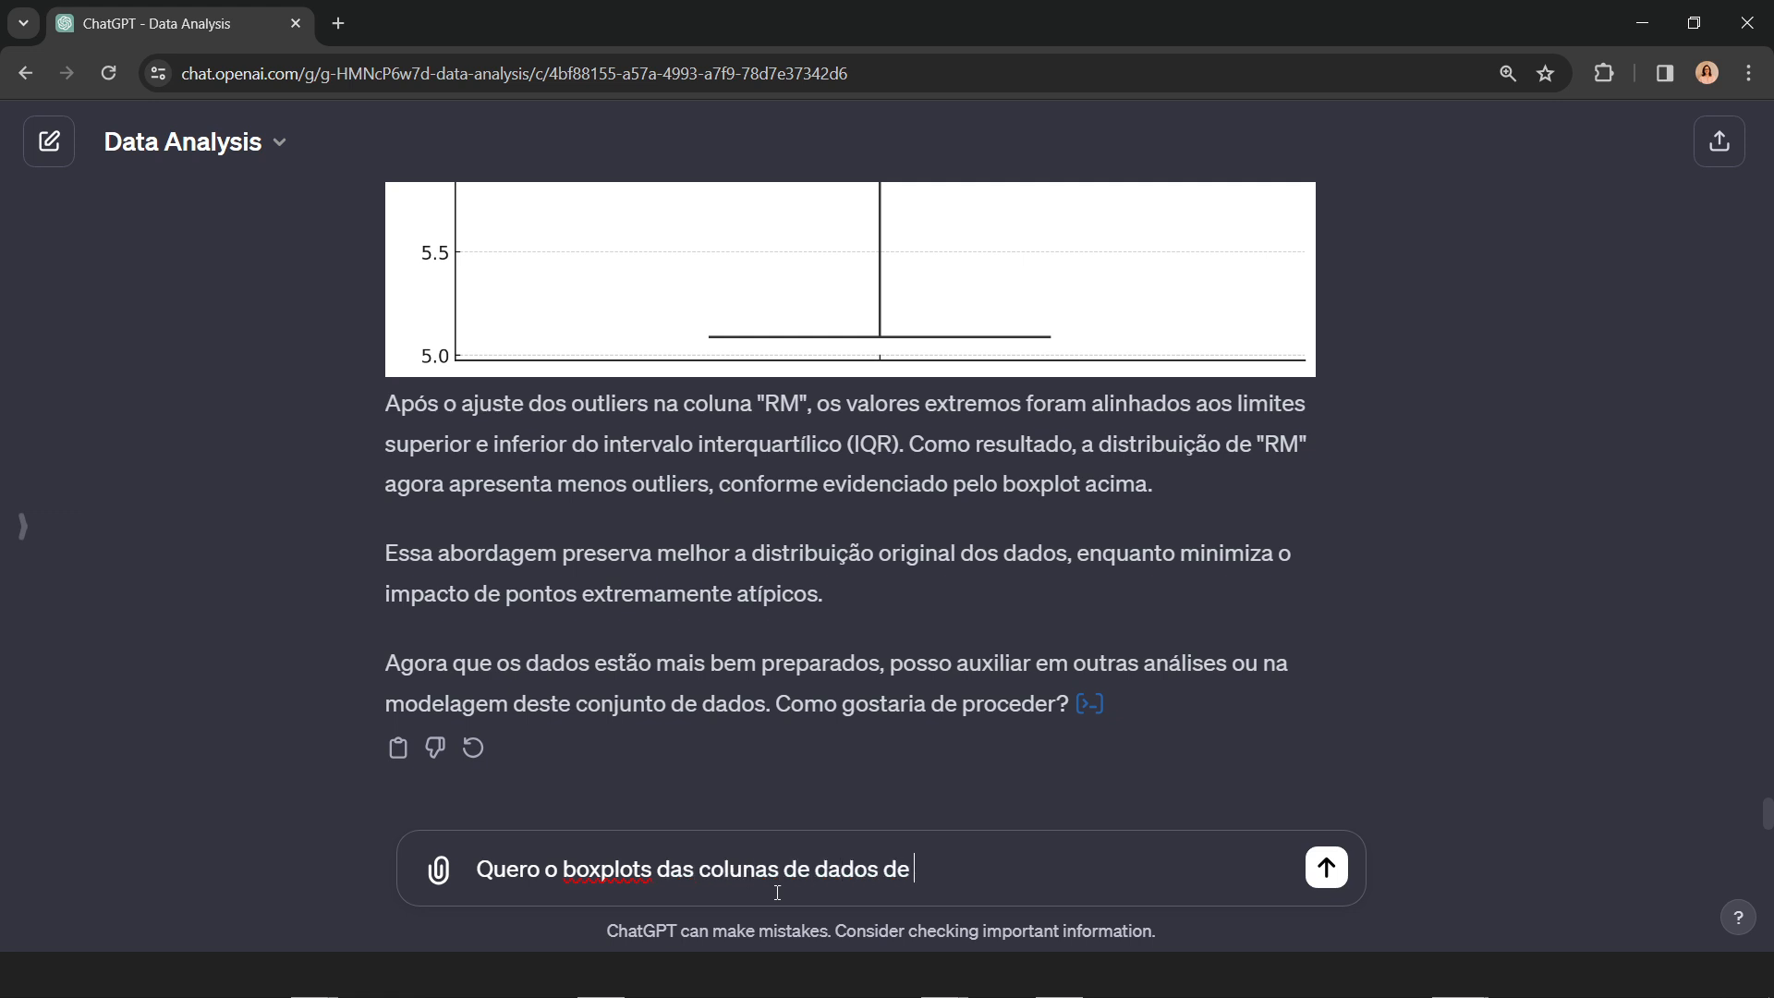
{"action": "type", "text": "features"}
{"action": "key", "text": "Return"}
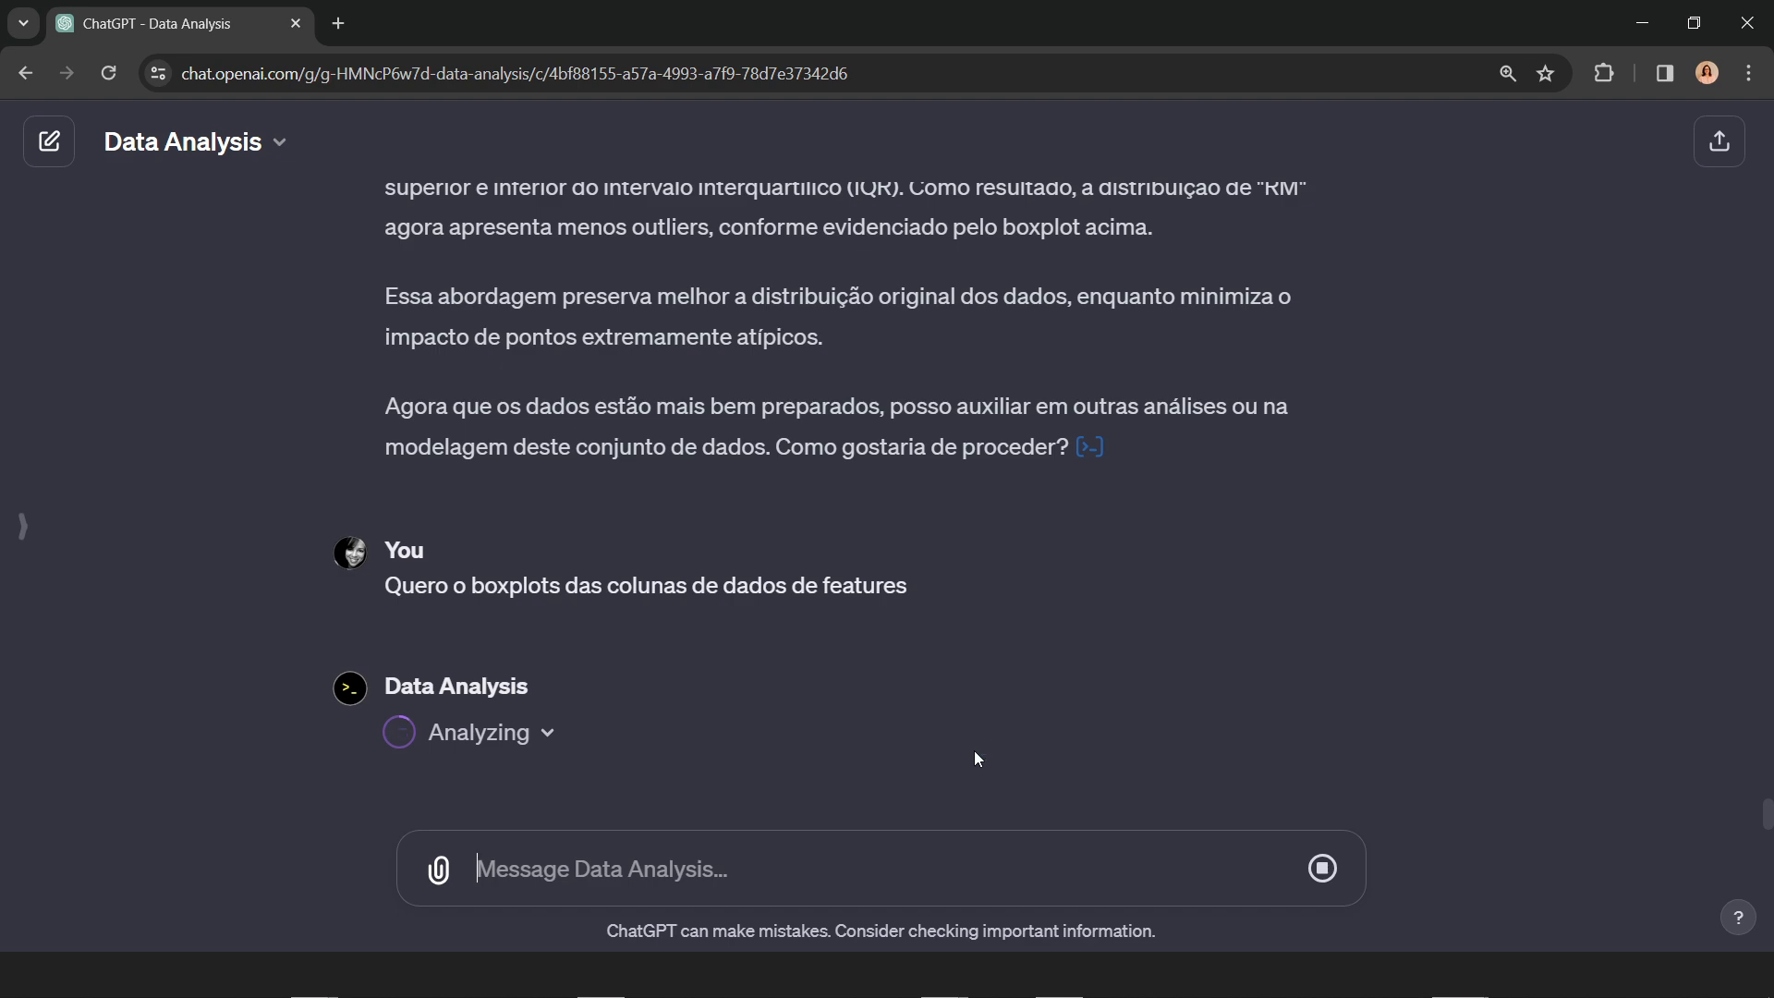
Step: Compare the earlier CRIM and RM boxplots with the new boxplots of every features column and read the accompanying explanation
{"action": "scroll", "coordinate": [1007, 760], "scroll_direction": "up", "scroll_amount": 10}
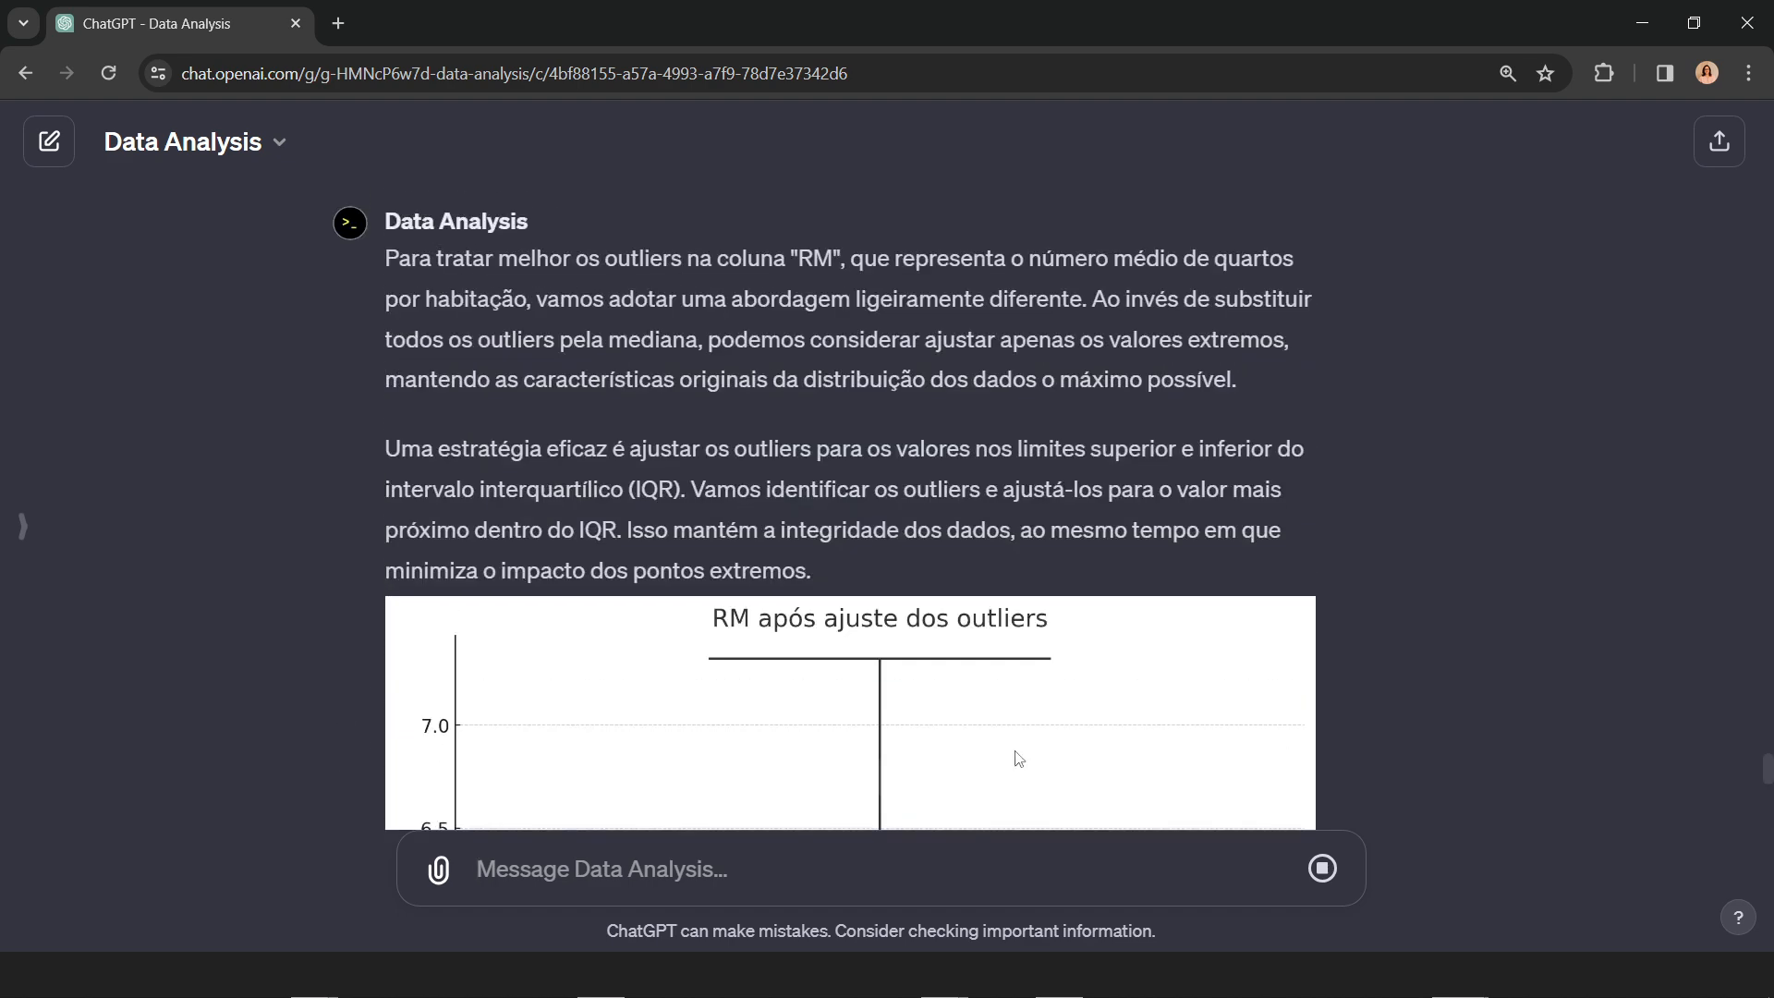
{"action": "scroll", "coordinate": [1018, 758], "scroll_direction": "up", "scroll_amount": 15}
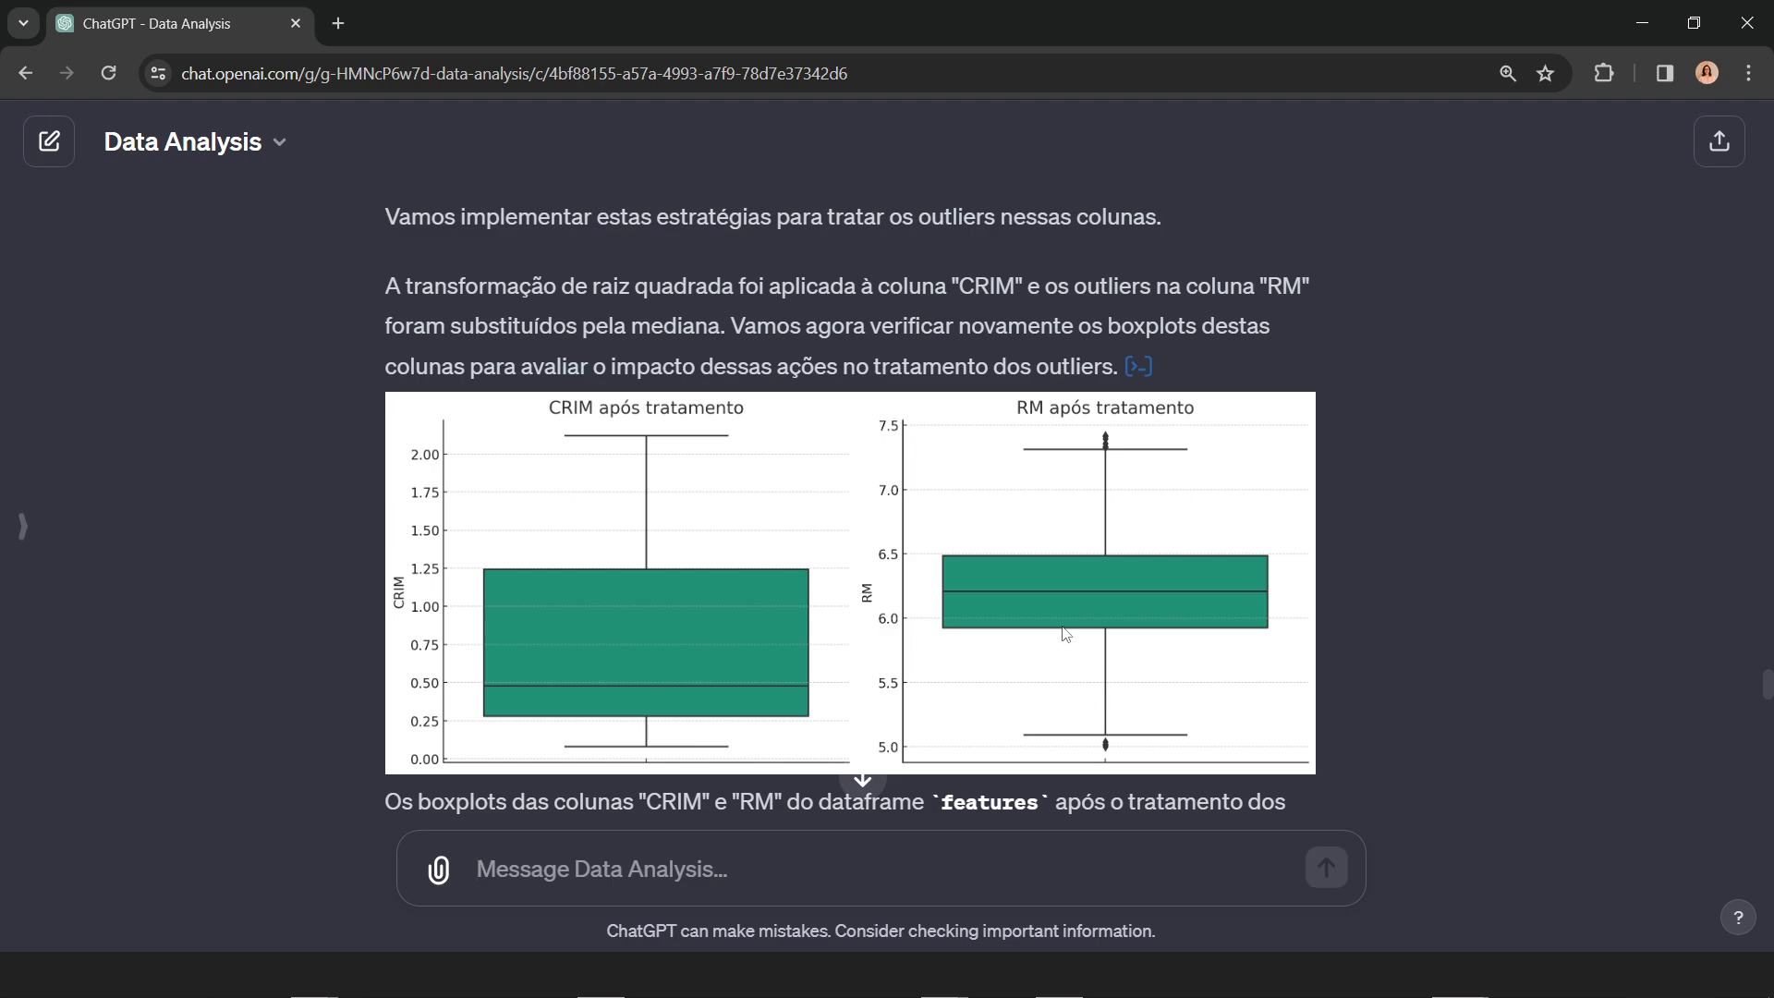
{"action": "scroll", "coordinate": [1066, 634], "scroll_direction": "down", "scroll_amount": 20}
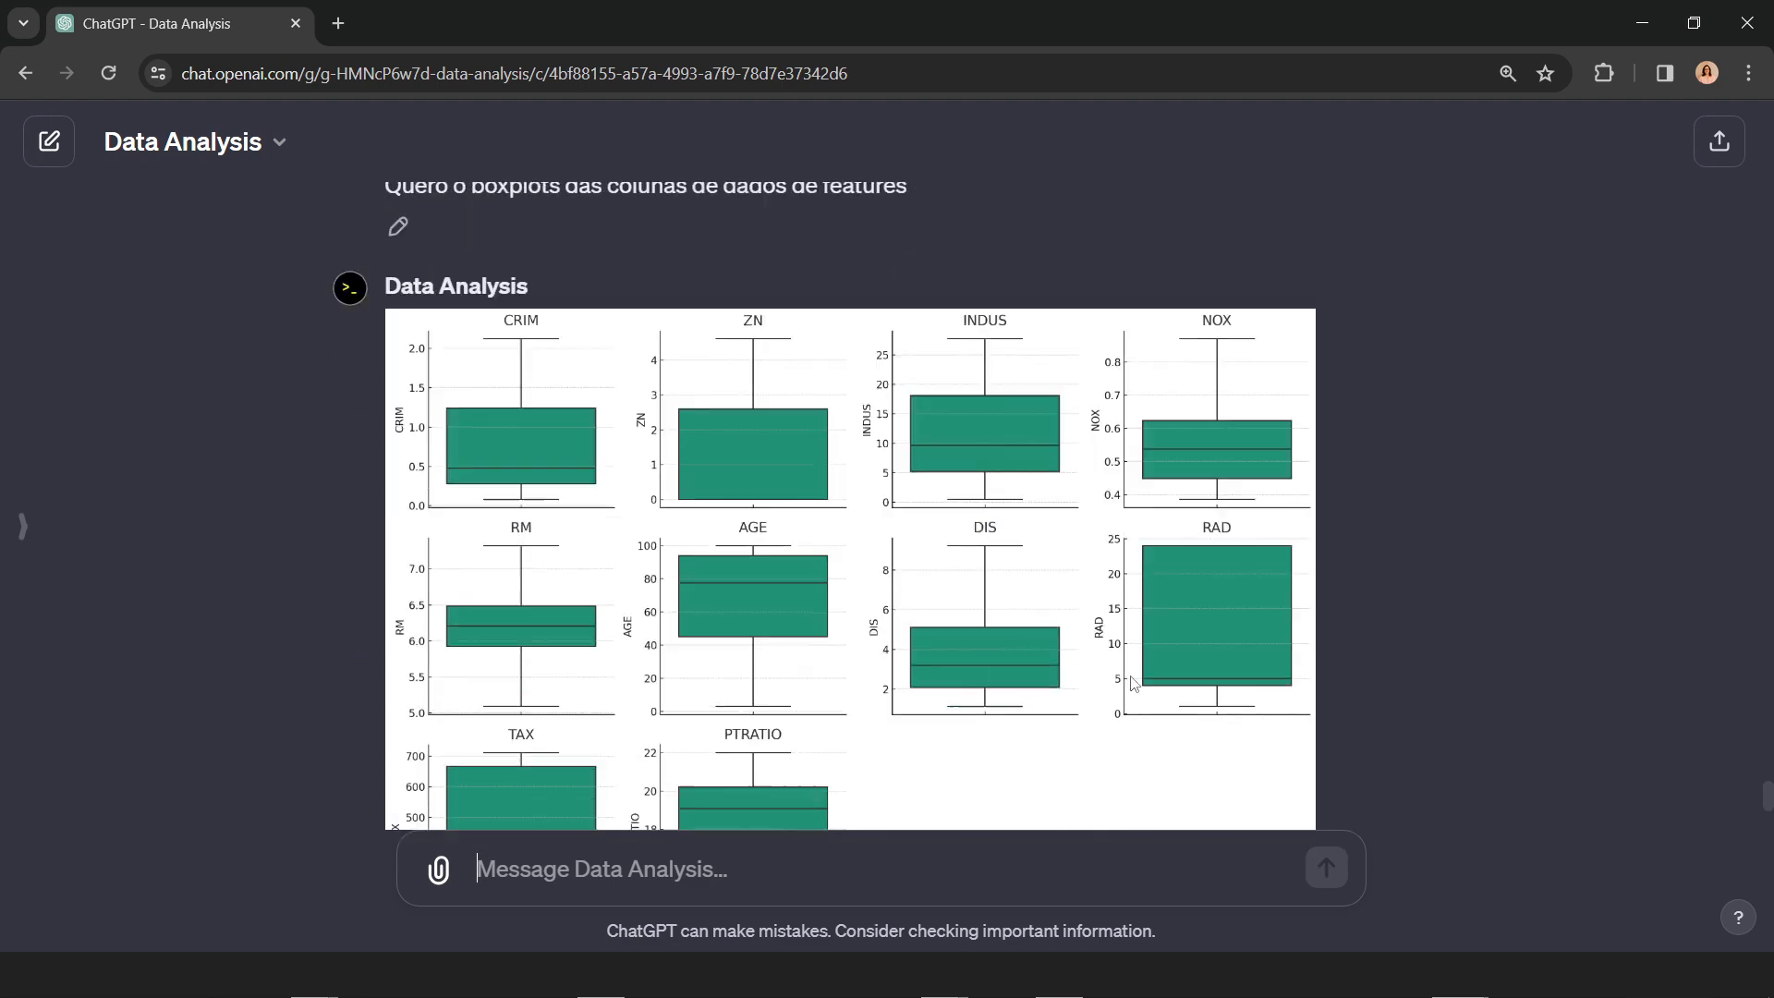
{"action": "scroll", "coordinate": [1132, 683], "scroll_direction": "down", "scroll_amount": 2}
{"action": "scroll", "coordinate": [1427, 668], "scroll_direction": "up", "scroll_amount": 1}
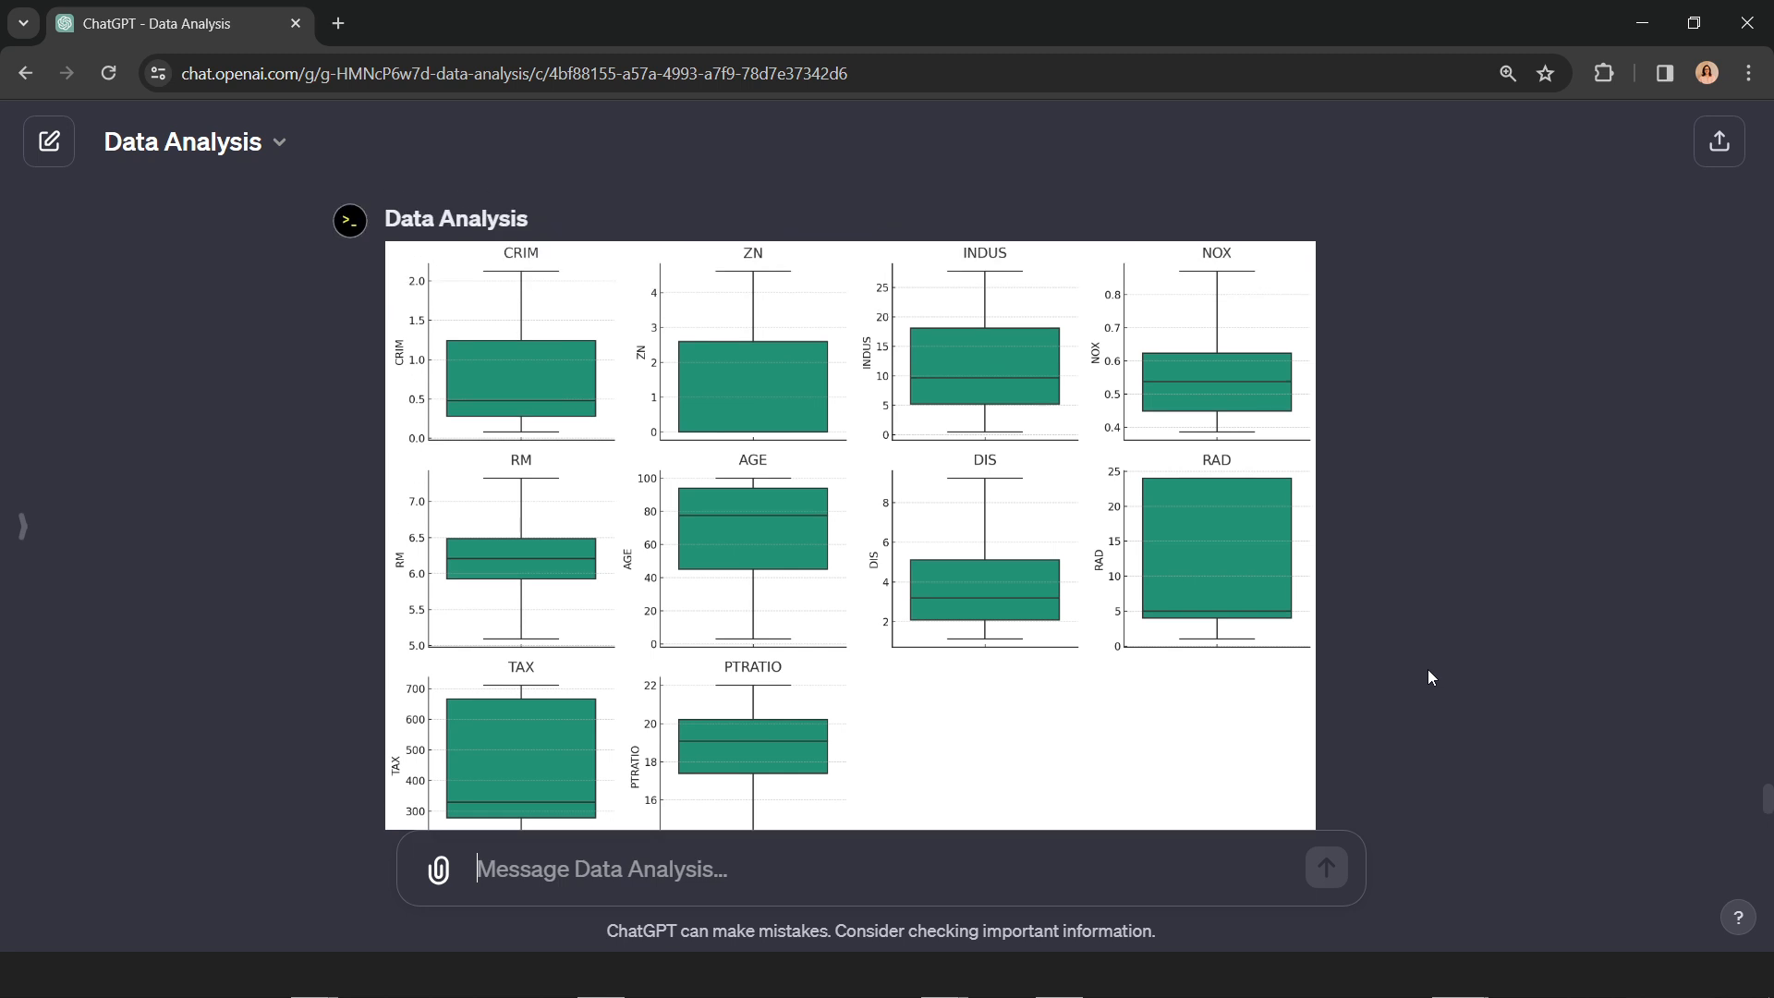
{"action": "scroll", "coordinate": [1427, 668], "scroll_direction": "down", "scroll_amount": 1}
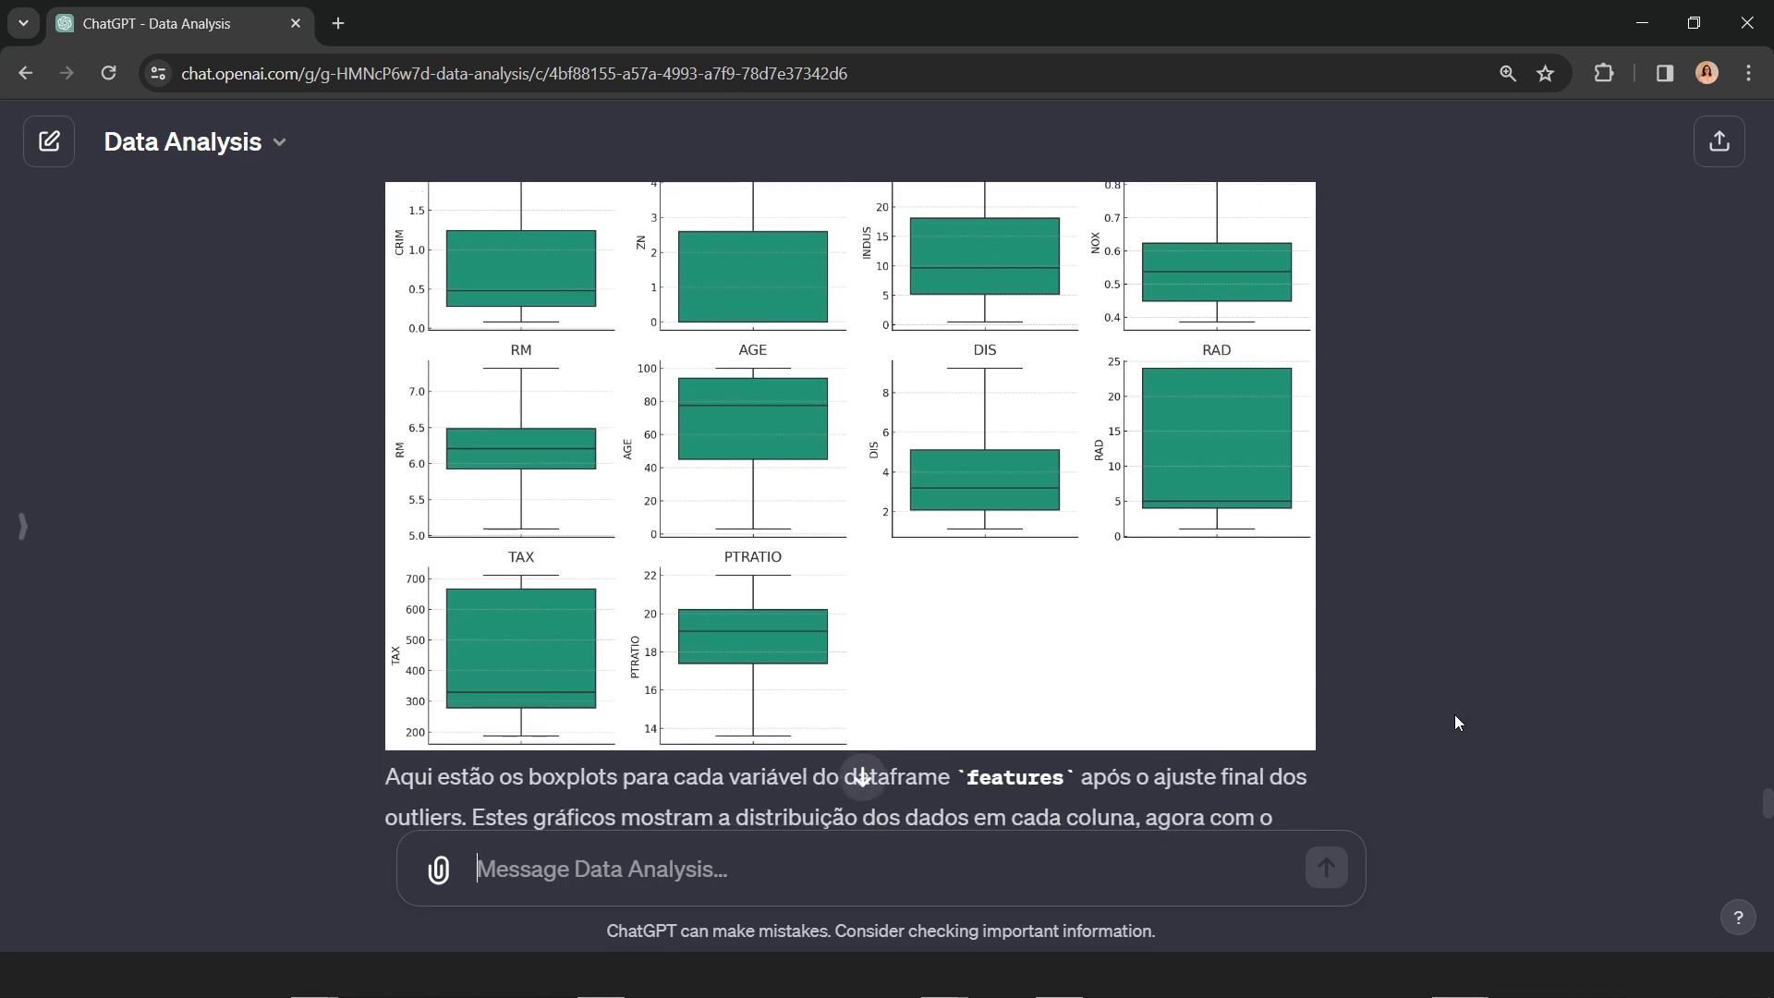
{"action": "scroll", "coordinate": [1456, 722], "scroll_direction": "down", "scroll_amount": 2}
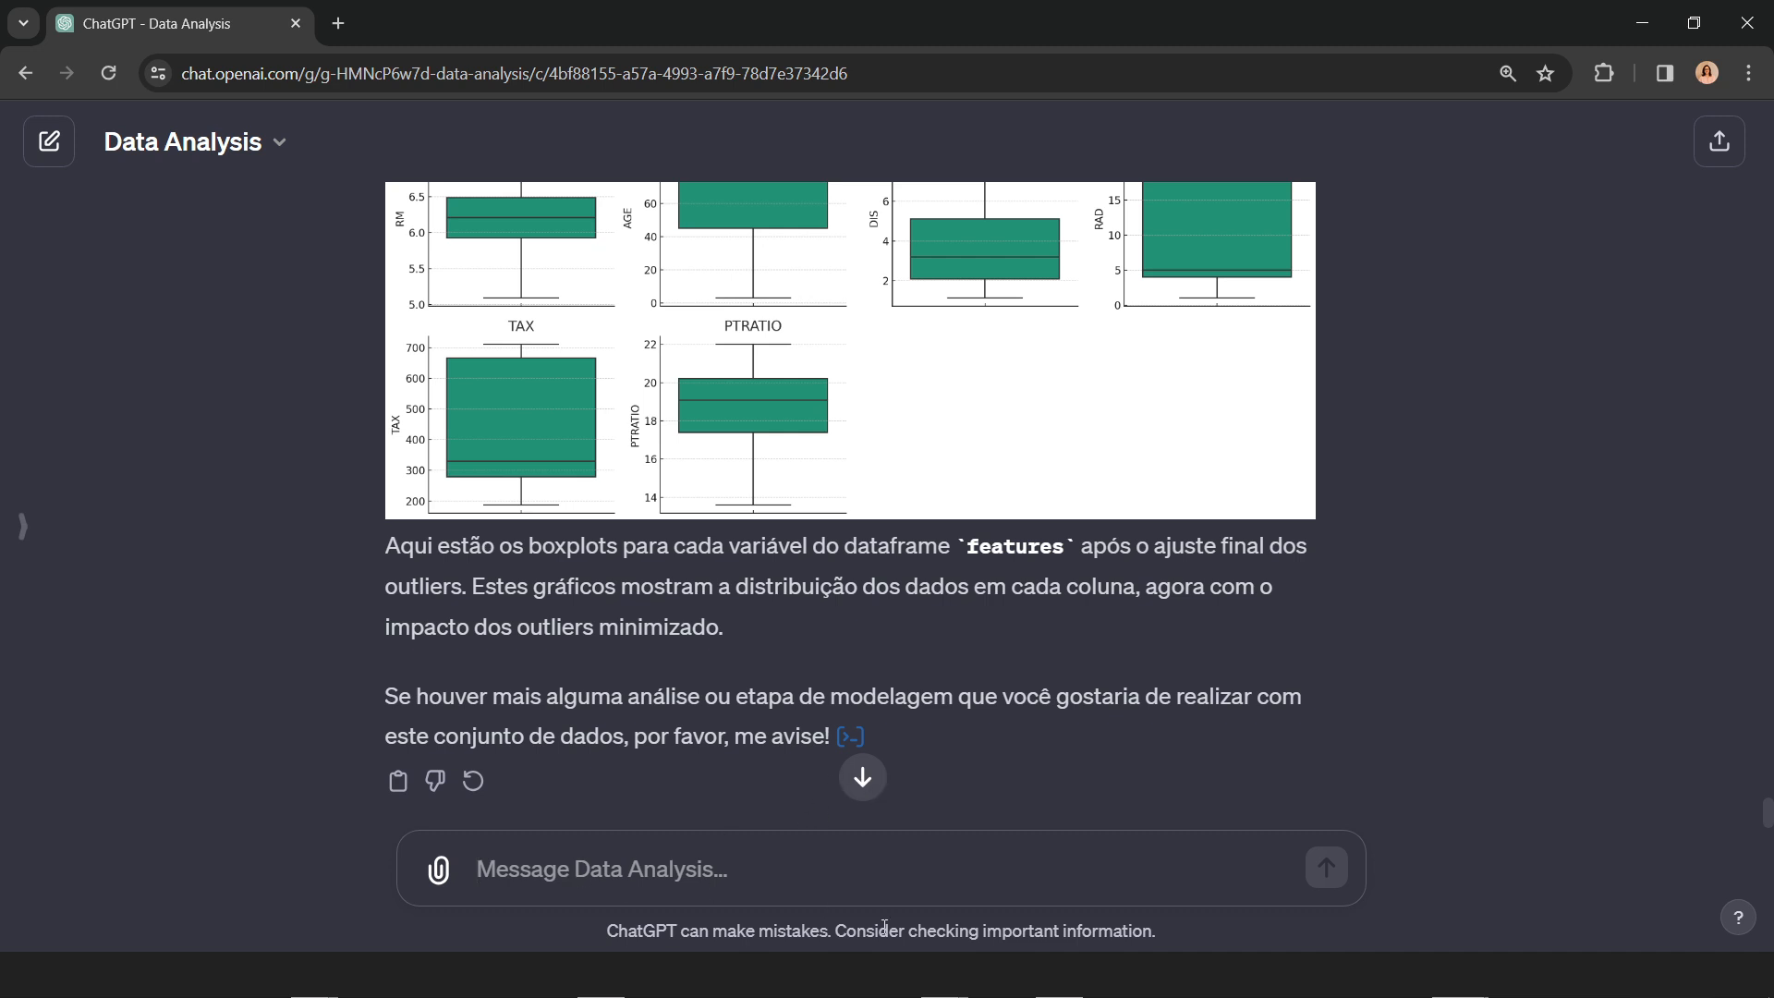
Step: Send the prompt "Crie alguns gráficos que vc acha pertinente"
{"action": "type", "text": "Crie "}
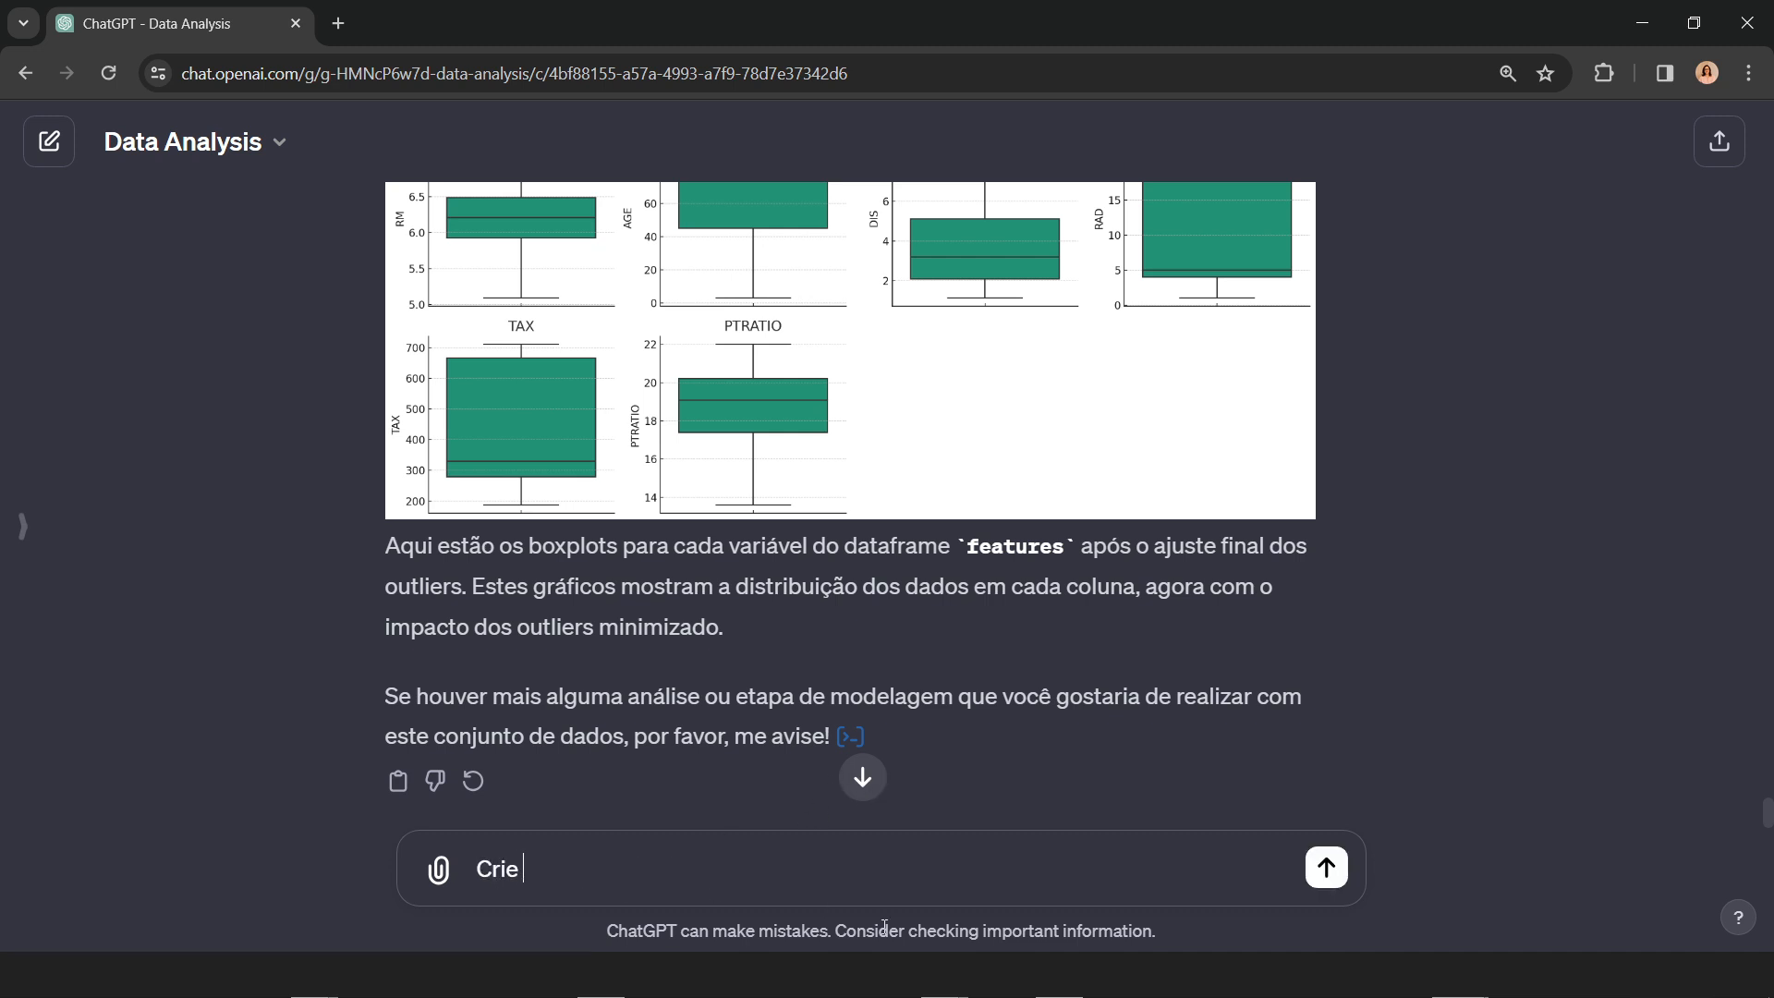
{"action": "type", "text": "alguns gráficos que vc acha "}
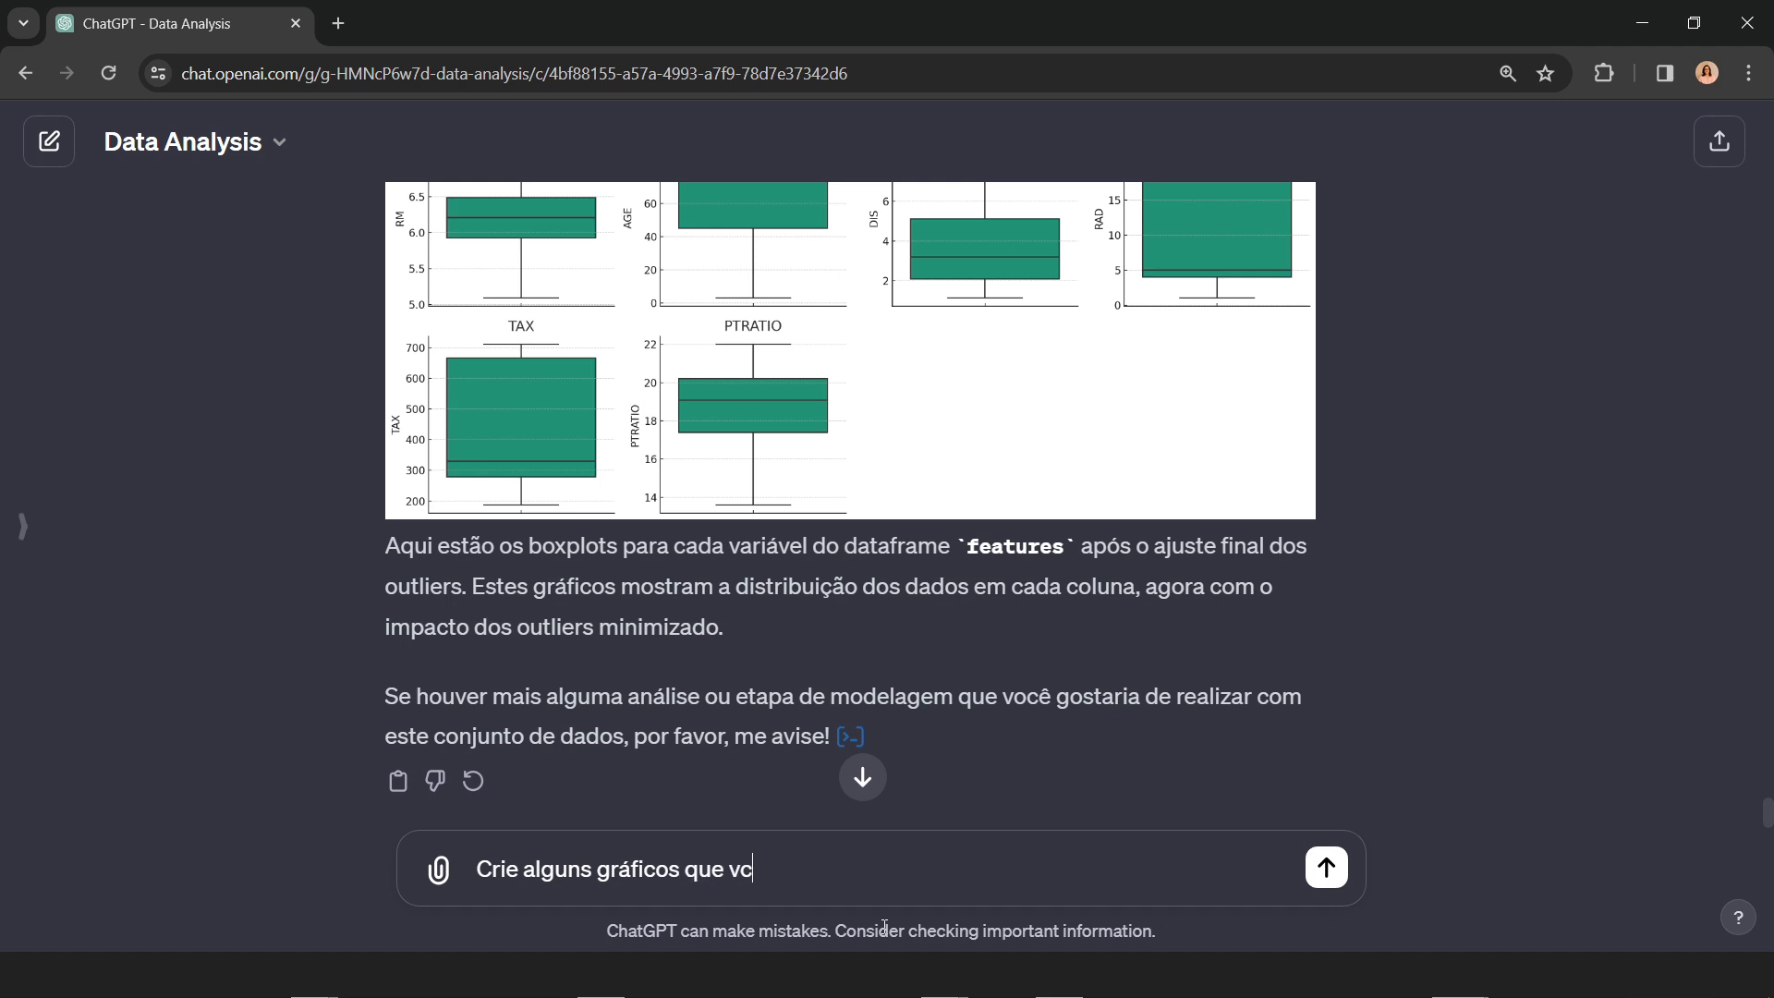
{"action": "type", "text": "pertinente"}
{"action": "key", "text": "Return"}
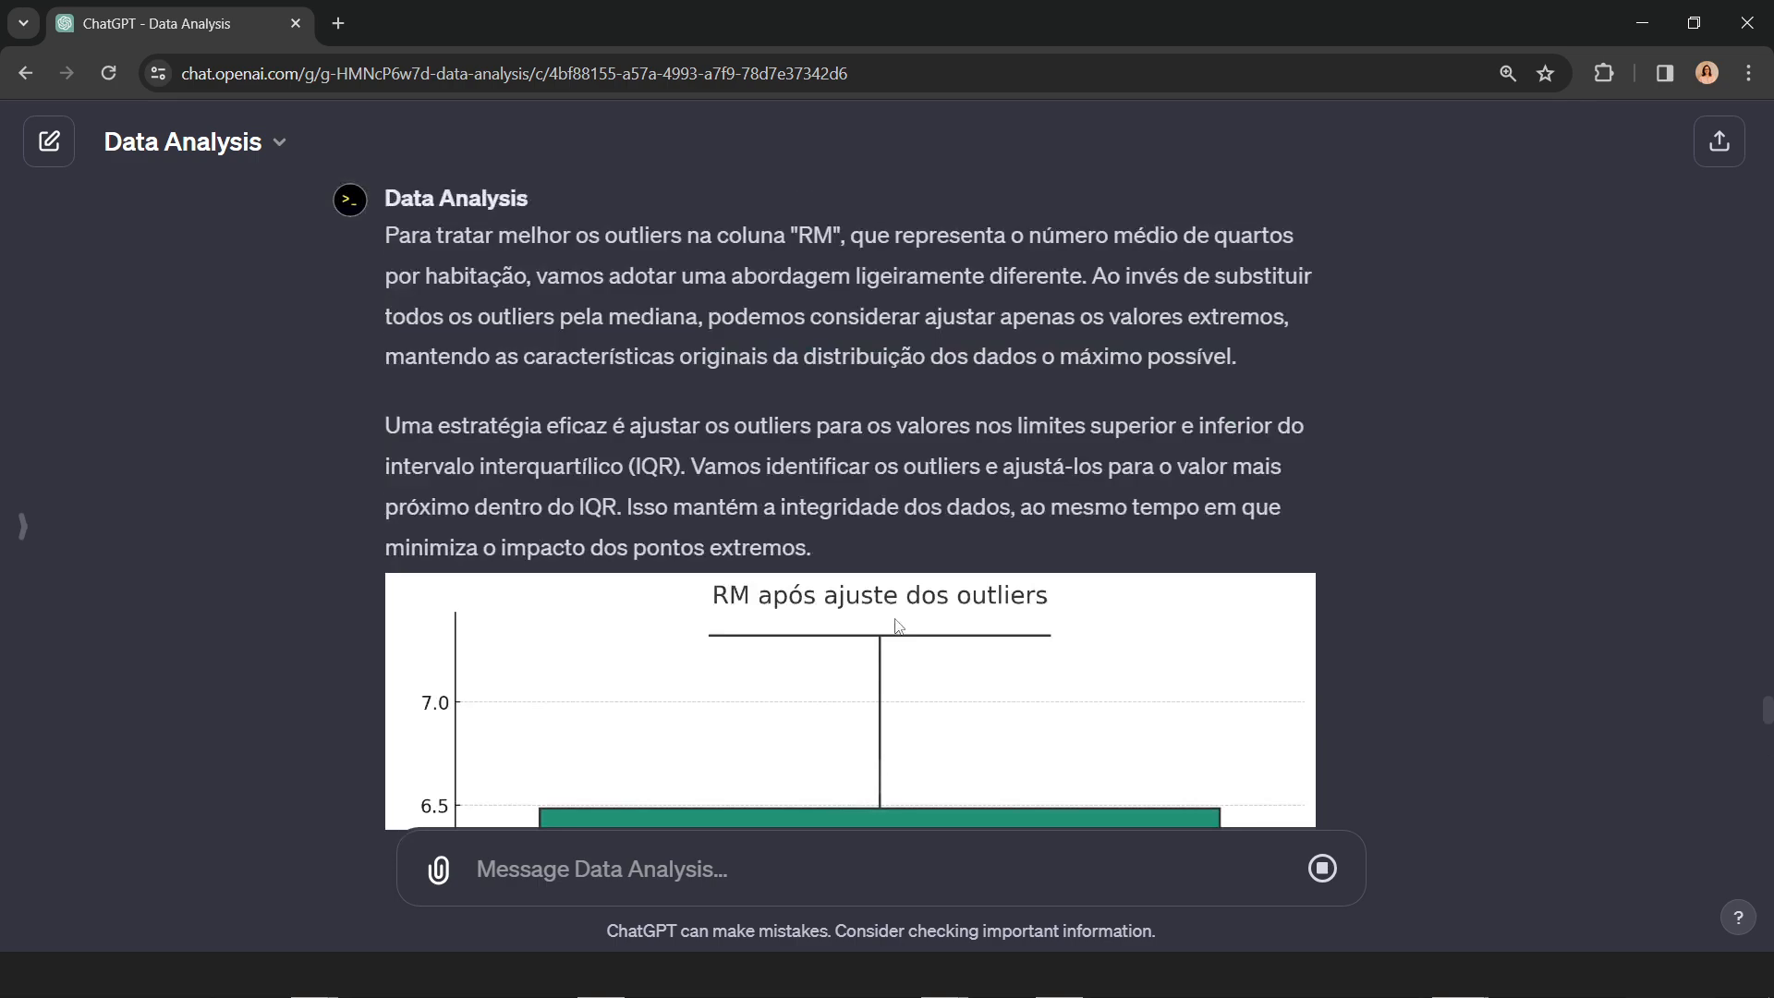
Step: Look back through the conversation to the Pearson correlation matrix and reduce the page zoom to examine the whole heatmap
{"action": "scroll", "coordinate": [895, 619], "scroll_direction": "up", "scroll_amount": 20}
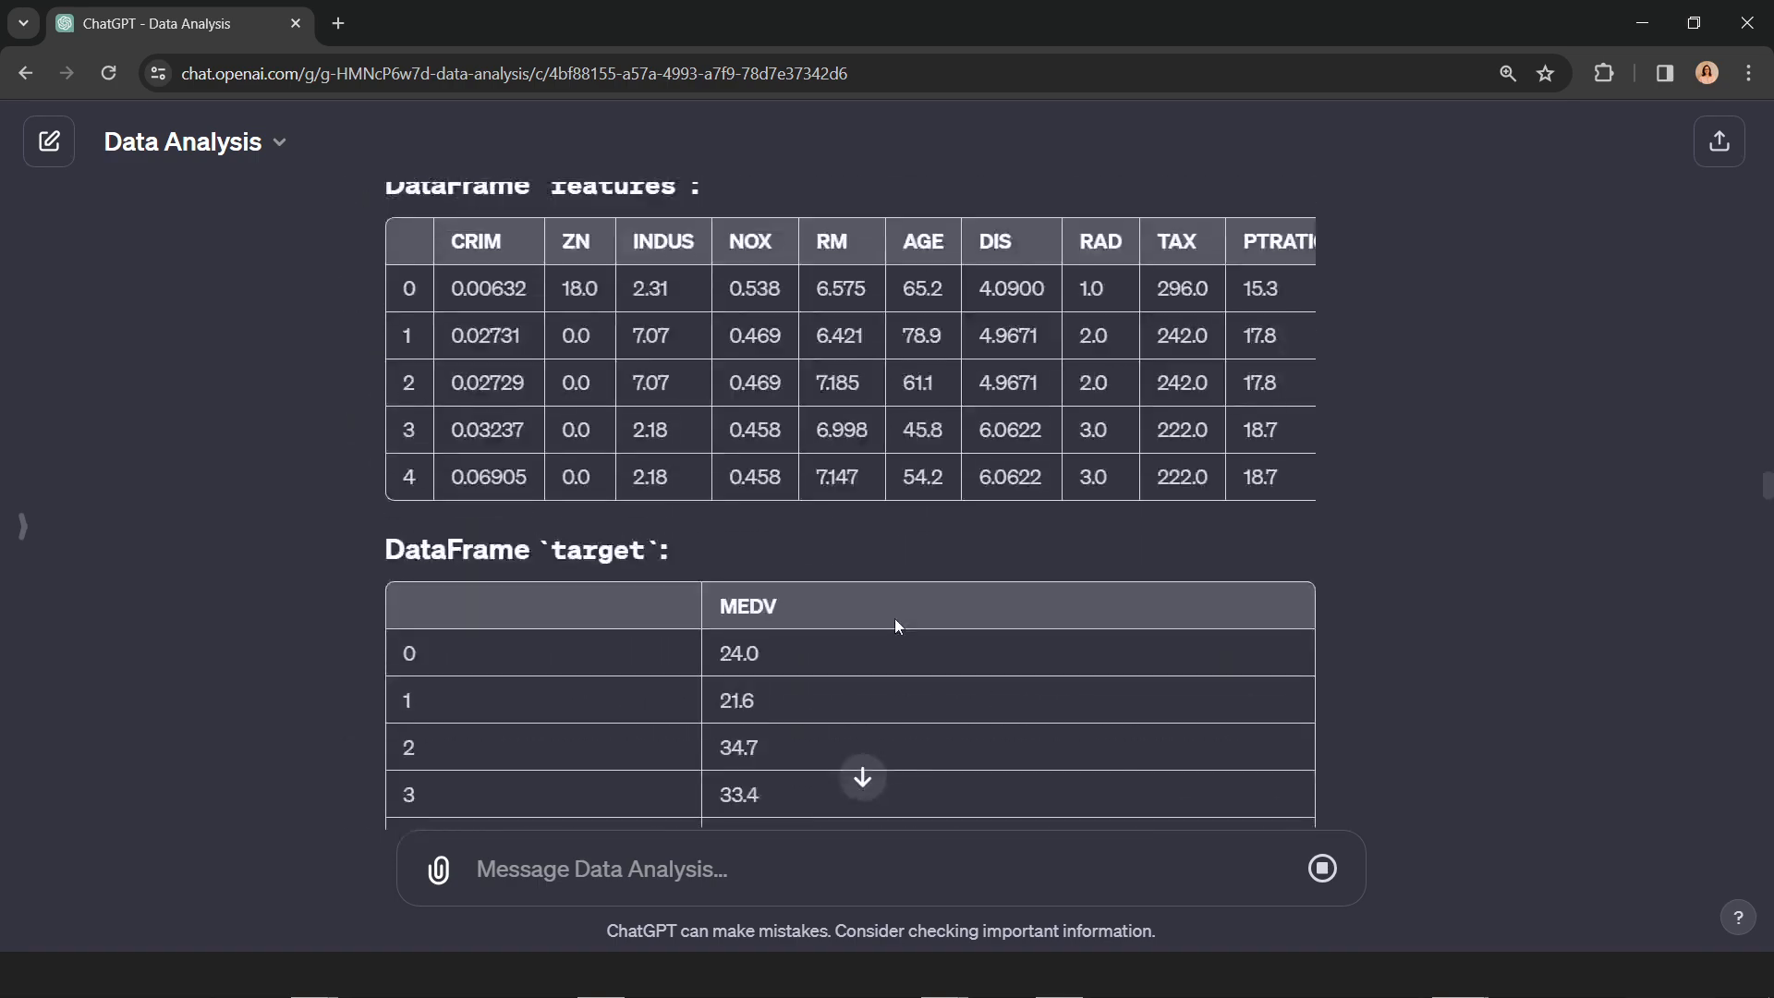
{"action": "scroll", "coordinate": [894, 608], "scroll_direction": "up", "scroll_amount": 20}
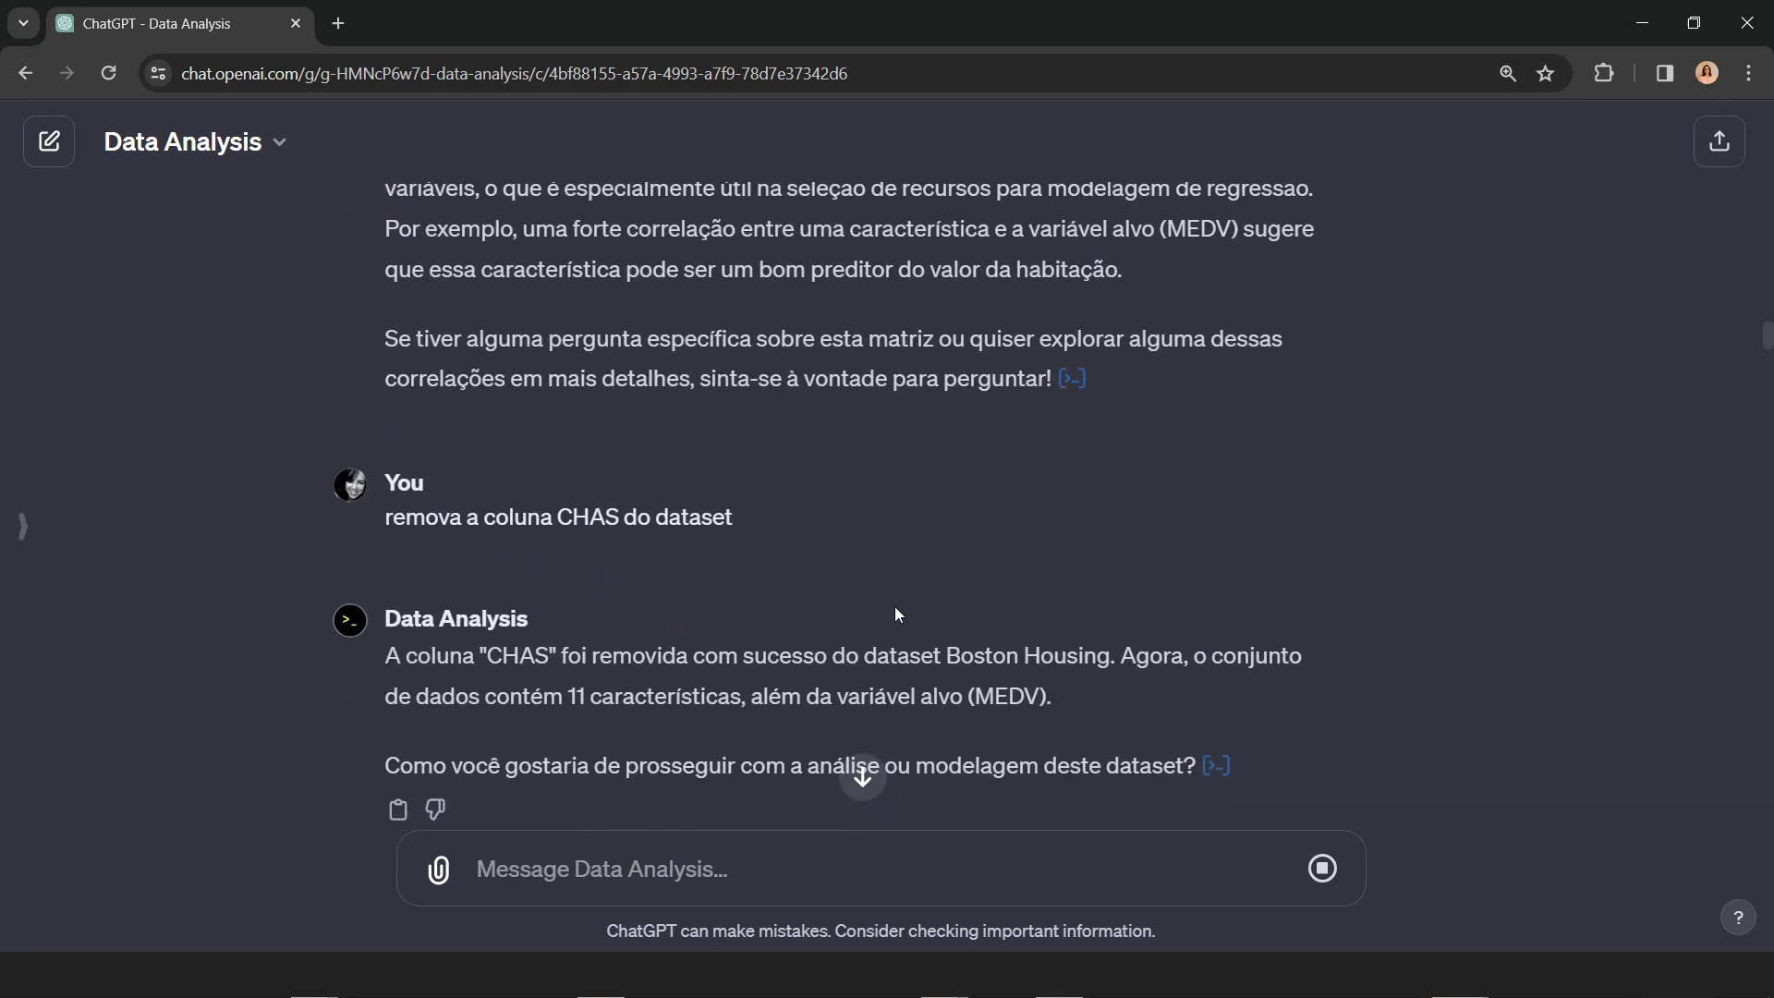
{"action": "scroll", "coordinate": [894, 606], "scroll_direction": "up", "scroll_amount": 15}
{"action": "scroll", "coordinate": [894, 606], "scroll_direction": "down", "scroll_amount": 7}
{"action": "scroll", "coordinate": [894, 606], "scroll_direction": "up", "scroll_amount": 1}
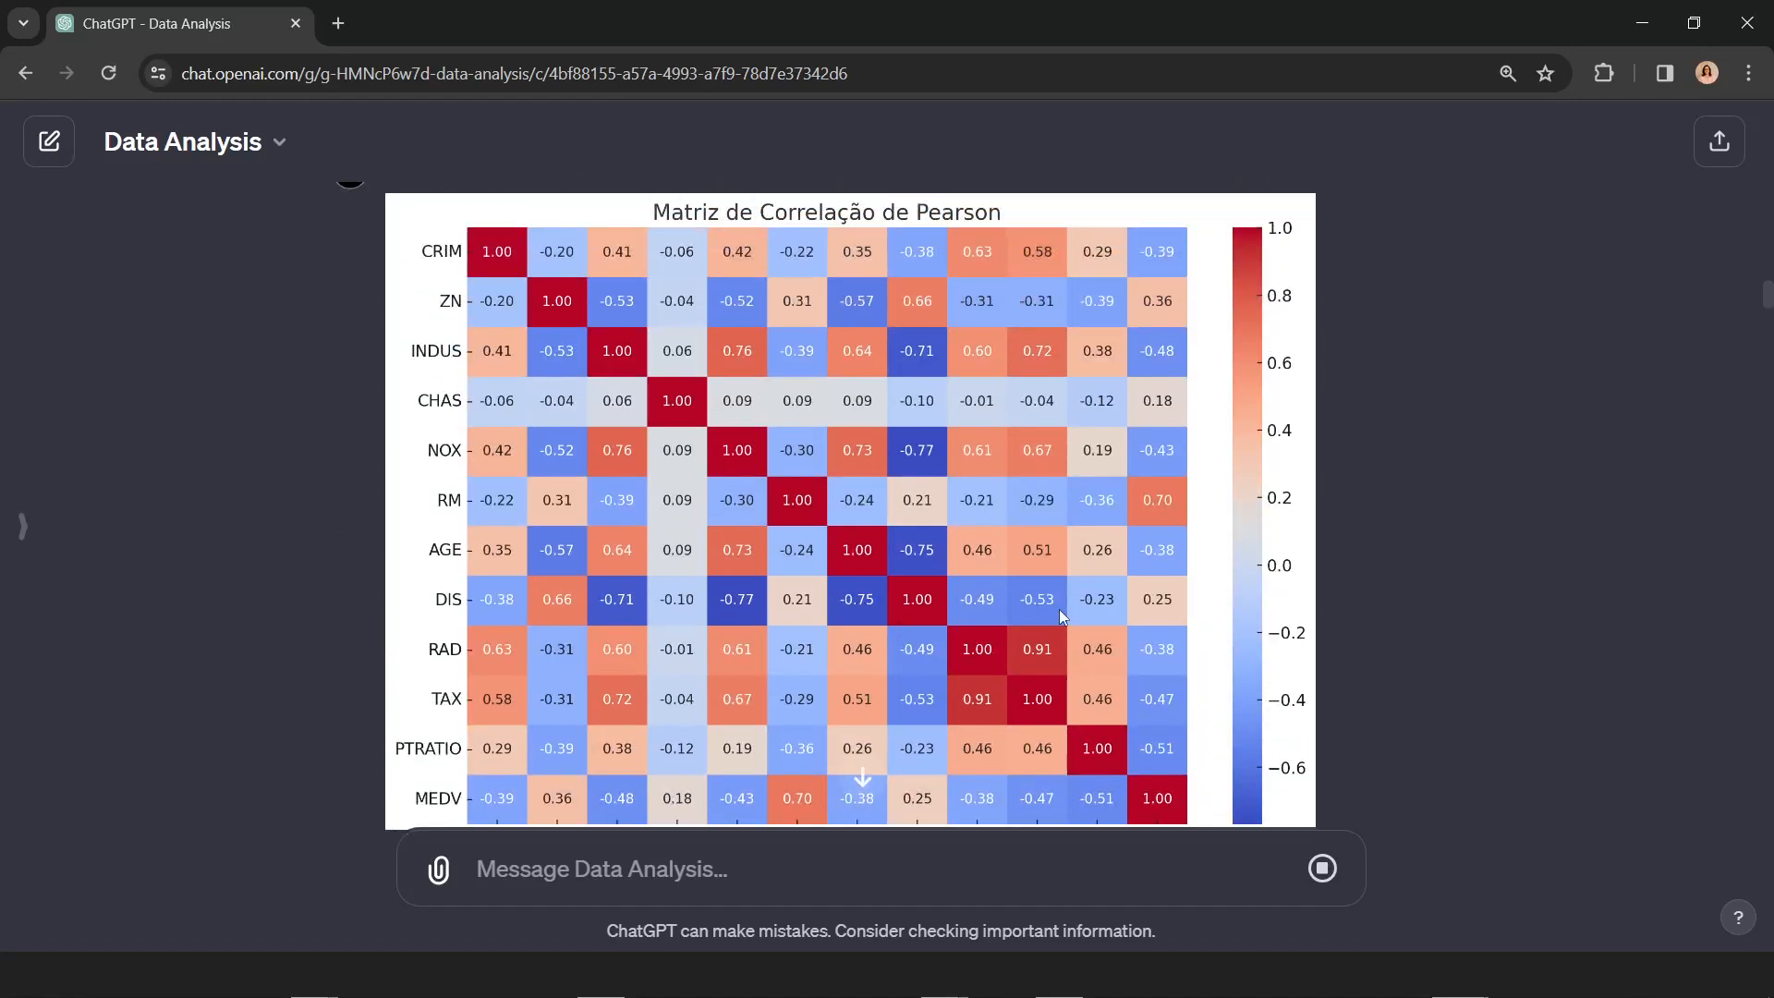
{"action": "key", "text": "ctrl+minus"}
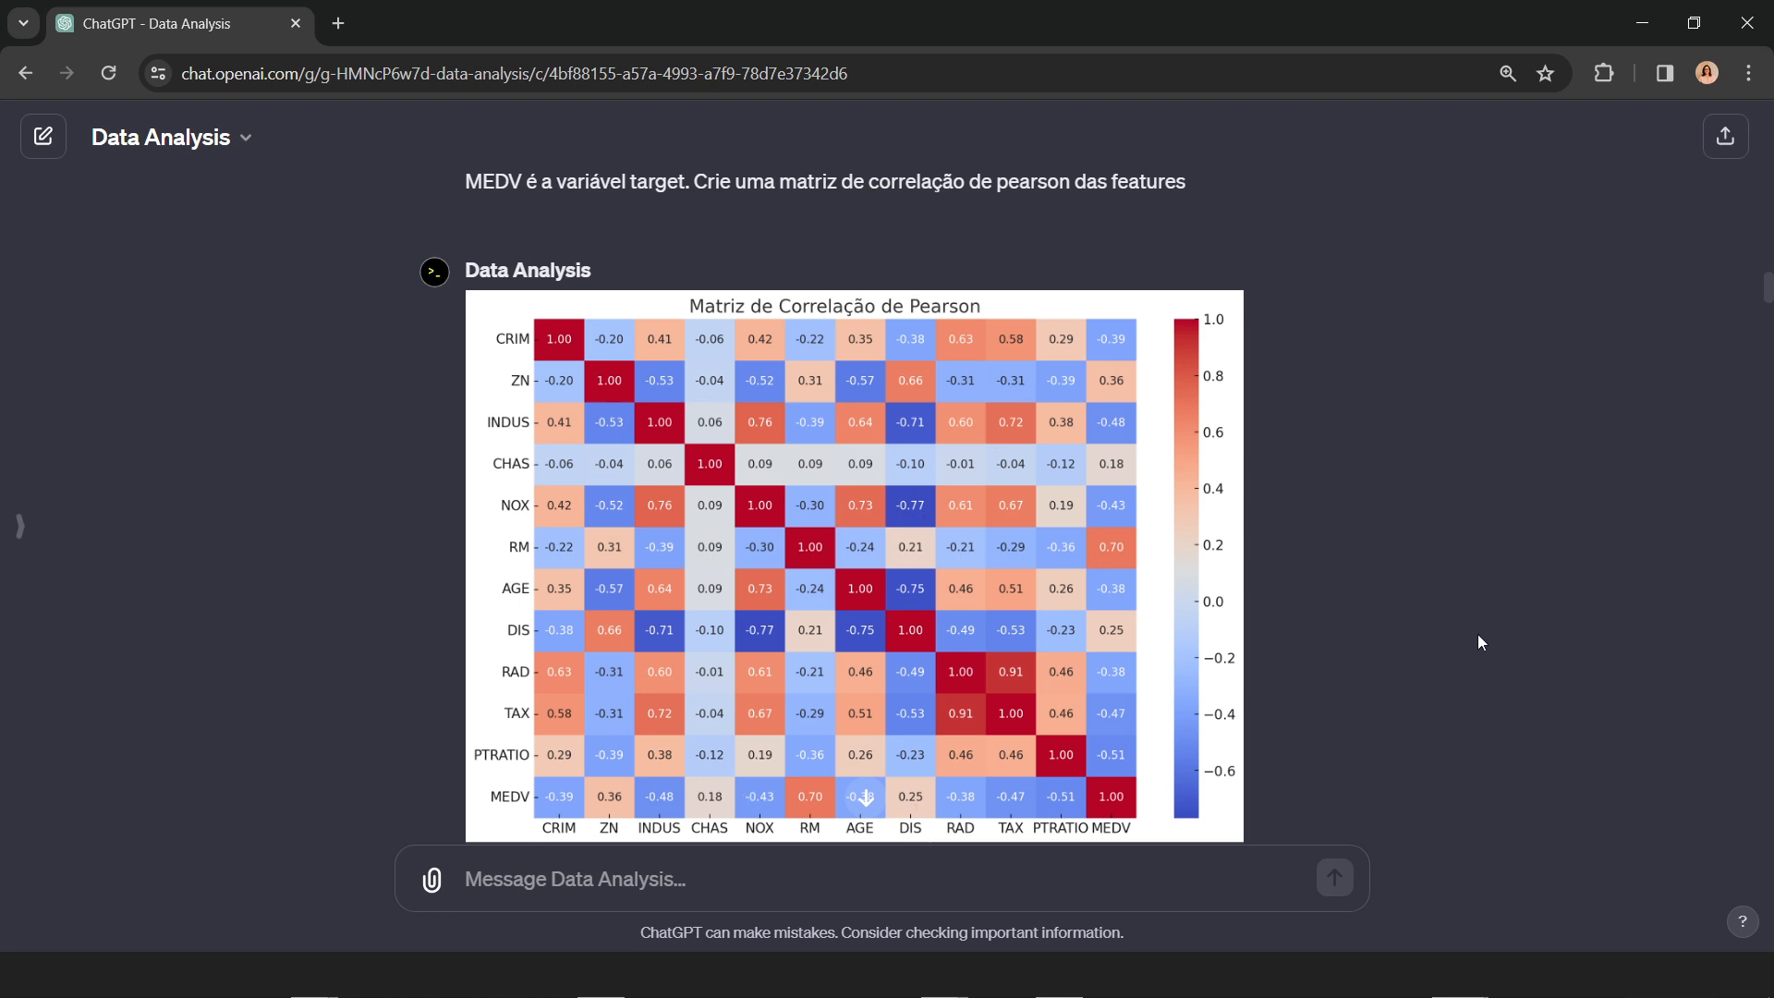
{"action": "scroll", "coordinate": [1469, 585], "scroll_direction": "down", "scroll_amount": 1}
{"action": "scroll", "coordinate": [1468, 584], "scroll_direction": "up", "scroll_amount": 1}
{"action": "scroll", "coordinate": [1766, 294], "scroll_direction": "down", "scroll_amount": 1}
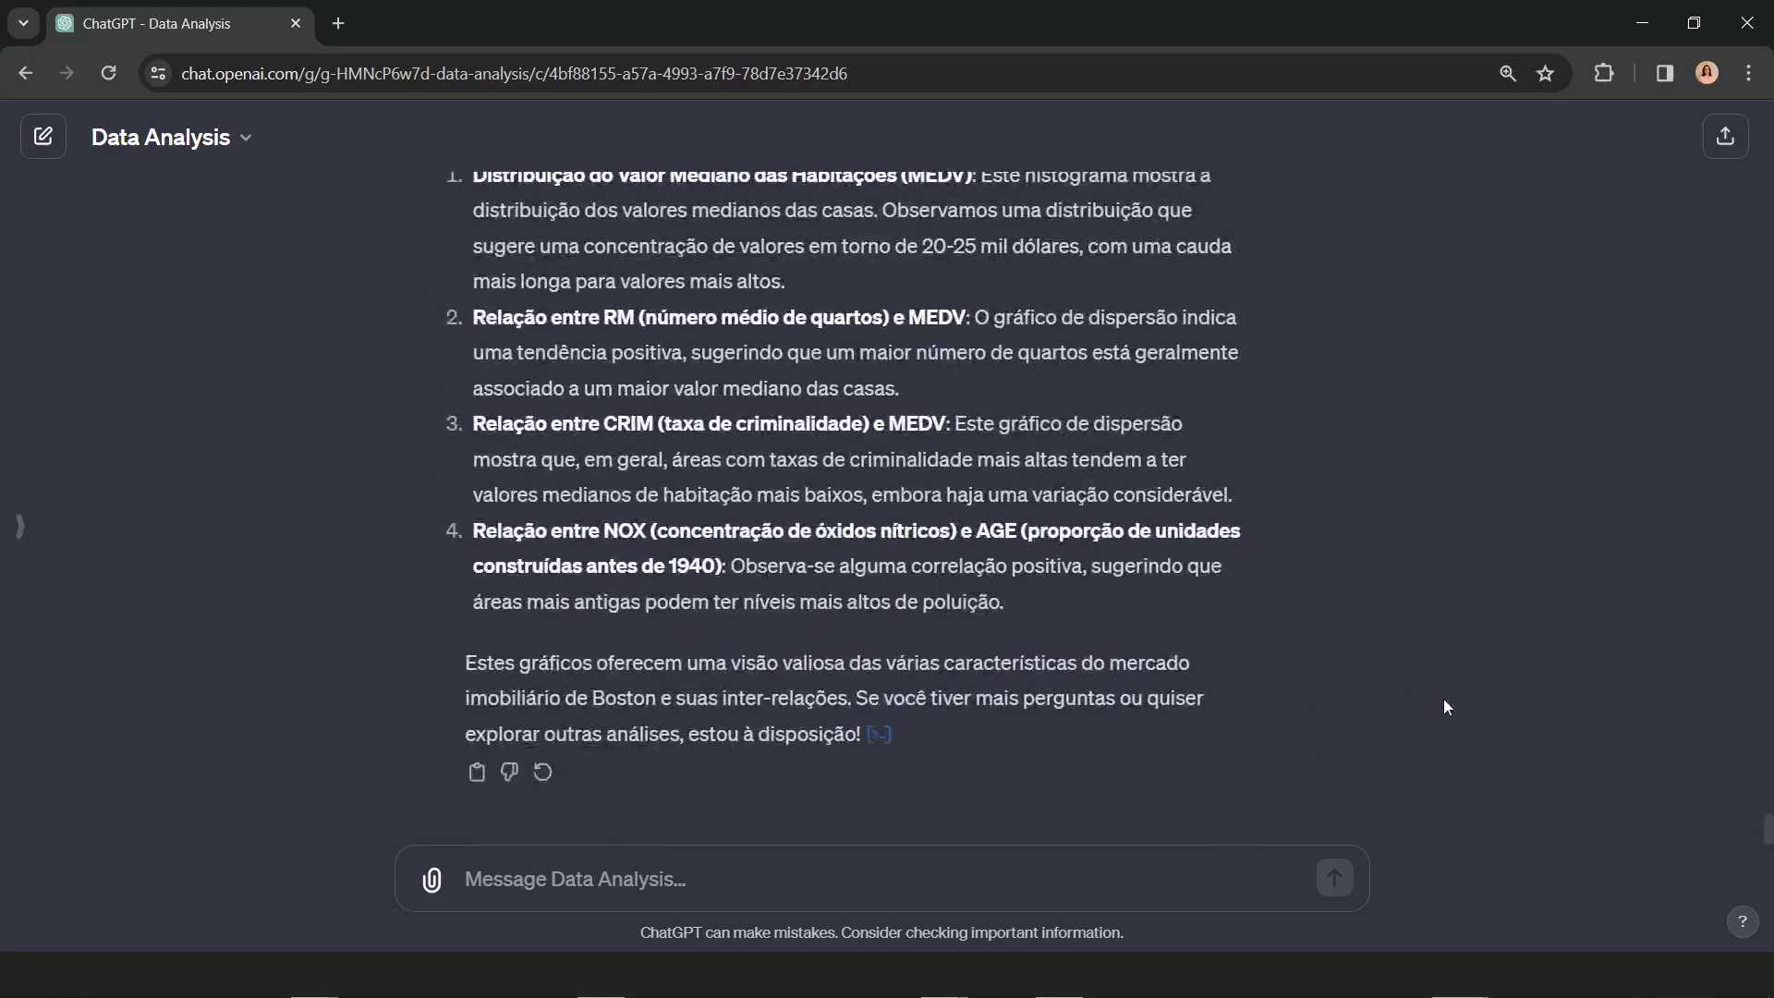
Step: Examine the MEDV histogram and the RM–MEDV, CRIM–MEDV and NOX–AGE scatter plots, and read the explanation of each
{"action": "scroll", "coordinate": [1445, 702], "scroll_direction": "up", "scroll_amount": 6}
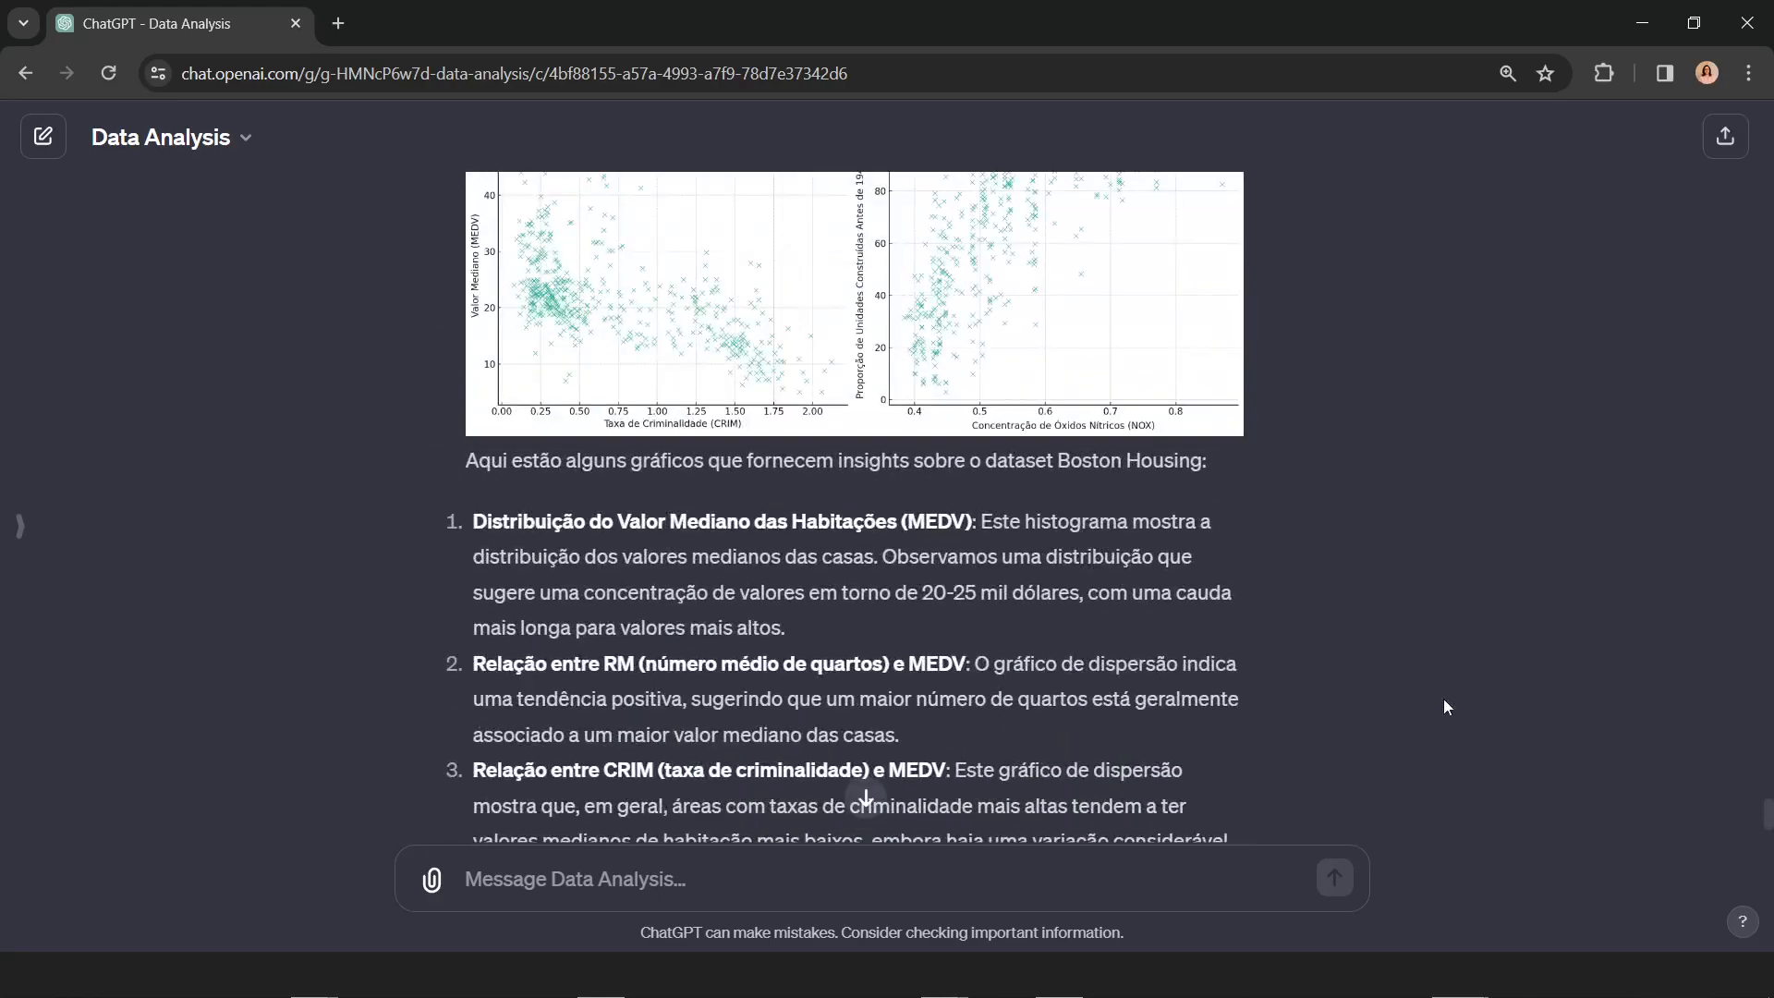
{"action": "scroll", "coordinate": [1445, 698], "scroll_direction": "up", "scroll_amount": 3}
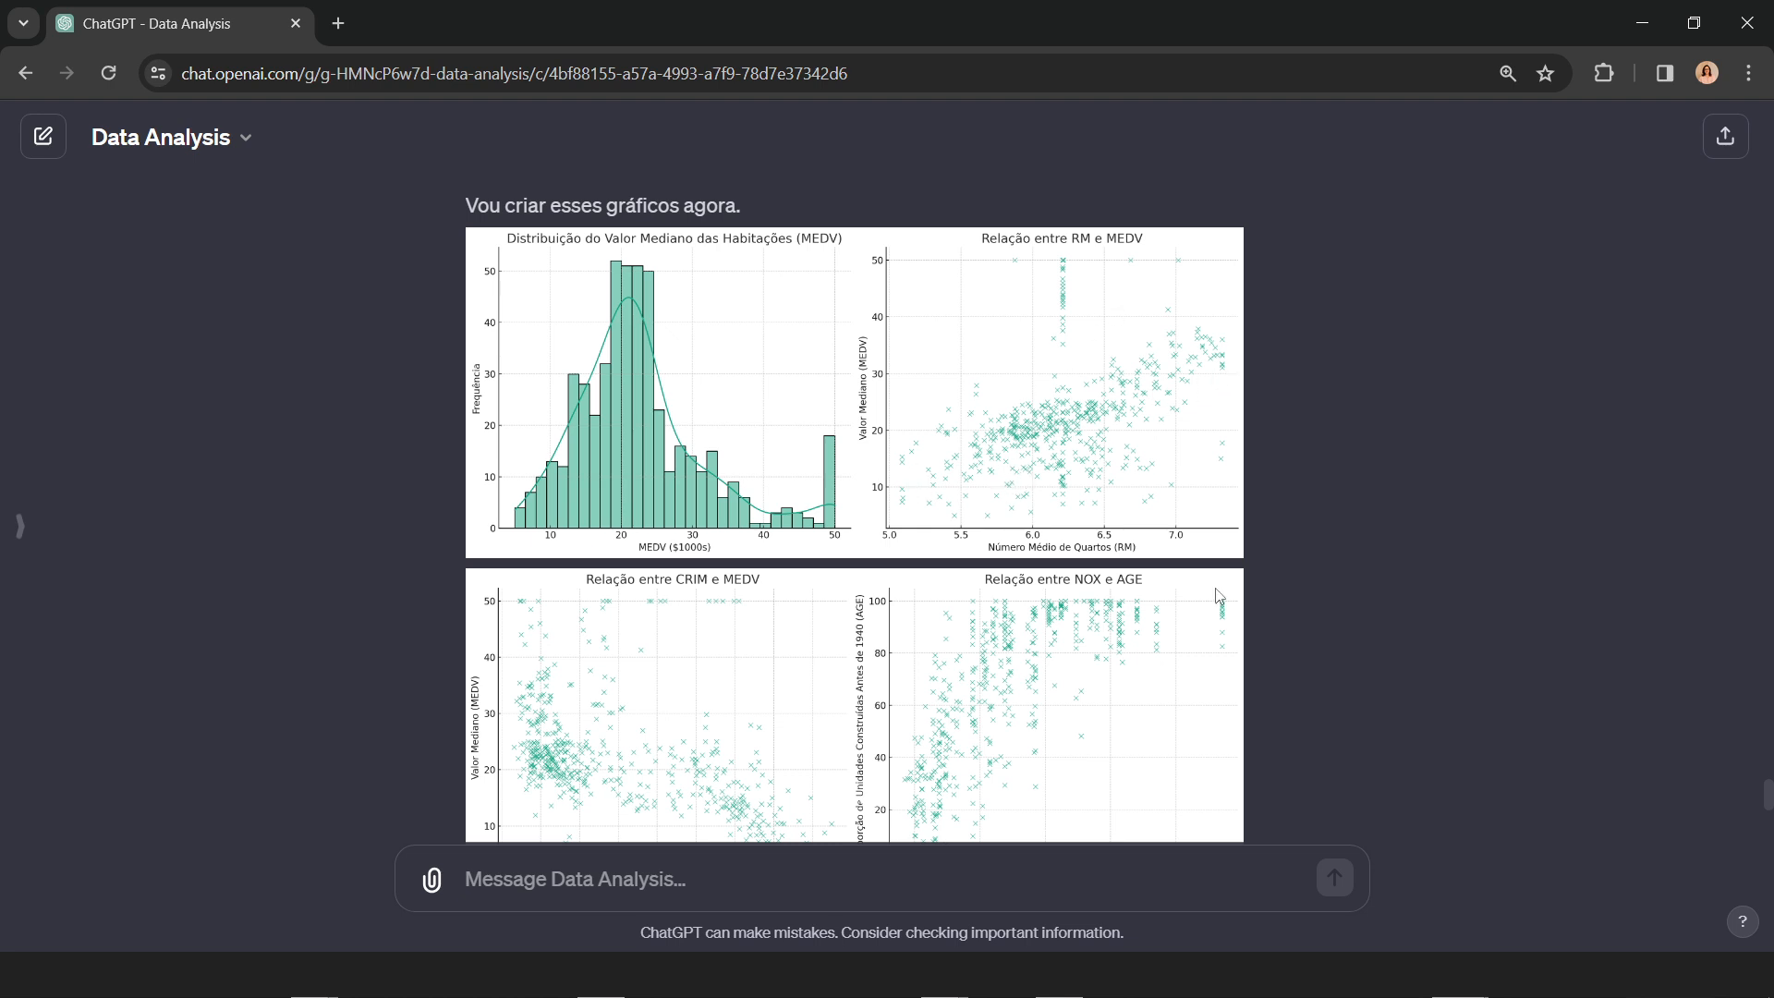
{"action": "scroll", "coordinate": [1384, 627], "scroll_direction": "down", "scroll_amount": 3}
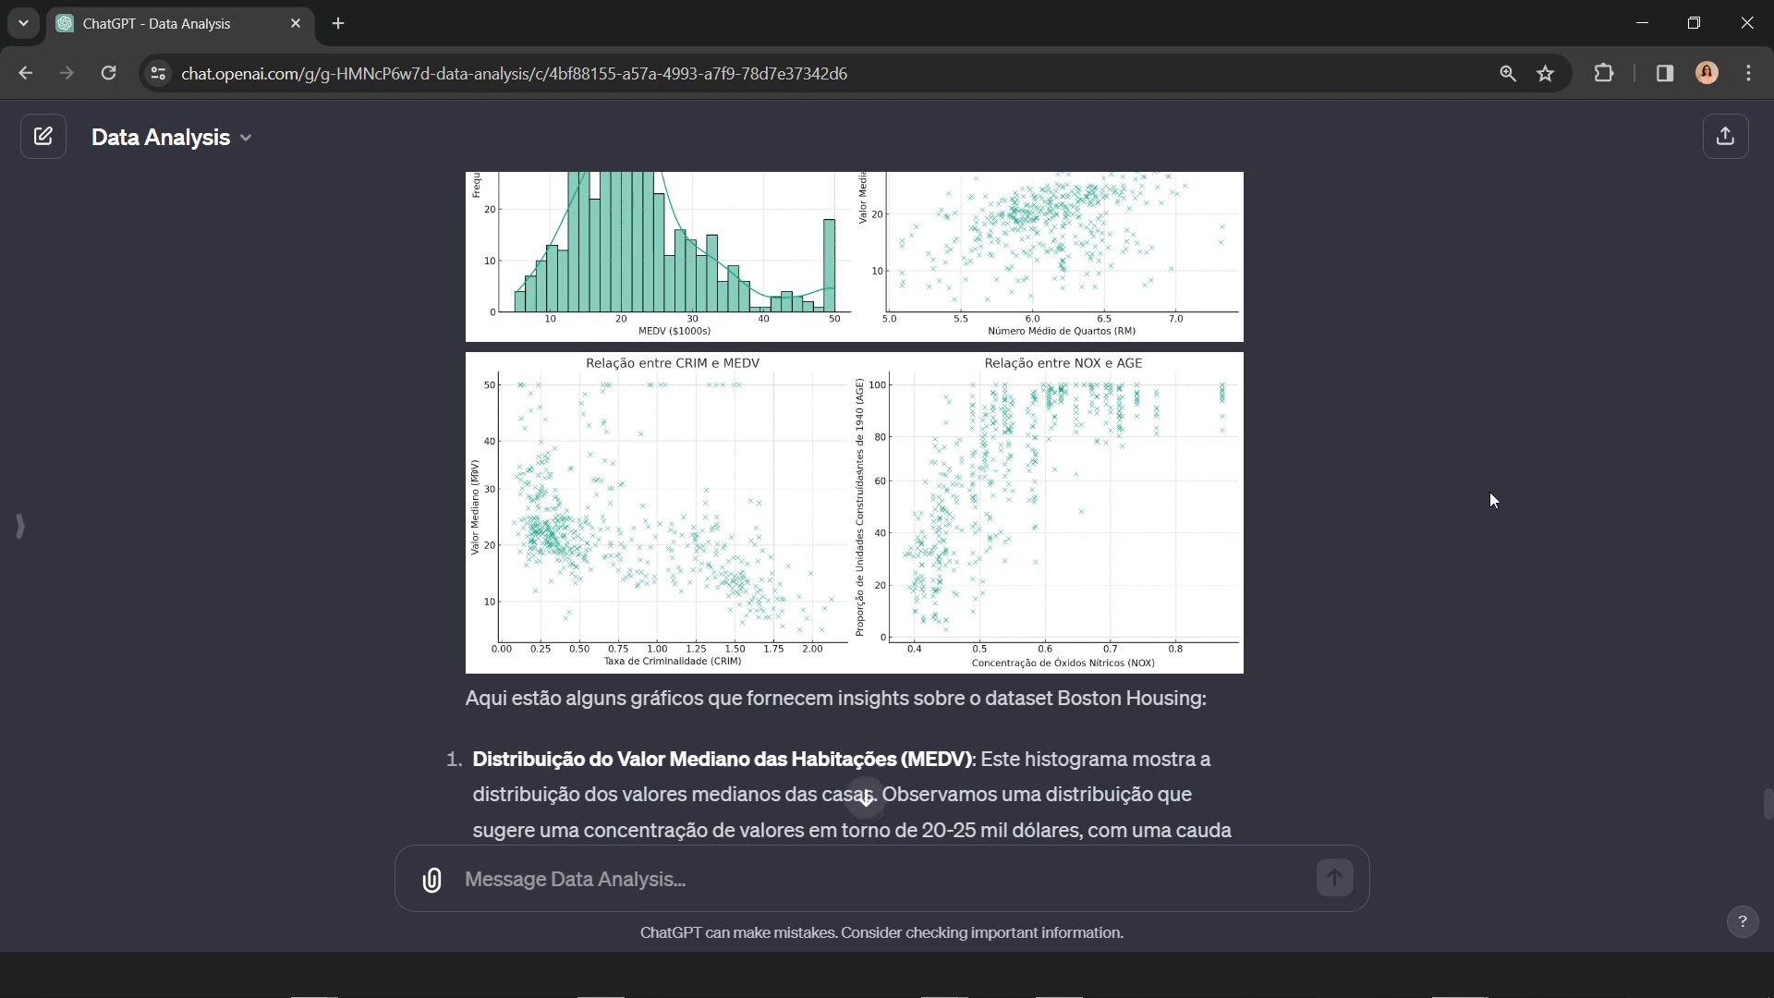
{"action": "scroll", "coordinate": [1386, 536], "scroll_direction": "up", "scroll_amount": 2}
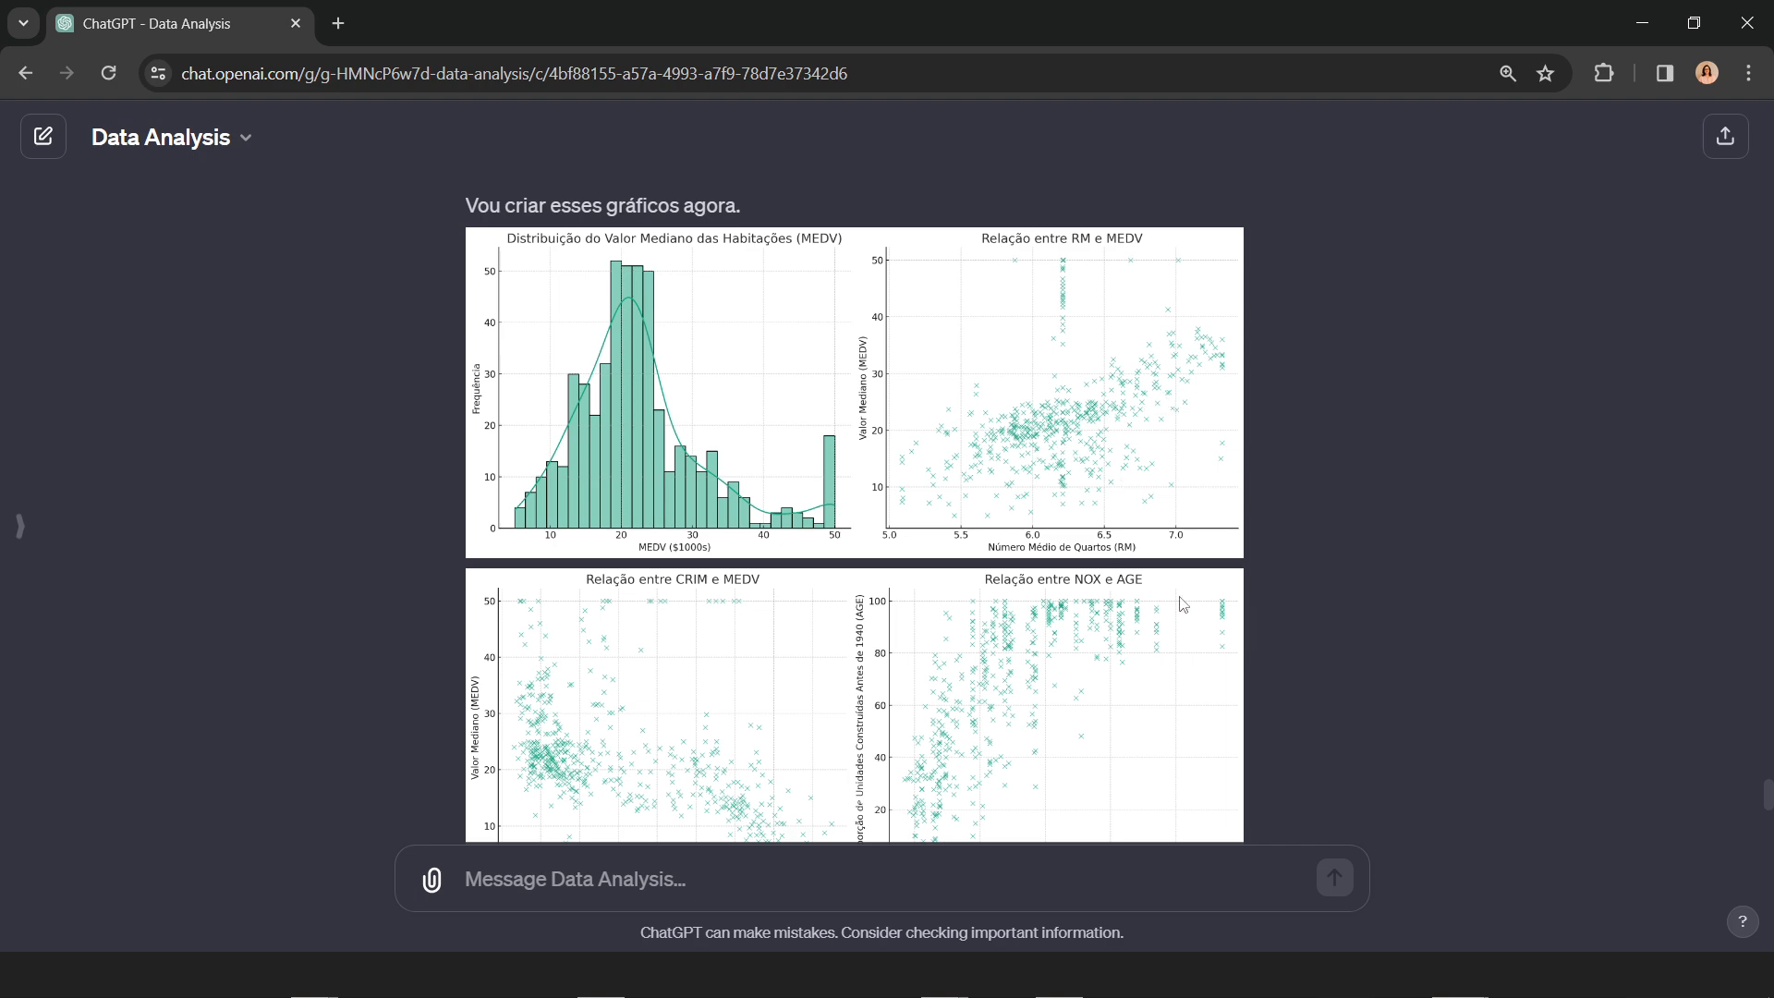
{"action": "scroll", "coordinate": [1064, 658], "scroll_direction": "down", "scroll_amount": 3}
{"action": "scroll", "coordinate": [1064, 658], "scroll_direction": "down", "scroll_amount": 5}
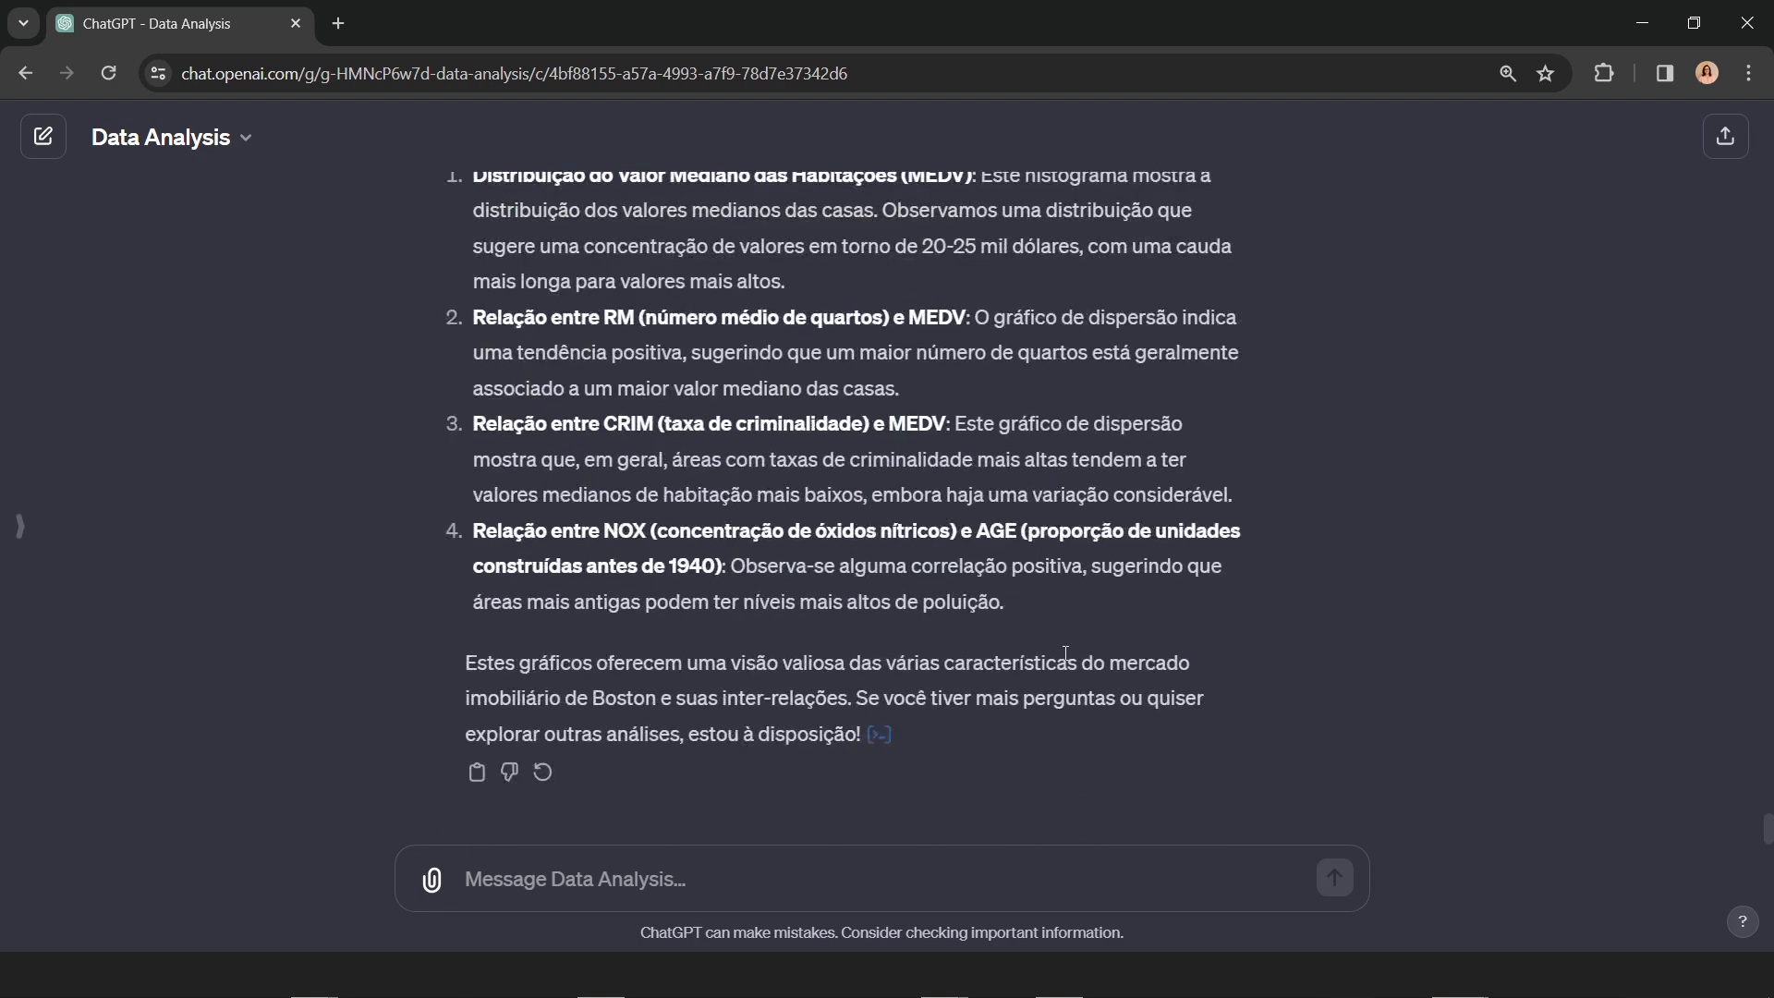
Step: Send the prompt "normalize os dados do dataframe "features" usando minmax"
{"action": "left_click", "coordinate": [790, 877]}
{"action": "type", "text": "no"}
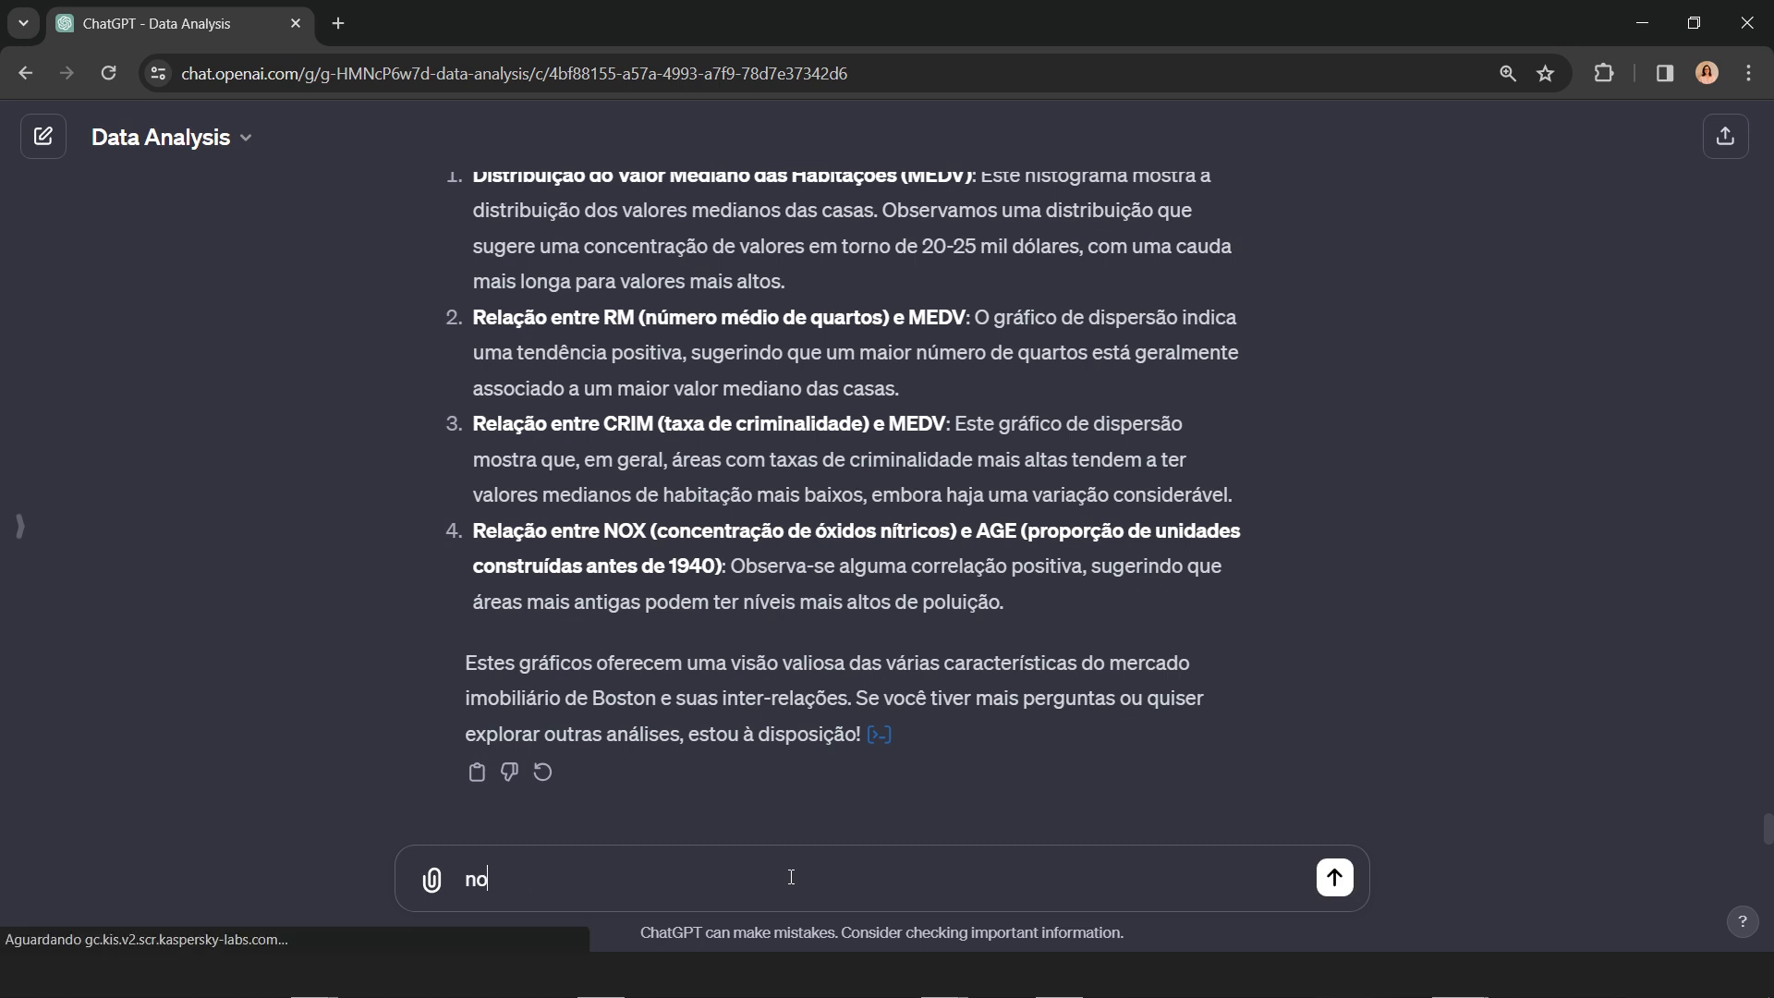
{"action": "type", "text": "rmalize o"}
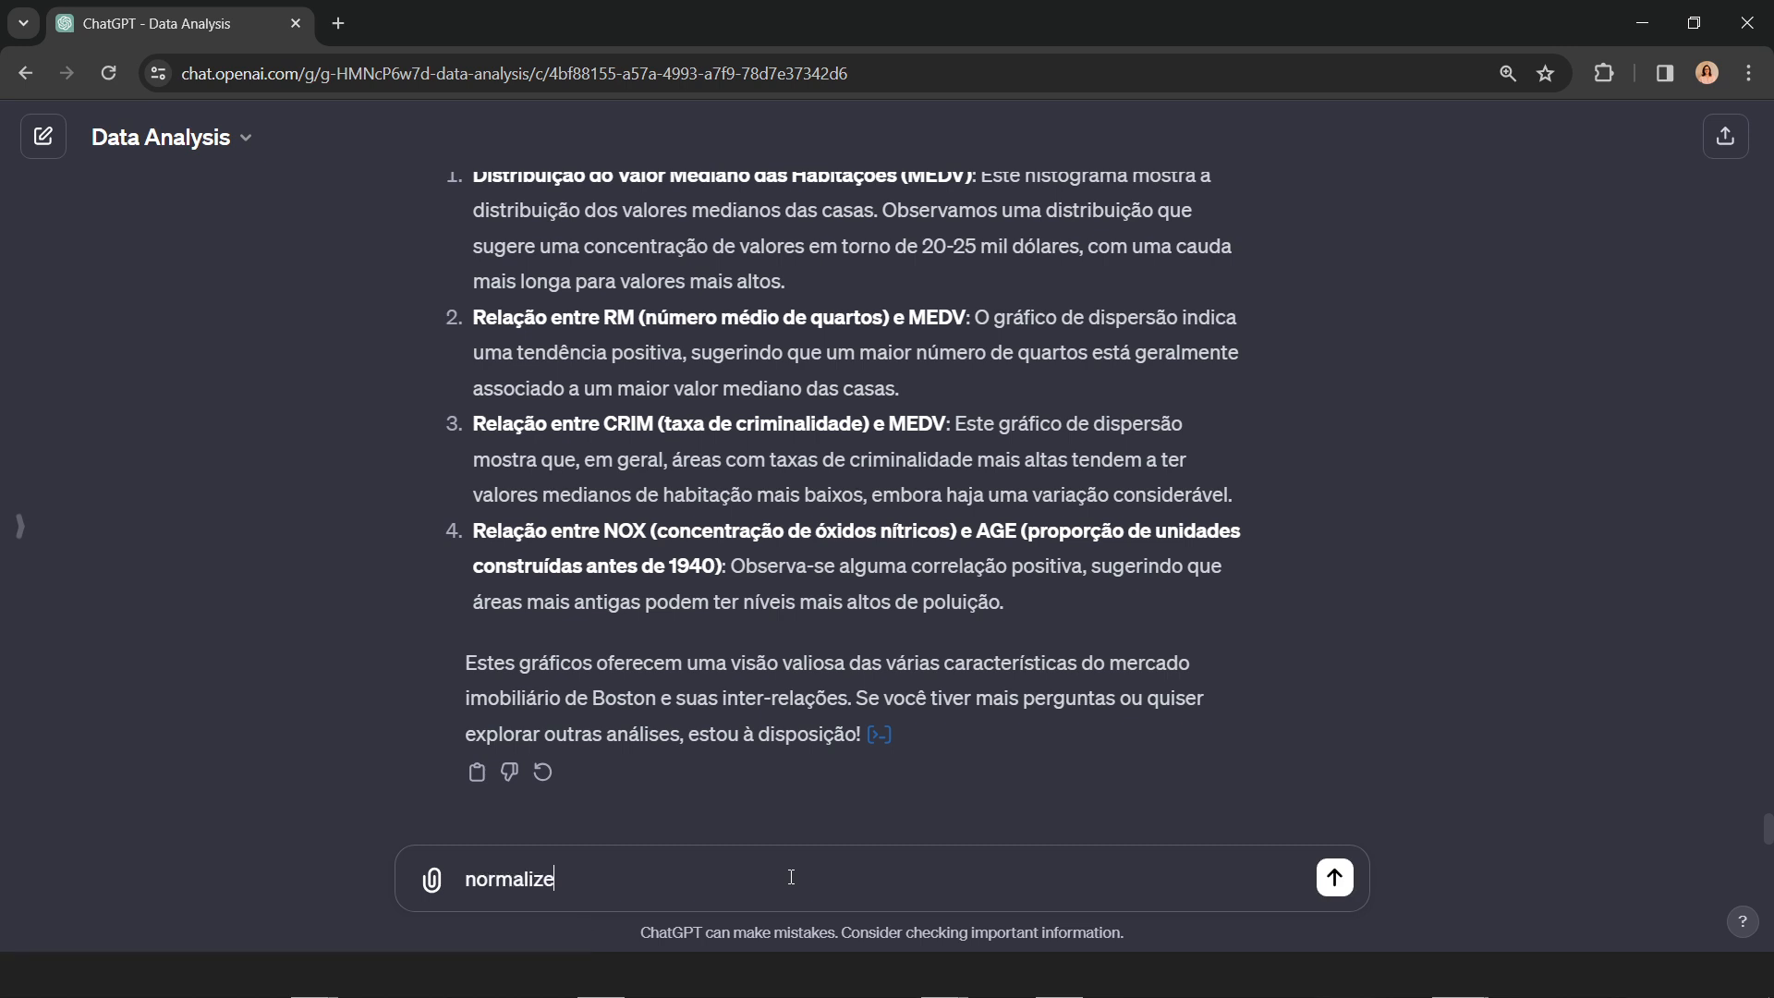
{"action": "key", "text": "BackSpace"}
{"action": "key", "text": "BackSpace"}
{"action": "type", "text": "os daod"}
{"action": "key", "text": "BackSpace"}
{"action": "key", "text": "BackSpace"}
{"action": "type", "text": "dos de"}
{"action": "key", "text": "BackSpace"}
{"action": "type", "text": "o datas"}
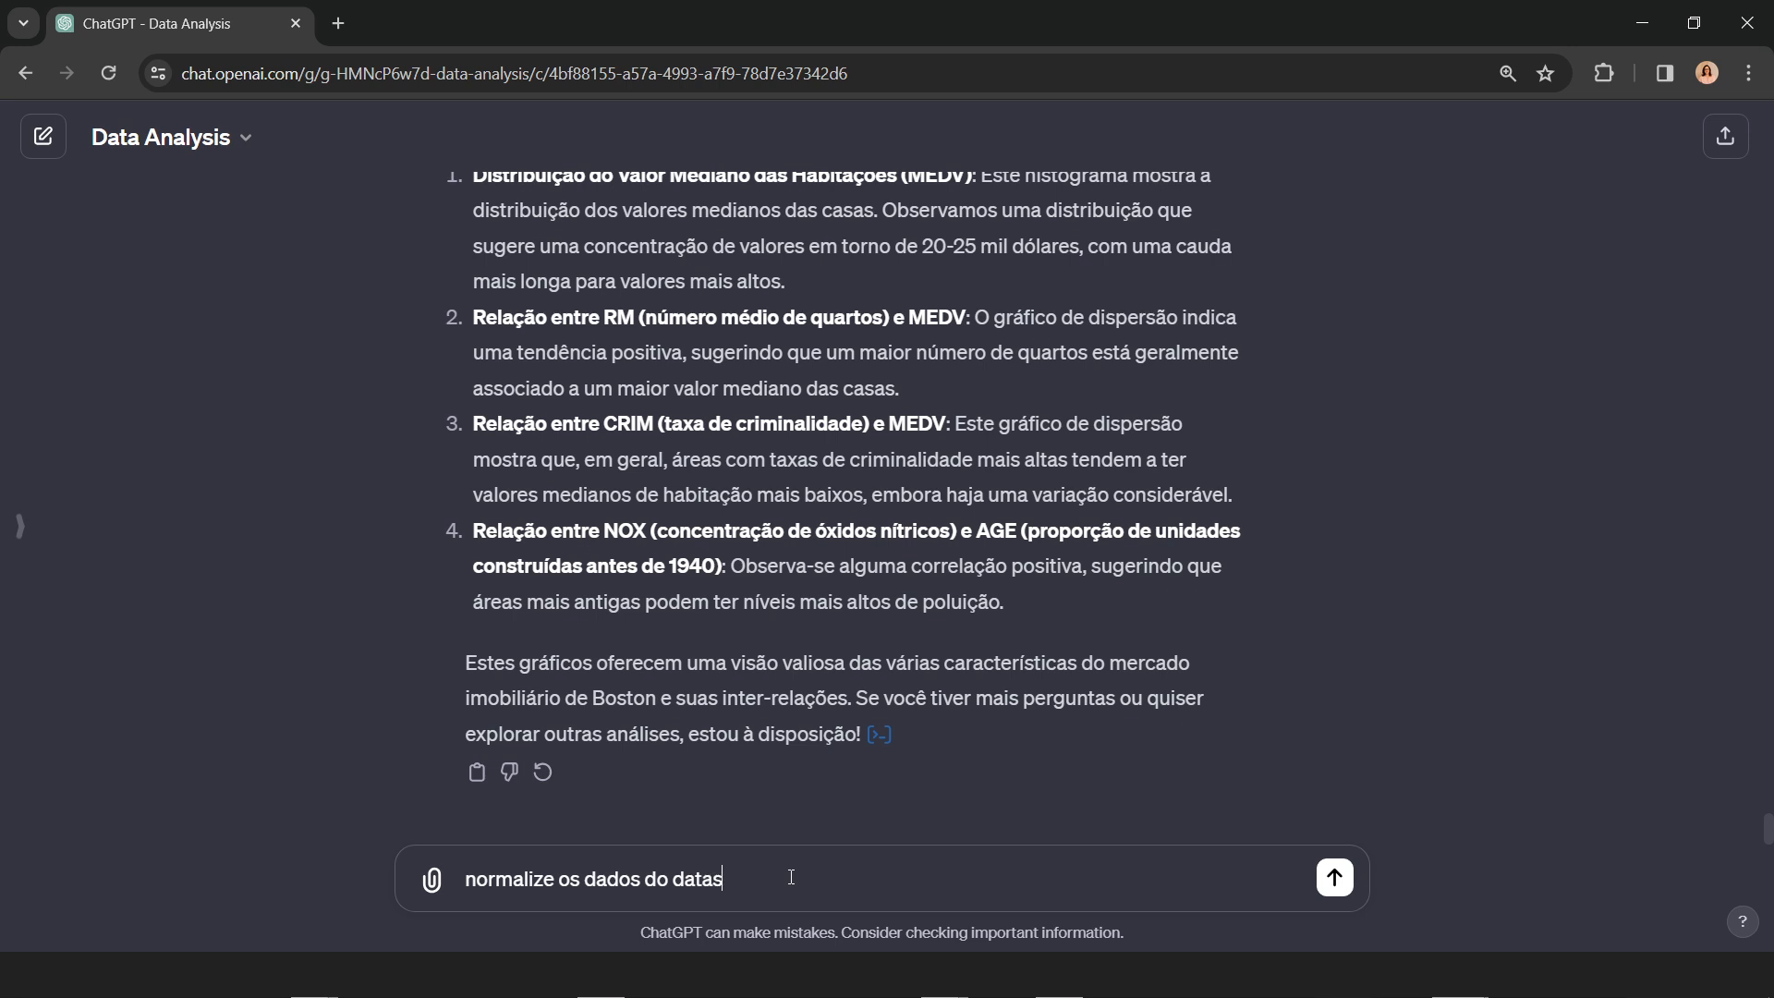
{"action": "type", "text": "et"}
{"action": "key", "text": "BackSpace"}
{"action": "key", "text": "BackSpace"}
{"action": "key", "text": "BackSpace"}
{"action": "type", "text": "frame \"features\" usando min"}
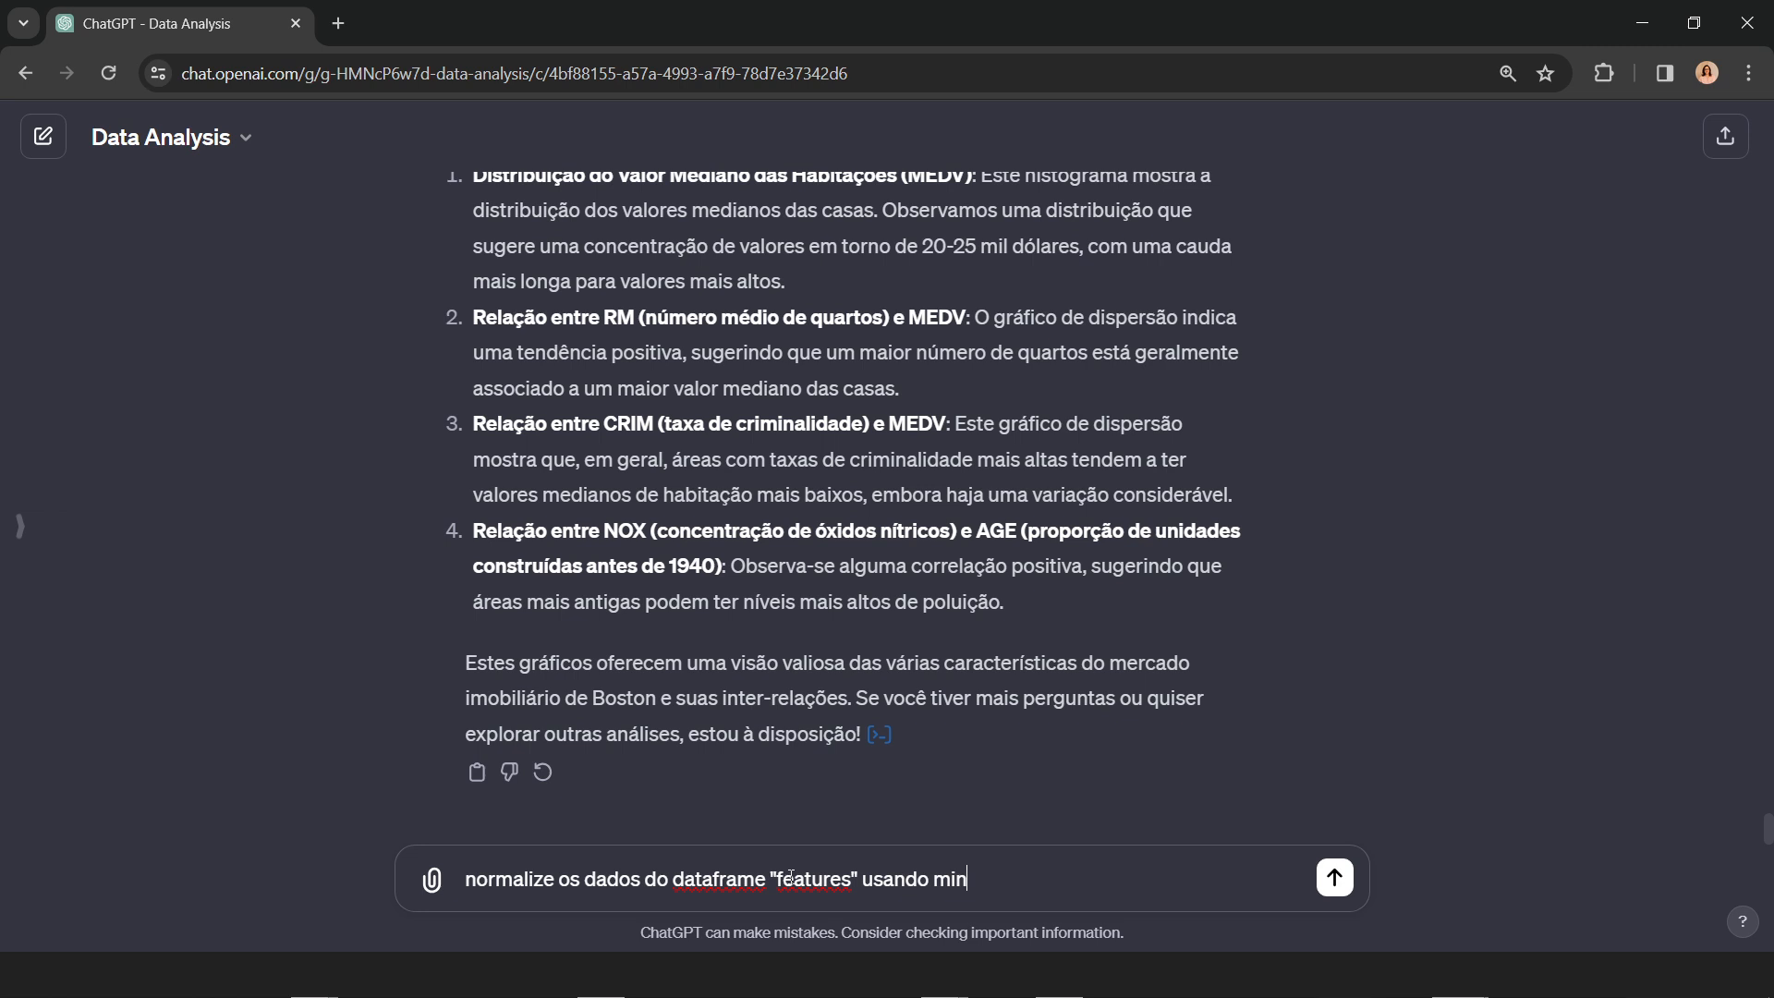
{"action": "type", "text": "max, robust, sta"}
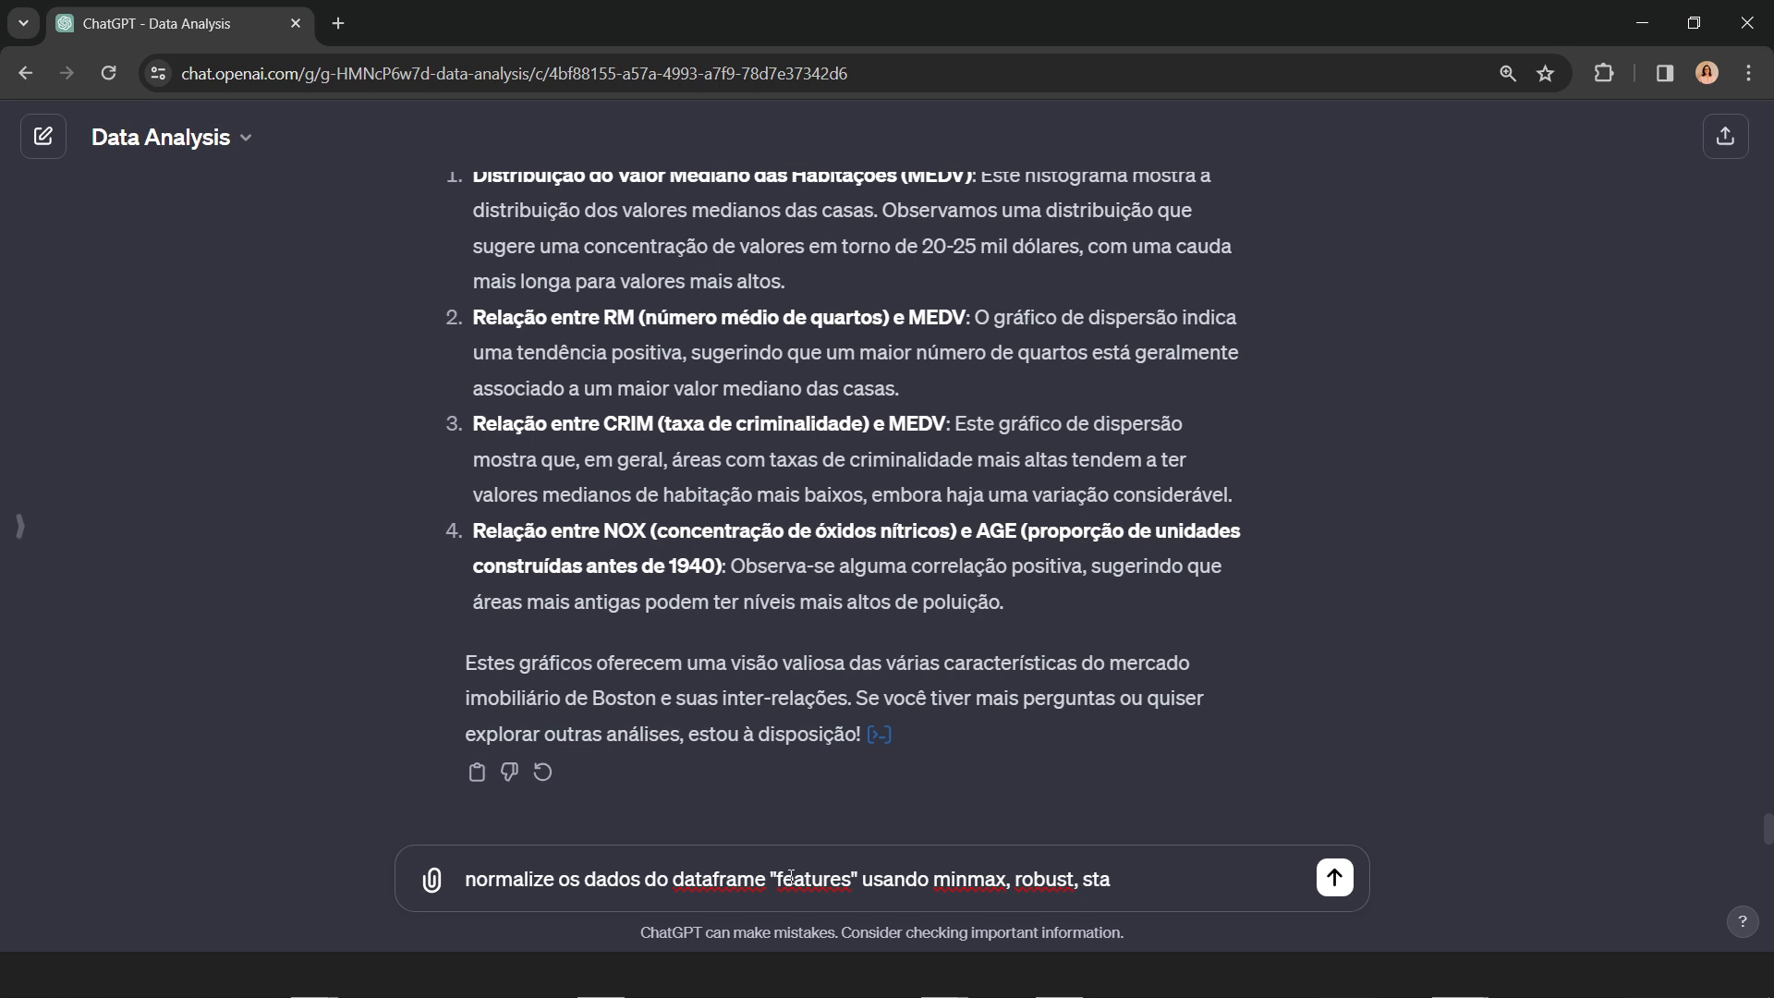
{"action": "type", "text": "ndalize"}
{"action": "key", "text": "BackSpace"}
{"action": "key", "text": "BackSpace"}
{"action": "key", "text": "BackSpace"}
{"action": "key", "text": "BackSpace"}
{"action": "key", "text": "BackSpace"}
{"action": "key", "text": "BackSpace"}
{"action": "key", "text": "BackSpace"}
{"action": "key", "text": "BackSpace"}
{"action": "key", "text": "BackSpace"}
{"action": "key", "text": "BackSpace"}
{"action": "key", "text": "BackSpace"}
{"action": "key", "text": "BackSpace"}
{"action": "key", "text": "BackSpace"}
{"action": "key", "text": "BackSpace"}
{"action": "key", "text": "BackSpace"}
{"action": "key", "text": "BackSpace"}
{"action": "key", "text": "BackSpace"}
{"action": "key", "text": "BackSpace"}
{"action": "key", "text": "BackSpace"}
{"action": "key", "text": "Return"}
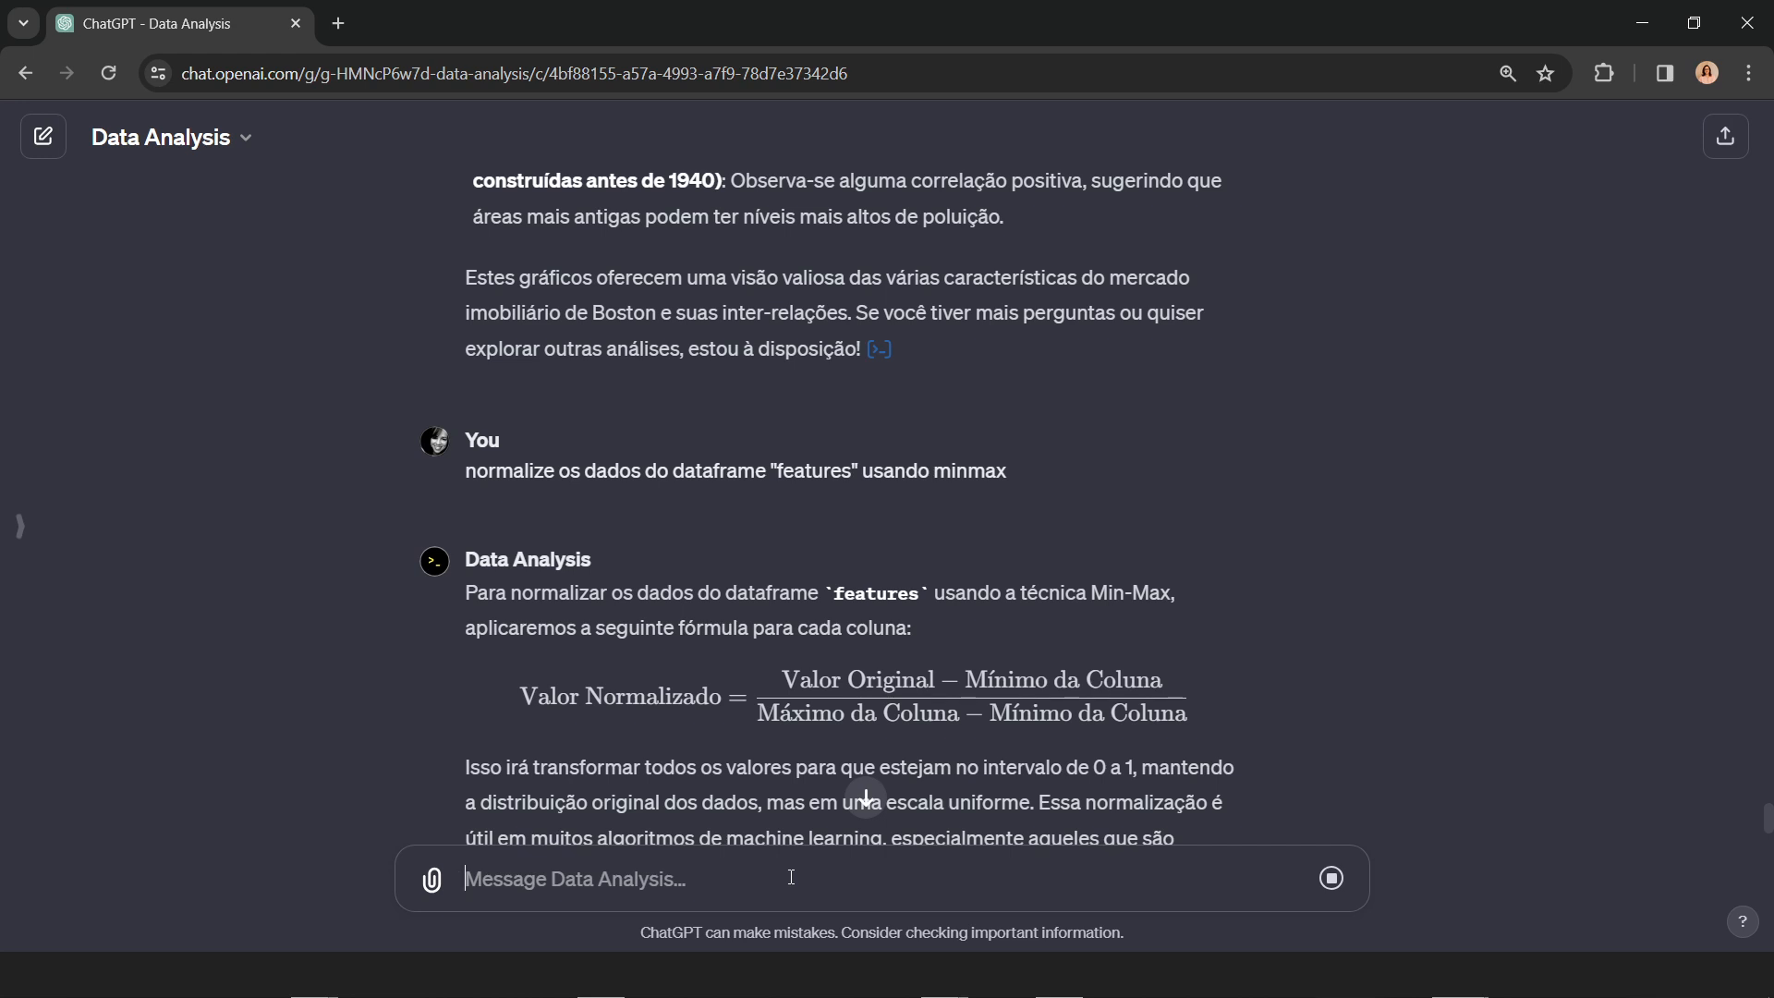
Step: Read the Min-Max formula, the explanation and the first five rows of the normalized features dataframe
{"action": "left_click", "coordinate": [867, 797]}
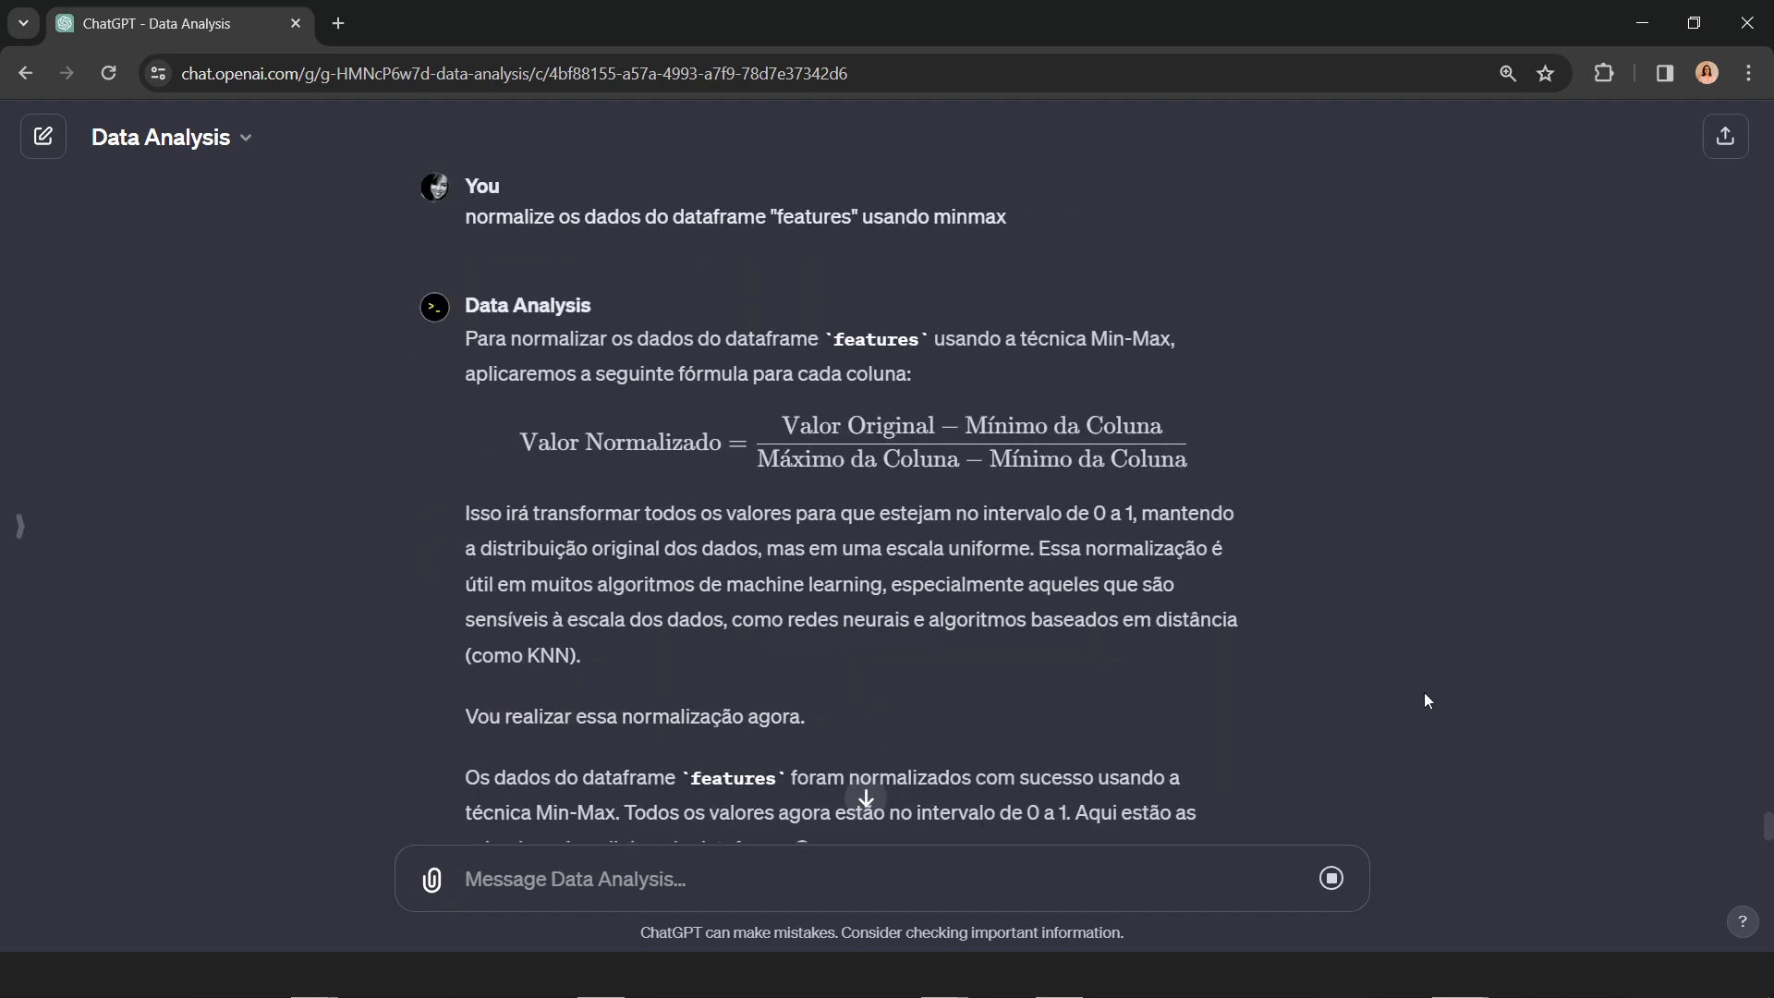
{"action": "scroll", "coordinate": [1405, 590], "scroll_direction": "down", "scroll_amount": 1}
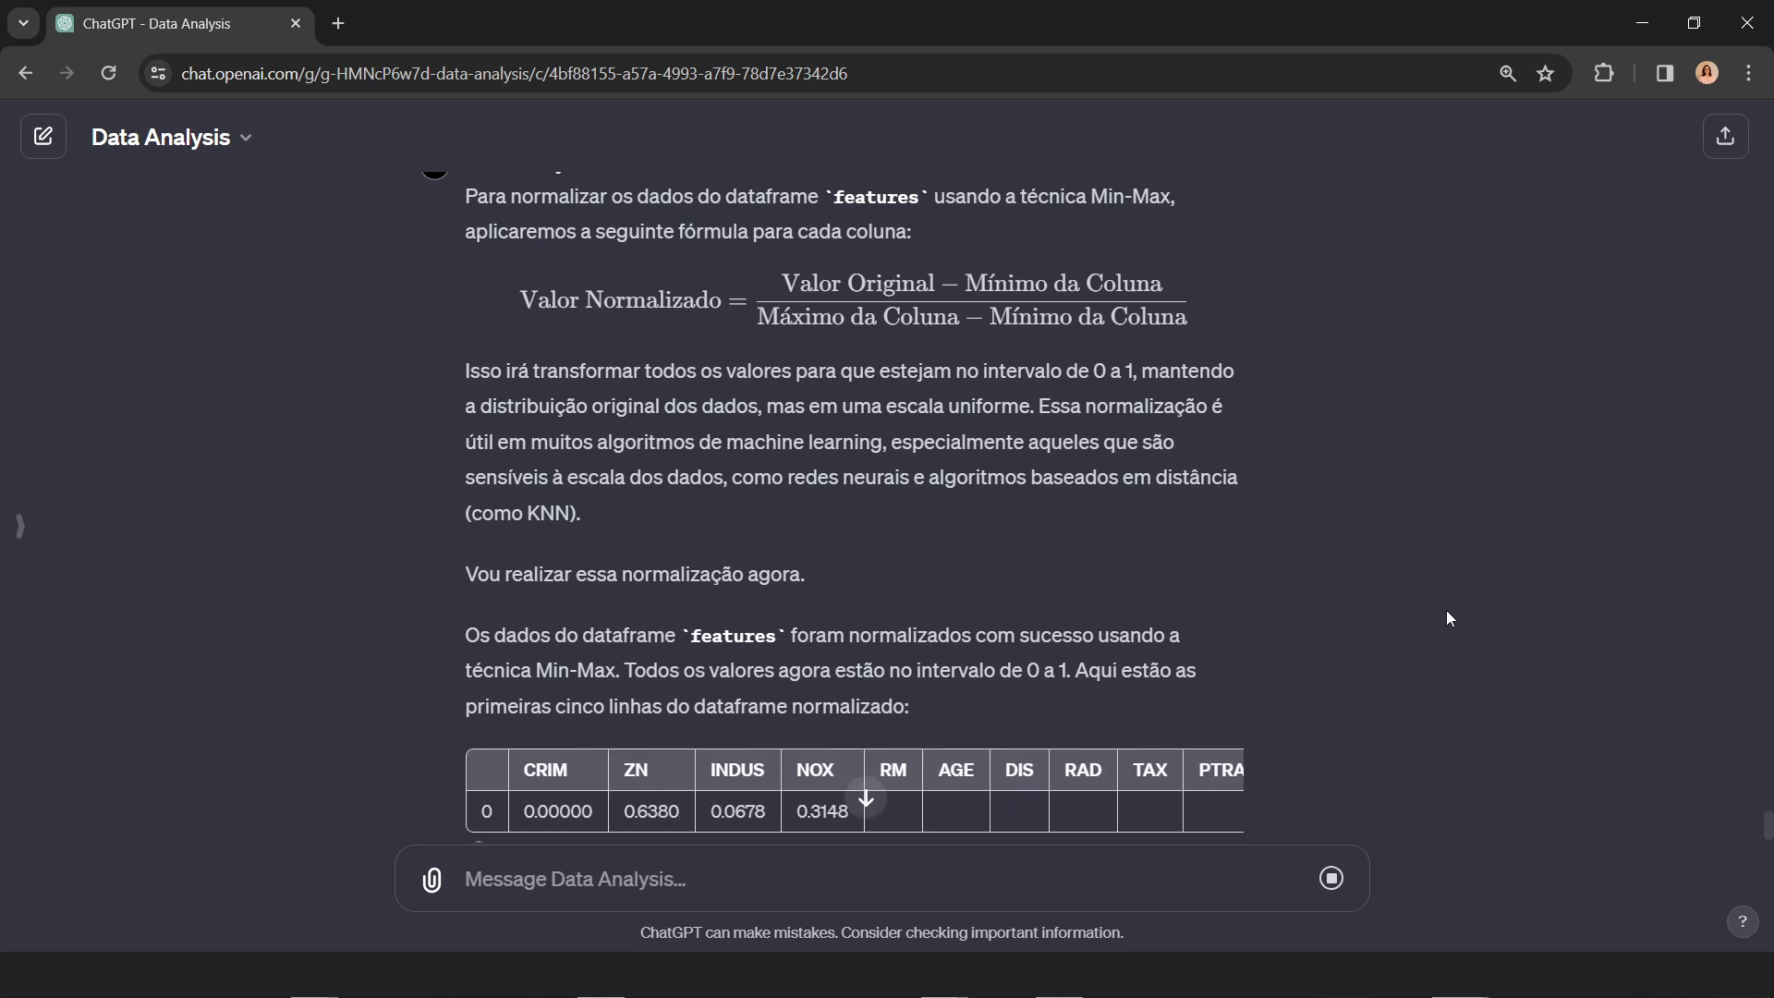
{"action": "scroll", "coordinate": [1445, 609], "scroll_direction": "down", "scroll_amount": 1}
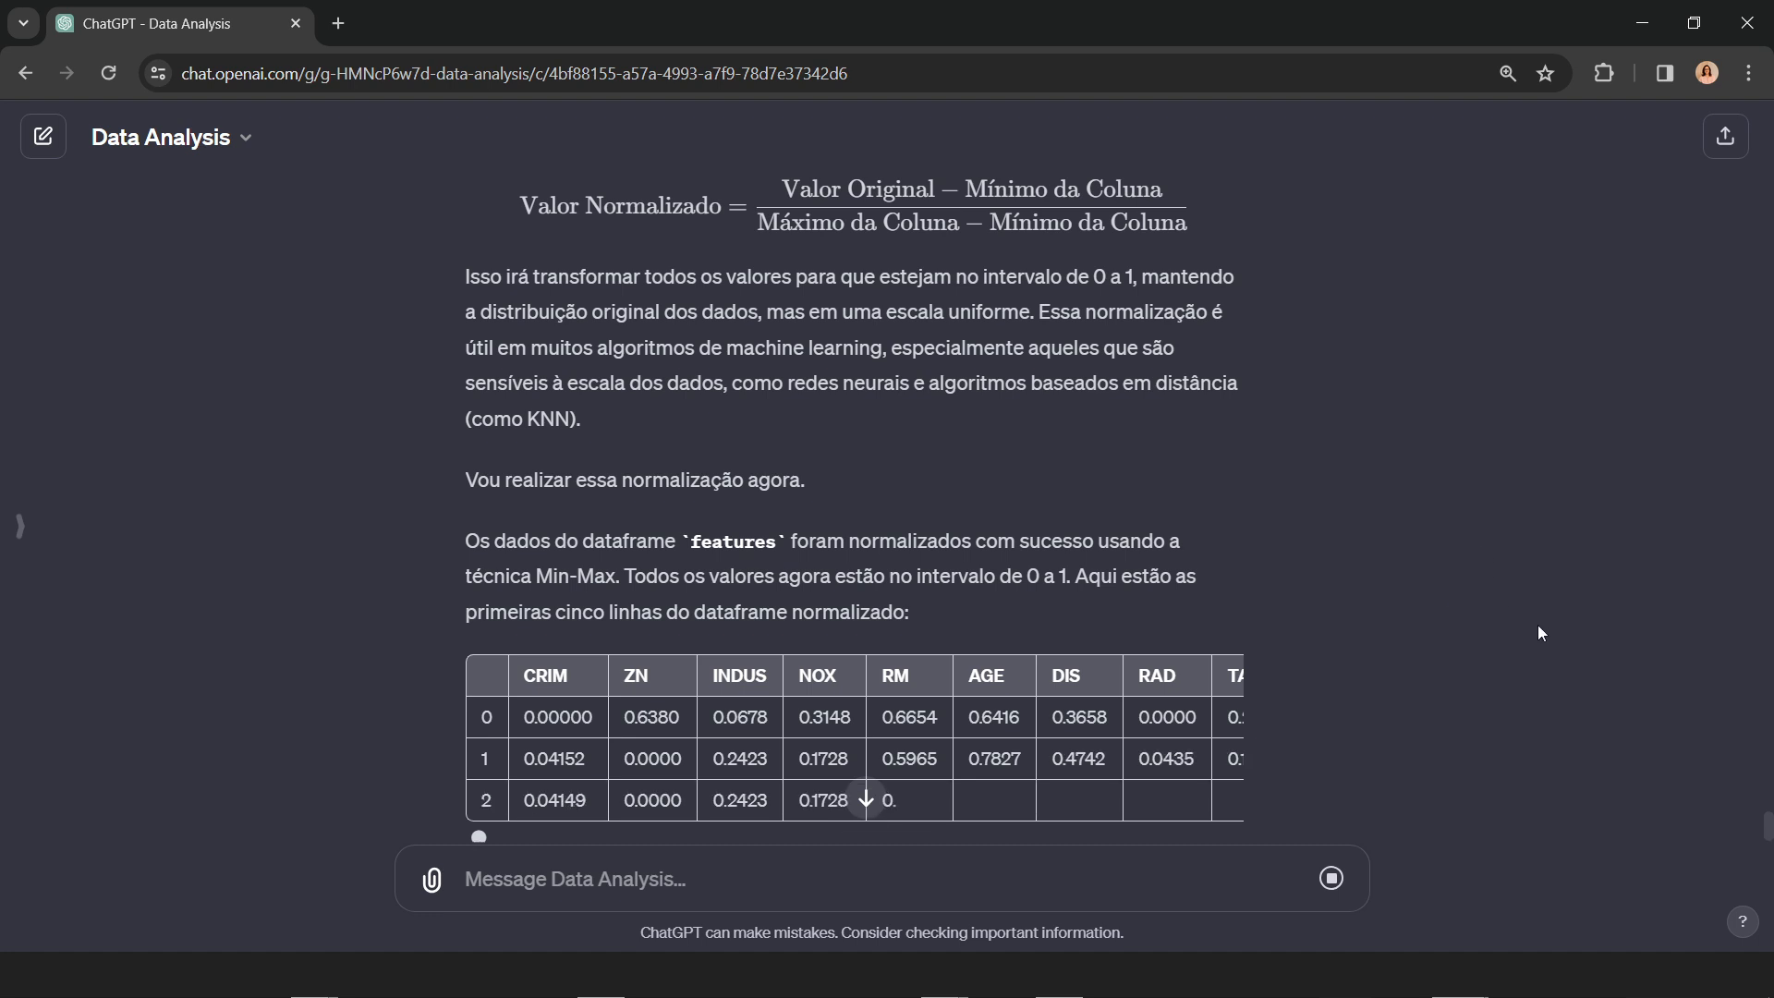
{"action": "scroll", "coordinate": [1537, 624], "scroll_direction": "down", "scroll_amount": 1}
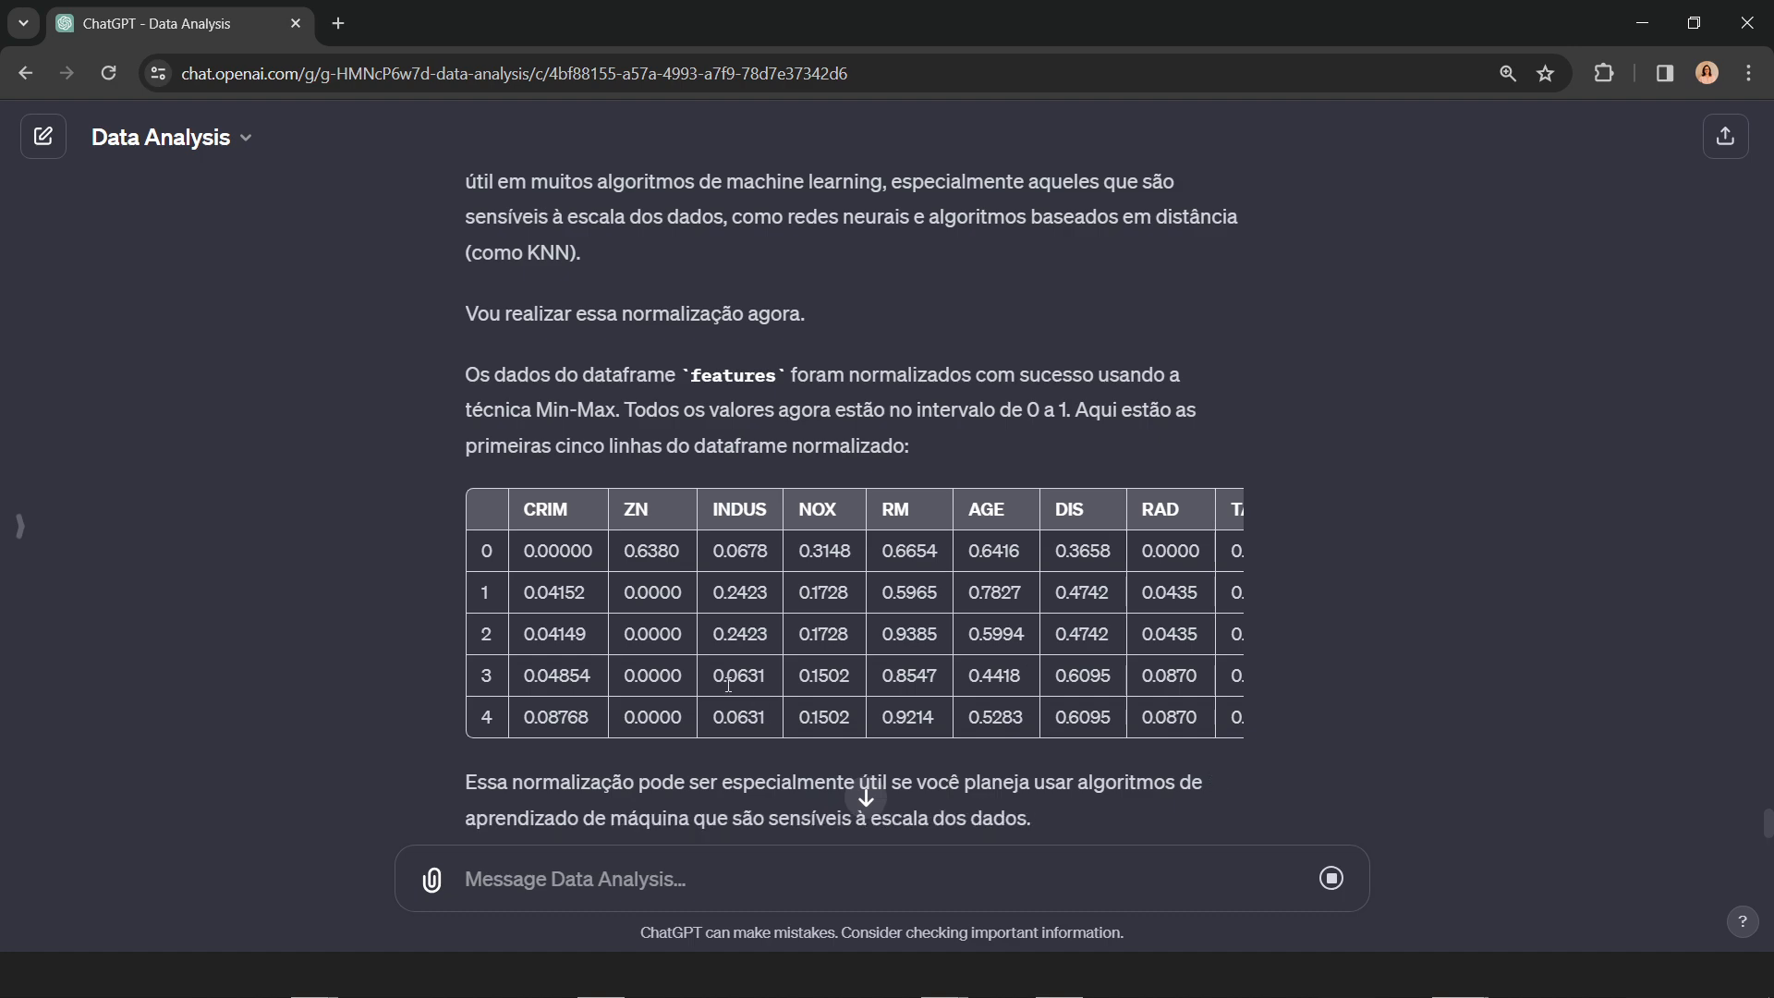
{"action": "left_click", "coordinate": [866, 796]}
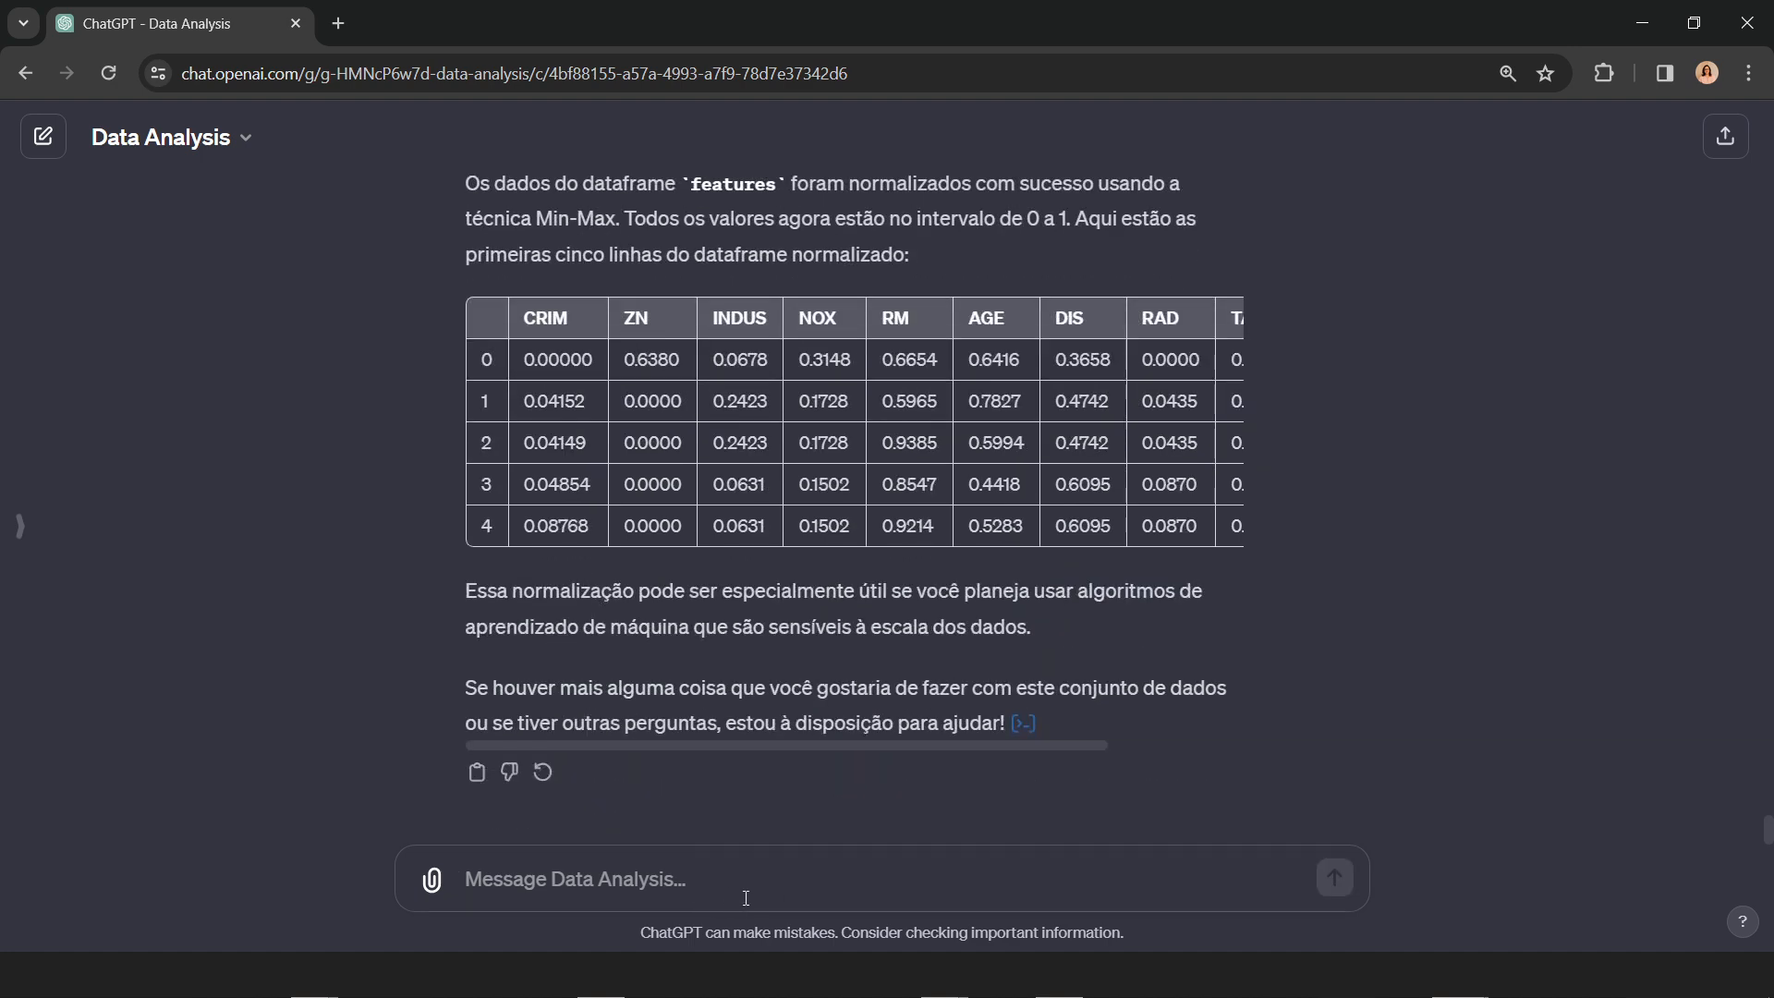
Step: Send the prompt "Prepare os dataframes para divisão de dados onde 80% será para treino e 20% será para teste."
{"action": "type", "text": "Prepare a"}
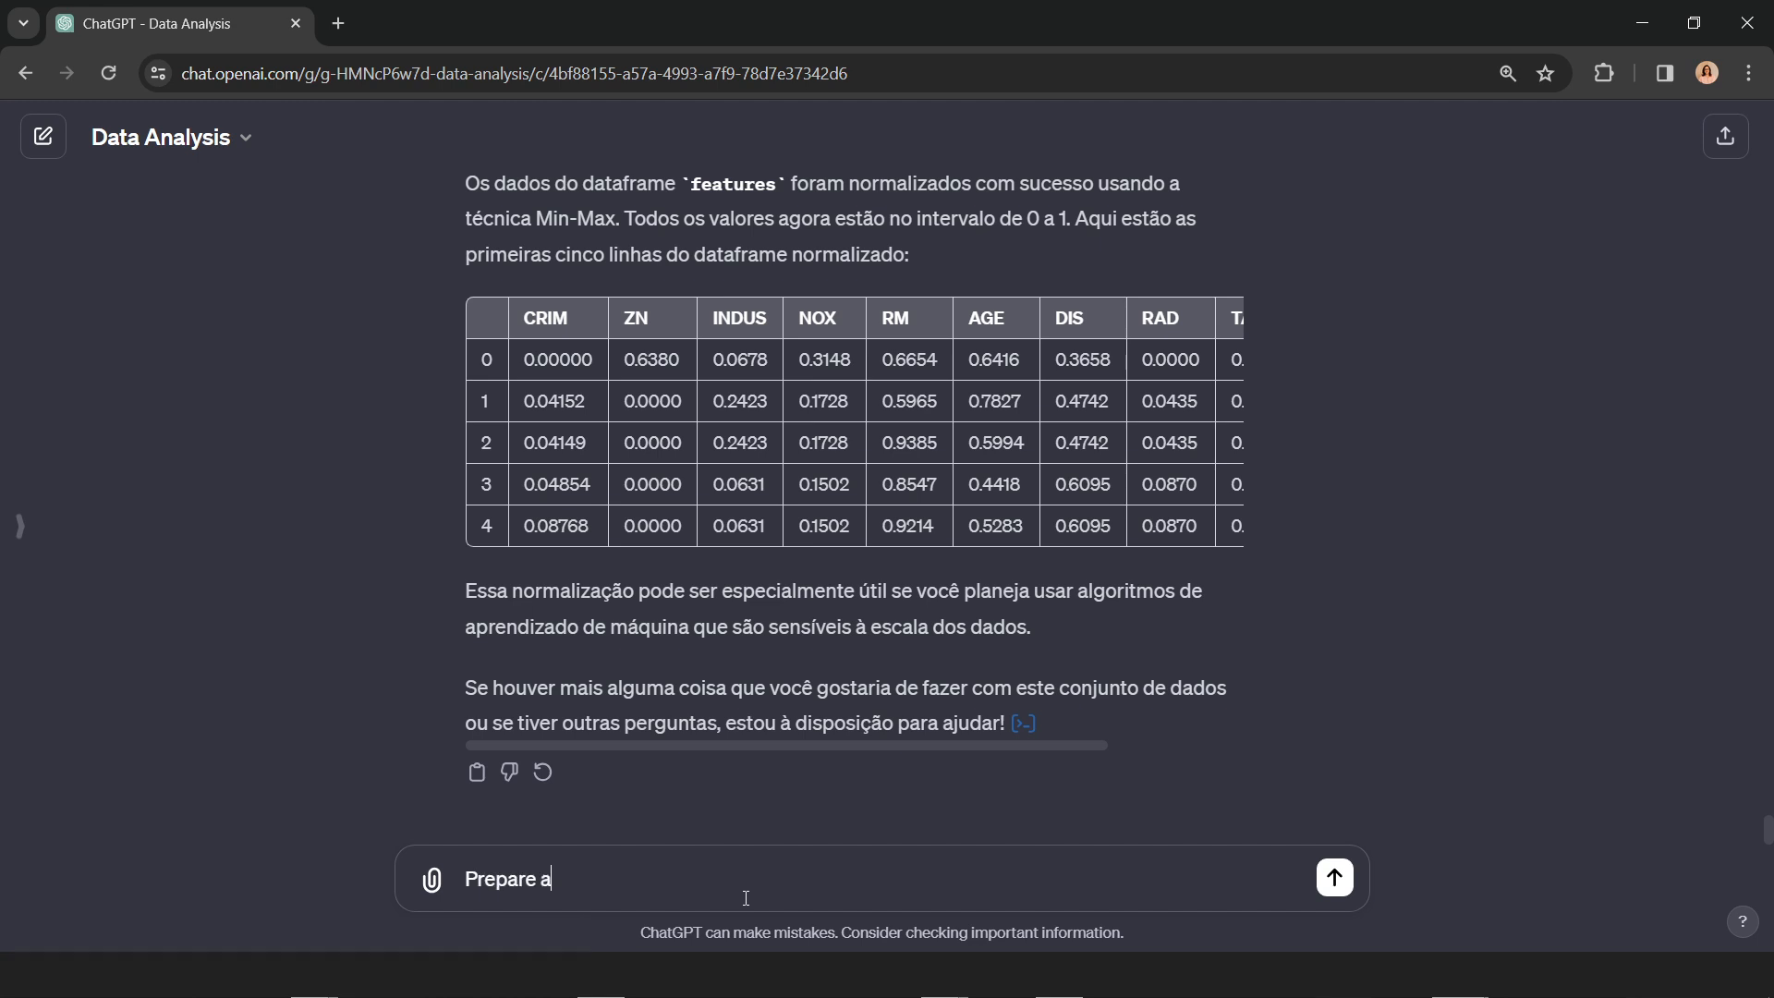
{"action": "type", "text": "s"}
{"action": "key", "text": "BackSpace"}
{"action": "key", "text": "BackSpace"}
{"action": "type", "text": "features em"}
{"action": "key", "text": "BackSpace"}
{"action": "key", "text": "BackSpace"}
{"action": "key", "text": "BackSpace"}
{"action": "key", "text": "BackSpace"}
{"action": "key", "text": "BackSpace"}
{"action": "key", "text": "BackSpace"}
{"action": "key", "text": "BackSpace"}
{"action": "key", "text": "BackSpace"}
{"action": "key", "text": "BackSpace"}
{"action": "key", "text": "BackSpace"}
{"action": "key", "text": "BackSpace"}
{"action": "type", "text": "os dataframes para"}
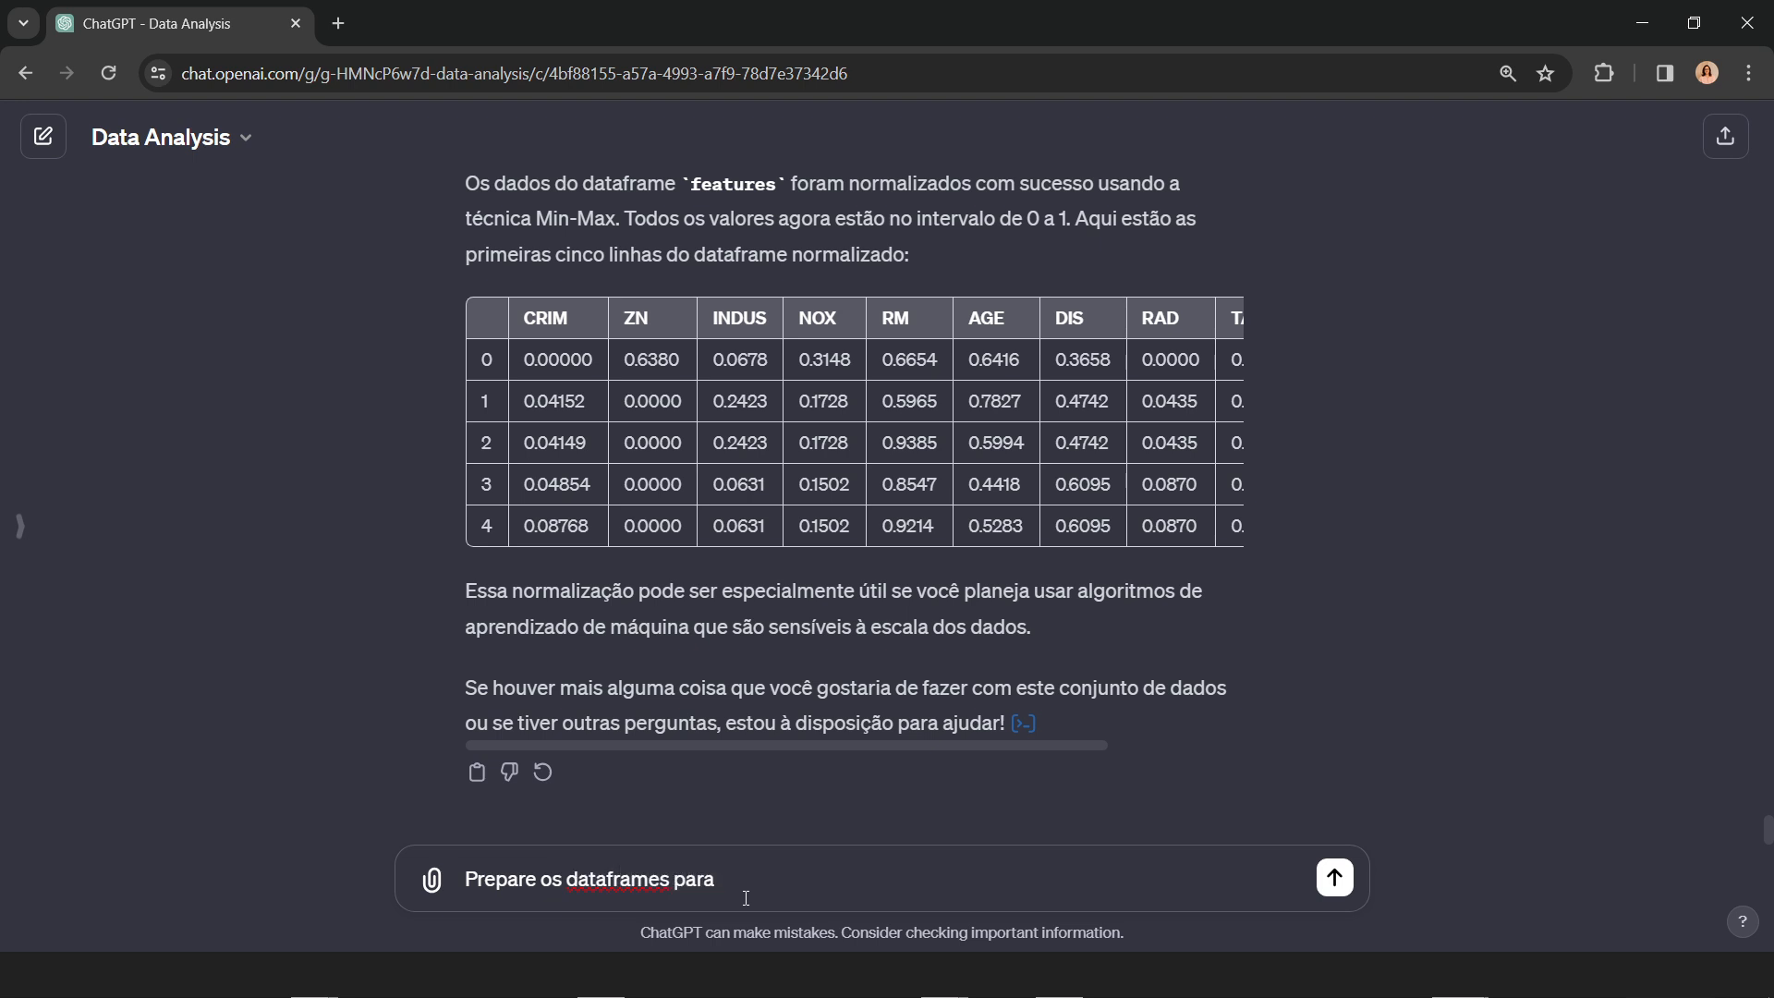
{"action": "type", "text": " divisão de dao"}
{"action": "type", "text": "os onde 80"}
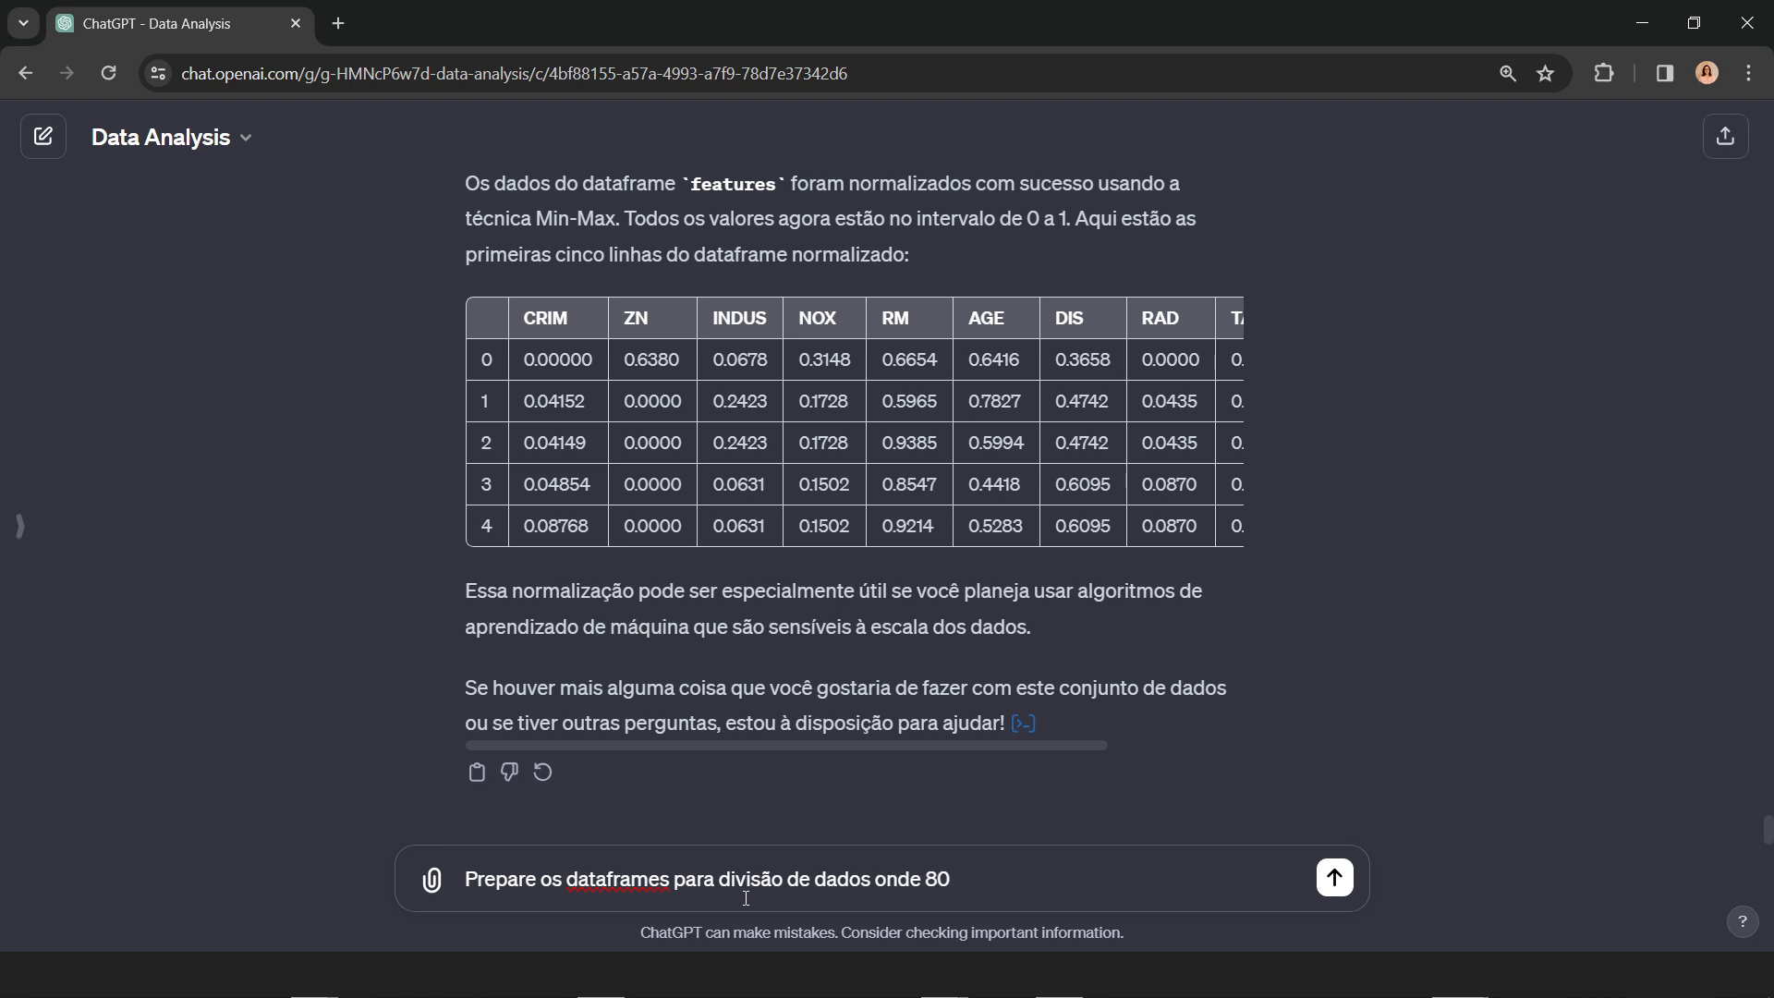
{"action": "type", "text": "% será para treino e"}
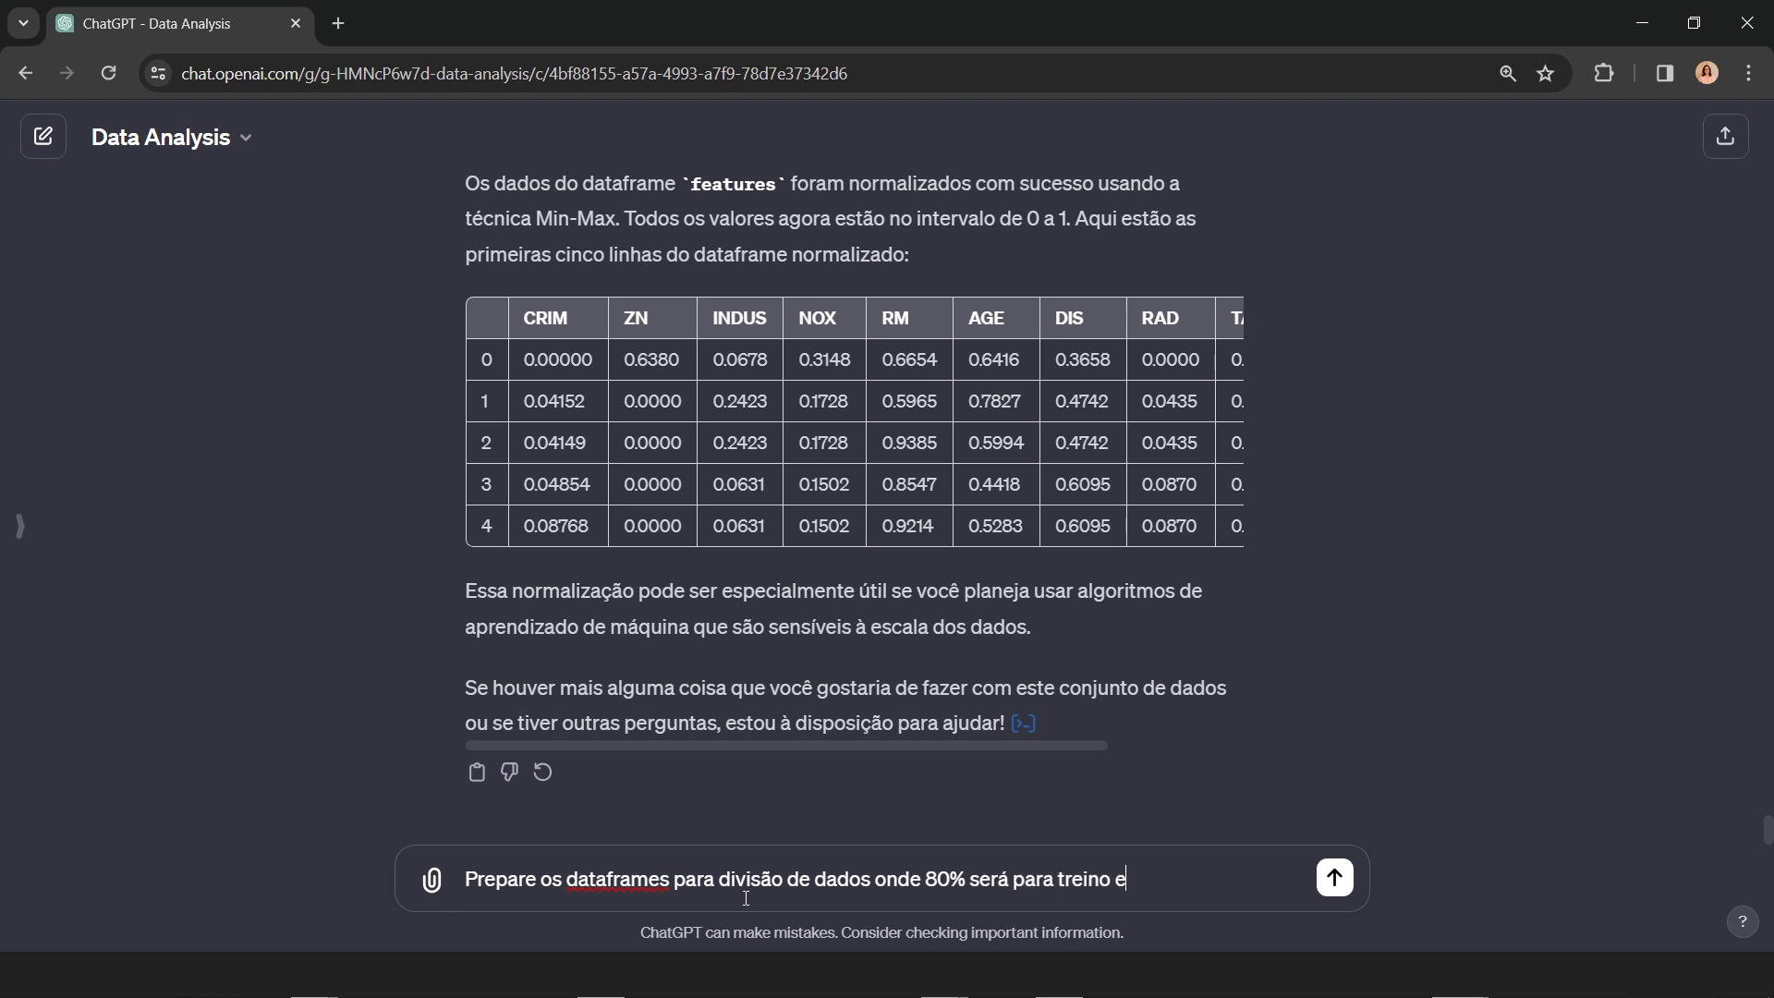
{"action": "type", "text": " 20% será para teste."}
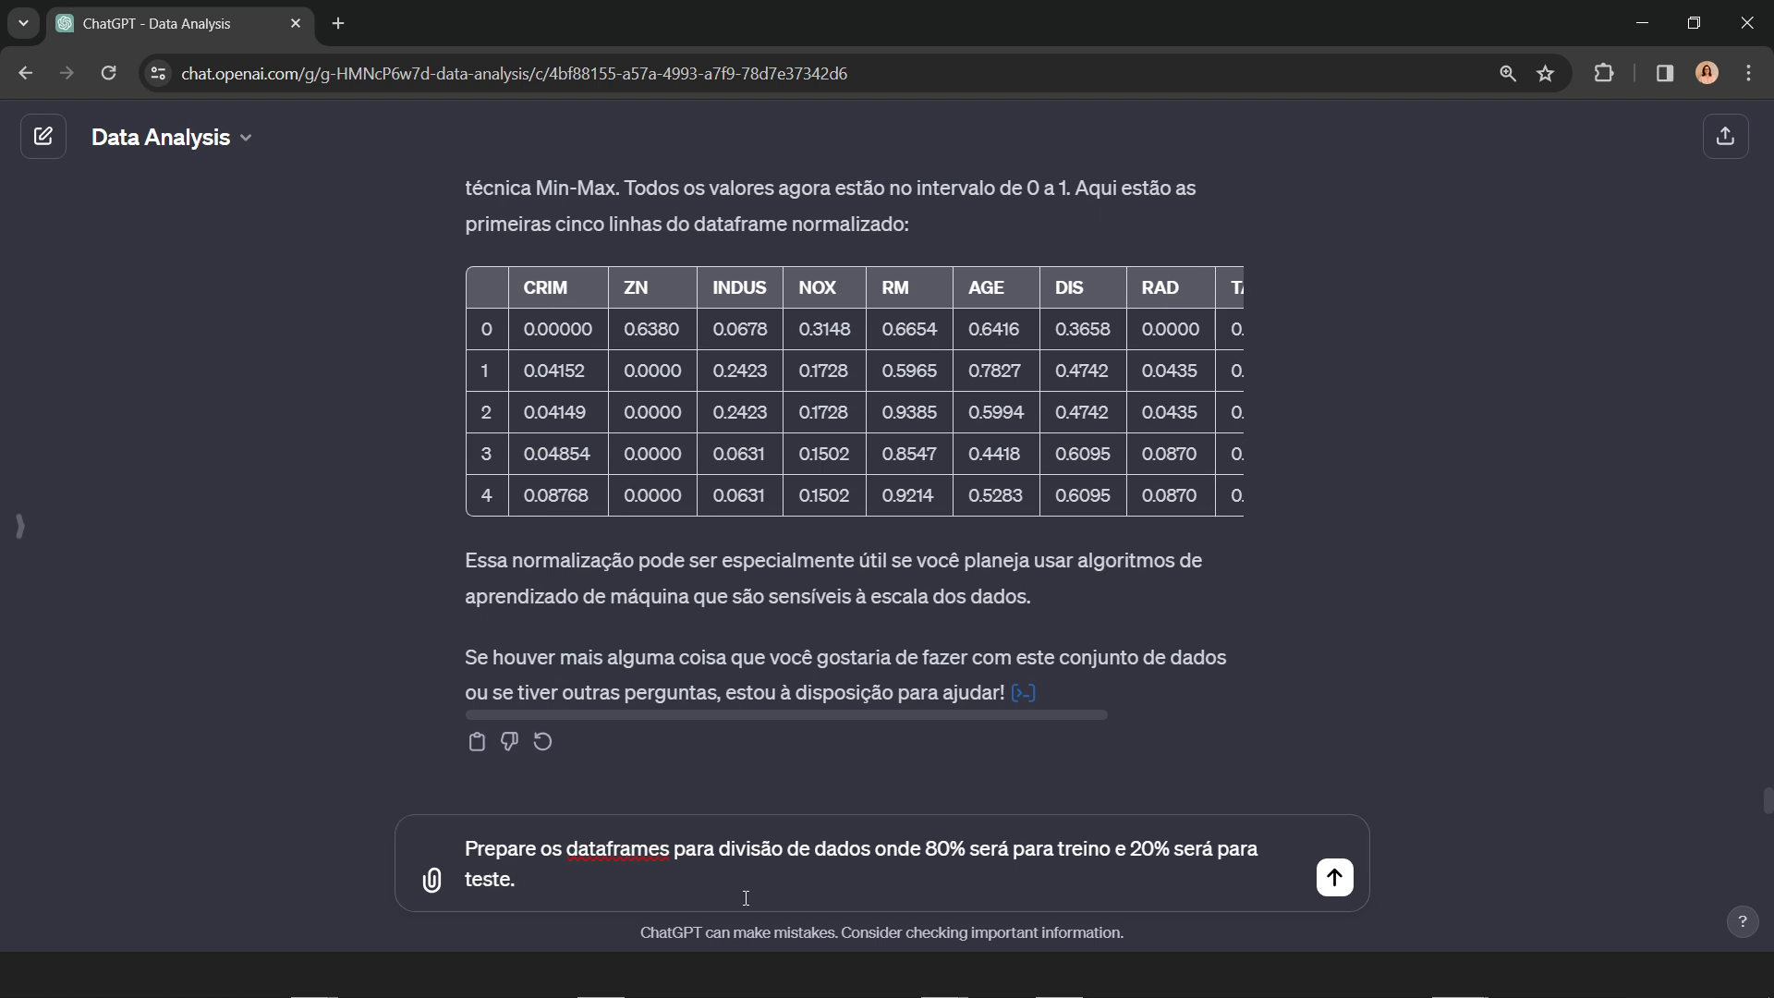
{"action": "key", "text": "Return"}
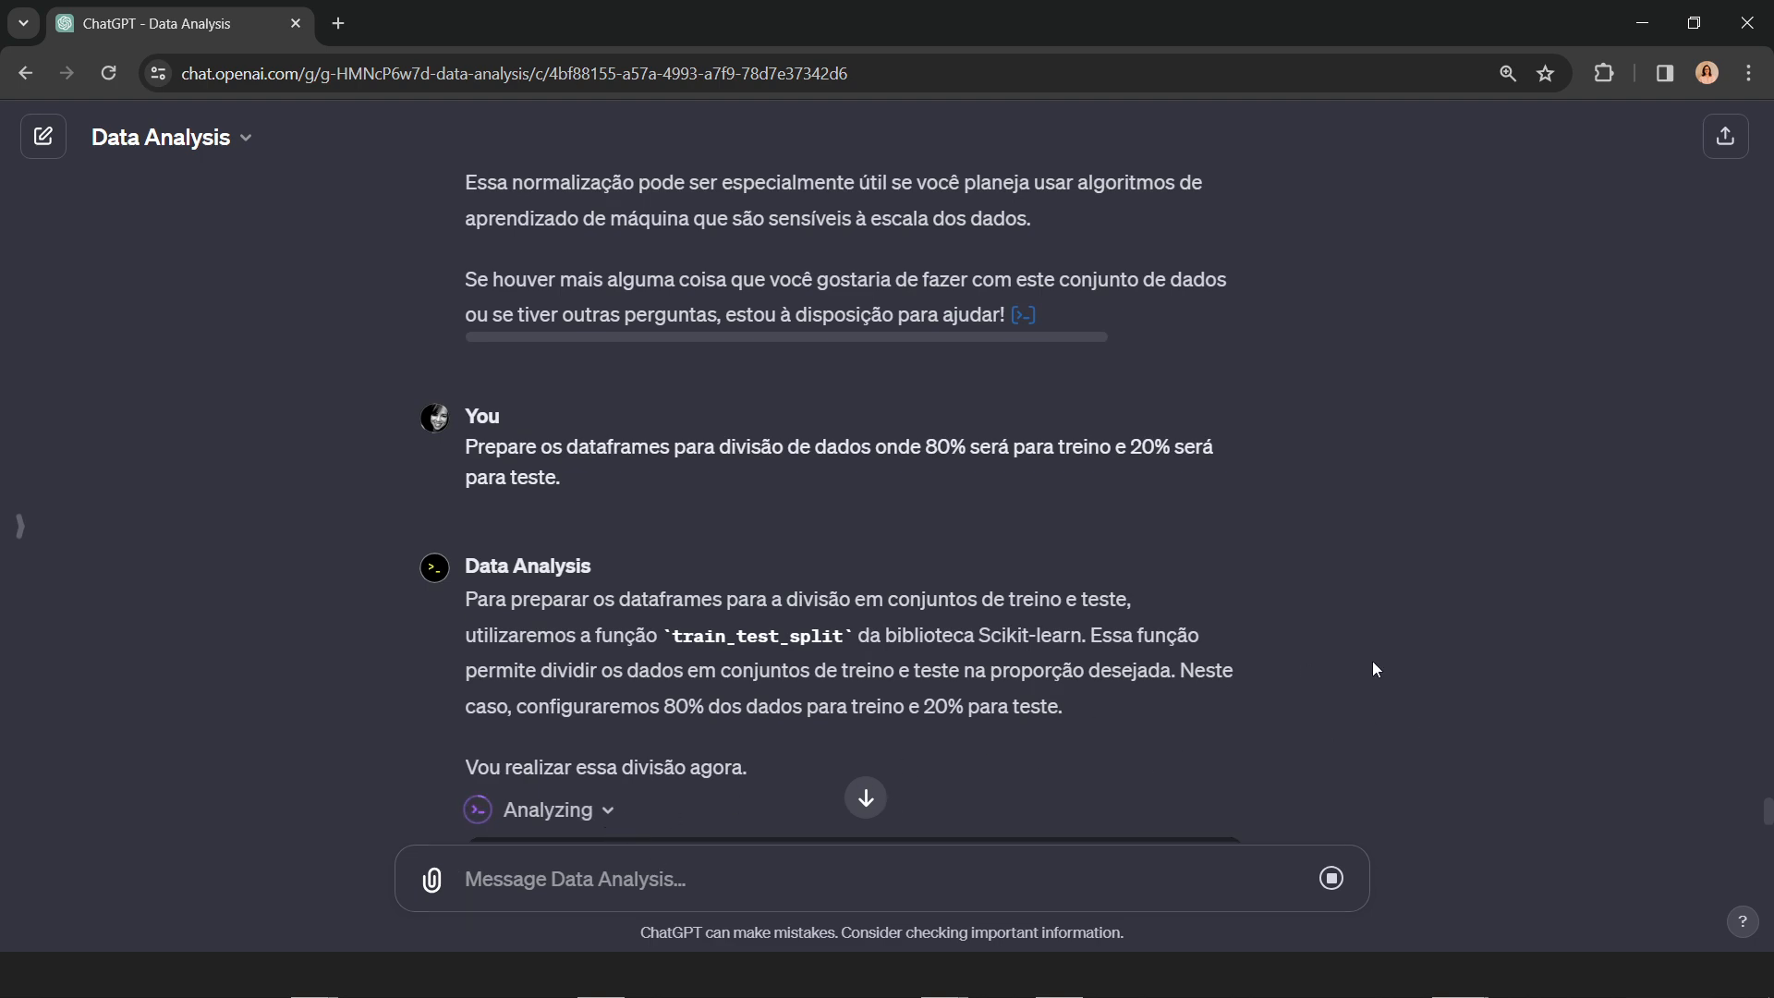
Step: Examine the train_test_split code, its features and target arguments, and the reported training and test set sizes
{"action": "scroll", "coordinate": [1455, 571], "scroll_direction": "down", "scroll_amount": 5}
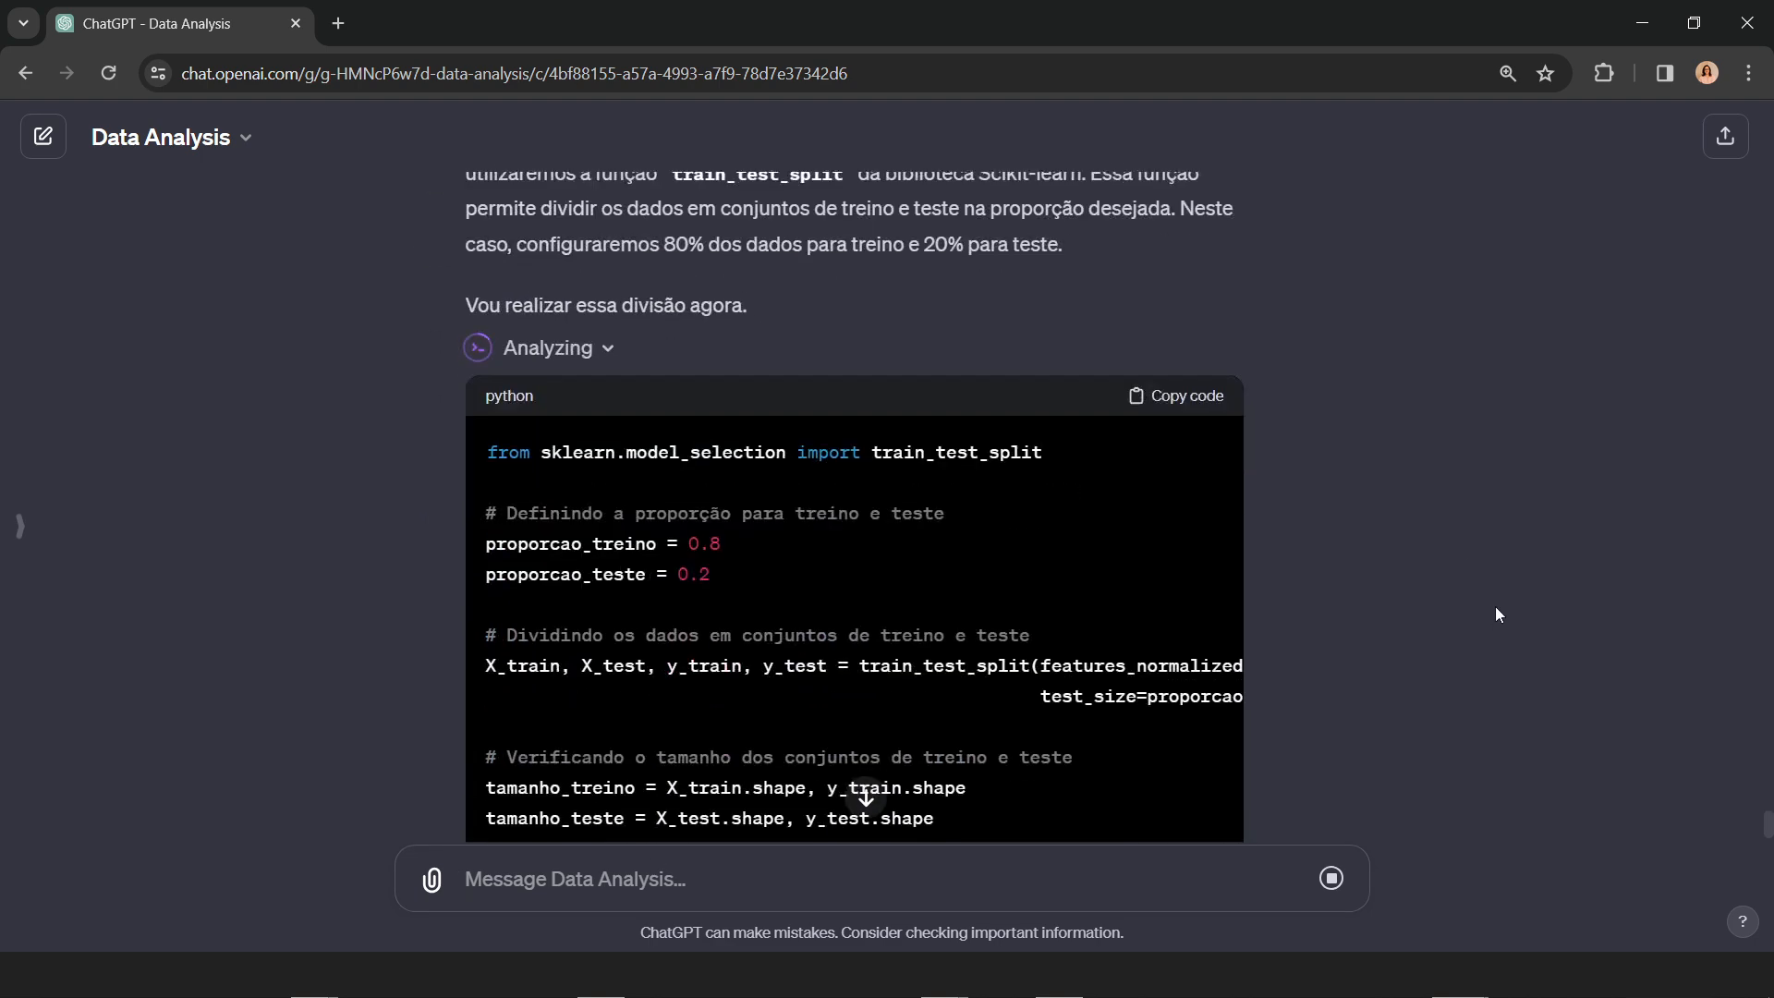
{"action": "scroll", "coordinate": [1495, 606], "scroll_direction": "down", "scroll_amount": 2}
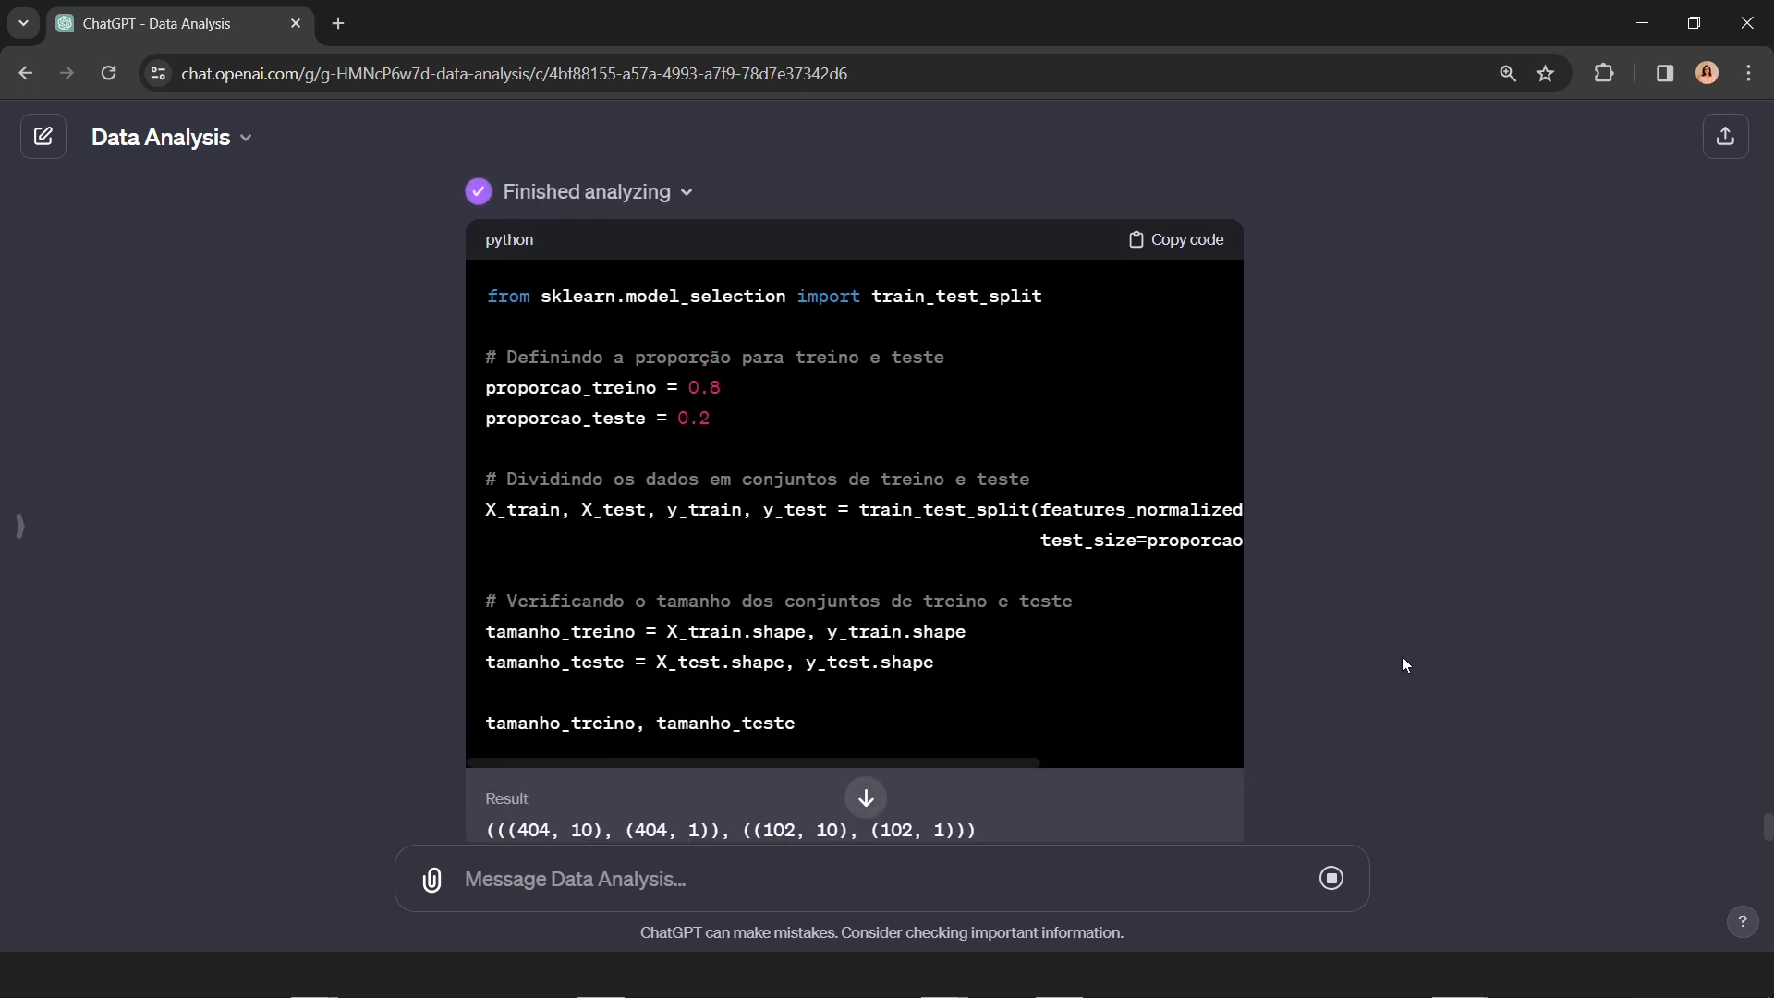
{"action": "left_click_drag", "start_coordinate": [1004, 765], "coordinate": [1235, 771]}
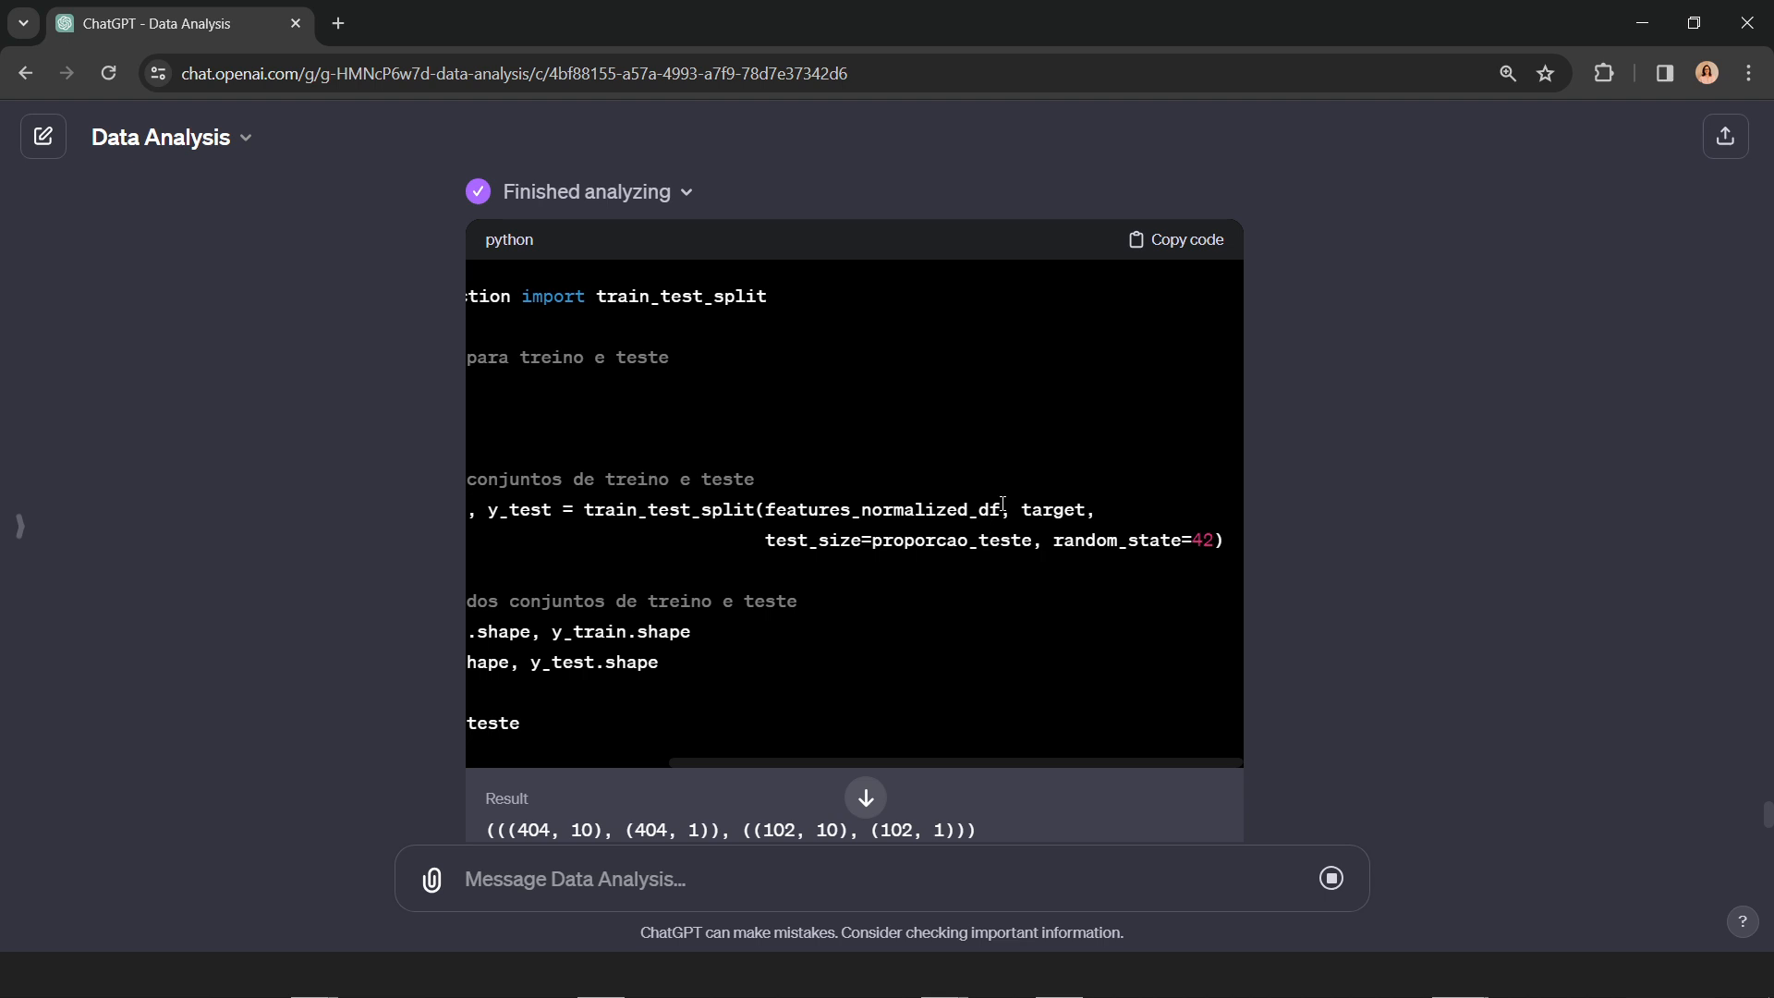
{"action": "left_click_drag", "start_coordinate": [1001, 509], "coordinate": [769, 514]}
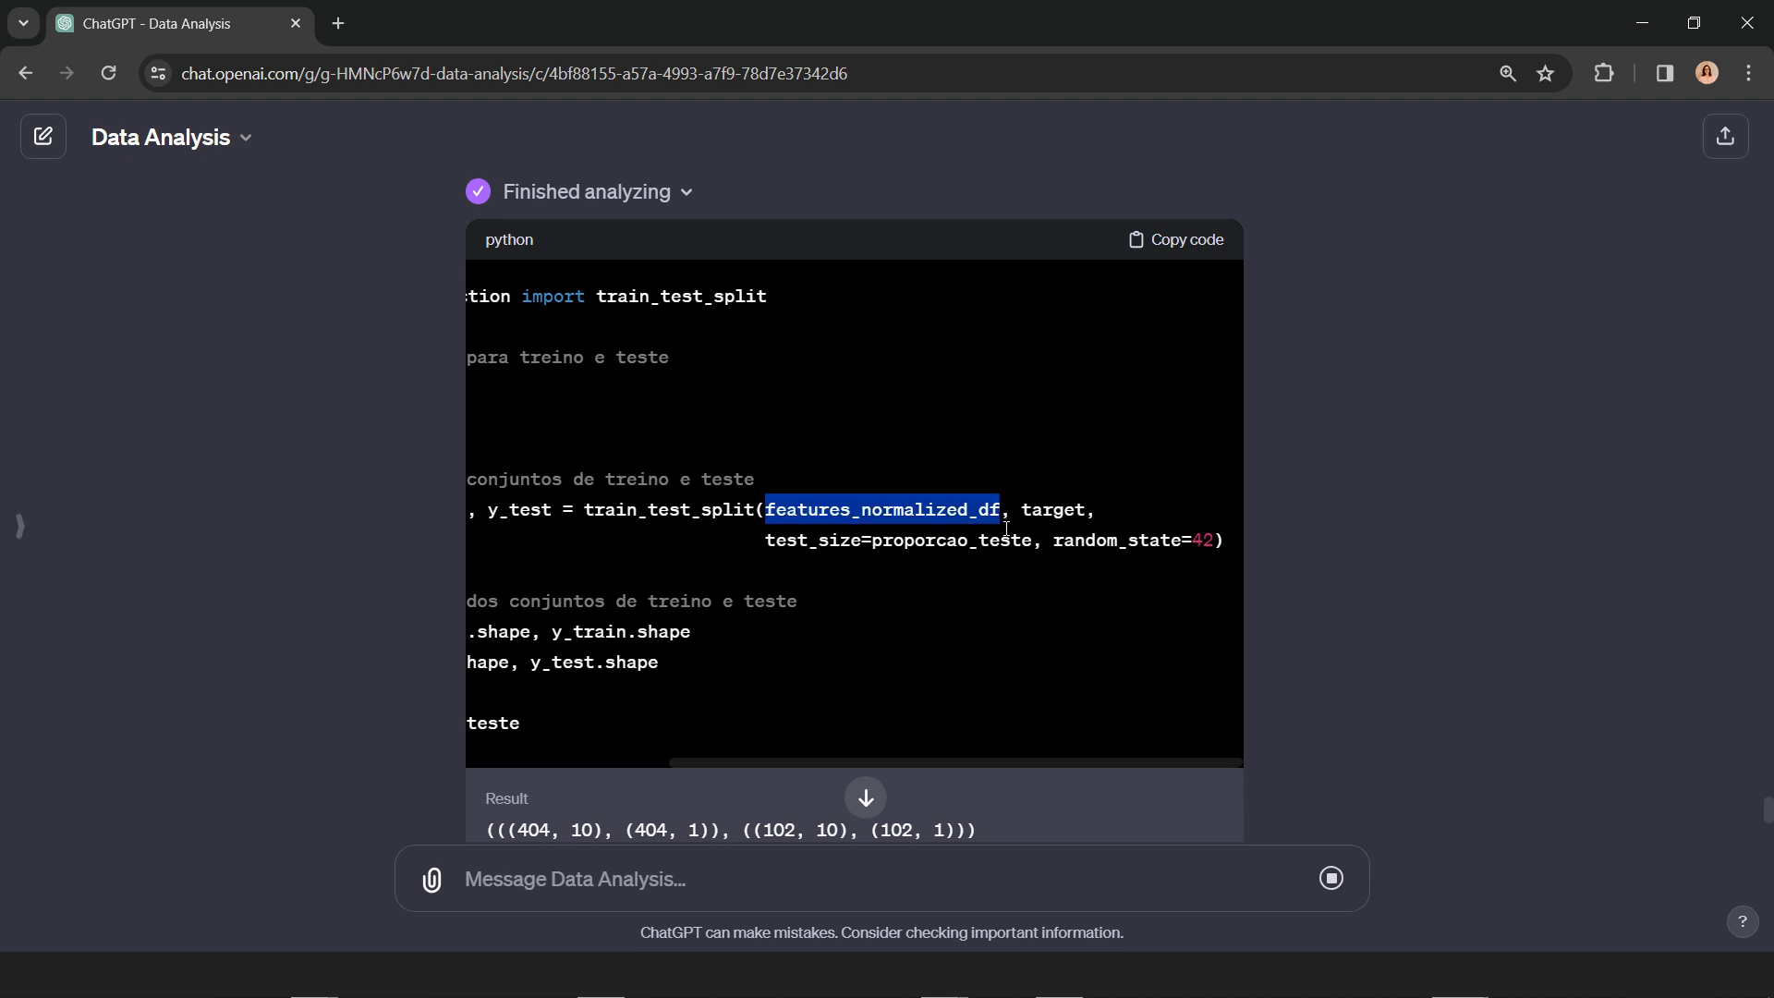
{"action": "left_click_drag", "start_coordinate": [1021, 509], "coordinate": [1083, 506]}
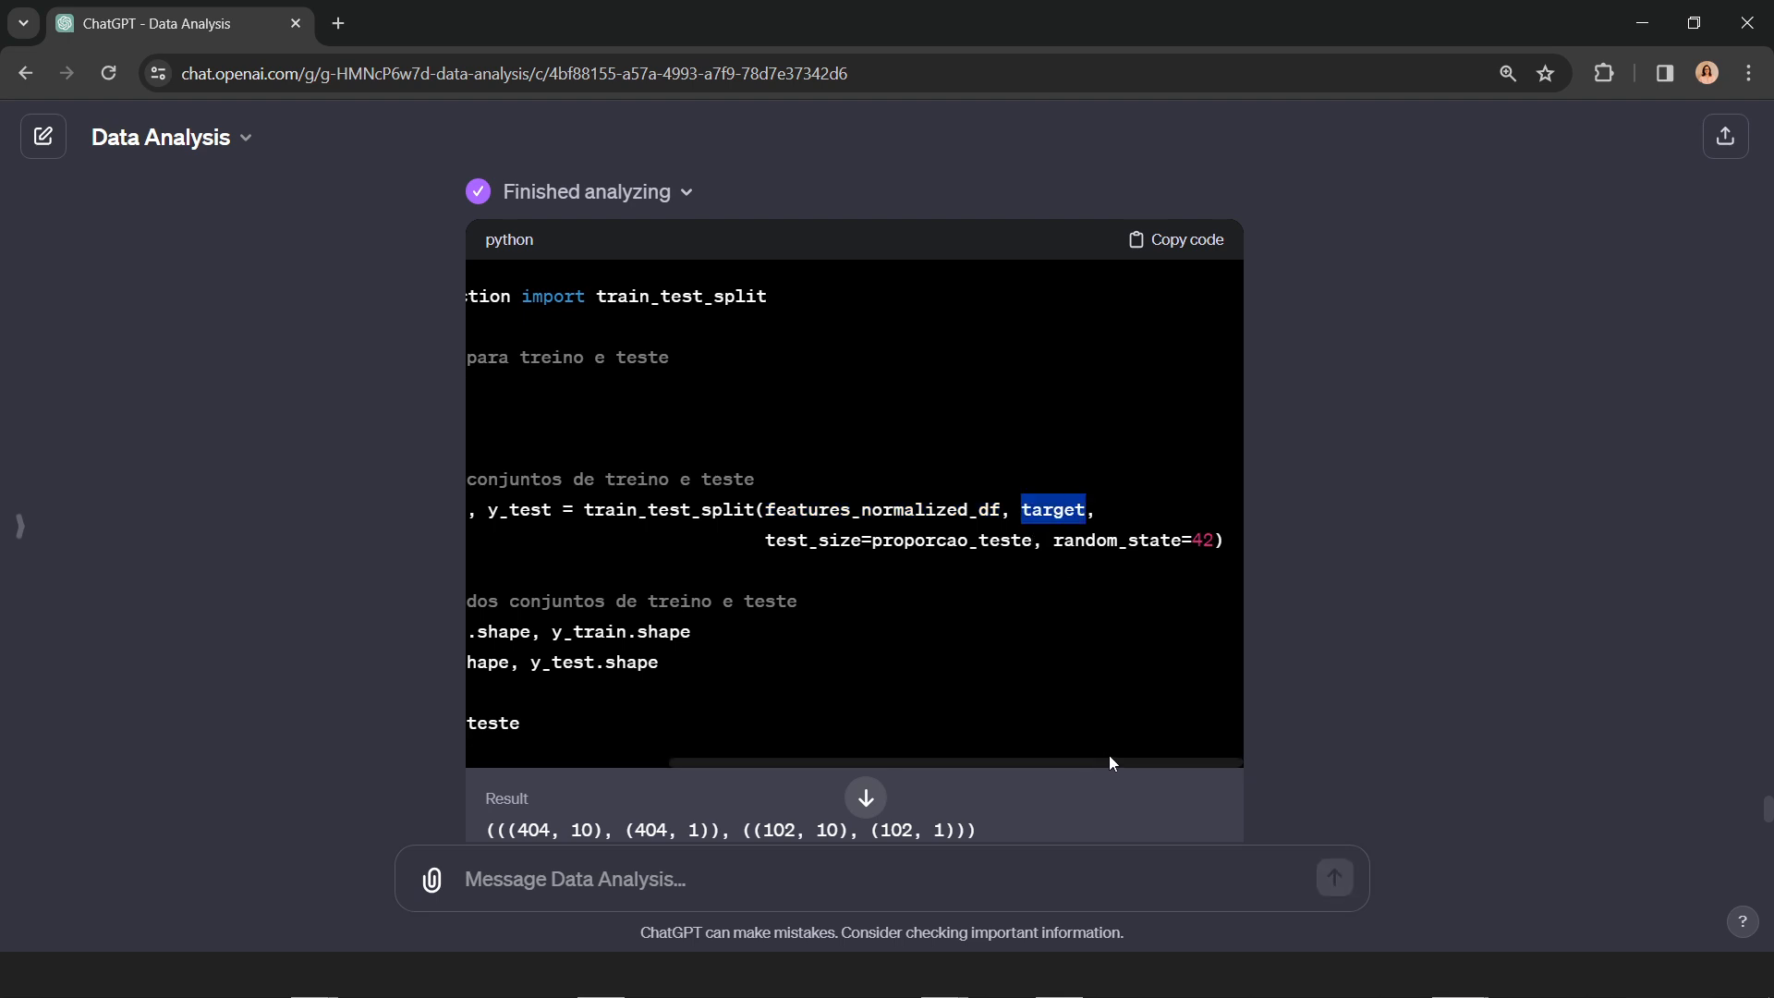
{"action": "left_click_drag", "start_coordinate": [1109, 759], "coordinate": [729, 762]}
{"action": "scroll", "coordinate": [841, 695], "scroll_direction": "down", "scroll_amount": 3}
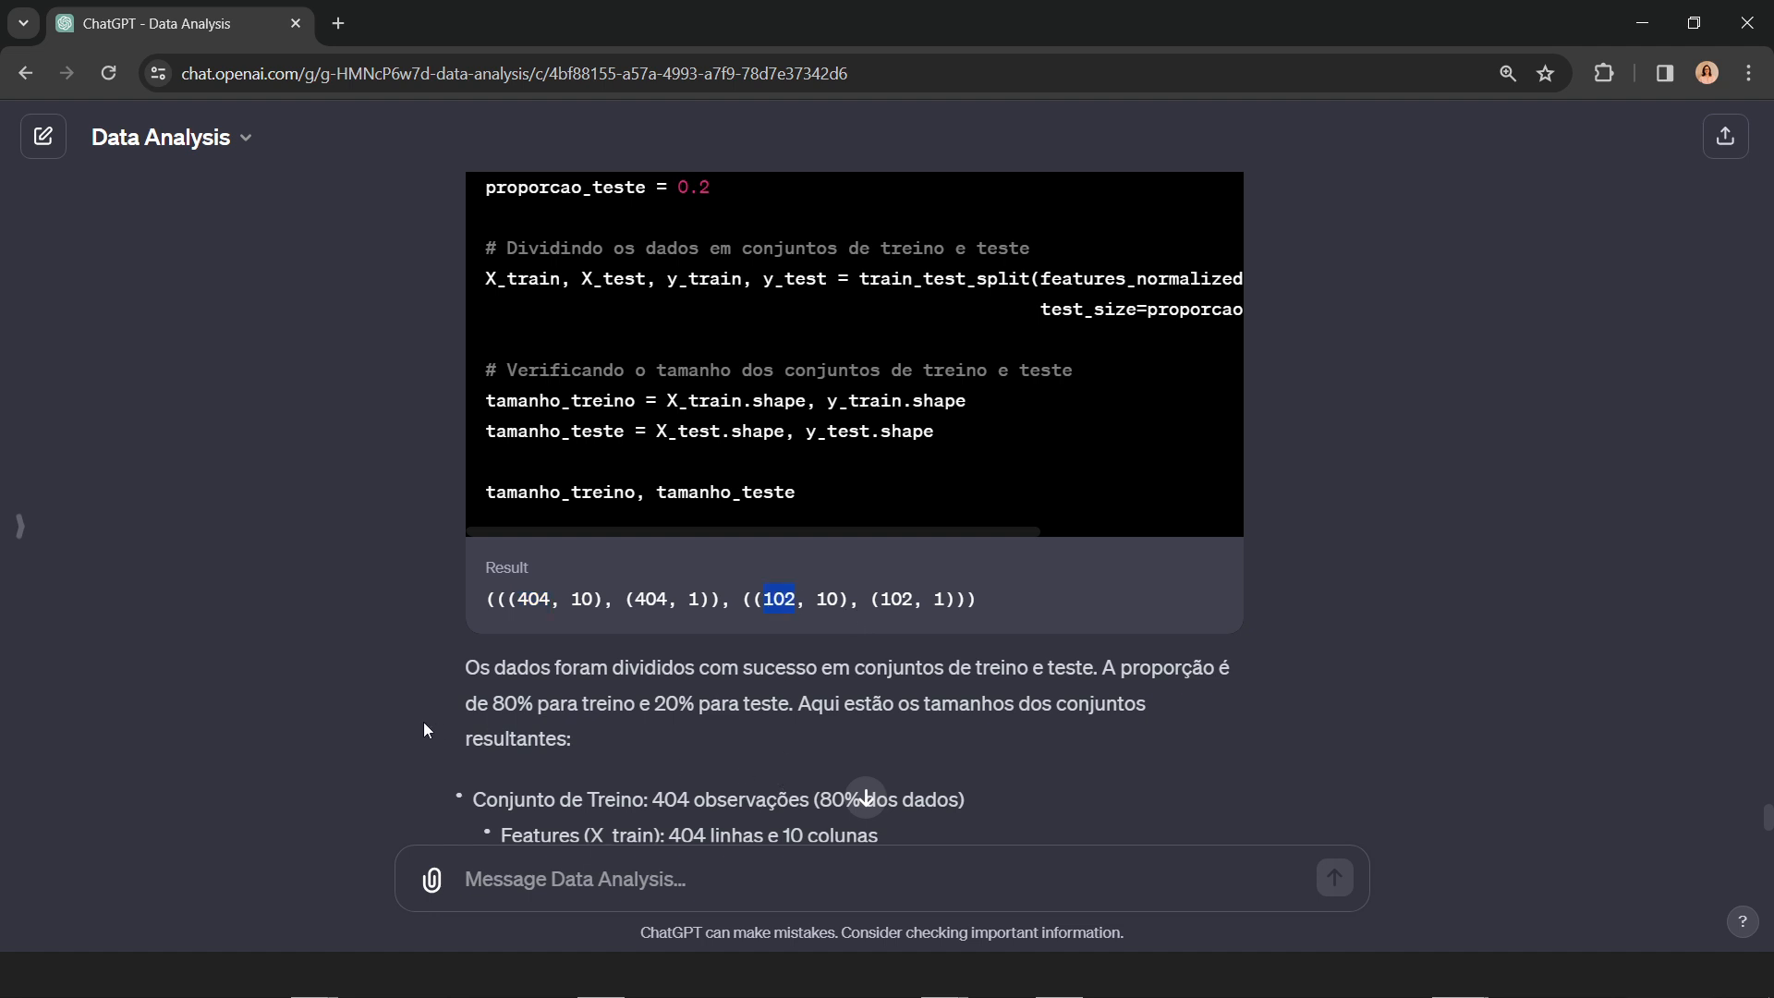
{"action": "scroll", "coordinate": [1561, 674], "scroll_direction": "down", "scroll_amount": 4}
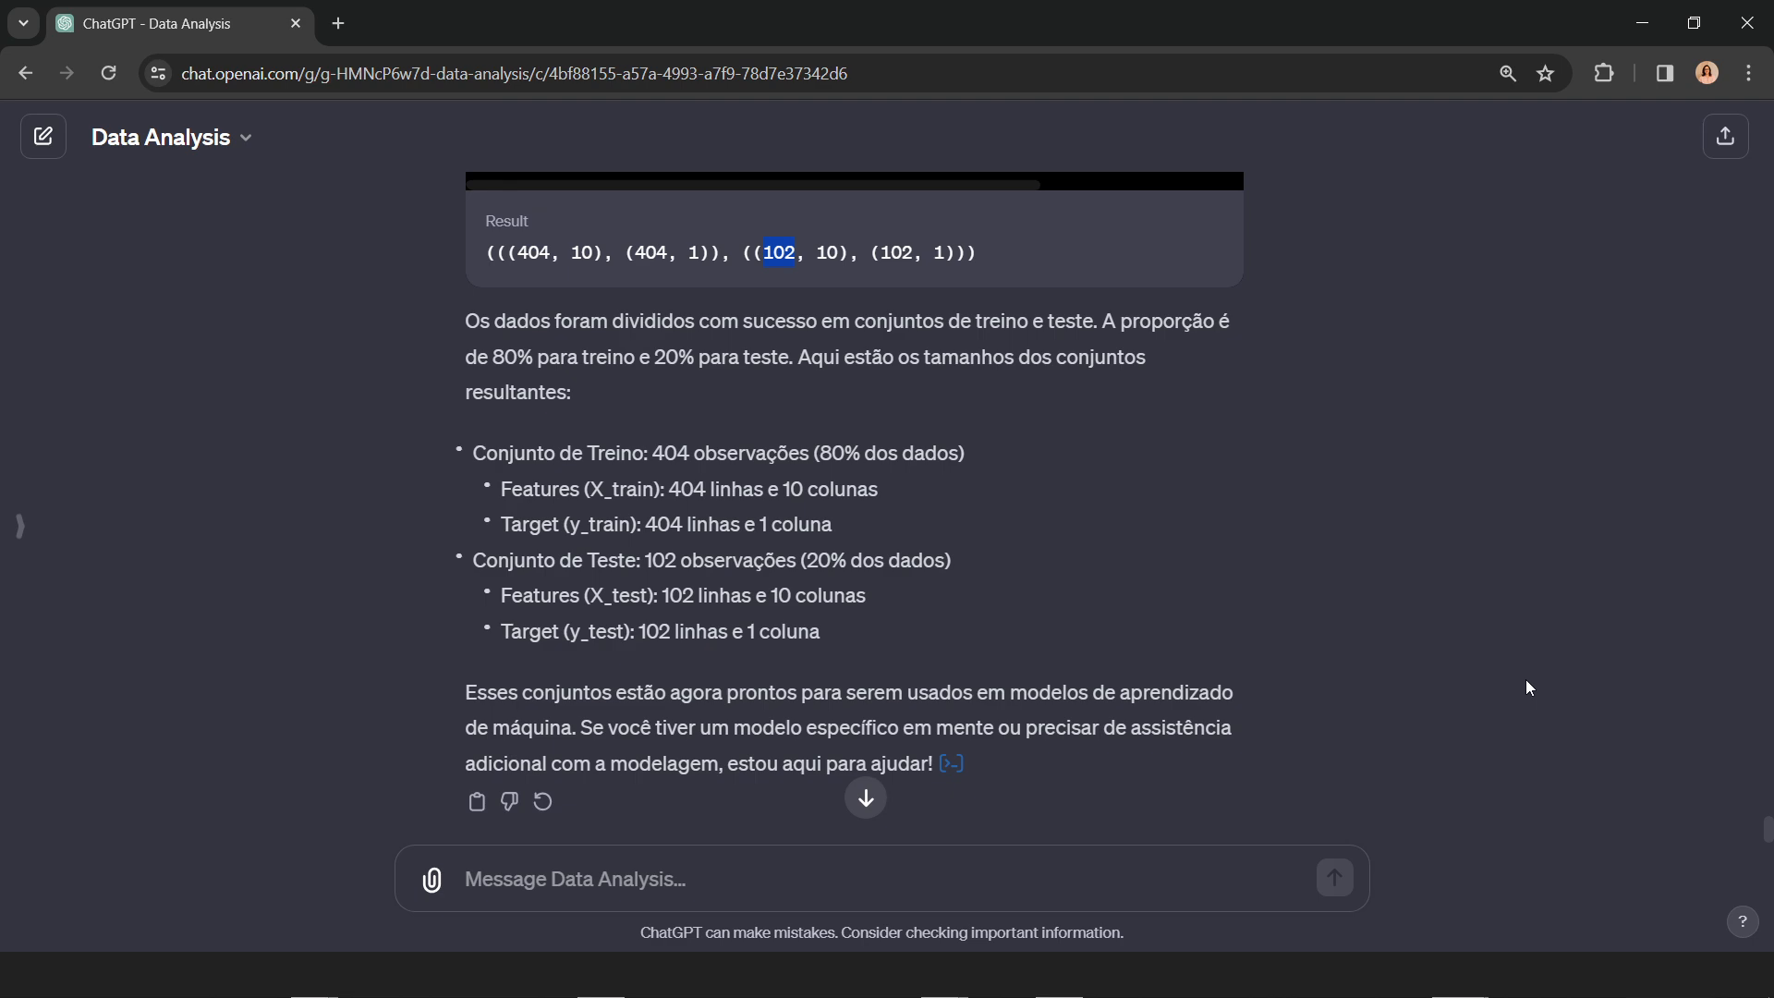
{"action": "scroll", "coordinate": [1526, 679], "scroll_direction": "up", "scroll_amount": 5}
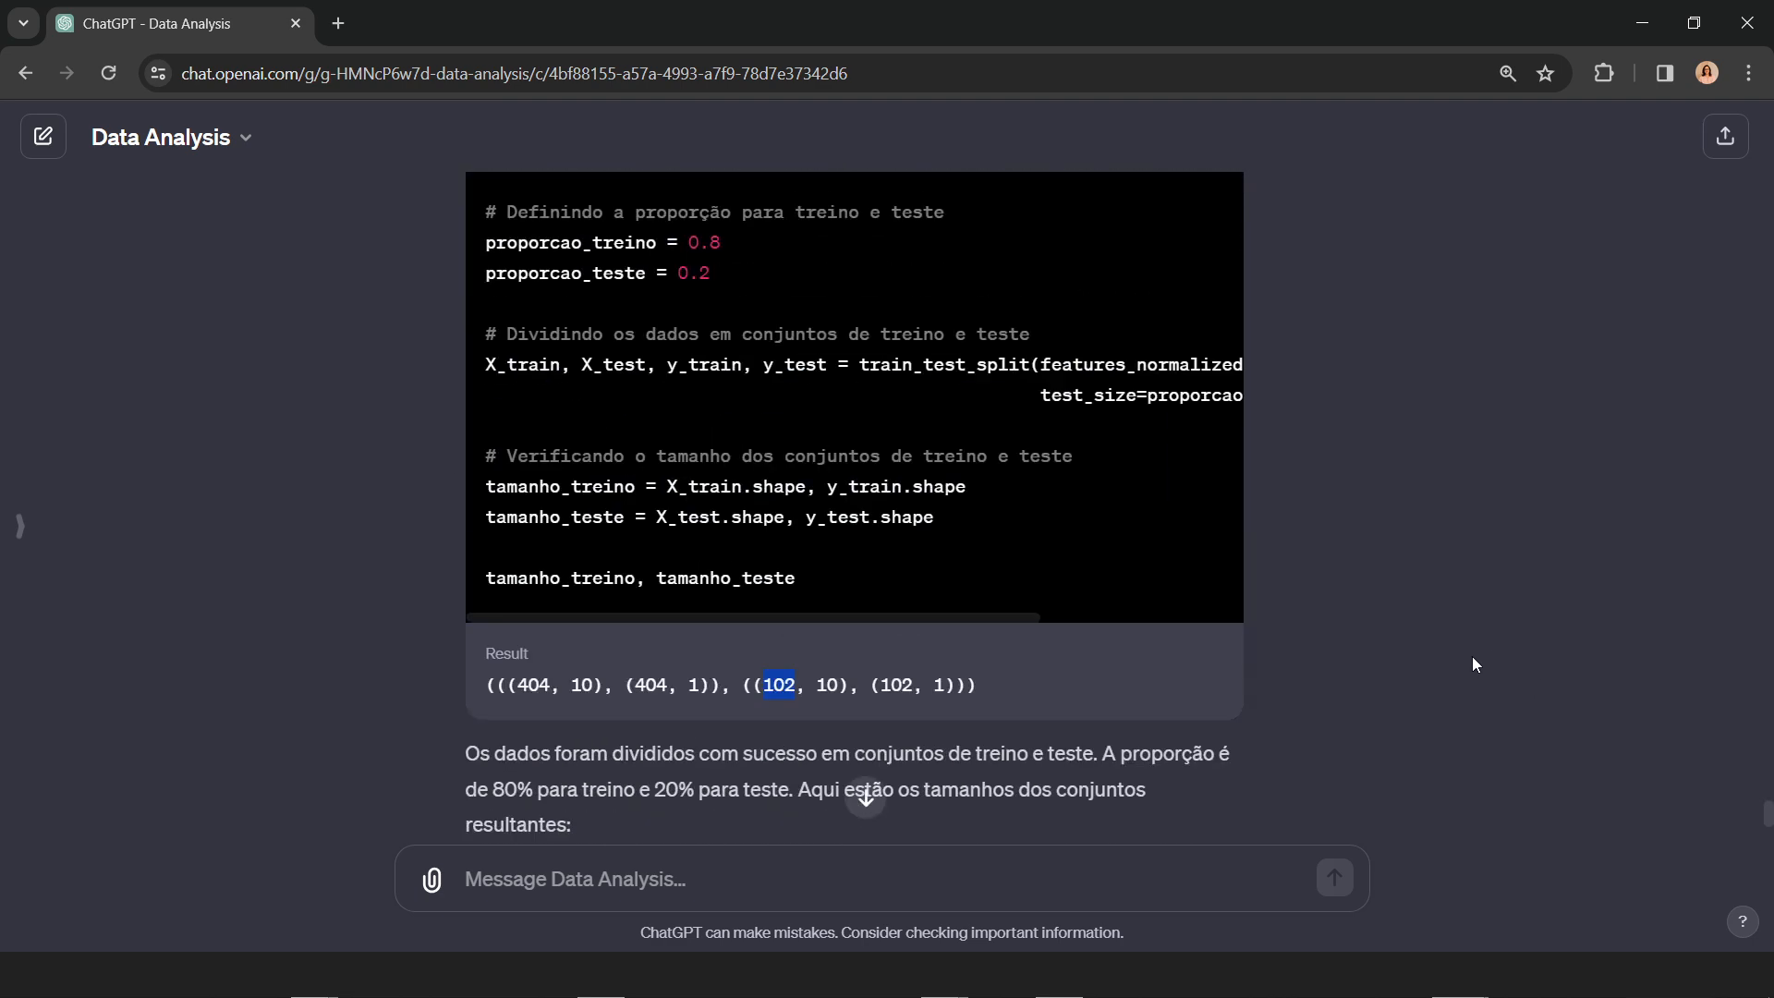
Step: Write the prompt "treine uma regressão com esses dados usando Regressão linear"
{"action": "left_click", "coordinate": [710, 896]}
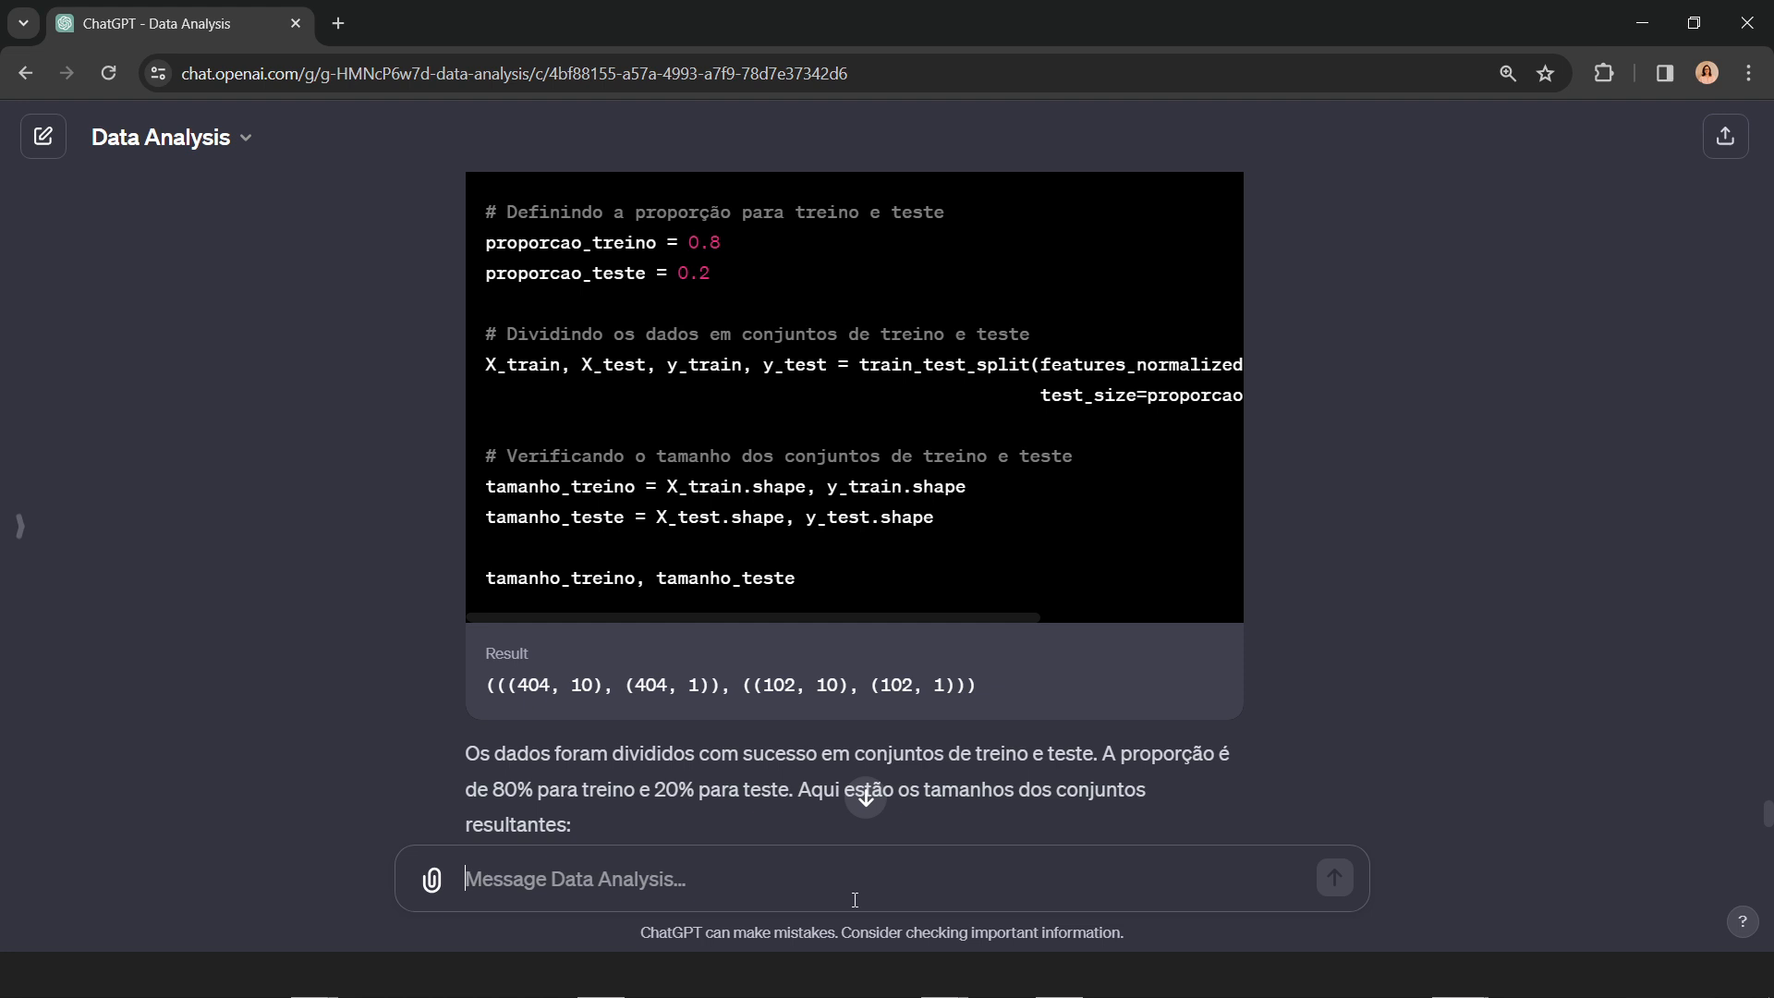
{"action": "type", "text": "tr"}
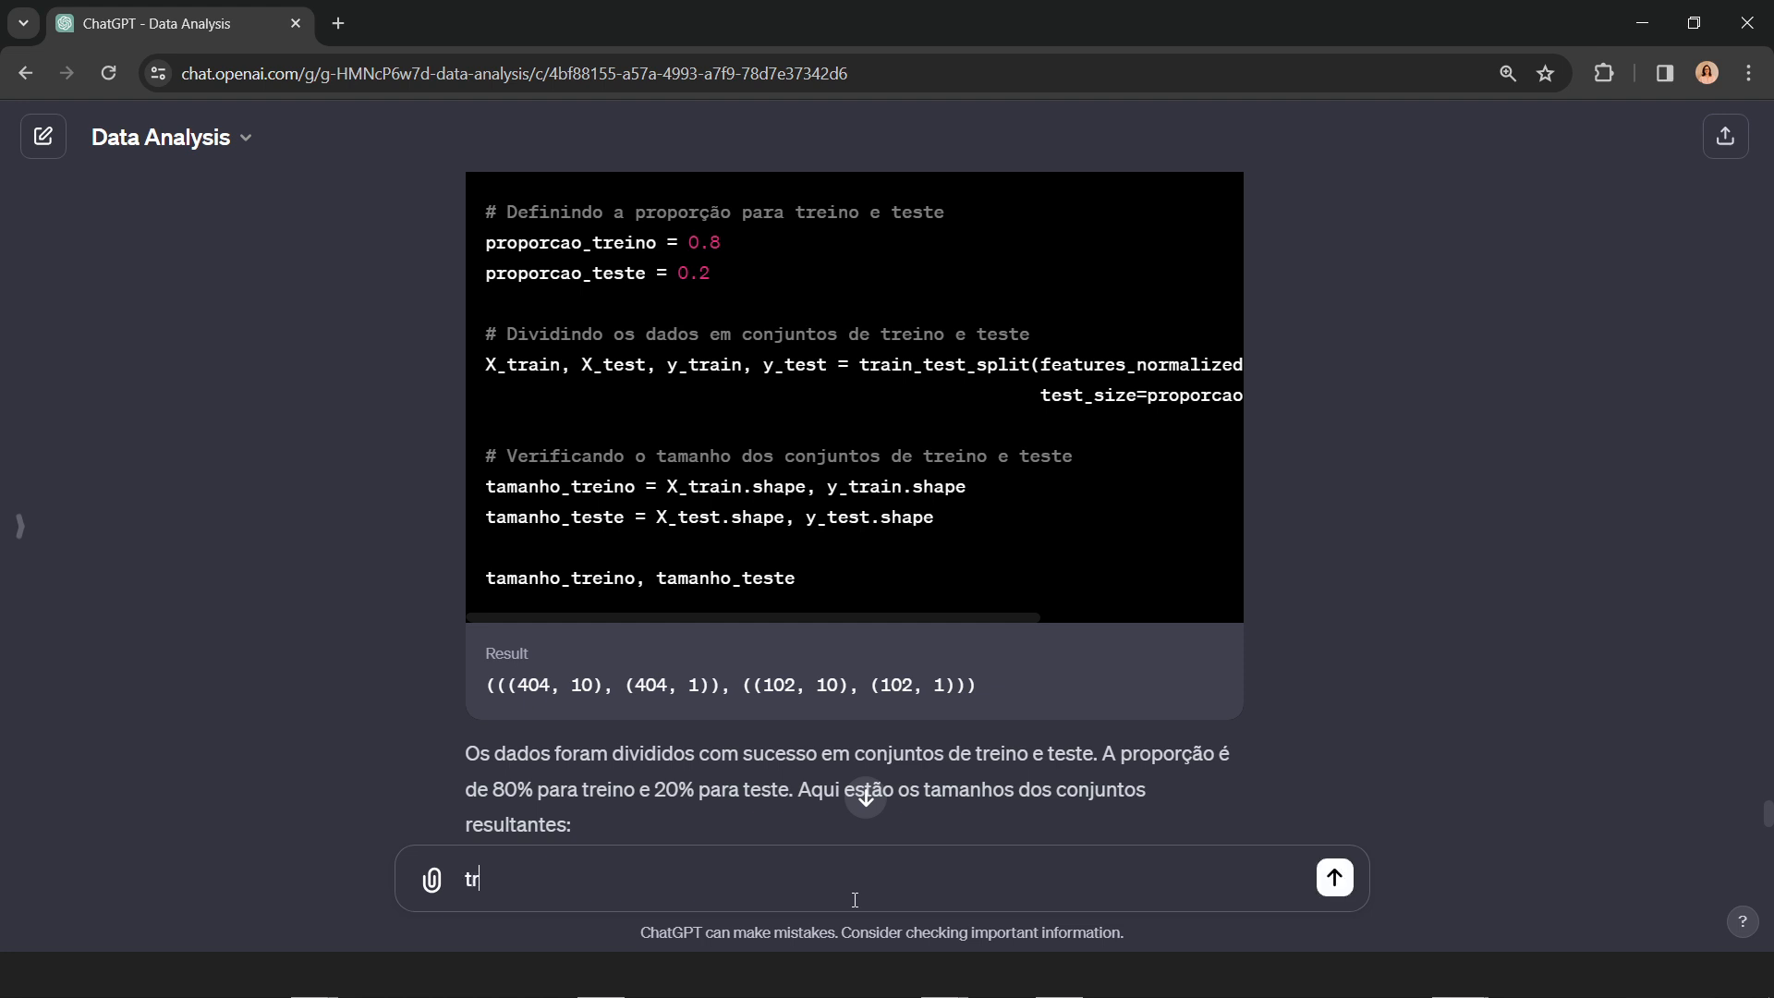
{"action": "type", "text": "eine uma regressão "}
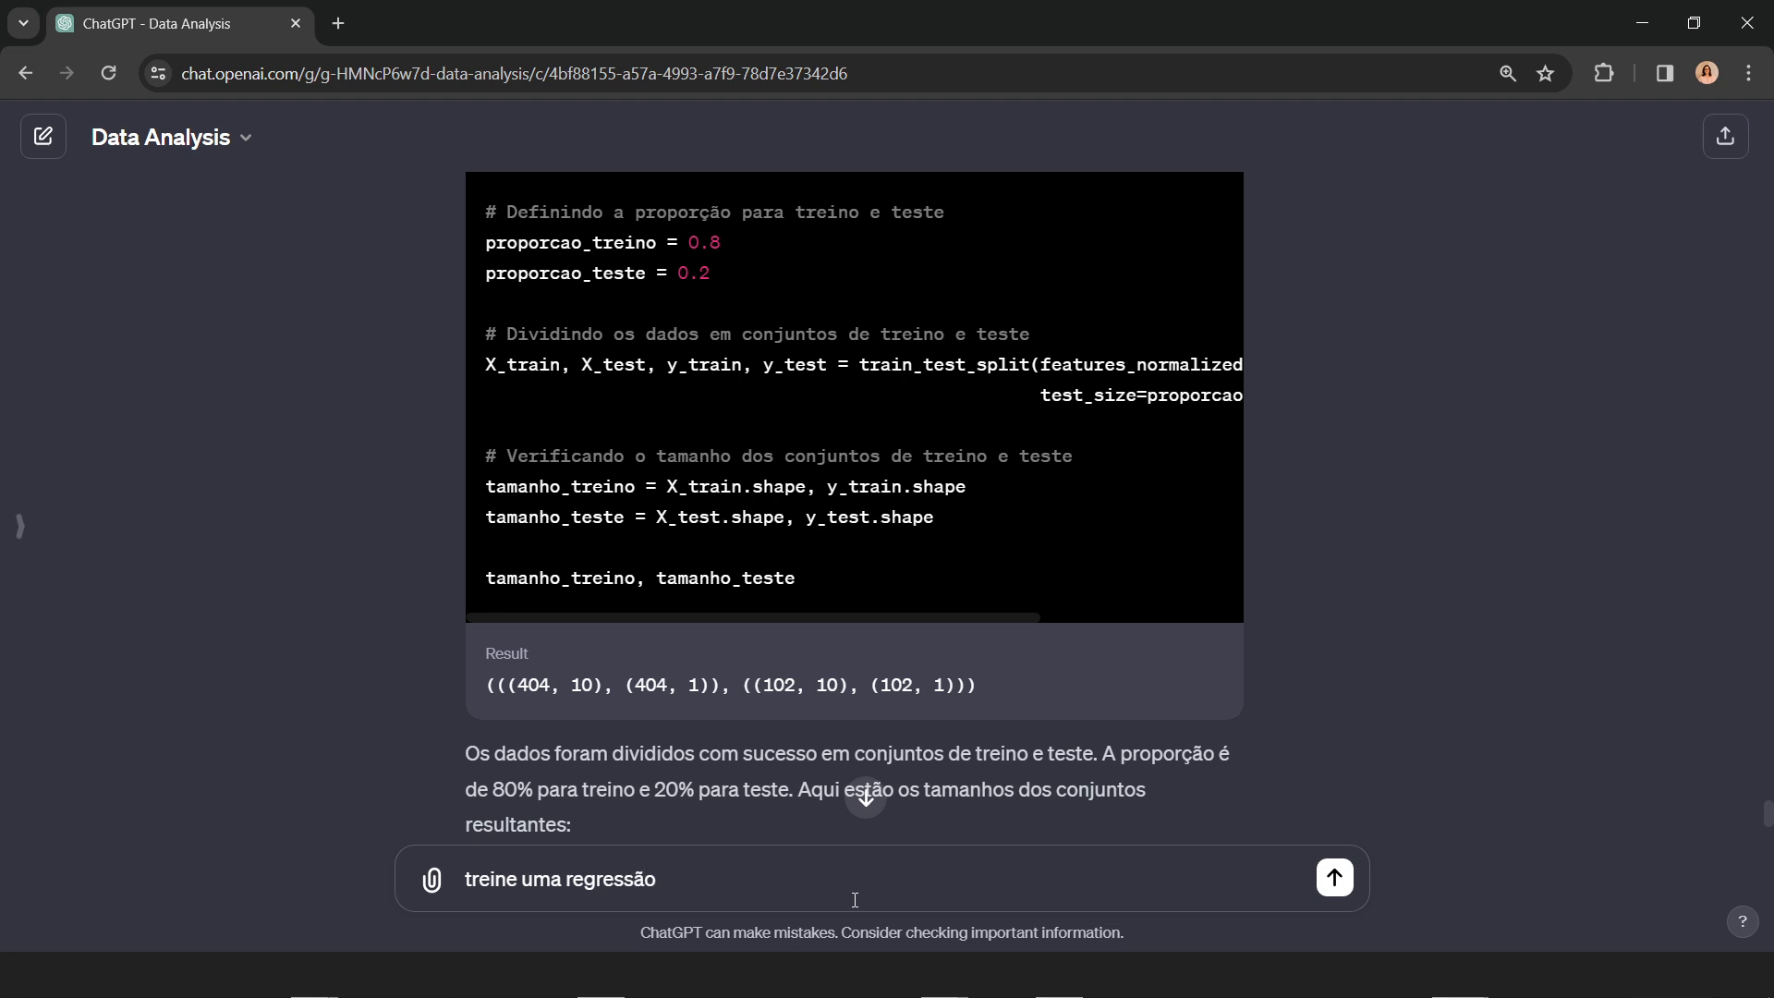
{"action": "type", "text": "com desses da"}
{"action": "key", "text": "BackSpace"}
{"action": "key", "text": "BackSpace"}
{"action": "key", "text": "BackSpace"}
{"action": "key", "text": "BackSpace"}
{"action": "key", "text": "BackSpace"}
{"action": "key", "text": "BackSpace"}
{"action": "key", "text": "BackSpace"}
{"action": "key", "text": "BackSpace"}
{"action": "key", "text": "BackSpace"}
{"action": "type", "text": "esses dados "}
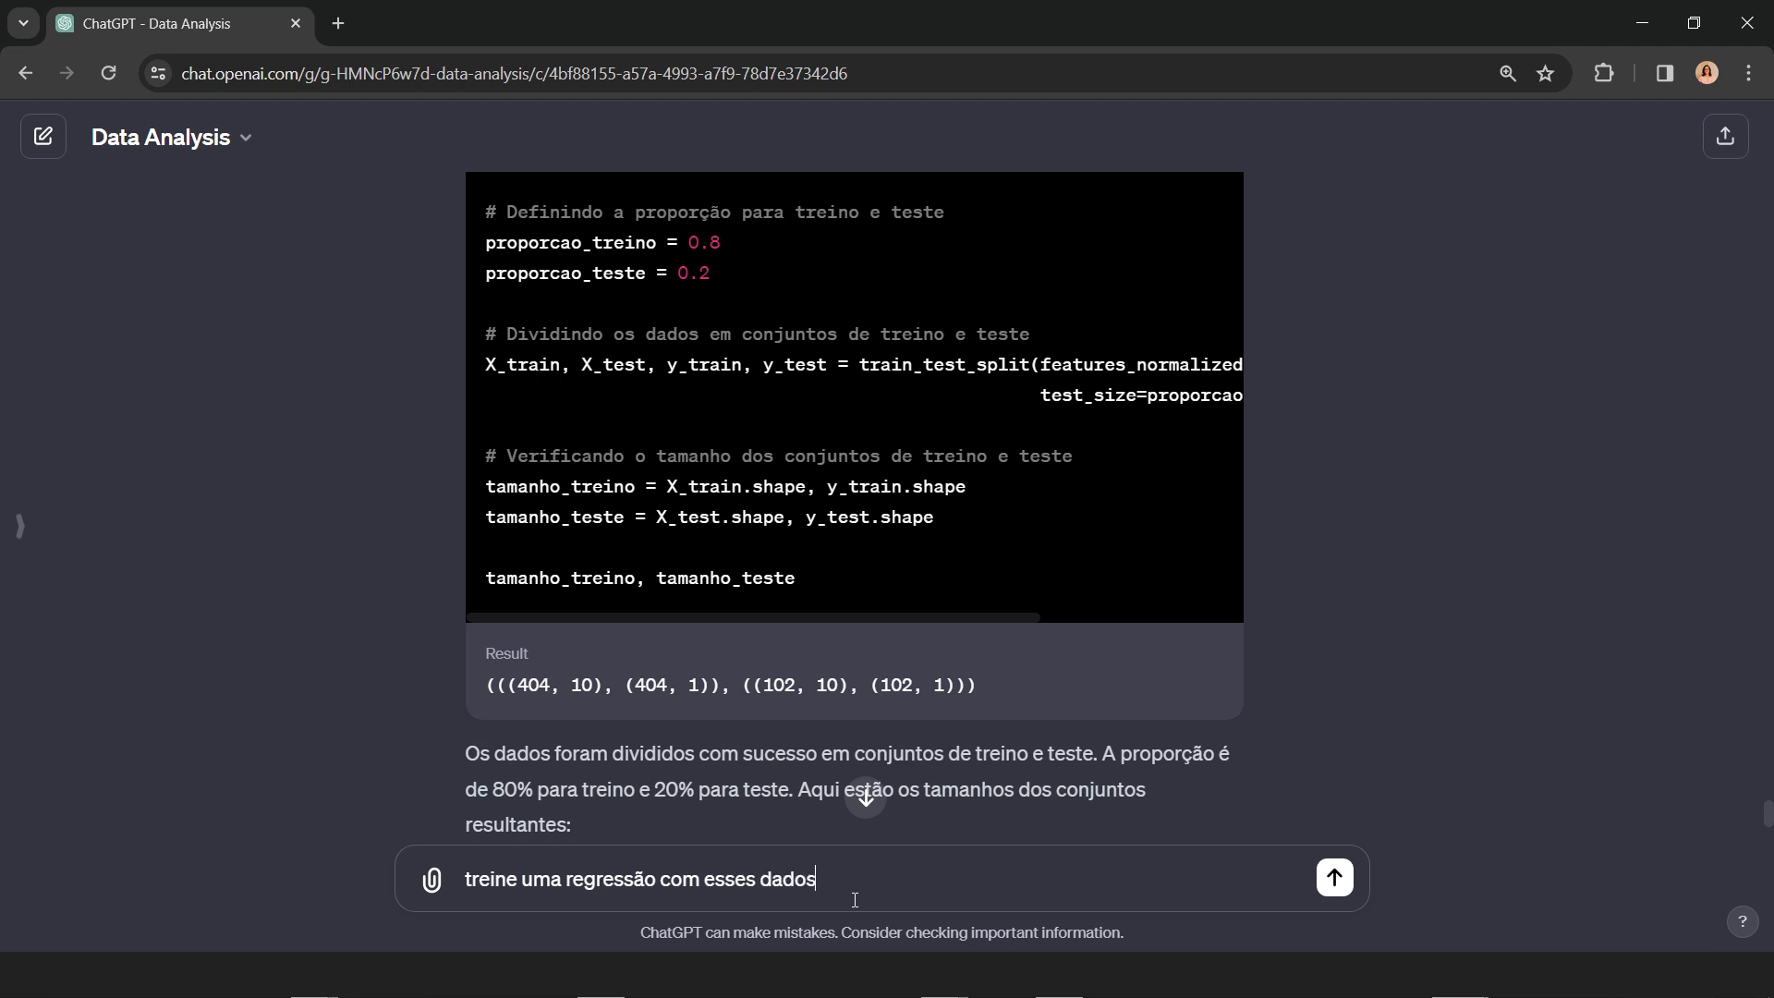
{"action": "type", "text": "usando Regrese"}
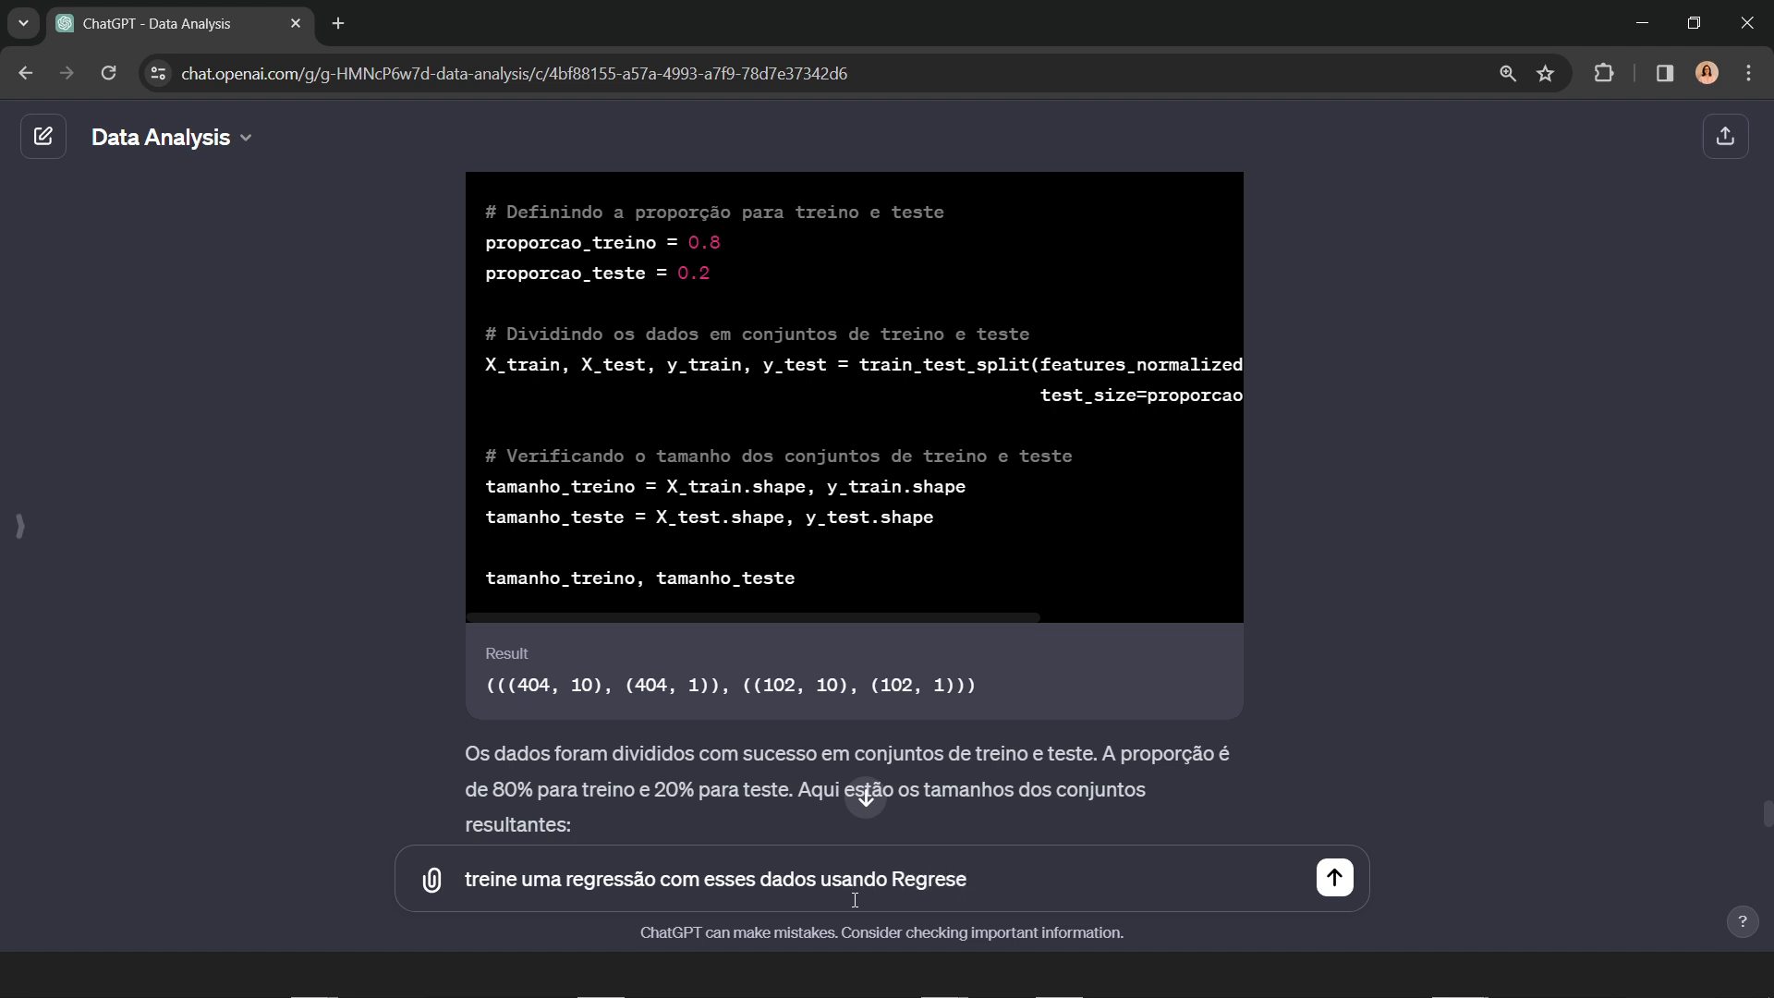
{"action": "key", "text": "BackSpace"}
{"action": "type", "text": "são lienar"}
{"action": "key", "text": "BackSpace"}
{"action": "key", "text": "BackSpace"}
{"action": "key", "text": "BackSpace"}
{"action": "key", "text": "BackSpace"}
{"action": "type", "text": "nerar"}
{"action": "key", "text": "BackSpace"}
{"action": "key", "text": "BackSpace"}
{"action": "key", "text": "BackSpace"}
{"action": "key", "text": "BackSpace"}
{"action": "type", "text": "ear"}
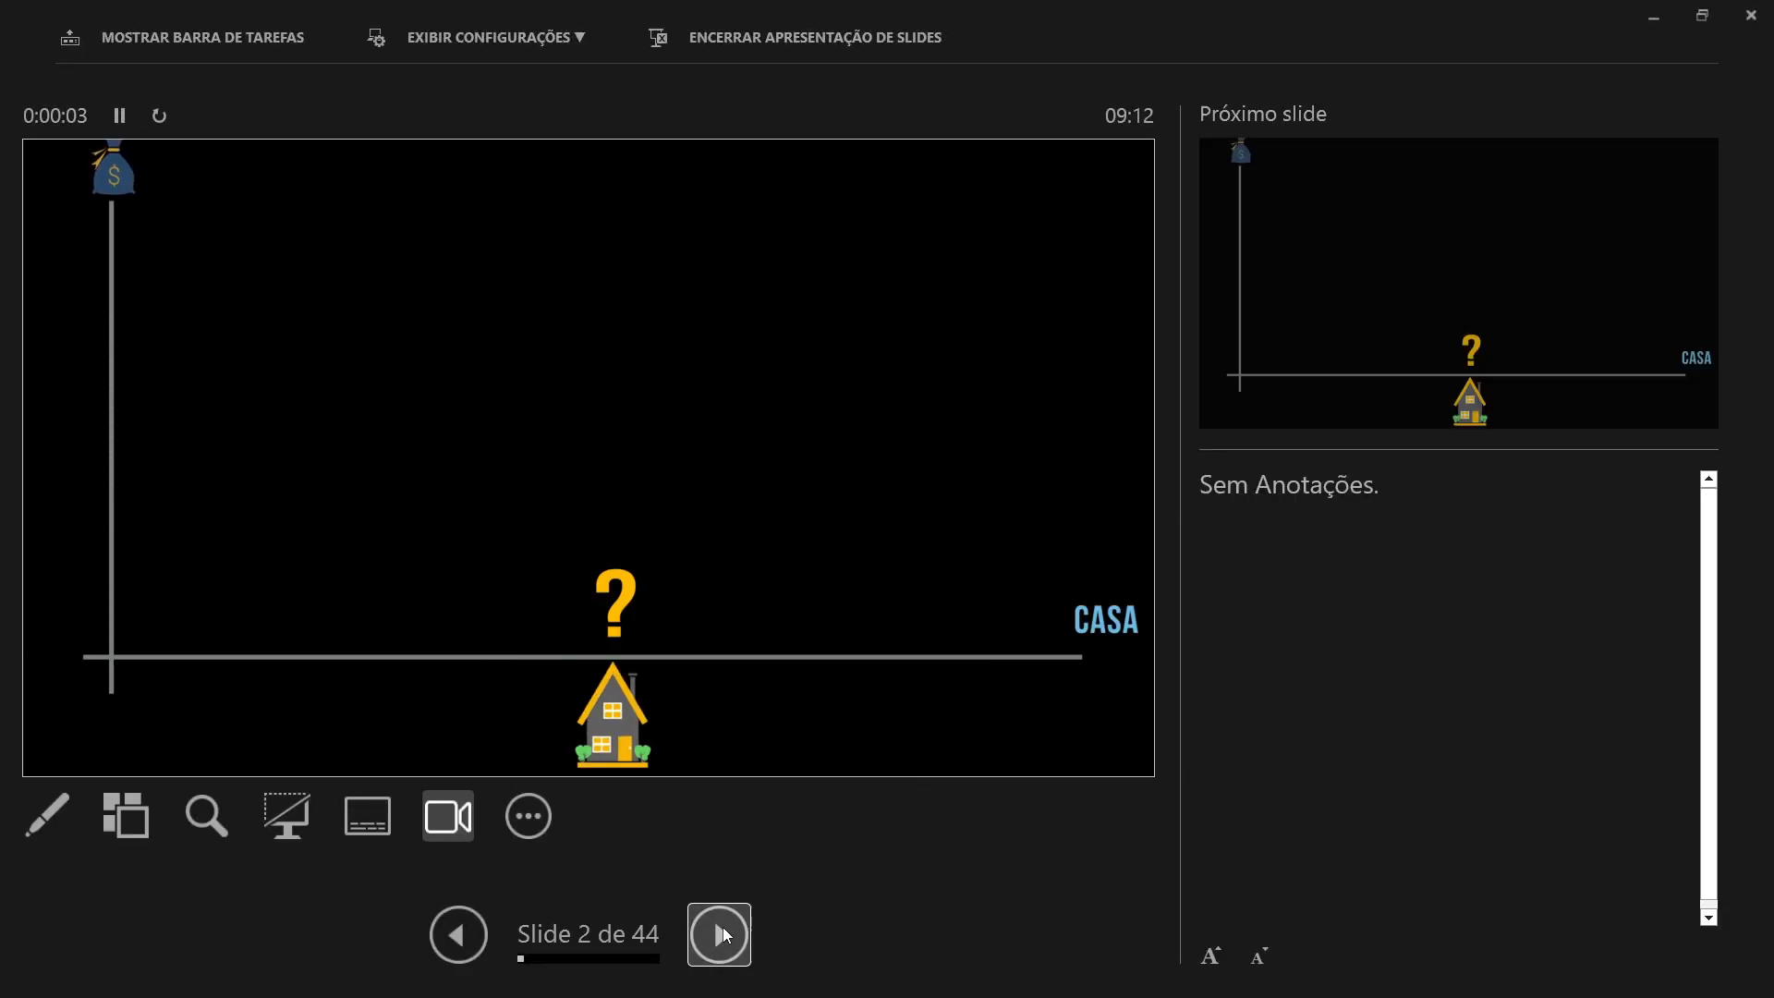
Step: In the PowerPoint slide show, advance to slide 3 with the house price chart and duplicate the slide show display
{"action": "left_click", "coordinate": [720, 934]}
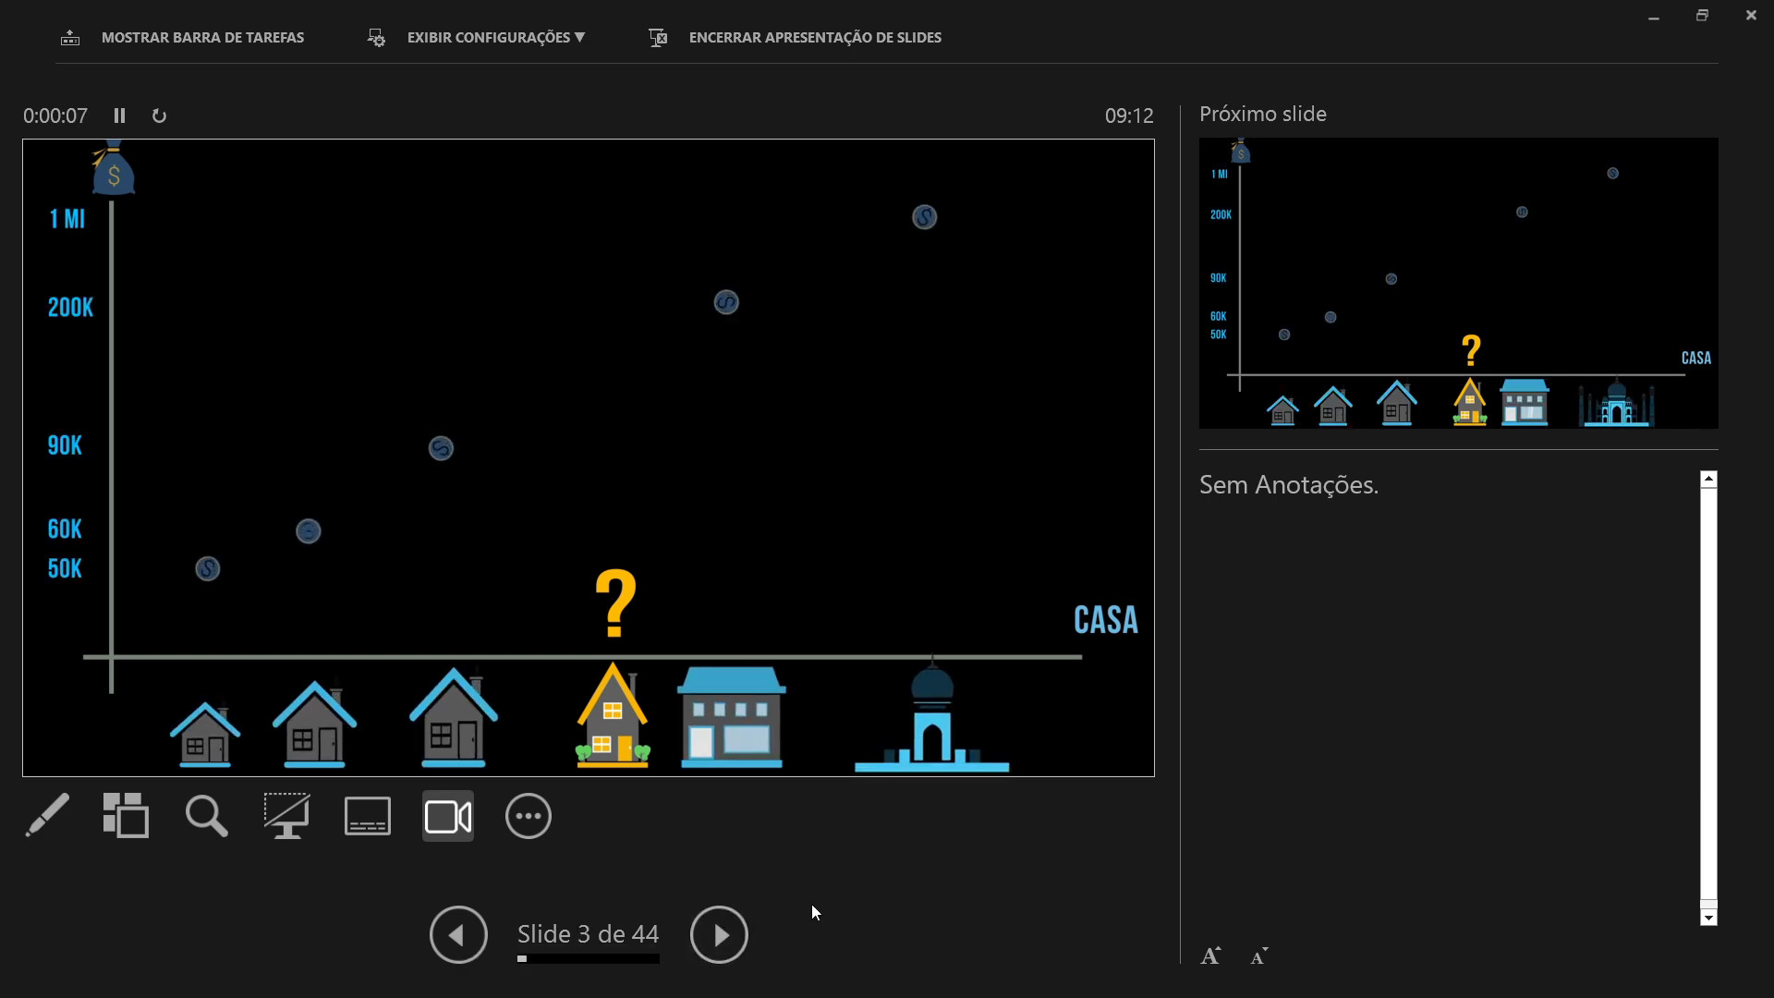
{"action": "left_click", "coordinate": [489, 37]}
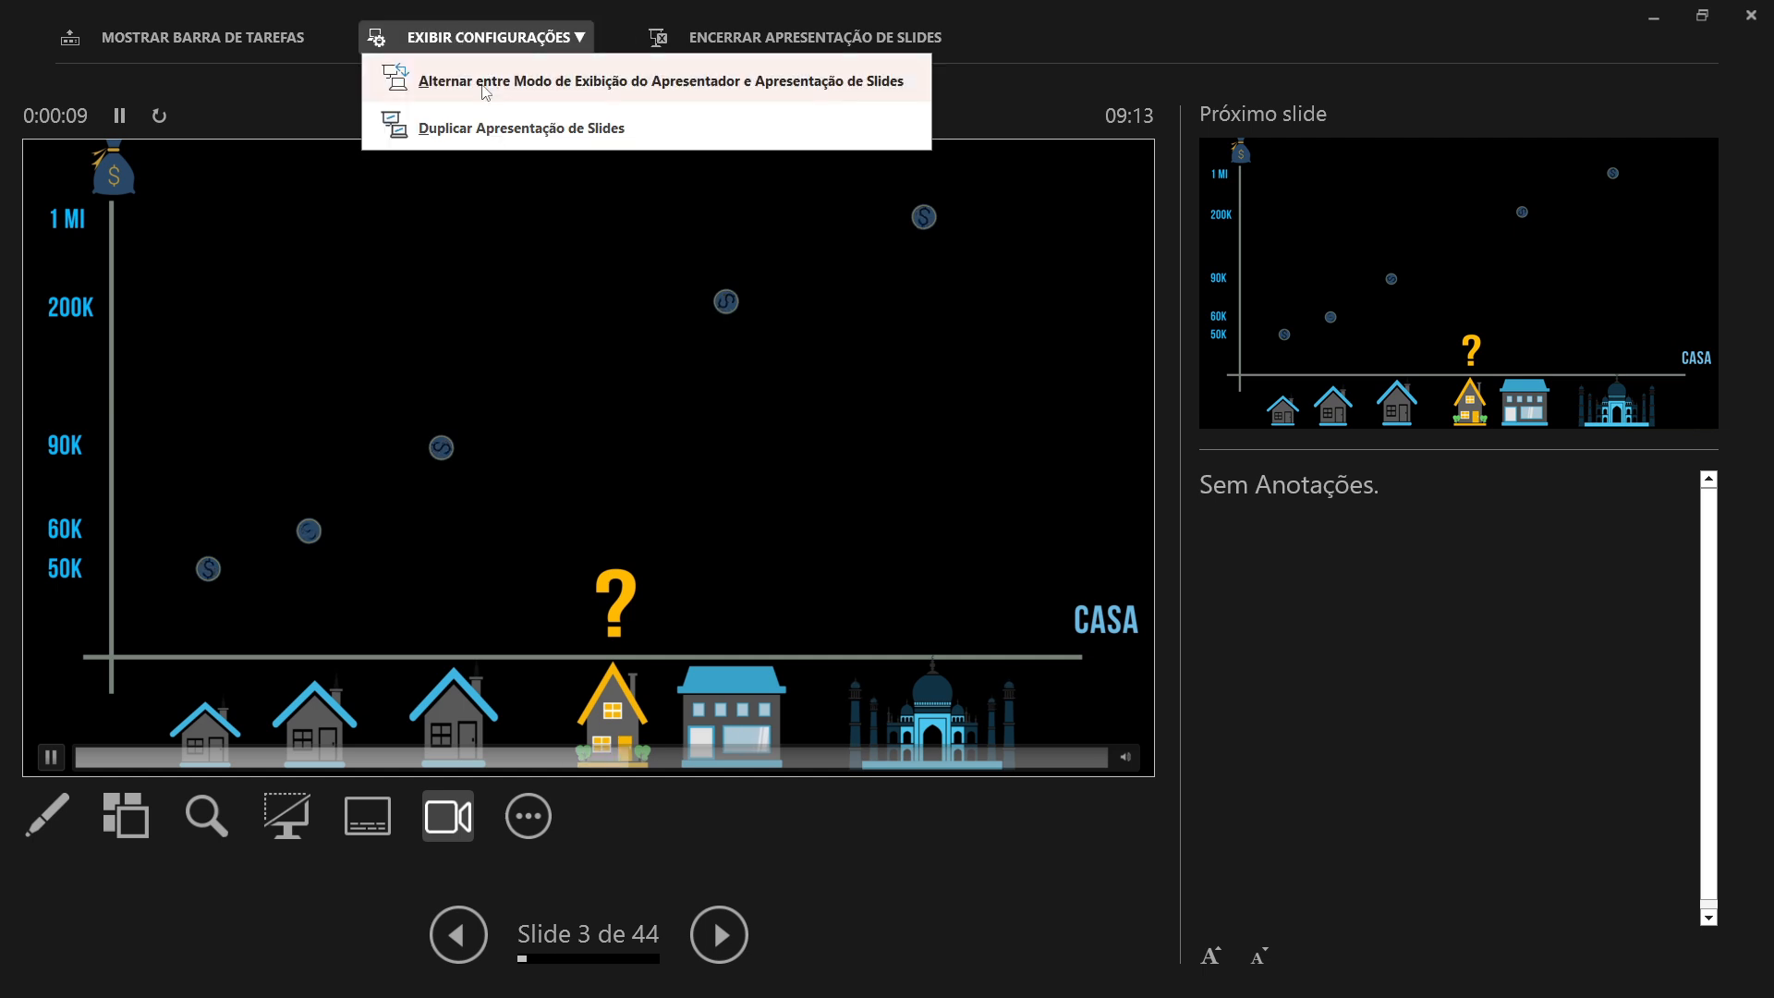
{"action": "left_click", "coordinate": [490, 129]}
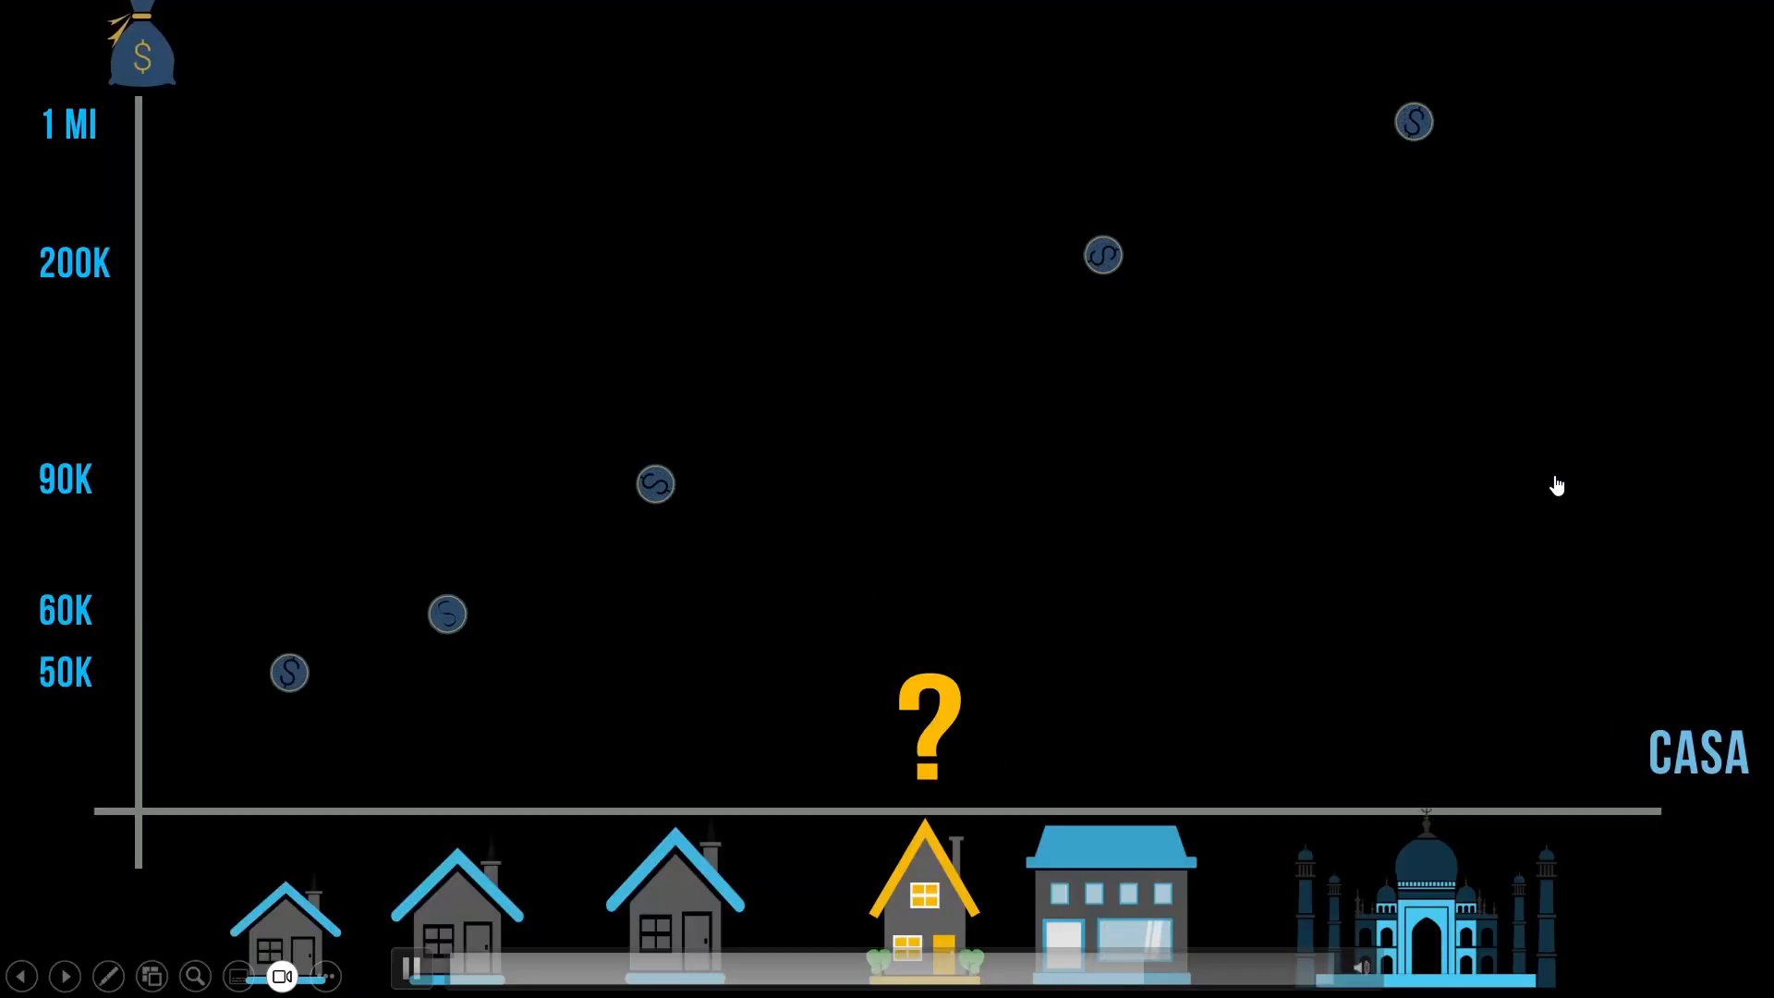
Step: Change the slide show pointer to the pen (Caneta) for annotating the house price chart
{"action": "right_click", "coordinate": [1447, 436]}
{"action": "mouse_move", "coordinate": [1252, 650]}
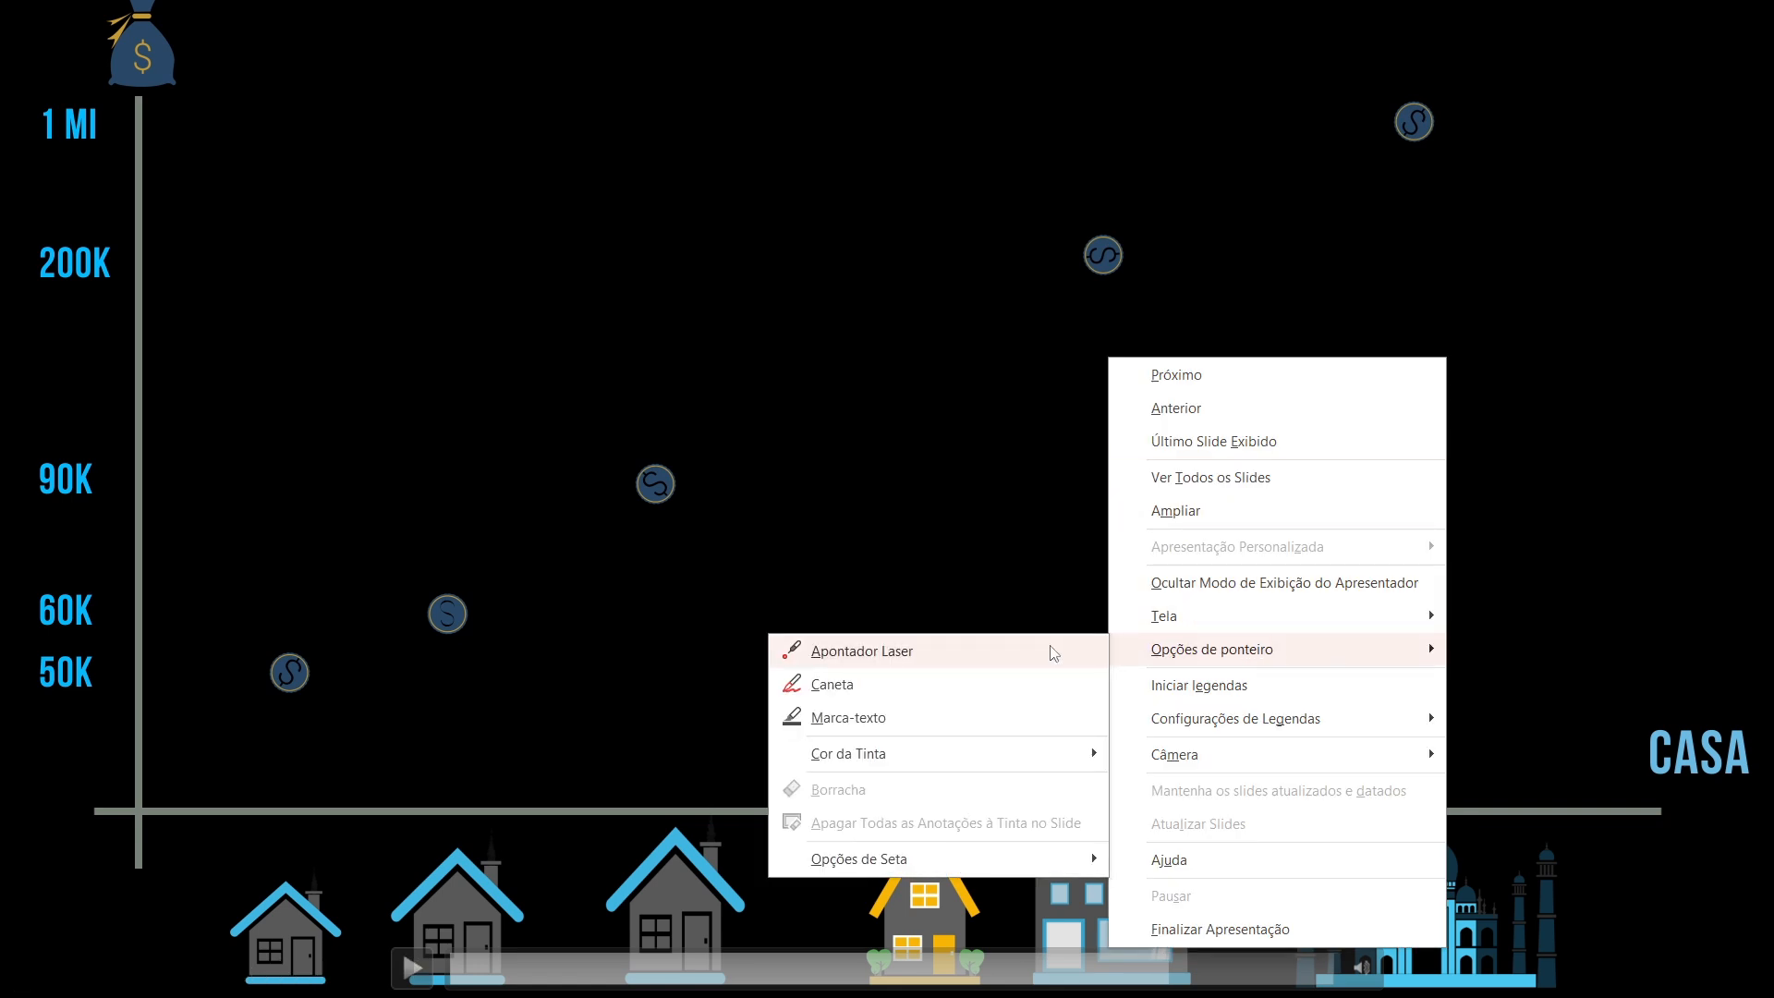
{"action": "left_click", "coordinate": [847, 681]}
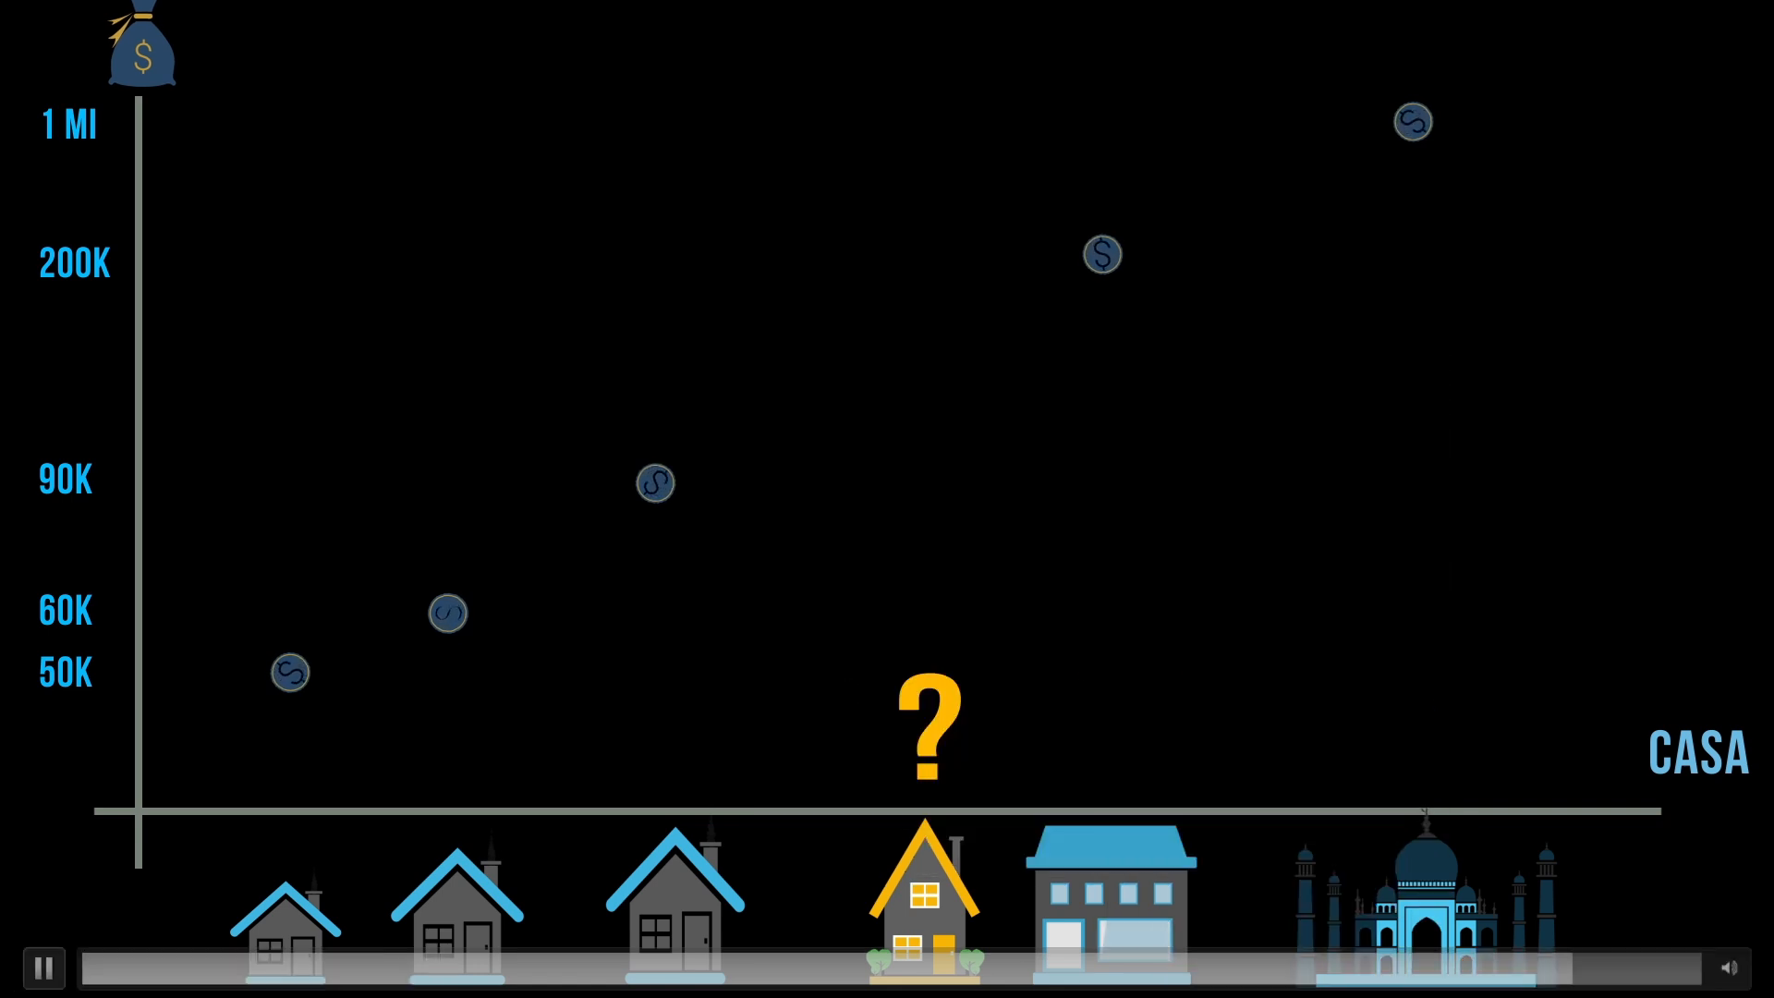
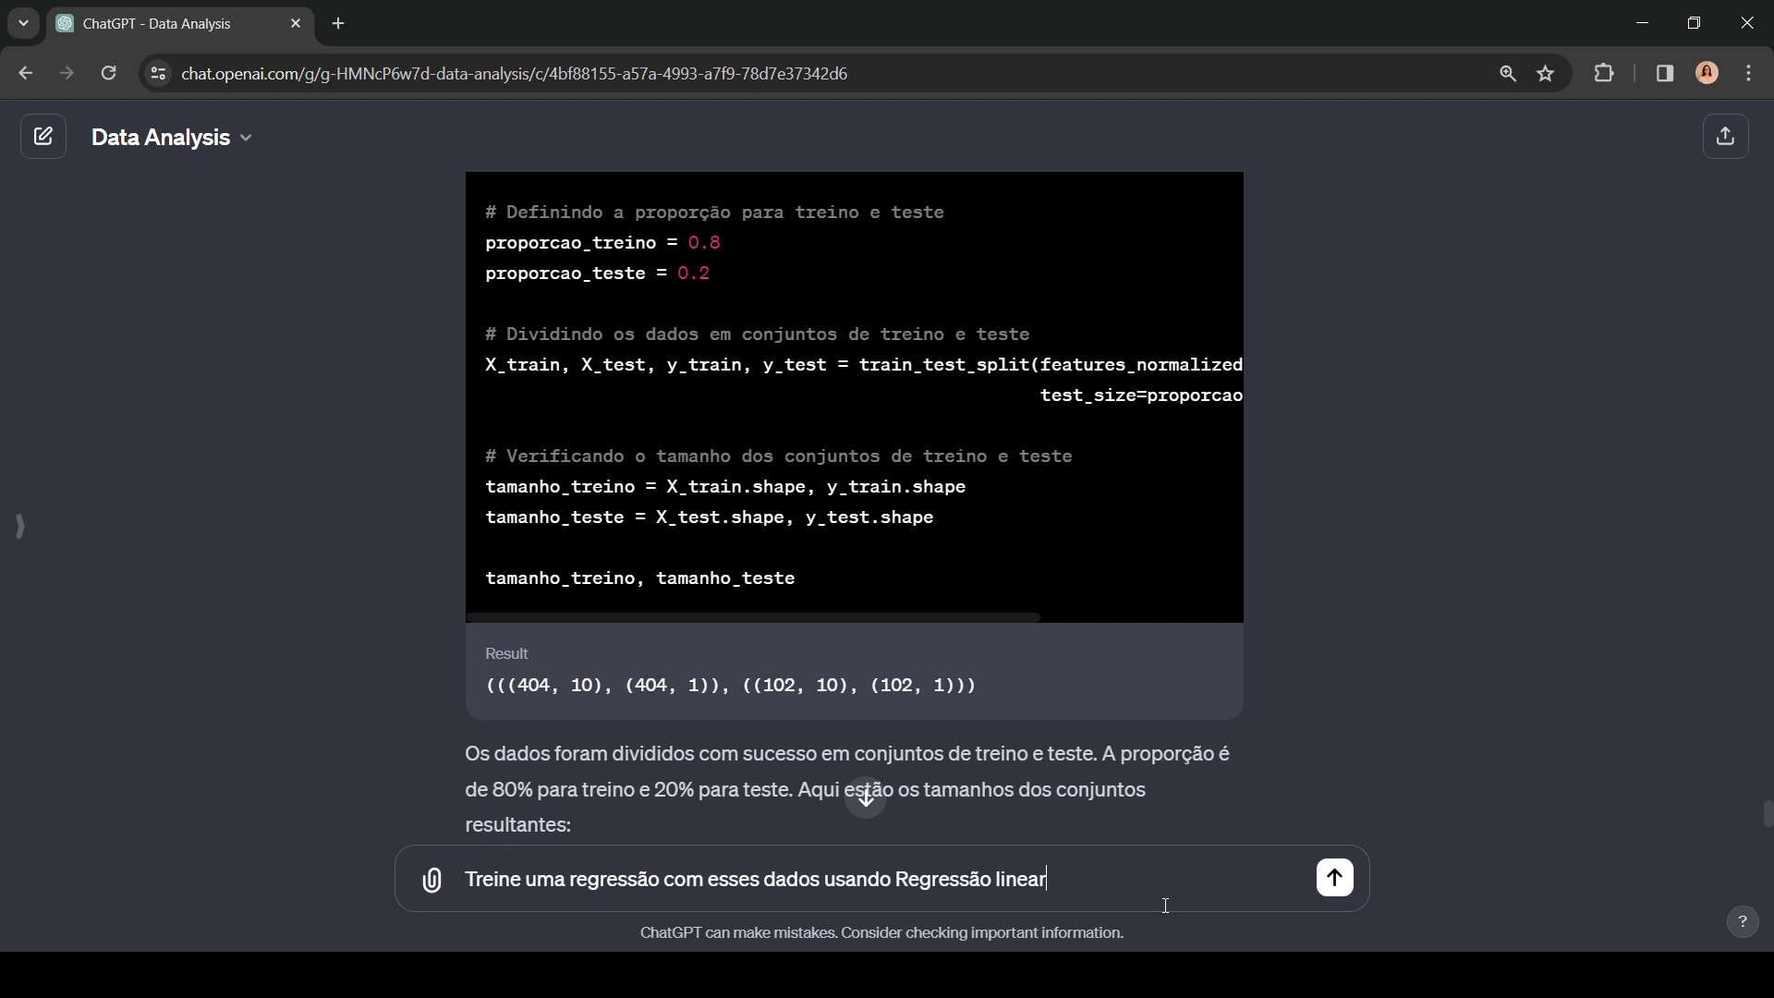
Step: Extend the linear regression prompt with "e use MSE como métrica", send it, and go to the newest reply
{"action": "type", "text": "e use MSE como métrica"}
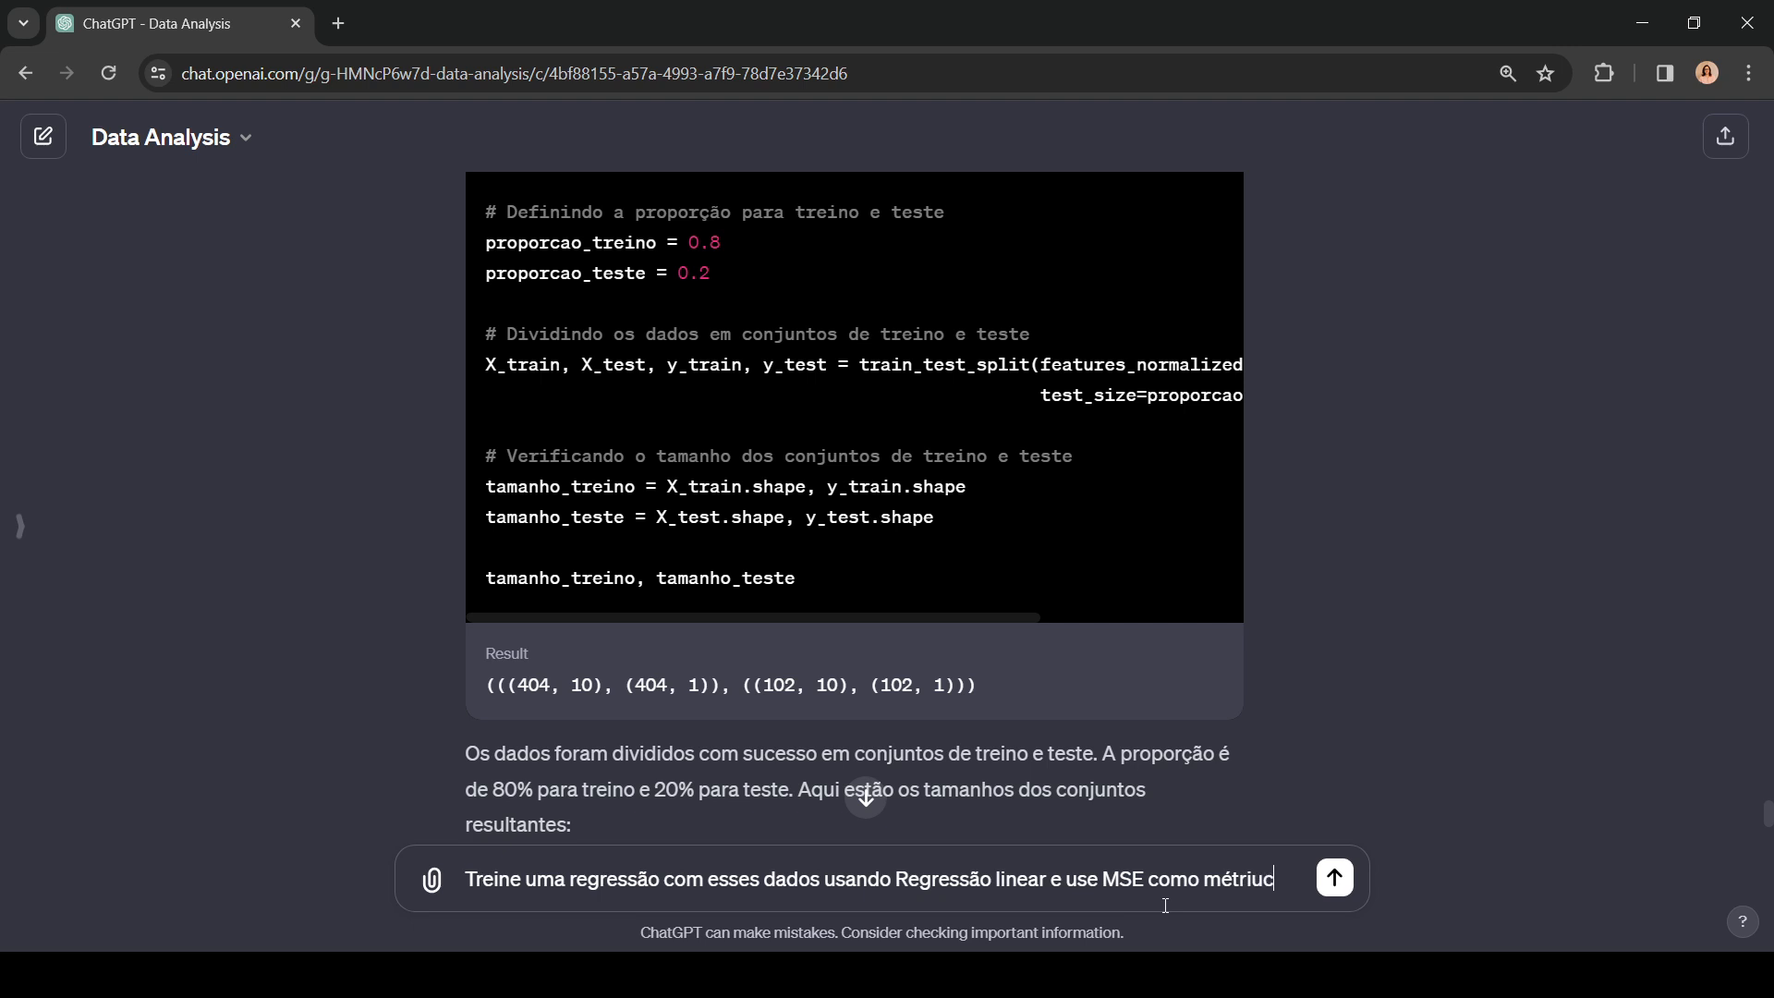
{"action": "key", "text": "BackSpace"}
{"action": "key", "text": "BackSpace"}
{"action": "type", "text": "ca"}
{"action": "left_click", "coordinate": [1334, 878]}
{"action": "left_click", "coordinate": [866, 797]}
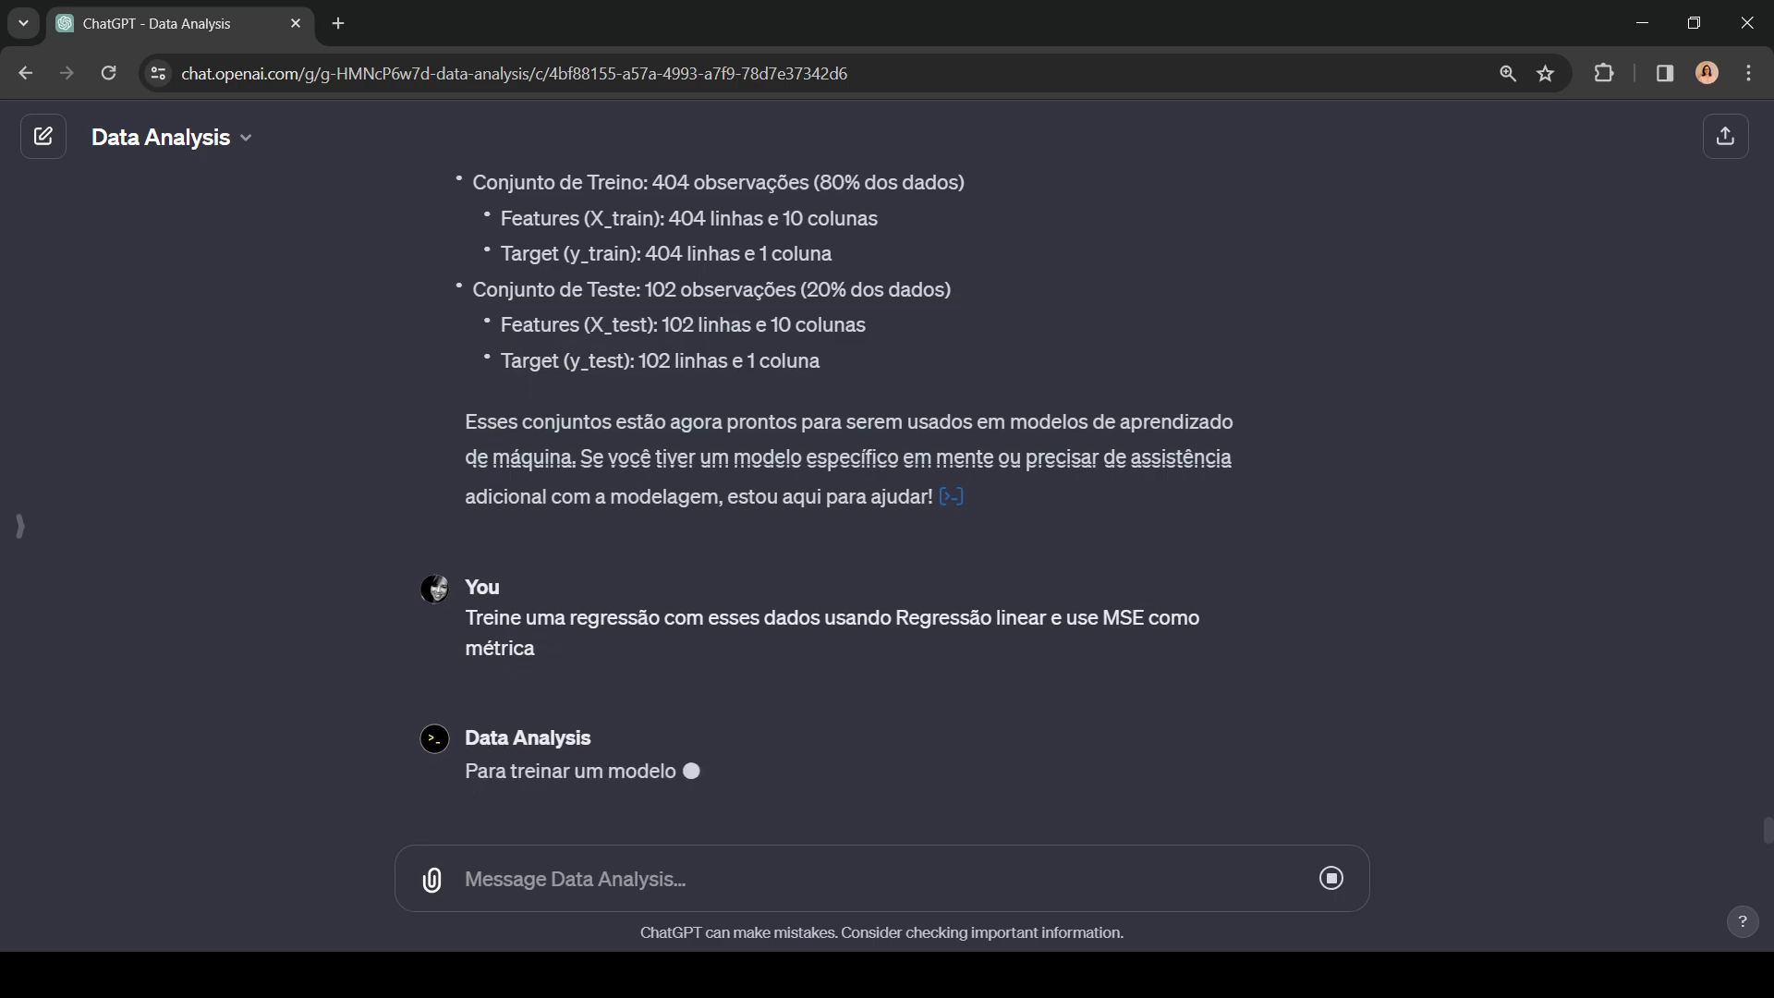
Step: Switch to the PowerPoint slide show and draw a square root around the cost formula and an R before MSE
{"action": "key", "text": "alt+Tab"}
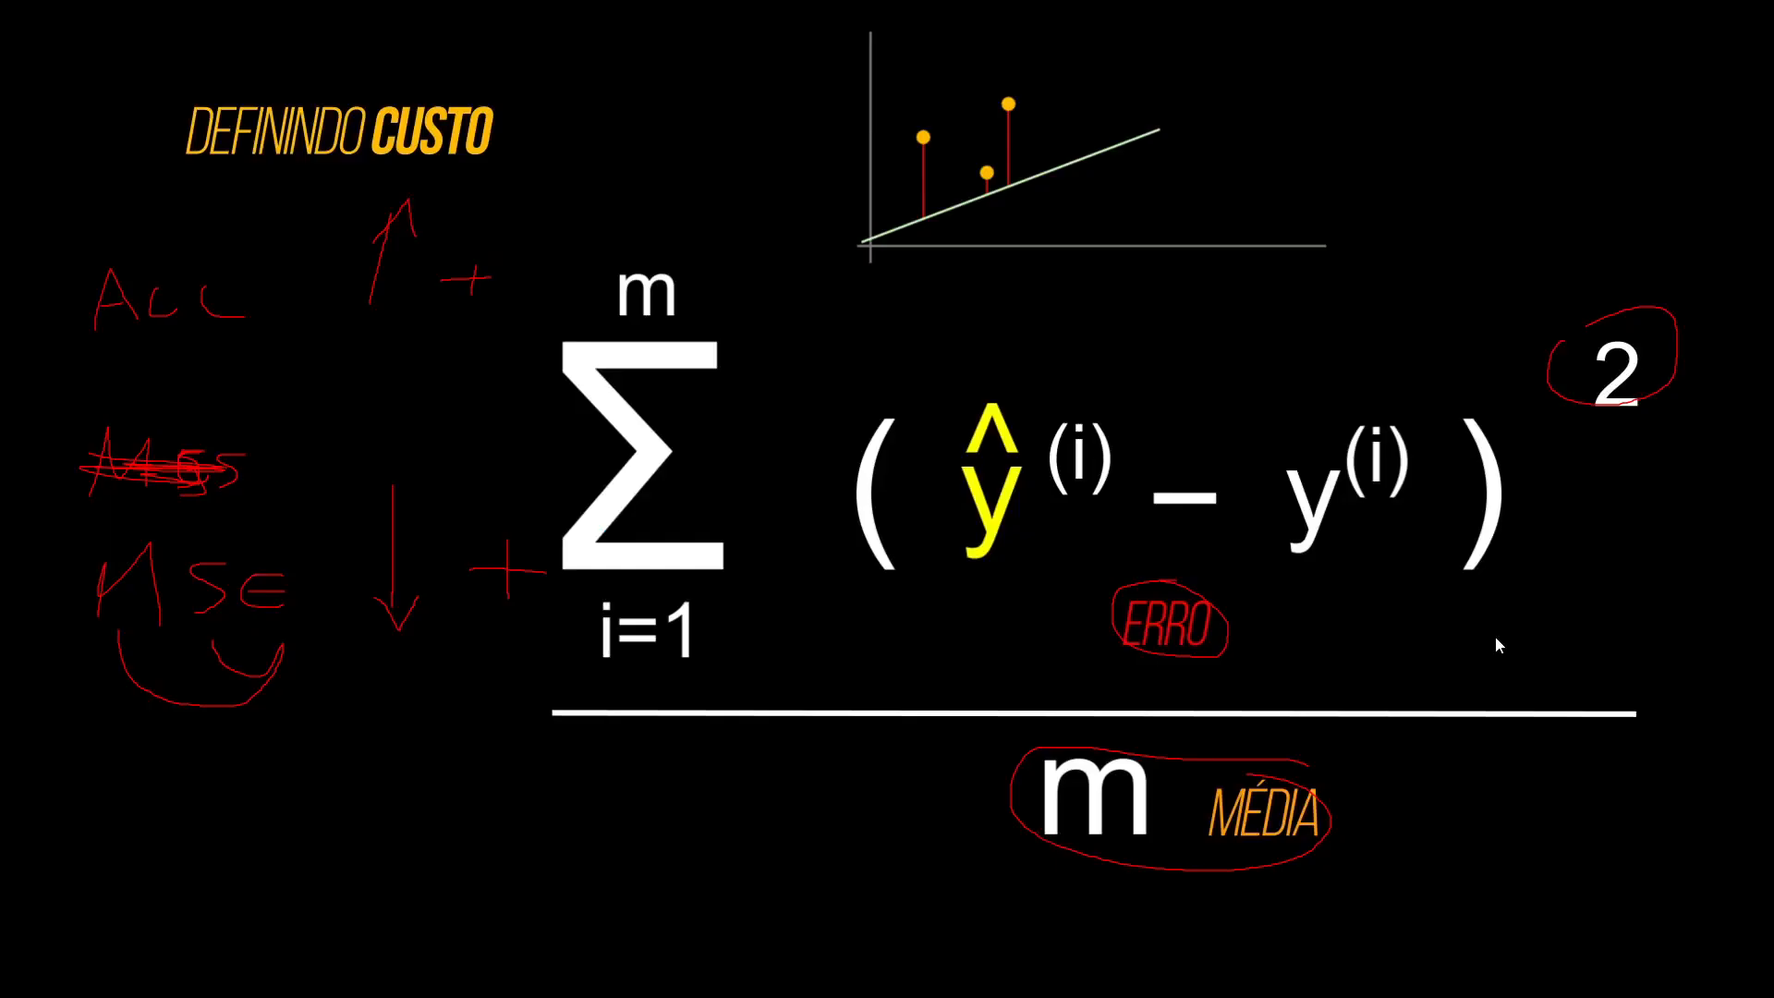
{"action": "mouse_move", "coordinate": [302, 250]}
{"action": "left_mouse_down"}
{"action": "mouse_move", "coordinate": [404, 711]}
{"action": "mouse_move", "coordinate": [573, 211]}
{"action": "mouse_move", "coordinate": [1758, 227]}
{"action": "left_mouse_up"}
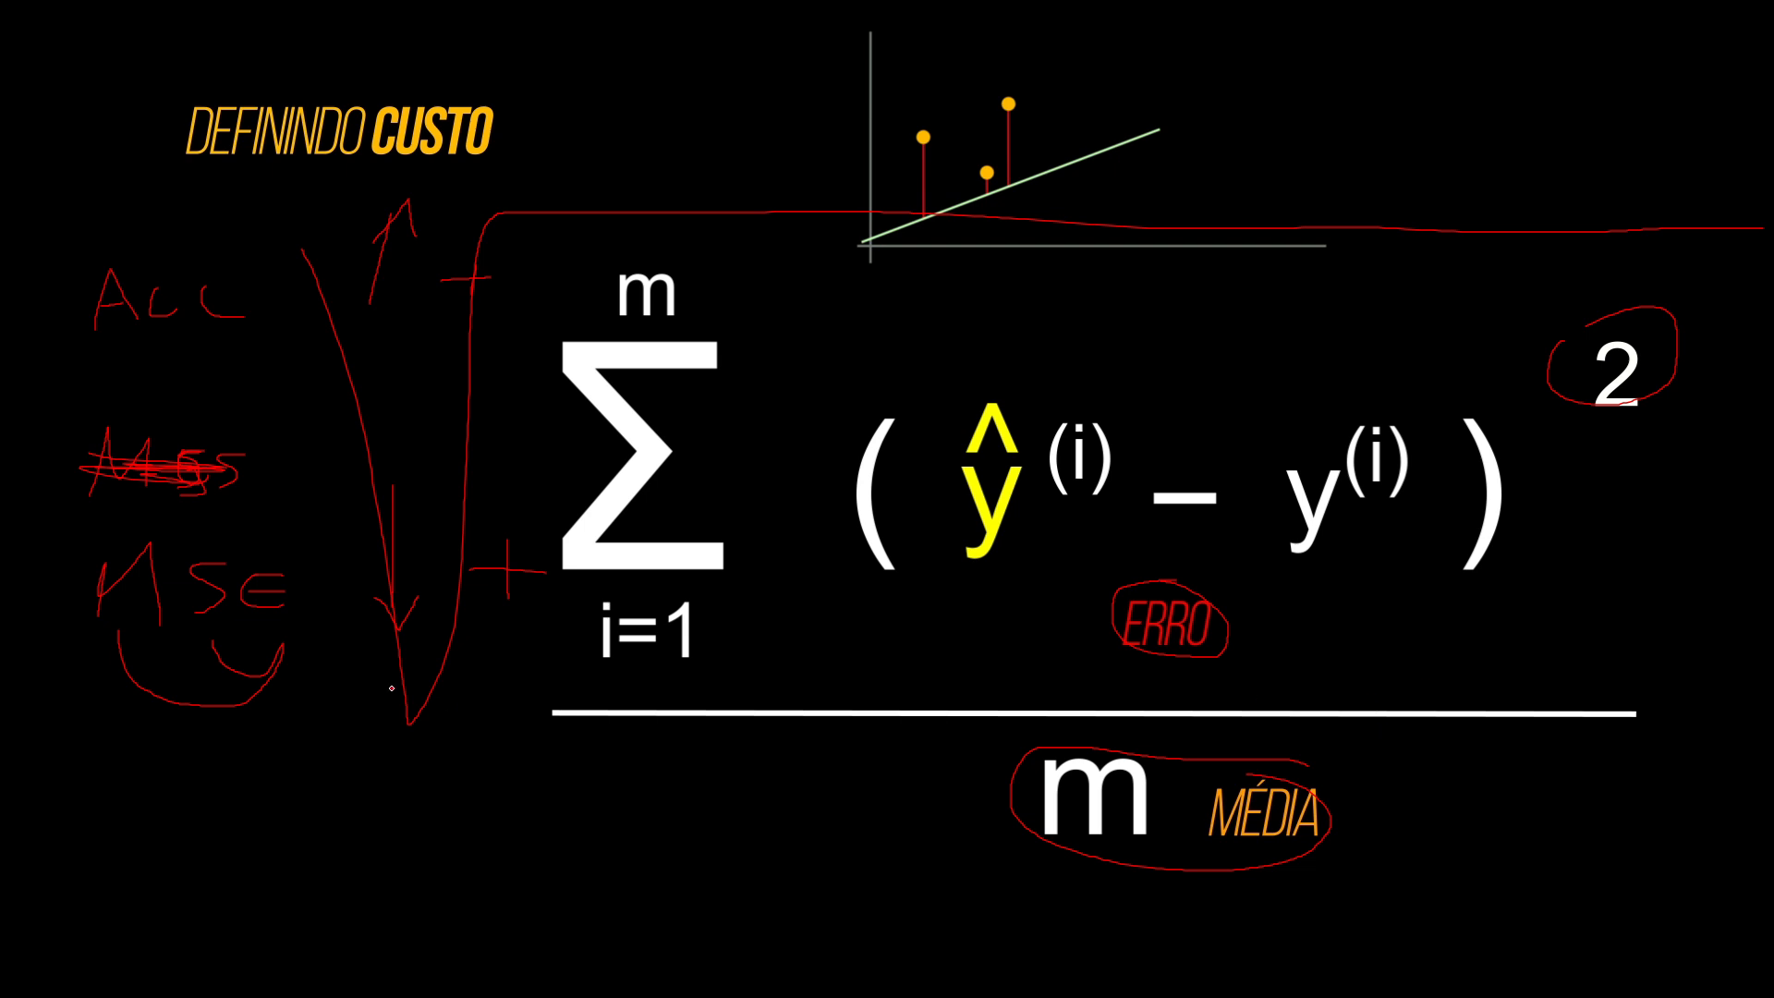
{"action": "mouse_move", "coordinate": [27, 547]}
{"action": "left_mouse_down"}
{"action": "mouse_move", "coordinate": [32, 607]}
{"action": "mouse_move", "coordinate": [54, 584]}
{"action": "mouse_move", "coordinate": [72, 628]}
{"action": "left_mouse_up"}
{"action": "mouse_move", "coordinate": [41, 600]}
{"action": "left_mouse_down"}
{"action": "mouse_move", "coordinate": [291, 666]}
{"action": "mouse_move", "coordinate": [307, 618]}
{"action": "left_mouse_up"}
{"action": "left_click_drag", "start_coordinate": [263, 672], "coordinate": [229, 616]}
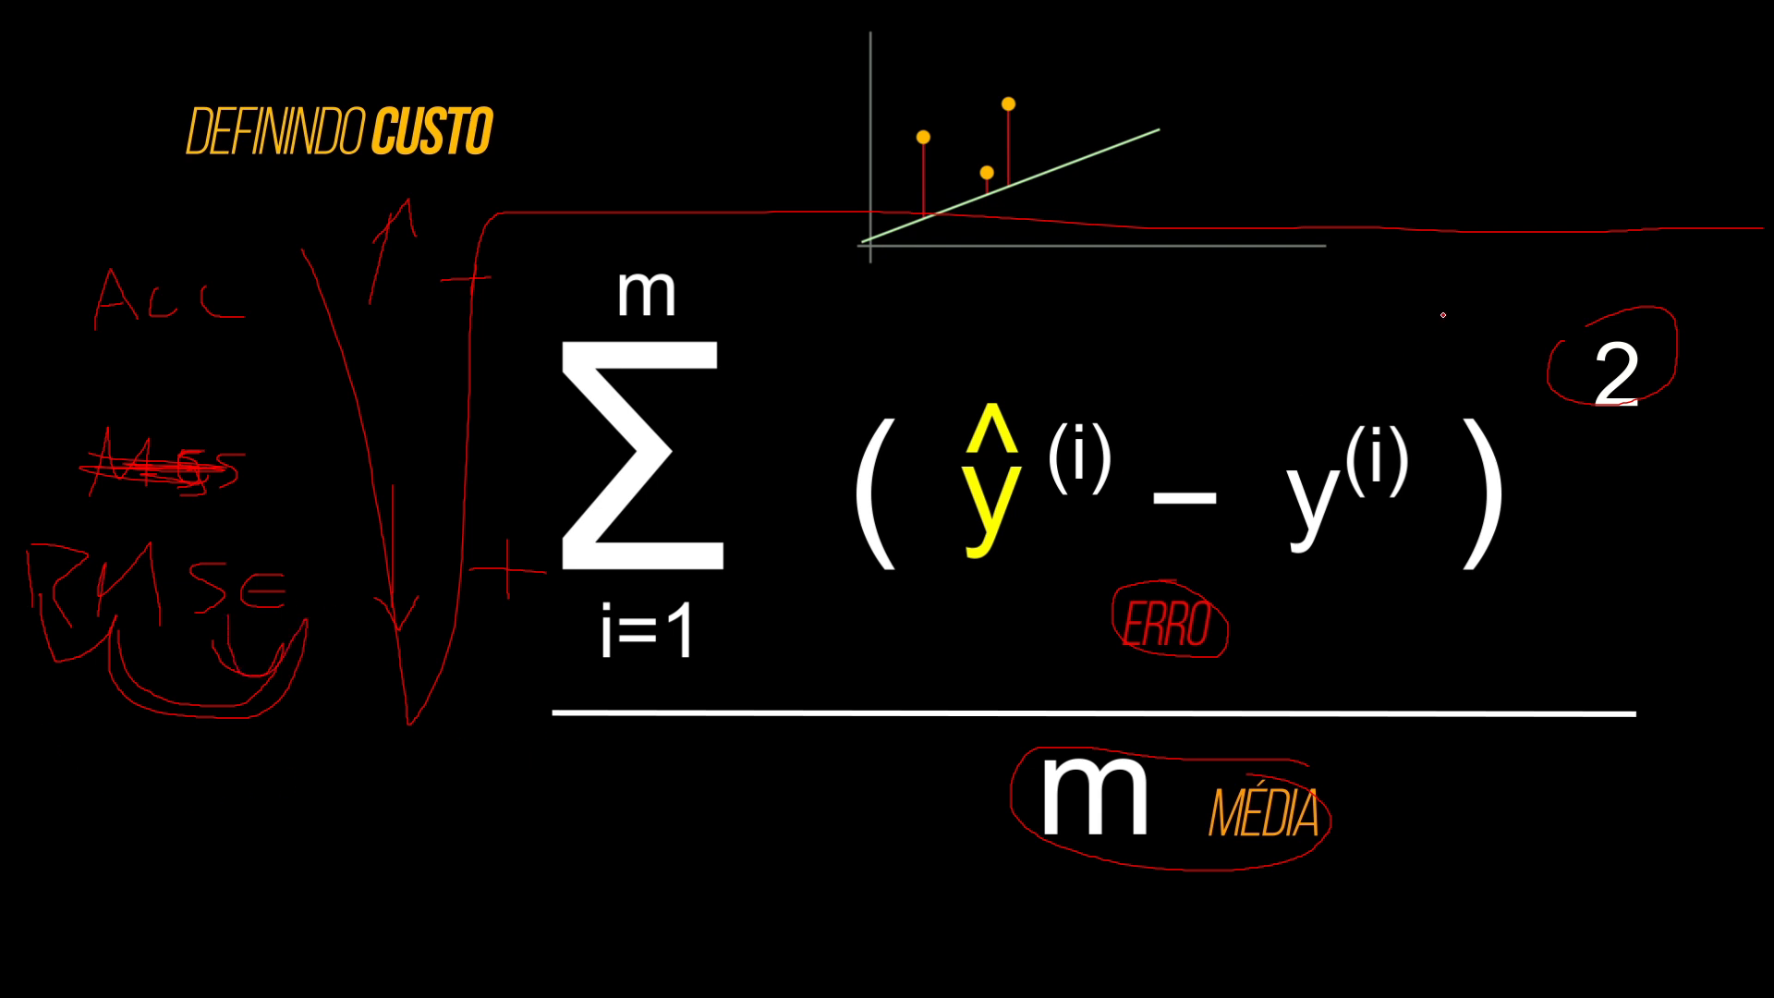
{"action": "left_click_drag", "start_coordinate": [1730, 231], "coordinate": [1737, 276]}
Step: Return to ChatGPT and examine the linear regression answer, its analysis code and the resulting MSE
{"action": "key", "text": "alt+Tab"}
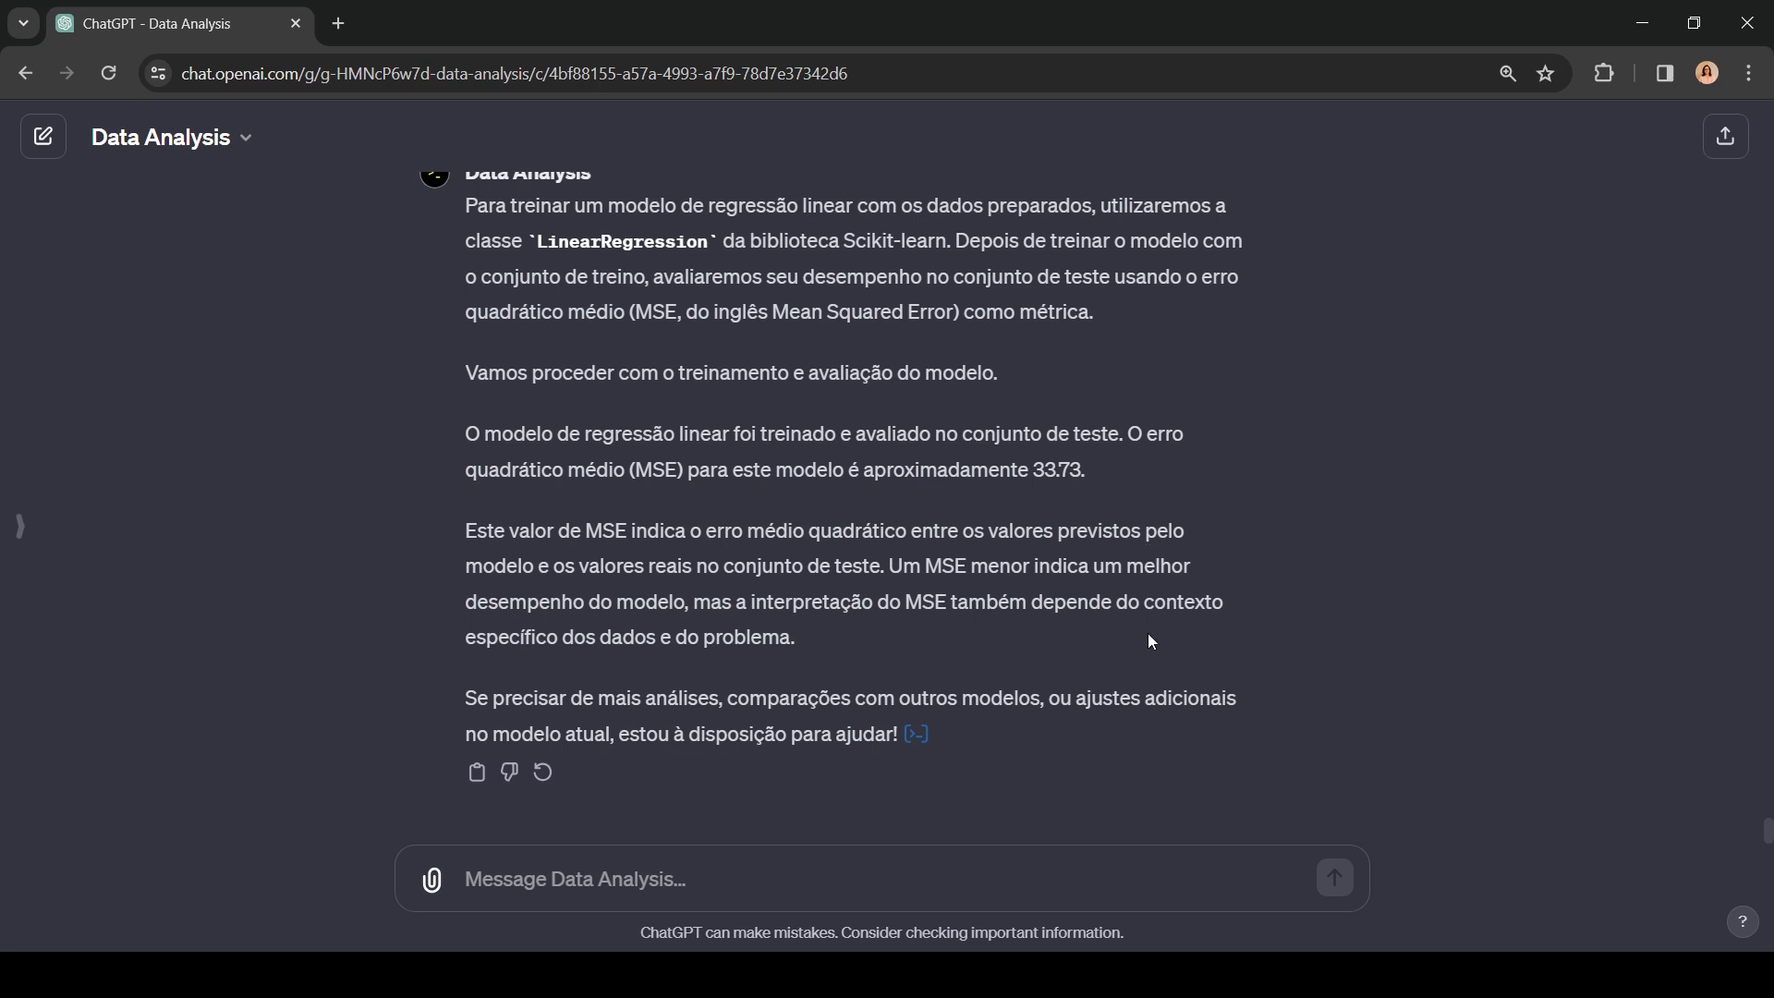
{"action": "scroll", "coordinate": [1085, 624], "scroll_direction": "up", "scroll_amount": 3}
{"action": "scroll", "coordinate": [1084, 624], "scroll_direction": "down", "scroll_amount": 3}
{"action": "scroll", "coordinate": [919, 739], "scroll_direction": "up", "scroll_amount": 2}
{"action": "scroll", "coordinate": [919, 739], "scroll_direction": "down", "scroll_amount": 2}
{"action": "left_click", "coordinate": [932, 739]}
{"action": "scroll", "coordinate": [955, 712], "scroll_direction": "down", "scroll_amount": 1}
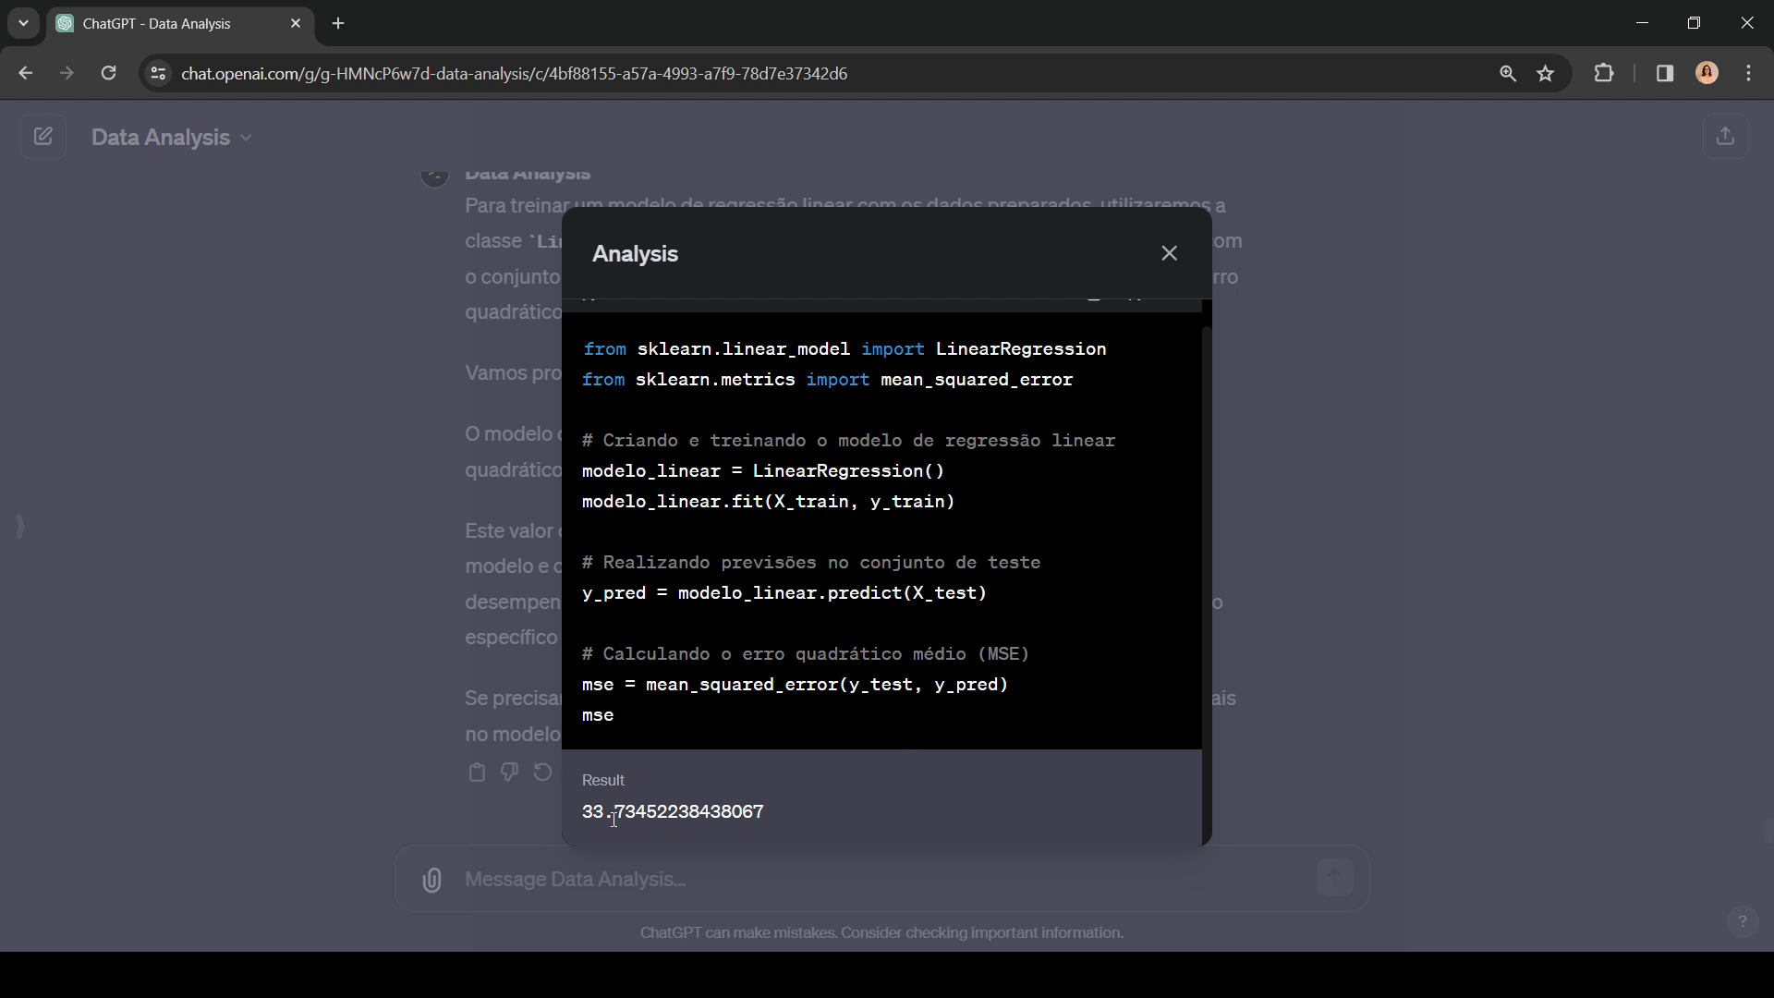
{"action": "left_click", "coordinate": [765, 815]}
{"action": "left_click_drag", "start_coordinate": [596, 807], "coordinate": [584, 813]}
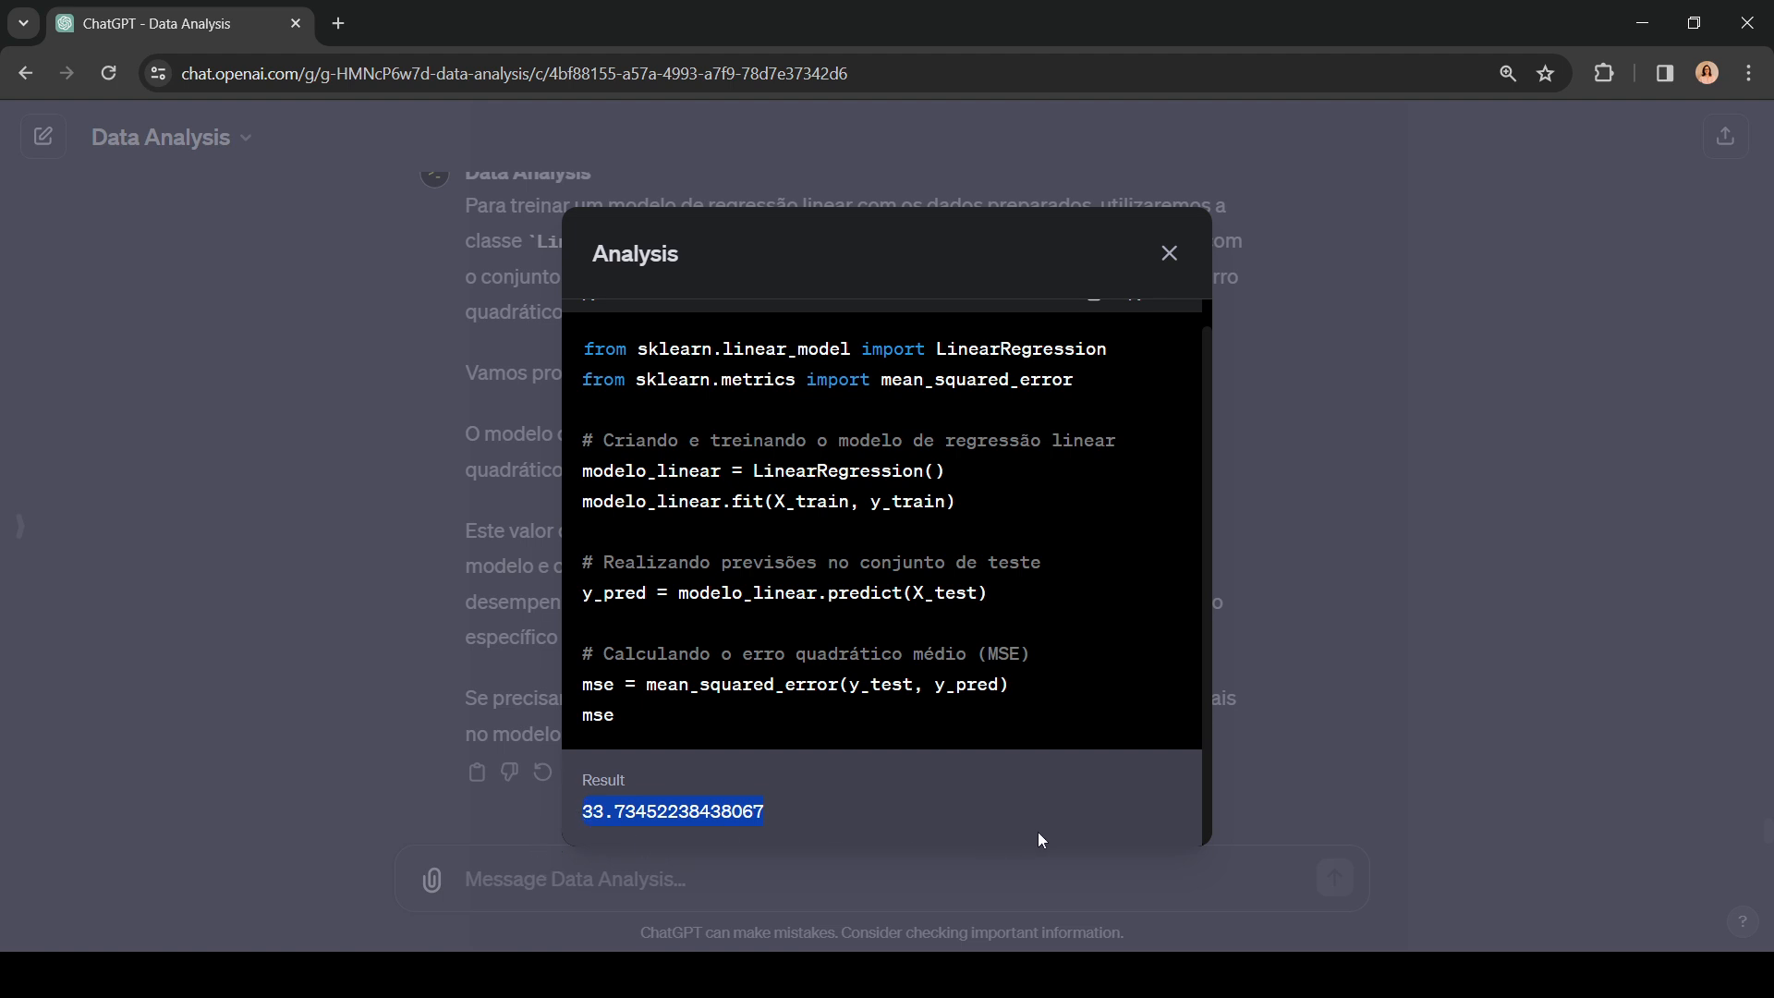
{"action": "left_click", "coordinate": [1169, 253]}
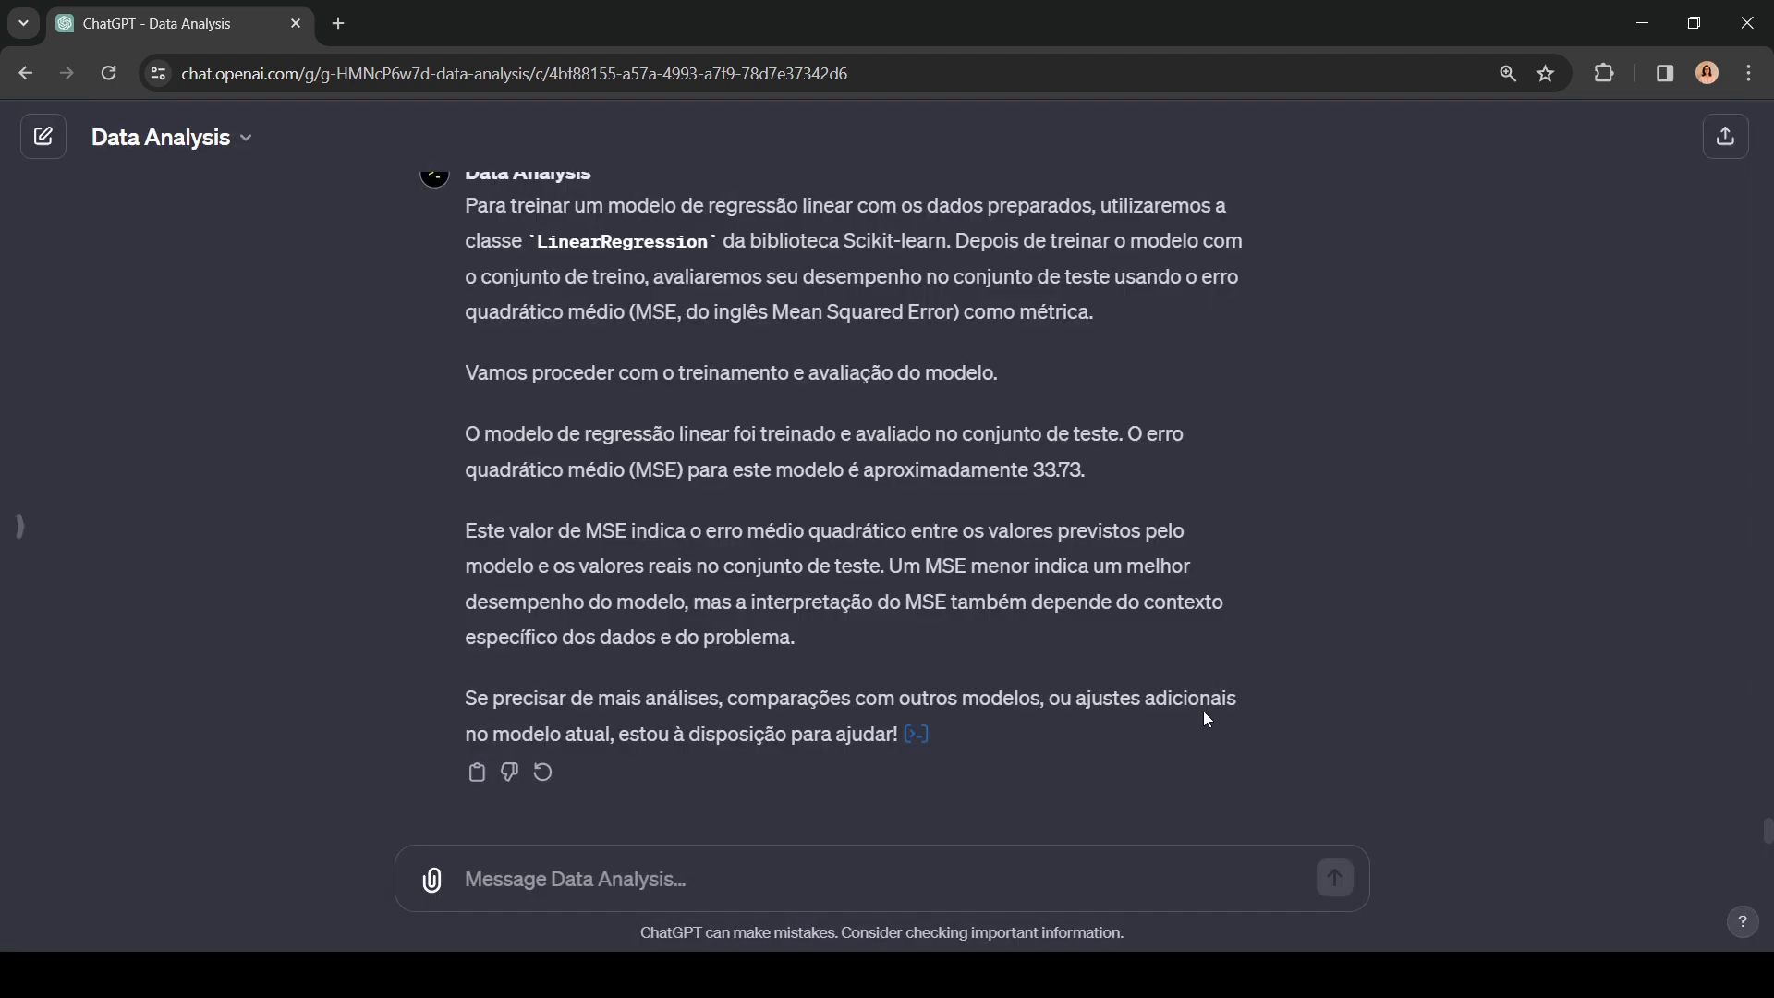
Step: Send the prompt "Agora use KNN-Regressor" and expand its analysis code to inspect the resulting MSE
{"action": "left_click", "coordinate": [671, 874]}
{"action": "type", "text": "Agora"}
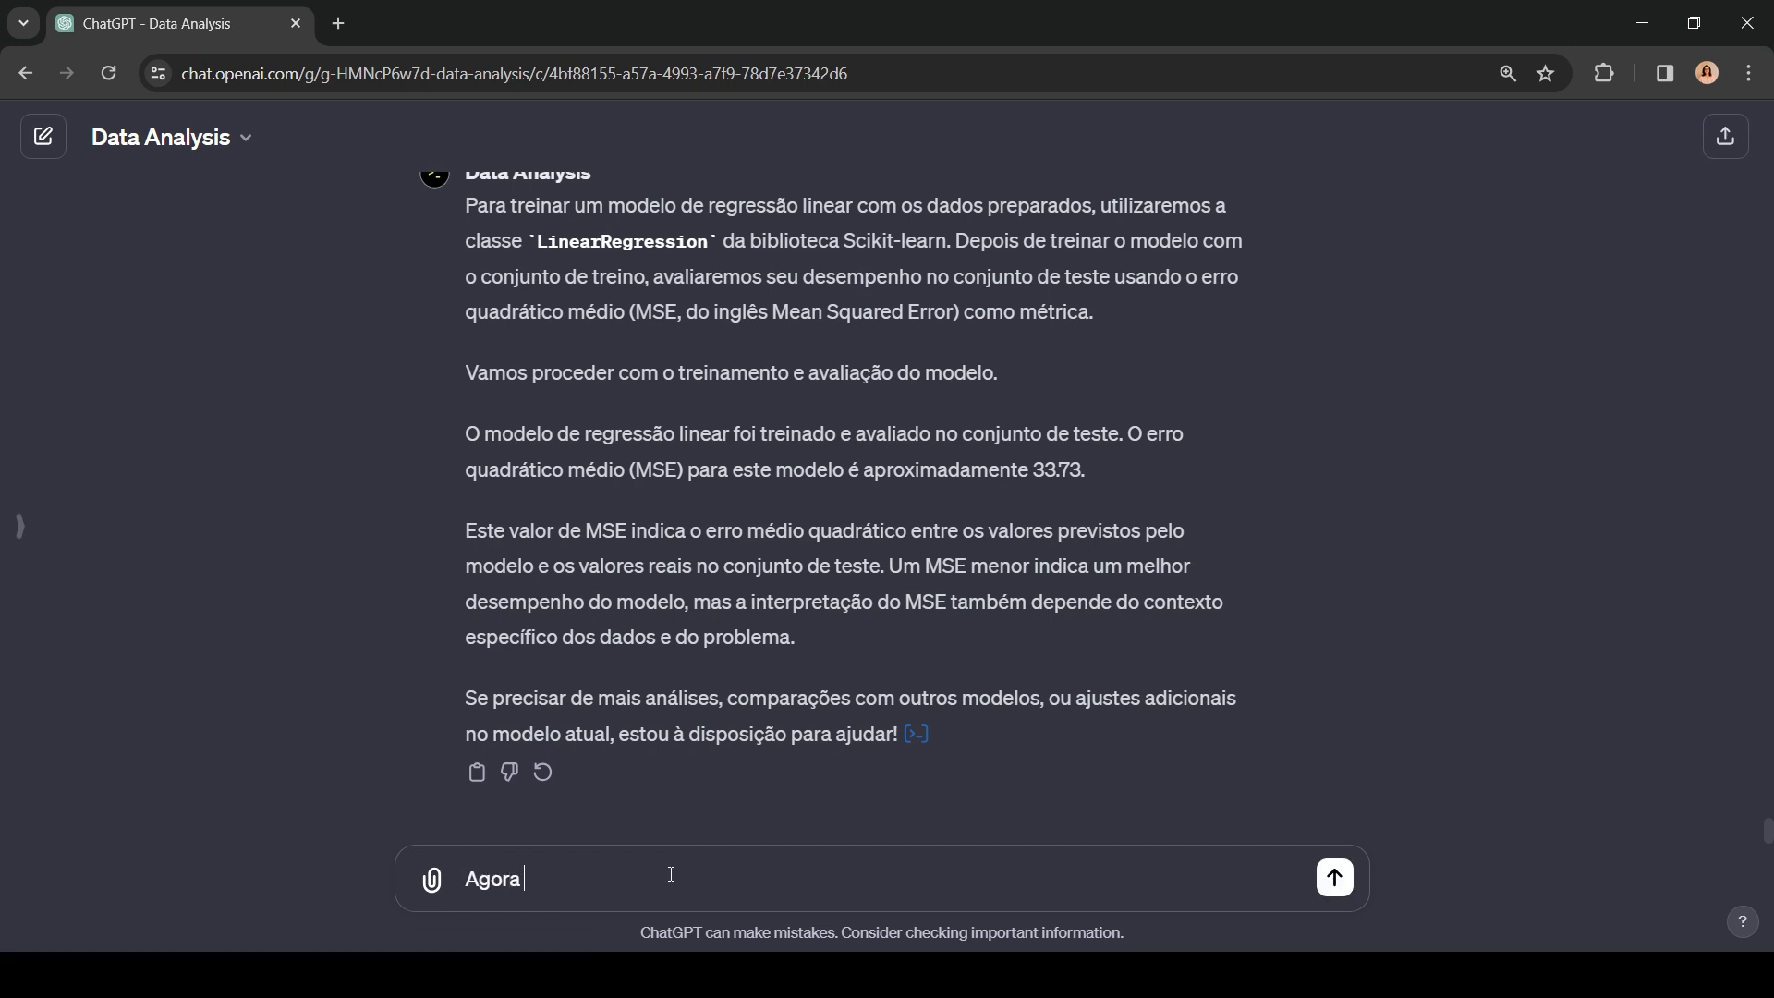
{"action": "type", "text": " use KNN-Regressor"}
{"action": "key", "text": "Return"}
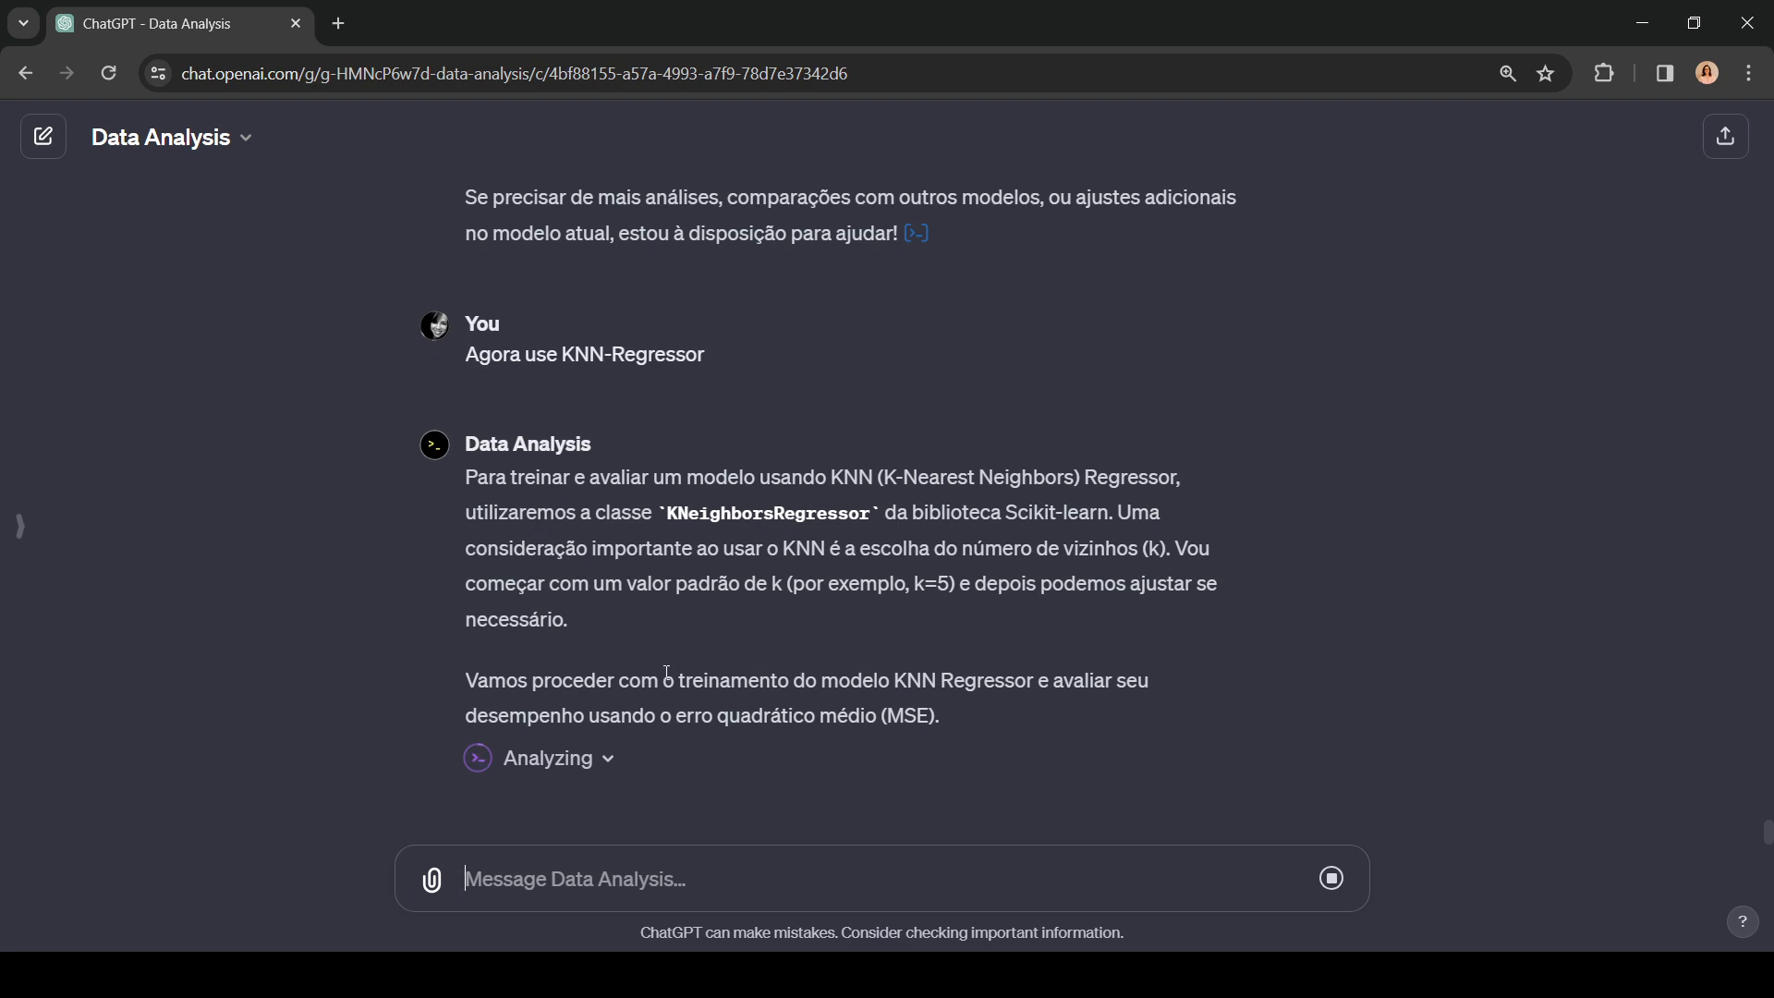
{"action": "left_click", "coordinate": [591, 761]}
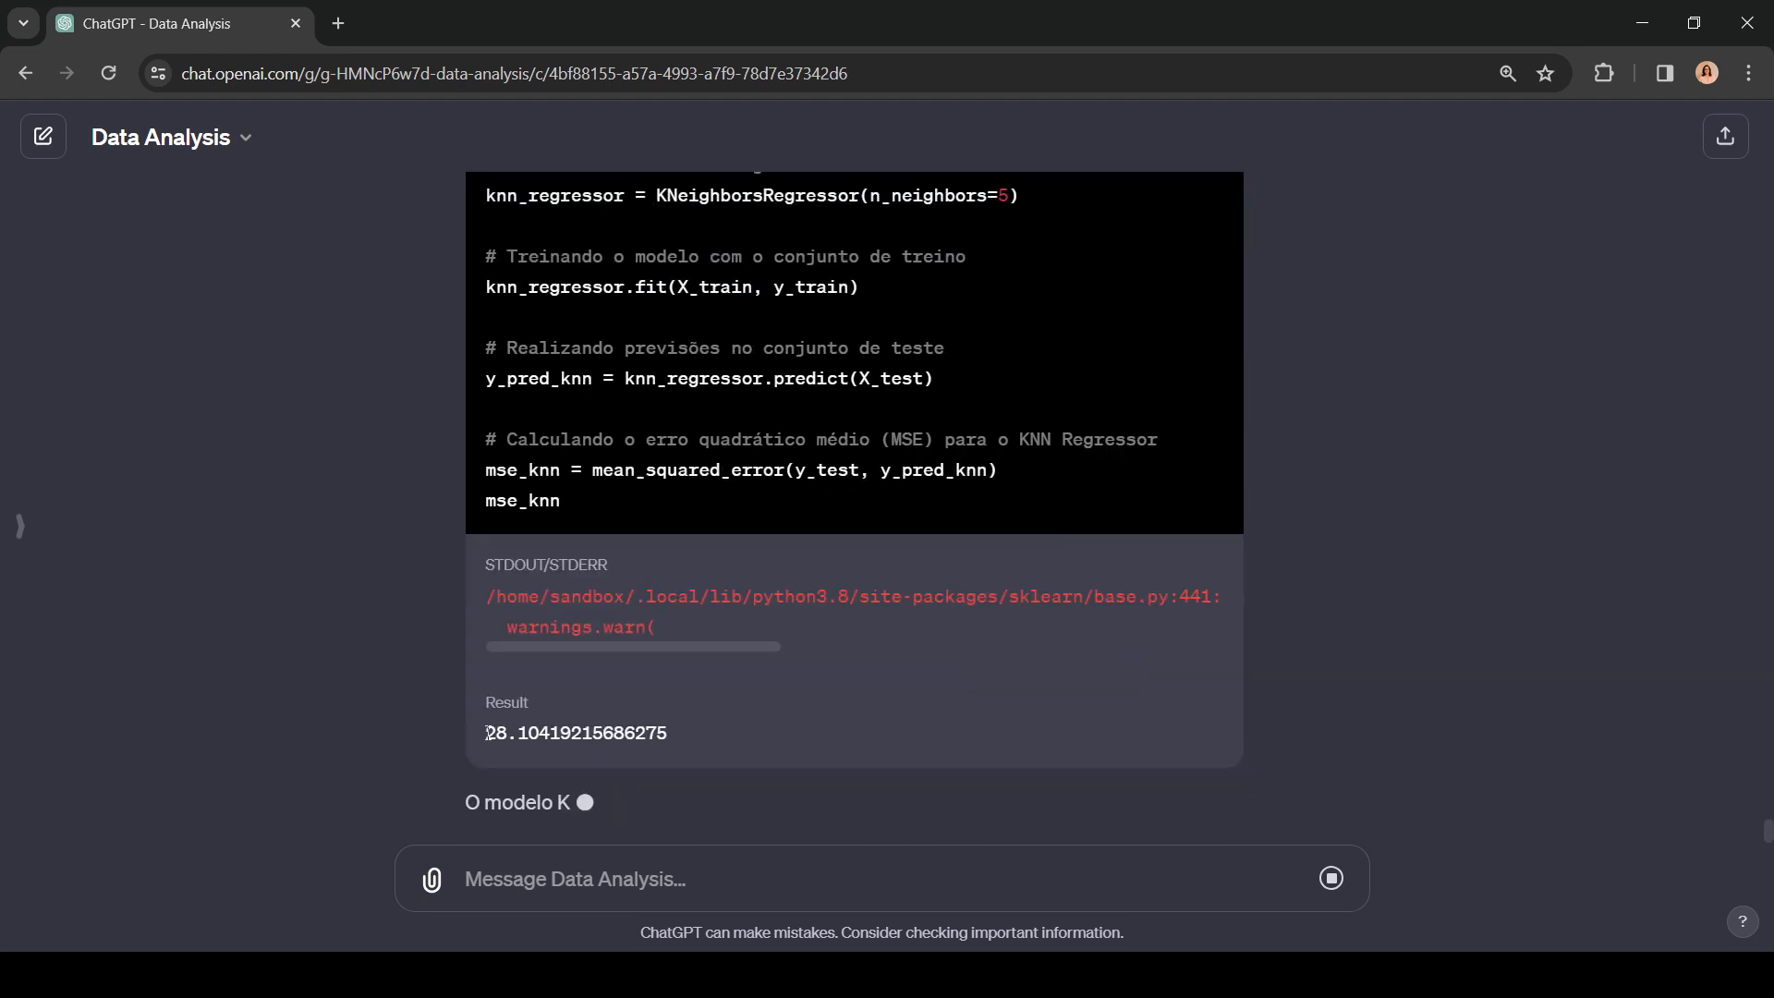
{"action": "left_click_drag", "start_coordinate": [485, 733], "coordinate": [524, 724]}
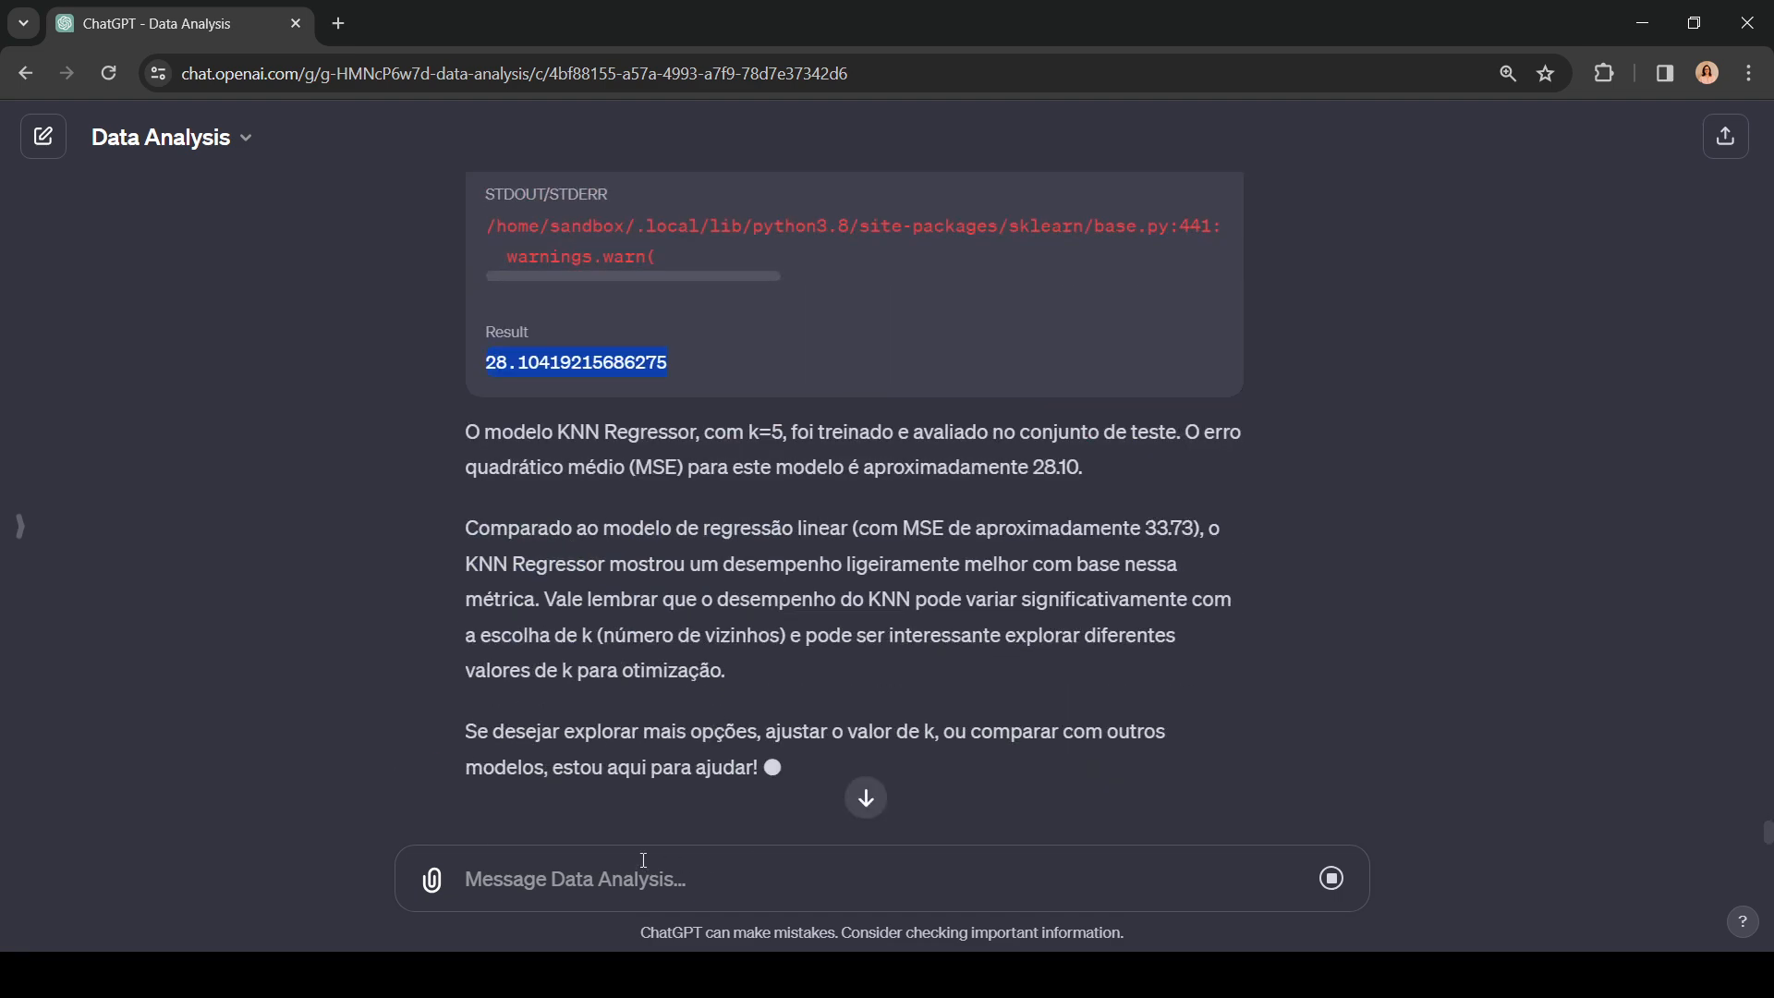
Step: Send the question "Quais algoritmos de regressão você pode executar no "code interpreter"?"
{"action": "left_click", "coordinate": [610, 885]}
{"action": "type", "text": "Q"}
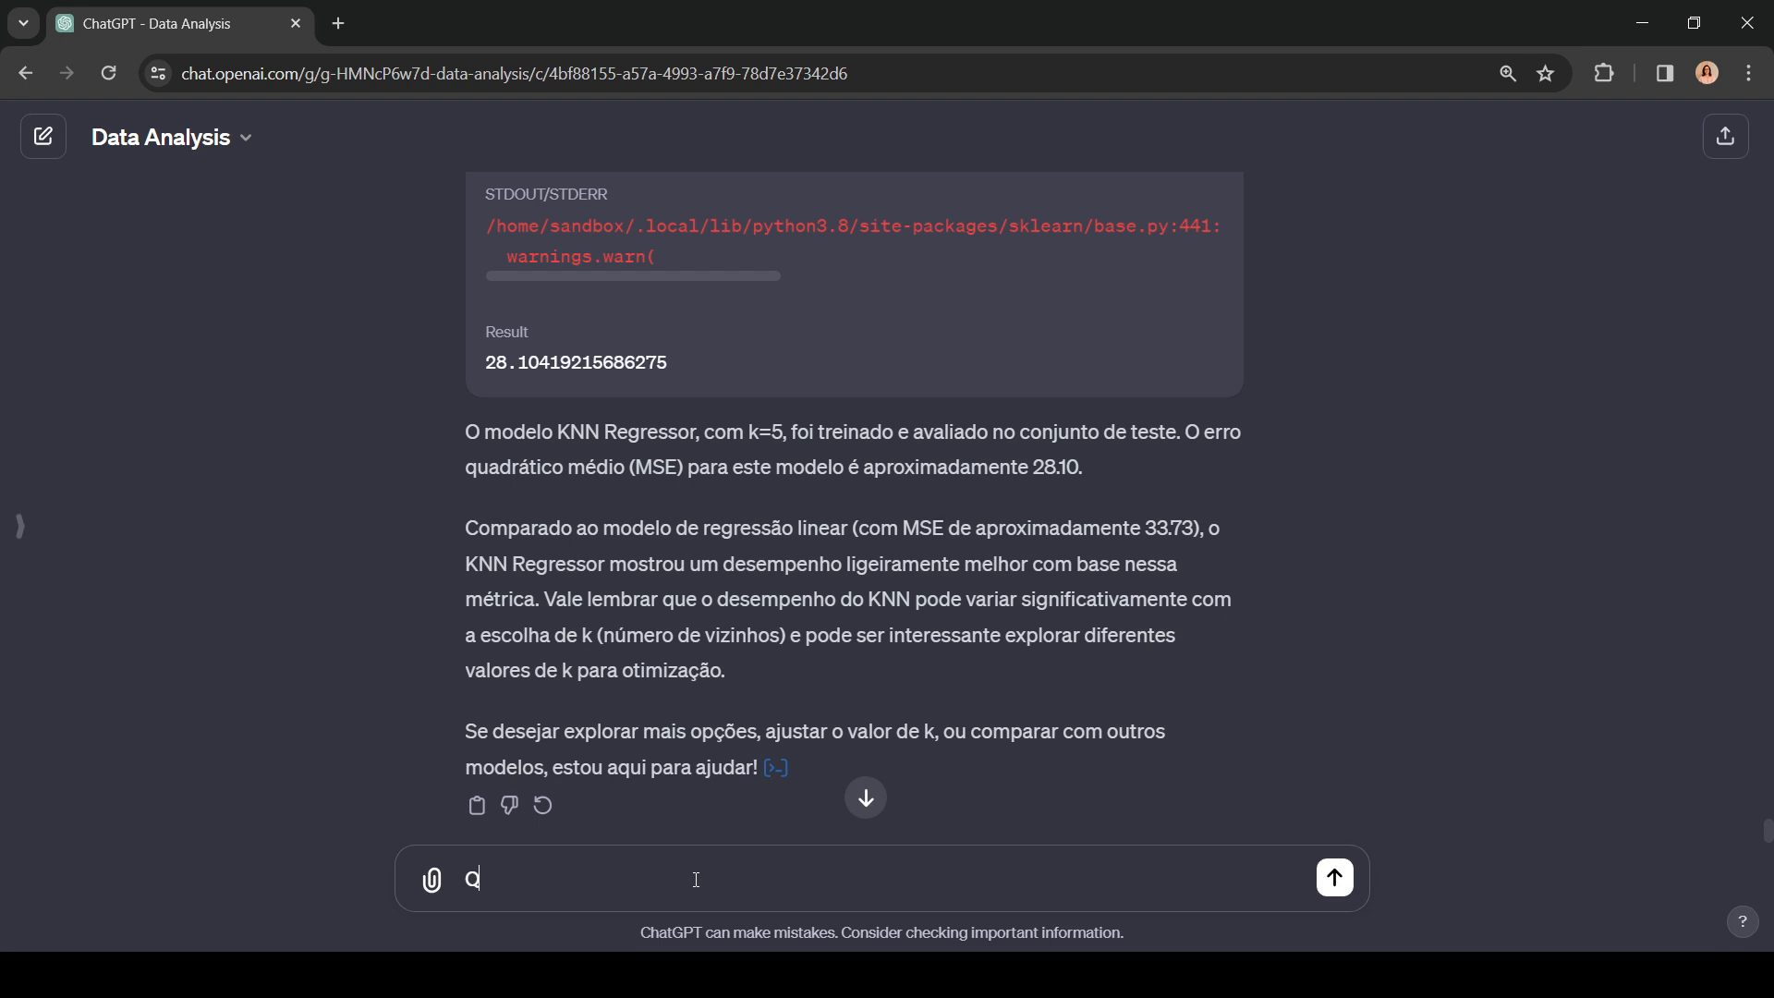
{"action": "type", "text": "uais algoritmos de regr"}
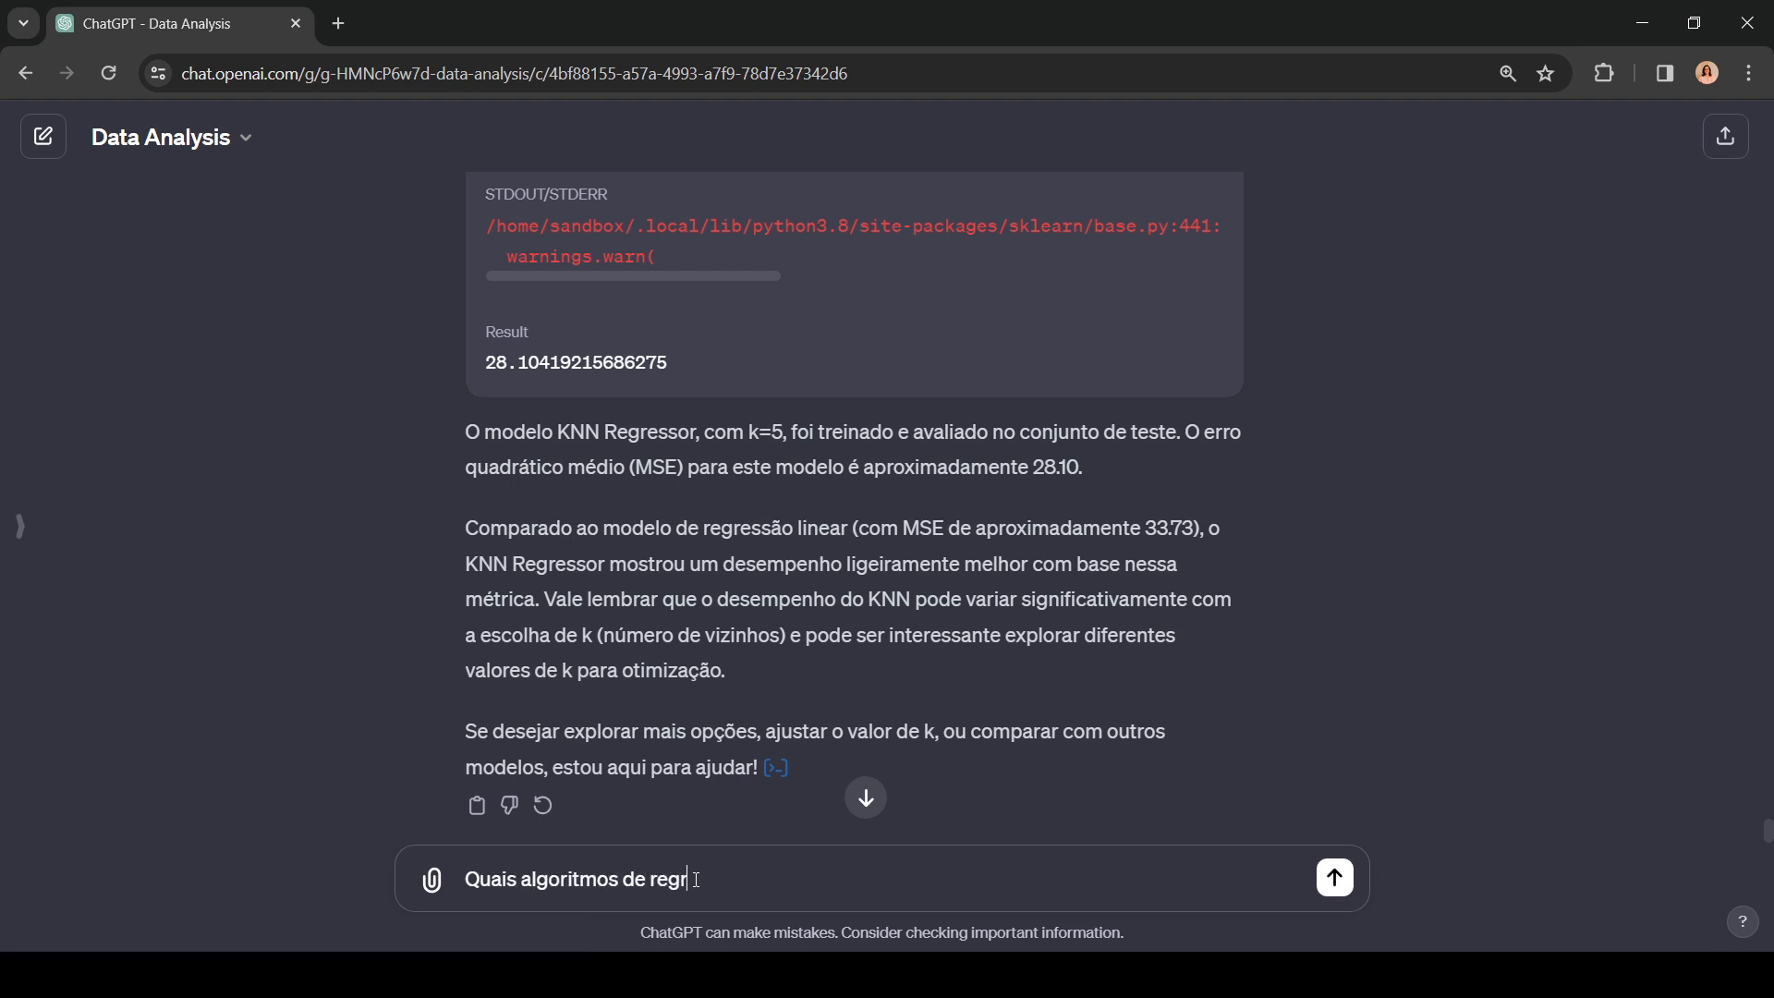
{"action": "type", "text": "essão você pode executar"}
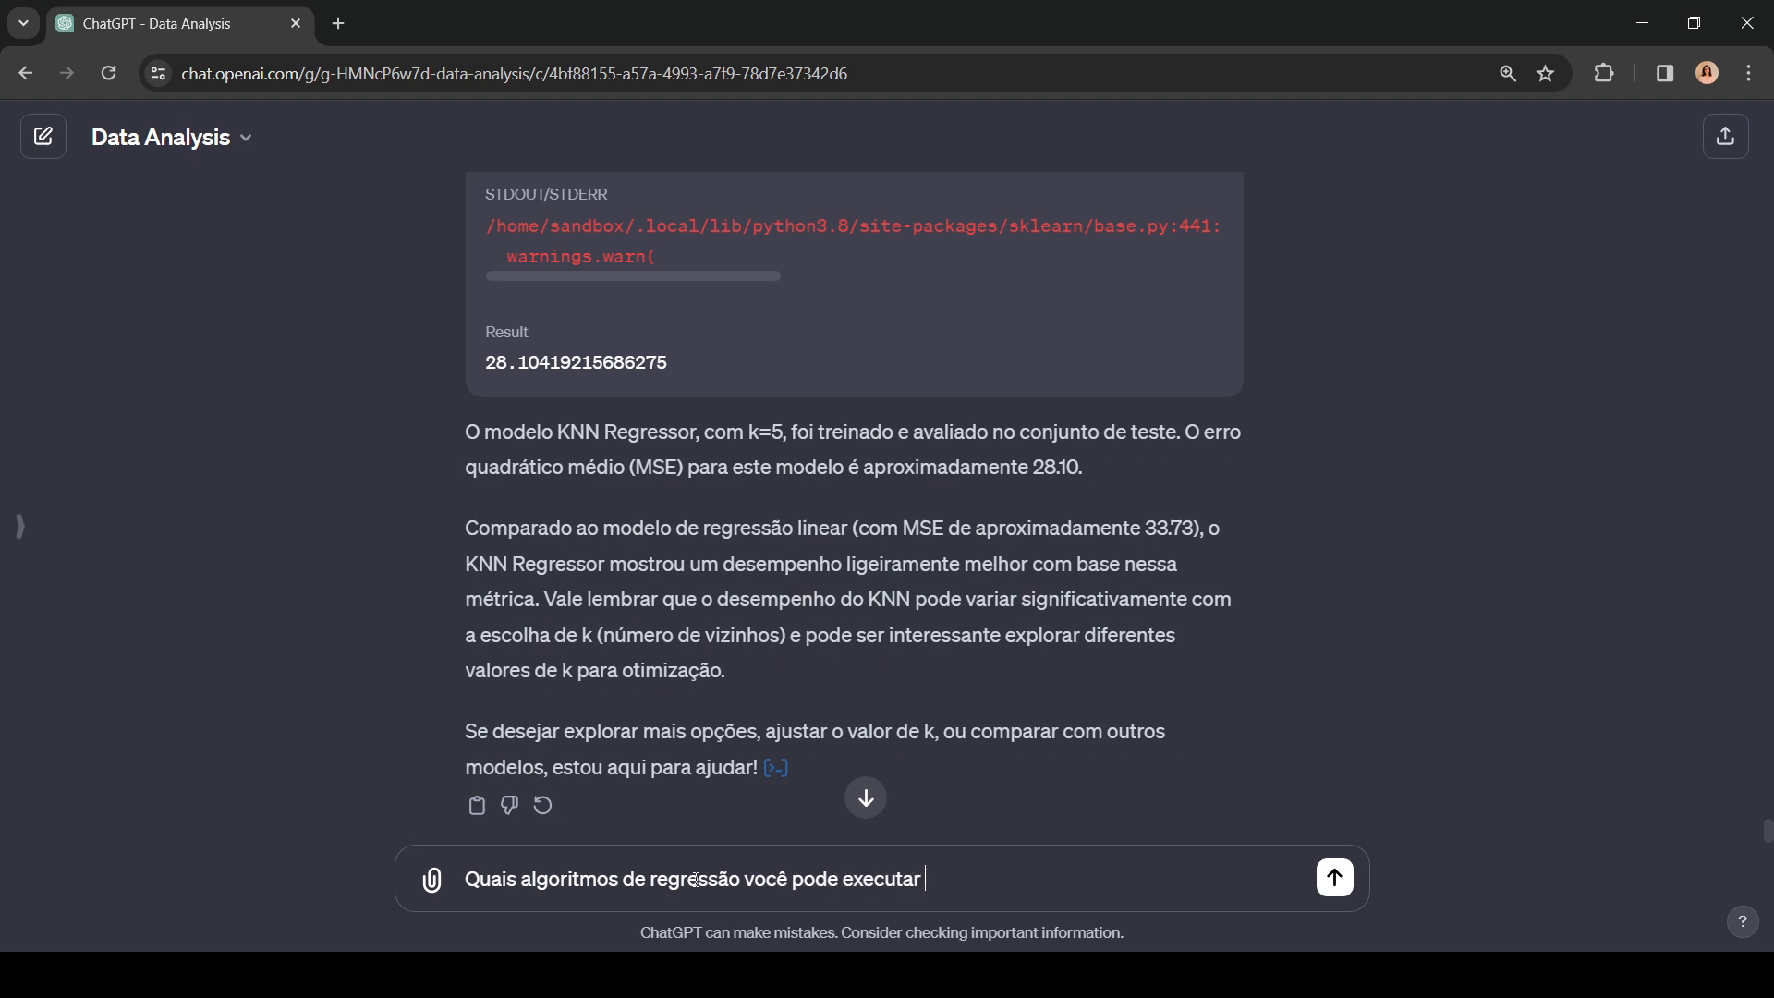
{"action": "type", "text": " no \"code interpr"}
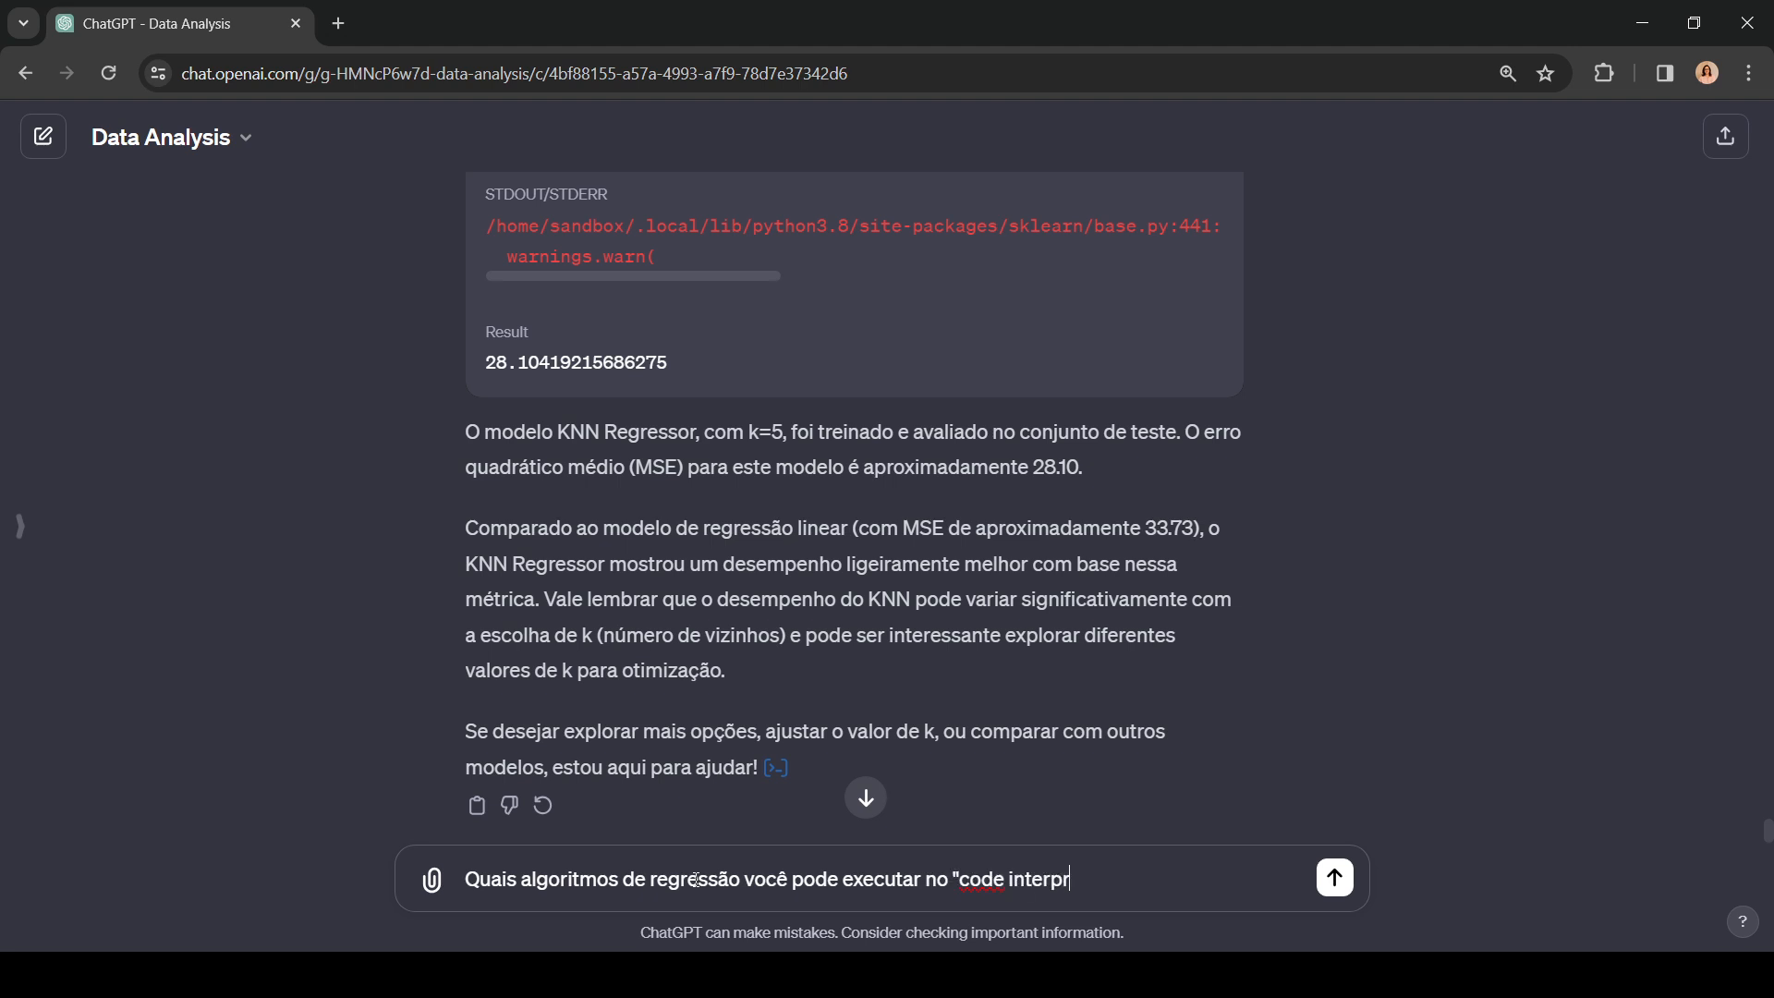
{"action": "type", "text": "eter\"?"}
{"action": "key", "text": "Return"}
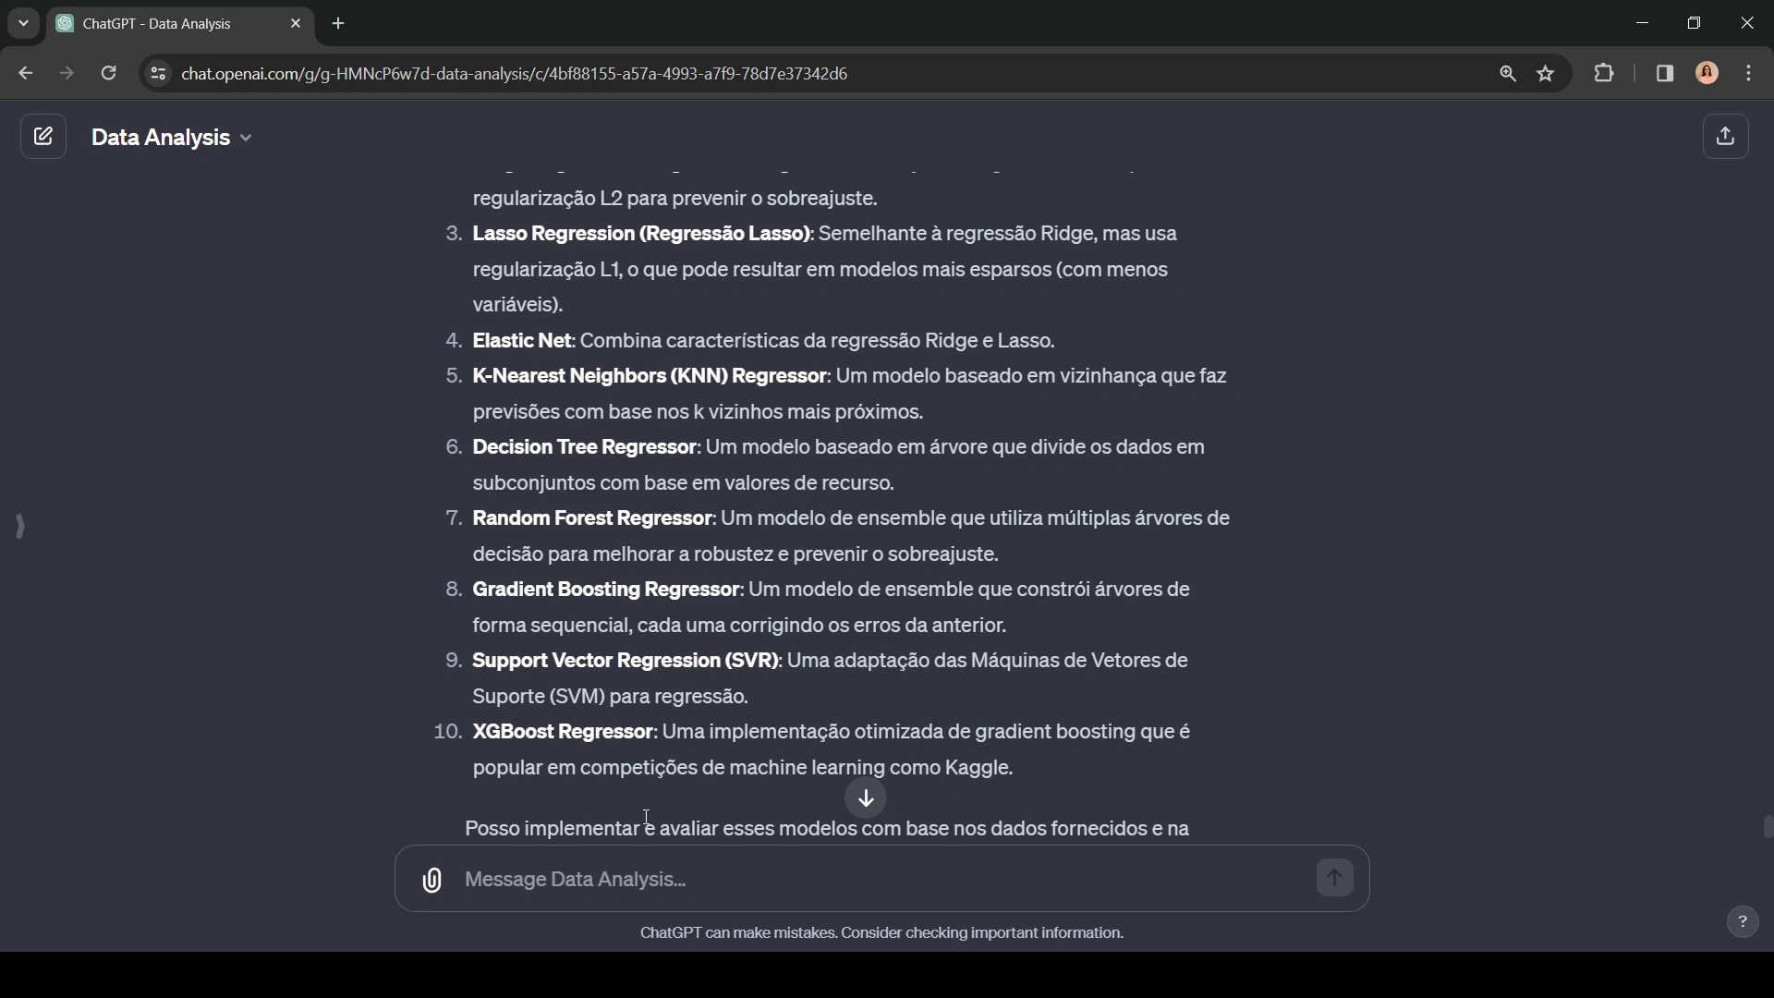
Step: Send the prompt "Execute a regressão do 1 até o 9" based on the listed algorithms and go to the newest reply
{"action": "type", "text": "Execut"}
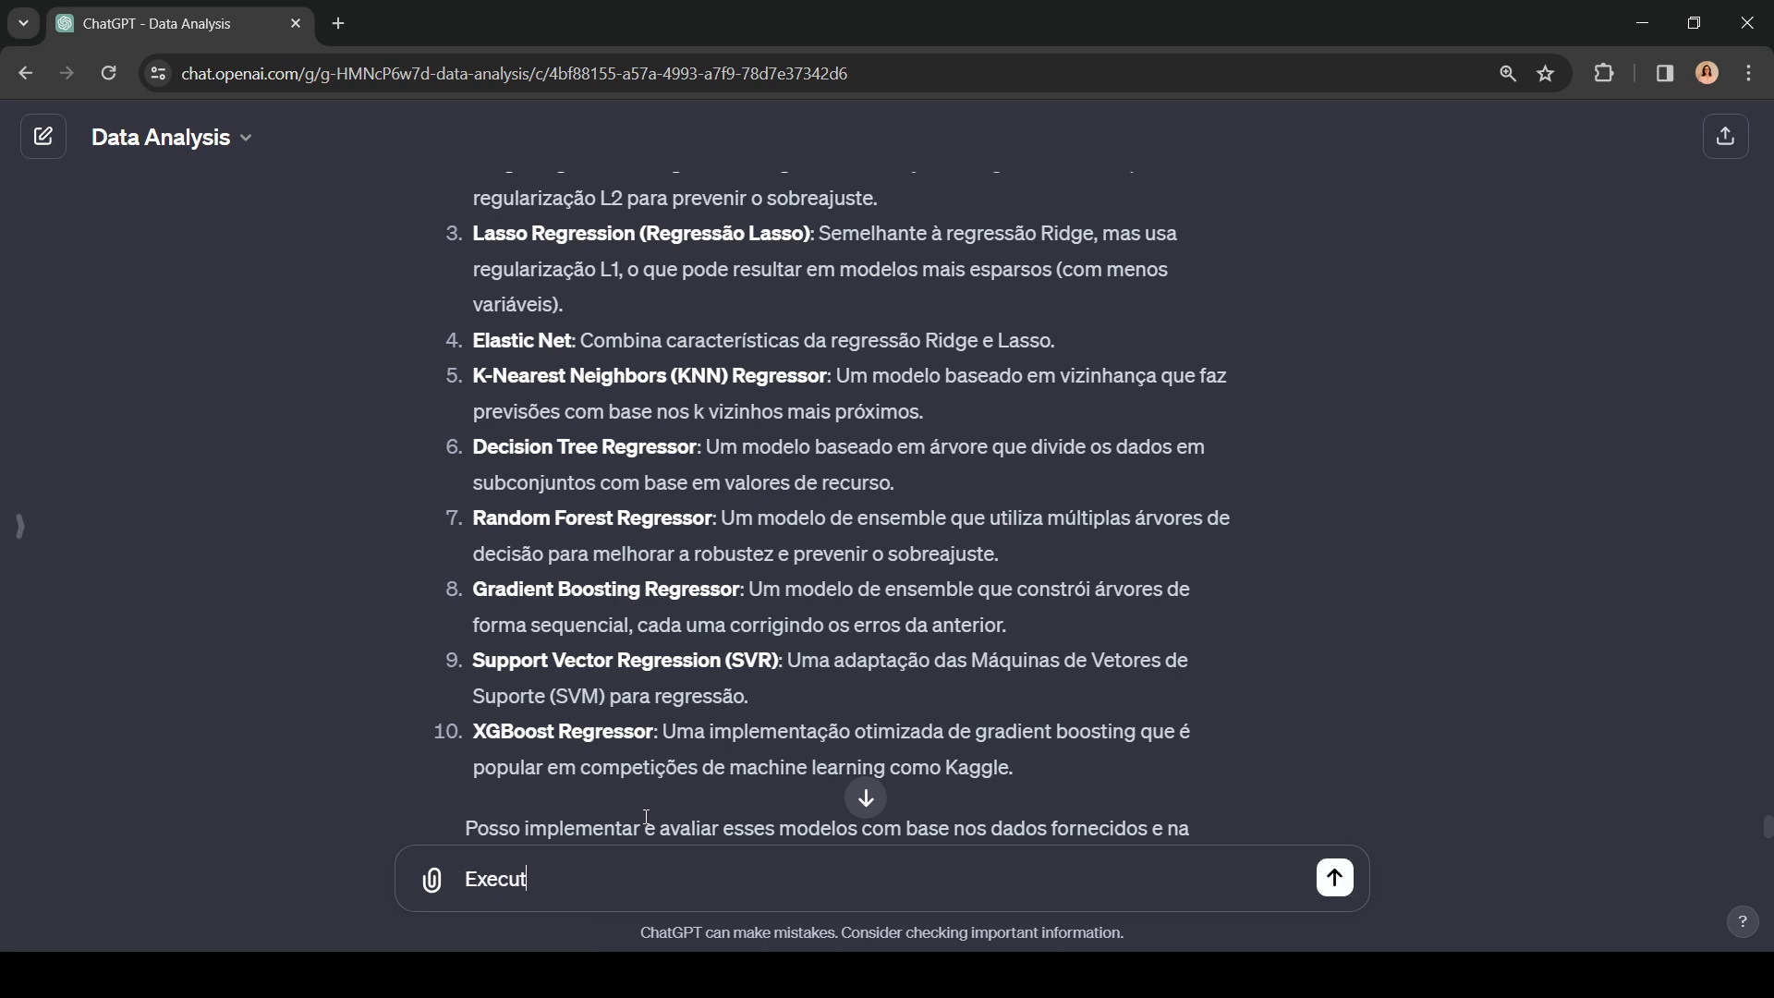
{"action": "type", "text": "e a regressão do"}
{"action": "scroll", "coordinate": [640, 541], "scroll_direction": "up", "scroll_amount": 1}
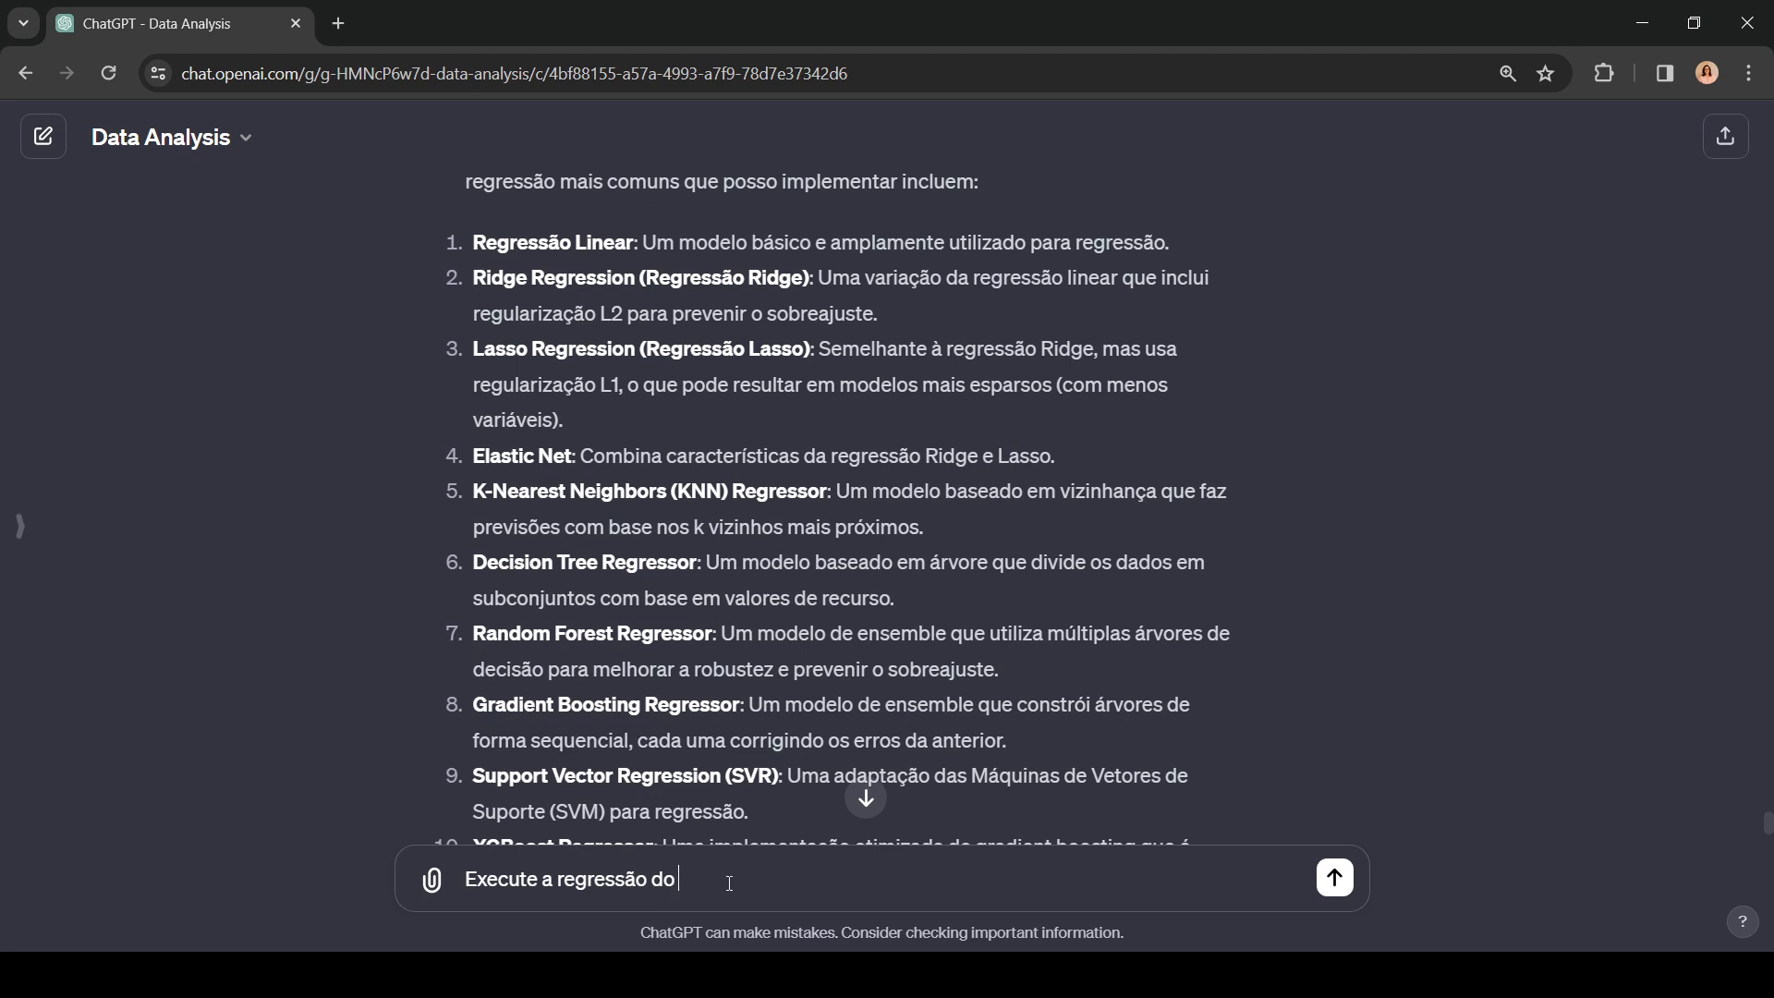
{"action": "type", "text": "2"}
{"action": "key", "text": "BackSpace"}
{"action": "type", "text": "1 a té"}
{"action": "key", "text": "BackSpace"}
{"action": "key", "text": "BackSpace"}
{"action": "key", "text": "BackSpace"}
{"action": "type", "text": "té o 9"}
{"action": "left_click", "coordinate": [1334, 877]}
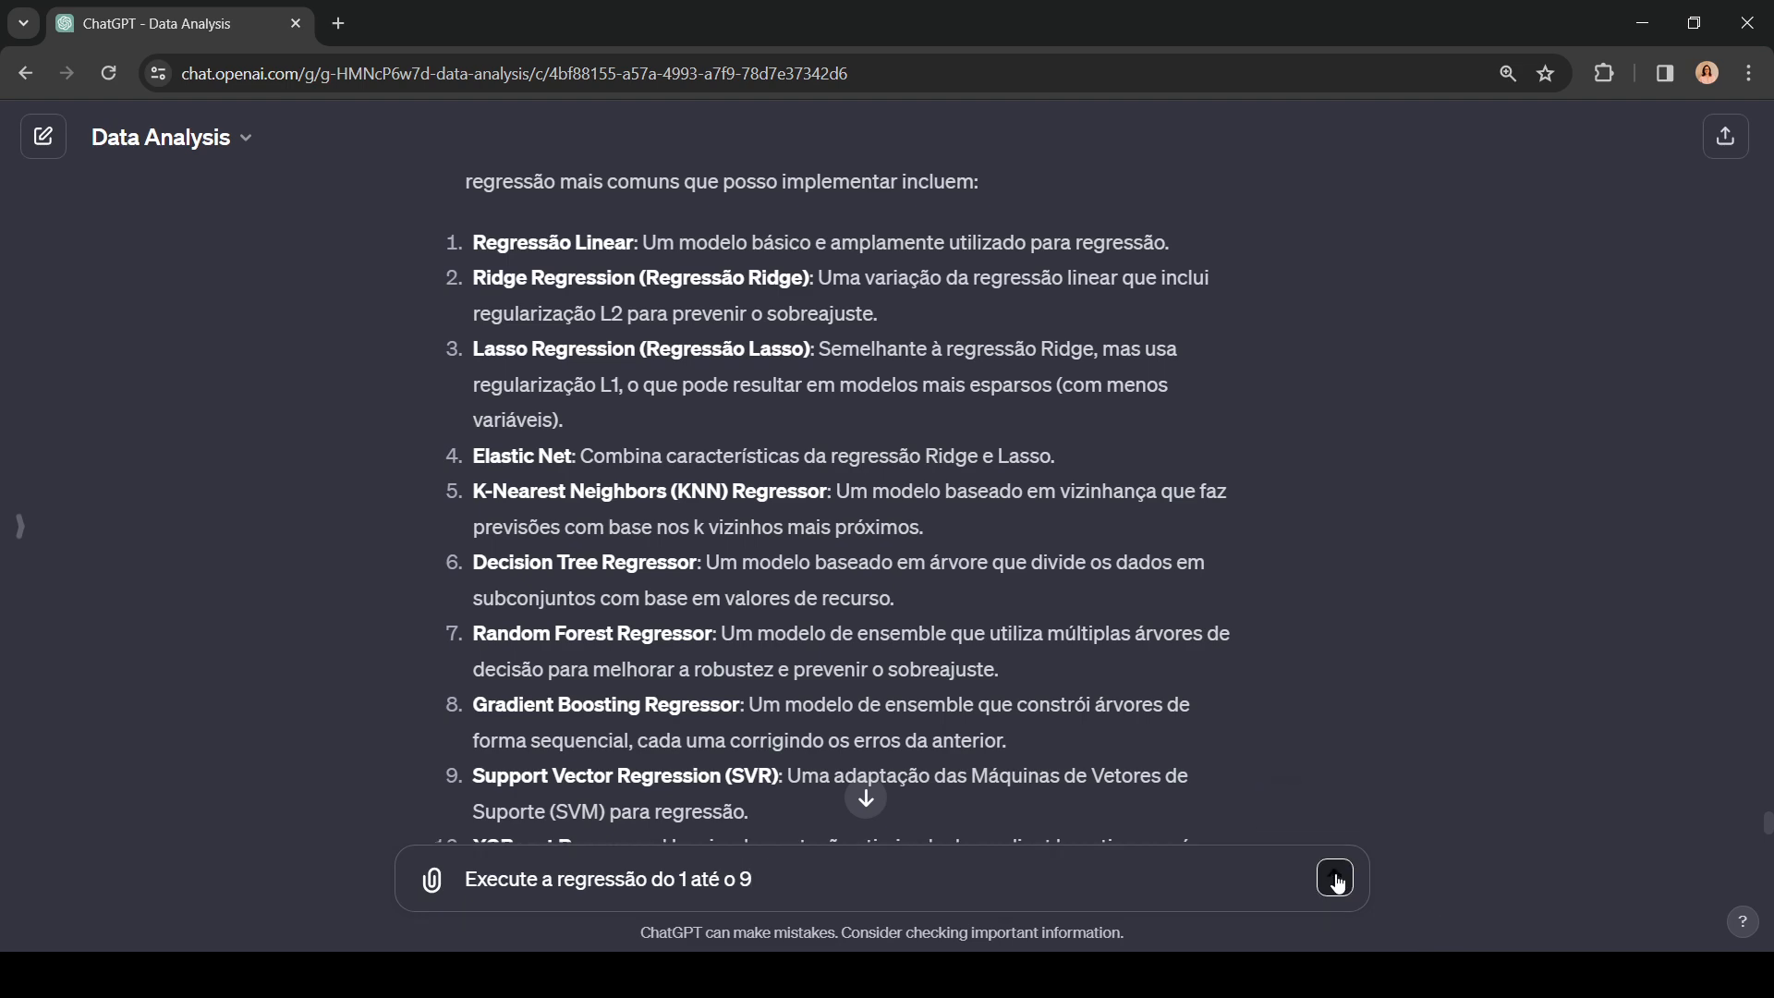
{"action": "left_click", "coordinate": [864, 800]}
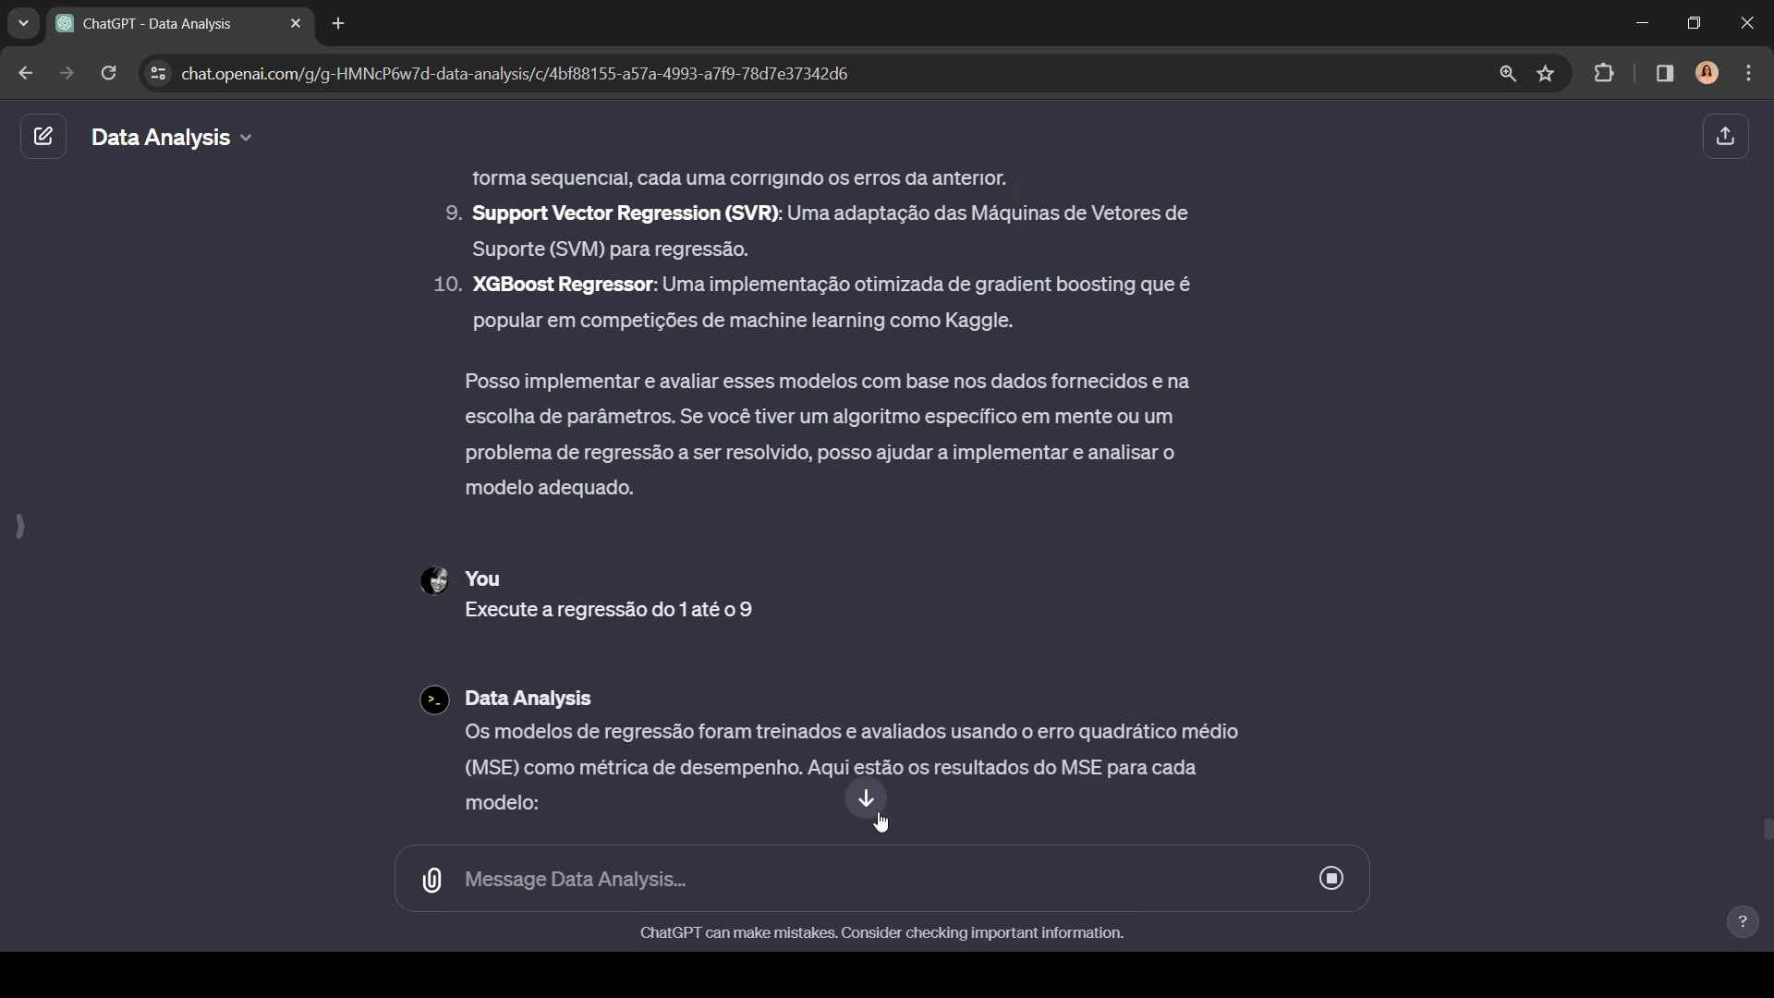
Step: Compare the MSE results of the nine regression models, highlighting the Gradient Boosting Regressor entry
{"action": "left_click", "coordinate": [866, 799]}
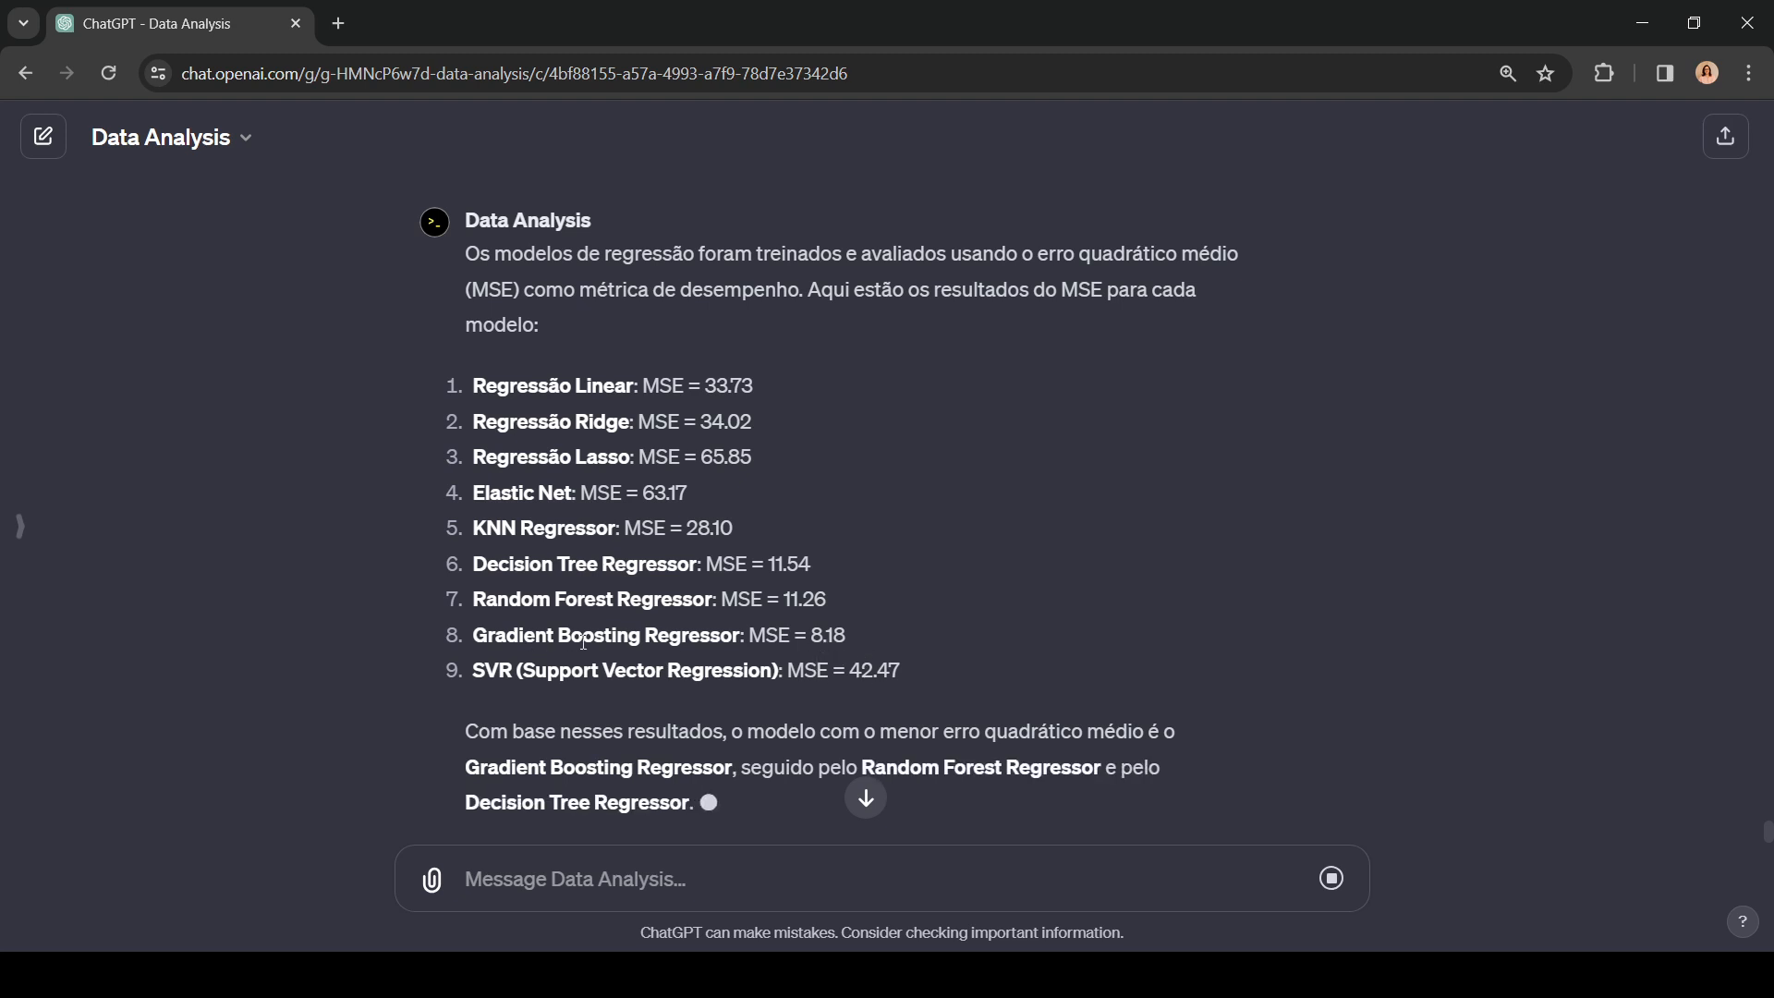
{"action": "left_click_drag", "start_coordinate": [886, 647], "coordinate": [469, 636]}
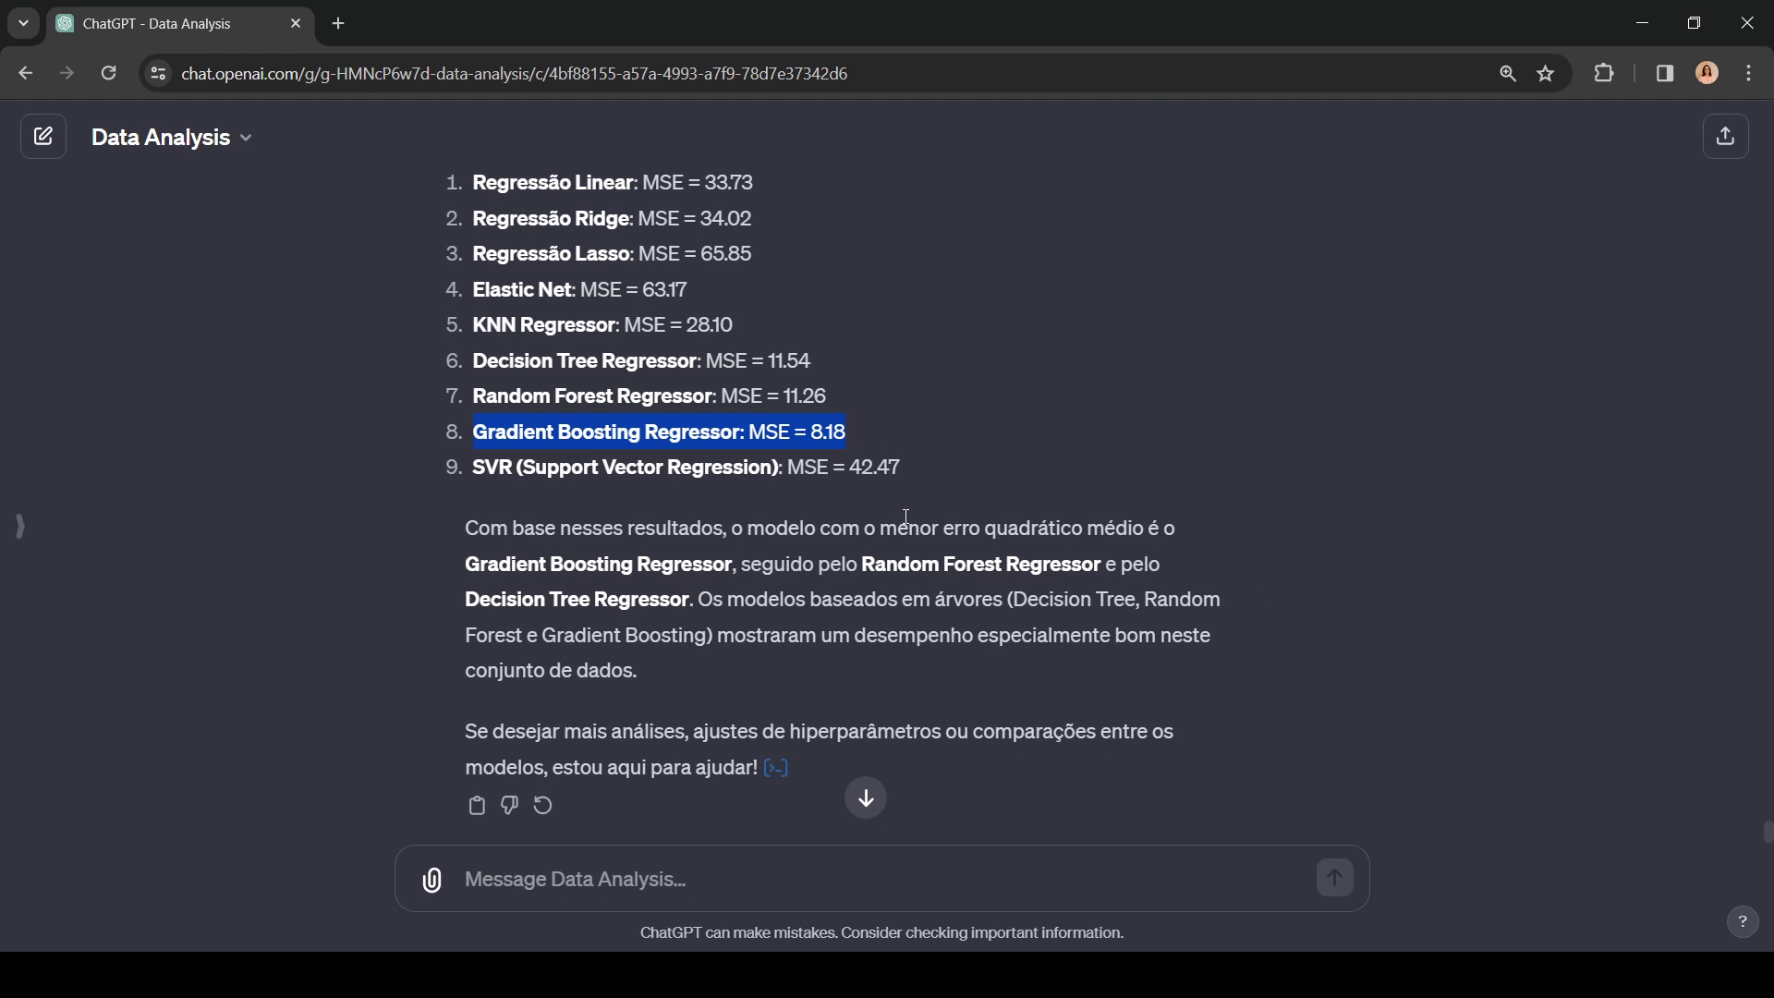
{"action": "scroll", "coordinate": [762, 369], "scroll_direction": "up", "scroll_amount": 1}
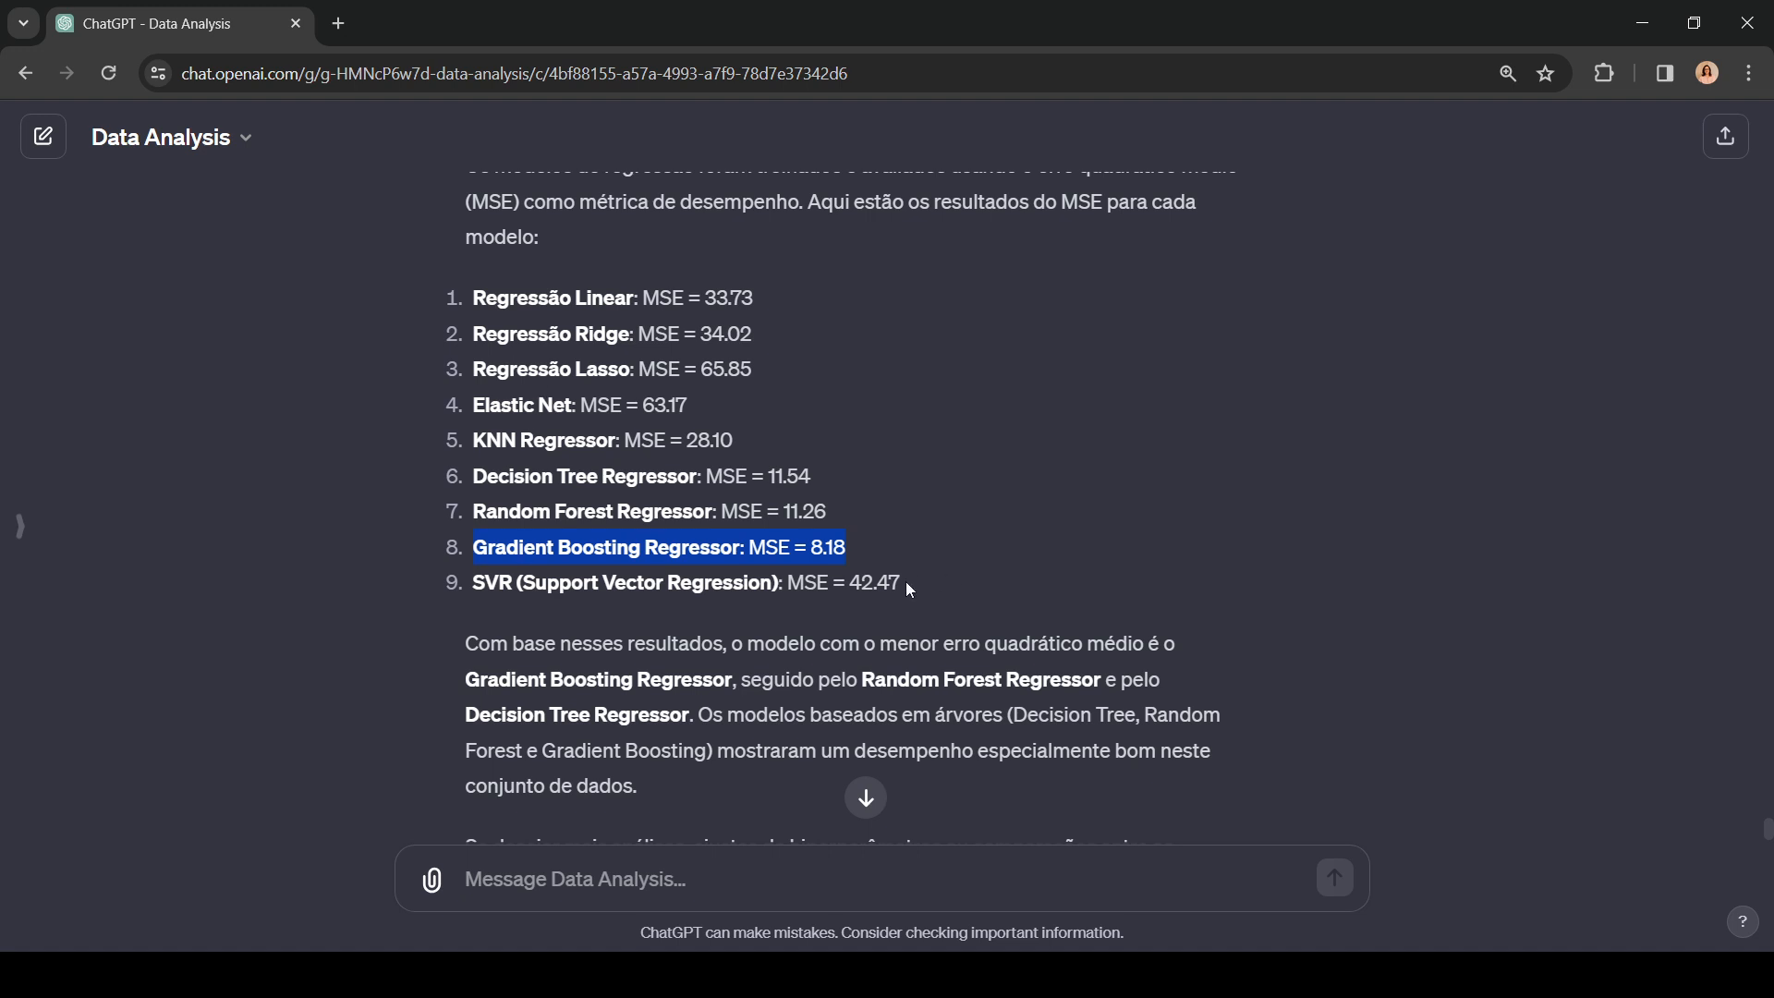
{"action": "left_click", "coordinate": [855, 557]}
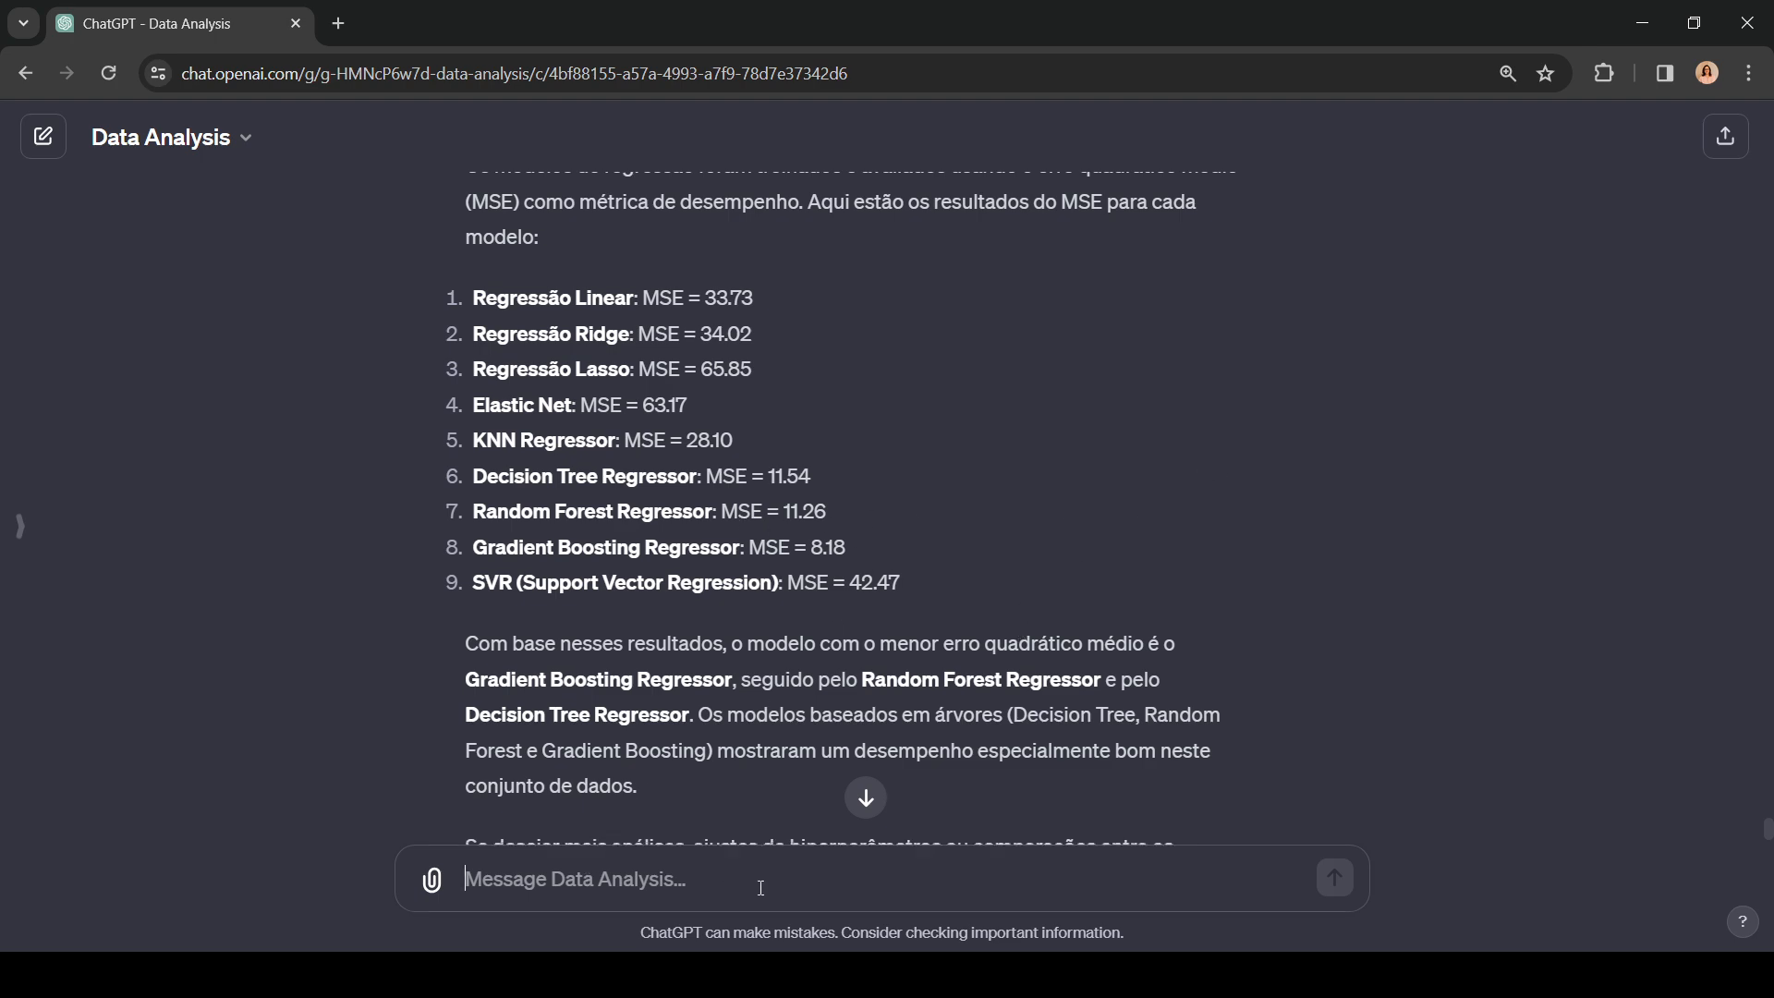
Step: Send the prompt "tente com o XGBoost Regressor", reusing the model name from the algorithm list, and expand its analysis code
{"action": "scroll", "coordinate": [508, 636], "scroll_direction": "up", "scroll_amount": 10}
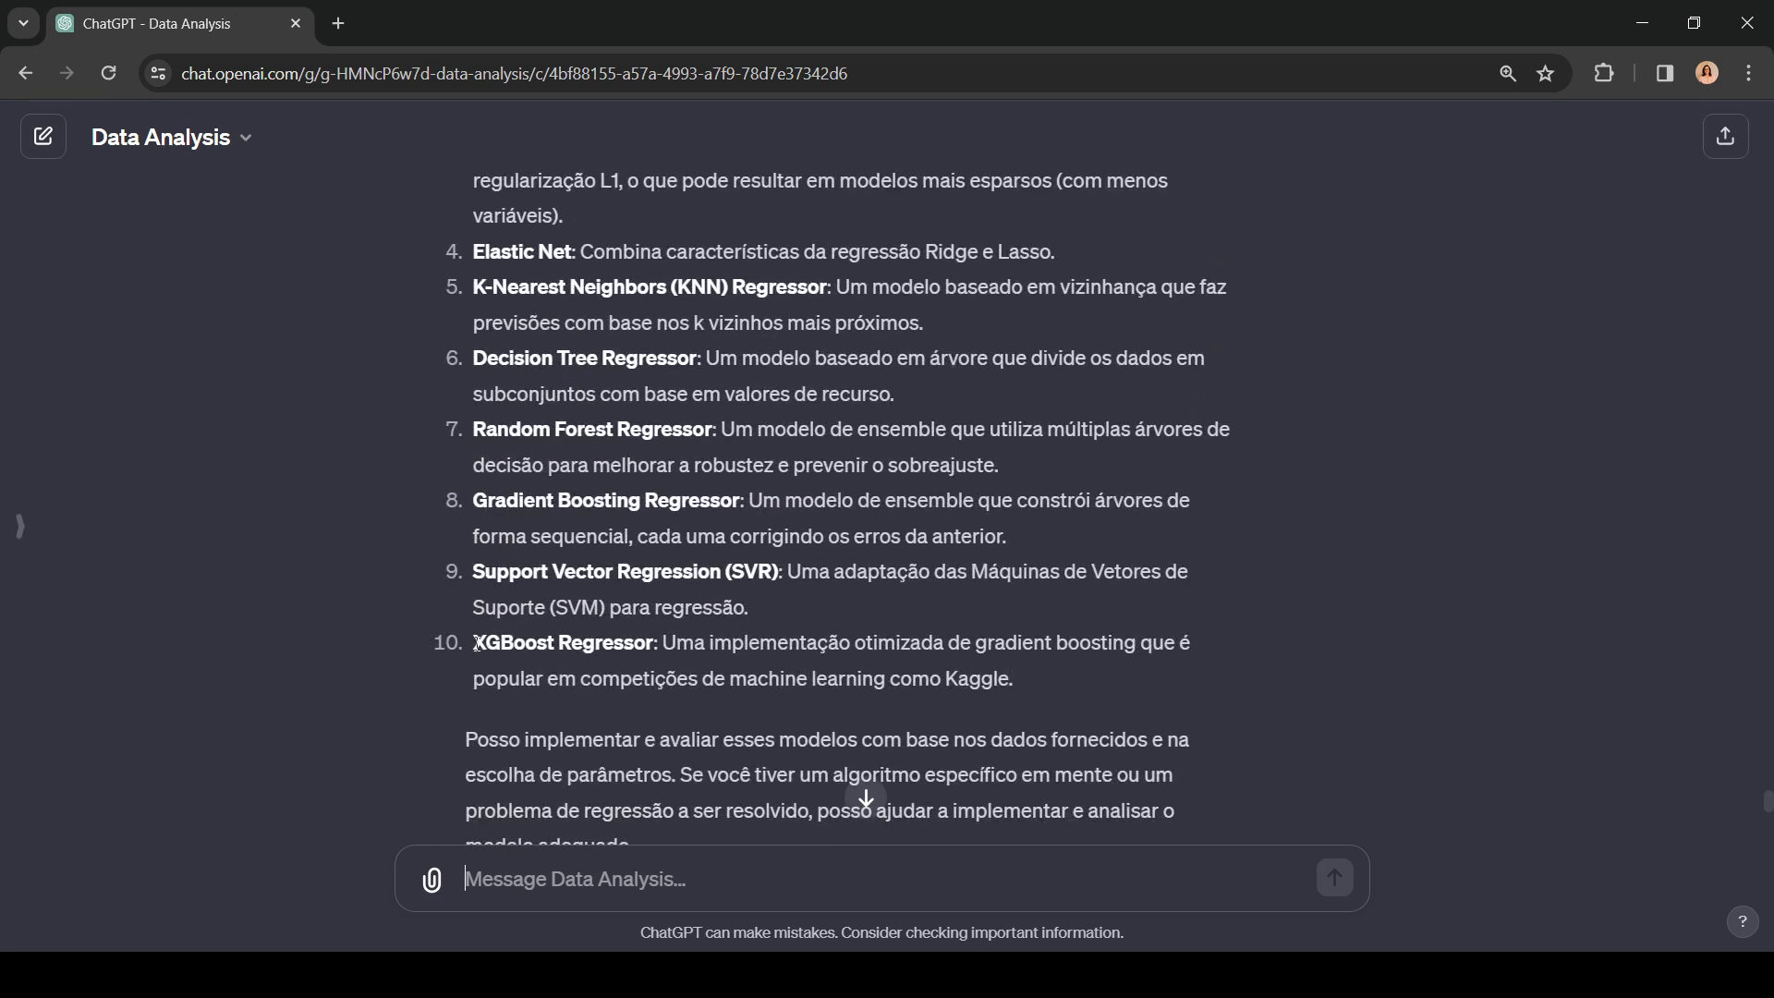
{"action": "left_click_drag", "start_coordinate": [473, 642], "coordinate": [652, 642]}
{"action": "key", "text": "ctrl+c"}
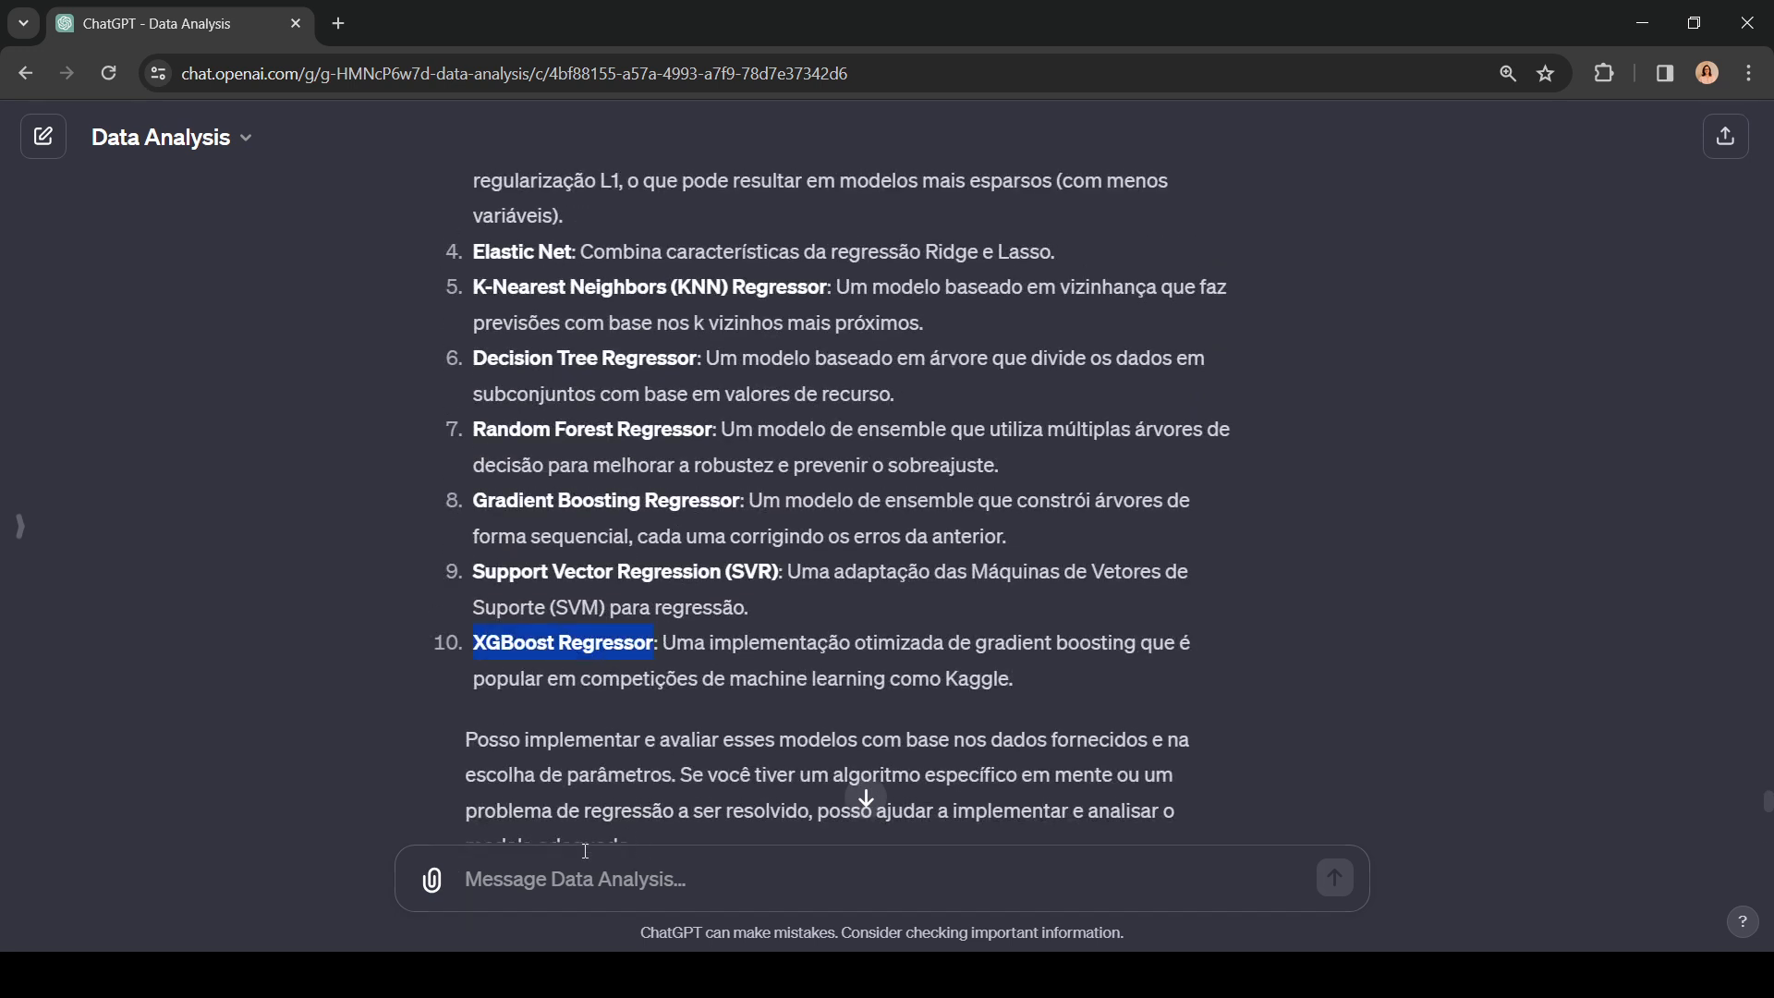
{"action": "left_click", "coordinate": [916, 879]}
{"action": "key", "text": "ctrl+v"}
{"action": "key", "text": "Home"}
{"action": "type", "text": "tent"}
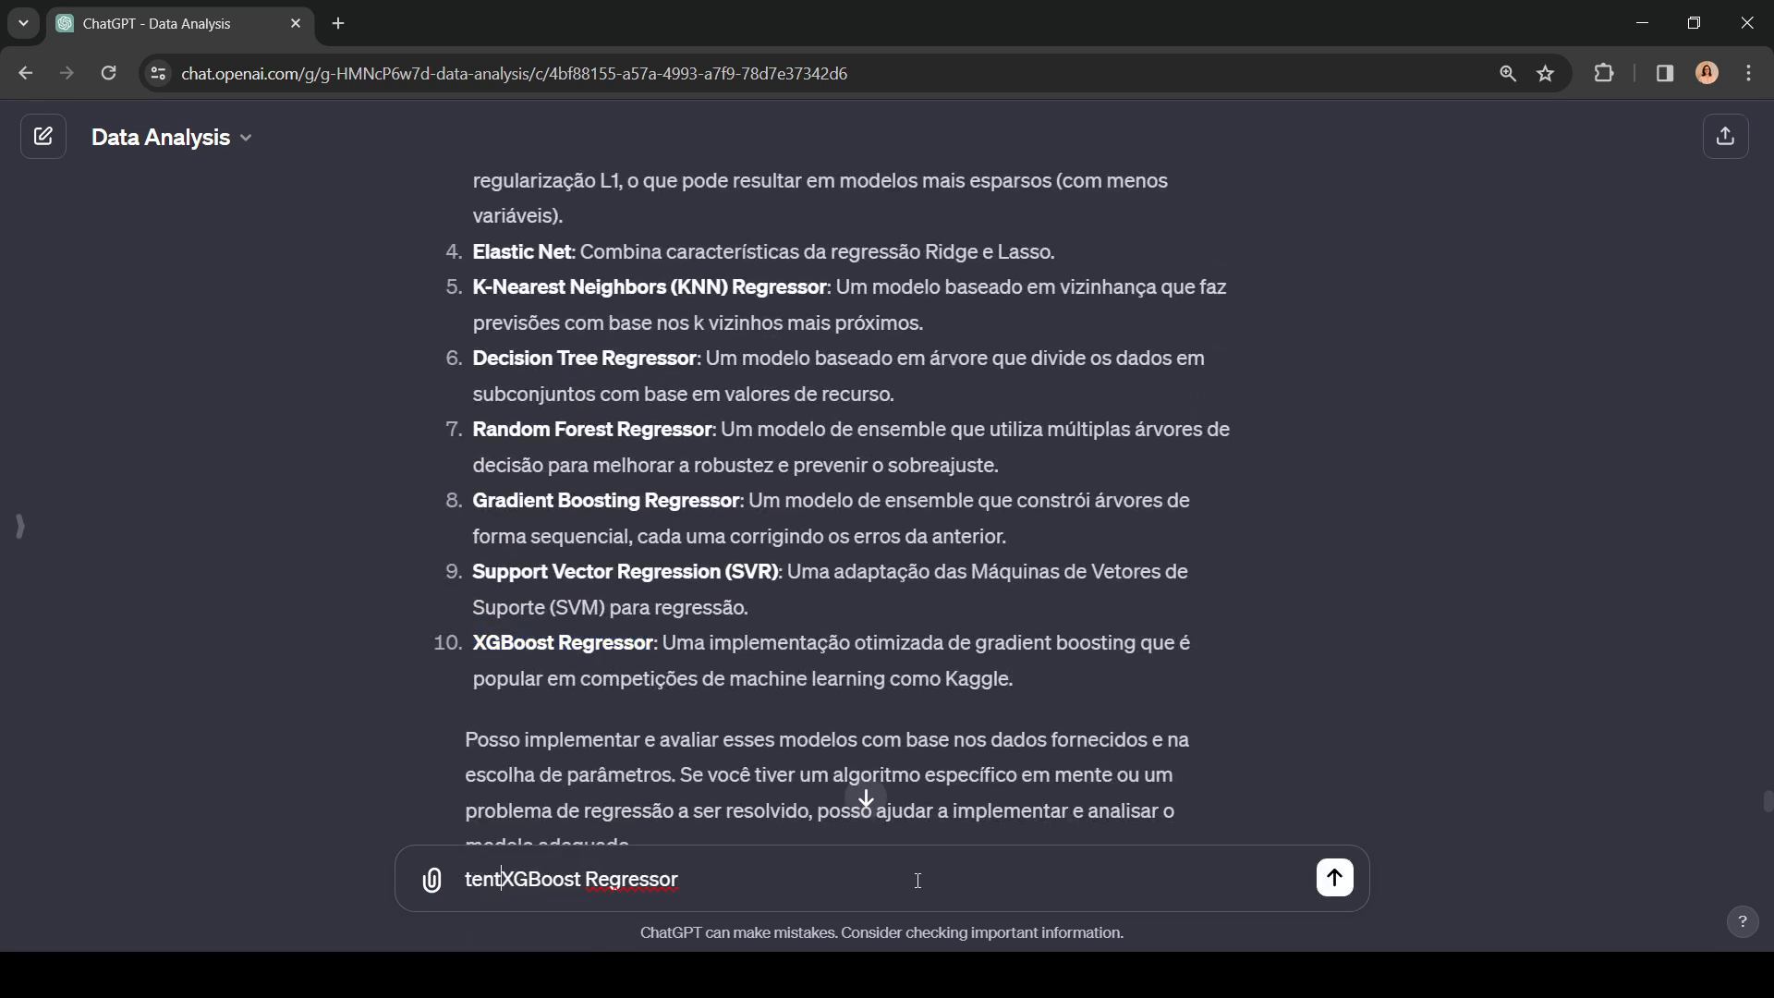
{"action": "type", "text": "e com o"}
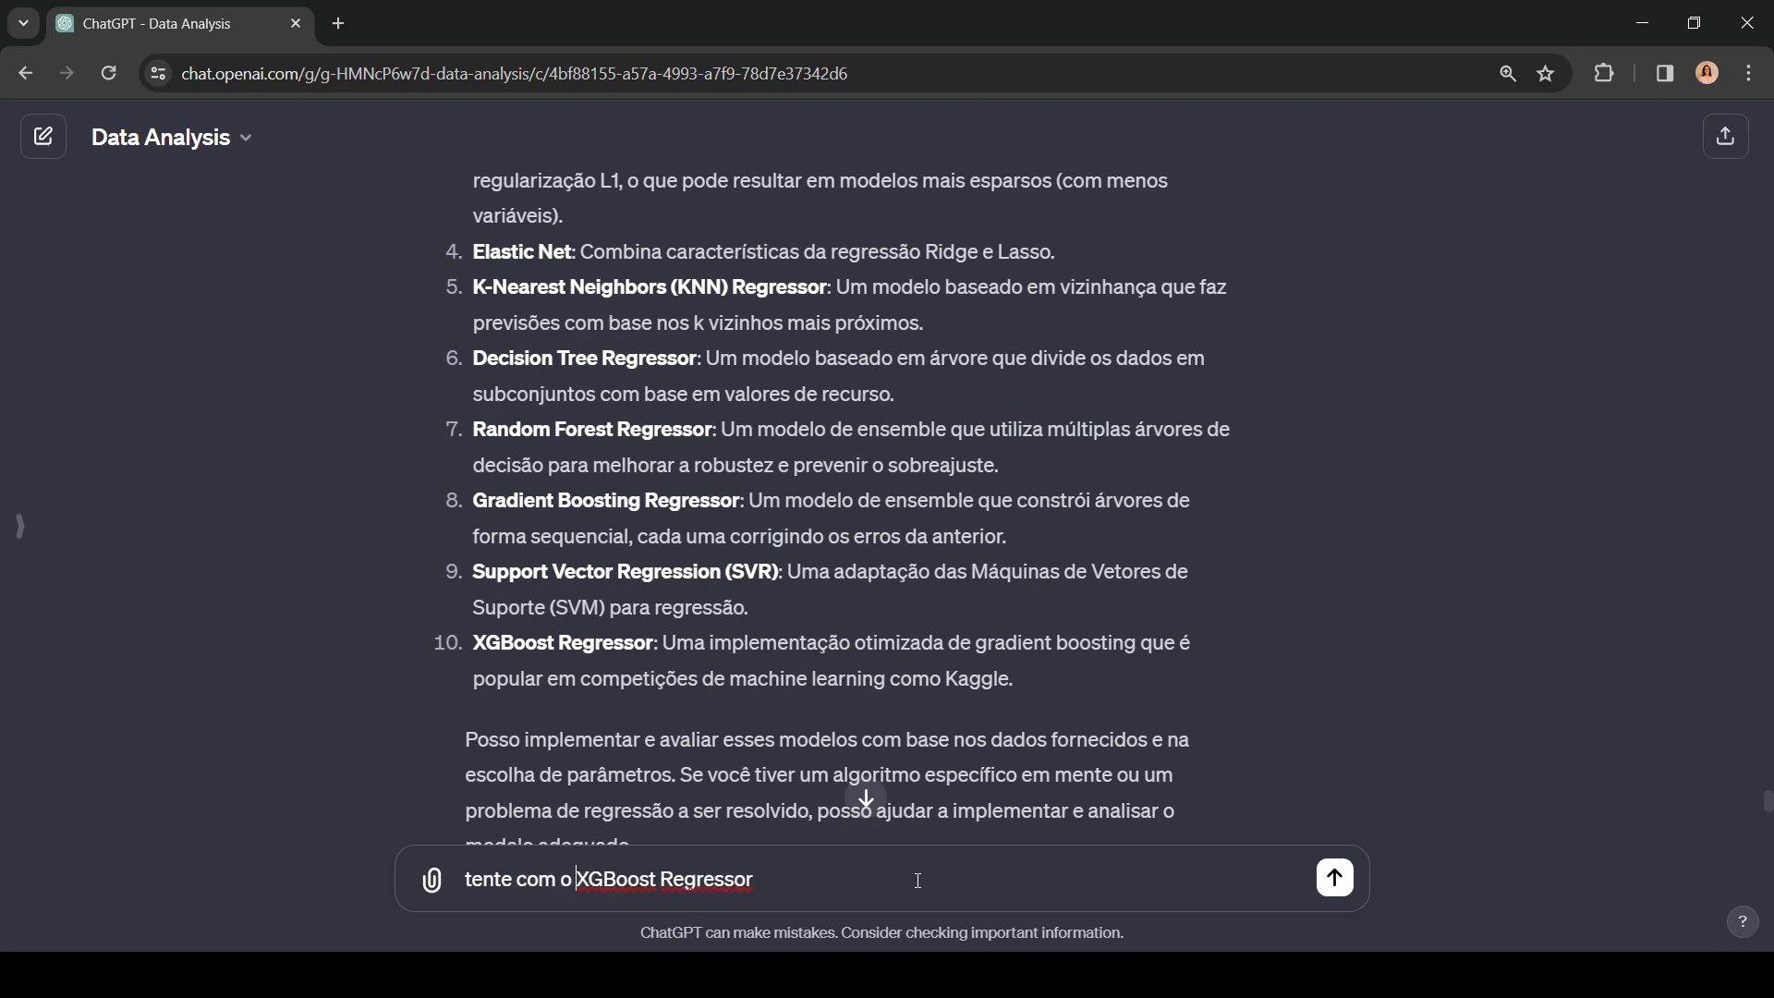
{"action": "key", "text": "Return"}
{"action": "left_click", "coordinate": [868, 800]}
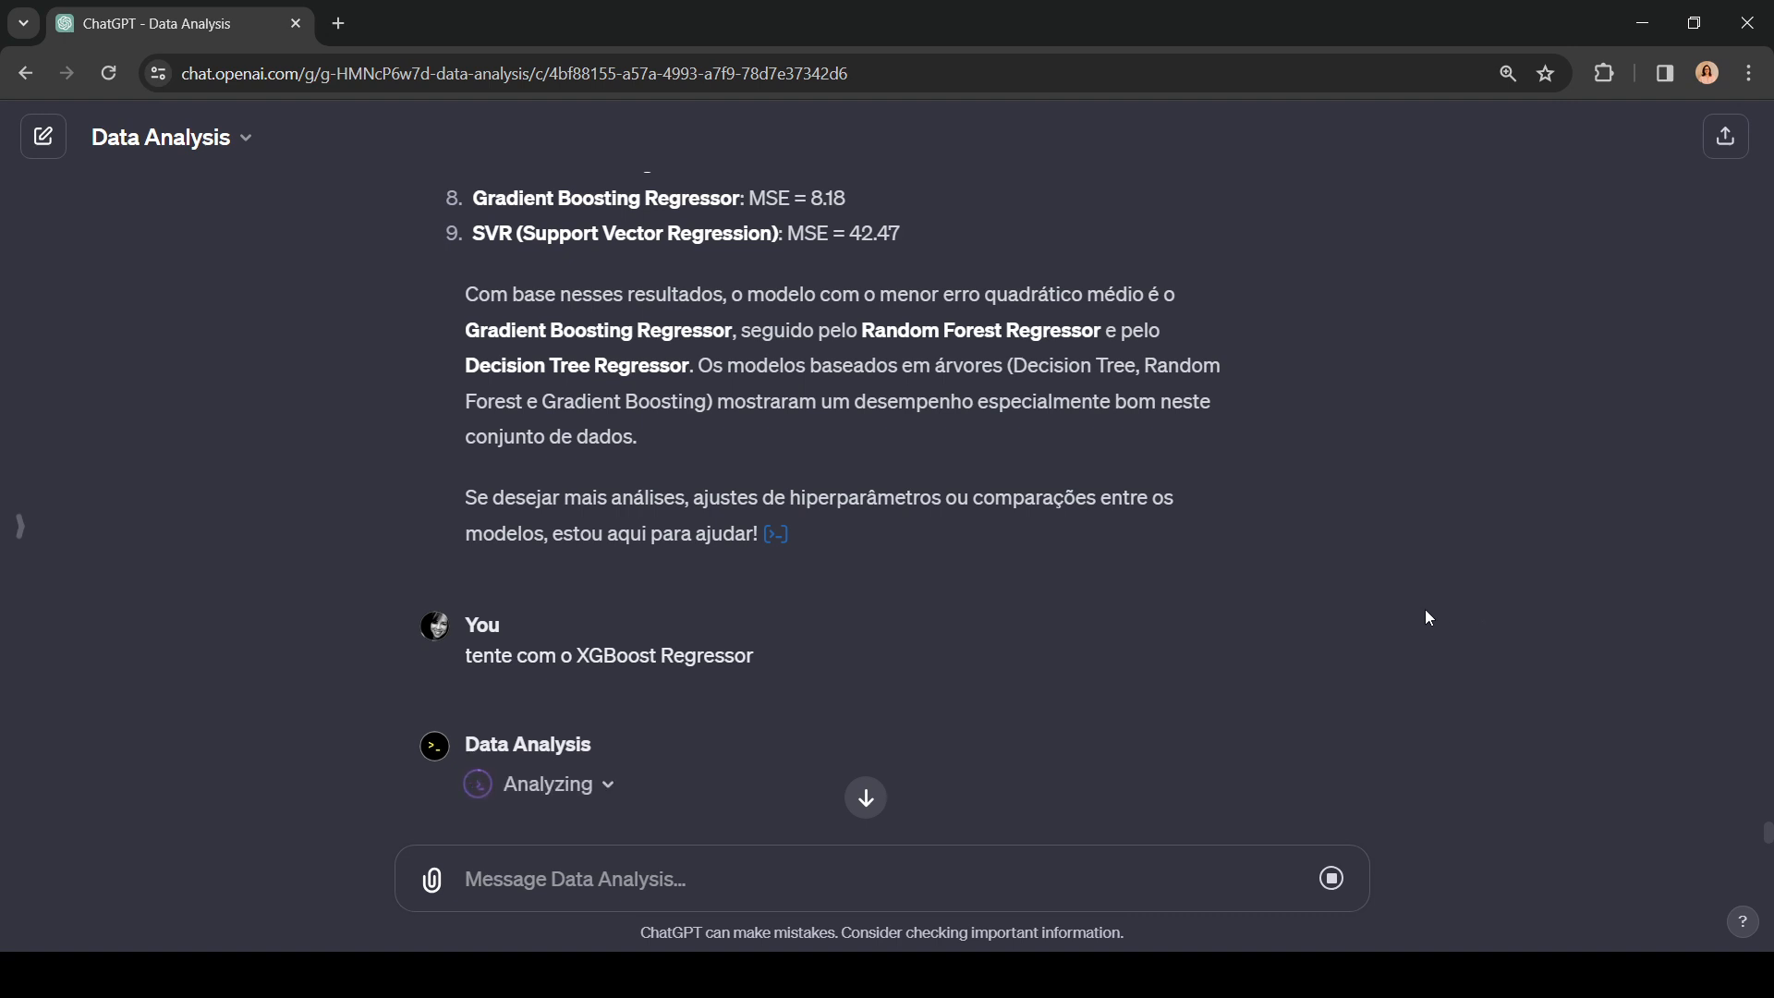
{"action": "left_click", "coordinate": [565, 787]}
{"action": "scroll", "coordinate": [1459, 691], "scroll_direction": "down", "scroll_amount": 5}
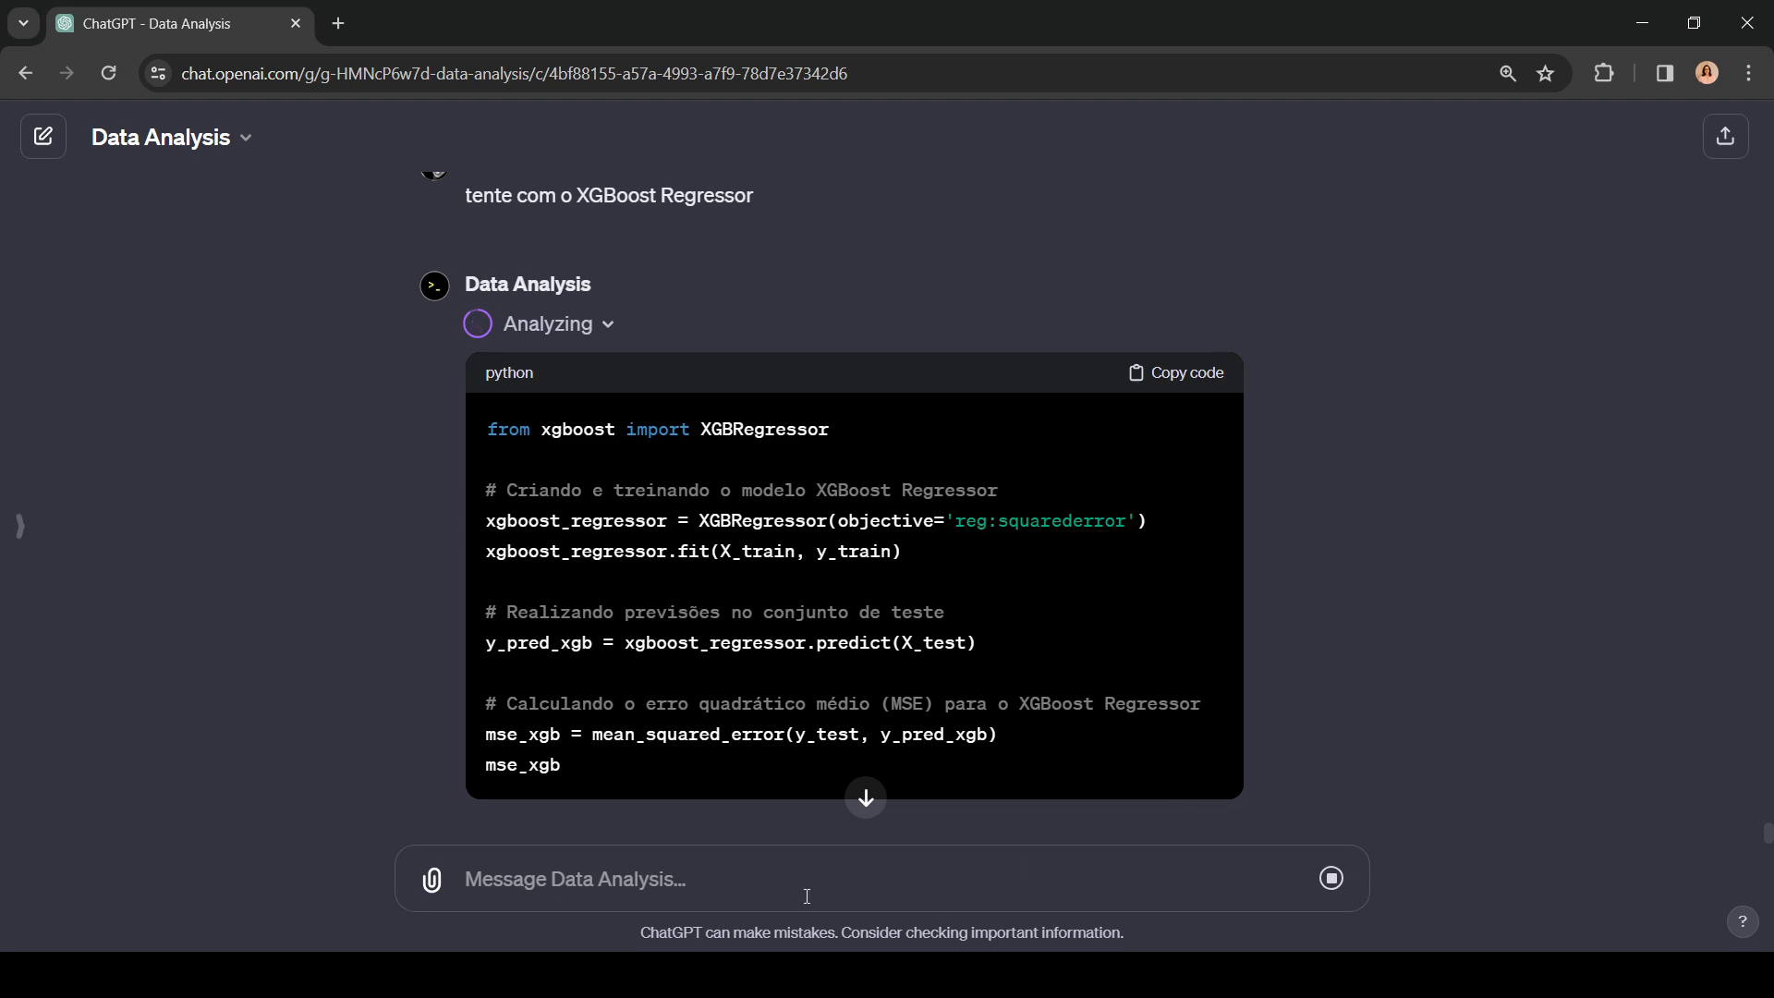
Step: Draft the prompt "Crie uma nova linha de dados do dataset original, mas sem o MEDV e realize uma predição"
{"action": "type", "text": "Cri"}
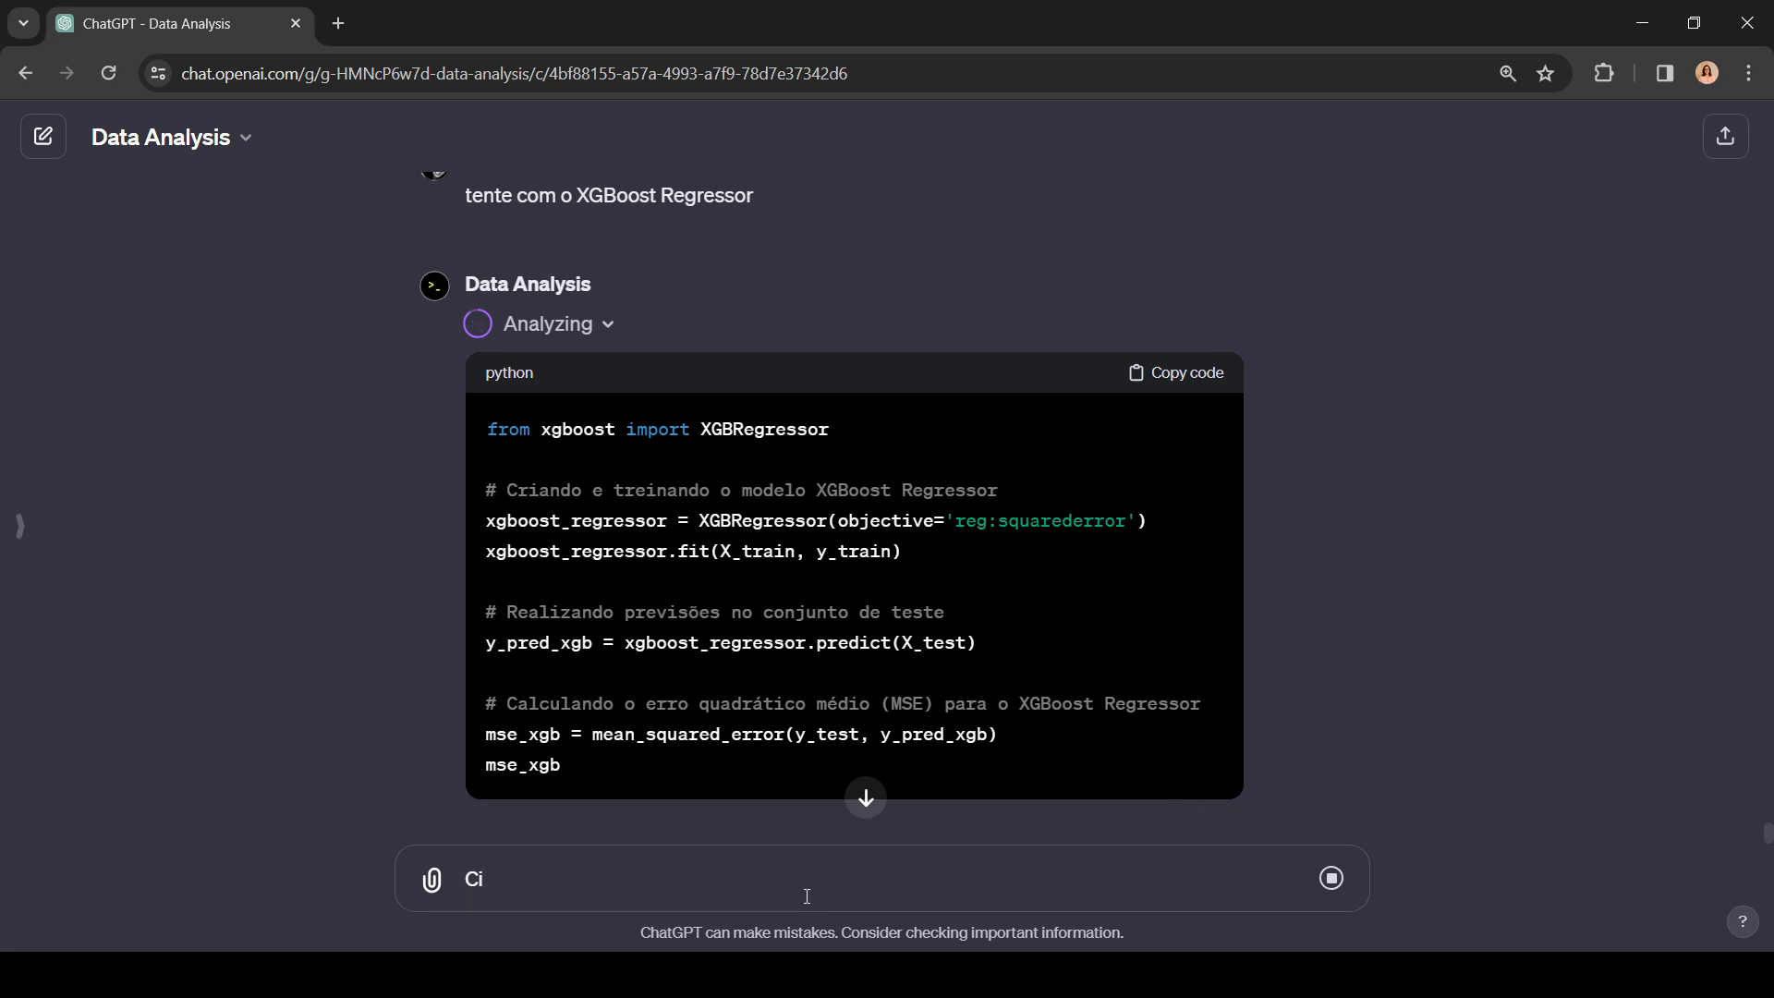
{"action": "type", "text": "e uma nova linha de dados"}
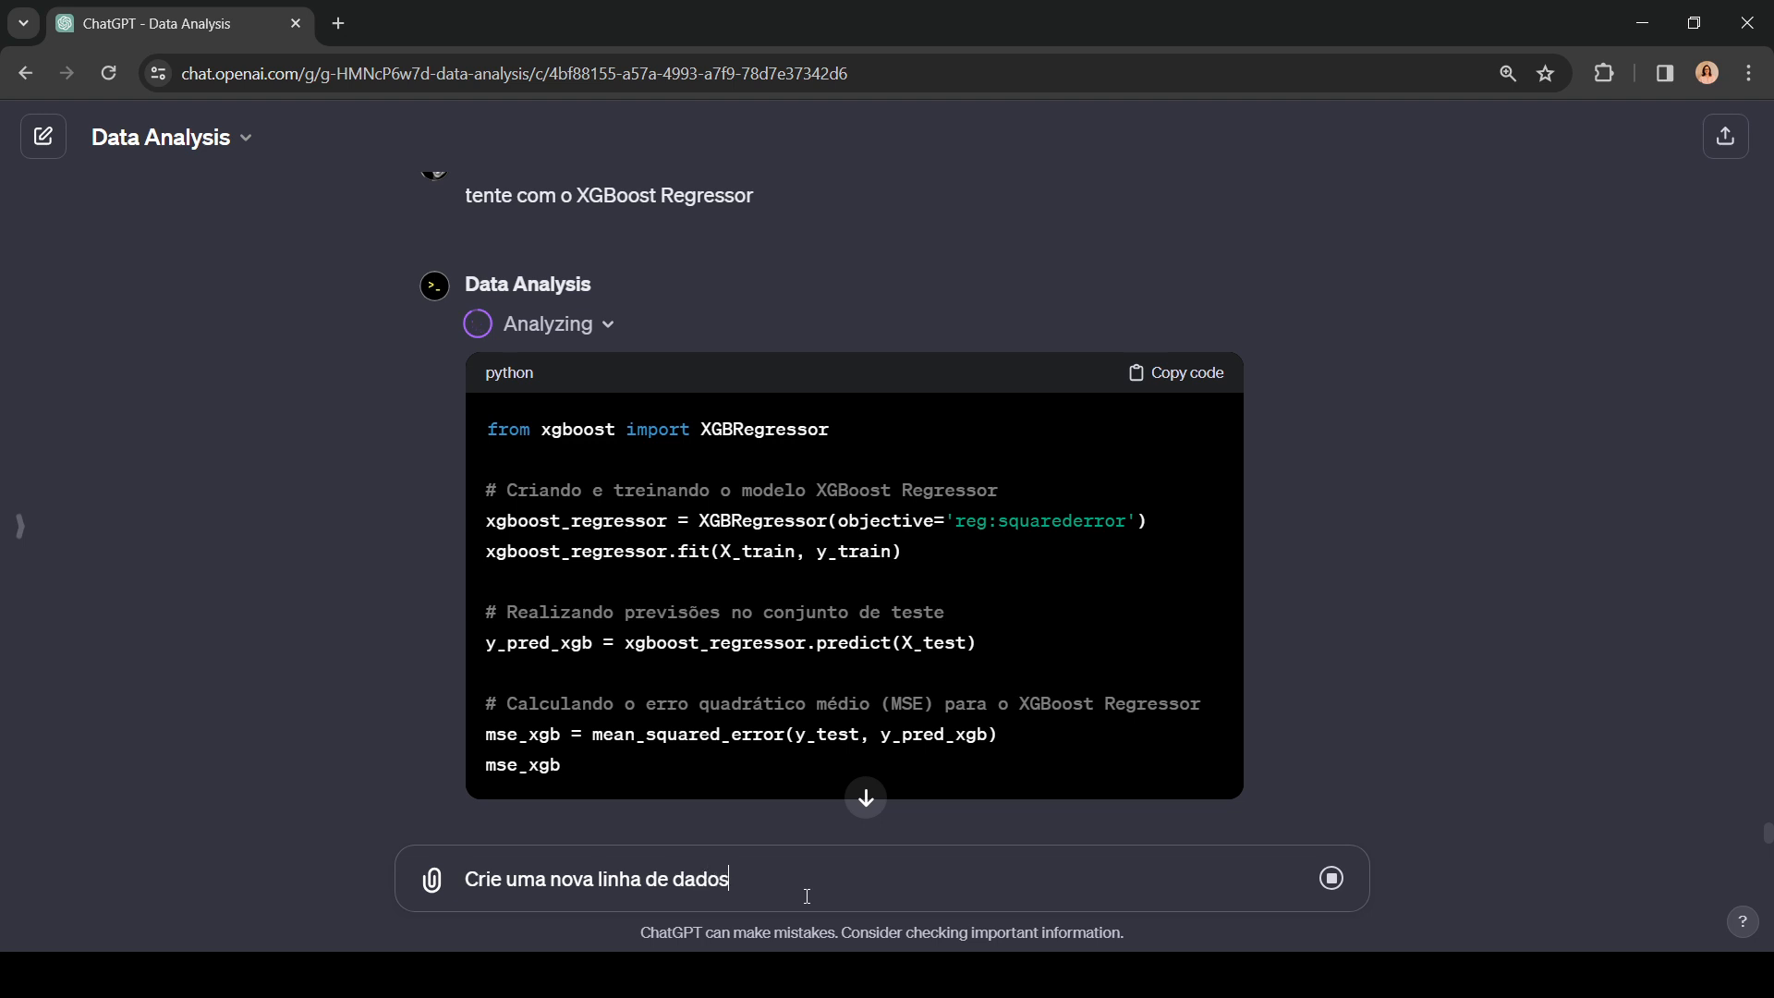
{"action": "type", "text": " do dataset original , mas s"}
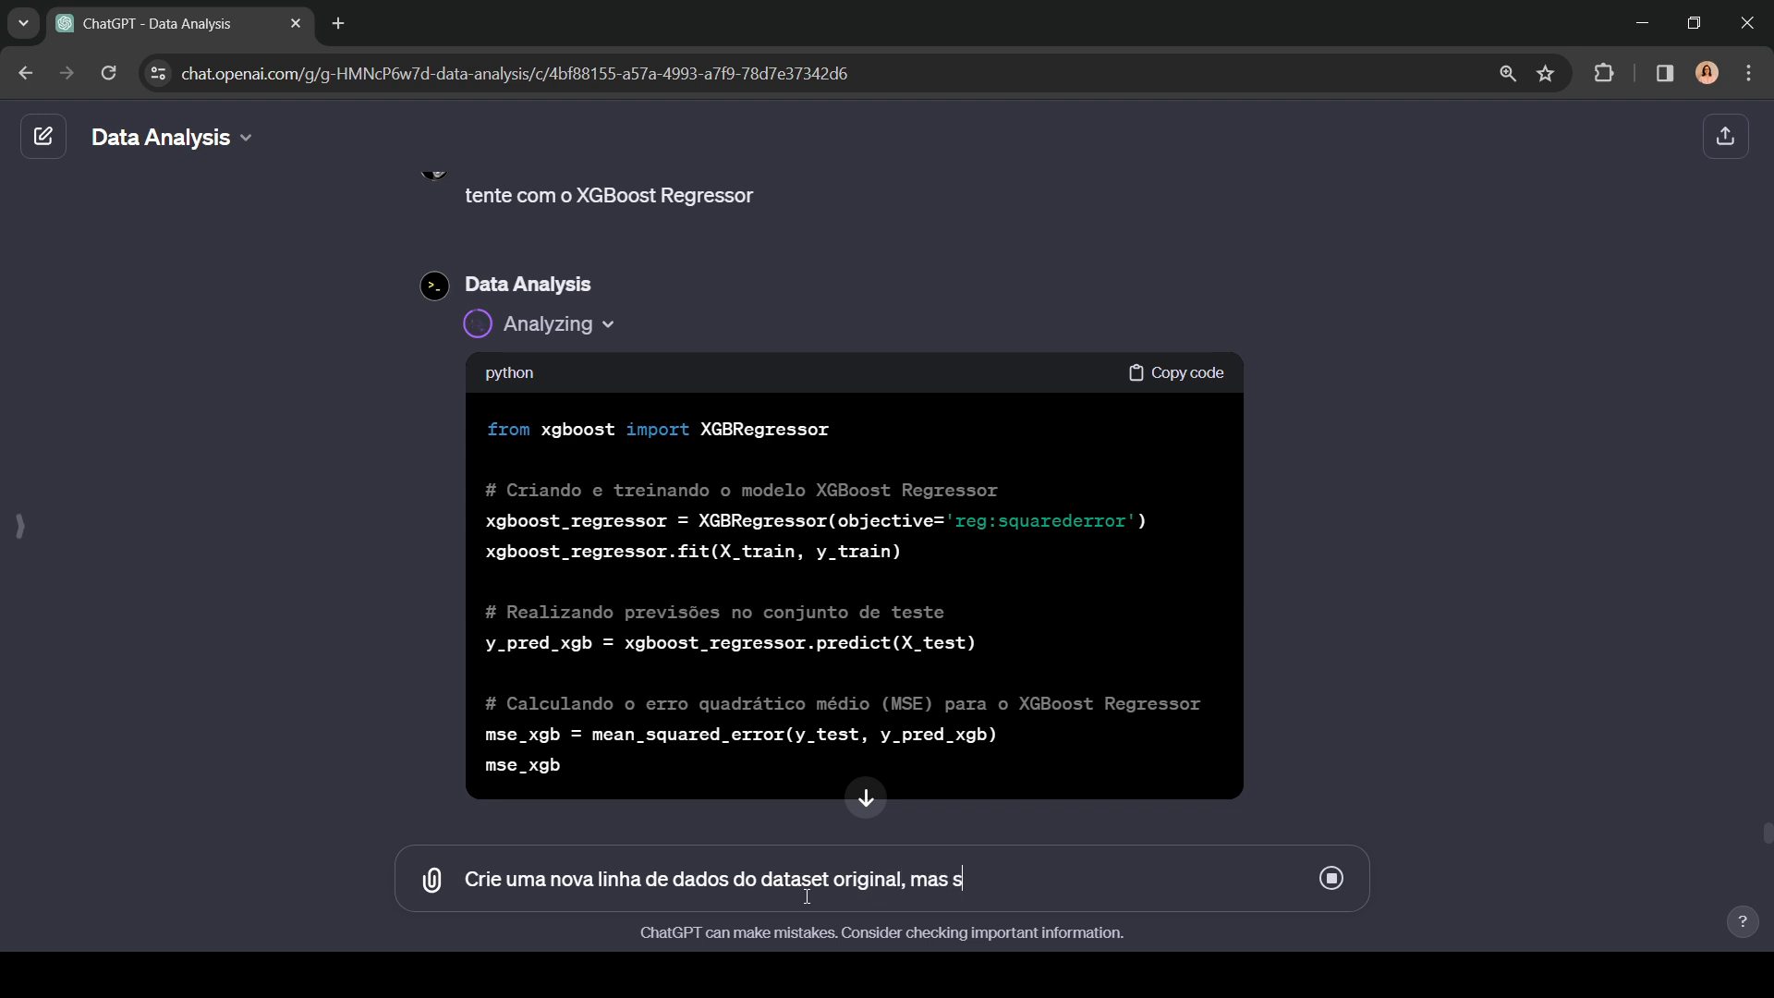
{"action": "type", "text": "em o MEDV e realize"}
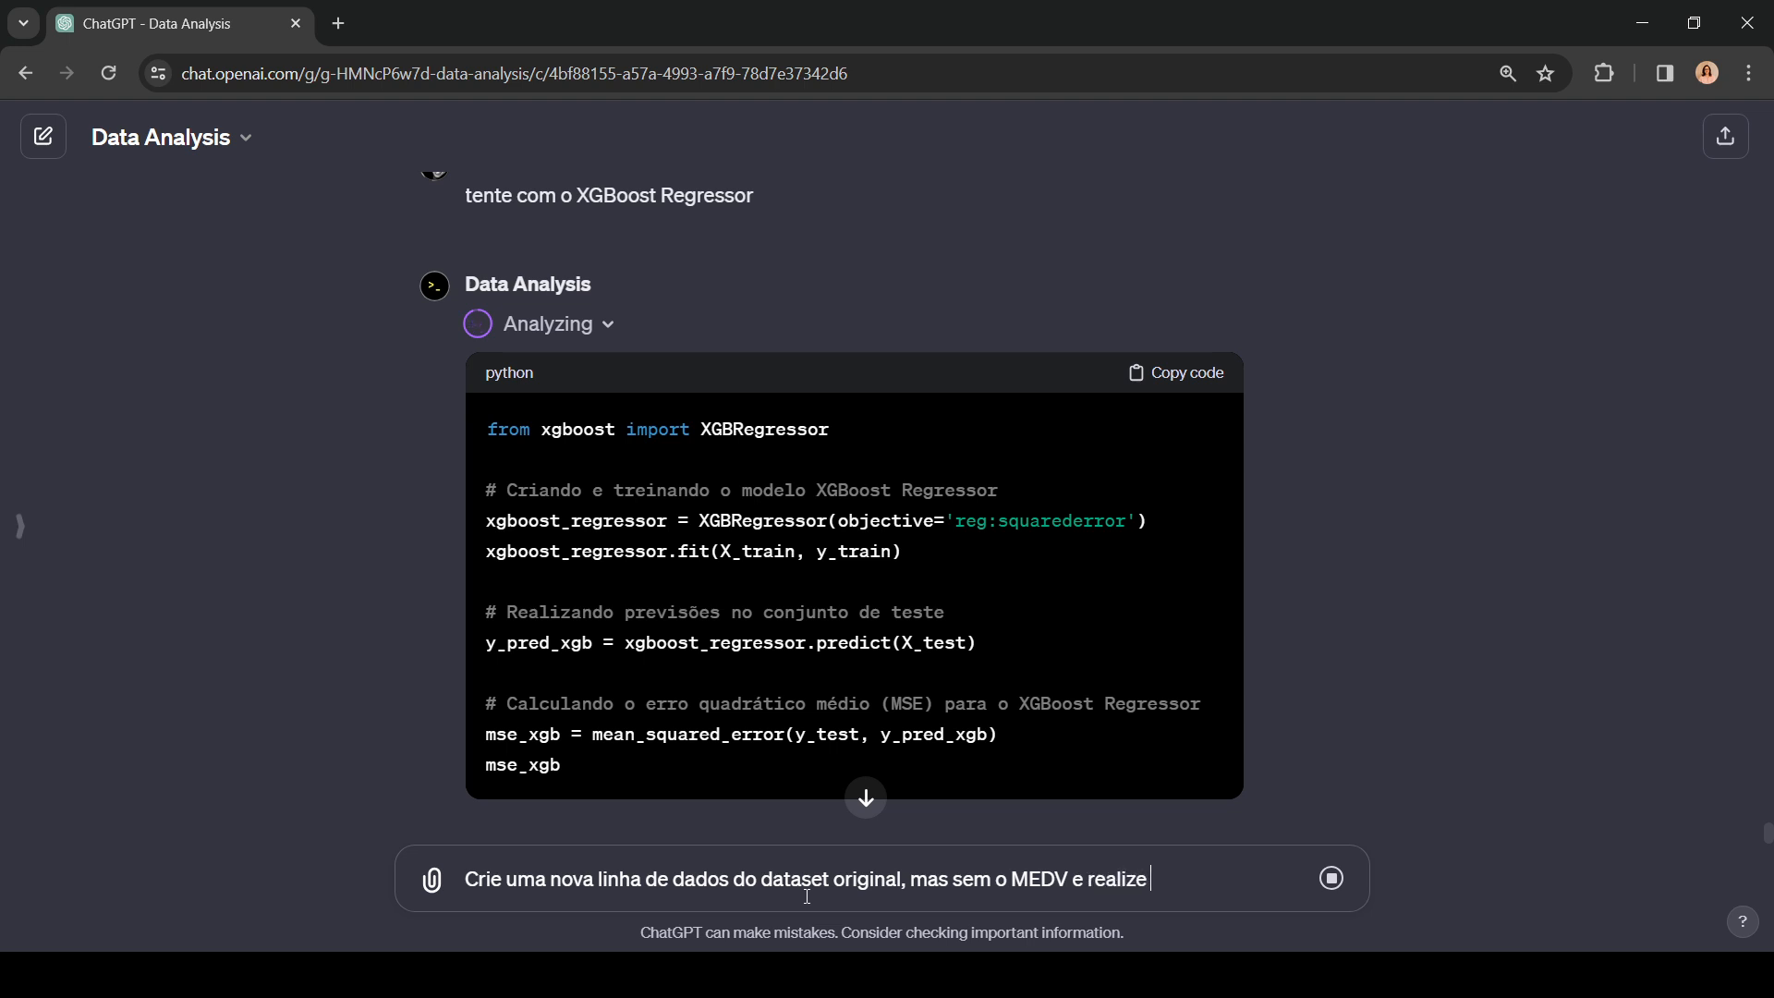
{"action": "type", "text": " uma predição"}
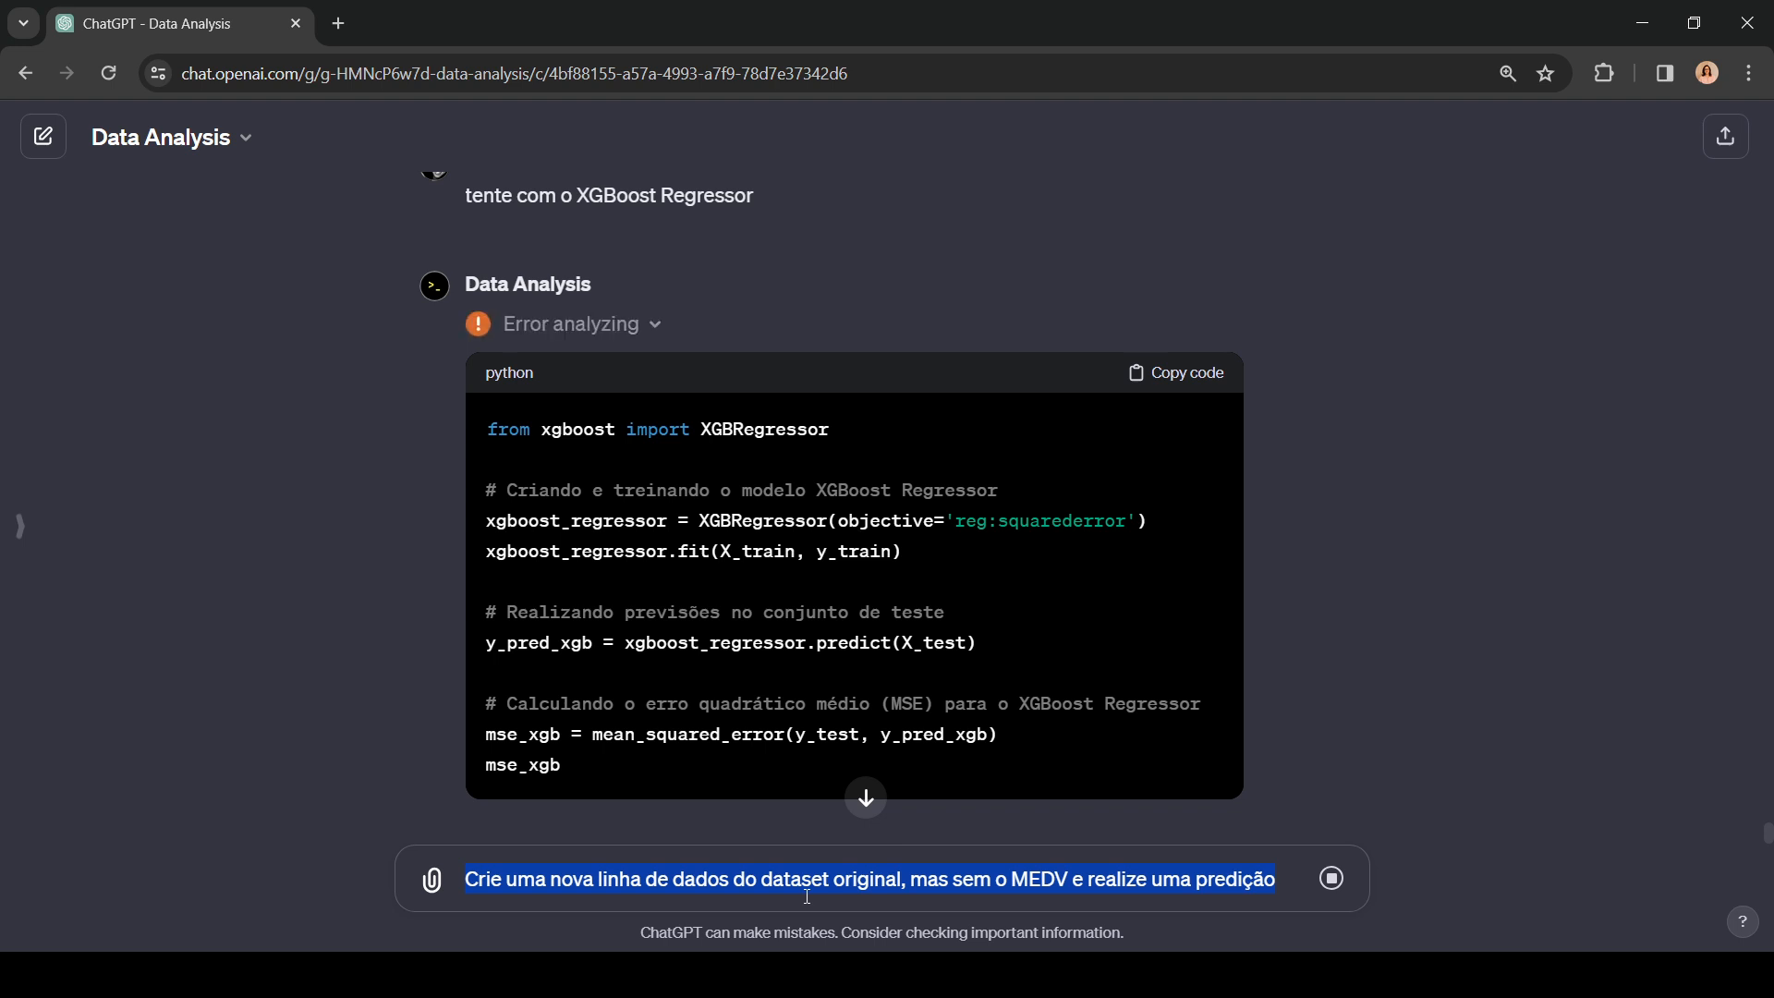
Step: Append the model name "Gradient Boosting Regressor", copied from the MSE results list, to the drafted prompt and send it
{"action": "left_click", "coordinate": [1300, 889]}
{"action": "scroll", "coordinate": [741, 510], "scroll_direction": "up", "scroll_amount": 5}
{"action": "scroll", "coordinate": [737, 482], "scroll_direction": "up", "scroll_amount": 4}
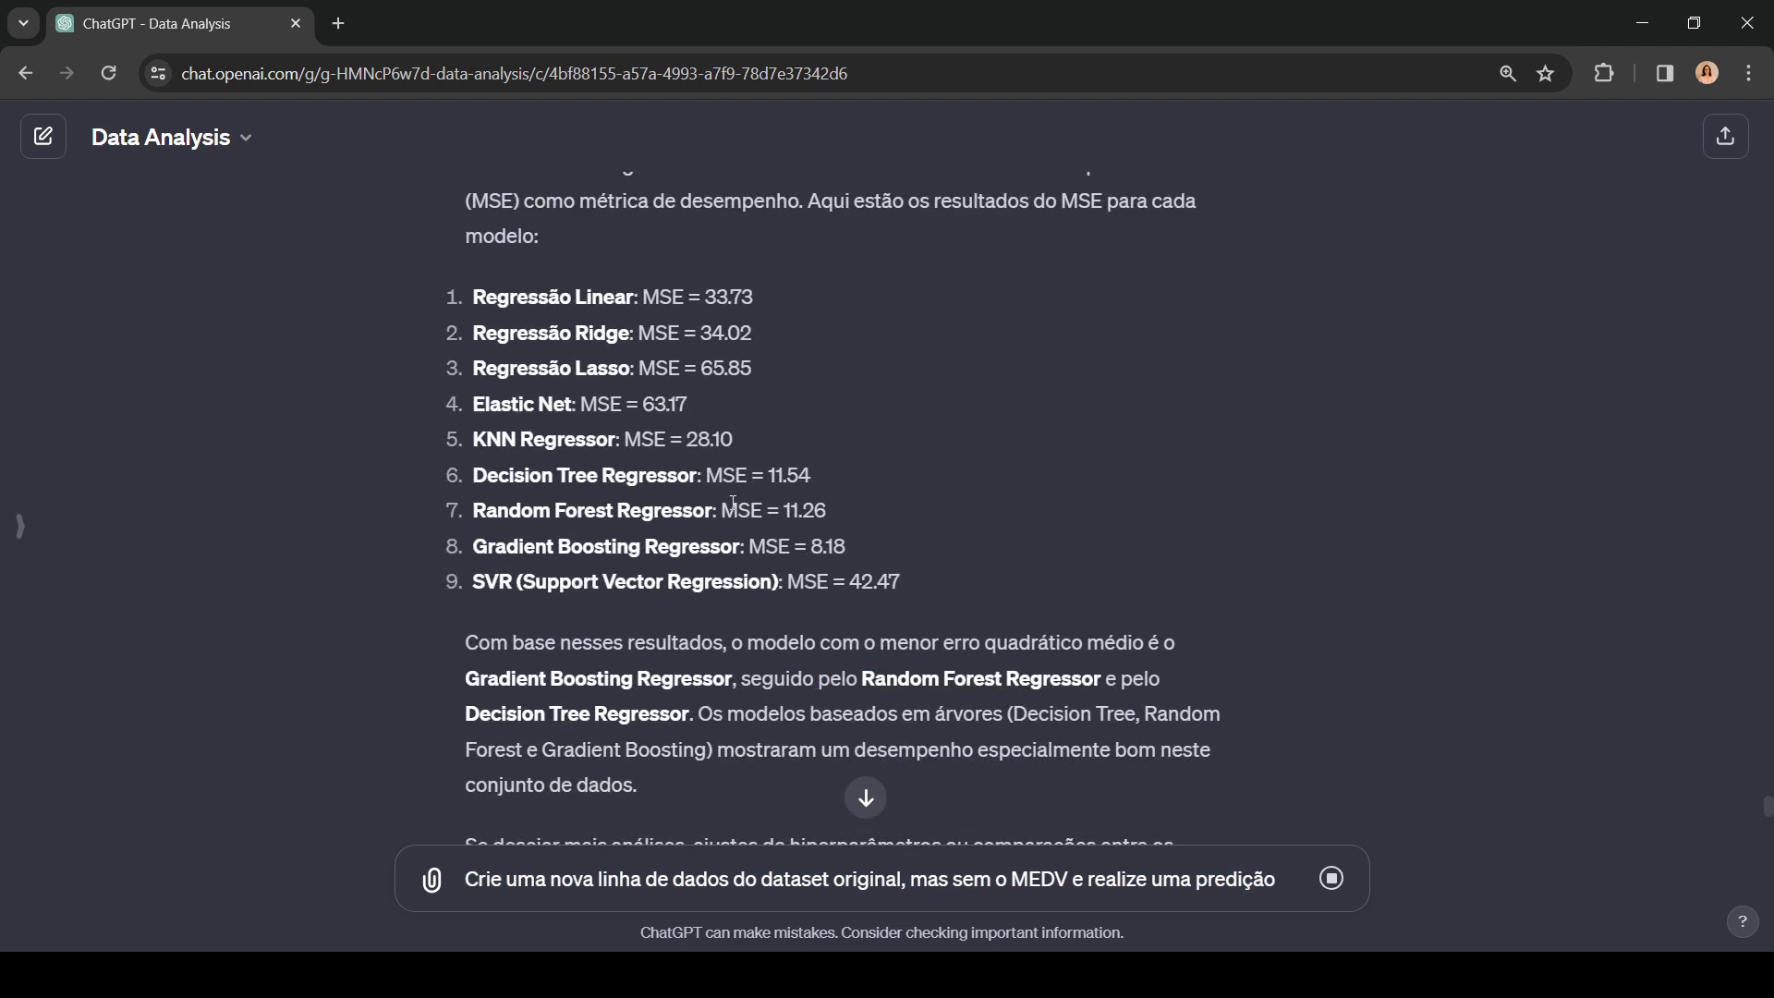
{"action": "scroll", "coordinate": [547, 469], "scroll_direction": "down", "scroll_amount": 1}
{"action": "left_click_drag", "start_coordinate": [481, 430], "coordinate": [742, 430]}
{"action": "key", "text": "ctrl+c"}
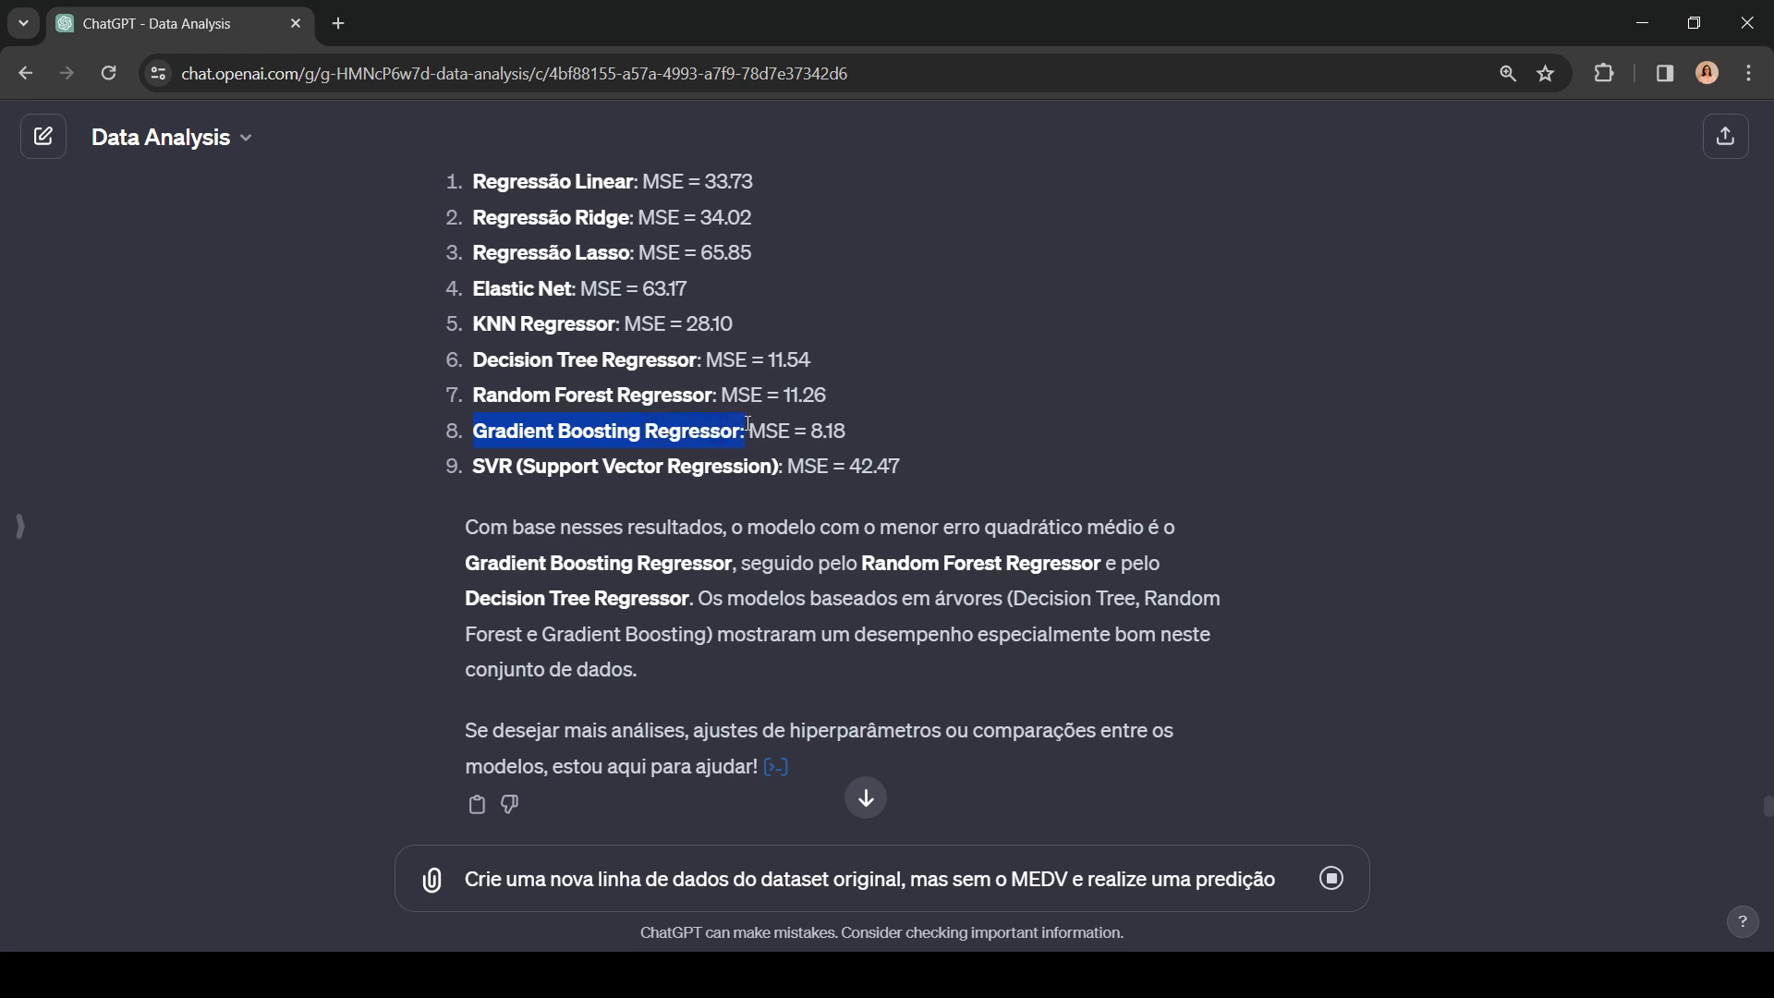
{"action": "left_click", "coordinate": [1302, 885]}
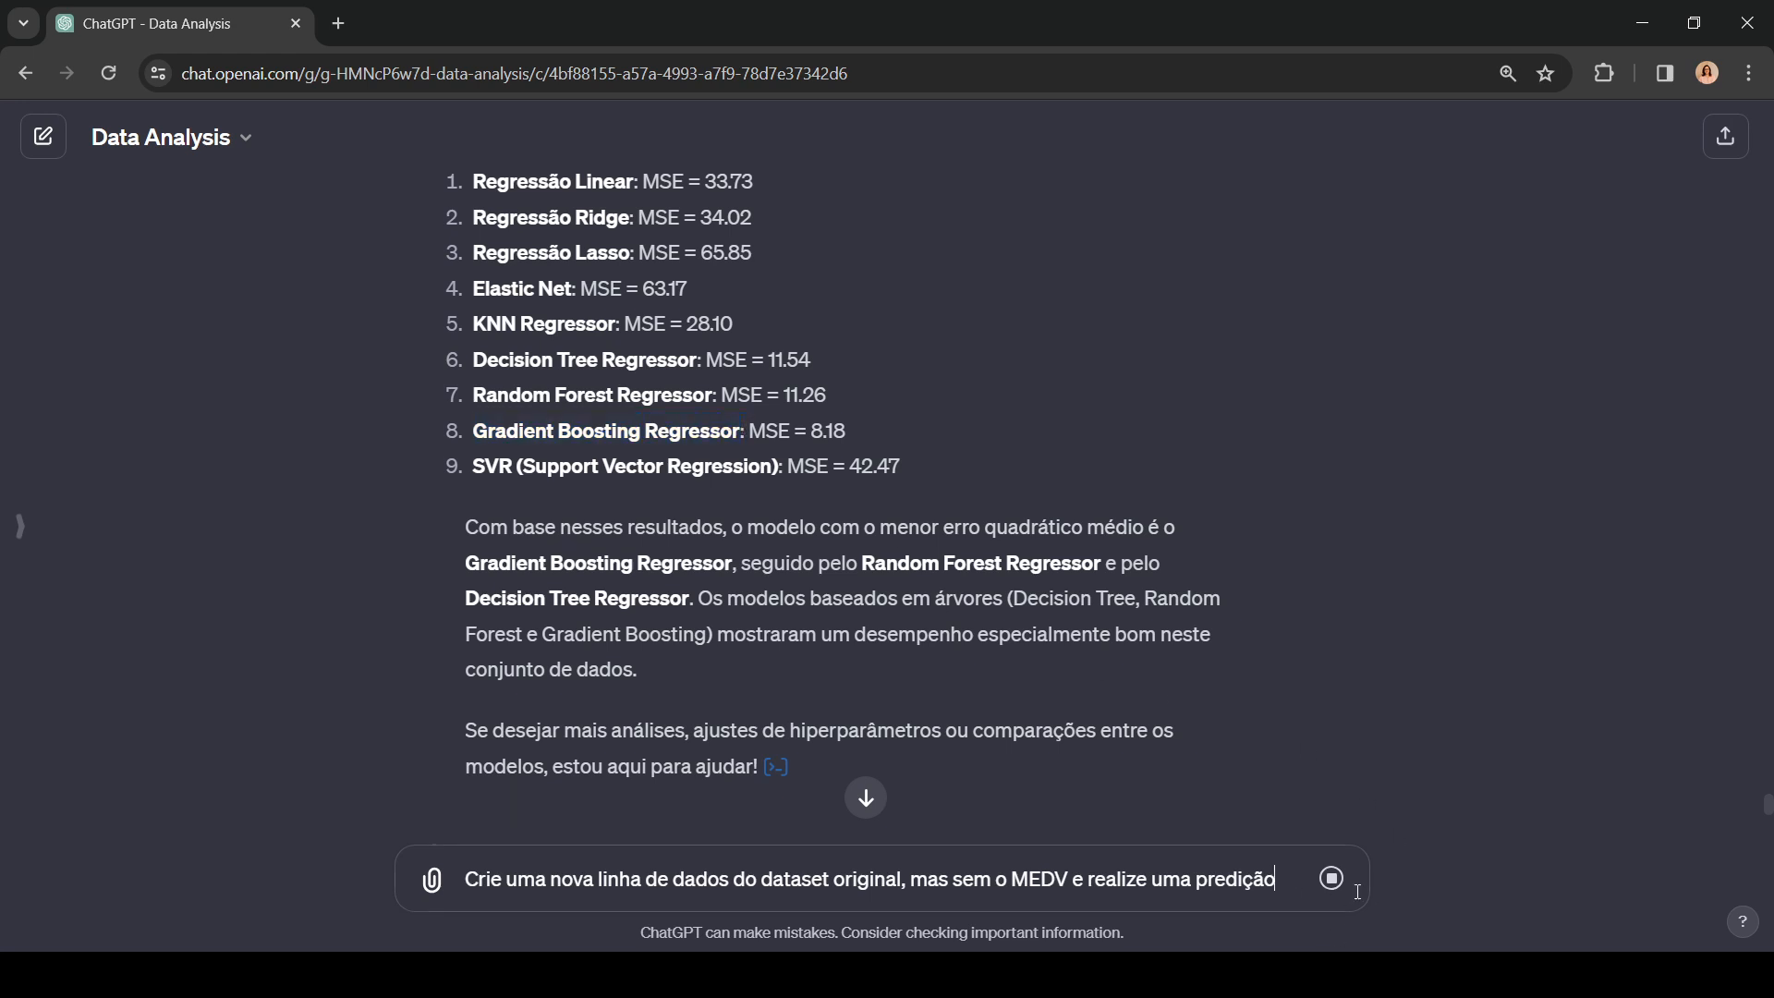
{"action": "key", "text": "ctrl+v"}
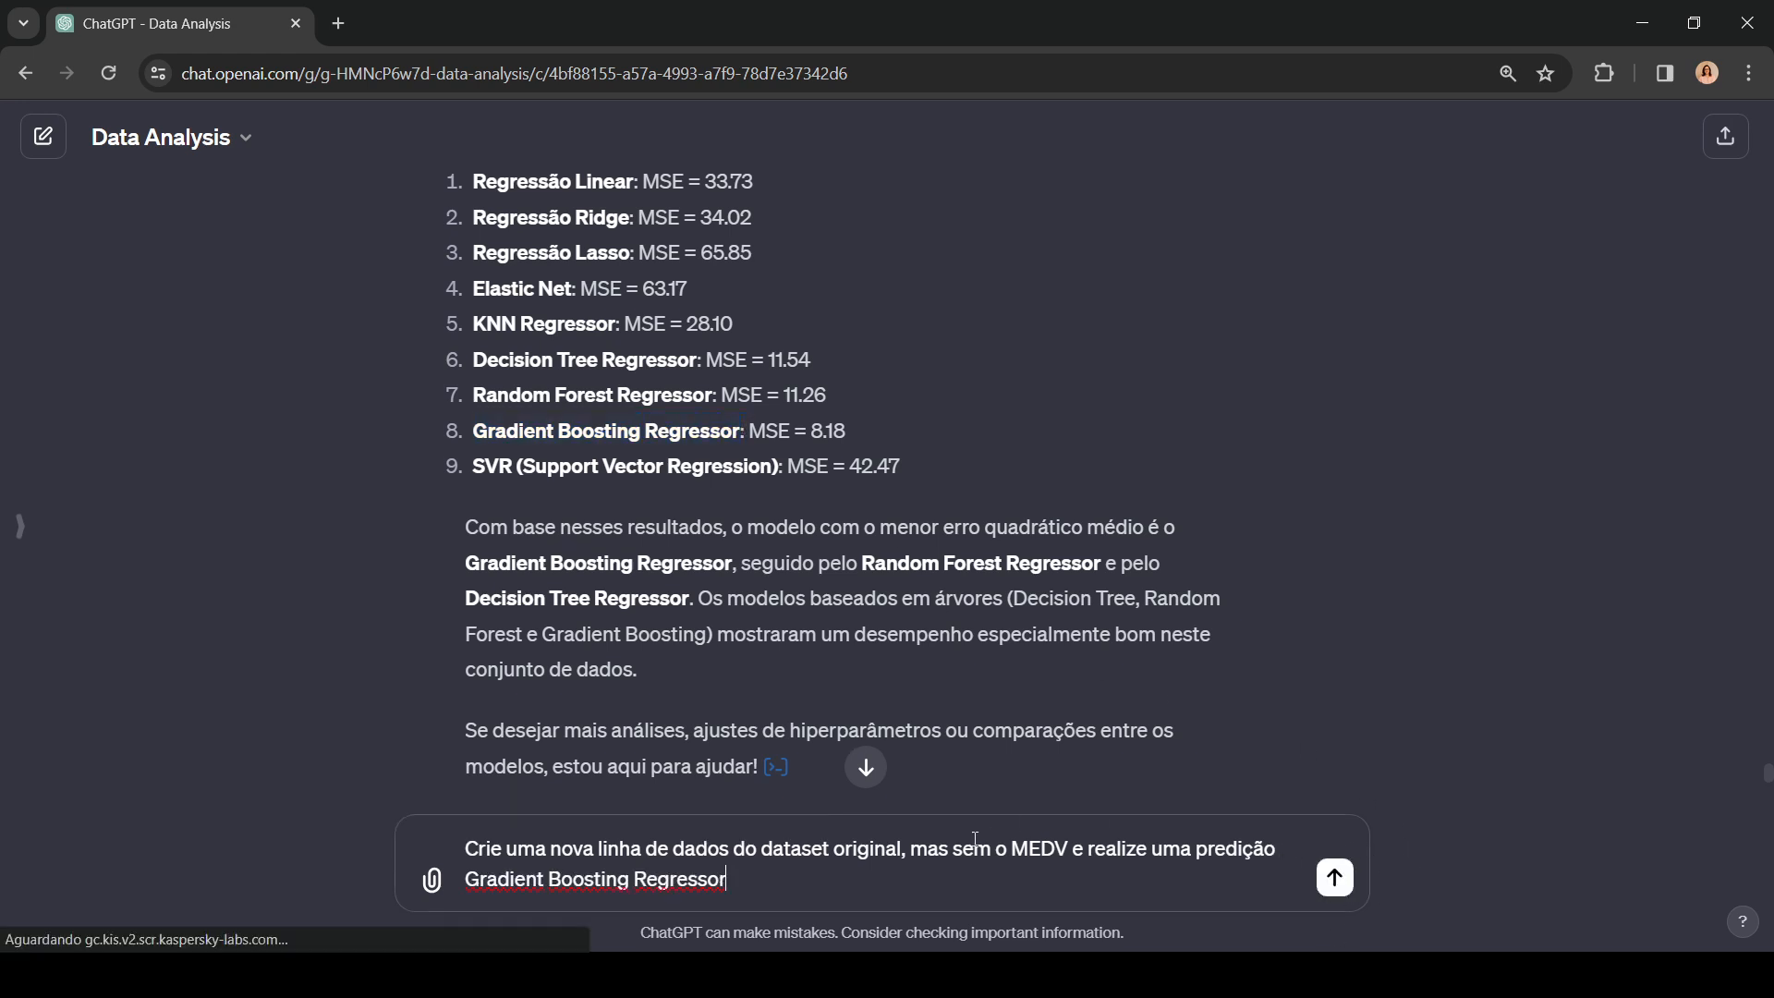
{"action": "left_click", "coordinate": [1336, 882]}
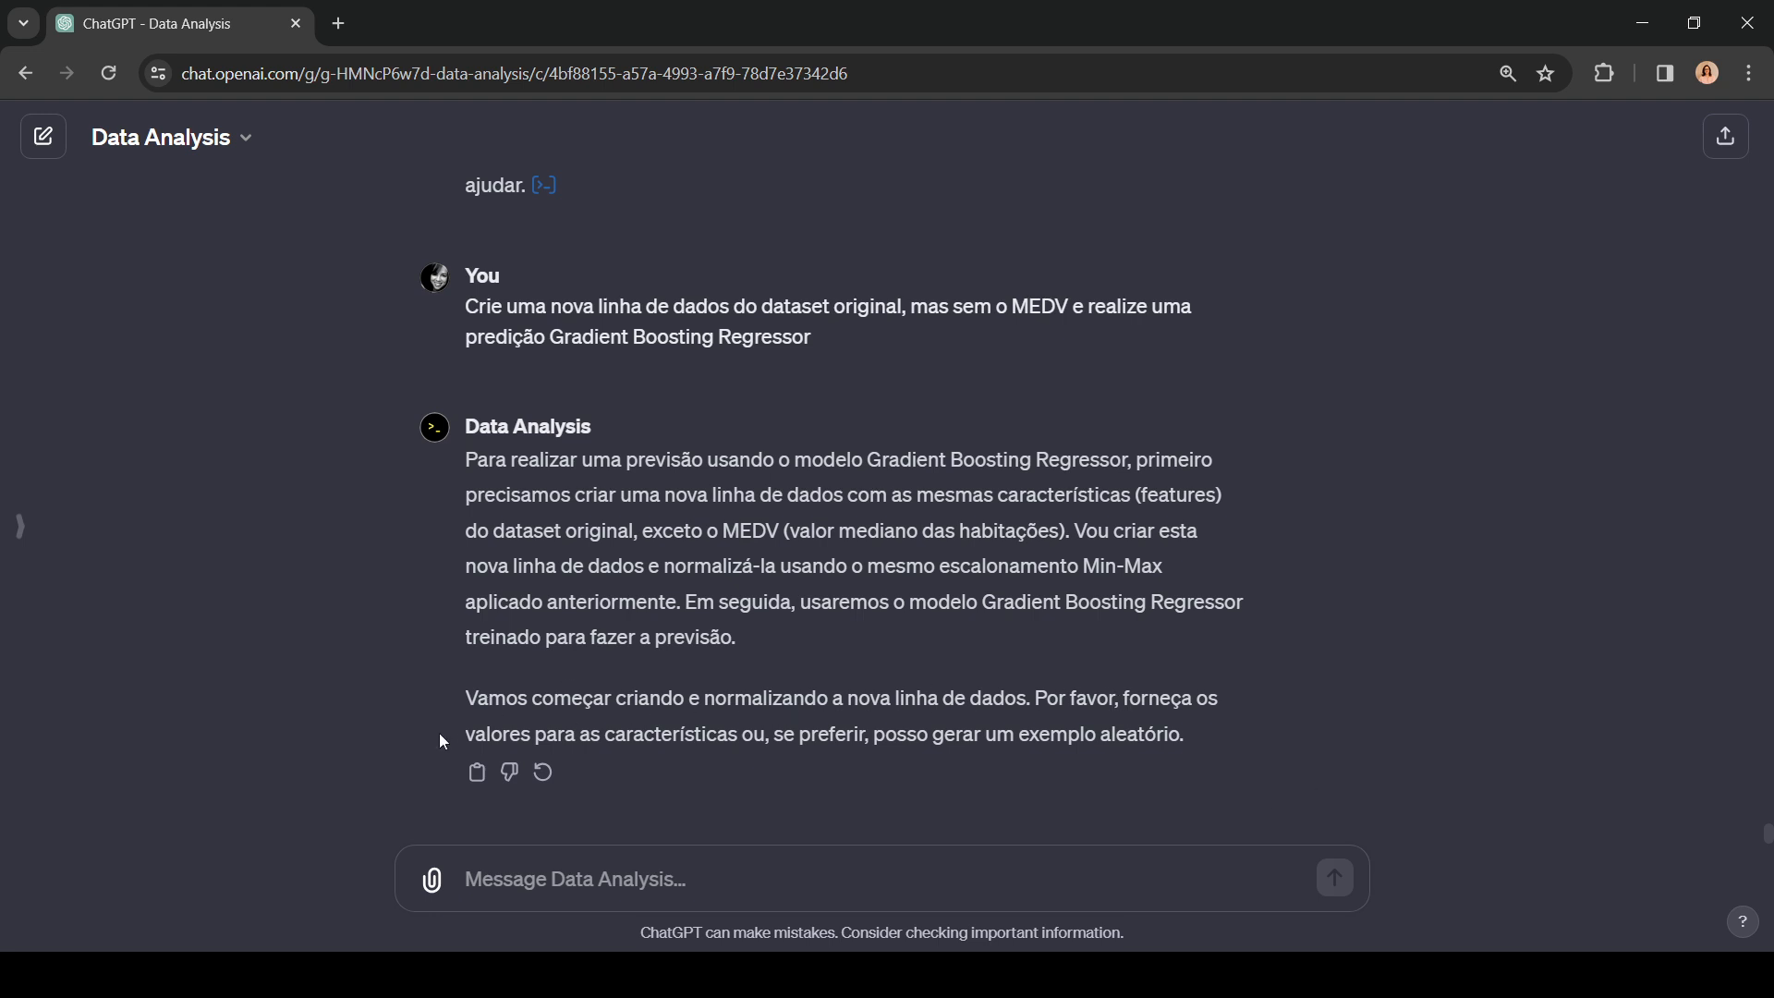
Step: Send the reply "eu quero que você gere para mim e faça a regressão"
{"action": "left_click", "coordinate": [706, 899]}
{"action": "type", "text": "eu quero que voc"}
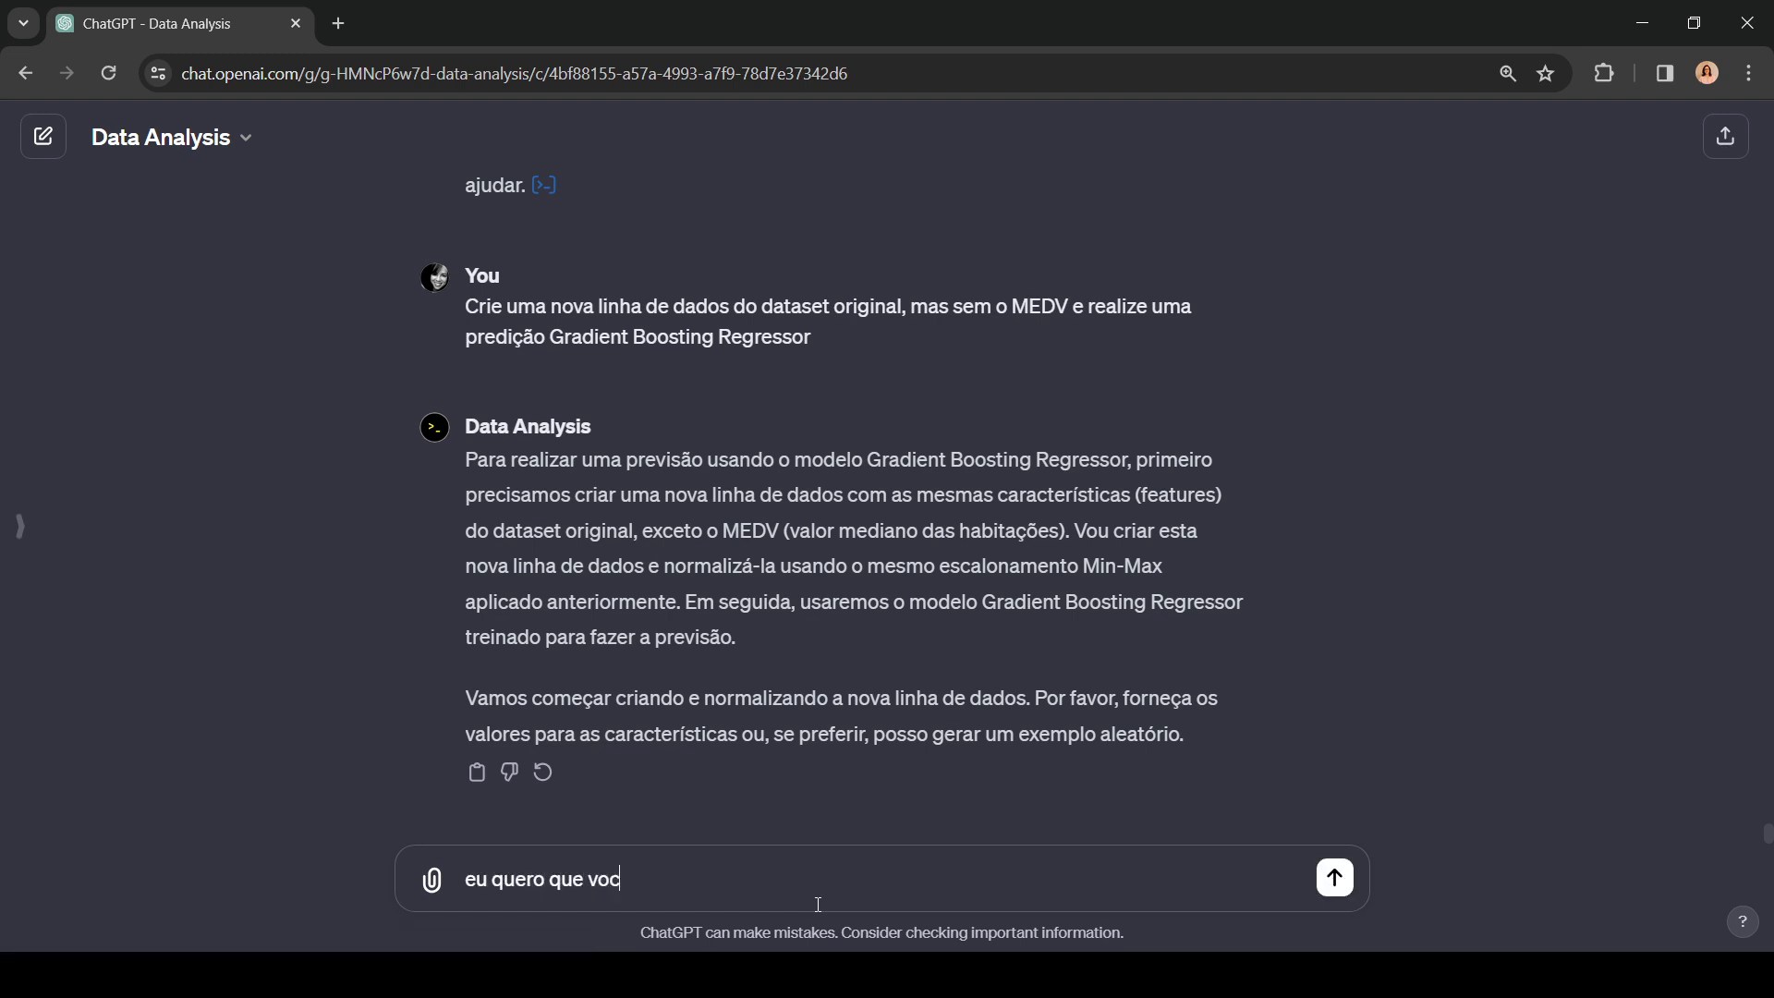
{"action": "key", "text": "BackSpace"}
{"action": "type", "text": "ocê"}
{"action": "type", "text": "gere para mim e faç"}
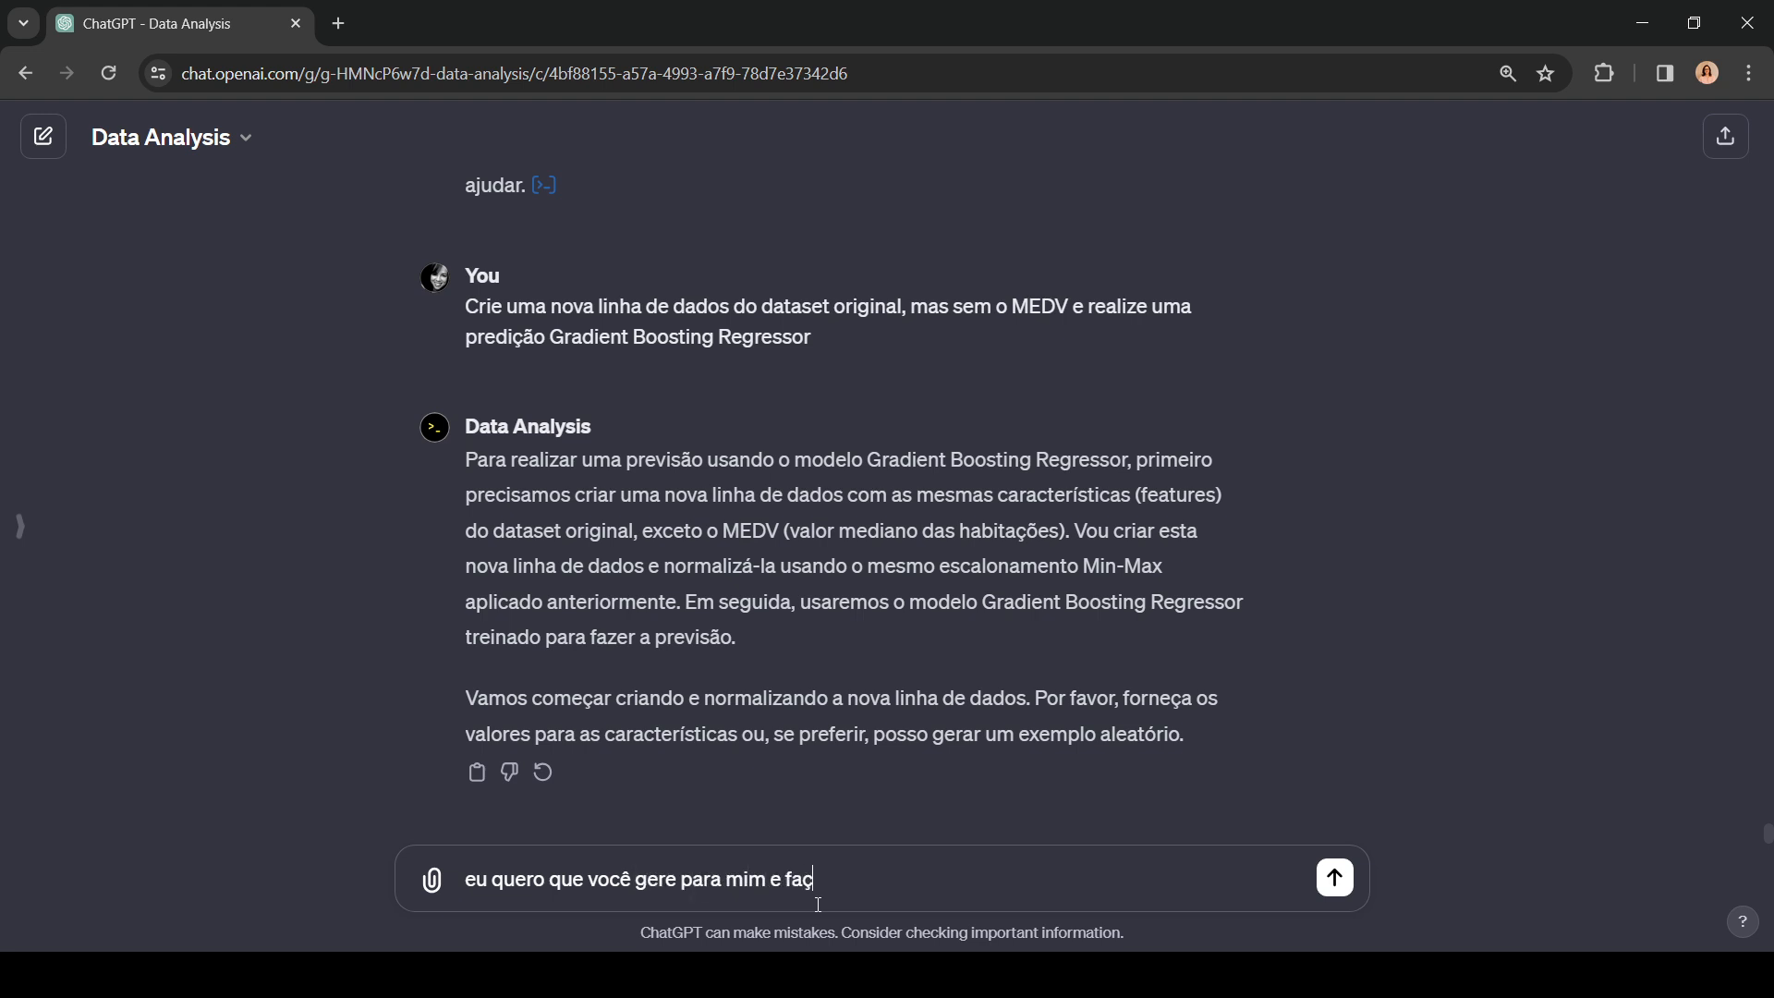
{"action": "type", "text": "a a c"}
{"action": "key", "text": "BackSpace"}
{"action": "type", "text": "regressão"}
{"action": "key", "text": "Return"}
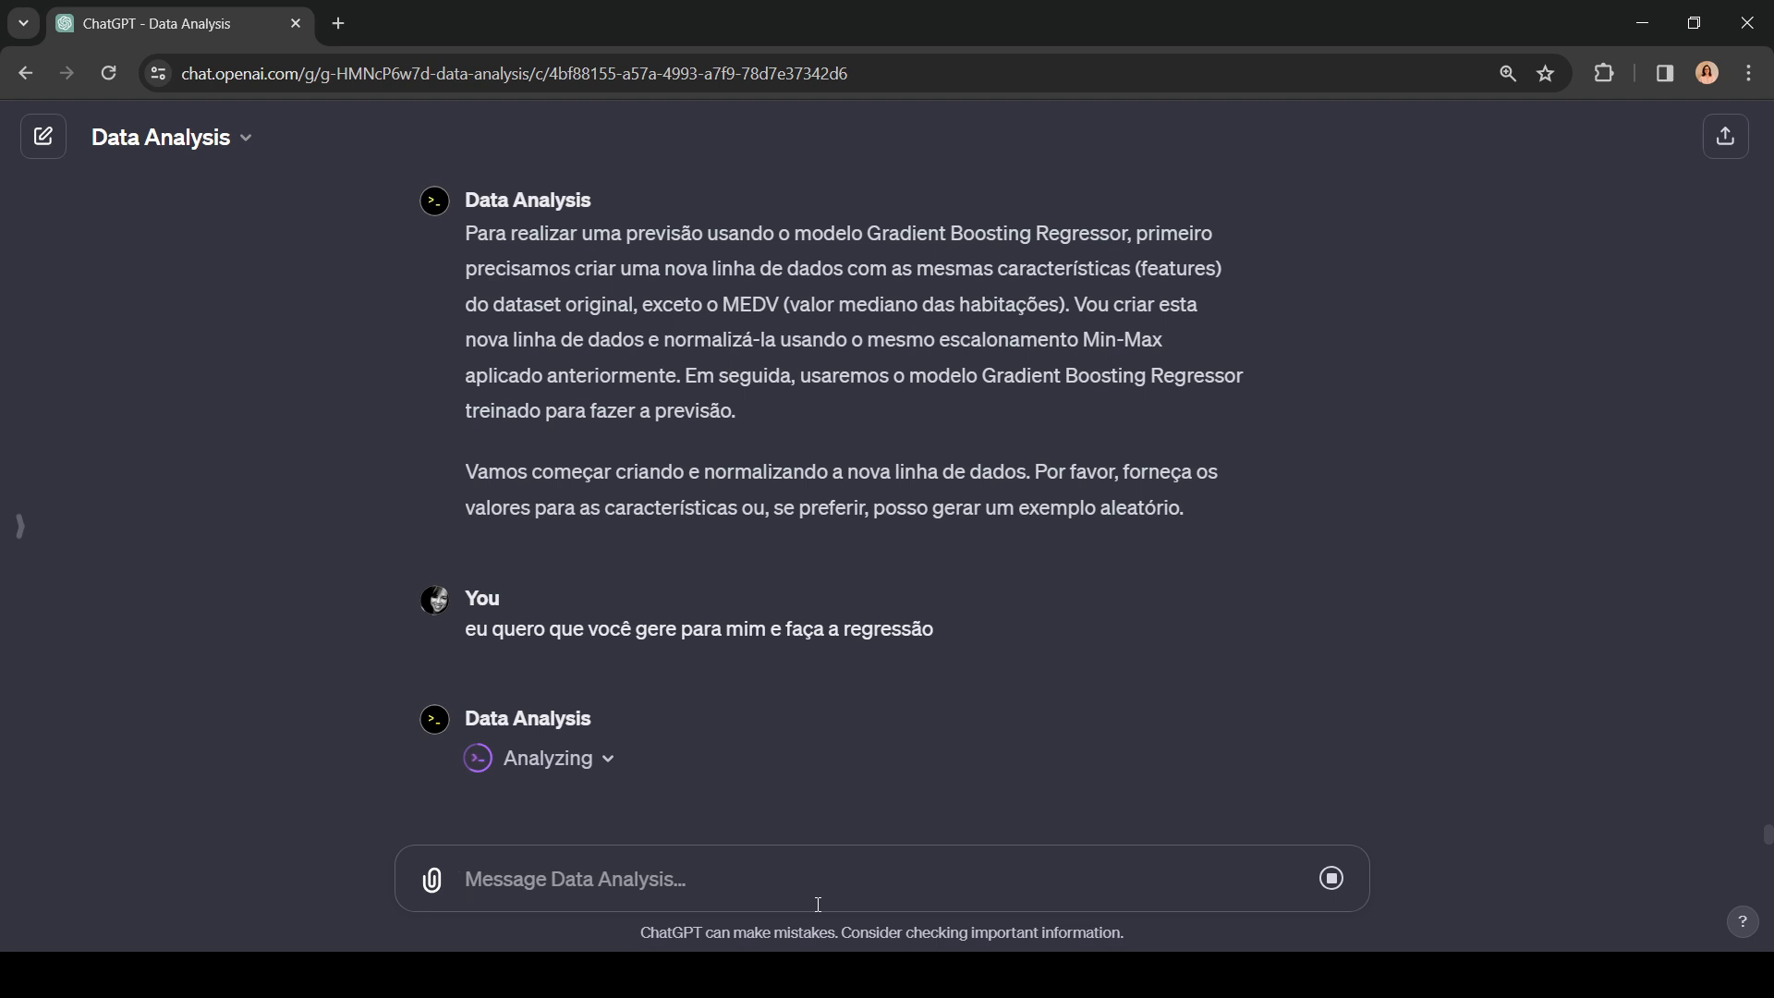
Step: Draft the prompt "Salve o modelo Gradient Boosting Regressor em arquivo para download" without sending it
{"action": "type", "text": "Salve o modelo"}
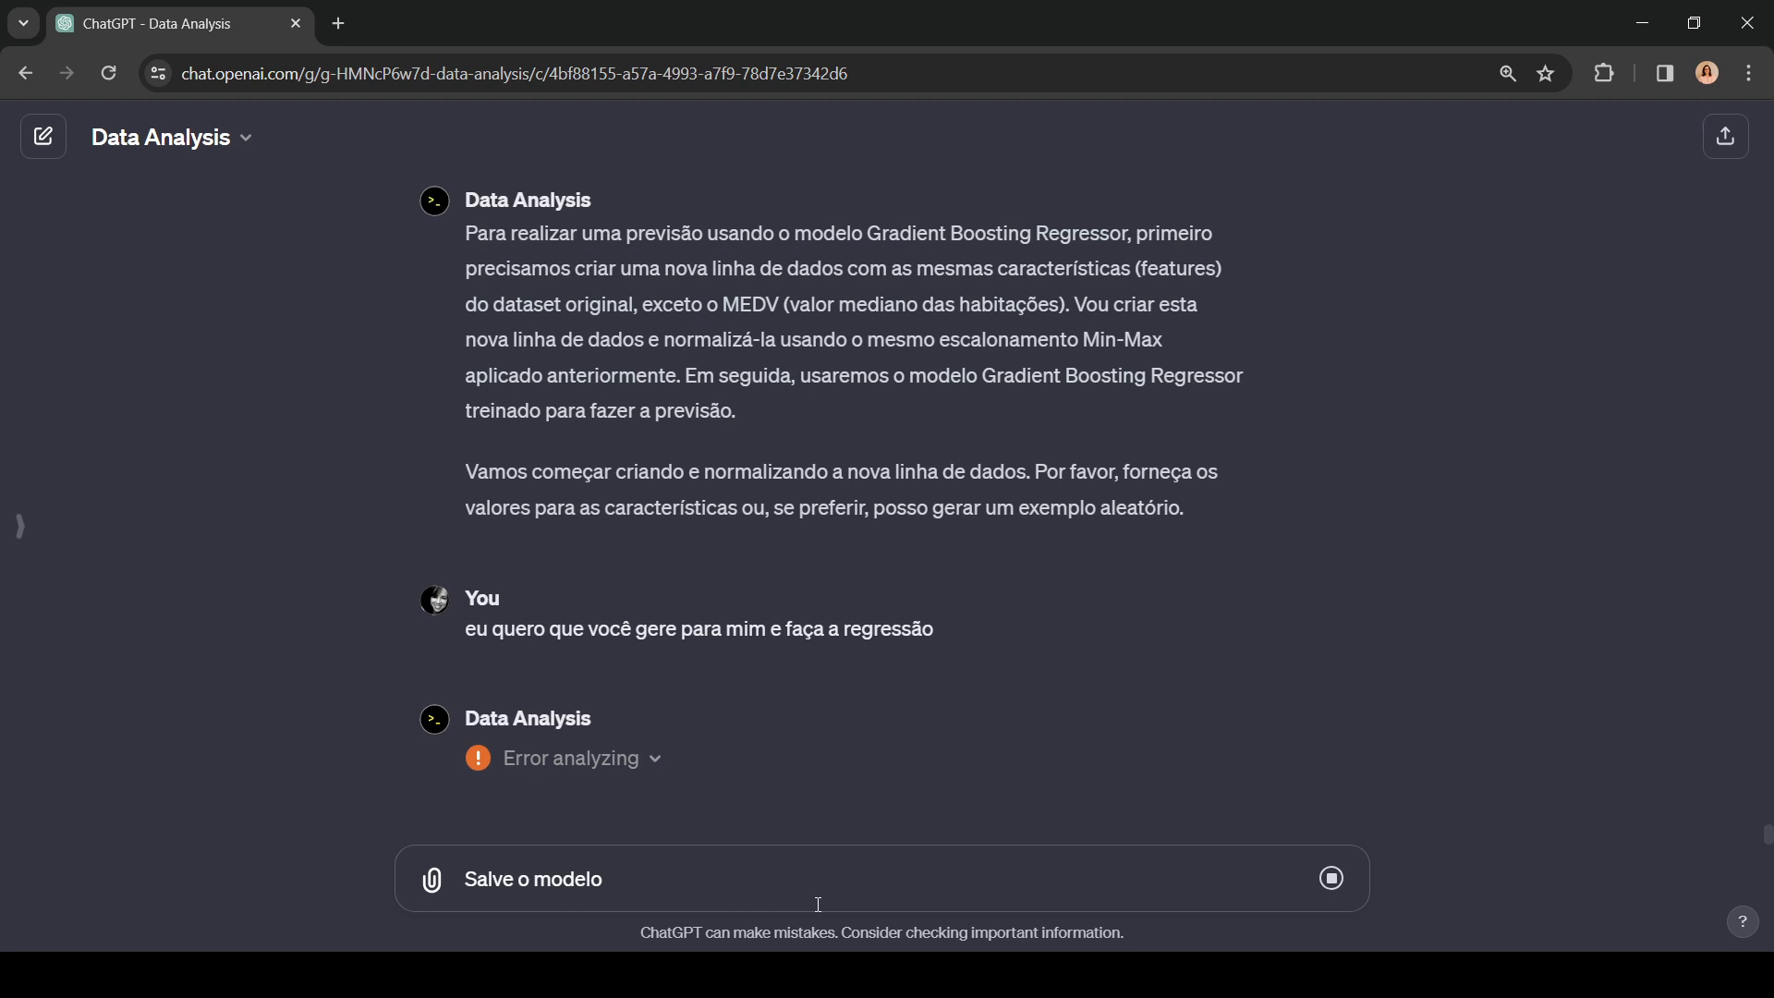
{"action": "key", "text": "ctrl+v"}
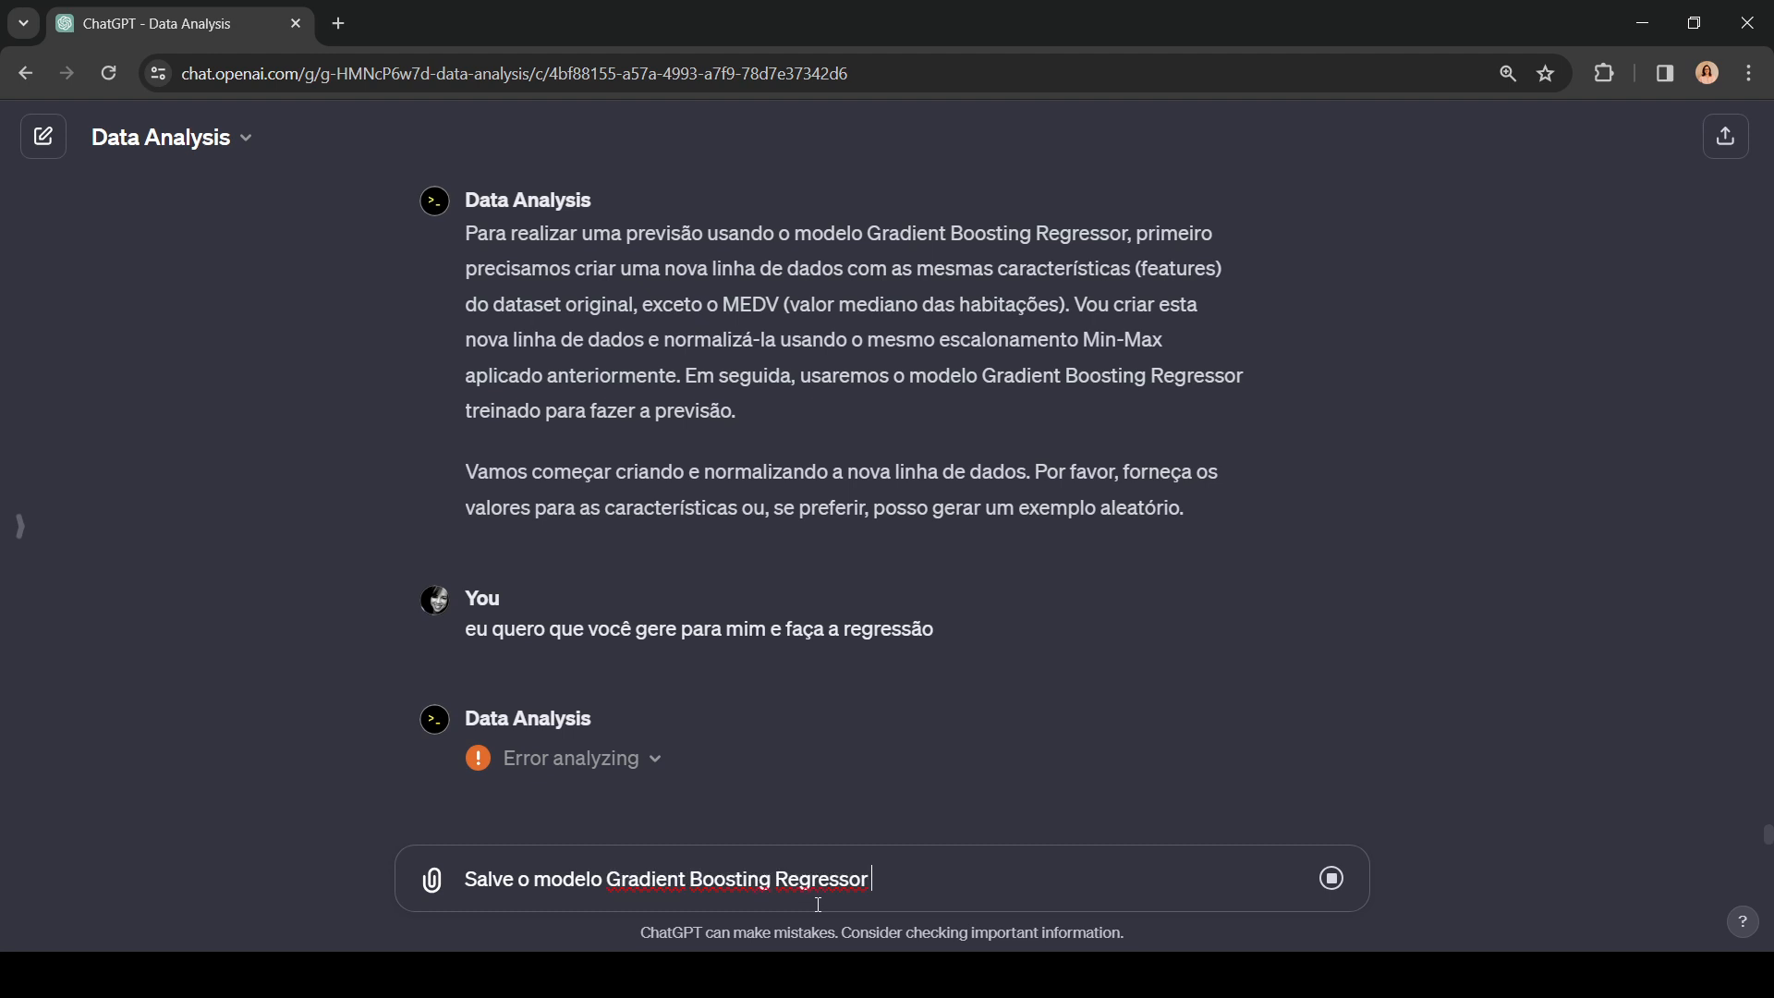
{"action": "type", "text": "em arqui"}
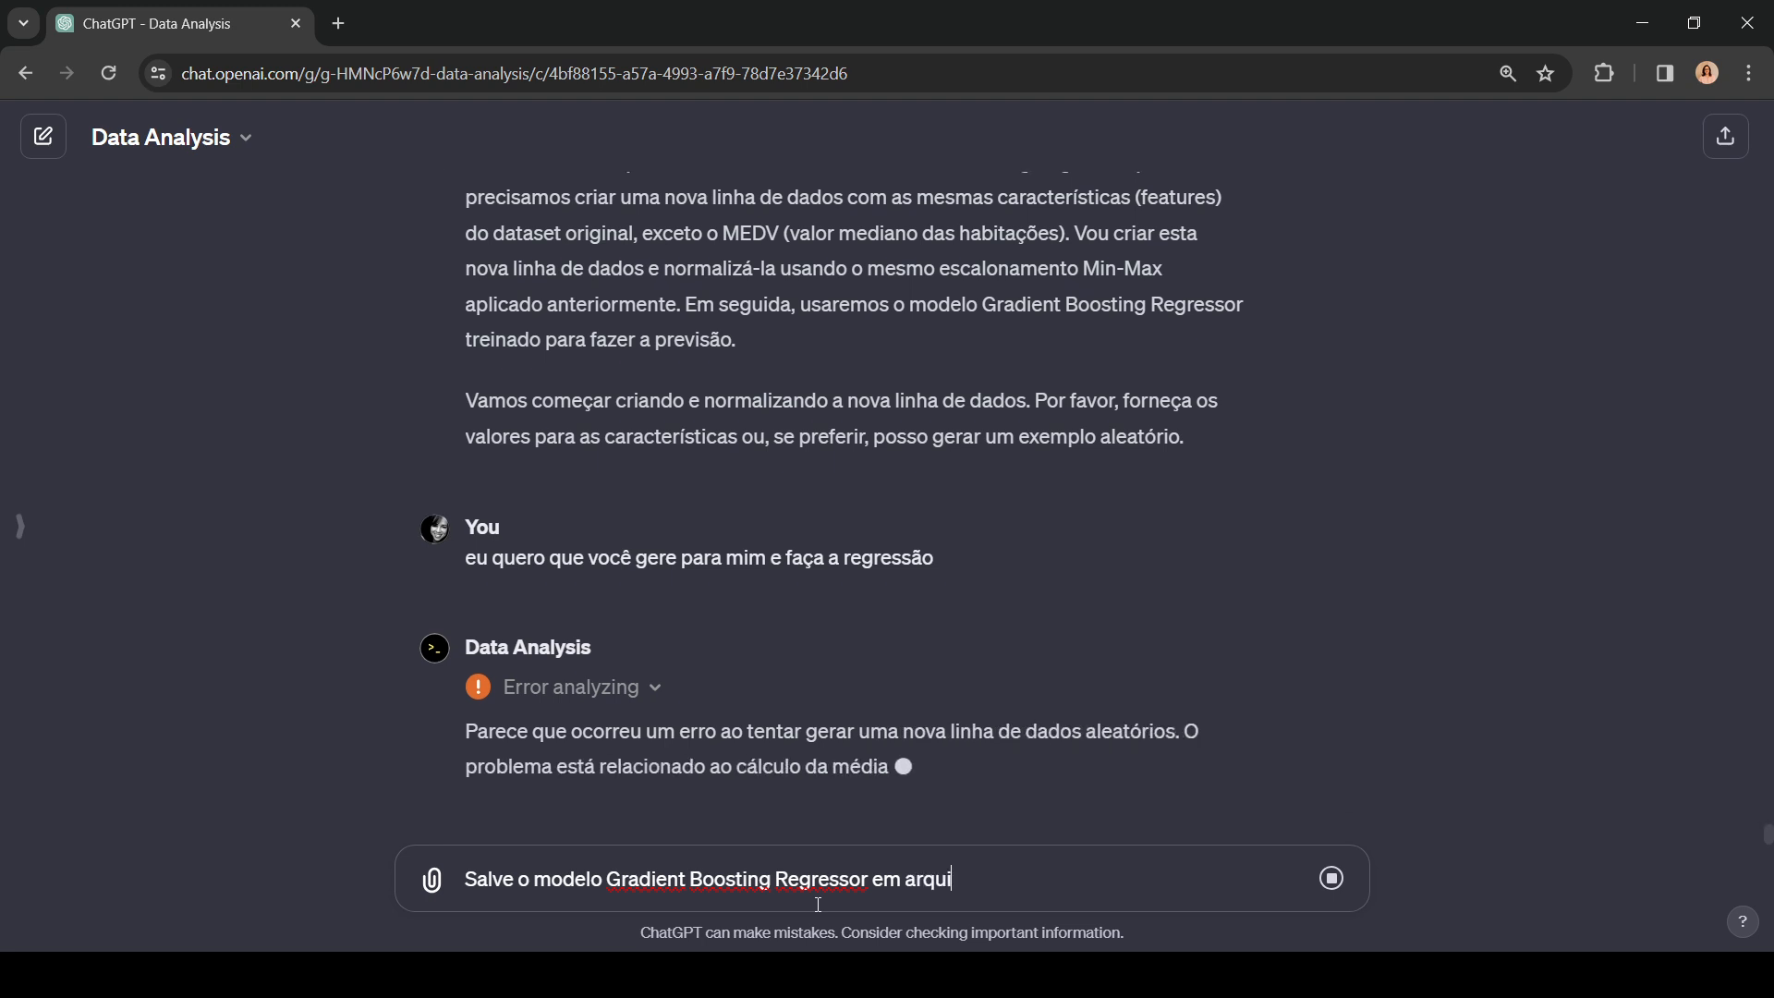
{"action": "type", "text": "v"}
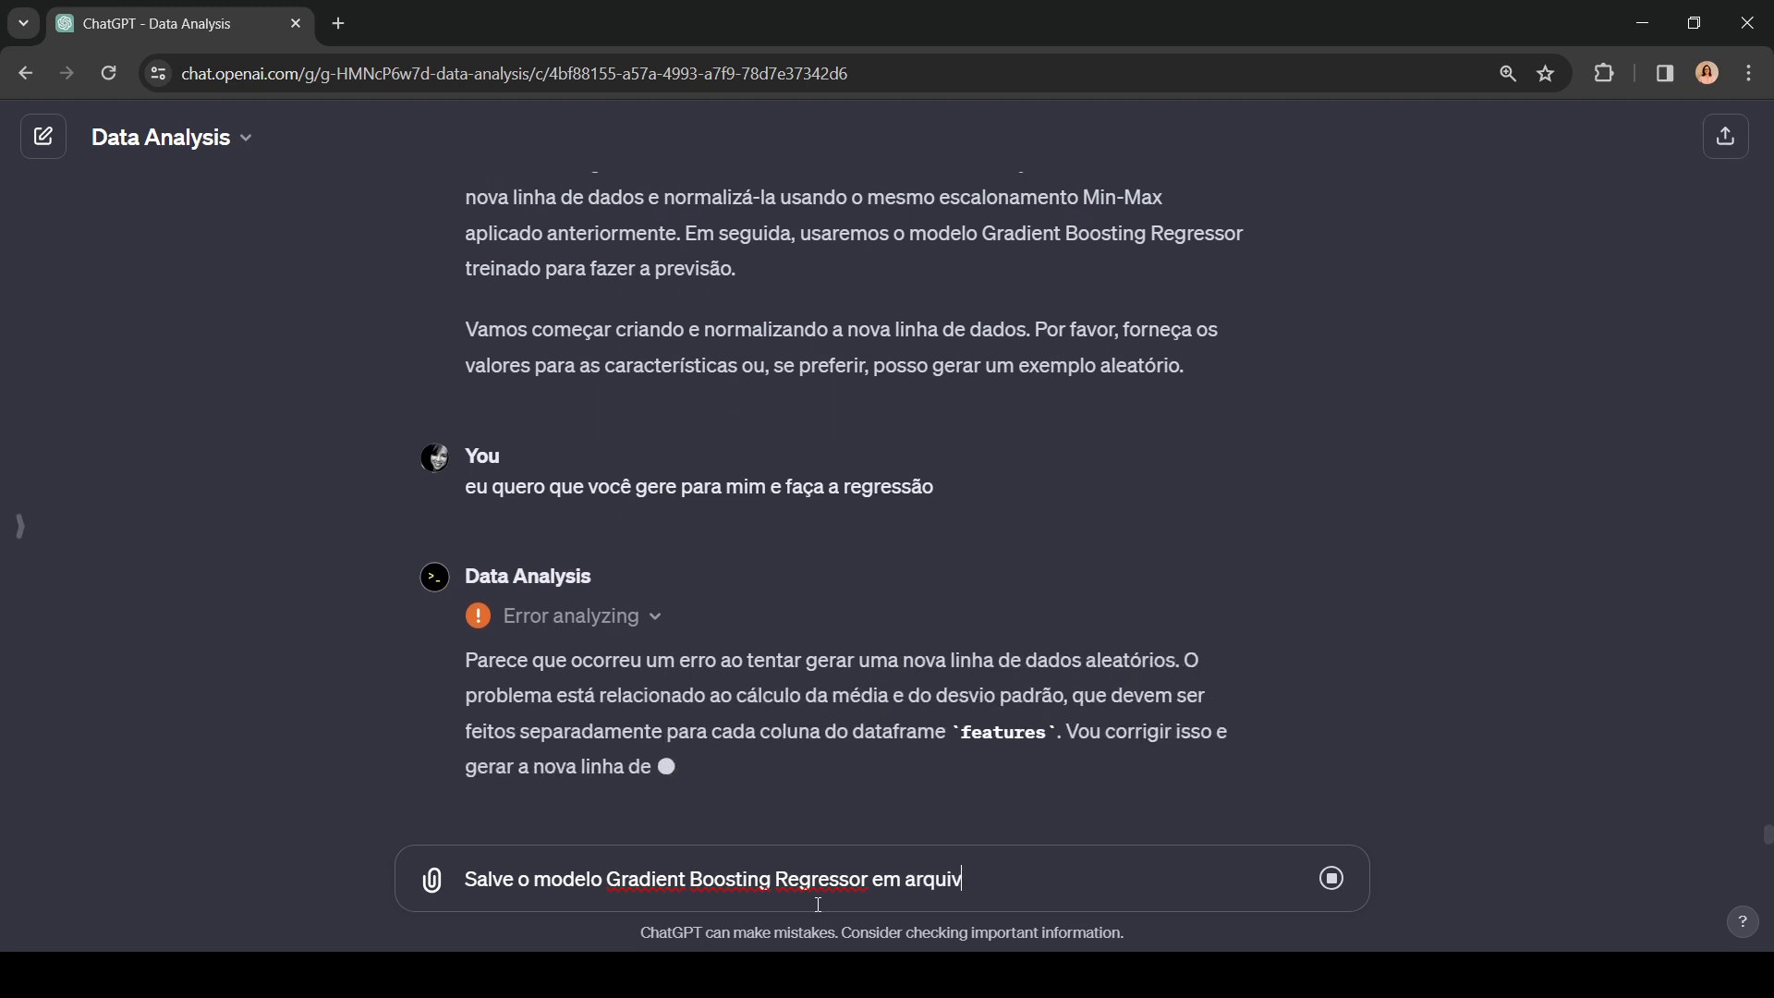
{"action": "type", "text": "o para re"}
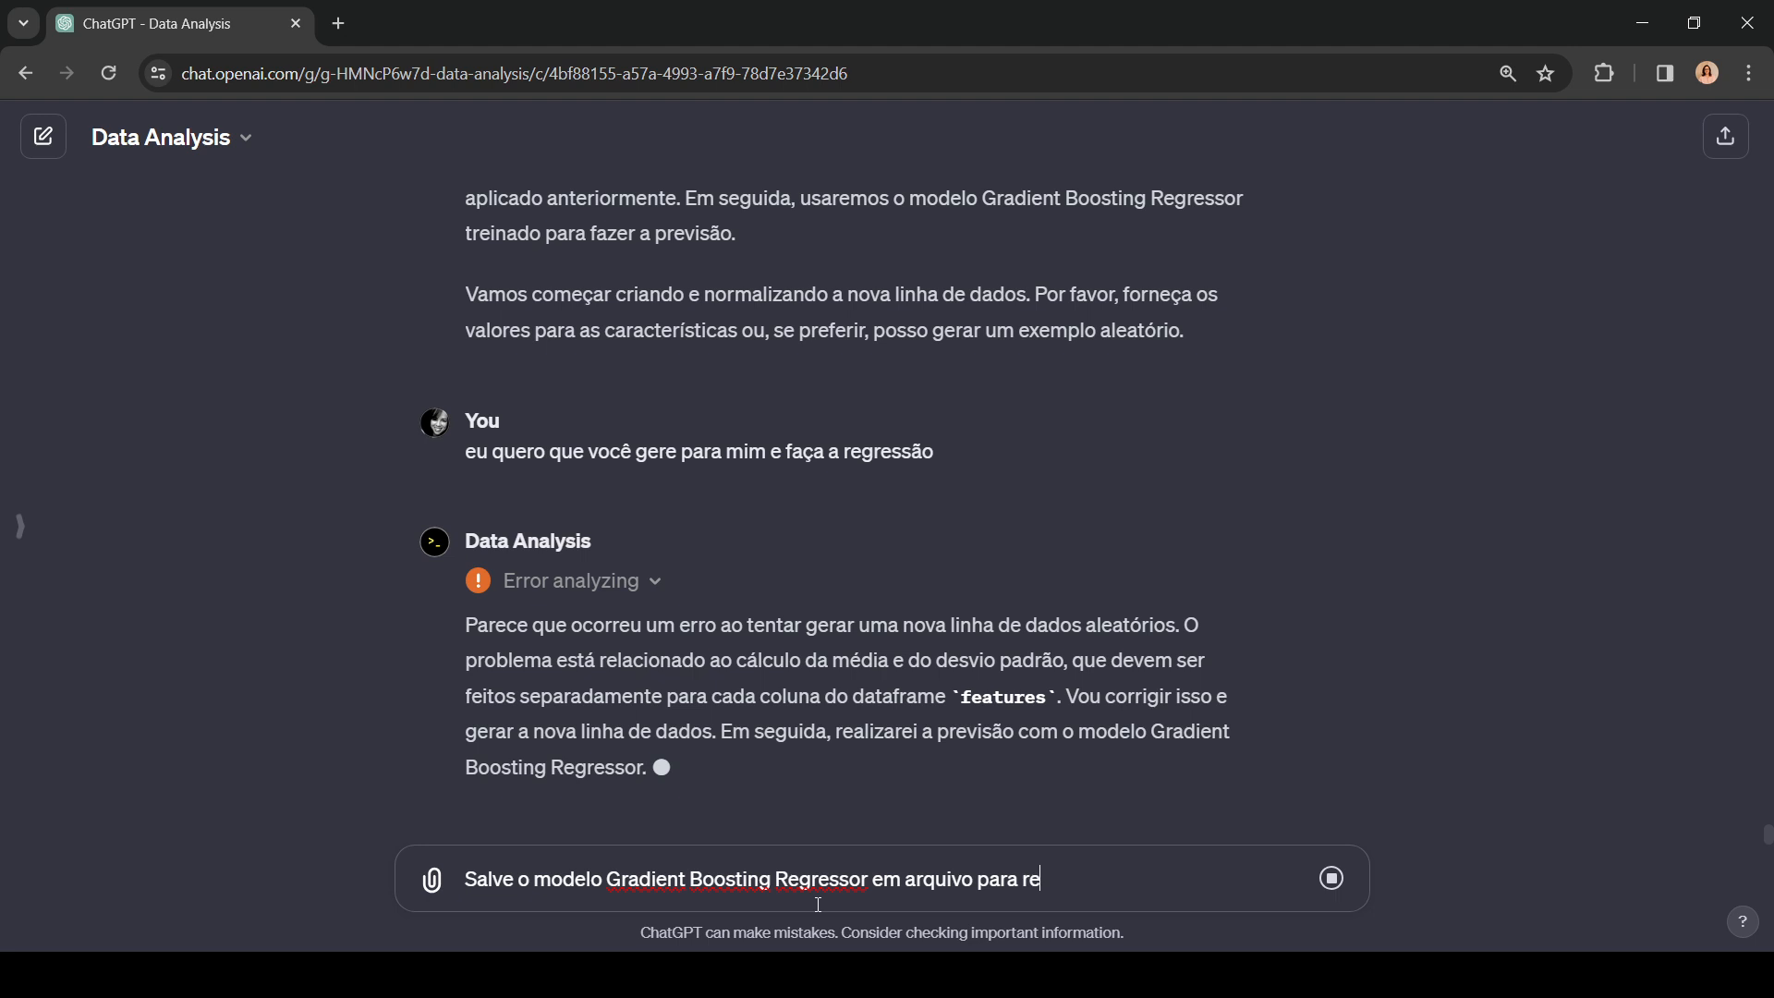
{"action": "key", "text": "BackSpace"}
{"action": "key", "text": "BackSpace"}
{"action": "type", "text": "downloa"}
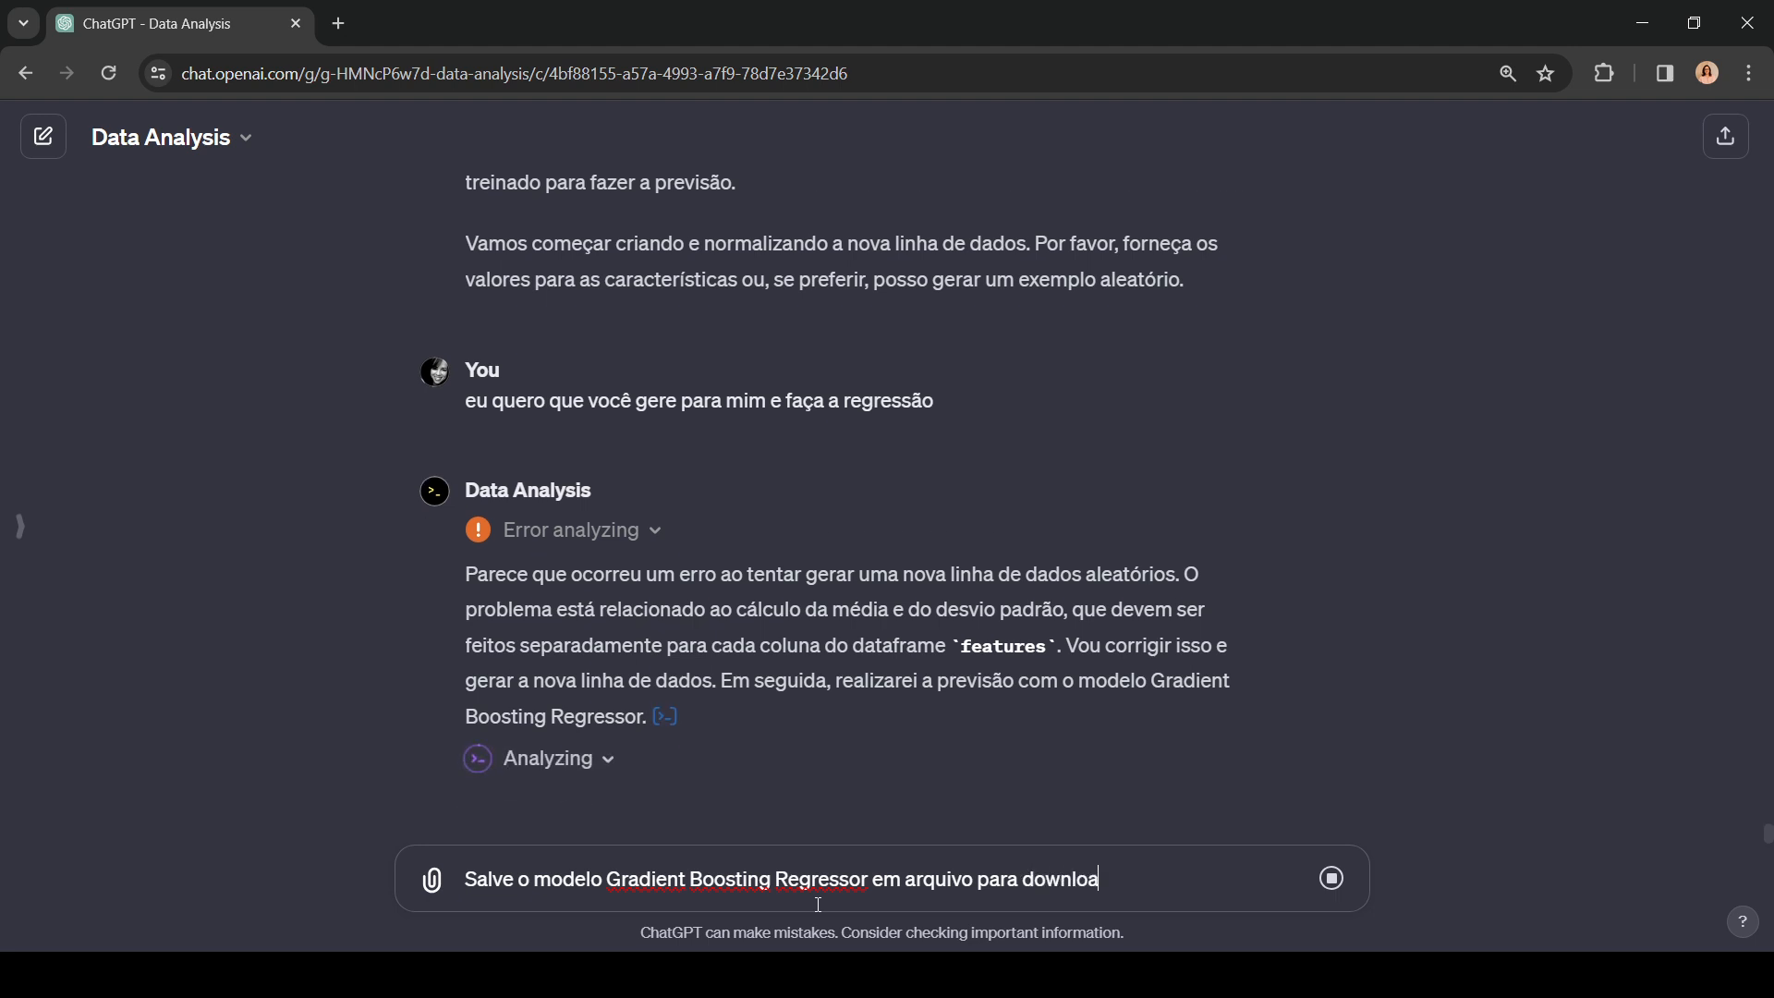
{"action": "type", "text": "d"}
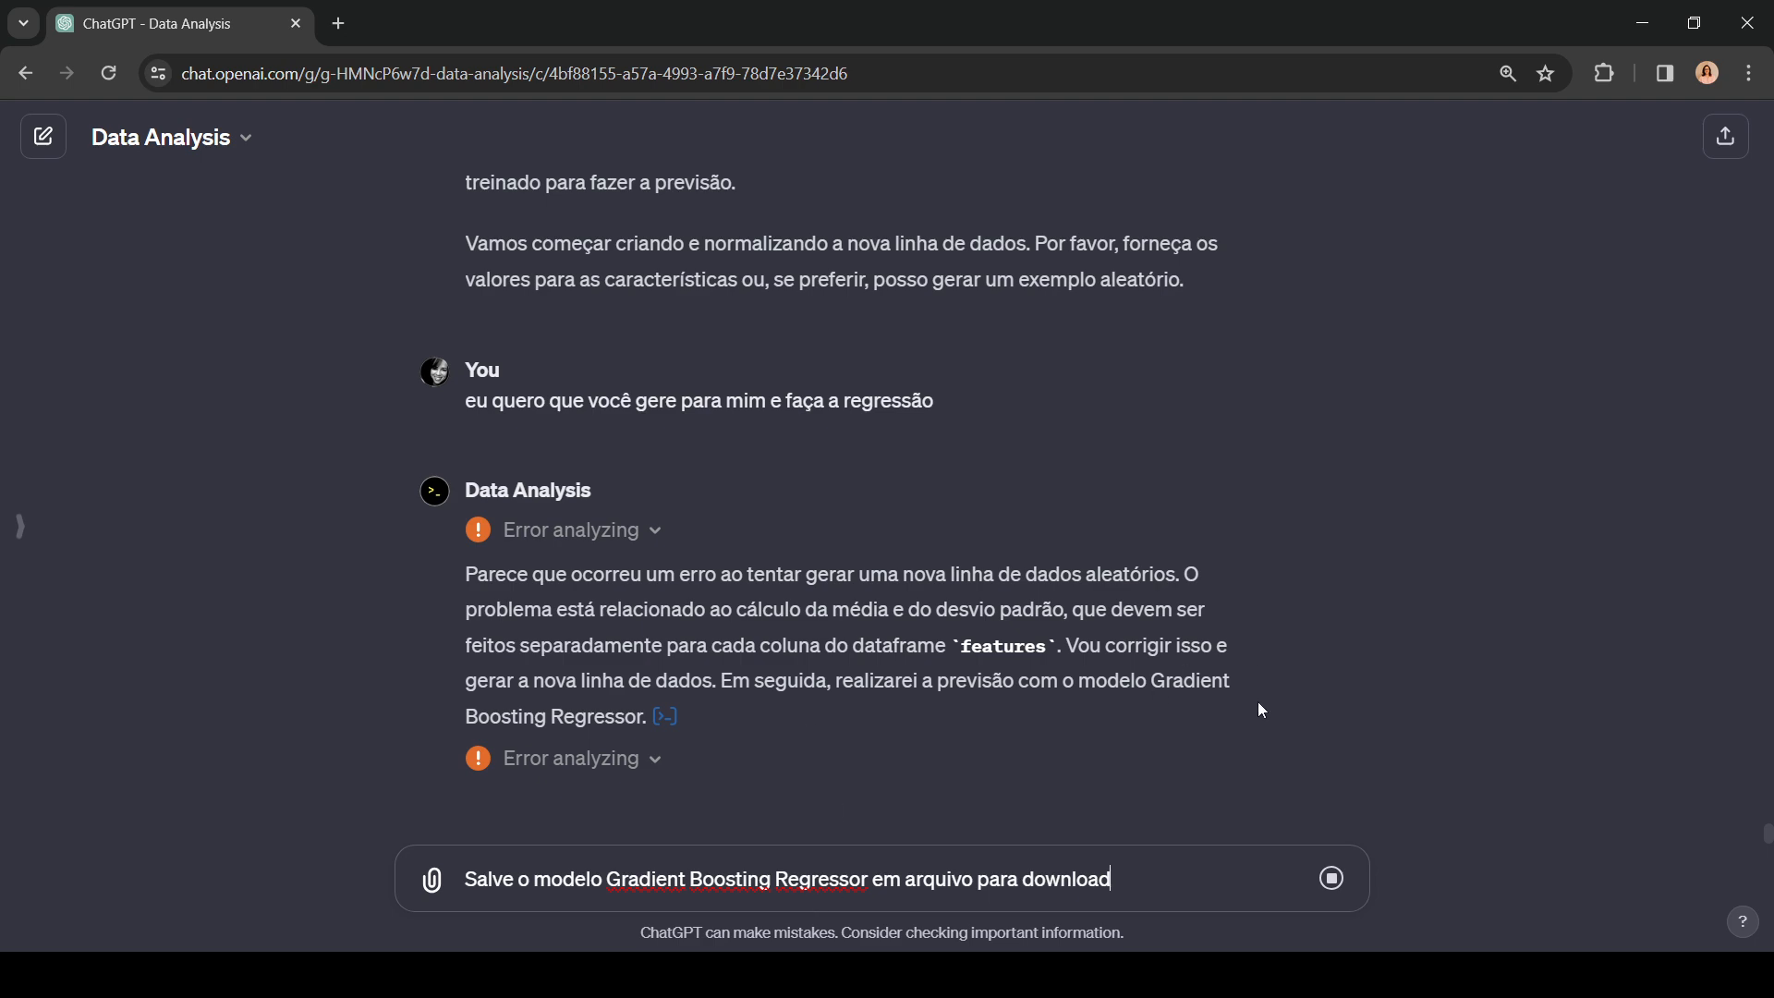
Step: Expand the analysis code of the Gradient Boosting prediction attempts and review the executed code and its output
{"action": "left_click", "coordinate": [653, 769]}
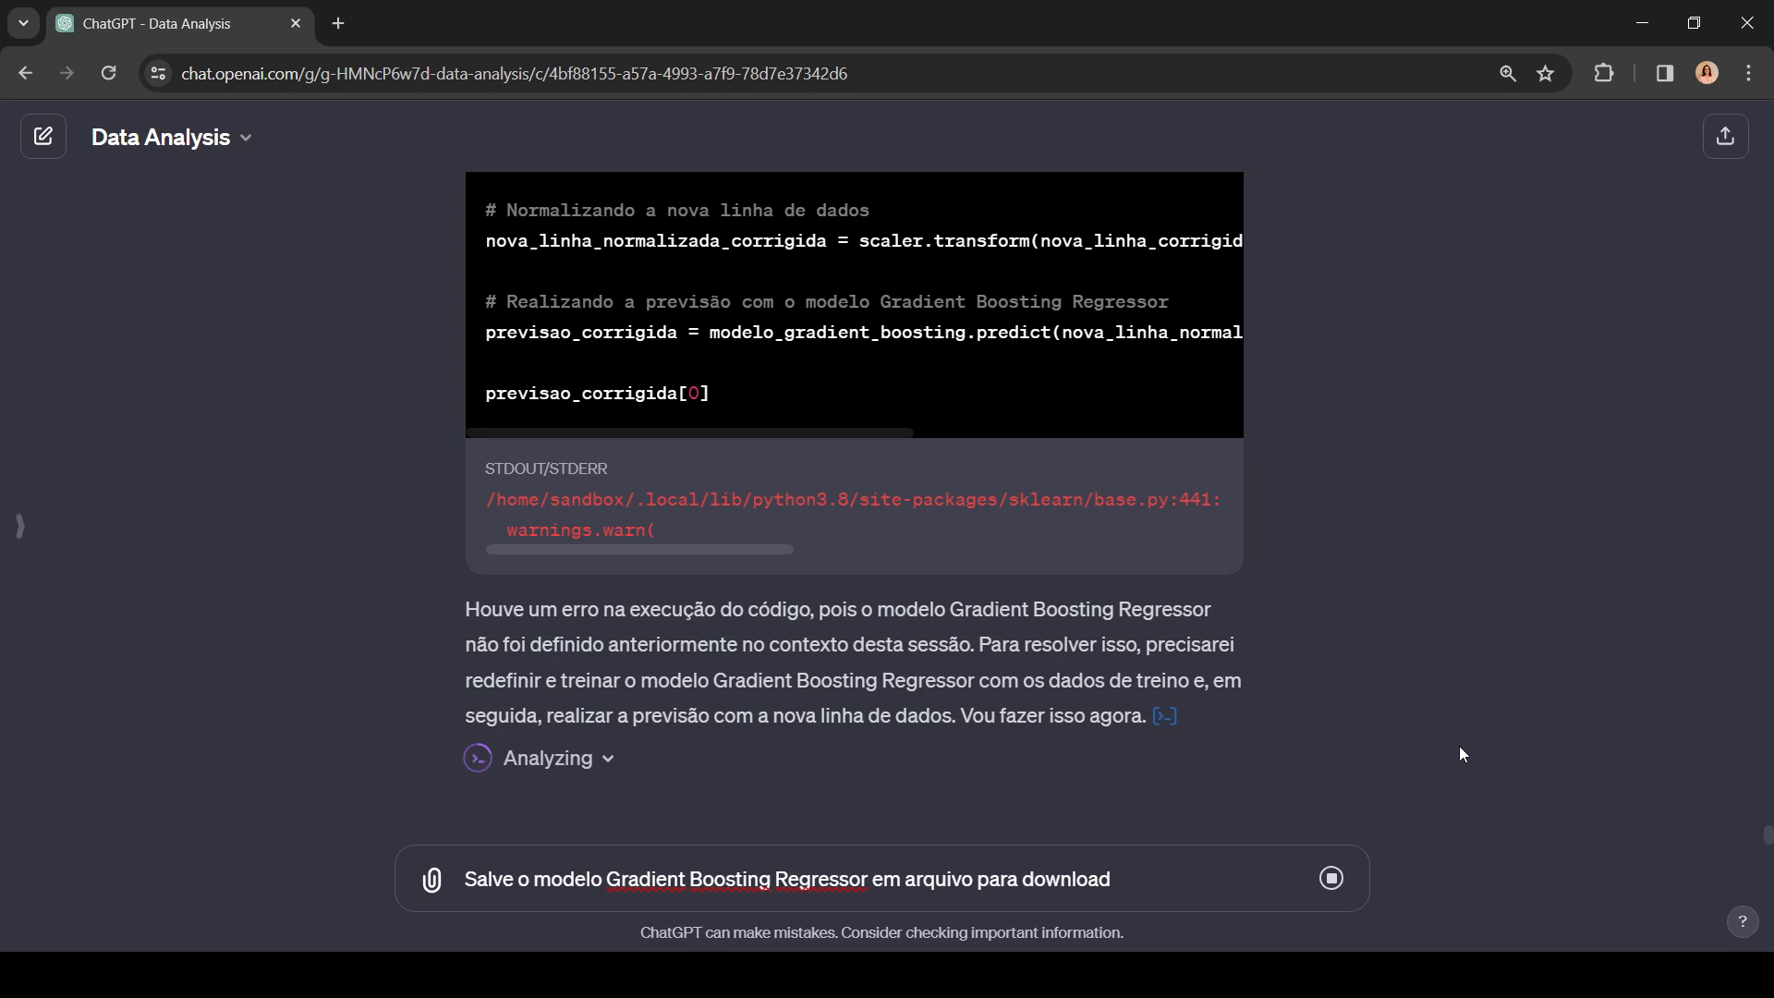
{"action": "left_click", "coordinate": [588, 762]}
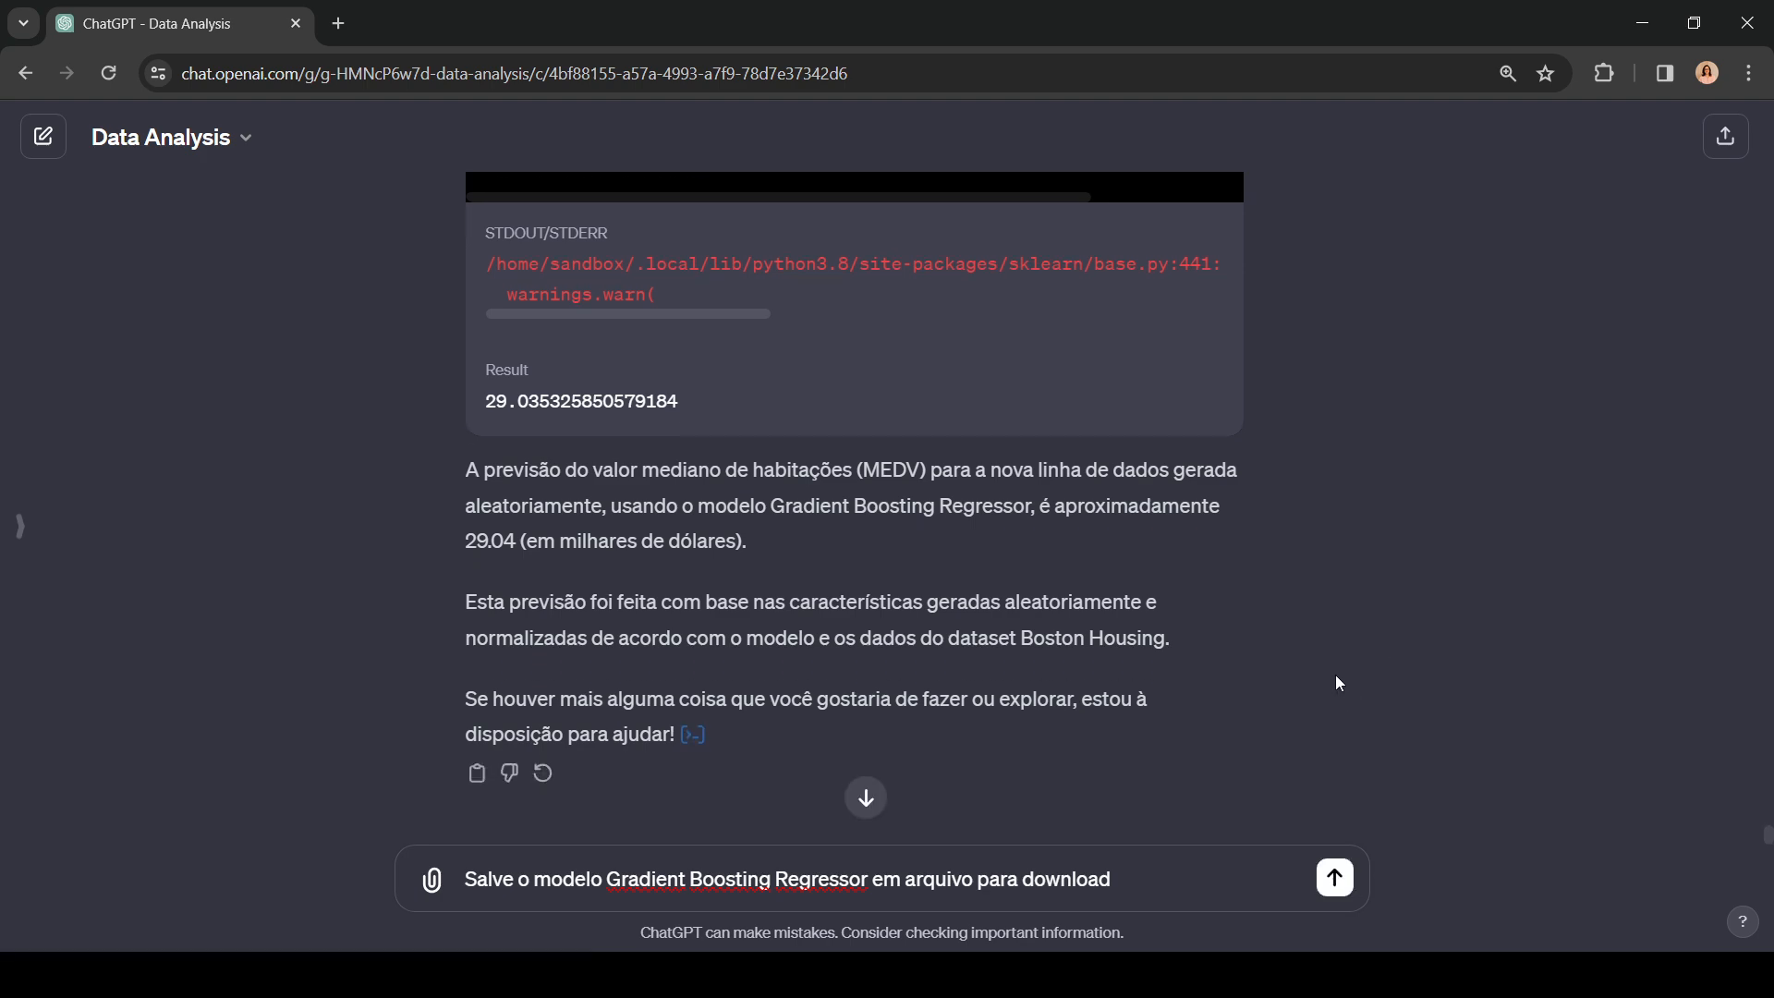
{"action": "scroll", "coordinate": [1393, 700], "scroll_direction": "up", "scroll_amount": 5}
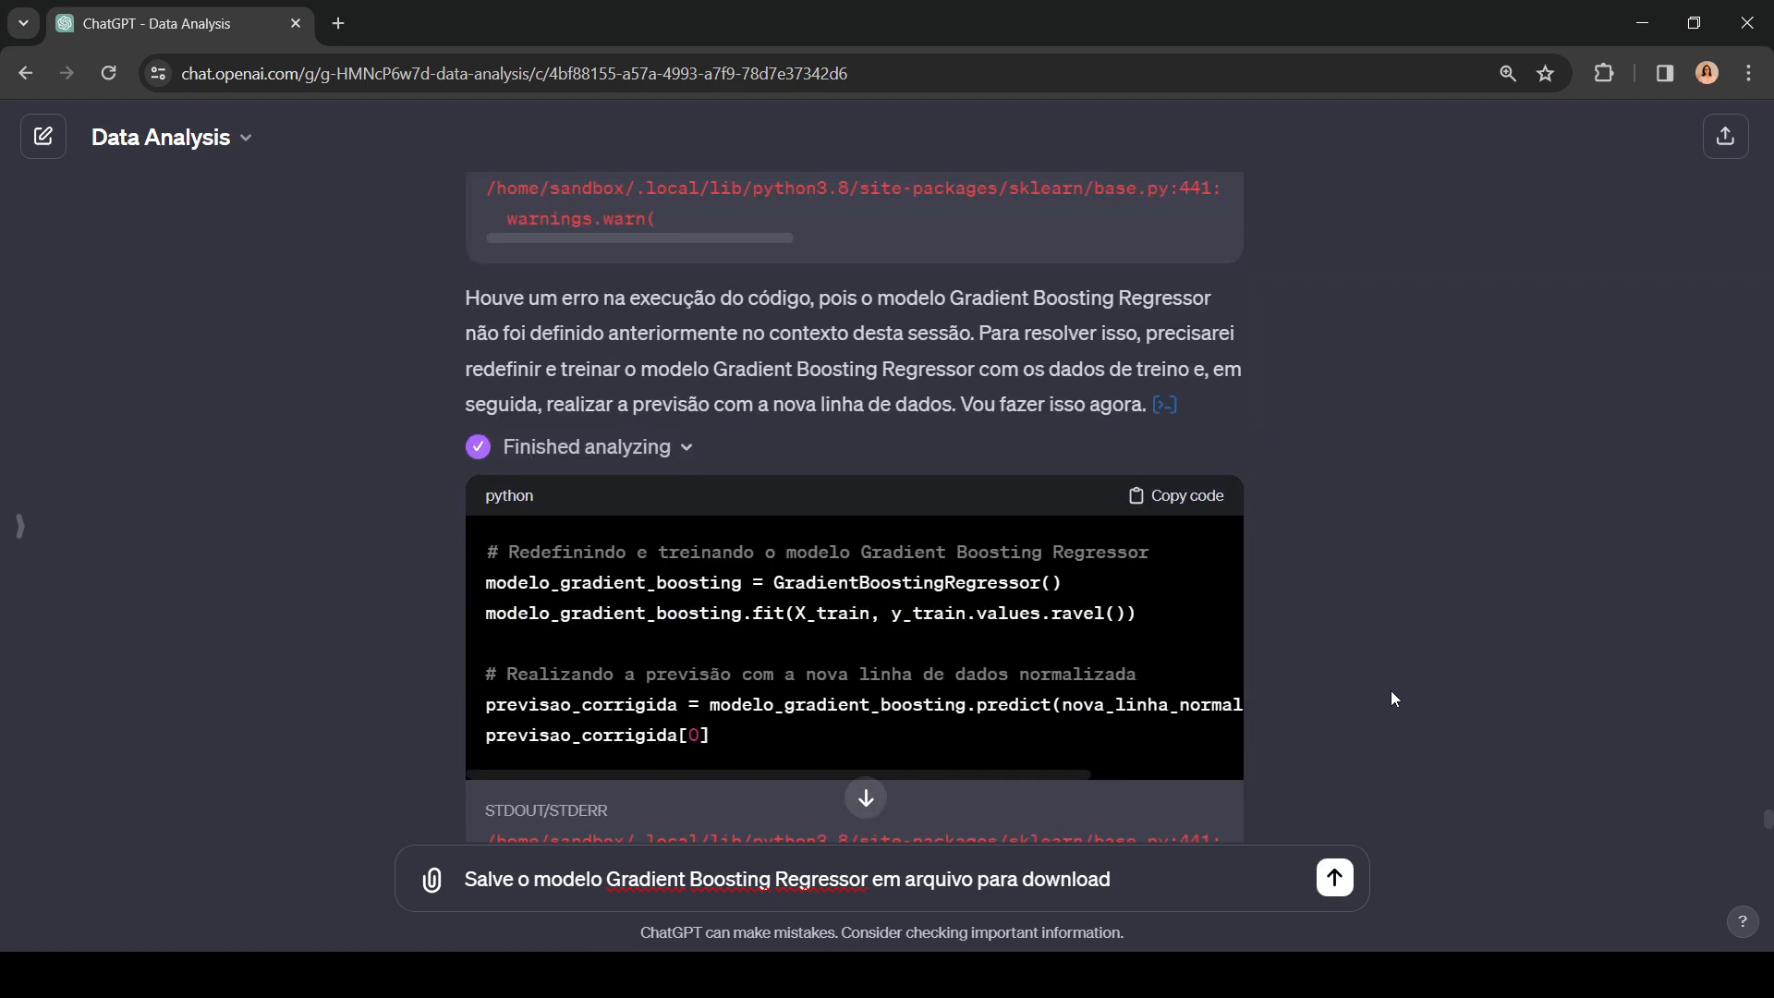
{"action": "scroll", "coordinate": [1393, 699], "scroll_direction": "up", "scroll_amount": 15}
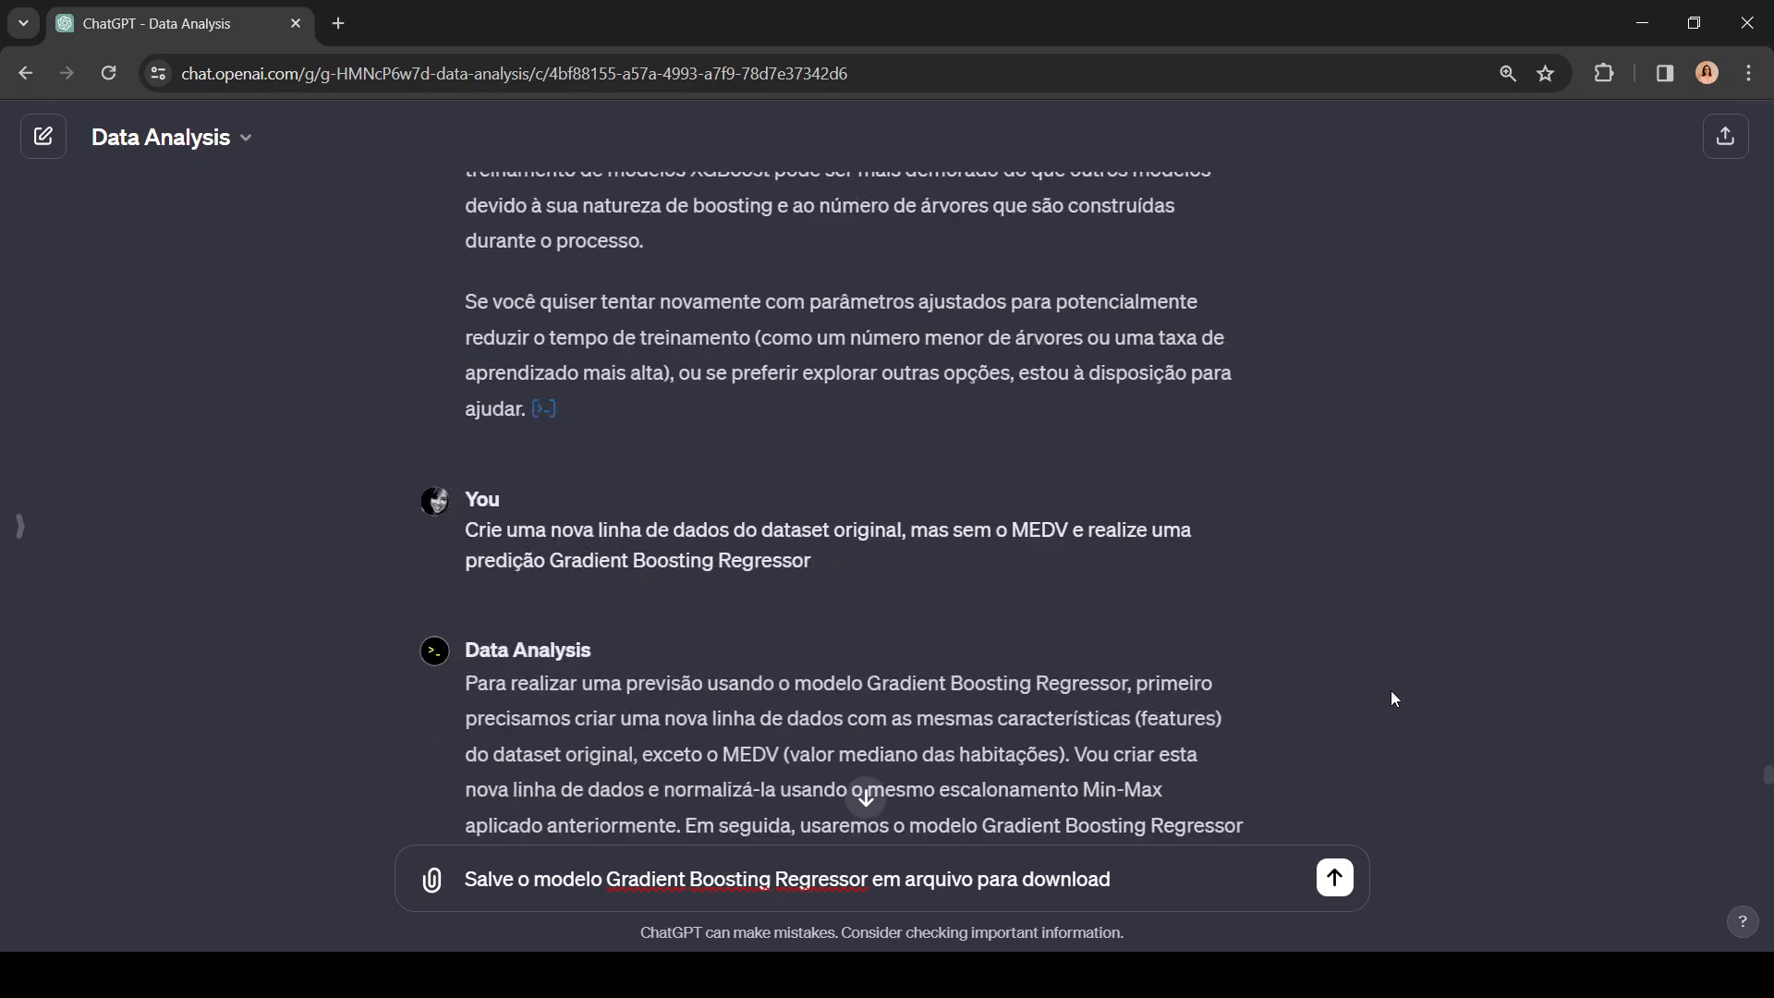
Step: Open the analysis code behind the nine-model MSE comparison and examine its model definitions and training loop
{"action": "scroll", "coordinate": [1393, 699], "scroll_direction": "up", "scroll_amount": 10}
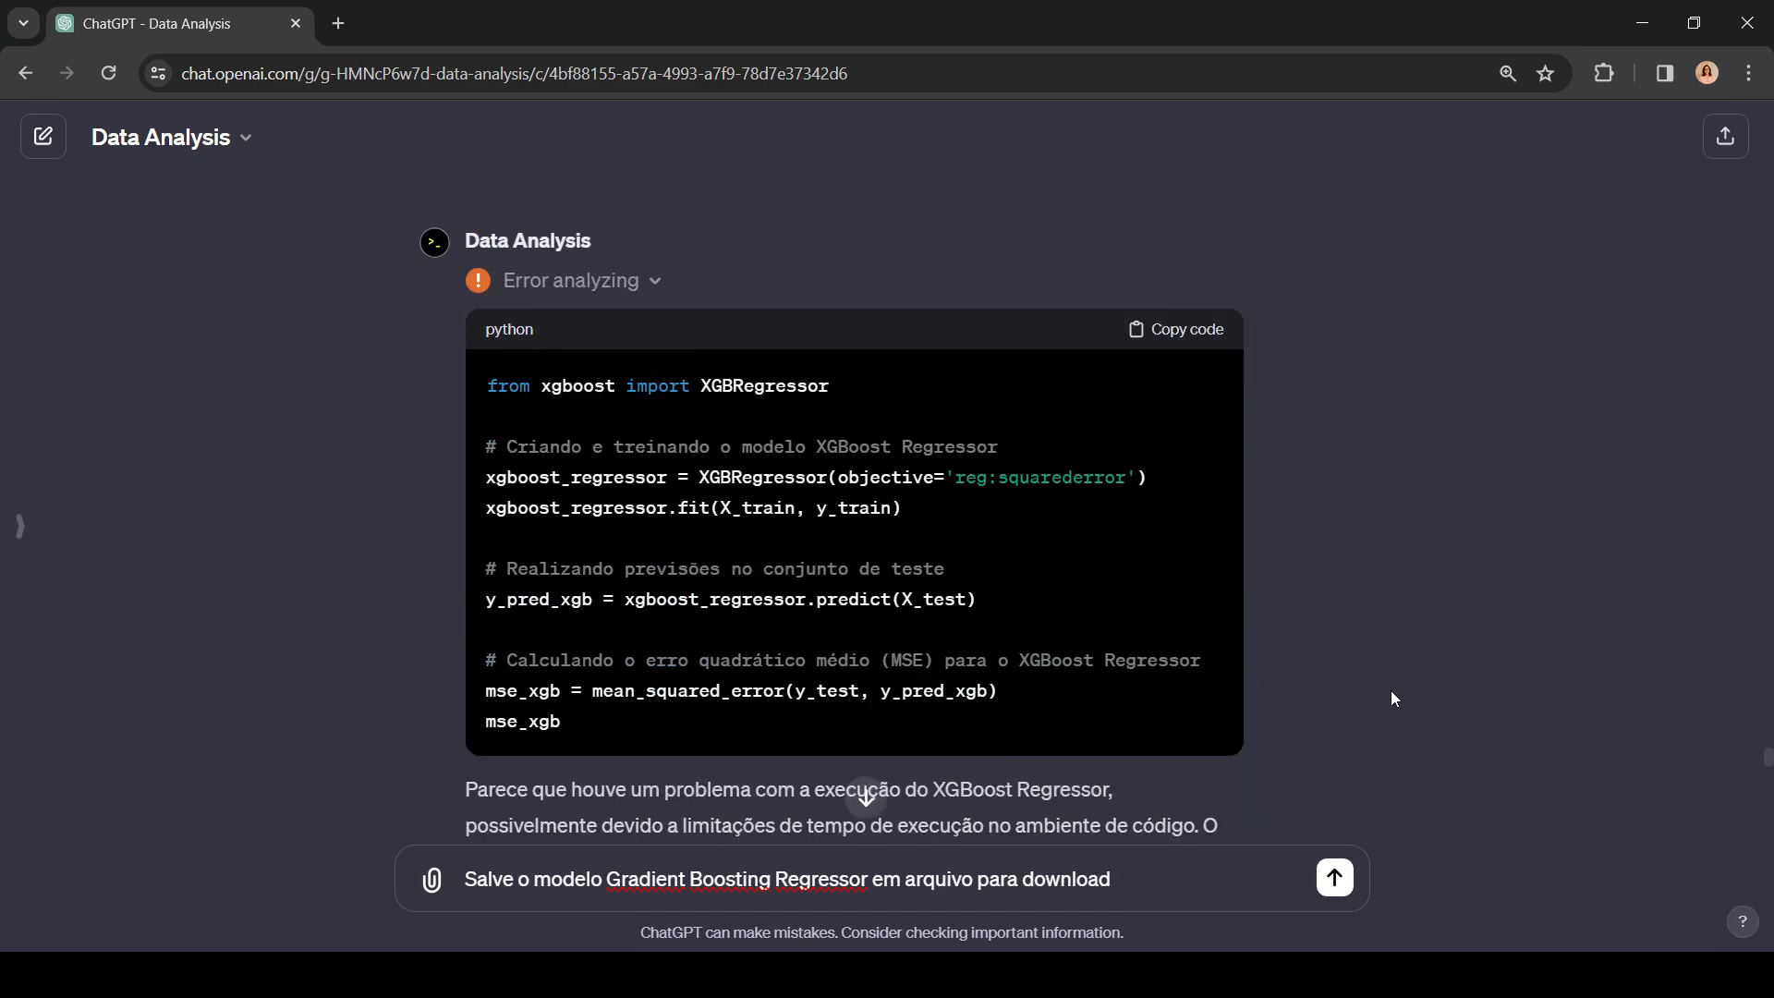
{"action": "scroll", "coordinate": [1393, 700], "scroll_direction": "up", "scroll_amount": 10}
{"action": "scroll", "coordinate": [1393, 699], "scroll_direction": "down", "scroll_amount": 1}
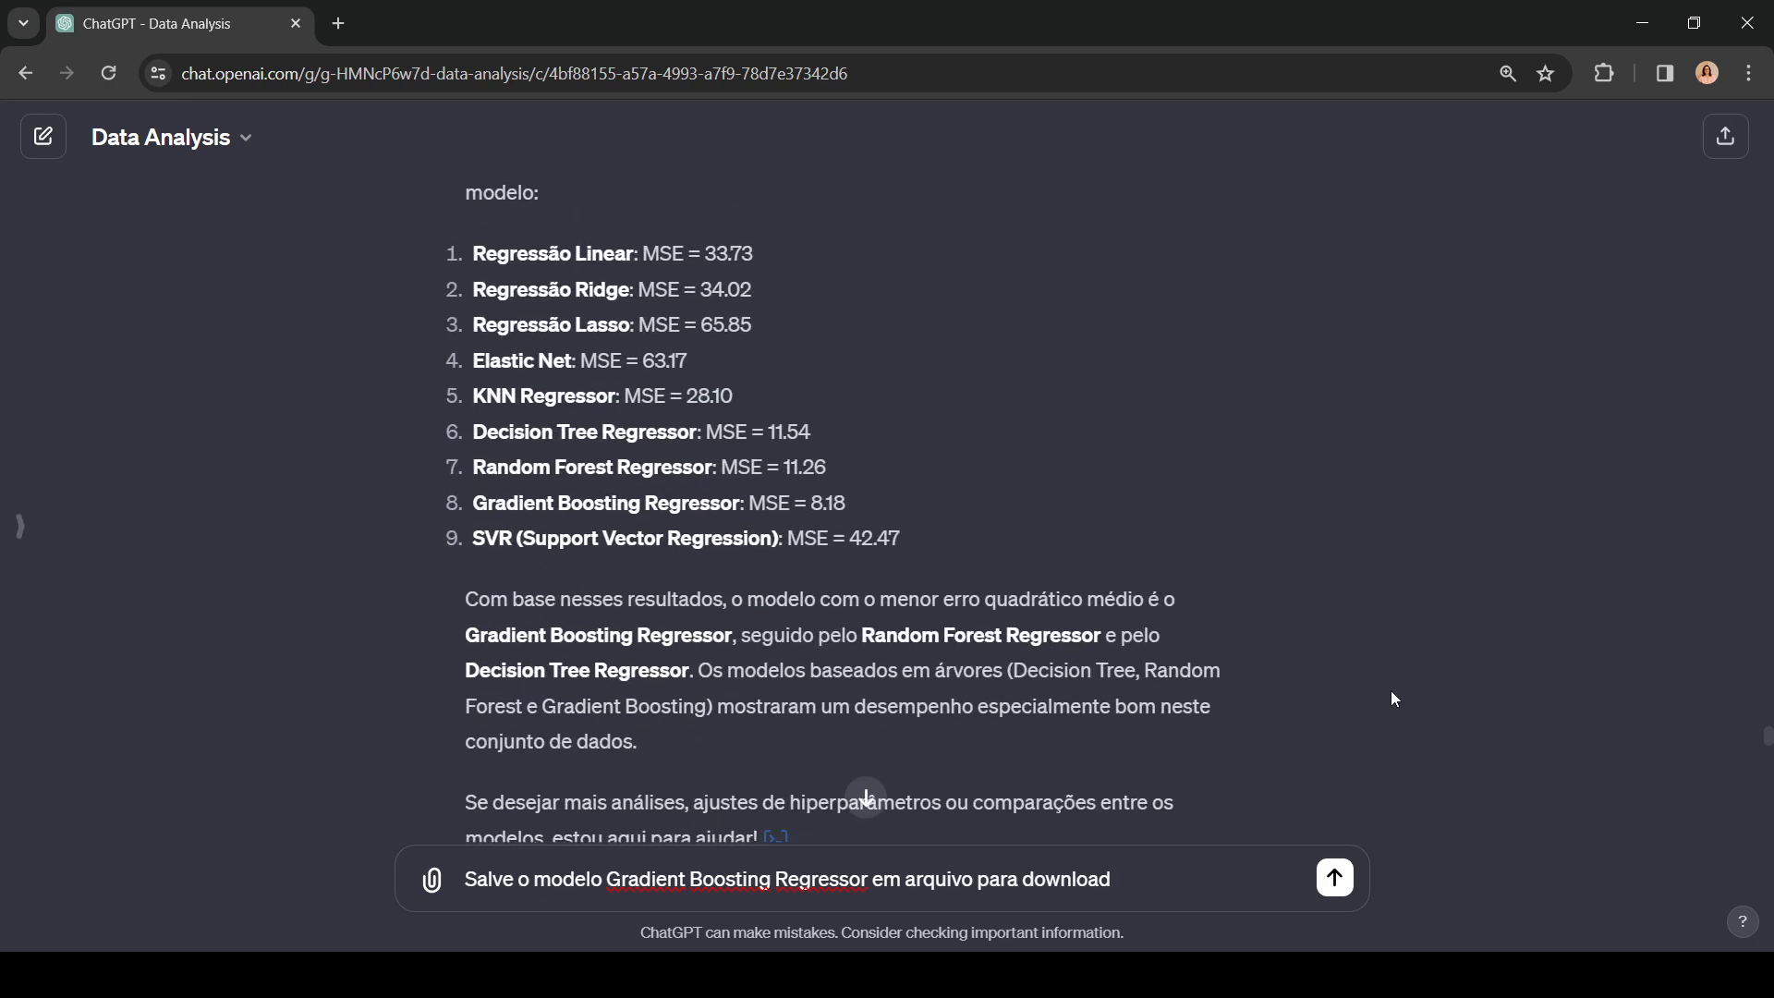
{"action": "scroll", "coordinate": [1391, 692], "scroll_direction": "down", "scroll_amount": 3}
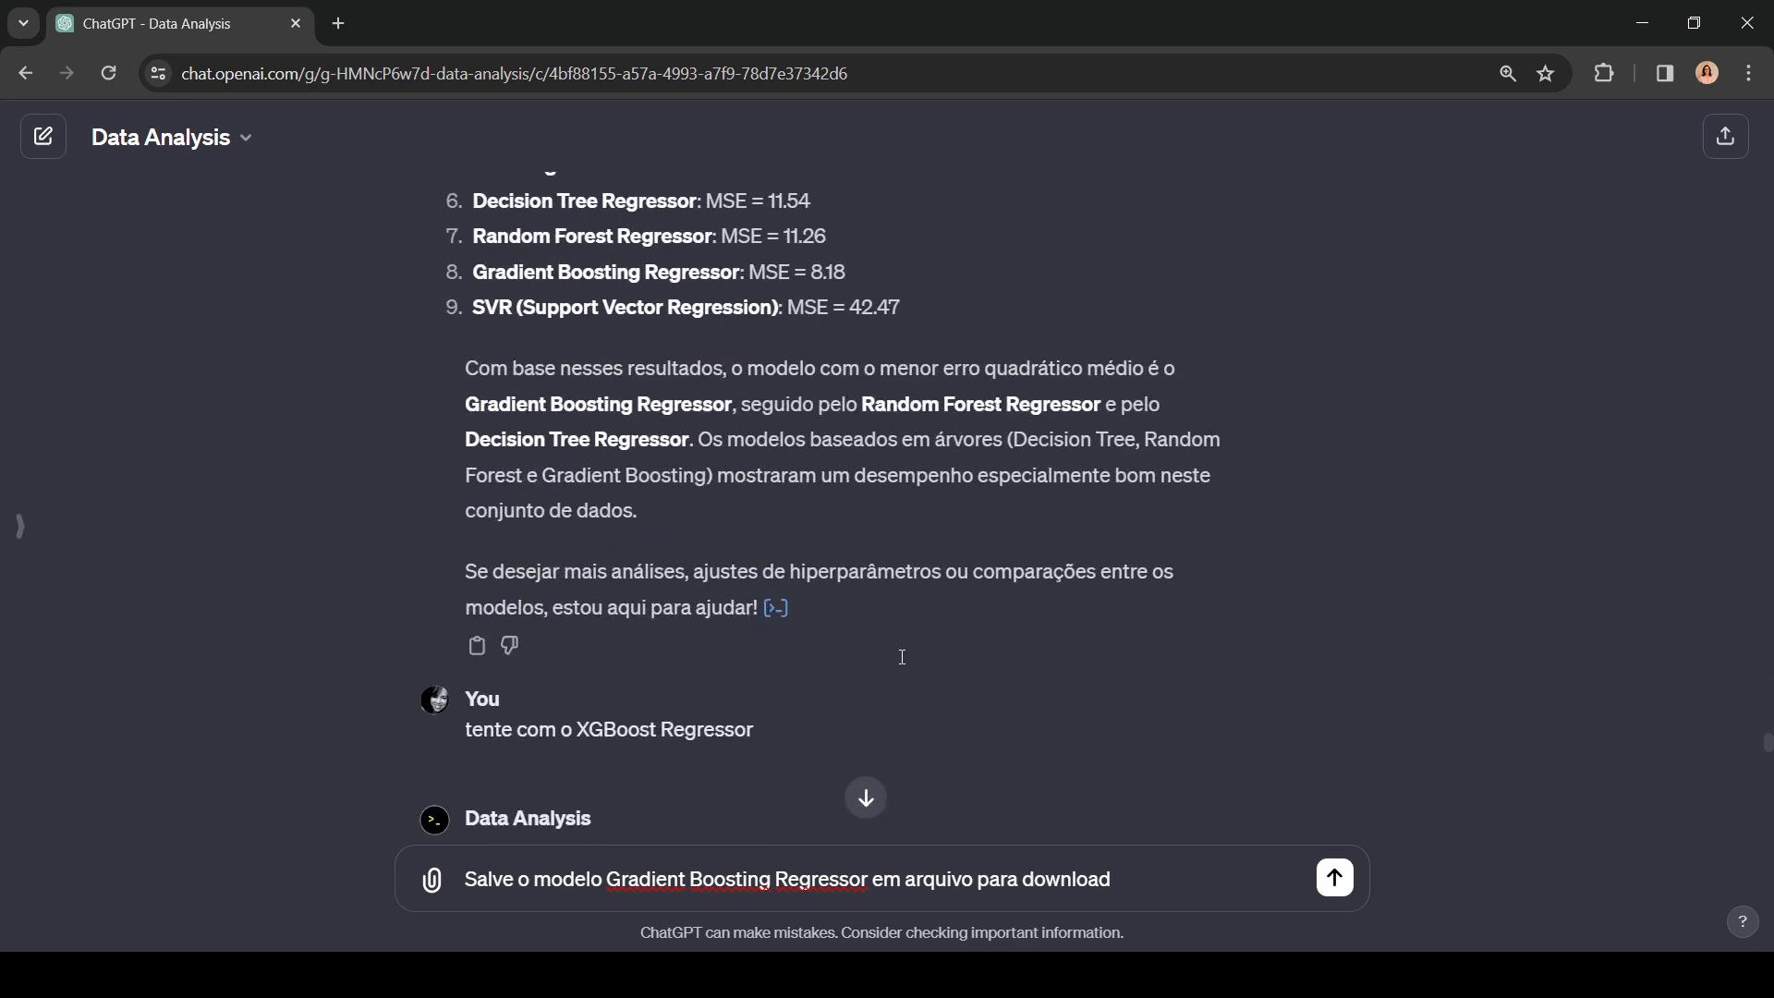
{"action": "left_click", "coordinate": [775, 607]}
{"action": "scroll", "coordinate": [1066, 591], "scroll_direction": "down", "scroll_amount": 3}
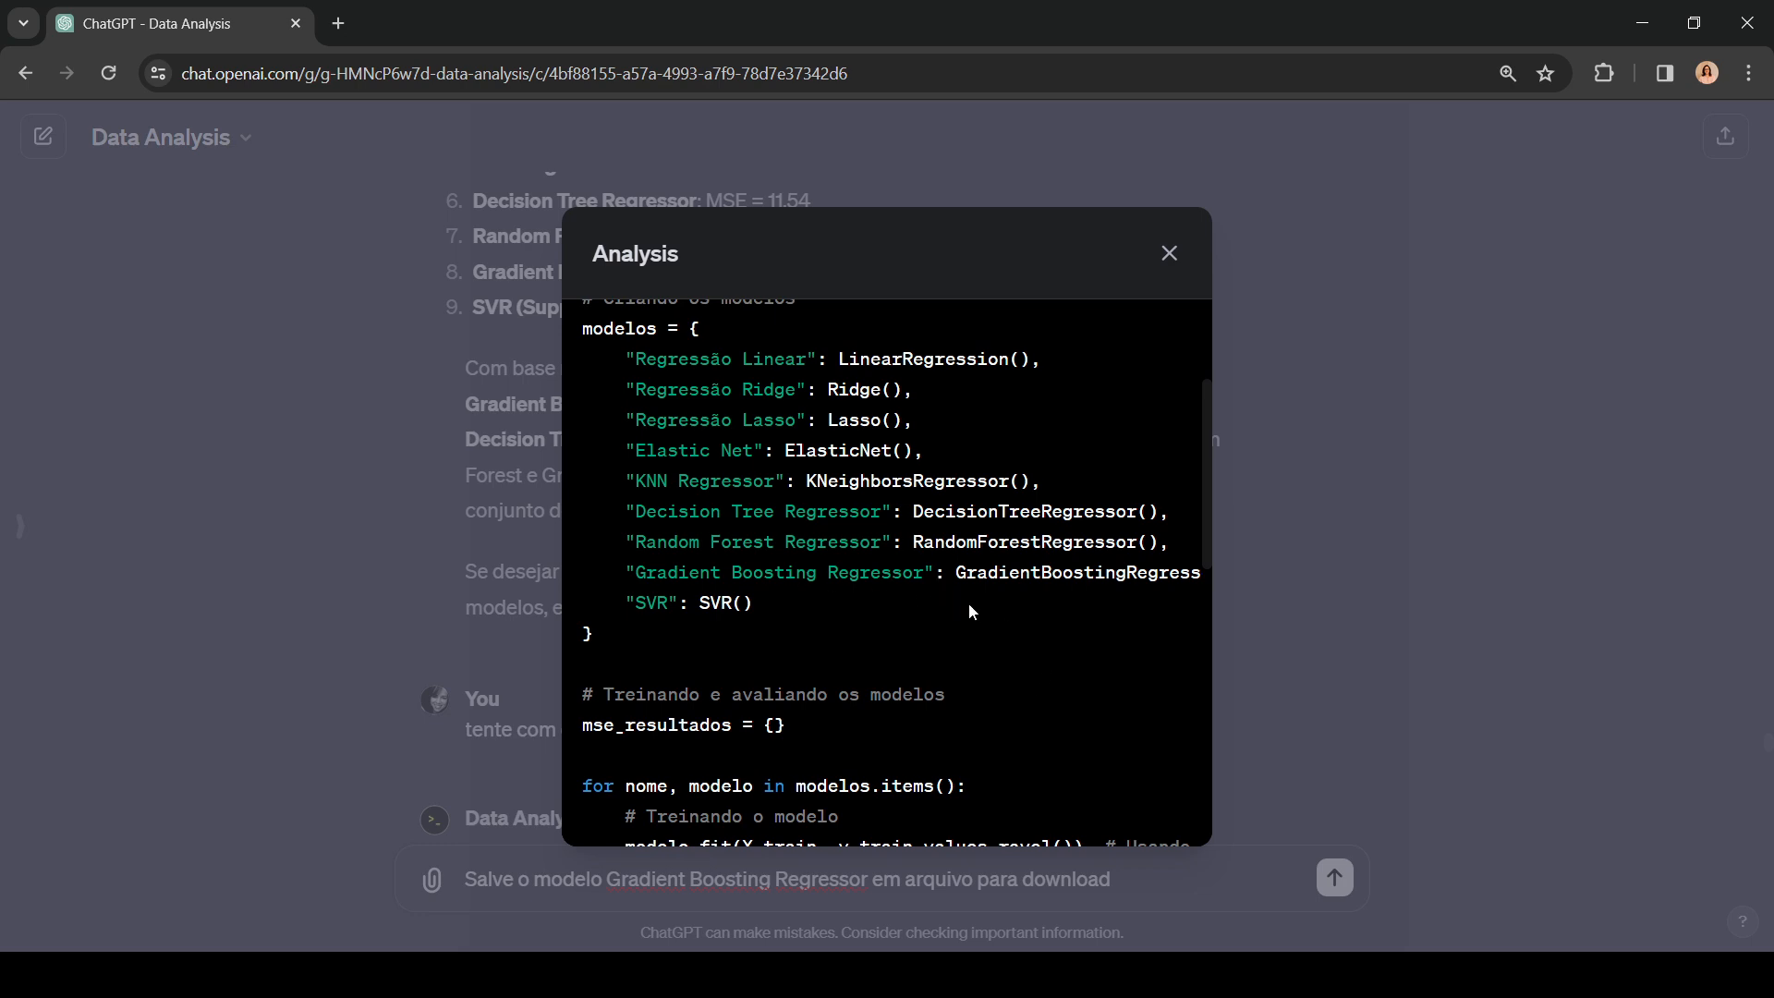
{"action": "scroll", "coordinate": [1042, 619], "scroll_direction": "down", "scroll_amount": 6}
{"action": "scroll", "coordinate": [1043, 626], "scroll_direction": "up", "scroll_amount": 2}
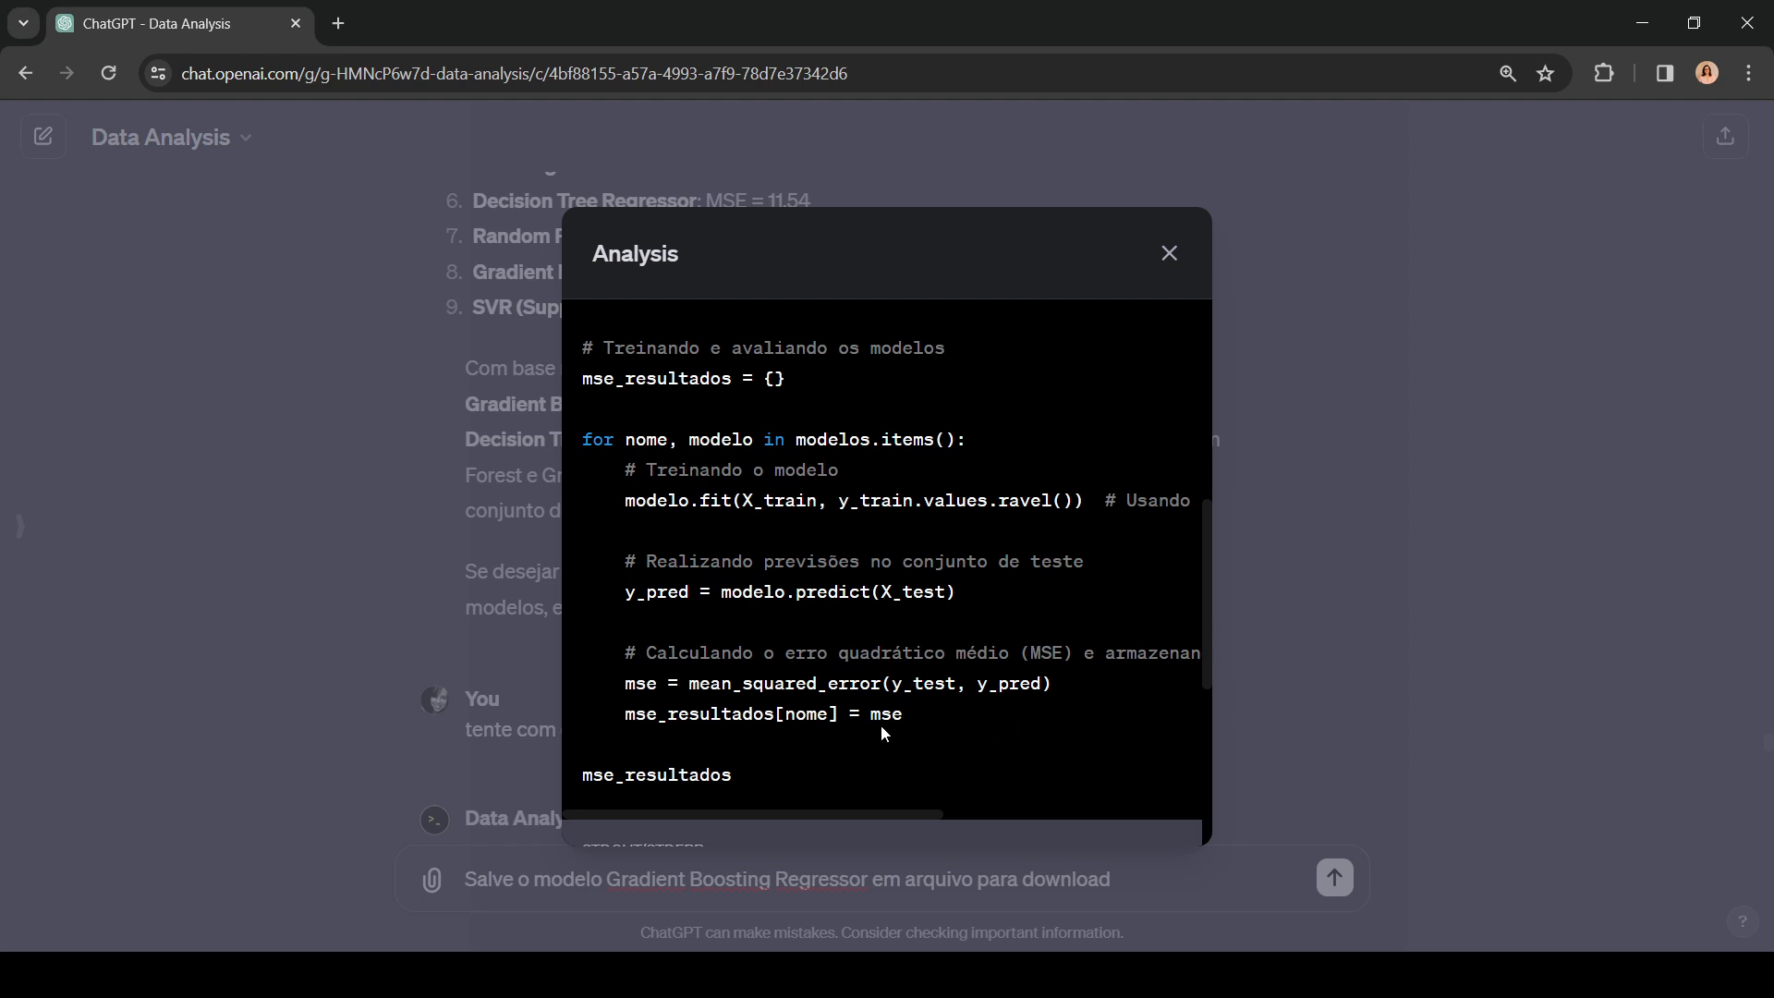
{"action": "scroll", "coordinate": [873, 684], "scroll_direction": "down", "scroll_amount": 3}
{"action": "scroll", "coordinate": [867, 645], "scroll_direction": "up", "scroll_amount": 5}
{"action": "scroll", "coordinate": [867, 645], "scroll_direction": "up", "scroll_amount": 3}
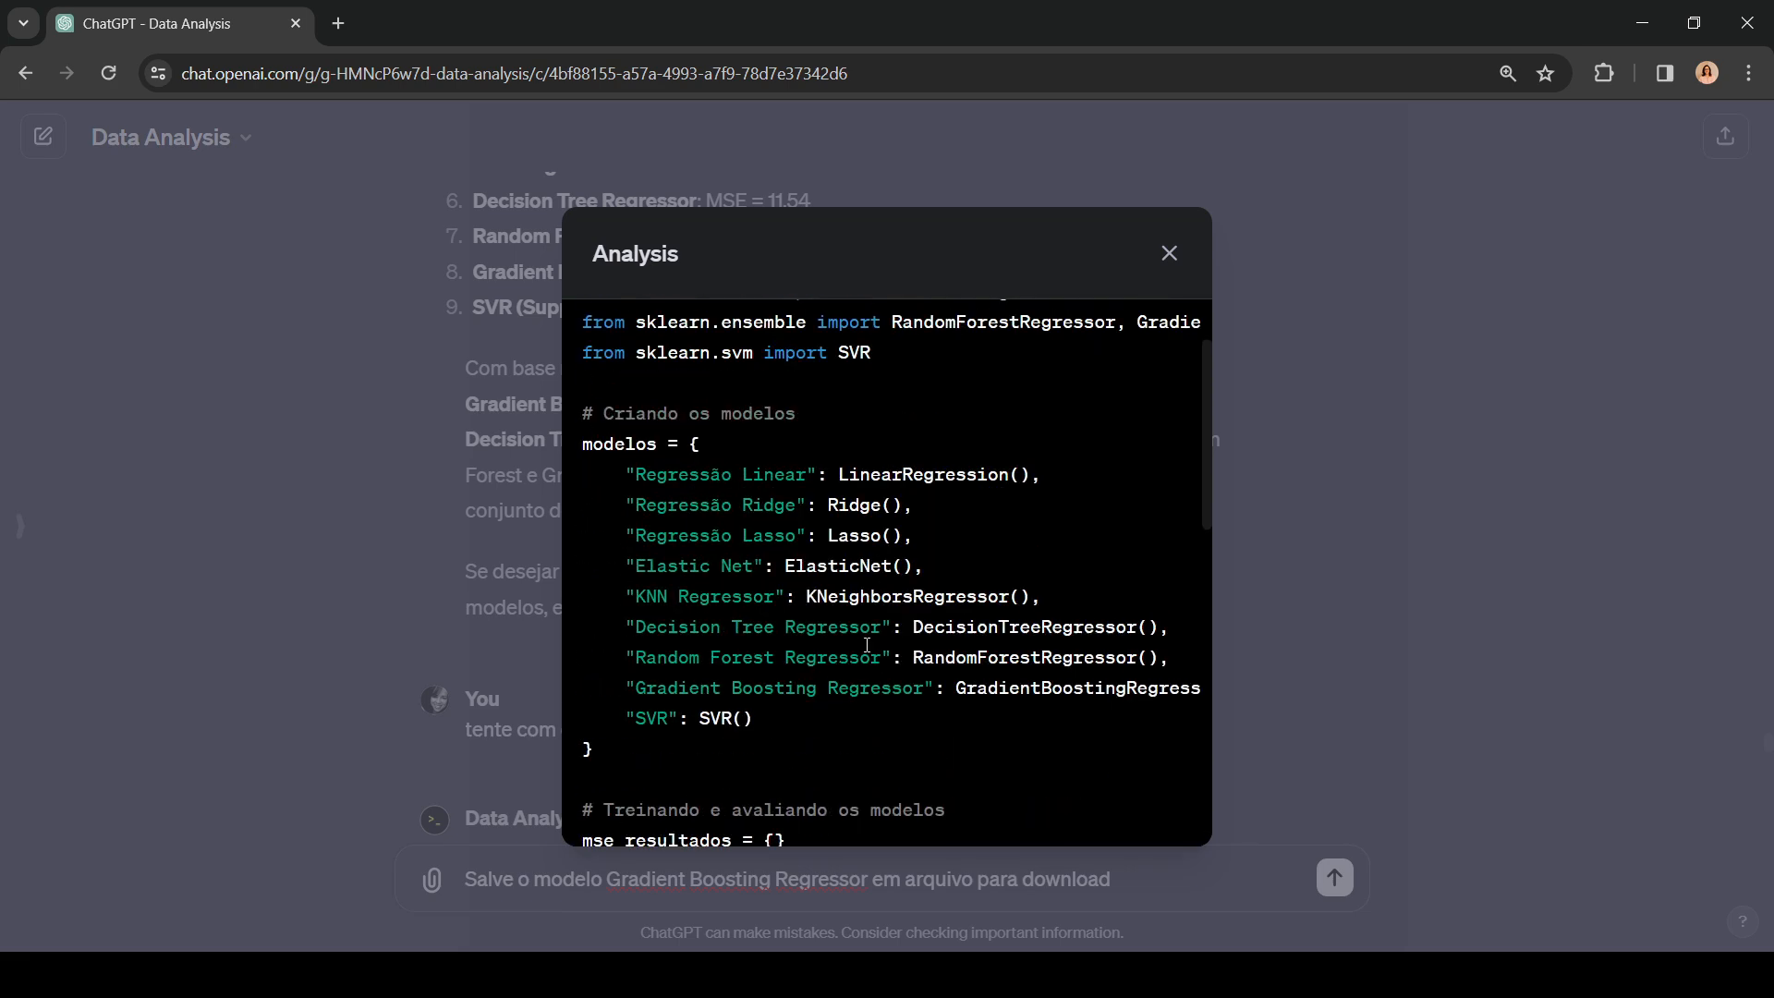
Step: Select the whole Python code of the nine-model analysis, from the sklearn imports through mse_resultados
{"action": "scroll", "coordinate": [865, 645], "scroll_direction": "up", "scroll_amount": 1}
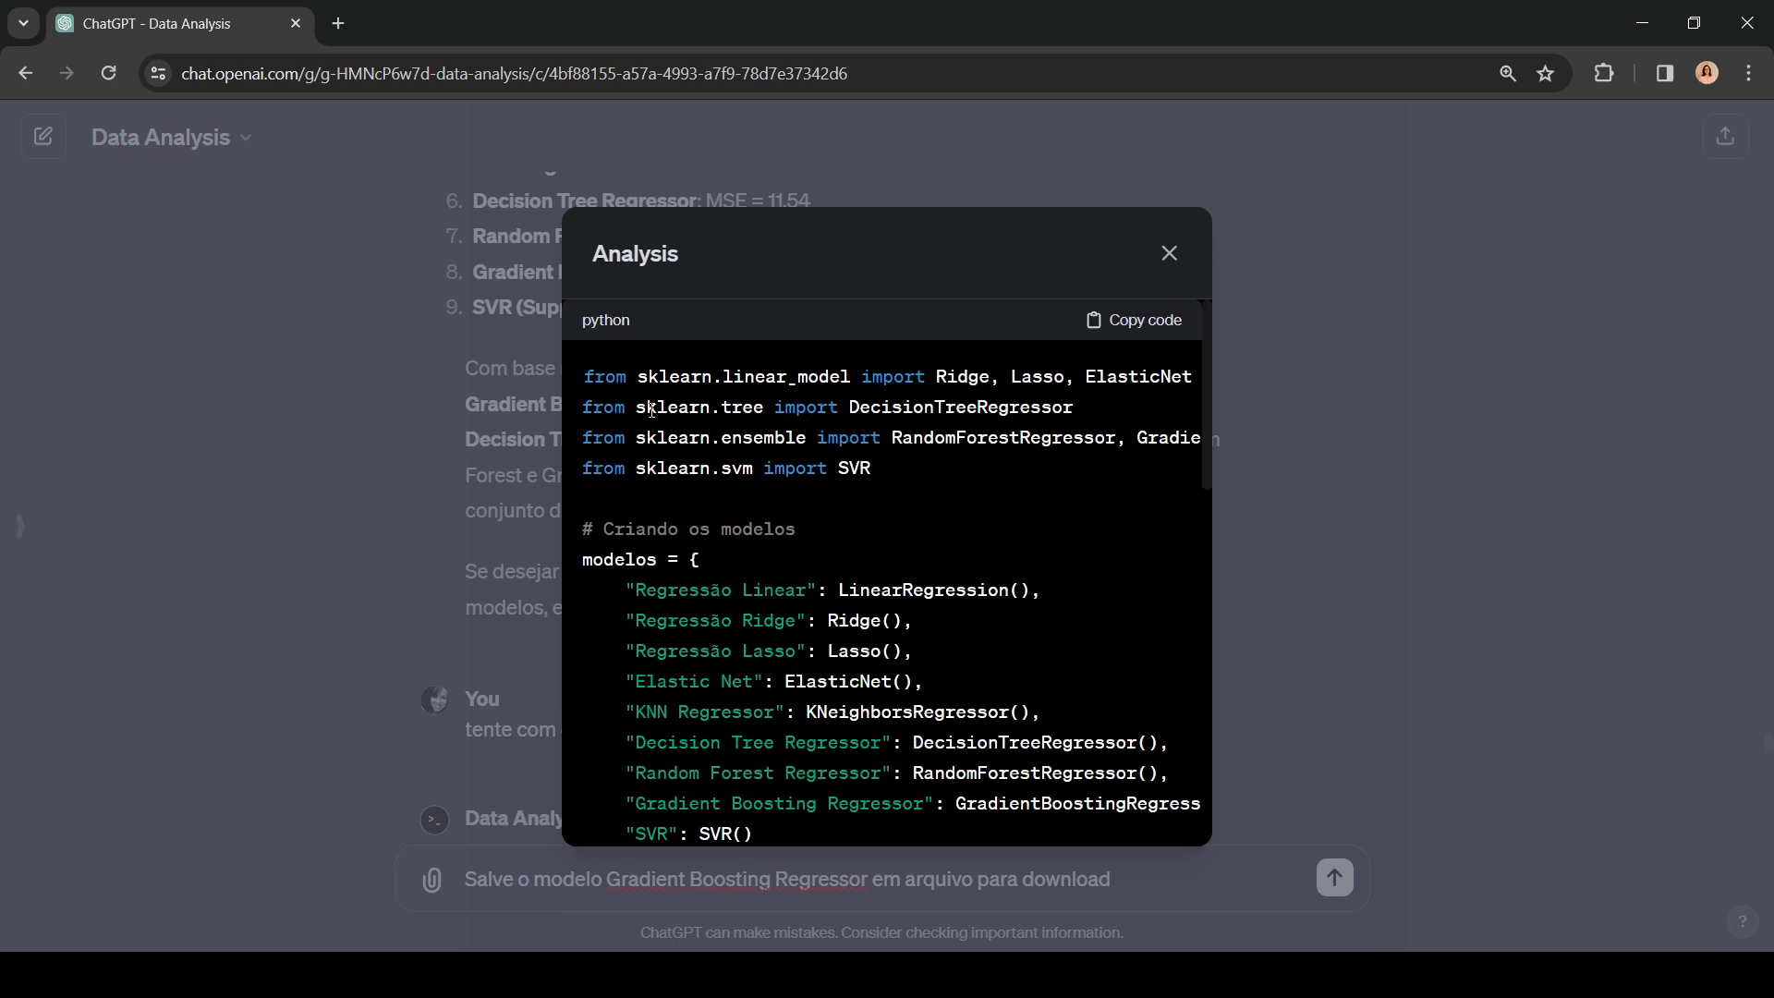
{"action": "left_click_drag", "start_coordinate": [584, 376], "coordinate": [750, 787]}
{"action": "scroll", "coordinate": [915, 790], "scroll_direction": "down", "scroll_amount": 1}
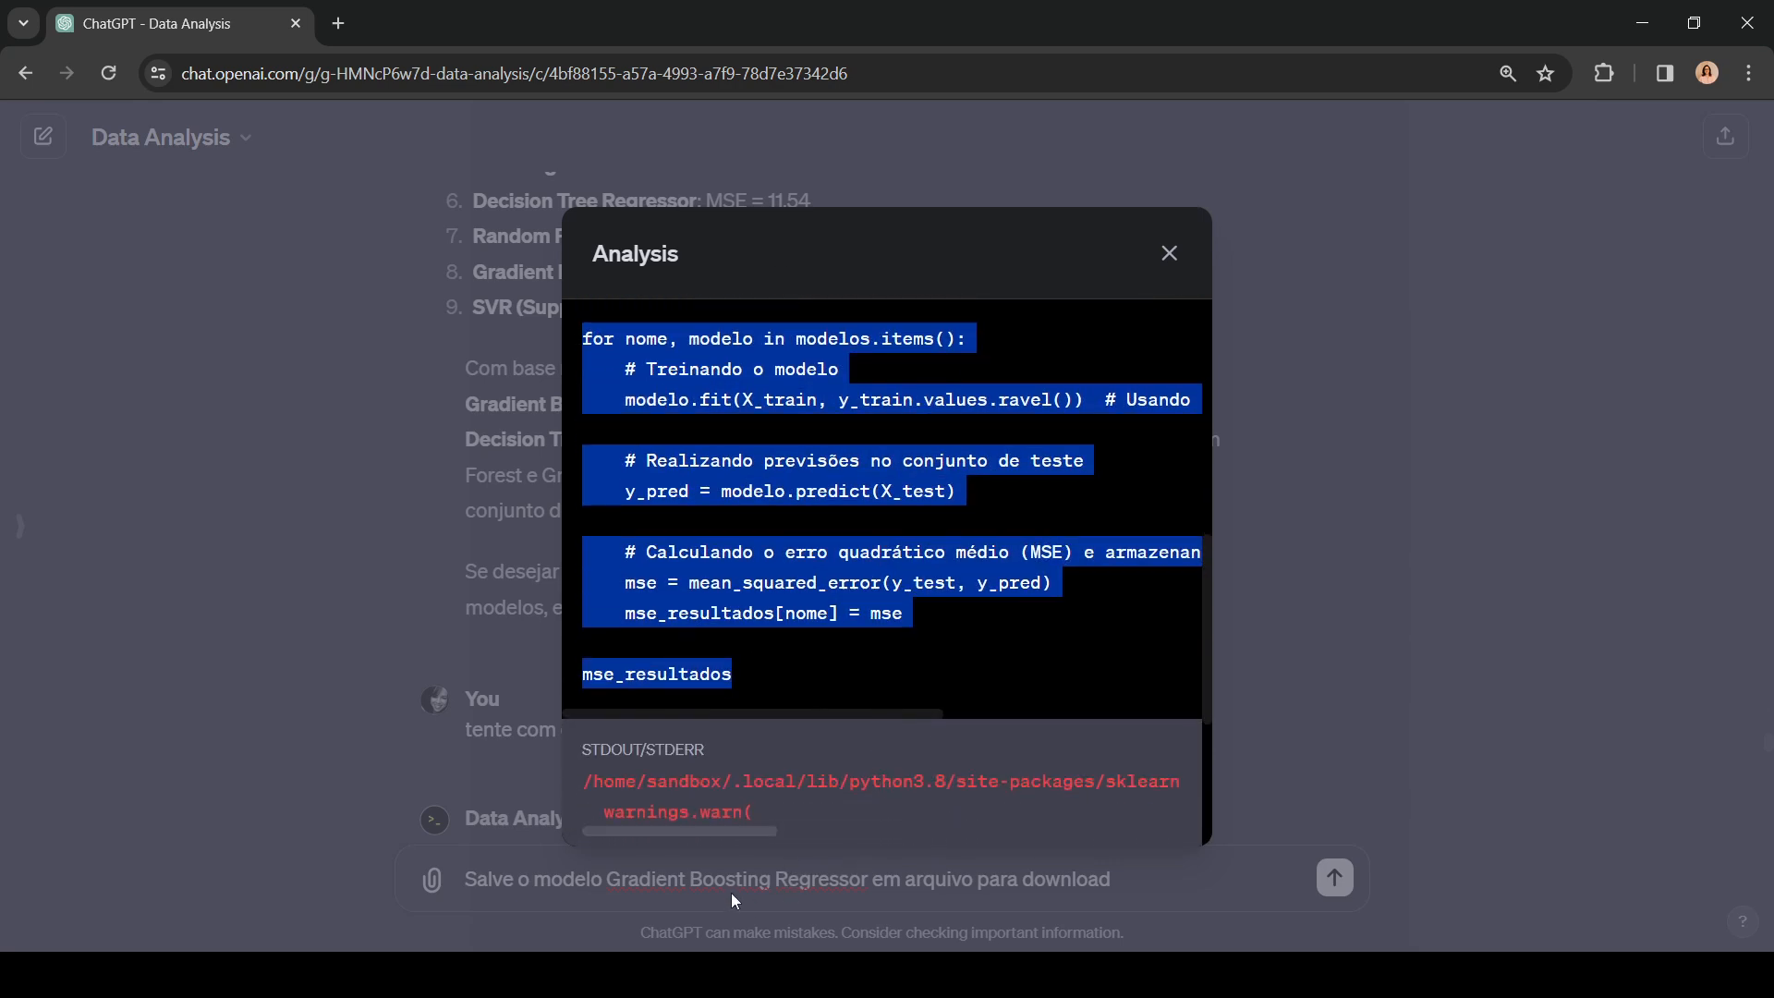
Step: Replace the drafted model-saving prompt with "repita esse código"
{"action": "left_click", "coordinate": [1184, 876]}
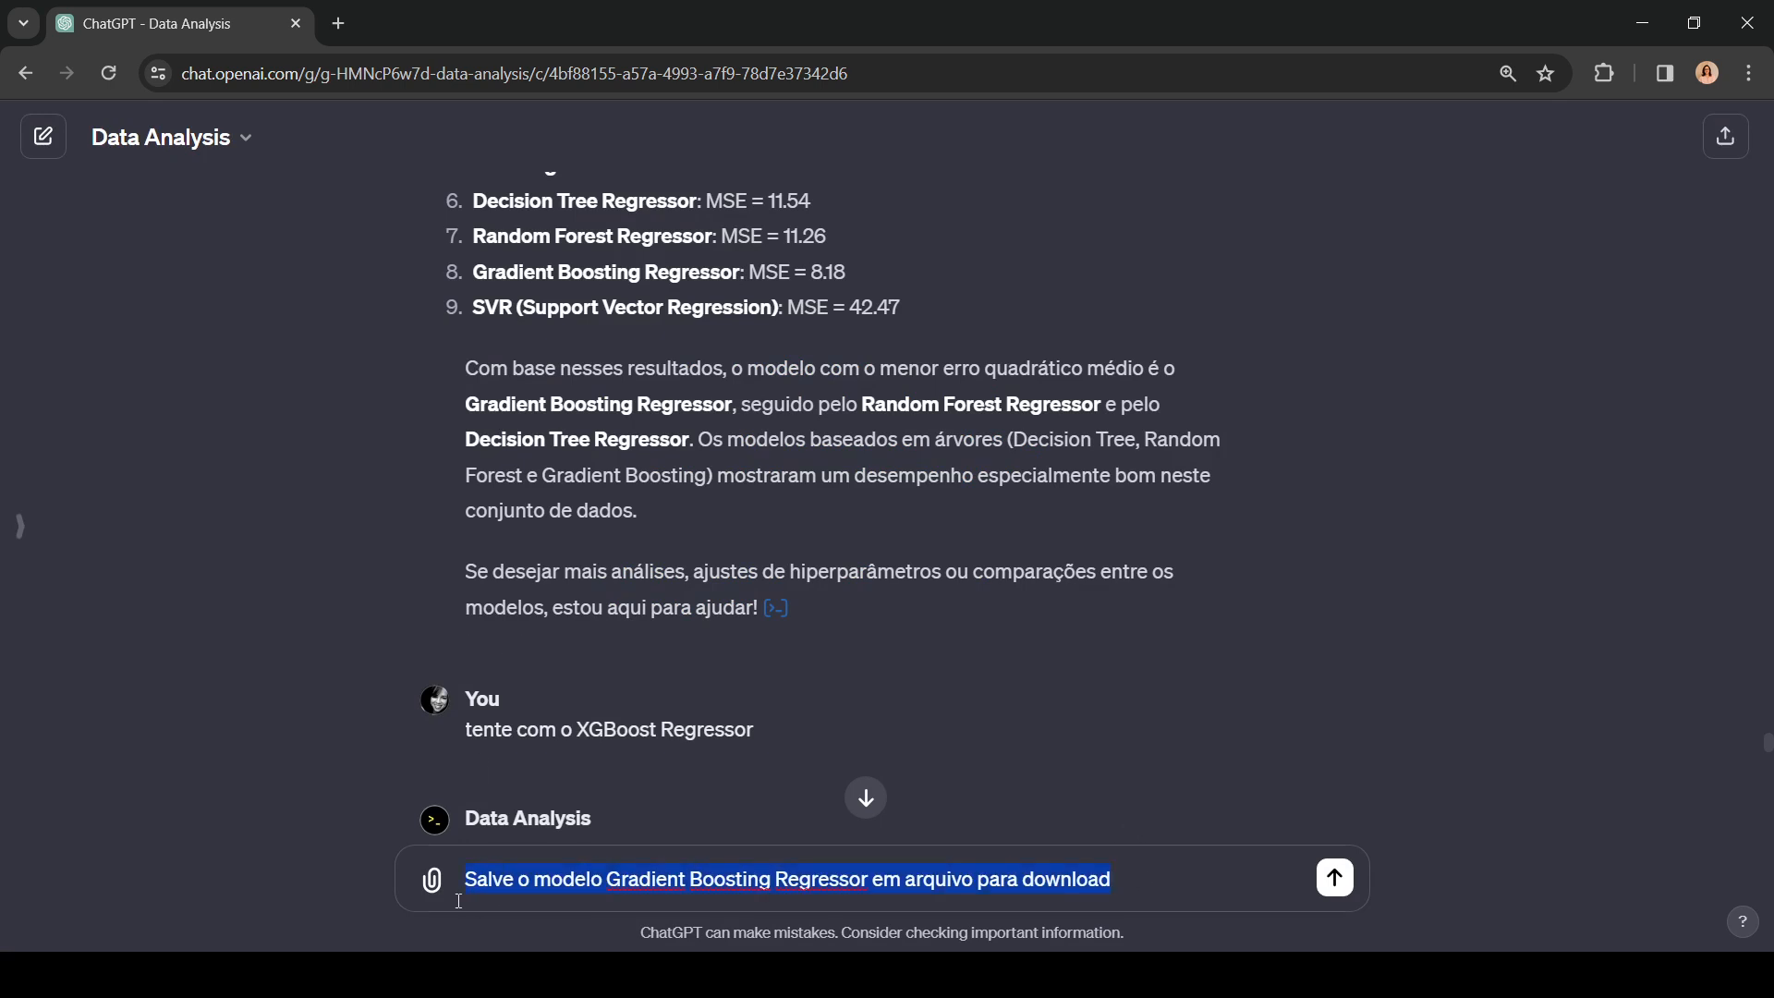
{"action": "type", "text": "repit"}
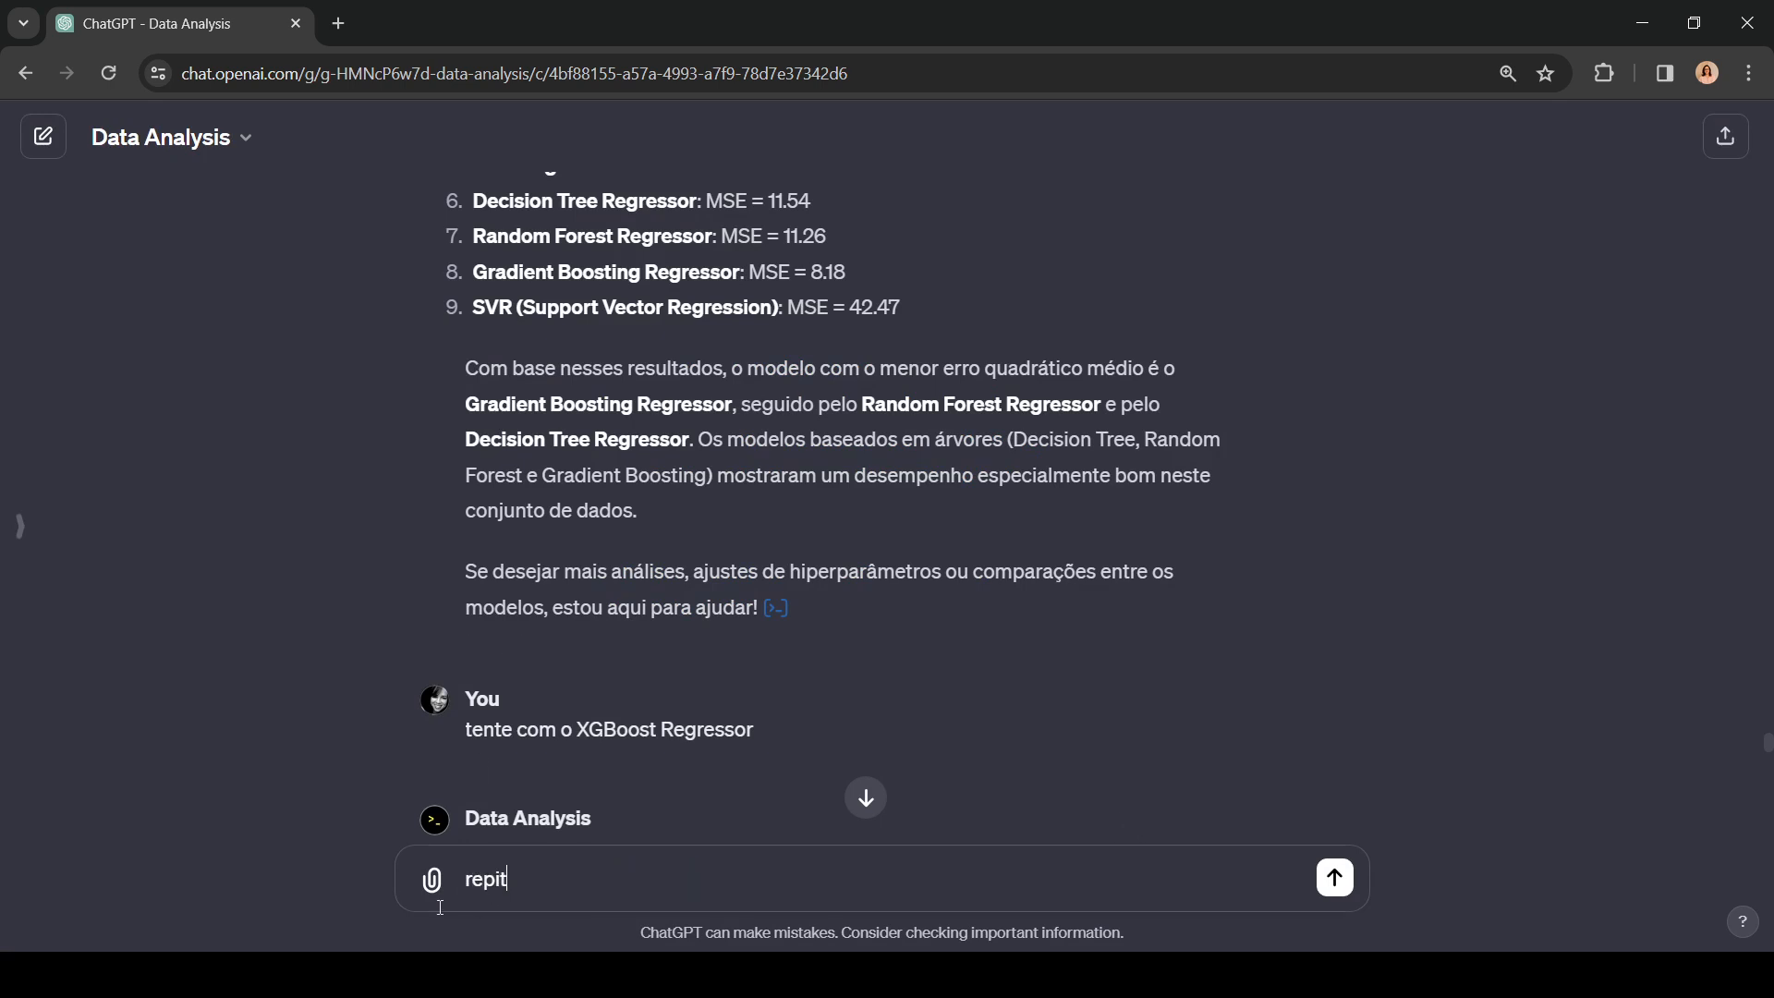
{"action": "type", "text": "a esse cópdigo"}
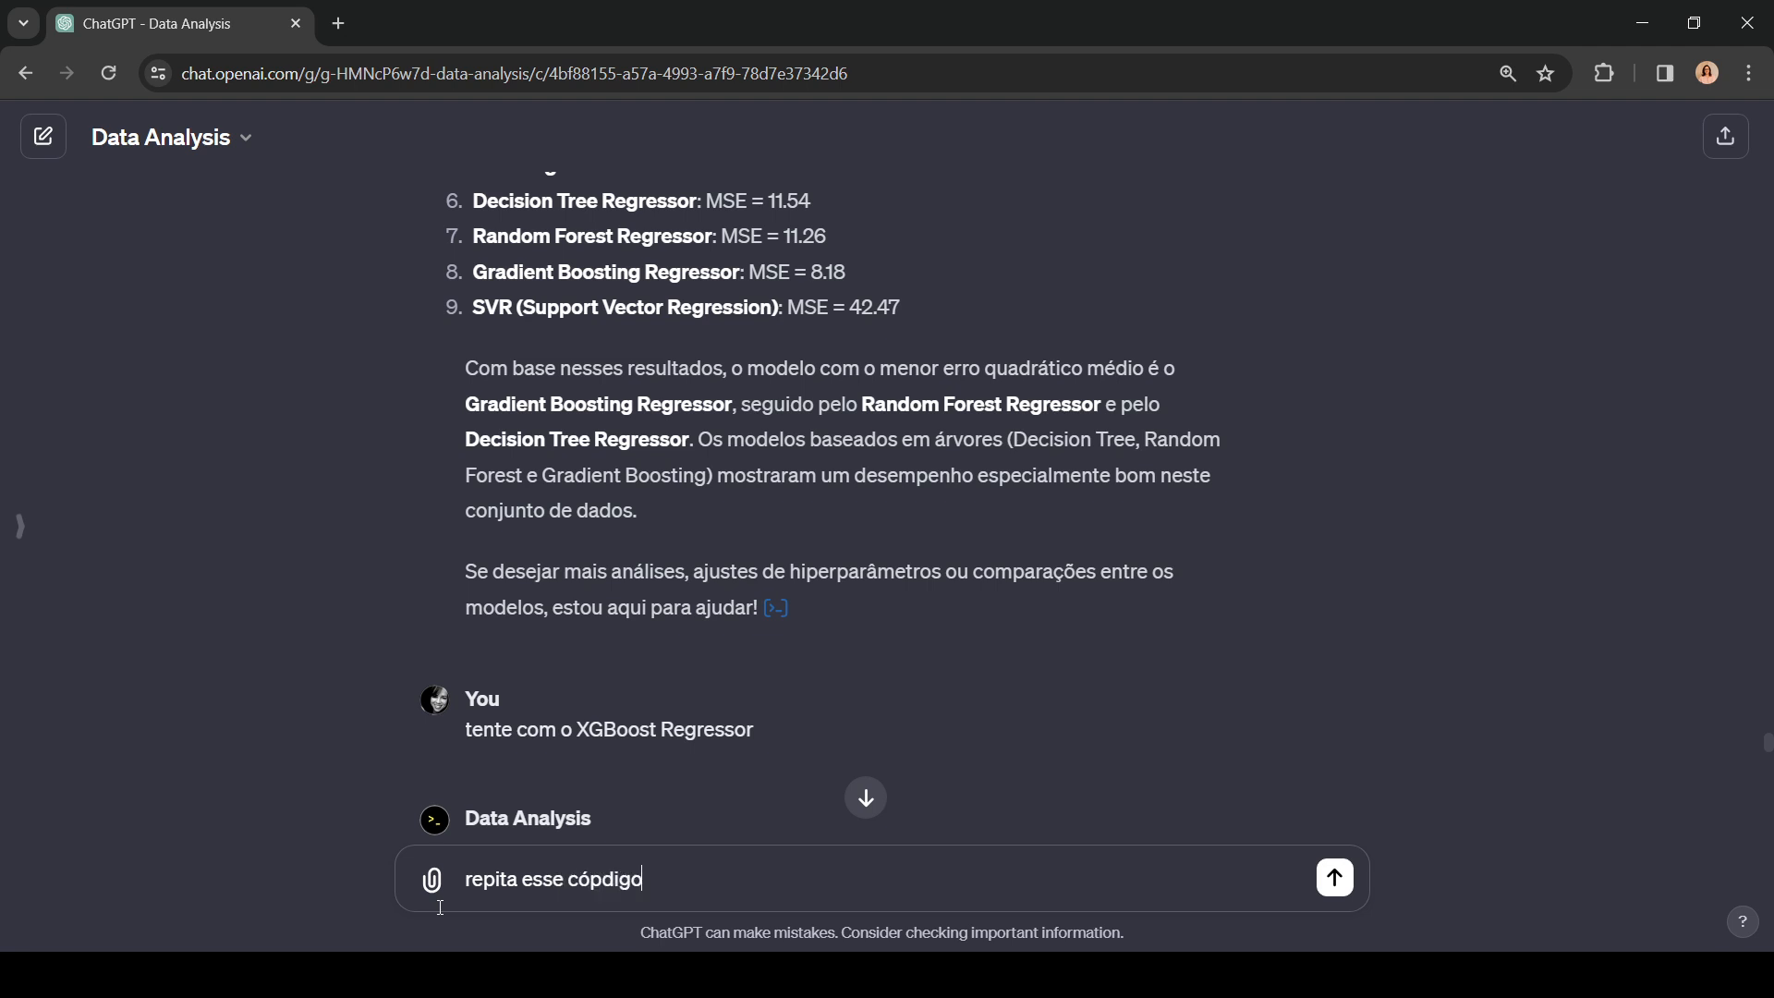
{"action": "key", "text": "BackSpace"}
{"action": "key", "text": "BackSpace"}
{"action": "key", "text": "BackSpace"}
{"action": "key", "text": "BackSpace"}
{"action": "type", "text": "digo"}
Step: Add two separate ´´´ delimiter lines below the prompt's opening line
{"action": "key", "text": "shift+Return"}
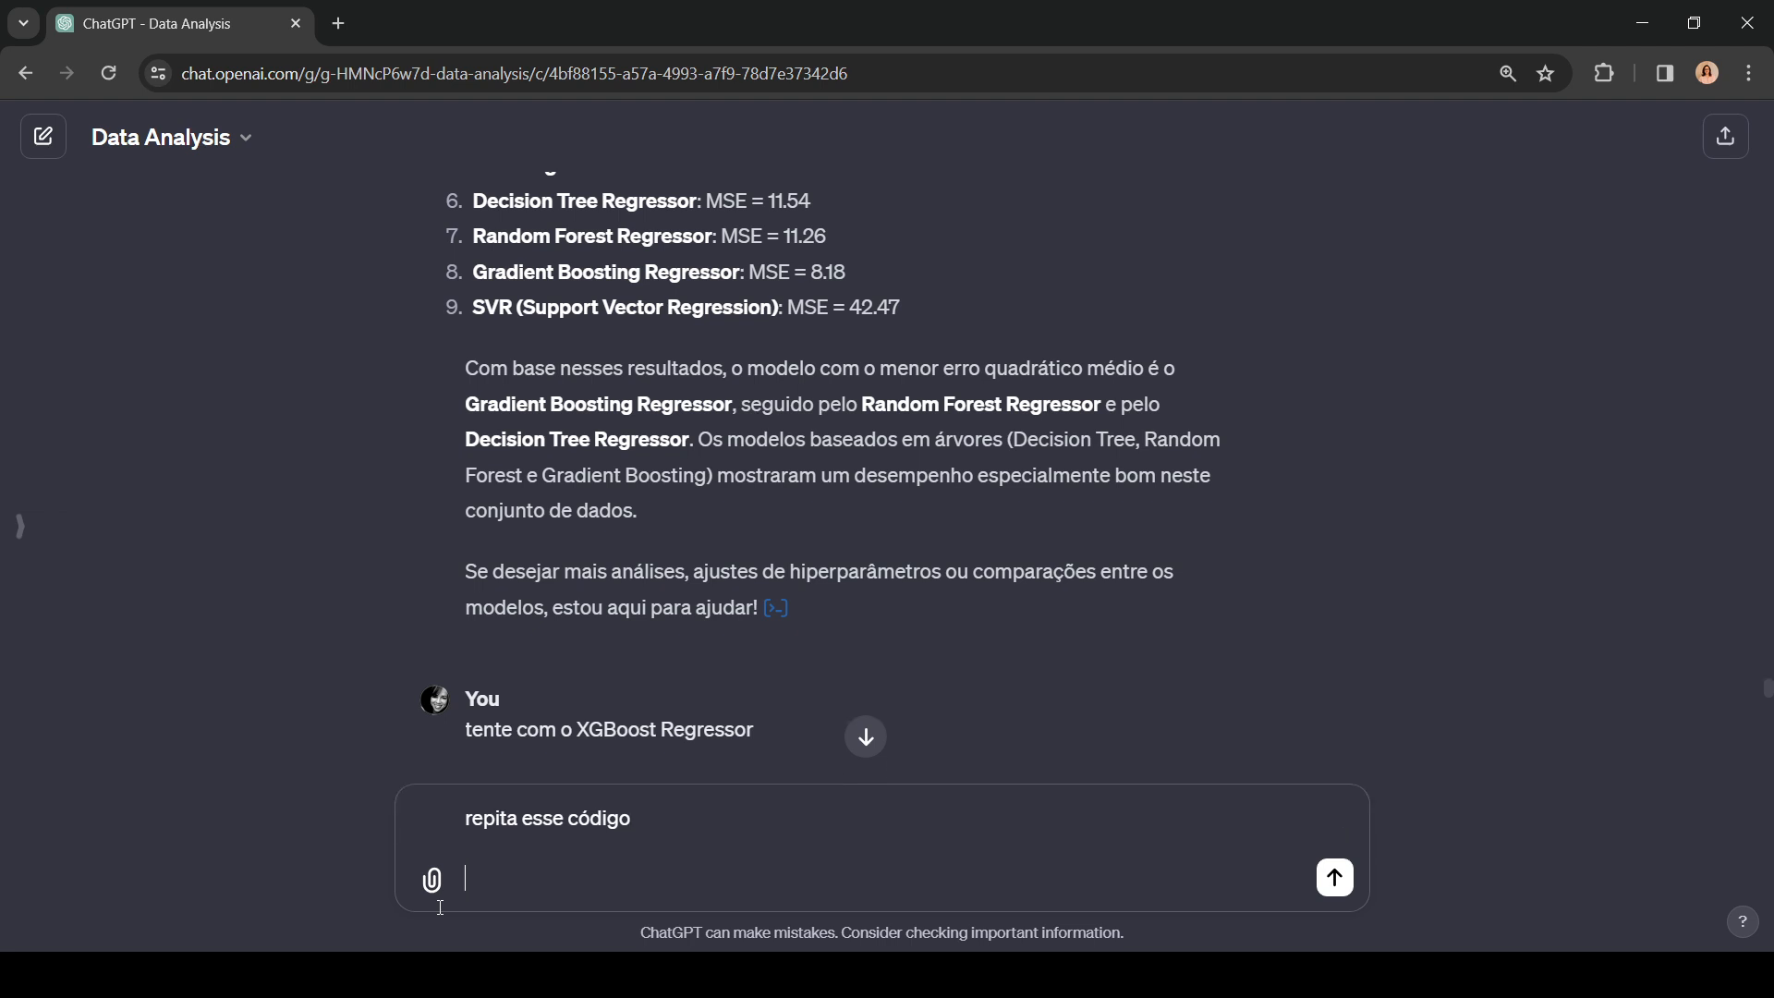
{"action": "type", "text": "```"}
{"action": "key", "text": "shift+Return"}
{"action": "type", "text": "```"}
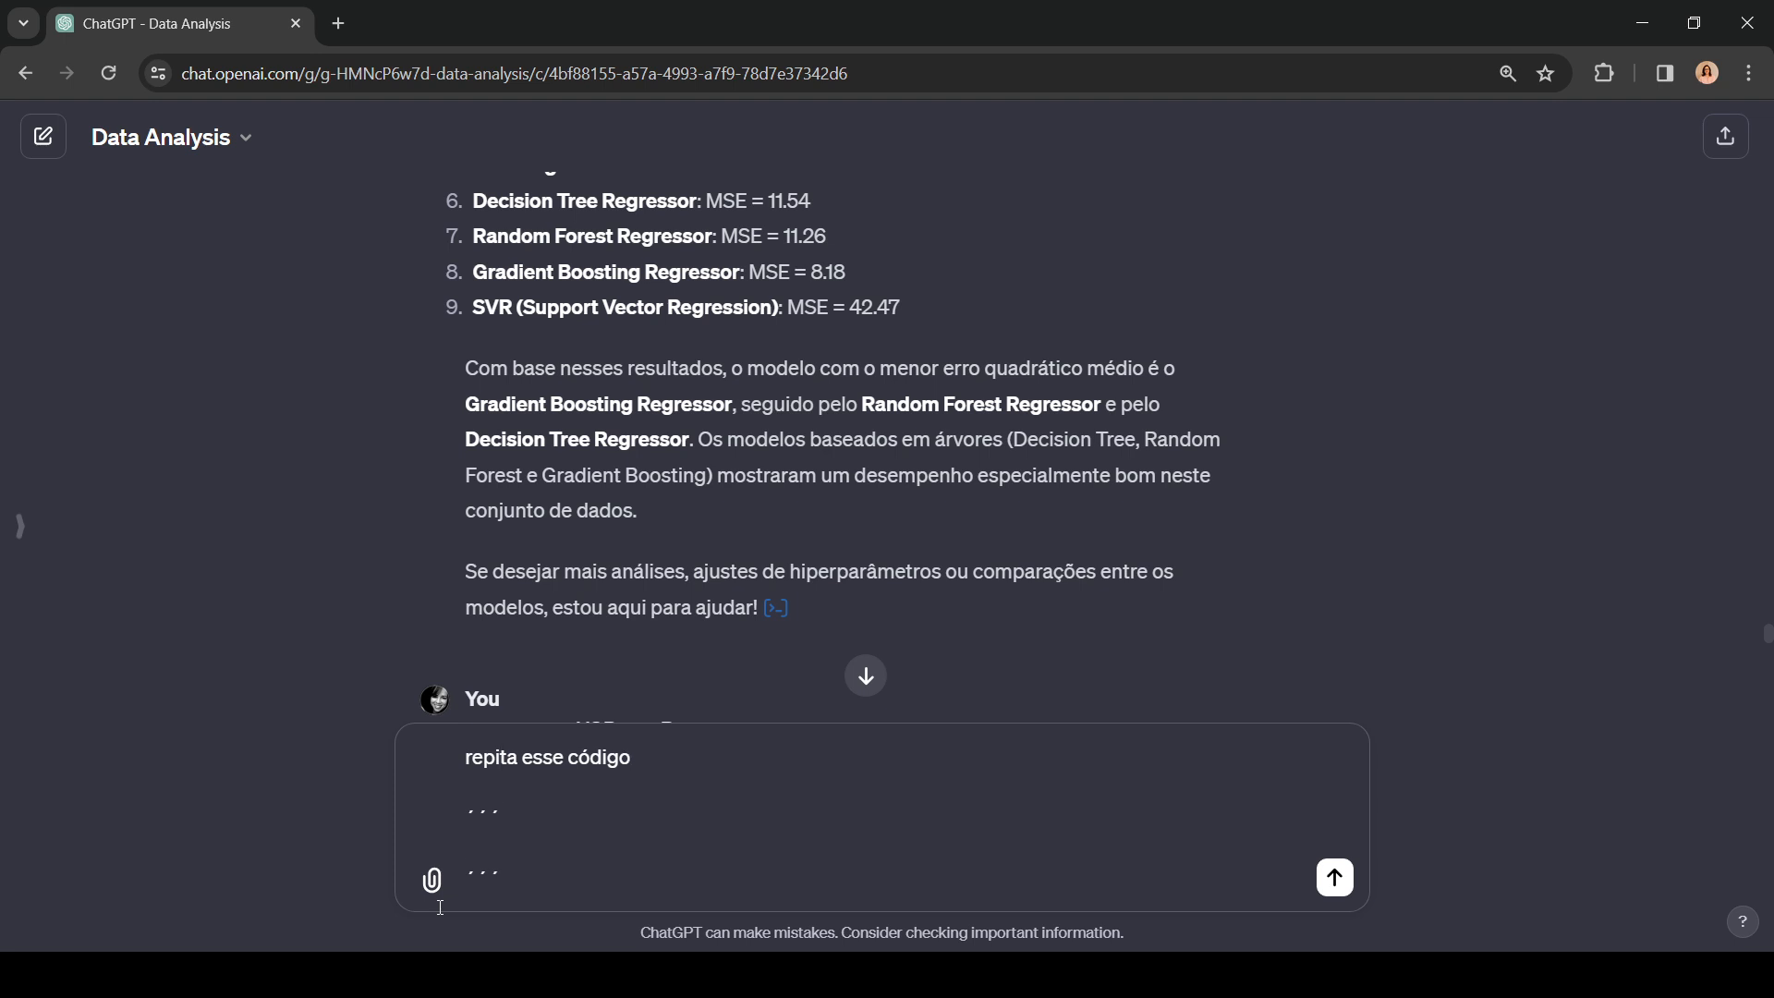
{"action": "type", "text": " ue"}
Step: Reword the prompt's opening line to "repita o código que você", keeping the delimiter lines below
{"action": "key", "text": "BackSpace"}
{"action": "key", "text": "BackSpace"}
{"action": "key", "text": "BackSpace"}
{"action": "key", "text": "BackSpace"}
{"action": "key", "text": "BackSpace"}
{"action": "key", "text": "BackSpace"}
{"action": "key", "text": "BackSpace"}
{"action": "key", "text": "BackSpace"}
{"action": "key", "text": "BackSpace"}
{"action": "key", "text": "BackSpace"}
{"action": "key", "text": "BackSpace"}
{"action": "key", "text": "BackSpace"}
{"action": "key", "text": "BackSpace"}
{"action": "key", "text": "BackSpace"}
{"action": "type", "text": "o código quie vo"}
{"action": "key", "text": "BackSpace"}
{"action": "key", "text": "BackSpace"}
{"action": "key", "text": "BackSpace"}
{"action": "key", "text": "BackSpace"}
{"action": "key", "text": "BackSpace"}
{"action": "type", "text": "e você "}
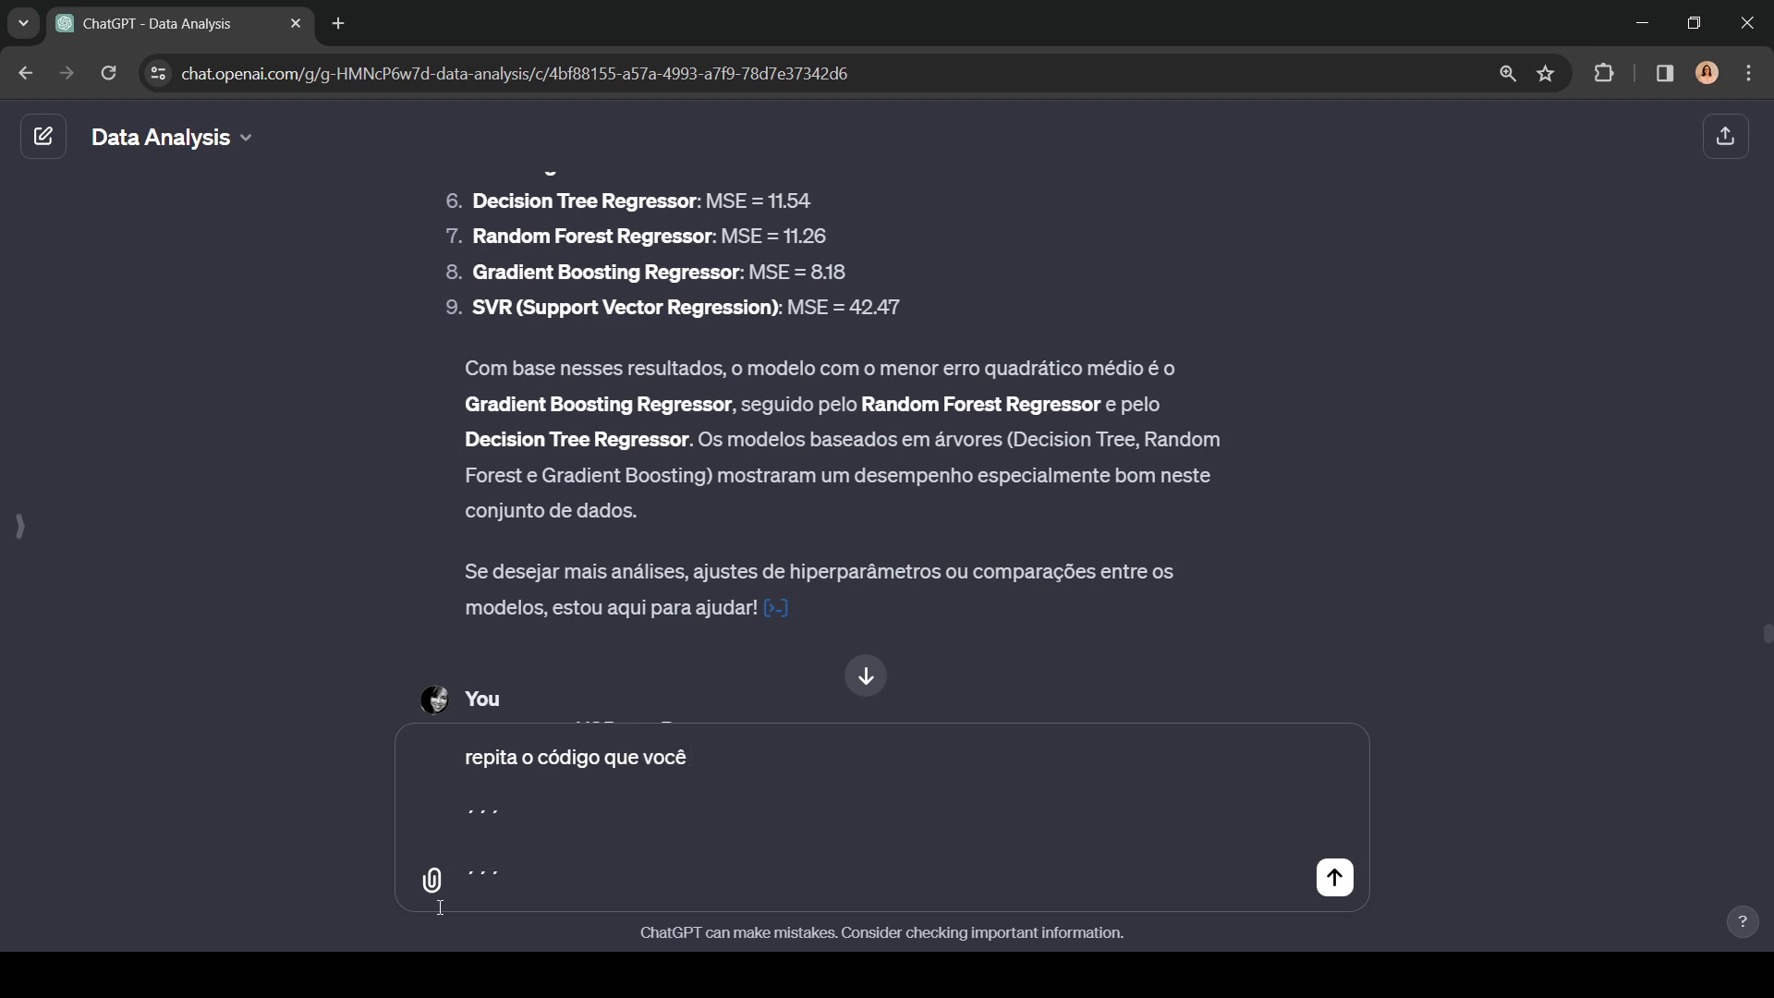
{"action": "type", "text": "criou que está delimitad"}
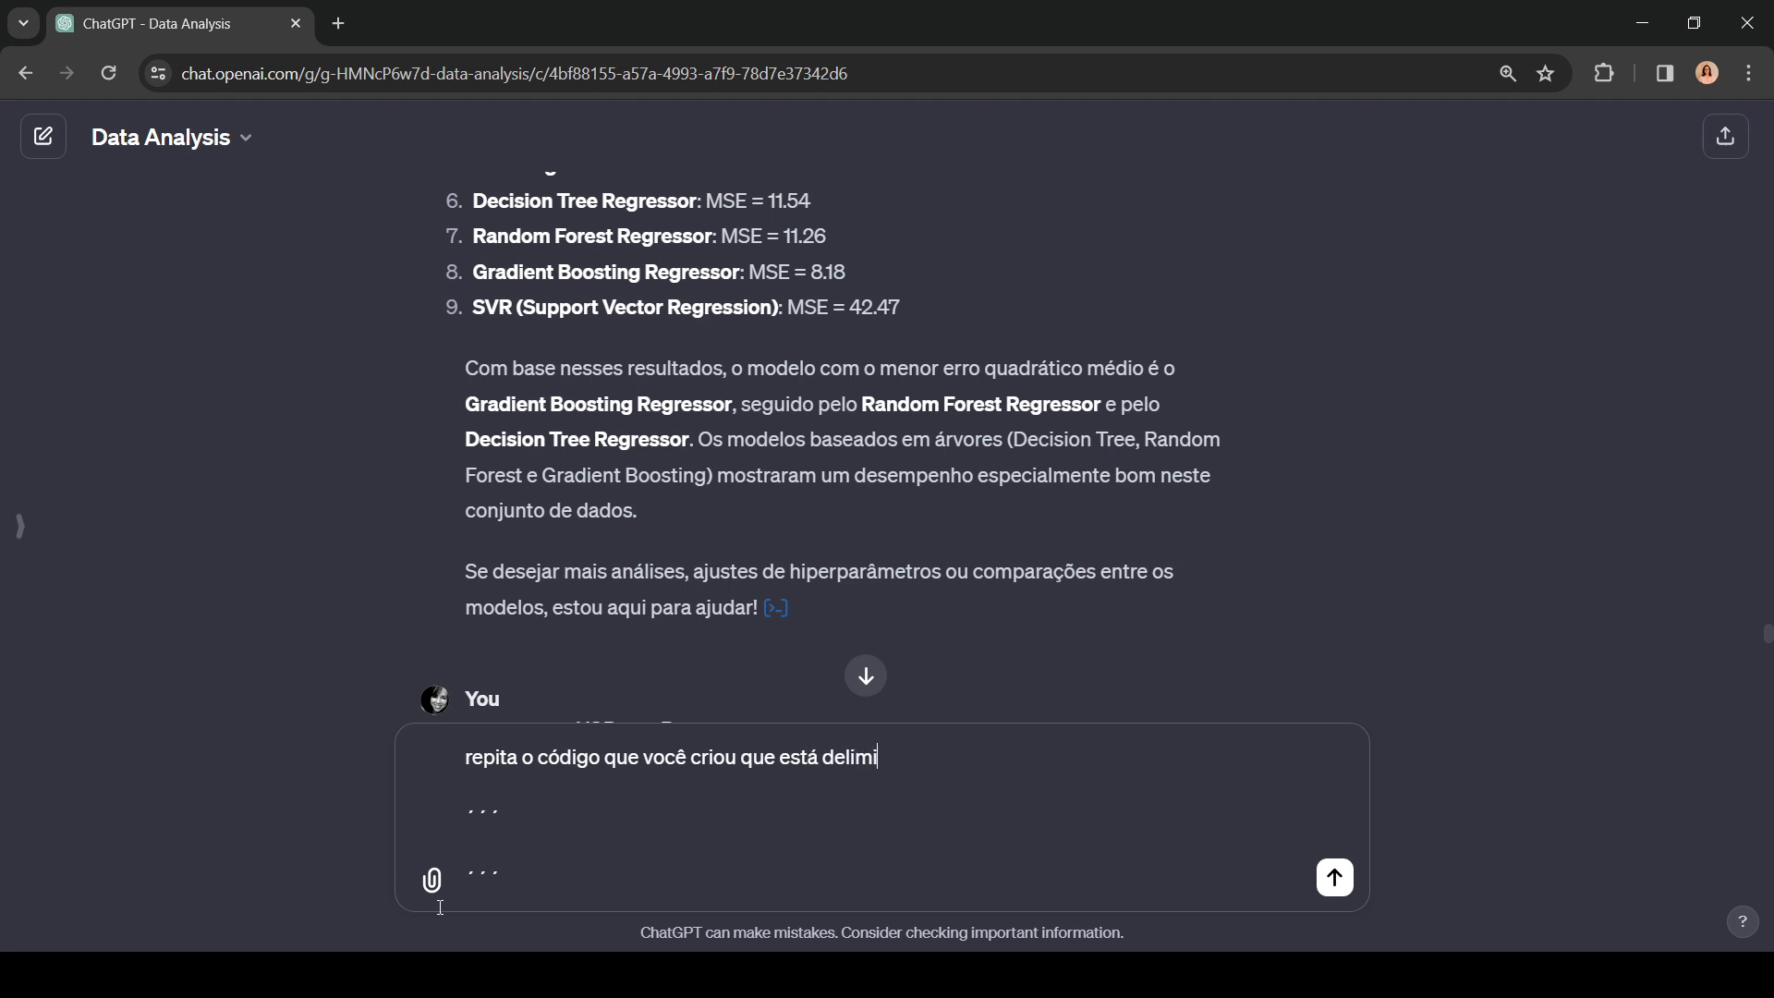
Step: Complete the opening line with "criou que está delimitado por ´´´" and send the prompt with the copied nine-model code between the delimiters
{"action": "type", "text": "o por ´´ ´"}
{"action": "key", "text": "ctrl+v"}
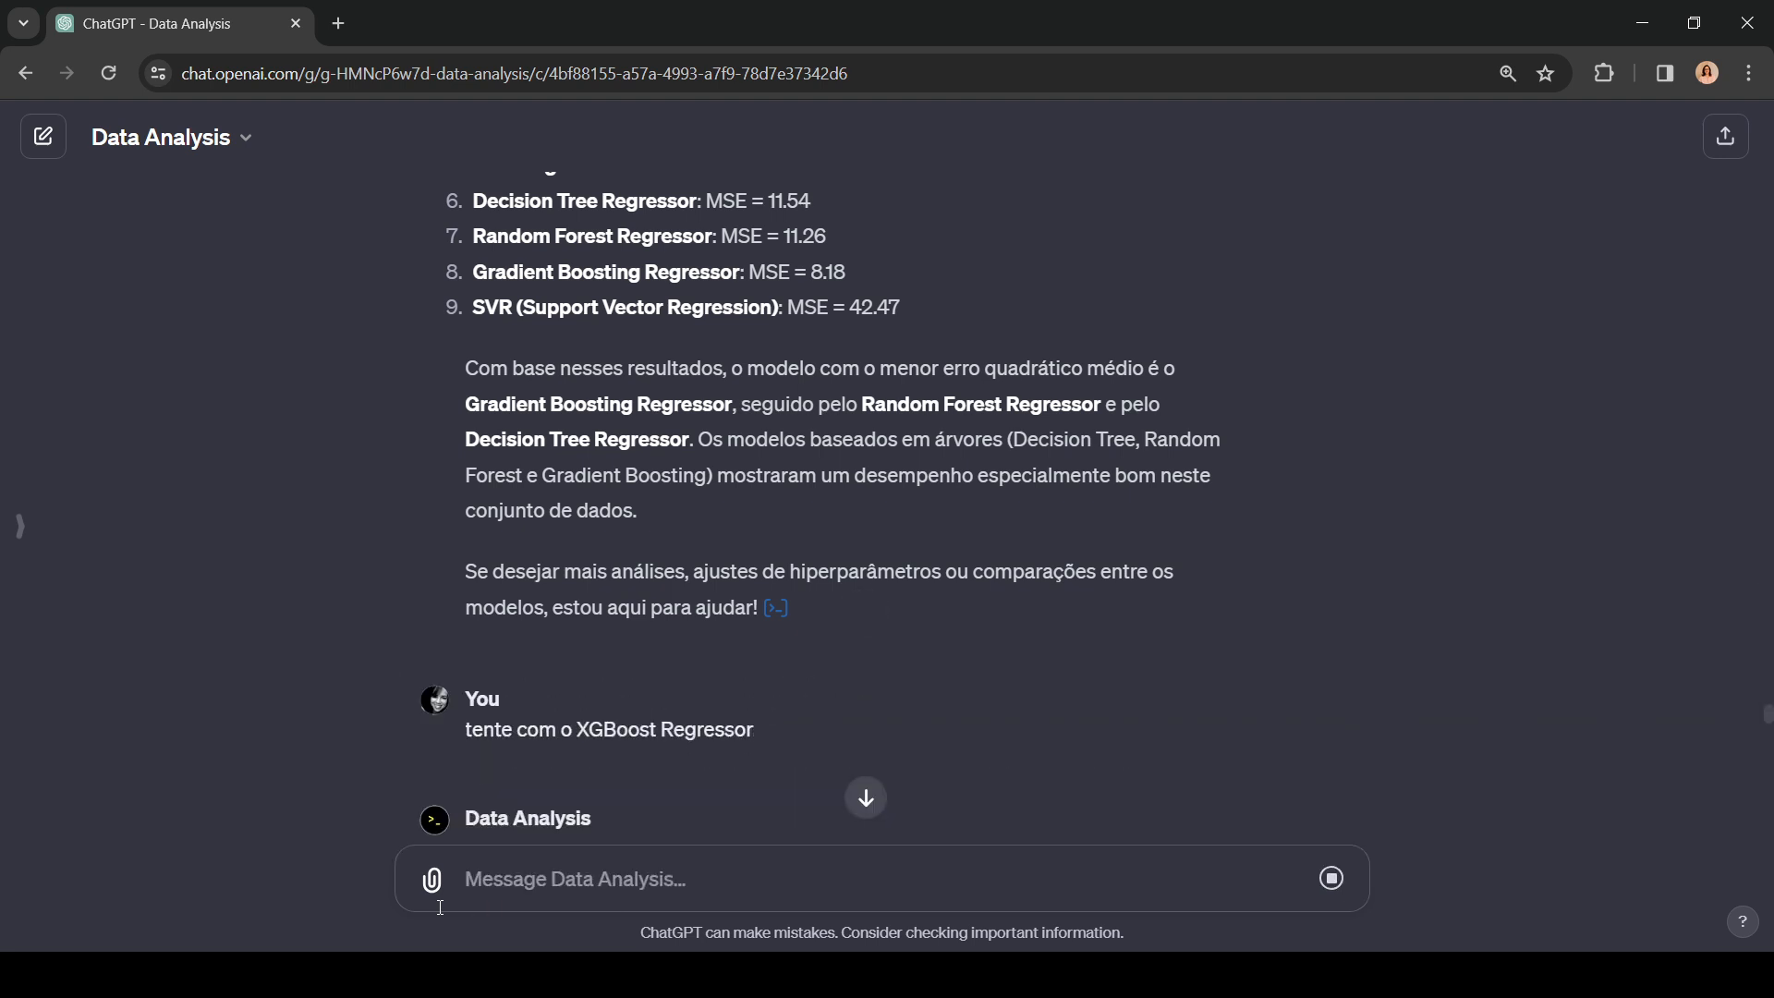
Step: Examine the reply to the sent code prompt and the code, output and explanations of the earlier Gradient Boosting prediction attempts
{"action": "scroll", "coordinate": [931, 839], "scroll_direction": "down", "scroll_amount": 15}
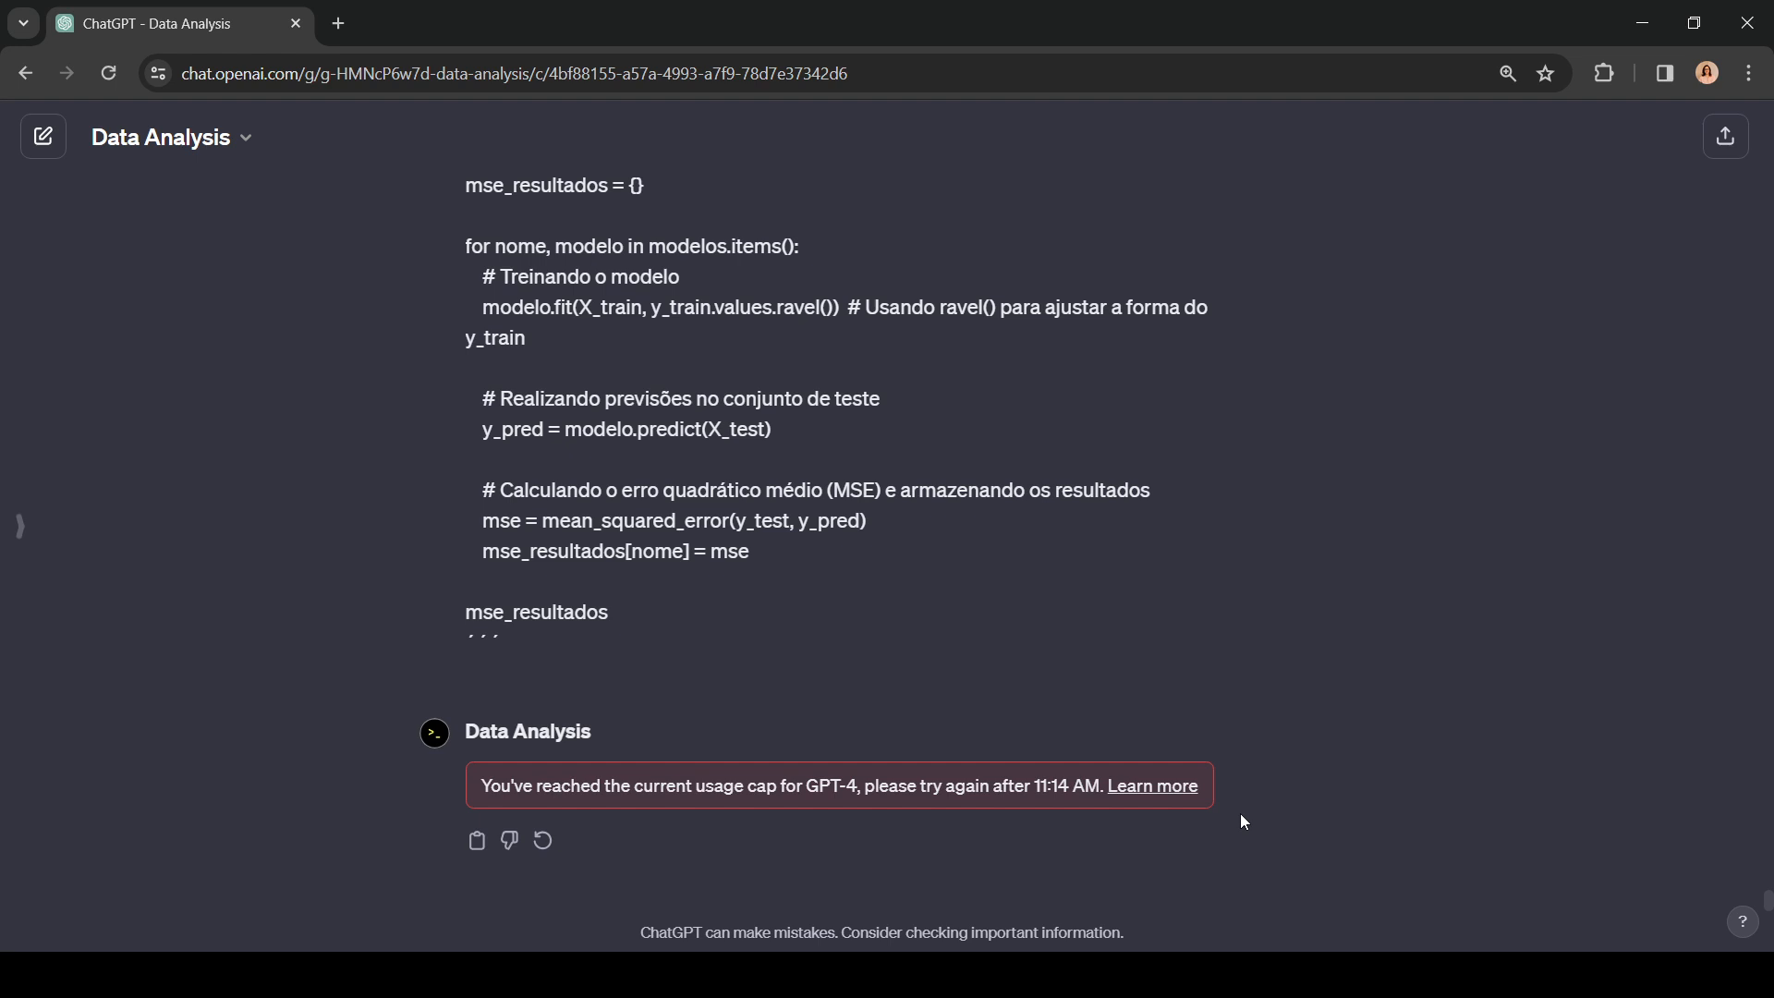
{"action": "scroll", "coordinate": [878, 695], "scroll_direction": "up", "scroll_amount": 8}
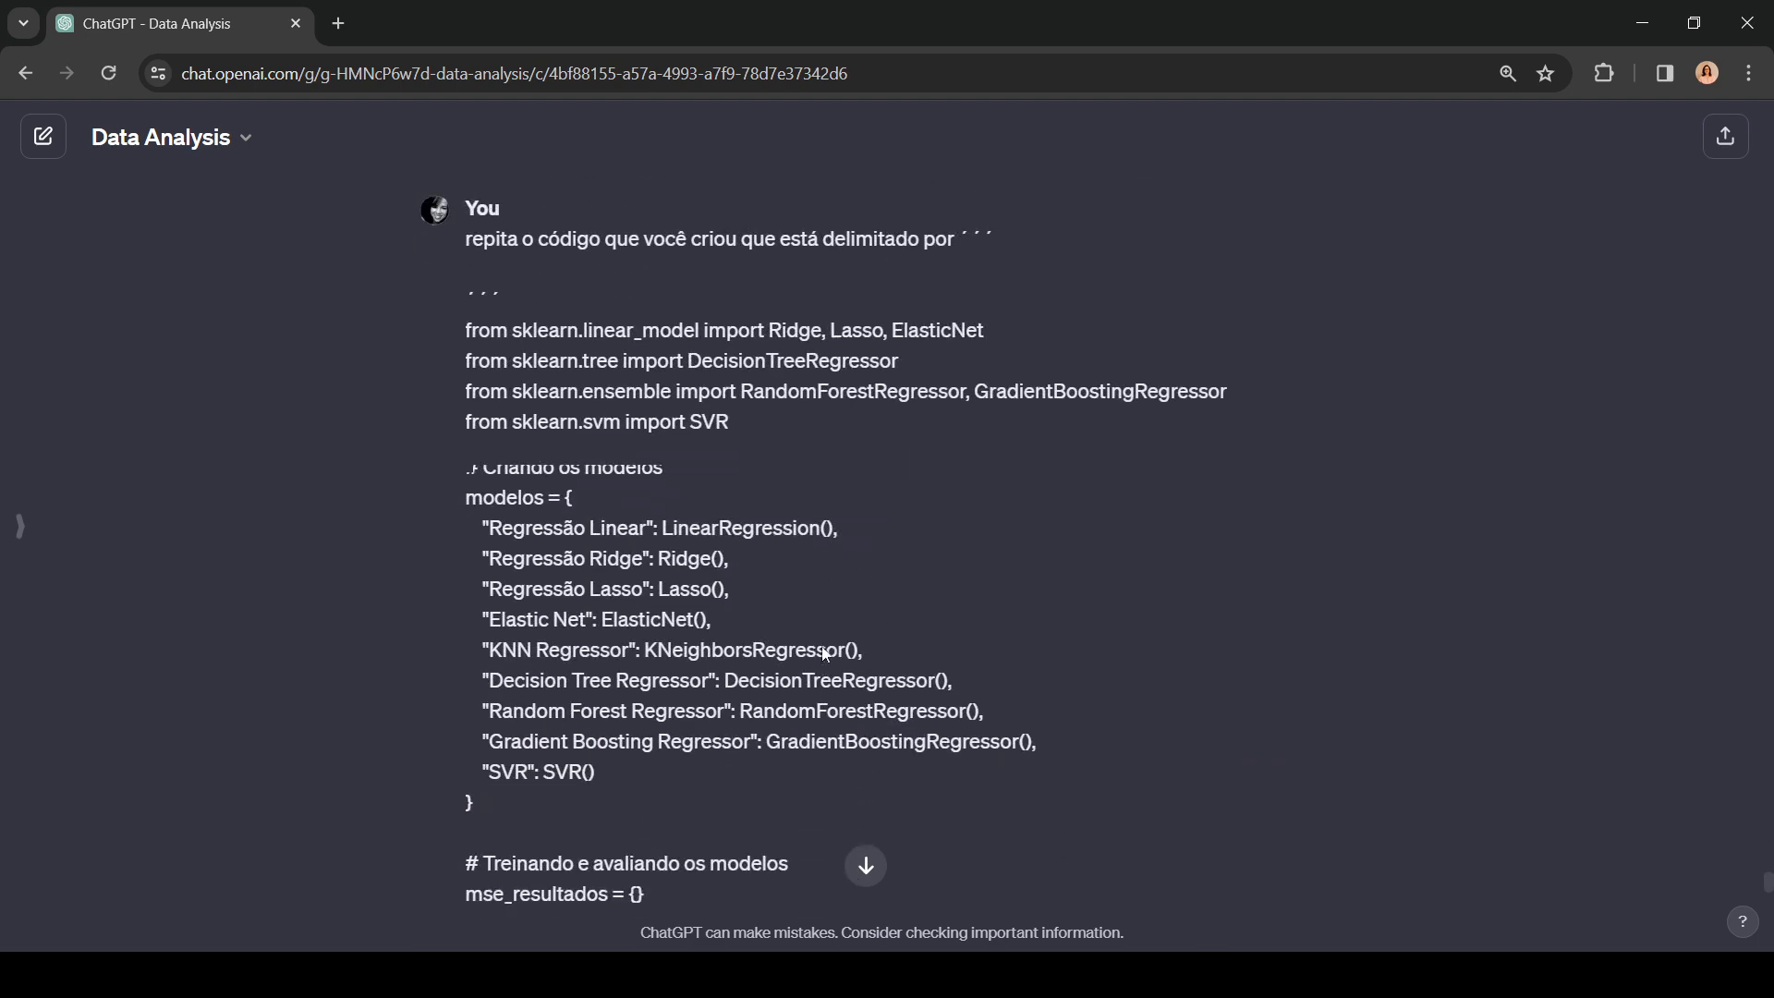
{"action": "scroll", "coordinate": [825, 655], "scroll_direction": "up", "scroll_amount": 7}
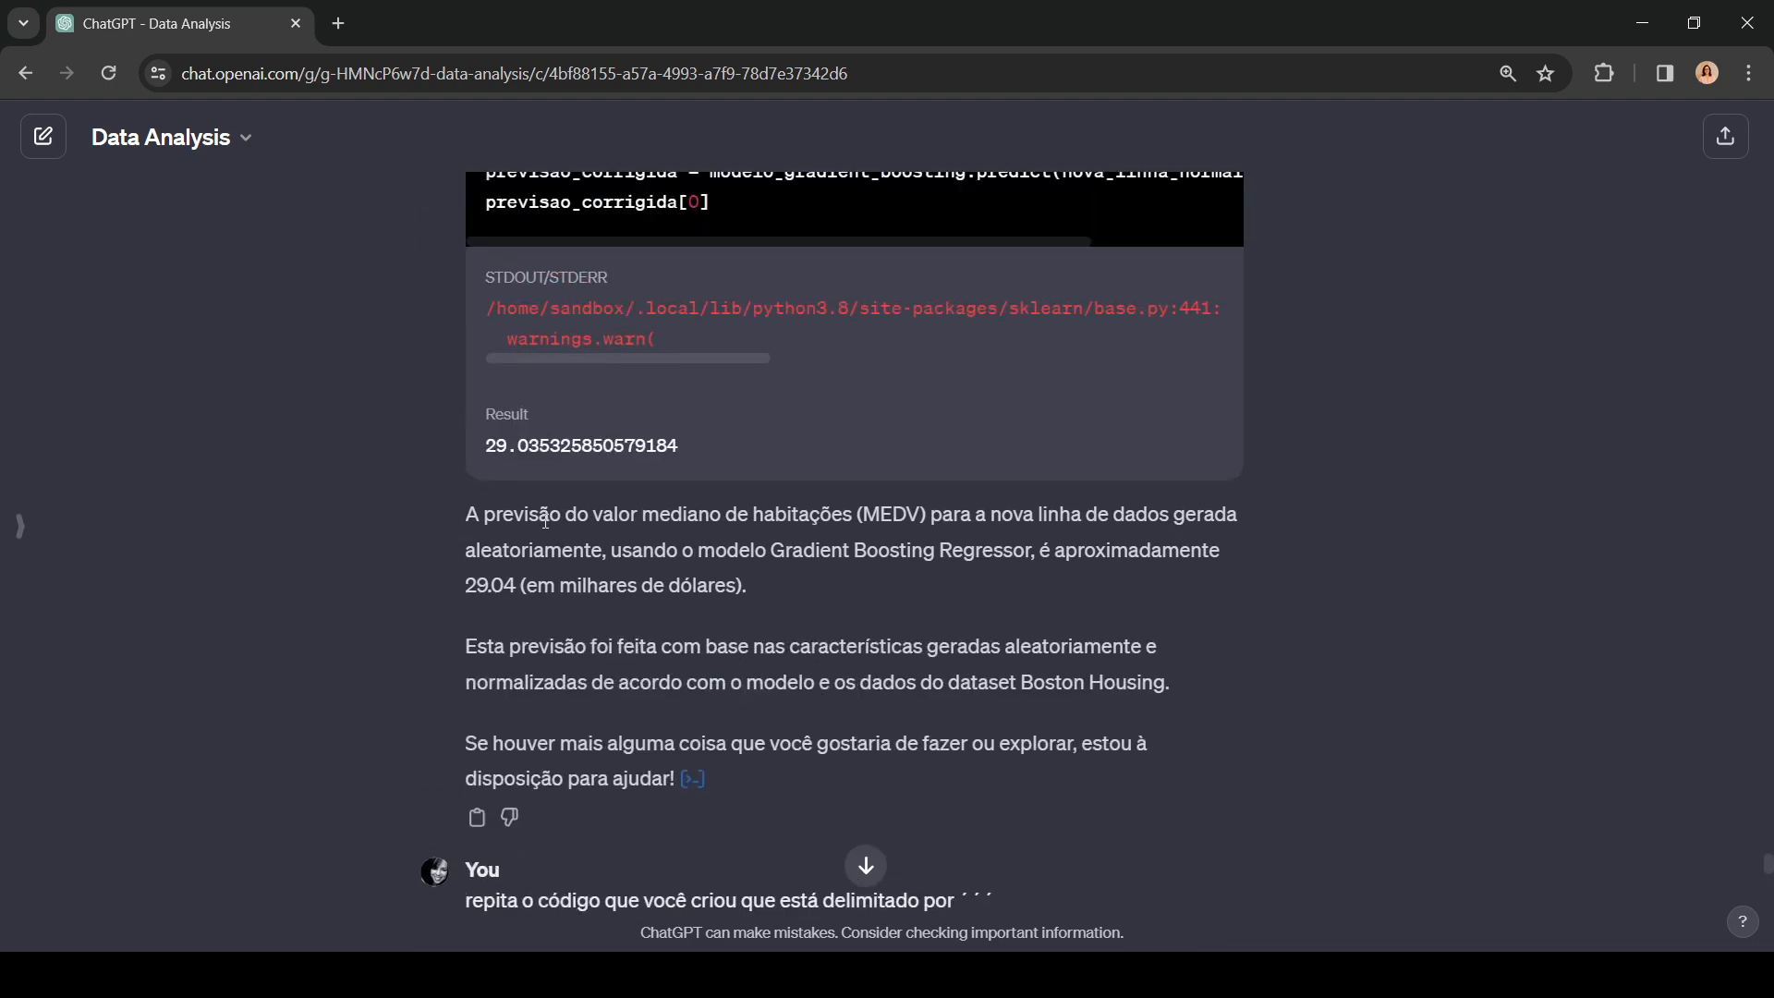
{"action": "scroll", "coordinate": [719, 701], "scroll_direction": "up", "scroll_amount": 4}
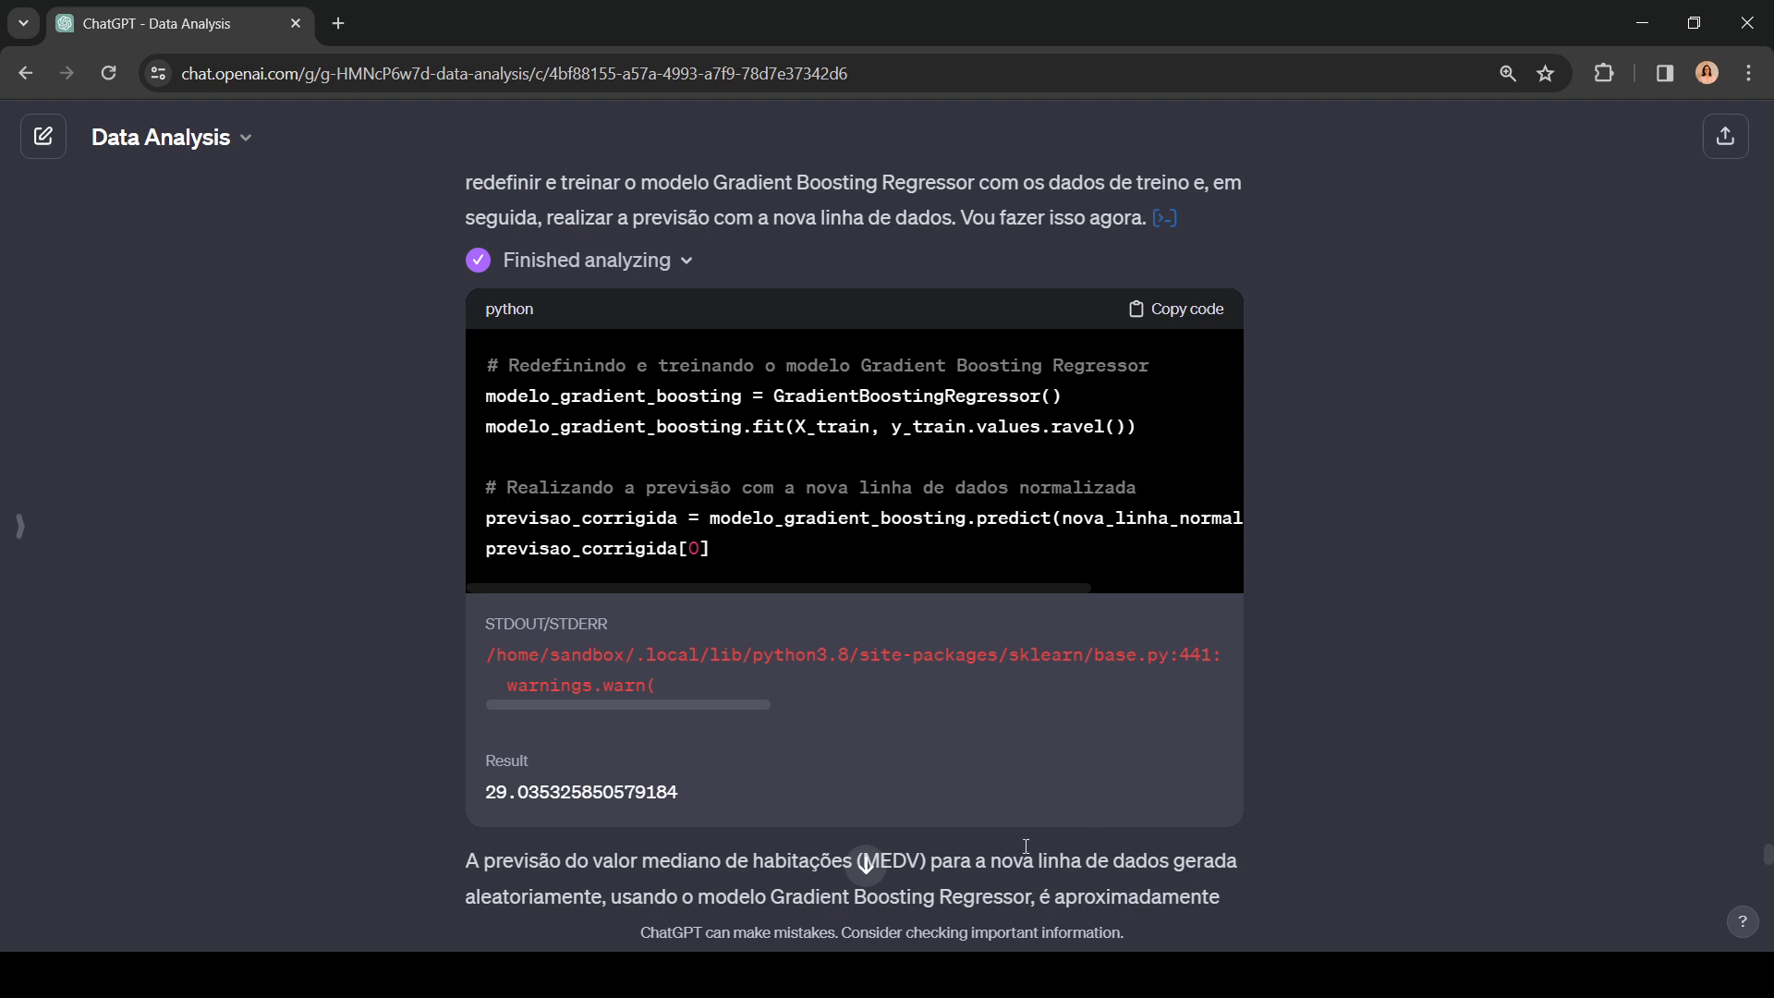
{"action": "scroll", "coordinate": [1026, 846], "scroll_direction": "down", "scroll_amount": 15}
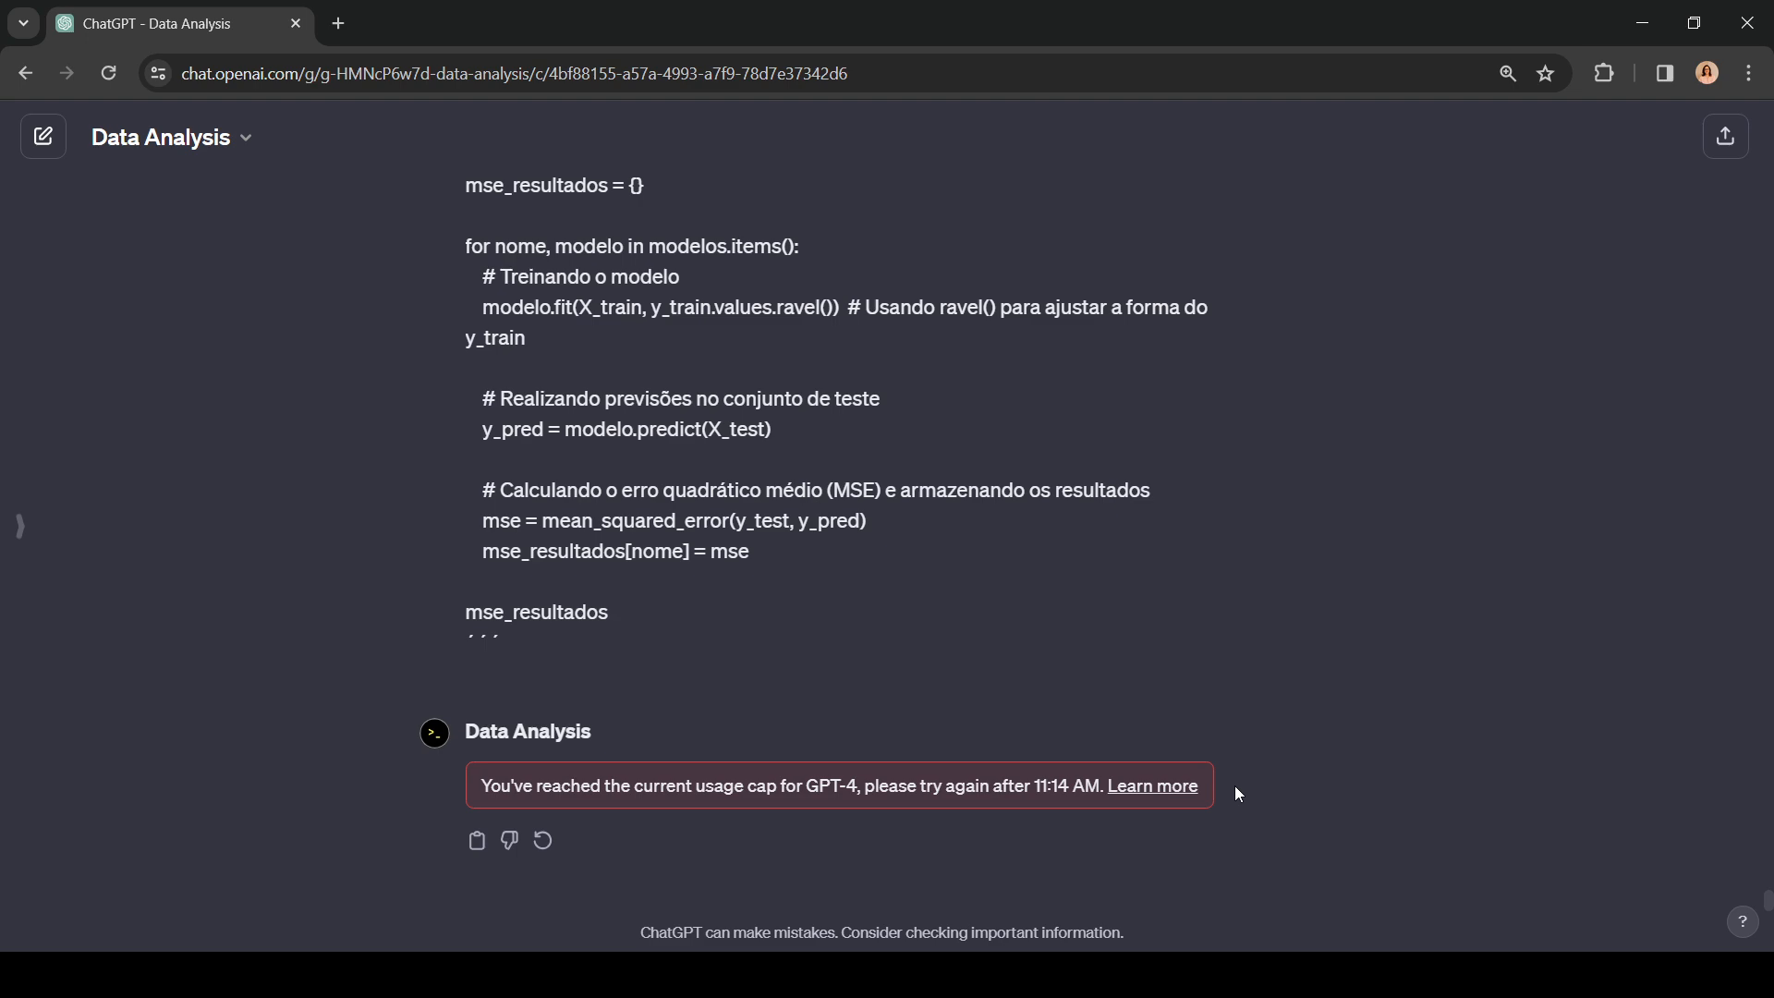
{"action": "scroll", "coordinate": [1044, 532], "scroll_direction": "up", "scroll_amount": 9}
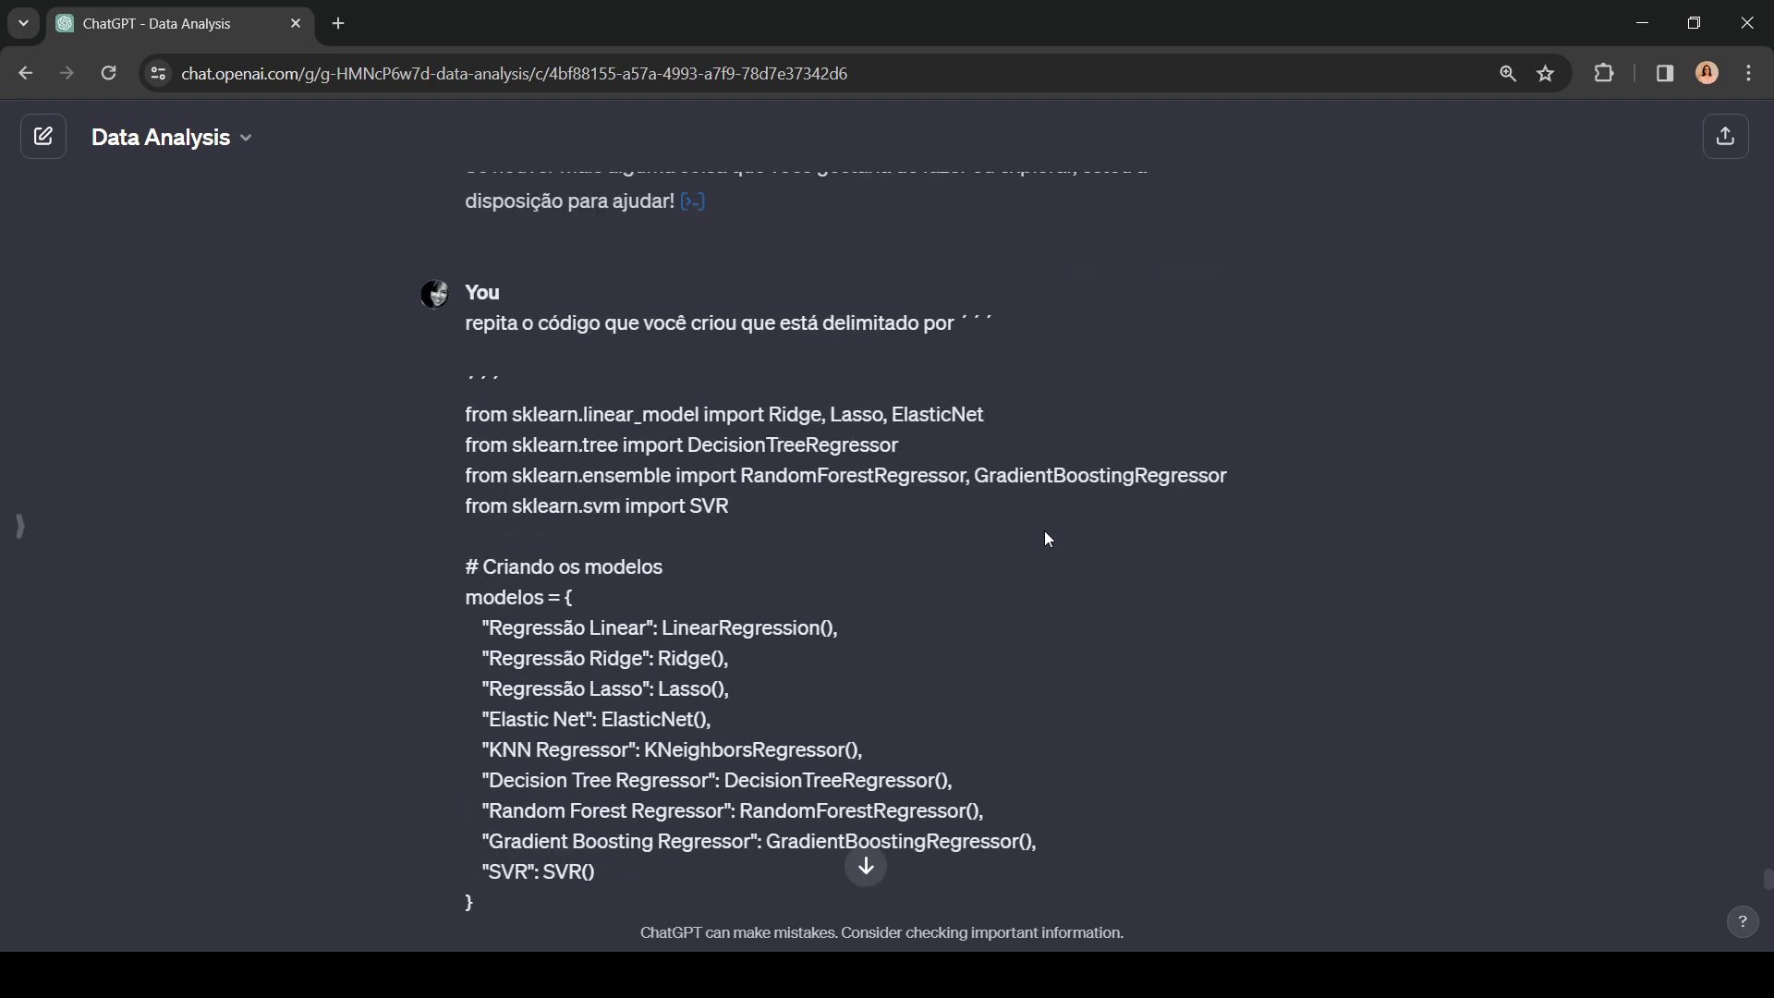
{"action": "scroll", "coordinate": [1047, 539], "scroll_direction": "up", "scroll_amount": 4}
{"action": "scroll", "coordinate": [1048, 538], "scroll_direction": "up", "scroll_amount": 4}
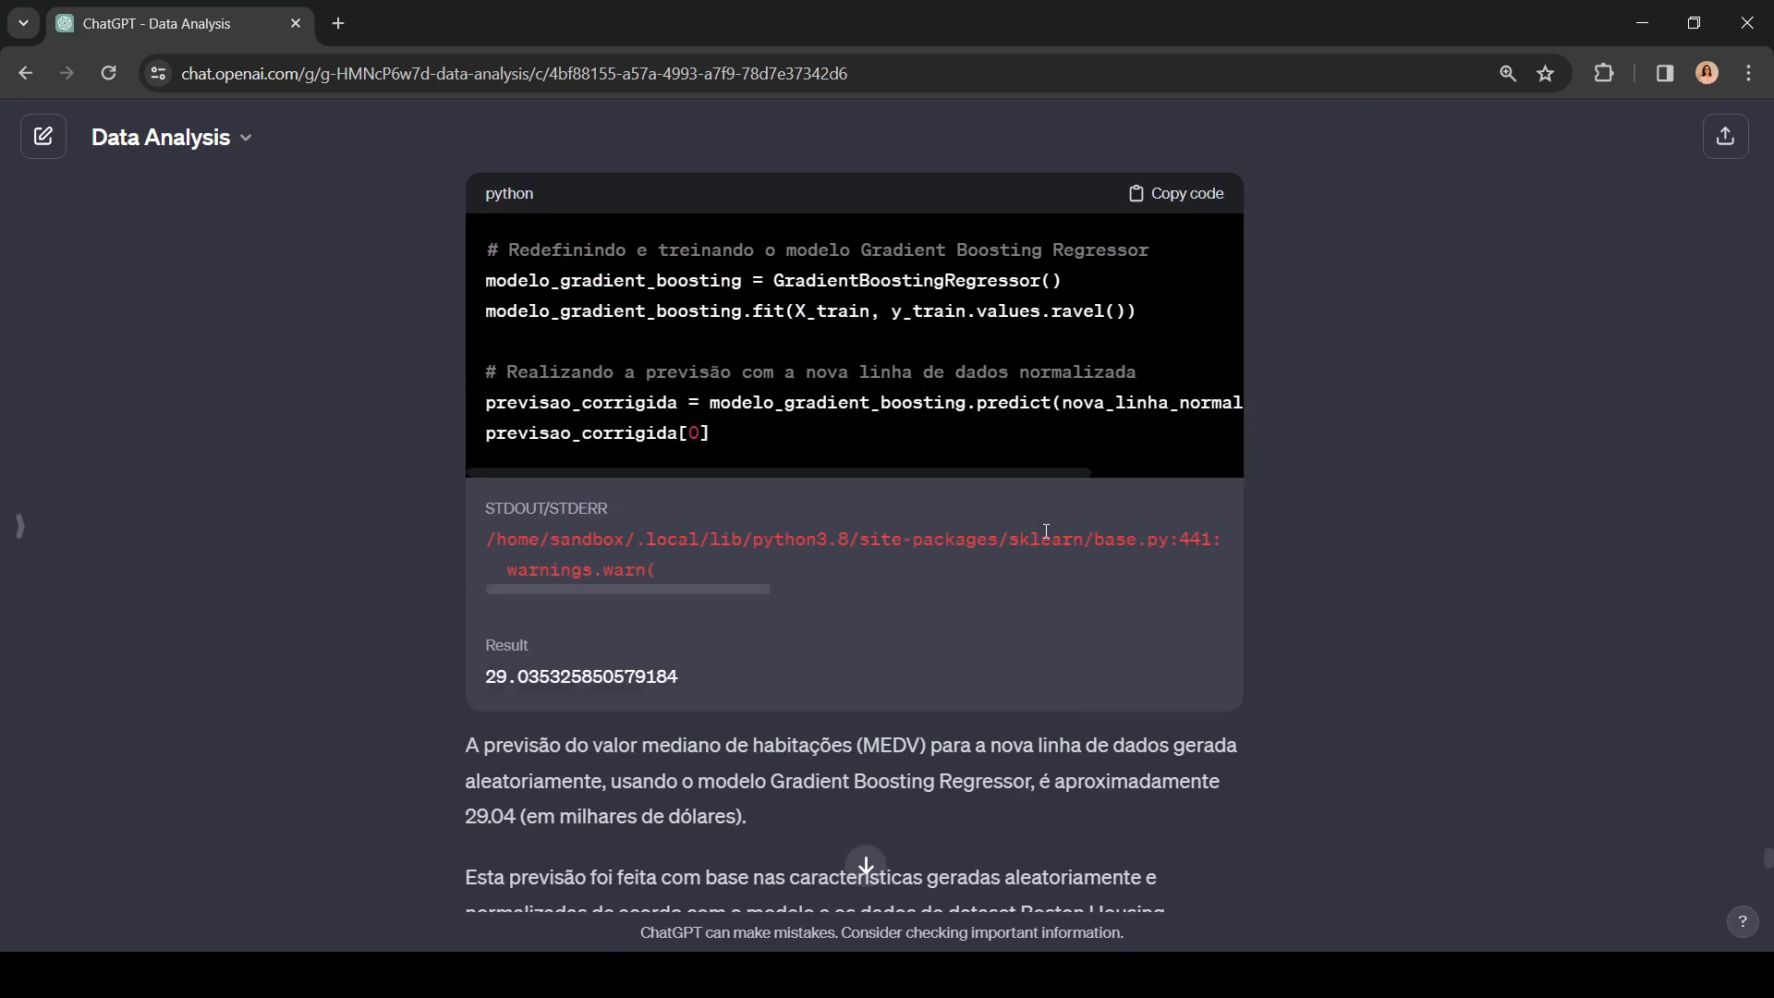
{"action": "scroll", "coordinate": [1369, 624], "scroll_direction": "up", "scroll_amount": 6}
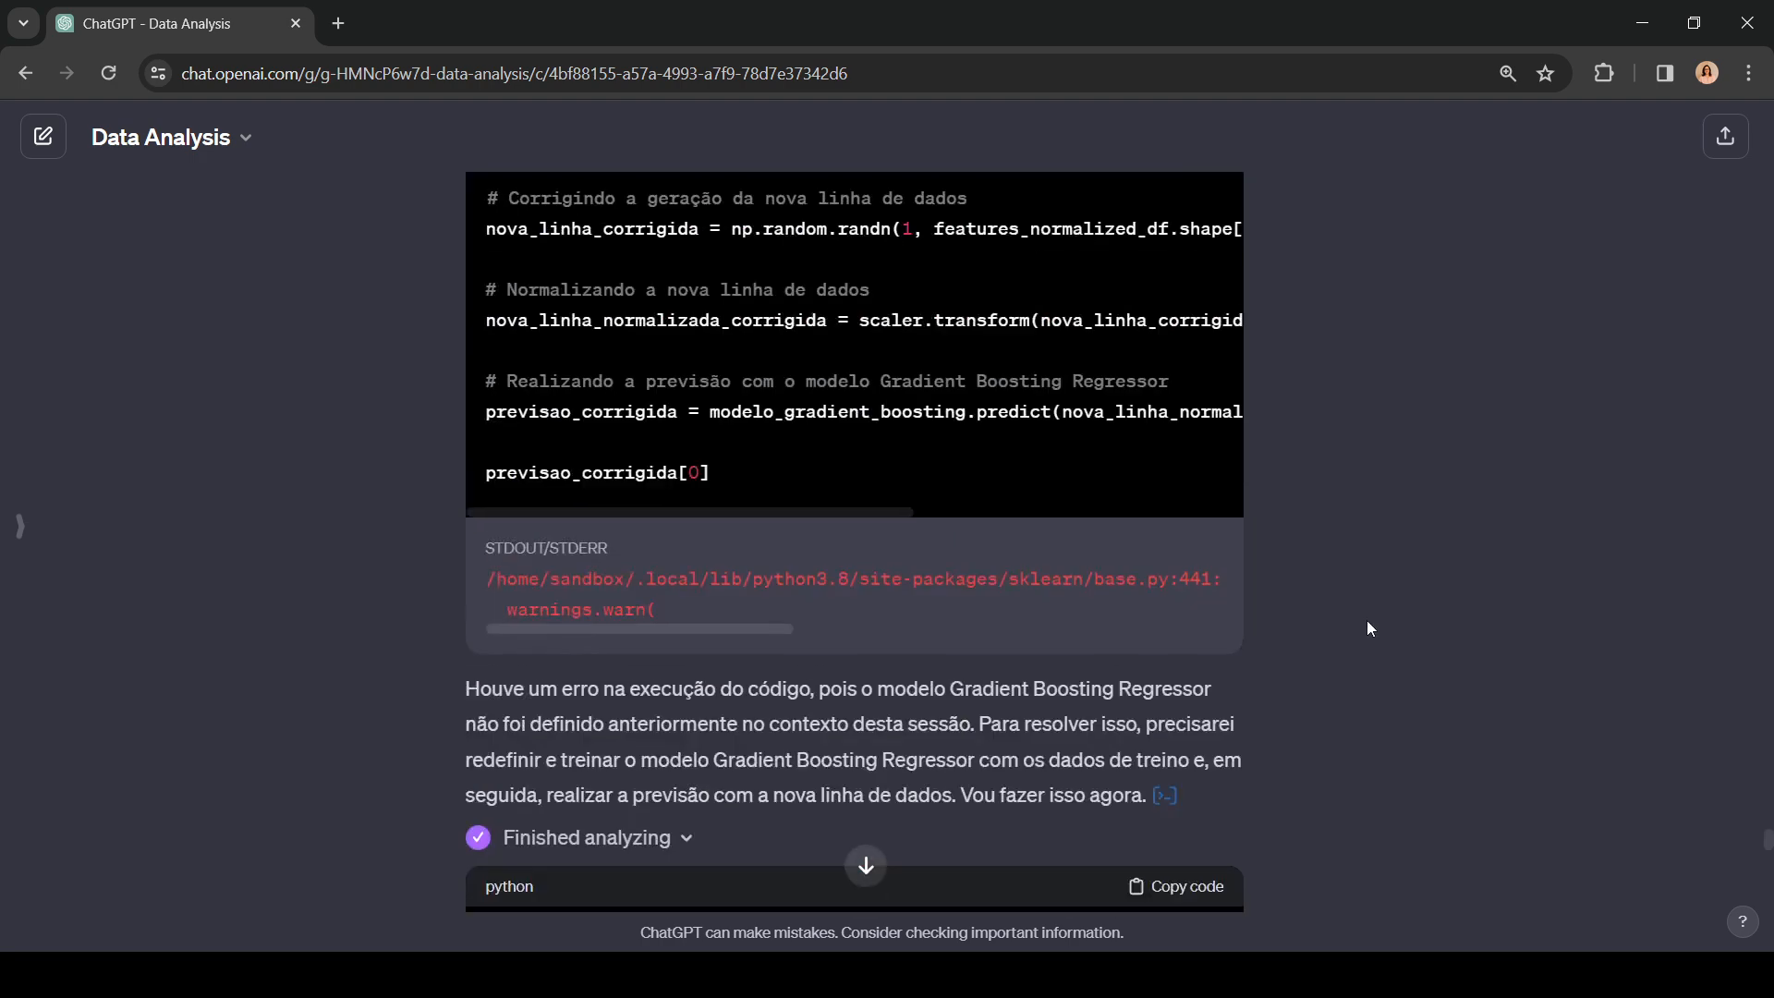
{"action": "scroll", "coordinate": [1371, 604], "scroll_direction": "up", "scroll_amount": 4}
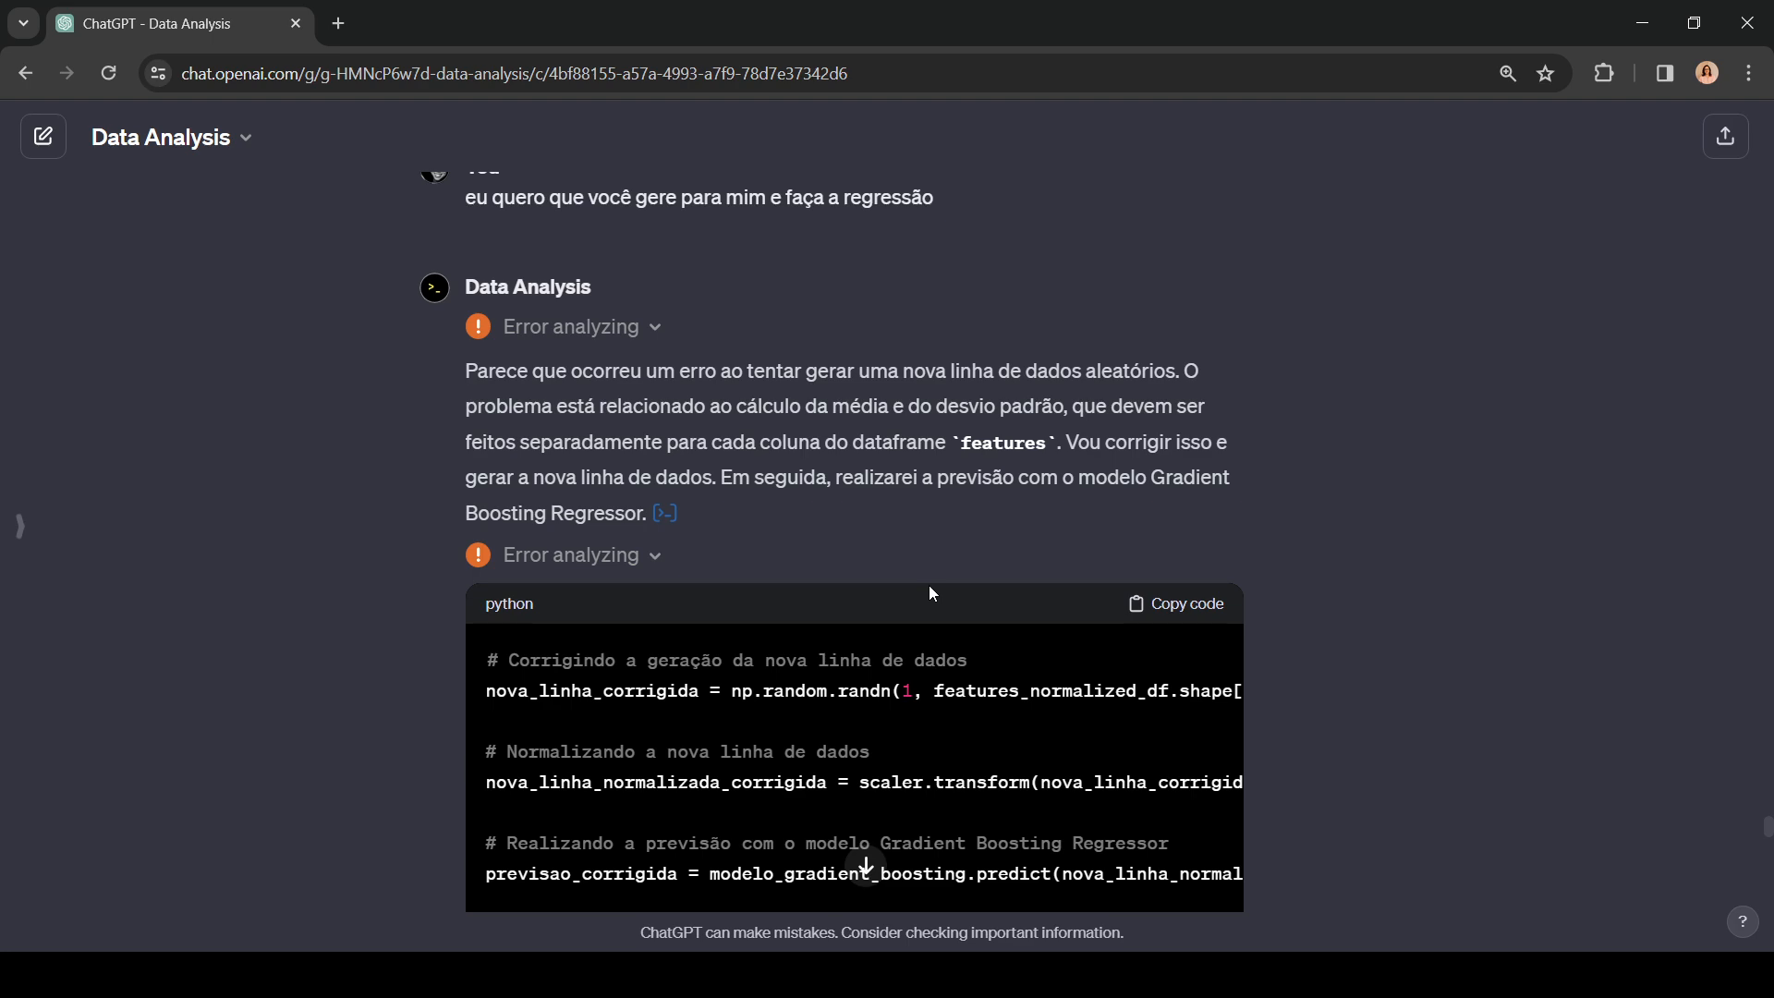
{"action": "scroll", "coordinate": [1321, 613], "scroll_direction": "down", "scroll_amount": 20}
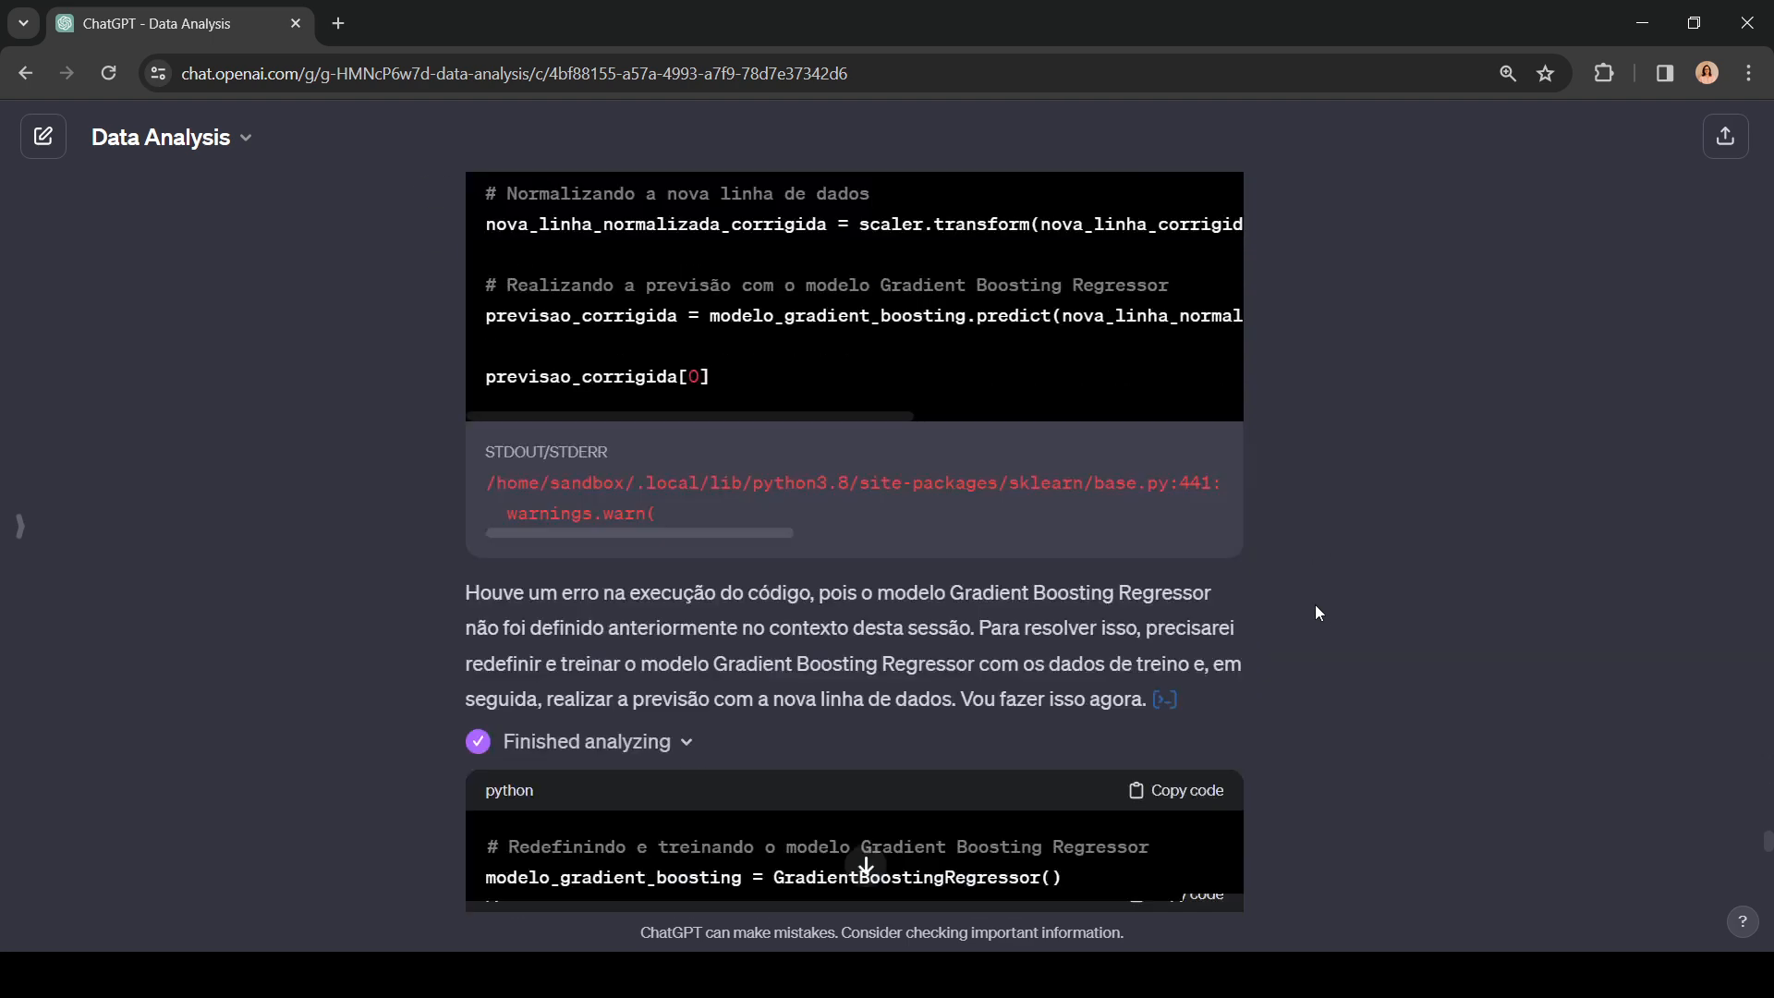
{"action": "scroll", "coordinate": [1318, 614], "scroll_direction": "down", "scroll_amount": 6}
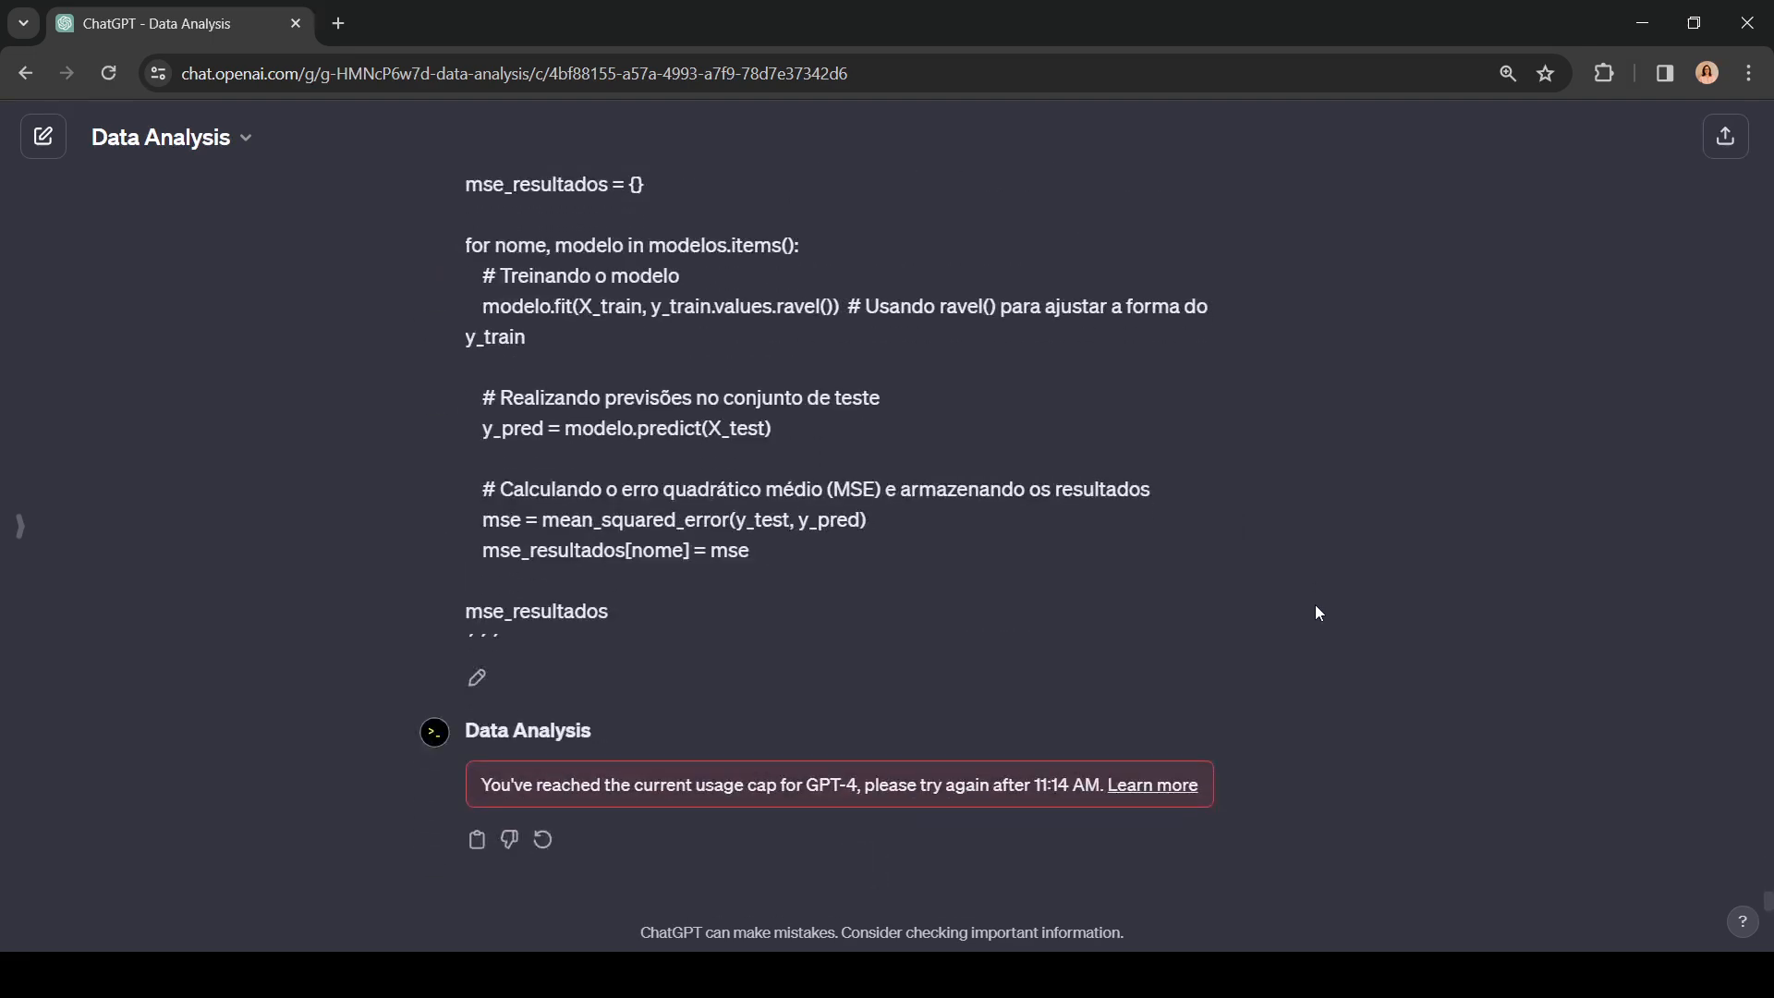